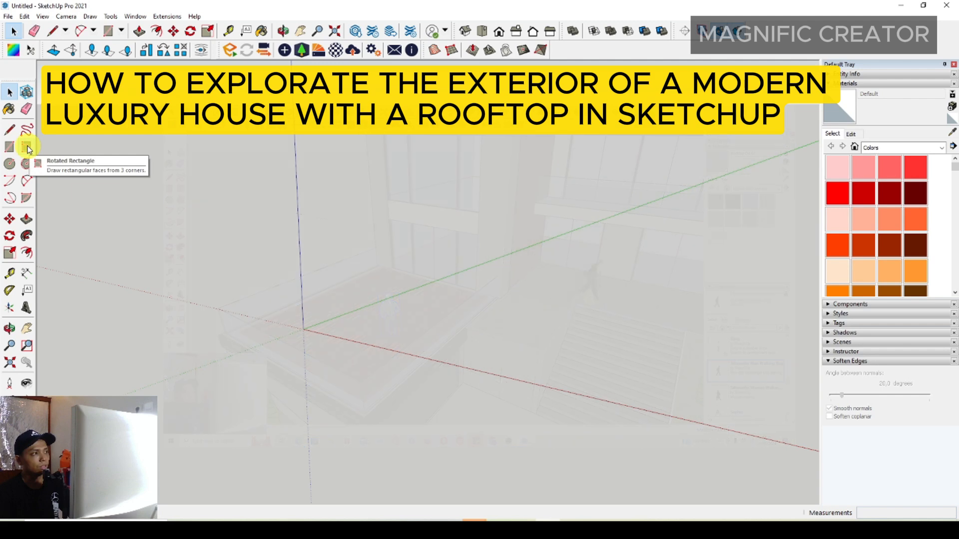
# - Draw a rotated rectangle from the origin, 7000 mm along the red axis and 18000 mm along the green axis, as the house base
pyautogui.click(27, 148)
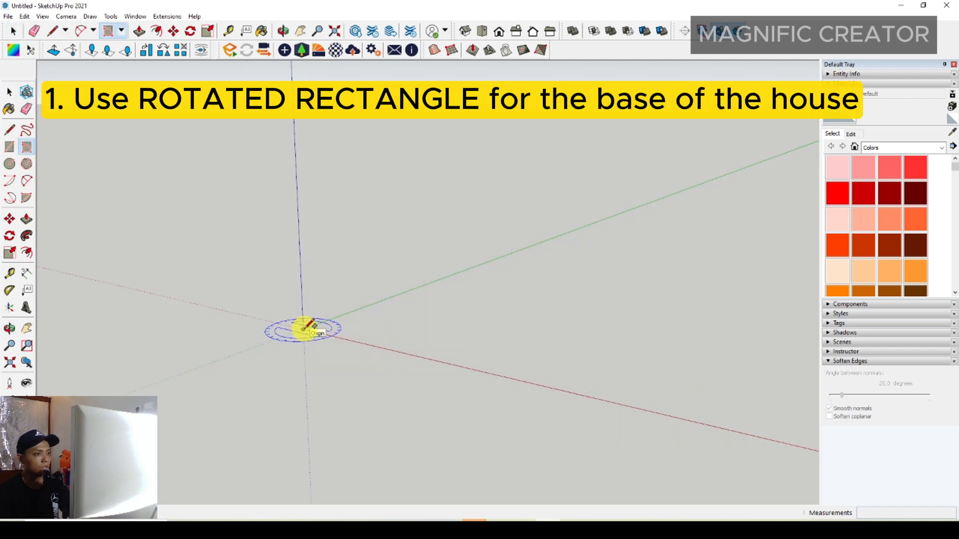
pyautogui.moveTo(303, 328); pyautogui.dragTo(302, 360, button='middle')
pyautogui.click(305, 361)
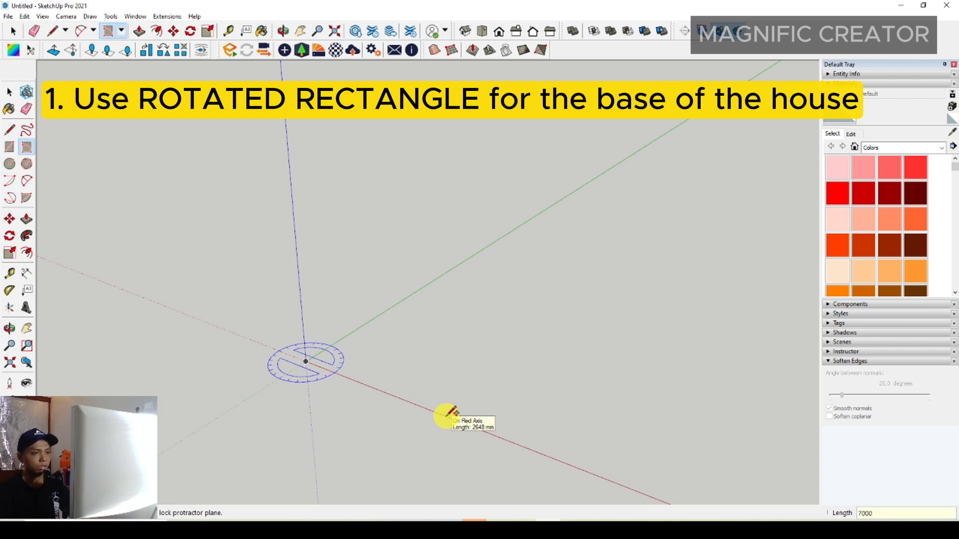
pyautogui.press('Return')
pyautogui.scroll(-5, 447, 413)
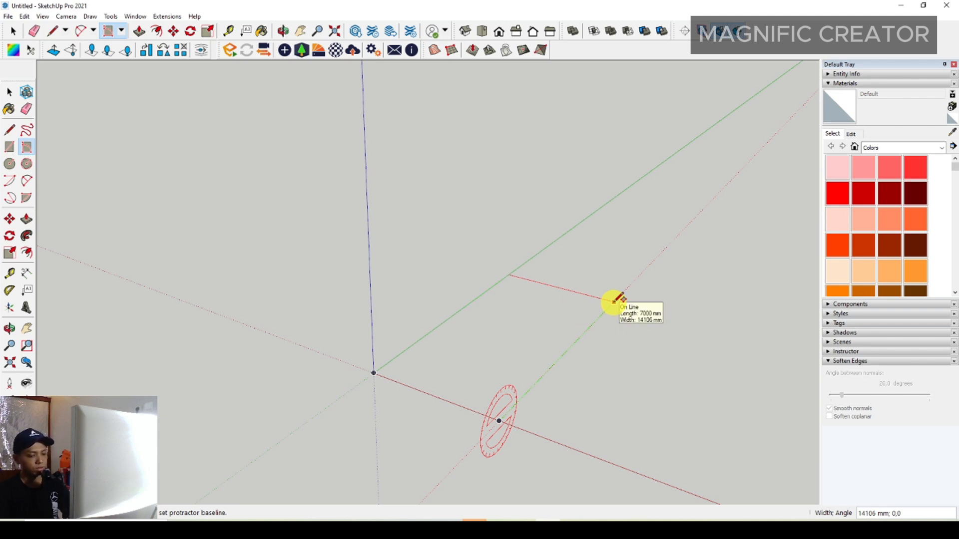
pyautogui.write('18000')
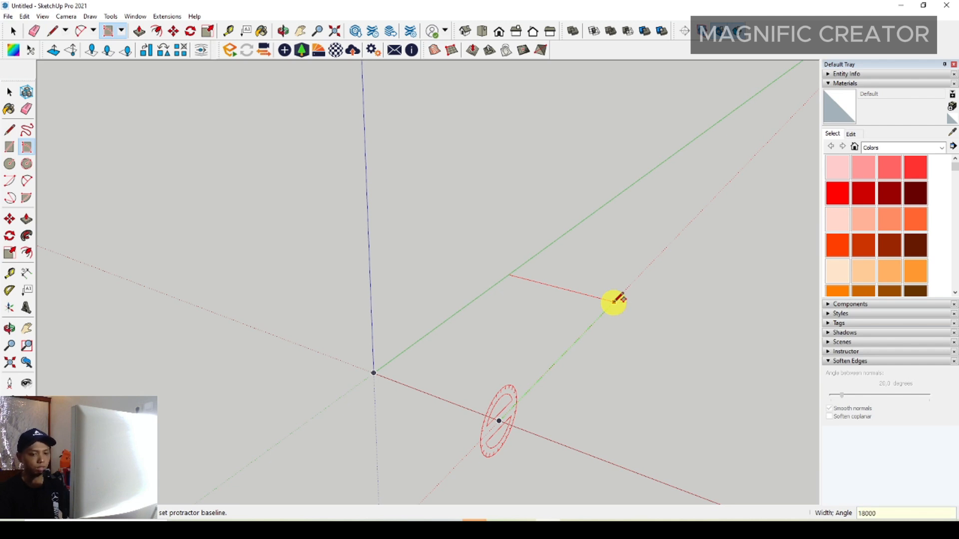
pyautogui.press('Return')
pyautogui.press('space')
pyautogui.scroll(4, 569, 307)
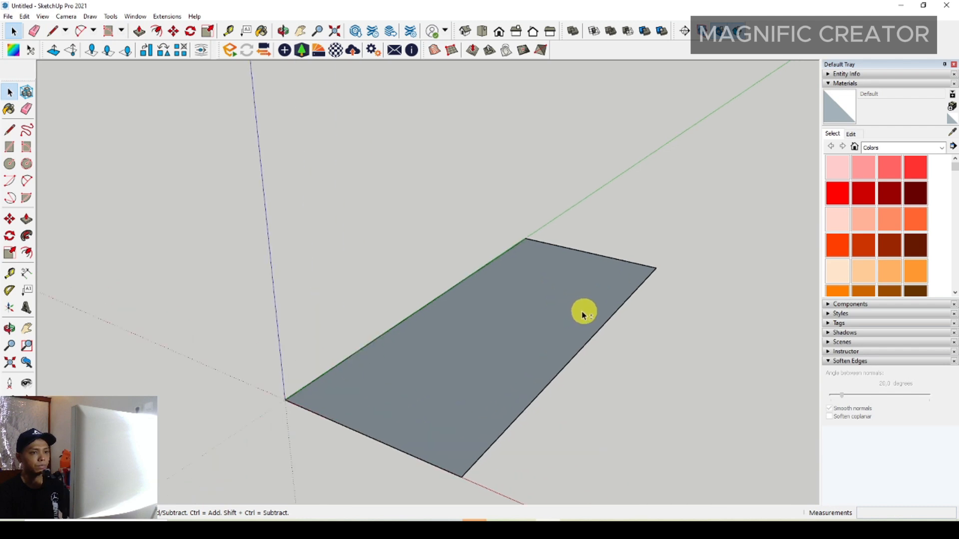
# - Add a rotated rectangle for the wing from the base's far outer corner, 8000 mm along the red axis and 10000 mm wide alongside the base
pyautogui.doubleClick(551, 314)
pyautogui.scroll(-2, 552, 315)
pyautogui.moveTo(549, 312); pyautogui.dragTo(457, 309, button='middle')
pyautogui.click(536, 258)
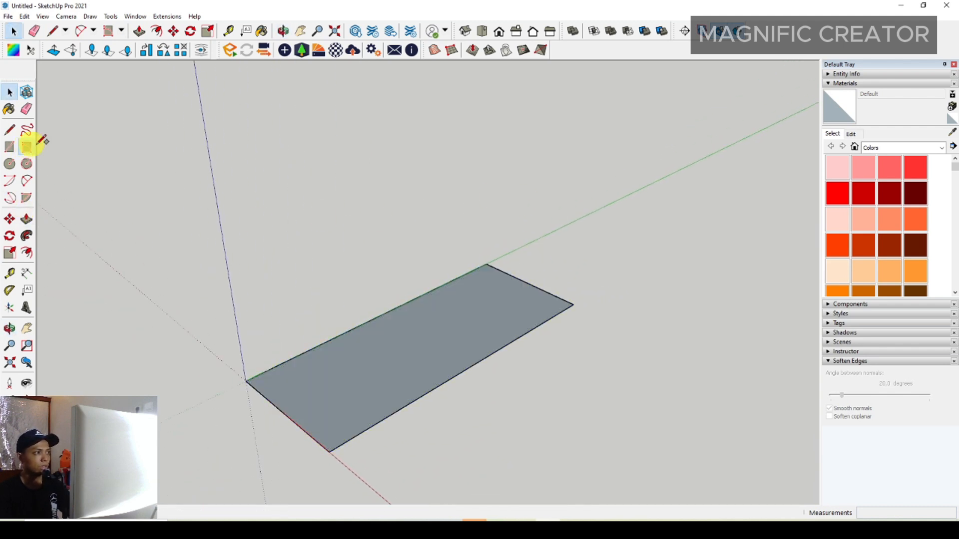
pyautogui.click(27, 146)
pyautogui.click(573, 305)
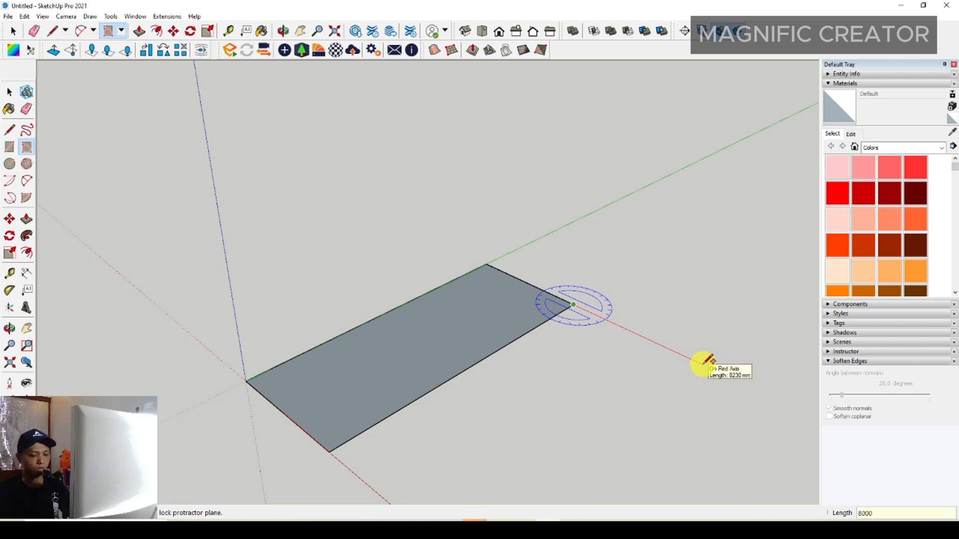
pyautogui.press('Return')
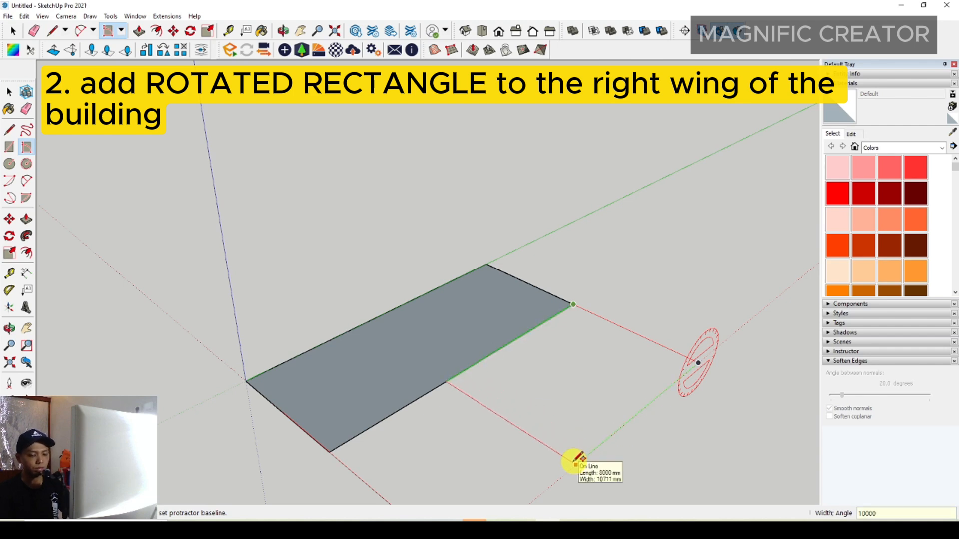
pyautogui.click(574, 460)
pyautogui.press('space')
pyautogui.moveTo(514, 349)
pyautogui.mouseDown(button='middle')
pyautogui.moveTo(532, 331)
pyautogui.moveTo(524, 343)
pyautogui.mouseUp(button='middle')
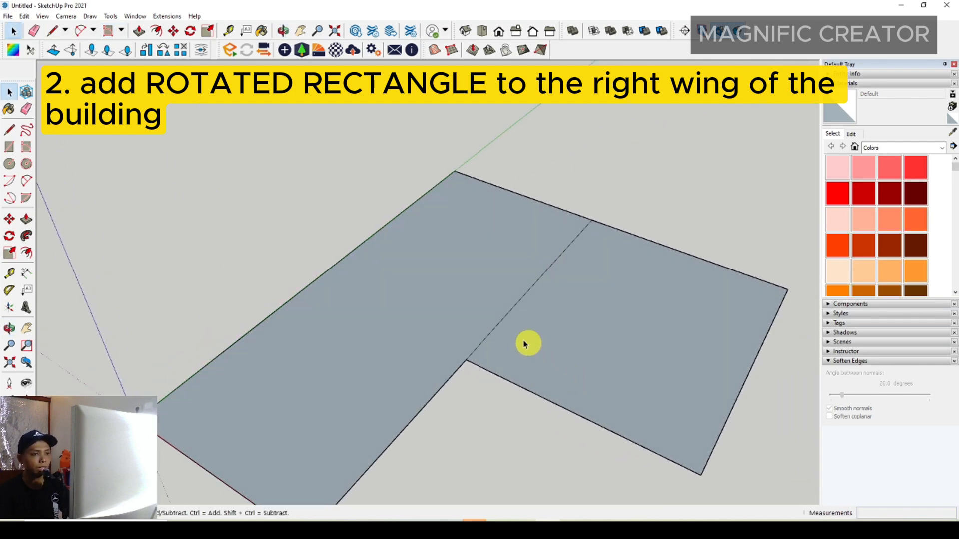
# - Erase the edge shared by the base and the wing to merge them into one L-shaped face
pyautogui.click(28, 111)
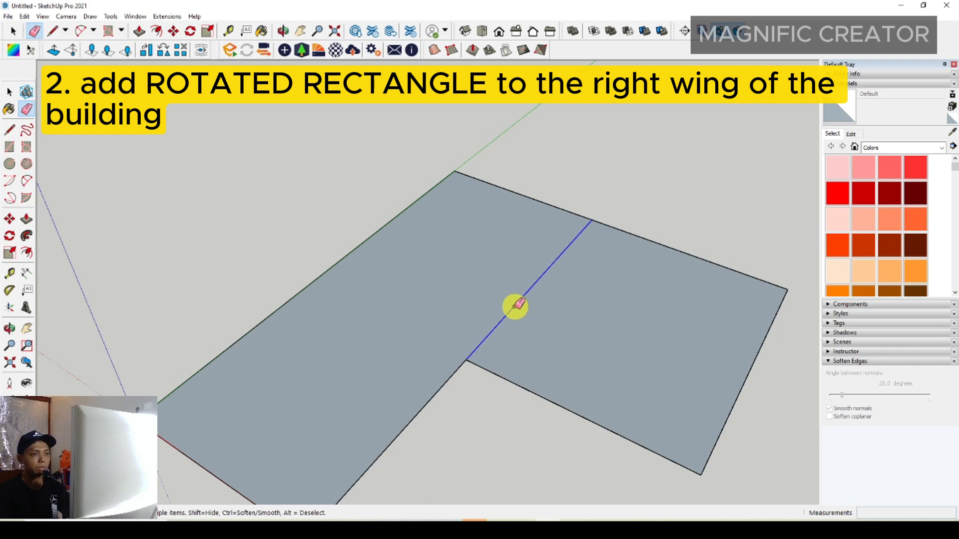
pyautogui.press('space')
pyautogui.scroll(-3, 500, 343)
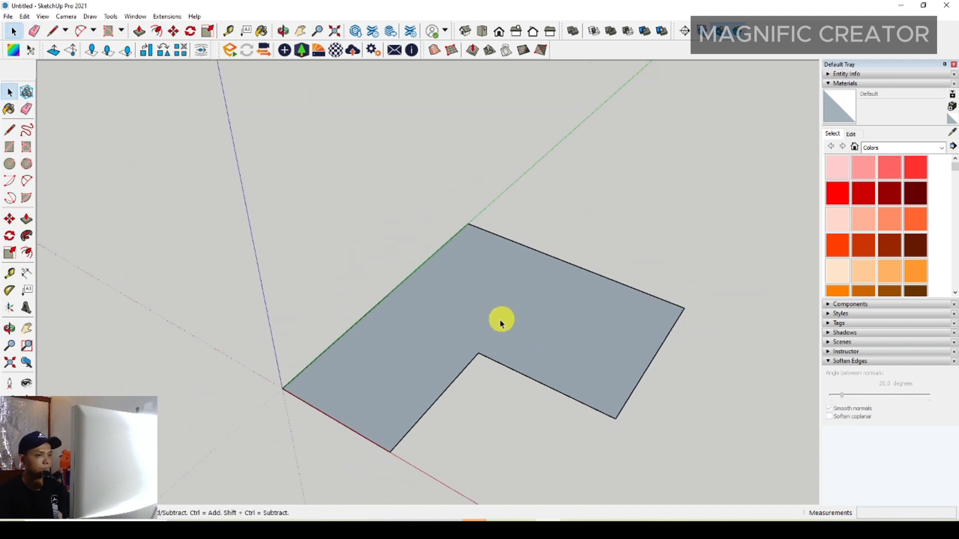
# - Draw a line parallel to the red axis from the L-shape's inner corner to the opposite long edge, dividing off the front area
pyautogui.click(492, 328)
pyautogui.moveTo(468, 323); pyautogui.dragTo(492, 336, button='middle')
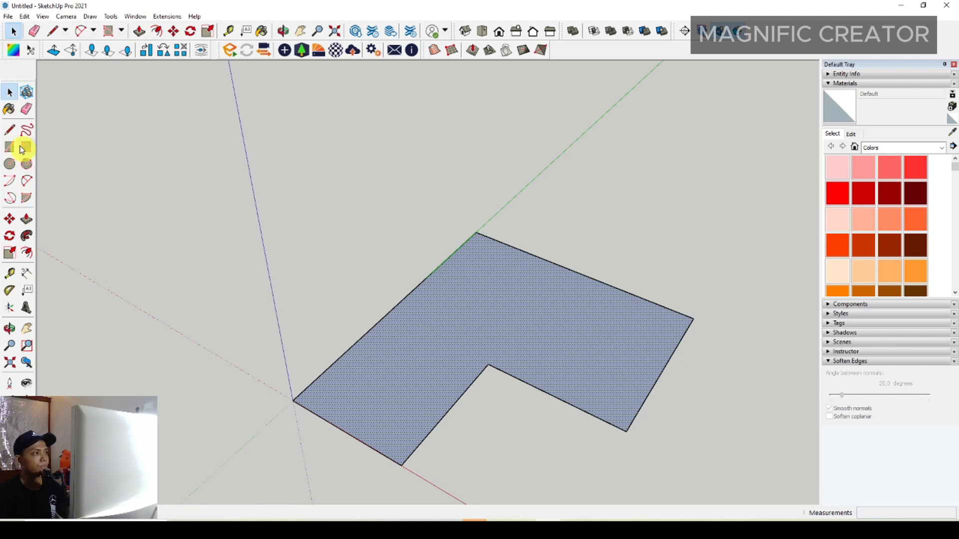
pyautogui.click(10, 131)
pyautogui.click(488, 366)
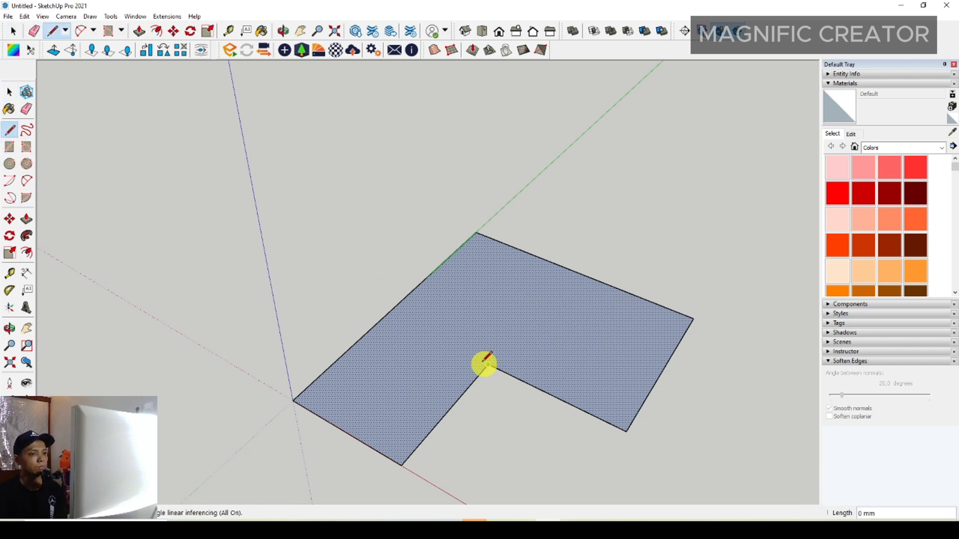
pyautogui.scroll(1, 484, 364)
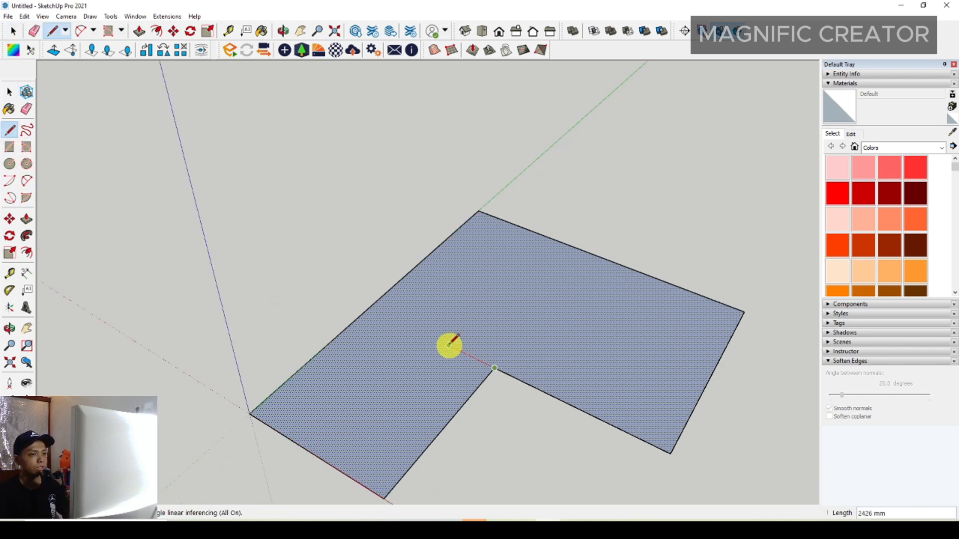
pyautogui.click(379, 299)
pyautogui.press('space')
pyautogui.scroll(1, 422, 332)
pyautogui.scroll(-1, 449, 337)
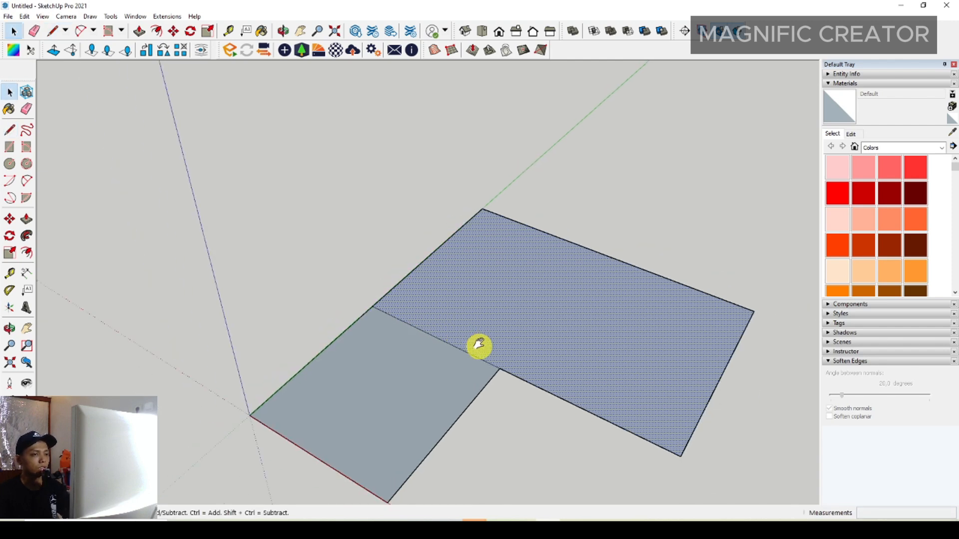
# - Push/Pull the rear area, including the wing, up 1500 mm
pyautogui.moveTo(479, 345); pyautogui.dragTo(546, 287, button='middle')
pyautogui.moveTo(359, 304); pyautogui.dragTo(328, 311, button='middle')
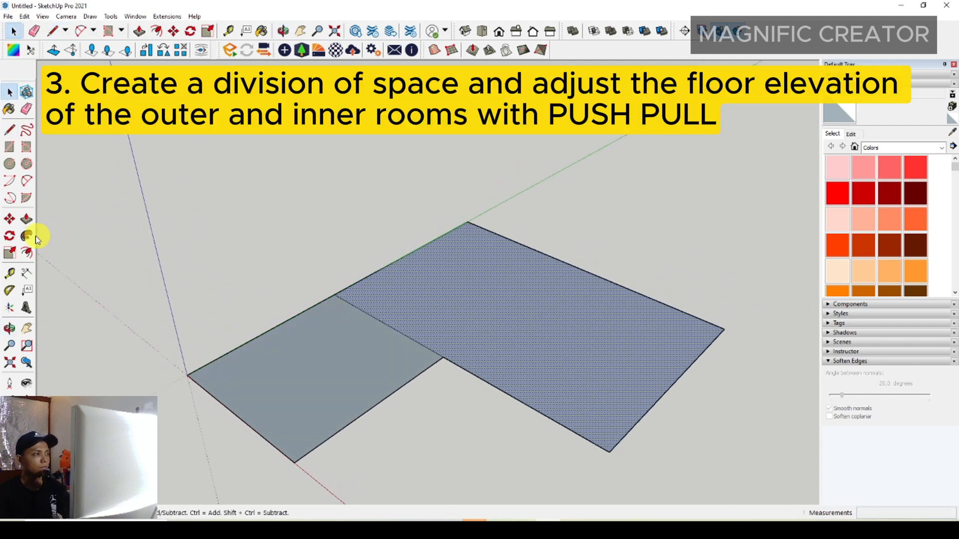
pyautogui.click(27, 219)
pyautogui.click(486, 310)
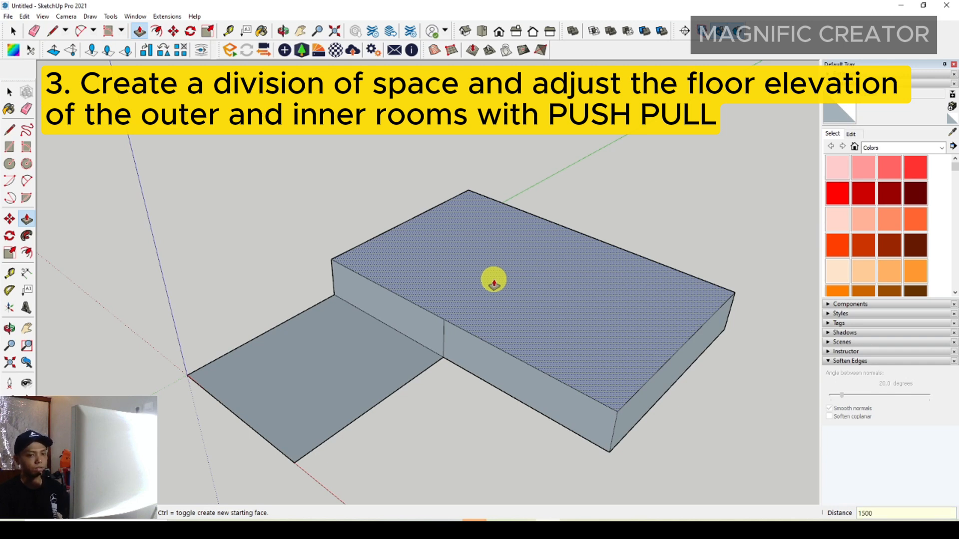
pyautogui.write('1500')
pyautogui.press('Return')
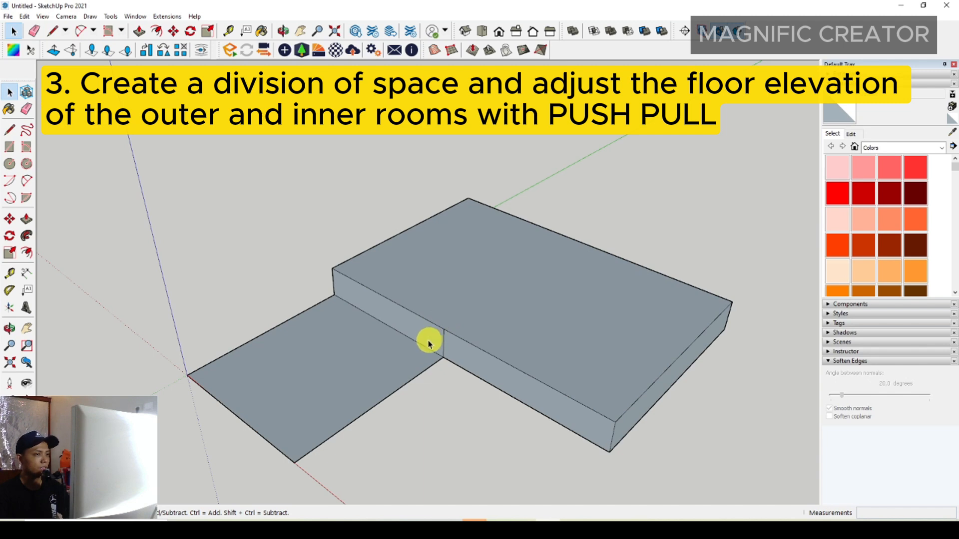
# - Push/Pull the front area's face down 300 mm to form the lower outer floor
pyautogui.moveTo(428, 338); pyautogui.dragTo(378, 331, button='middle')
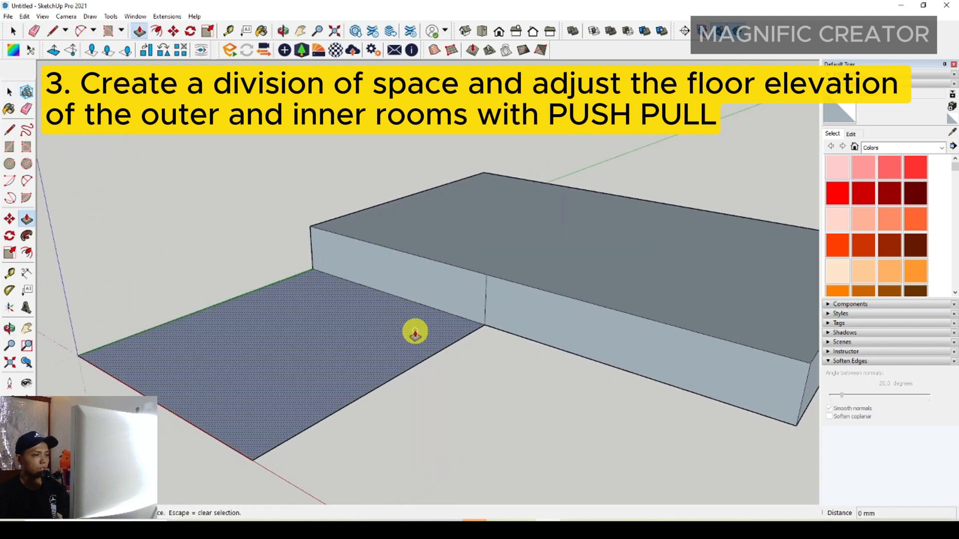
pyautogui.click(443, 332)
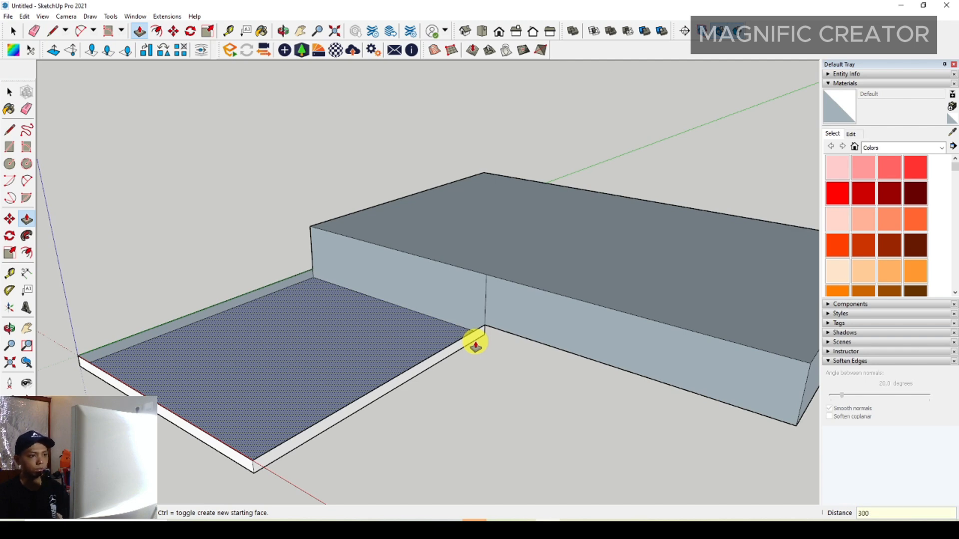
pyautogui.press('Return')
pyautogui.press('space')
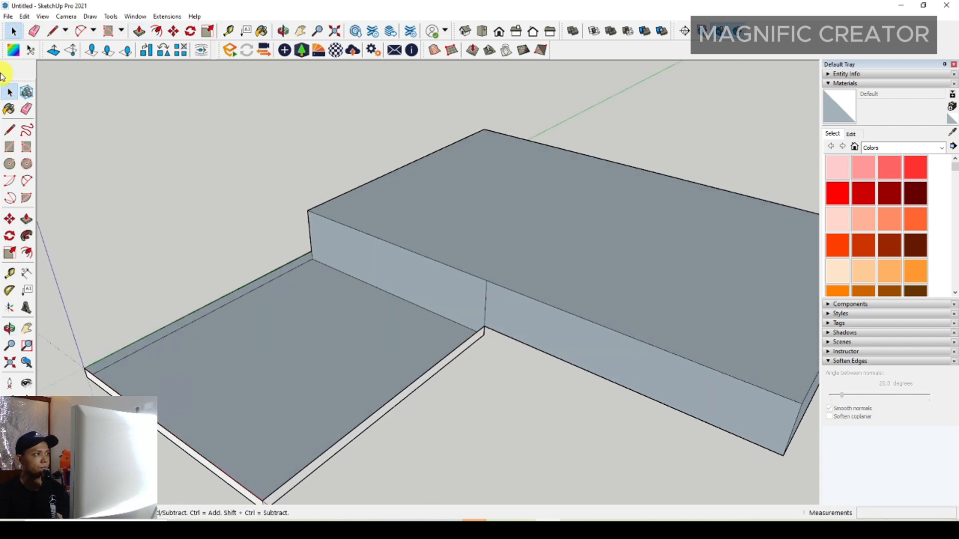
# - Close the sunken front floor with a face at ground level by drawing a temporary line across it, and erase that line
pyautogui.click(9, 130)
pyautogui.click(461, 345)
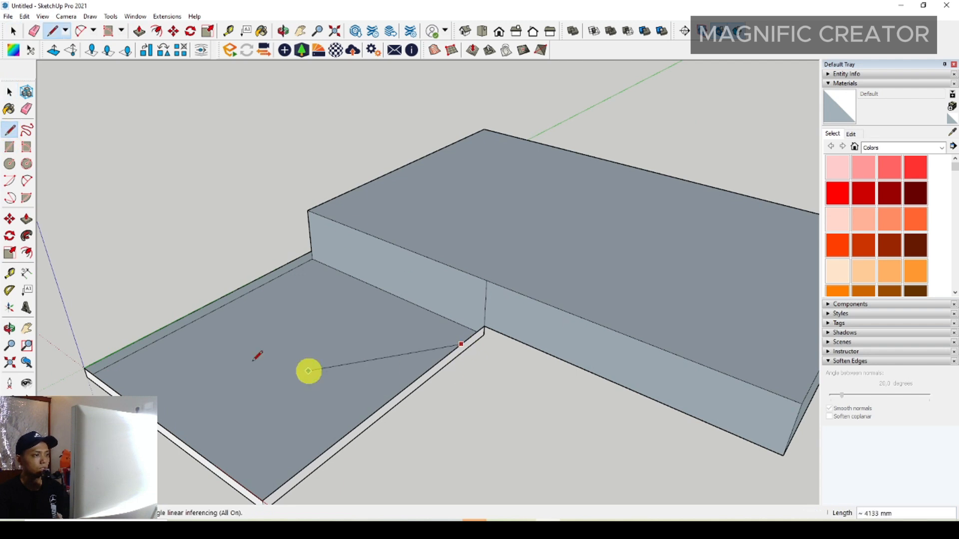
pyautogui.click(122, 349)
pyautogui.press('e')
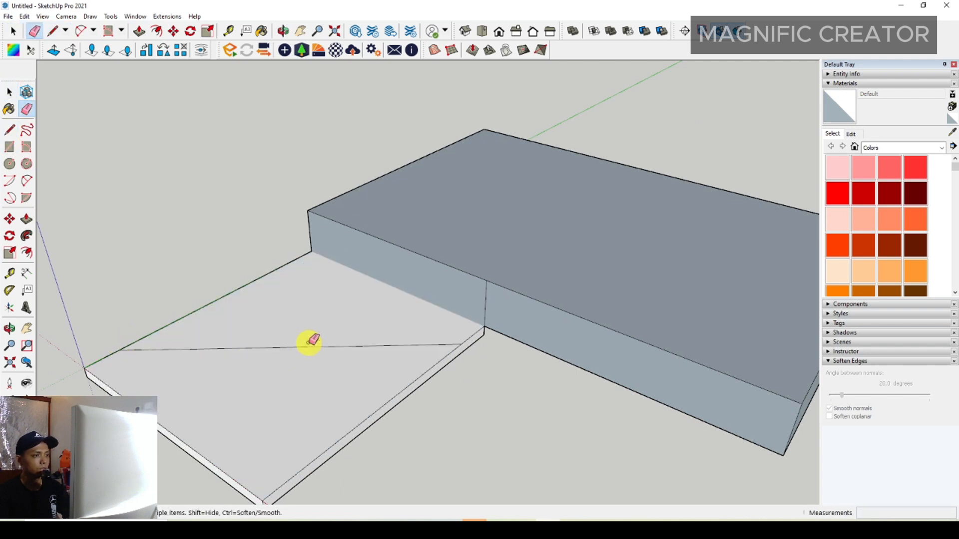
pyautogui.click(311, 344)
pyautogui.moveTo(316, 347)
pyautogui.mouseDown(button='middle')
pyautogui.moveTo(549, 316)
pyautogui.moveTo(483, 192)
pyautogui.moveTo(481, 220)
pyautogui.moveTo(385, 347)
pyautogui.moveTo(370, 336)
pyautogui.moveTo(403, 306)
pyautogui.moveTo(413, 336)
pyautogui.moveTo(398, 323)
pyautogui.moveTo(434, 352)
pyautogui.mouseUp(button='middle')
pyautogui.press('space')
pyautogui.press('space')
# - Copy the raised block's outer end edge 8000 mm across its top face, in line with the inner corner
pyautogui.click(582, 394)
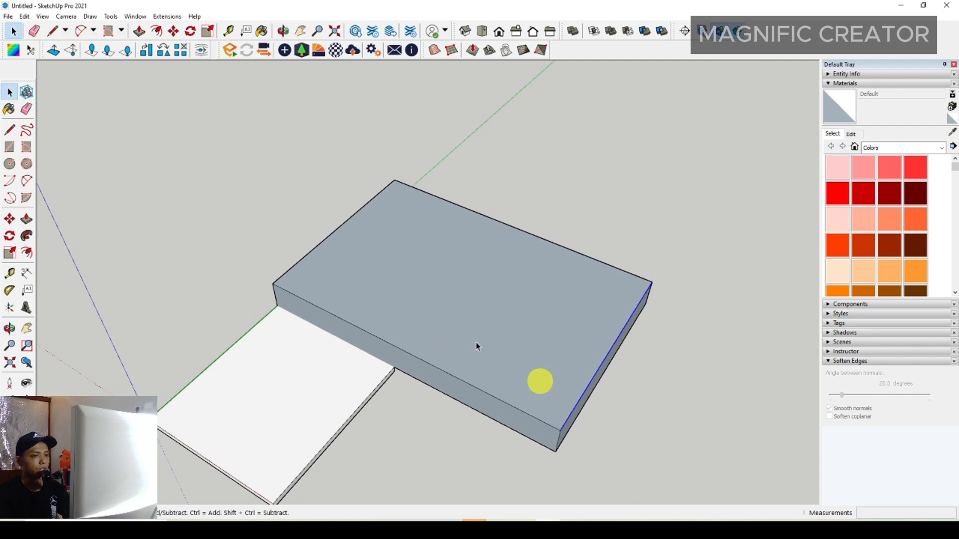
pyautogui.click(10, 219)
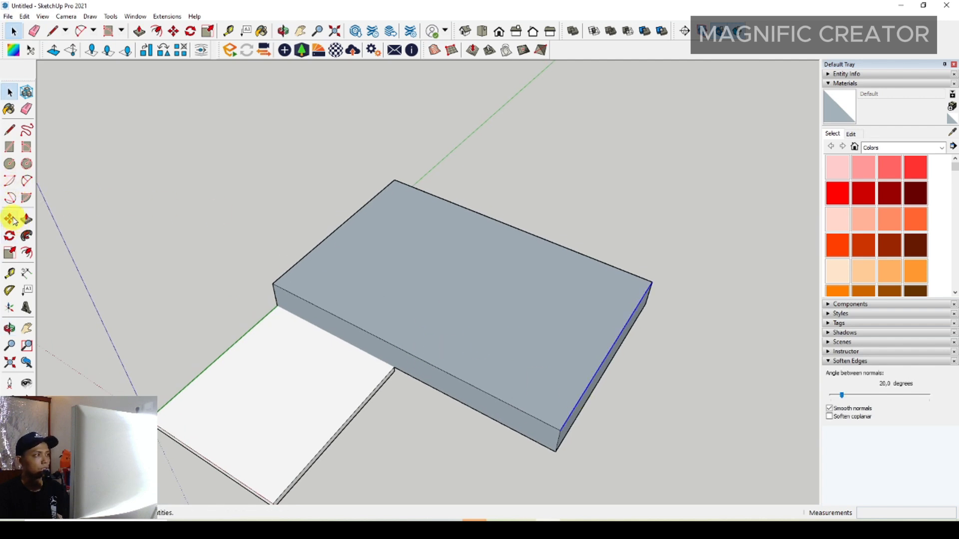
pyautogui.click(559, 427)
pyautogui.scroll(1, 424, 378)
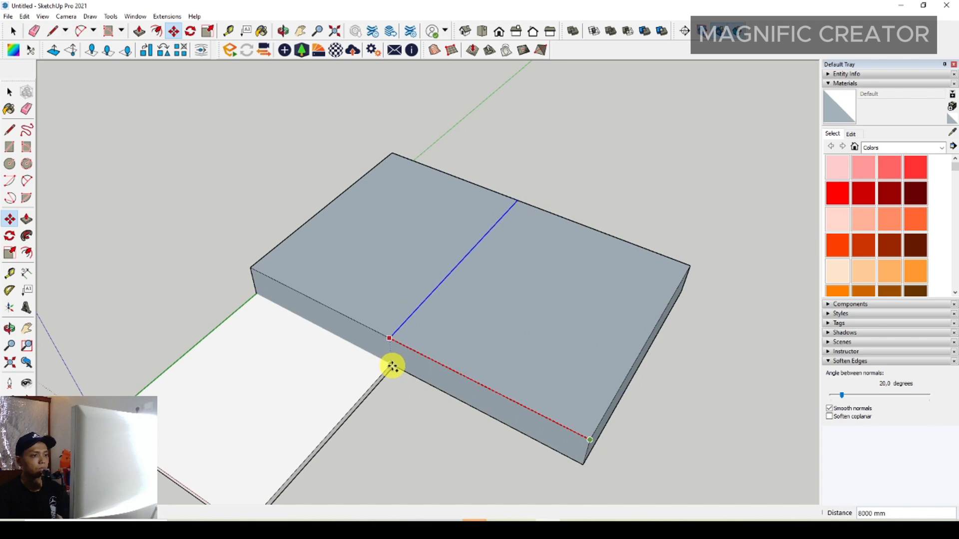
pyautogui.click(393, 365)
pyautogui.press('space')
# - Group all the connected floor geometry and open the group for editing
pyautogui.scroll(-1, 452, 327)
pyautogui.scroll(-2, 452, 330)
pyautogui.moveTo(492, 338); pyautogui.dragTo(443, 316, button='middle')
pyautogui.scroll(2, 457, 318)
pyautogui.tripleClick(492, 347)
pyautogui.rightClick(496, 351)
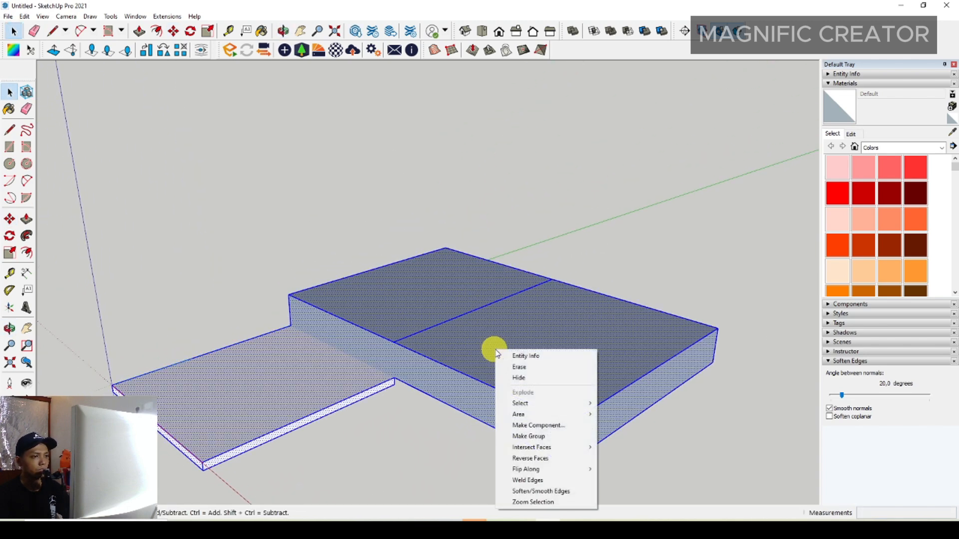
pyautogui.click(519, 436)
pyautogui.moveTo(466, 349); pyautogui.dragTo(426, 364, button='middle')
pyautogui.doubleClick(425, 363)
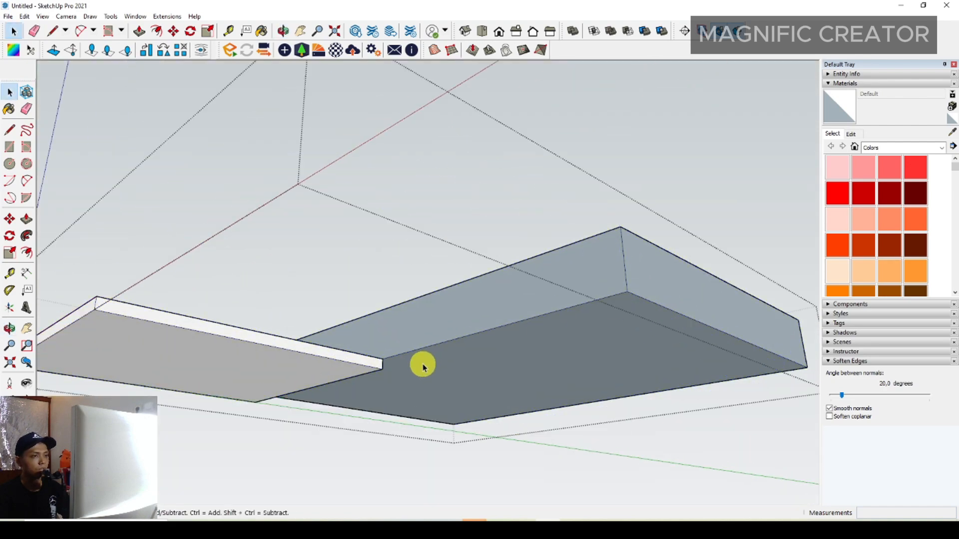
pyautogui.click(426, 364)
pyautogui.press('p')
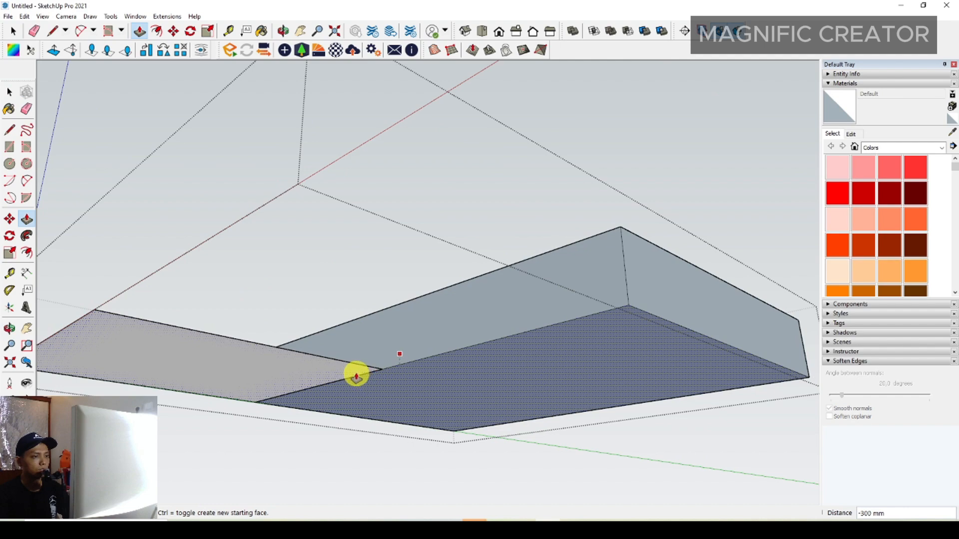
pyautogui.press('space')
pyautogui.scroll(-2, 381, 372)
pyautogui.scroll(6, 336, 297)
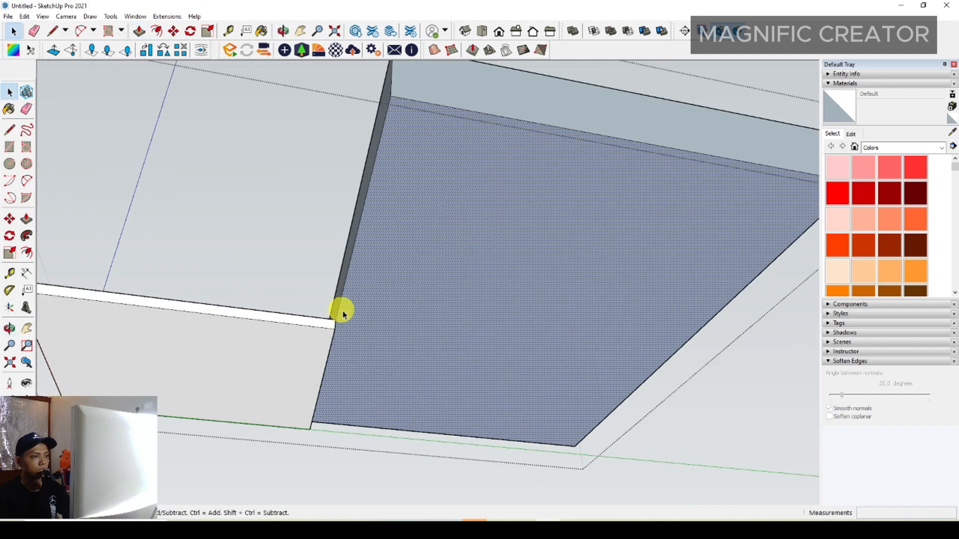
# - Draw a line across the raised block's underside from the inner corner to the opposite edge, parallel to the green axis
pyautogui.press('l')
pyautogui.click(285, 329)
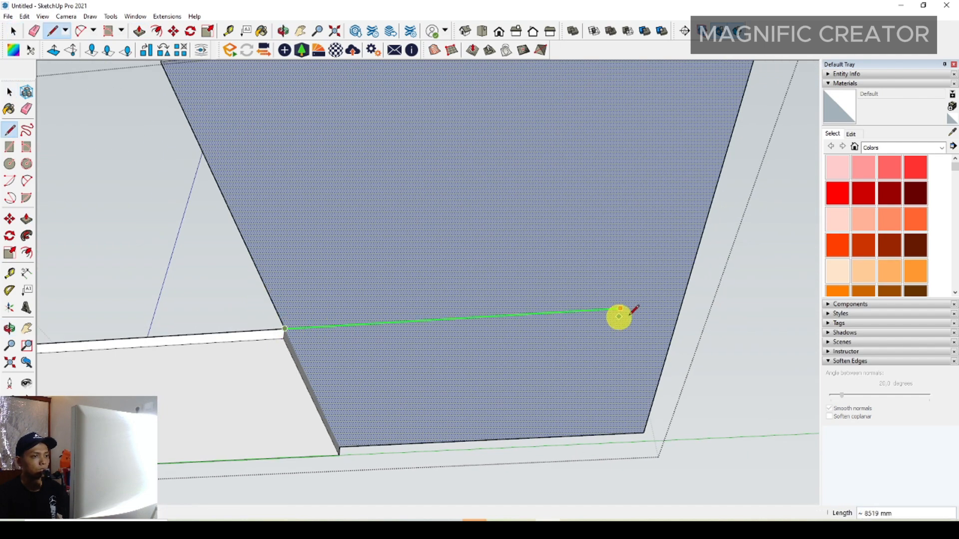
pyautogui.click(681, 304)
pyautogui.press('p')
pyautogui.click(317, 381)
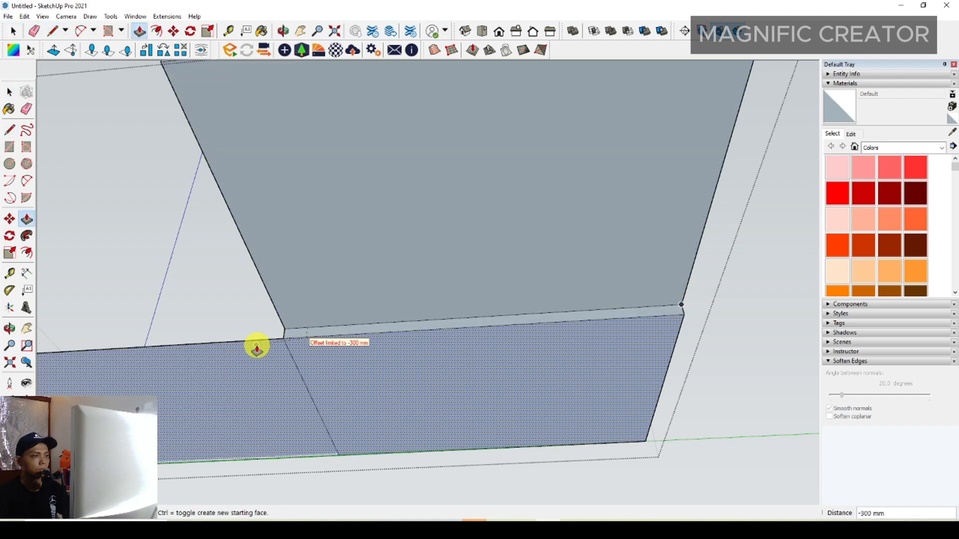
pyautogui.click(321, 342)
pyautogui.scroll(-3, 322, 342)
pyautogui.scroll(4, 308, 343)
# - Draw a slightly slanted line on the block's underside from the inner corner to the outer edge, splitting off a narrow sliver beside the front floor
pyautogui.press('l')
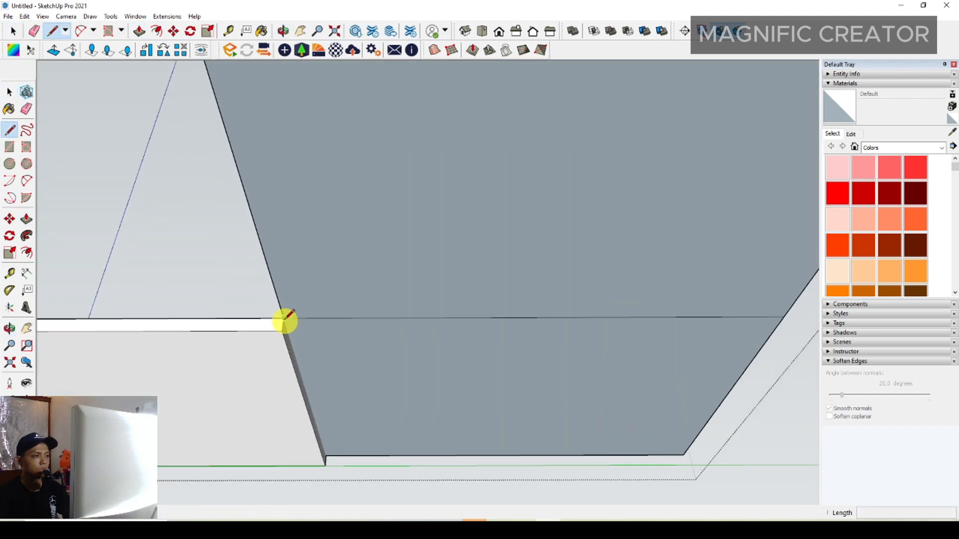
pyautogui.click(283, 318)
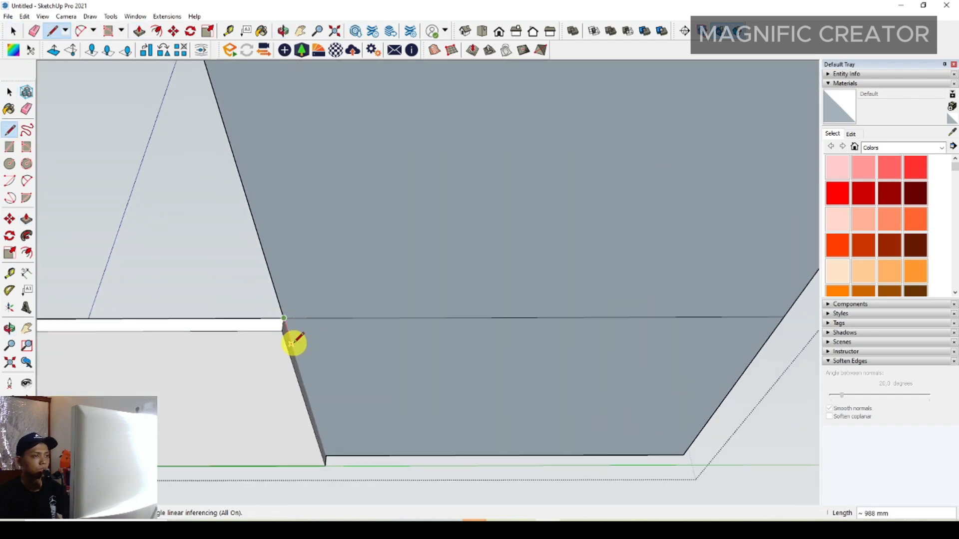
pyautogui.click(341, 455)
pyautogui.press('space')
# - Push/Pull the underside face beside the narrow sliver down level with the front floor's underside
pyautogui.click(334, 366)
pyautogui.press('p')
pyautogui.click(334, 364)
pyautogui.click(265, 344)
pyautogui.press('space')
pyautogui.moveTo(266, 344); pyautogui.dragTo(489, 517, button='middle')
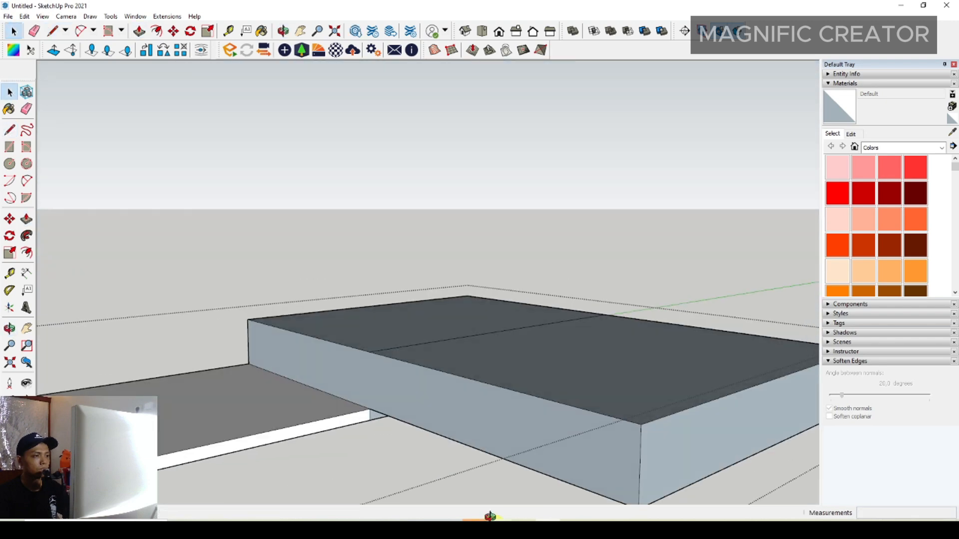
# - Erase the leftover edges on the block's underside beside the front floor and leave the floor group
pyautogui.scroll(-3, 375, 391)
pyautogui.moveTo(375, 391); pyautogui.dragTo(456, 428, button='middle')
pyautogui.moveTo(381, 400)
pyautogui.mouseDown(button='middle')
pyautogui.moveTo(380, 238)
pyautogui.moveTo(368, 244)
pyautogui.mouseUp(button='middle')
pyautogui.scroll(2, 365, 242)
pyautogui.press('e')
pyautogui.click(358, 242)
pyautogui.scroll(3, 390, 230)
pyautogui.click(392, 234)
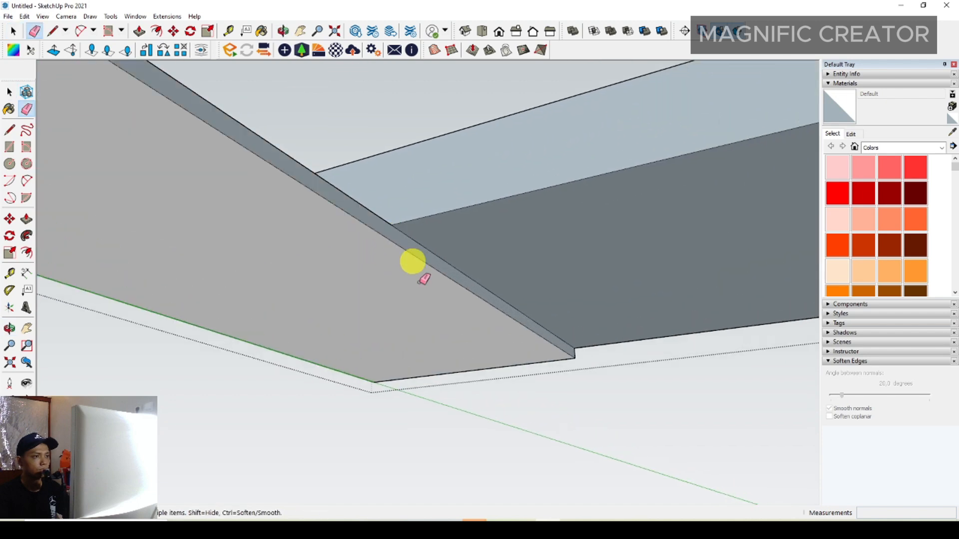
pyautogui.scroll(-5, 419, 295)
pyautogui.moveTo(413, 306); pyautogui.dragTo(640, 244, button='middle')
pyautogui.press('space')
pyautogui.scroll(-2, 450, 359)
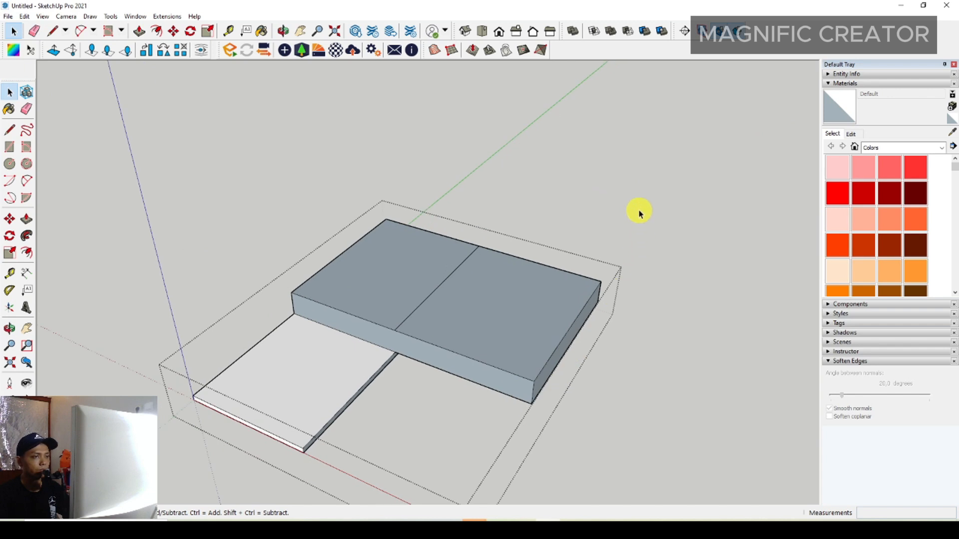
pyautogui.moveTo(509, 306); pyautogui.dragTo(414, 342, button='middle')
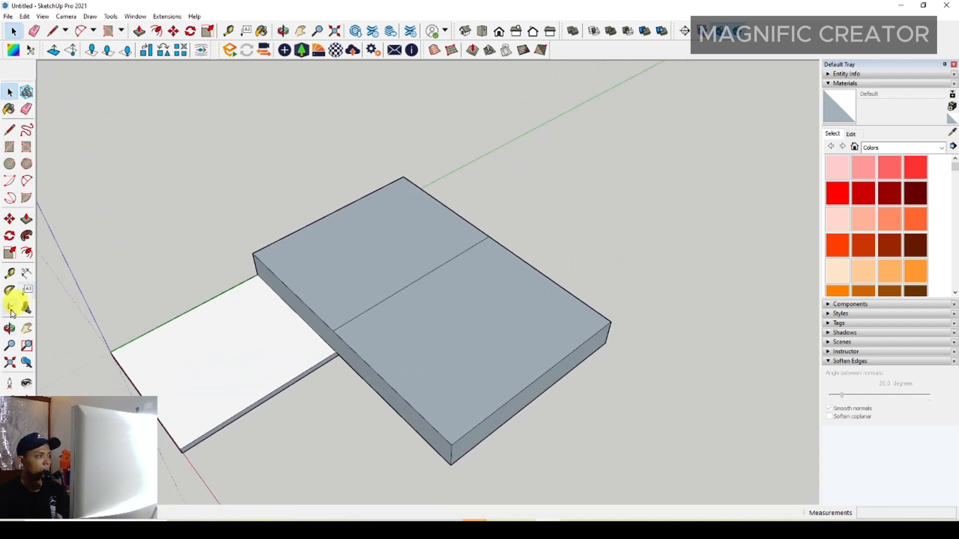
# - Place a guide line on the raised block's top with the Tape Measure, 5000 mm in from its long front edge
pyautogui.click(9, 273)
pyautogui.scroll(2, 400, 325)
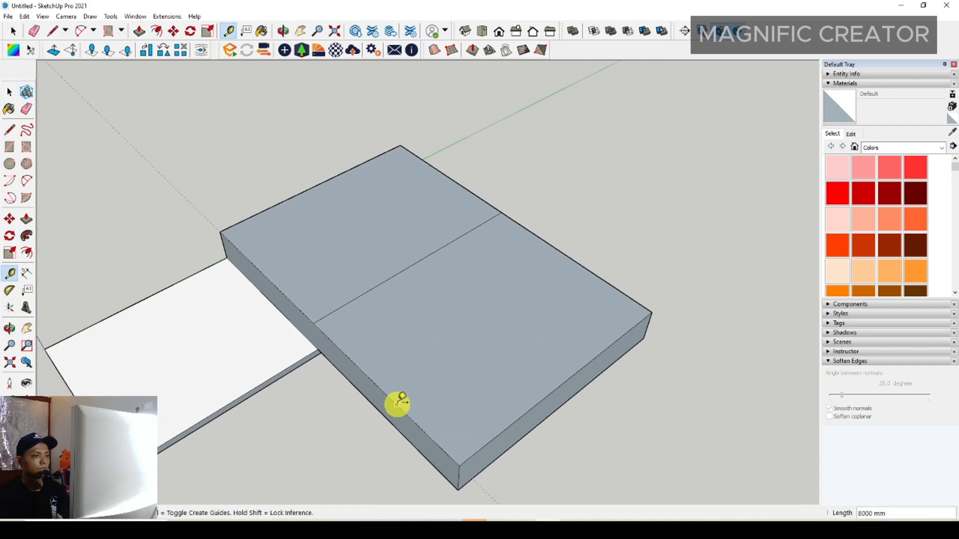
pyautogui.click(396, 404)
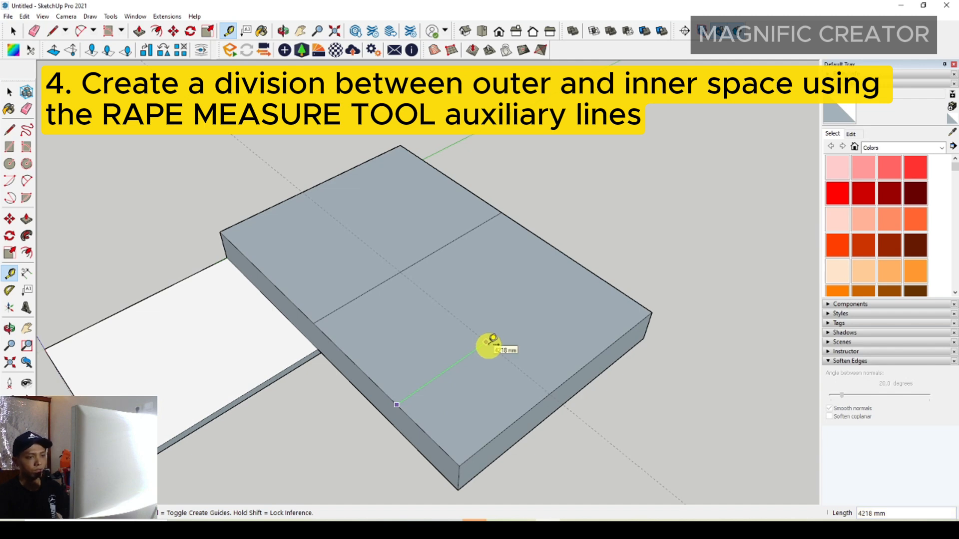
pyautogui.press('Return')
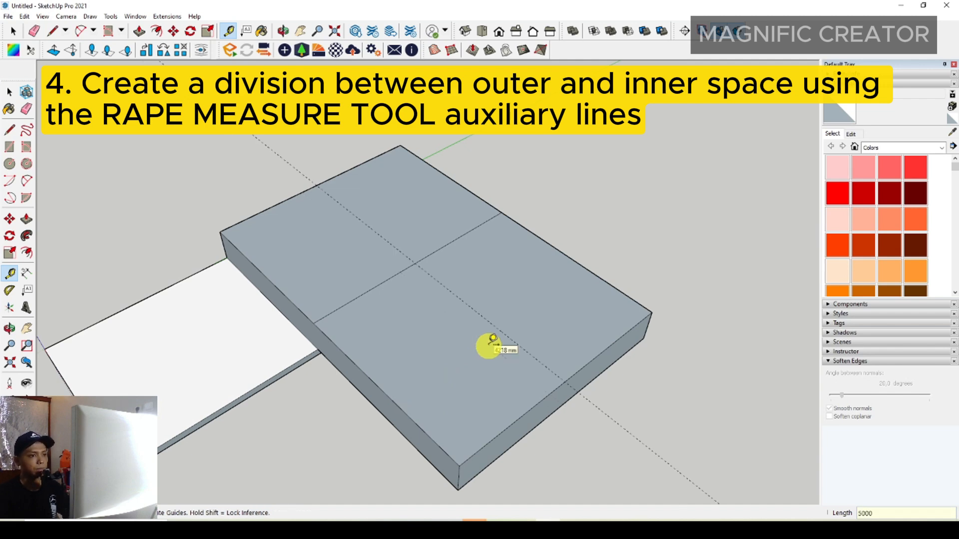
pyautogui.press('space')
pyautogui.scroll(2, 424, 377)
pyautogui.moveTo(424, 379); pyautogui.dragTo(515, 382, button='middle')
pyautogui.scroll(-3, 515, 381)
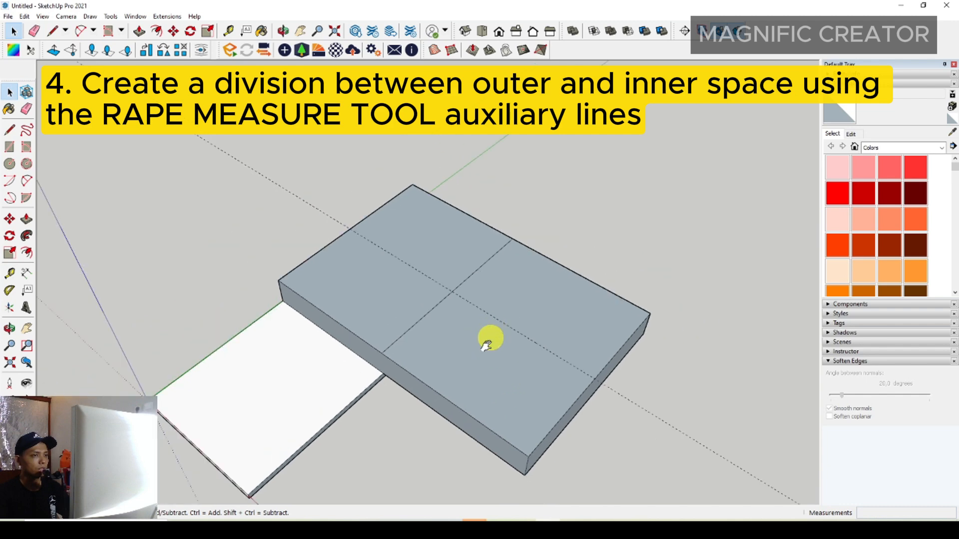
# - Draw an L-shaped outline on the raised block's top, following the existing division line, the guide line and the block's outer corners
pyautogui.moveTo(490, 336); pyautogui.dragTo(396, 379, button='middle')
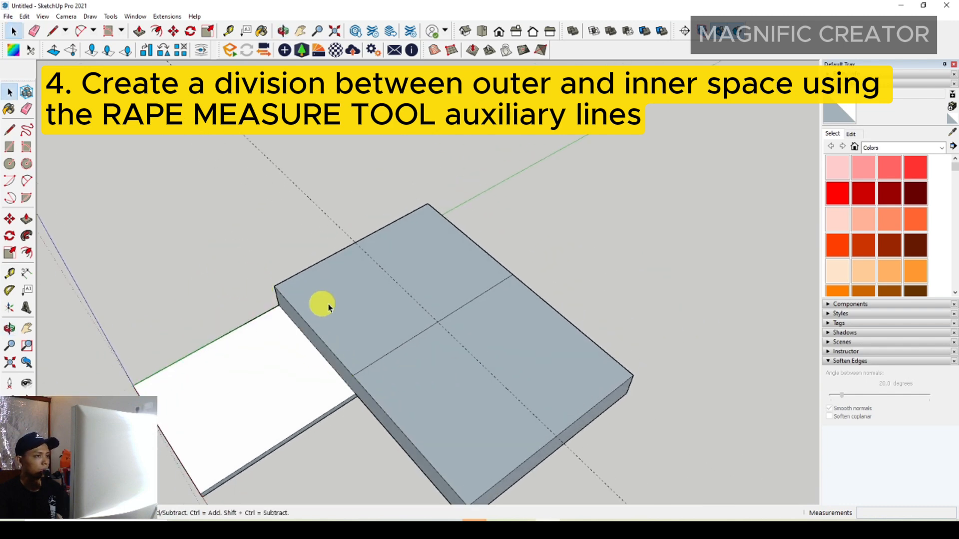
pyautogui.moveTo(321, 306); pyautogui.dragTo(327, 334, button='middle')
pyautogui.click(11, 131)
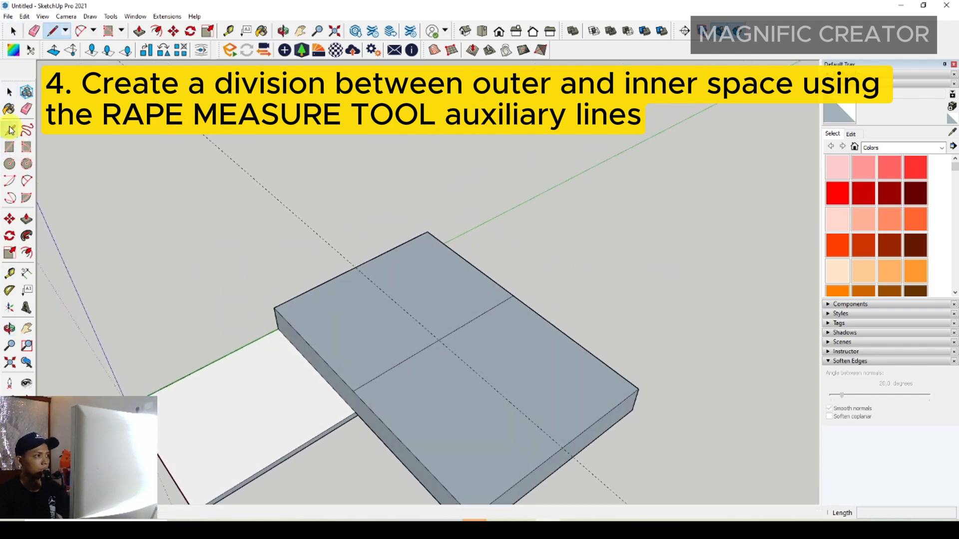
pyautogui.click(353, 392)
pyautogui.click(439, 341)
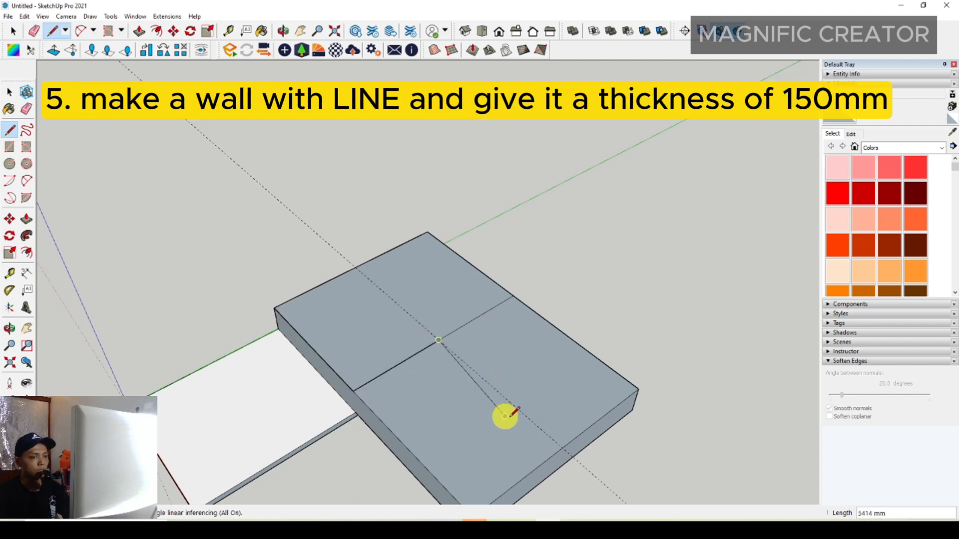
pyautogui.click(562, 448)
pyautogui.click(639, 391)
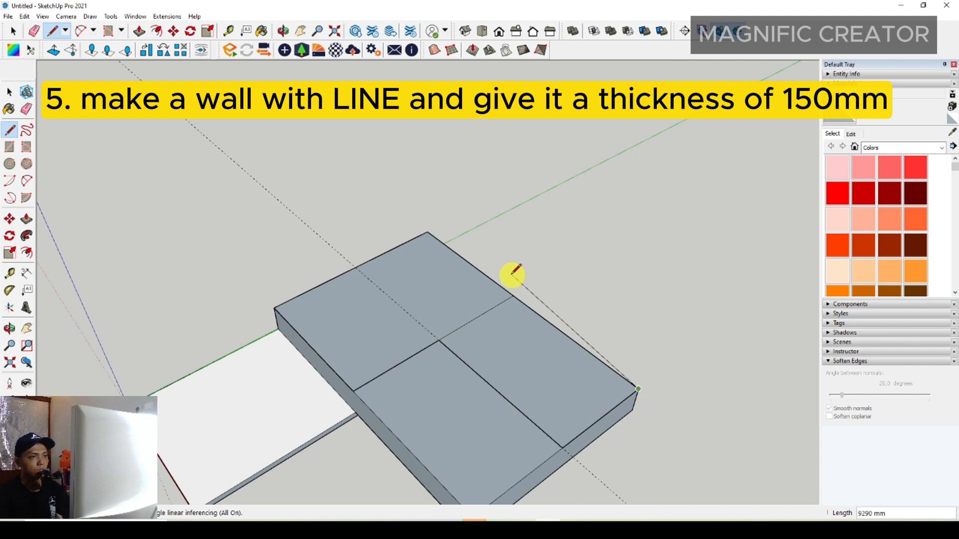
pyautogui.click(427, 231)
pyautogui.click(275, 308)
pyautogui.press('space')
# - Offset the L-shaped face inward by 150 mm for the wall thickness and erase the inner face
pyautogui.scroll(3, 522, 335)
pyautogui.moveTo(523, 333); pyautogui.dragTo(555, 289, button='middle')
pyautogui.doubleClick(554, 287)
pyautogui.click(27, 253)
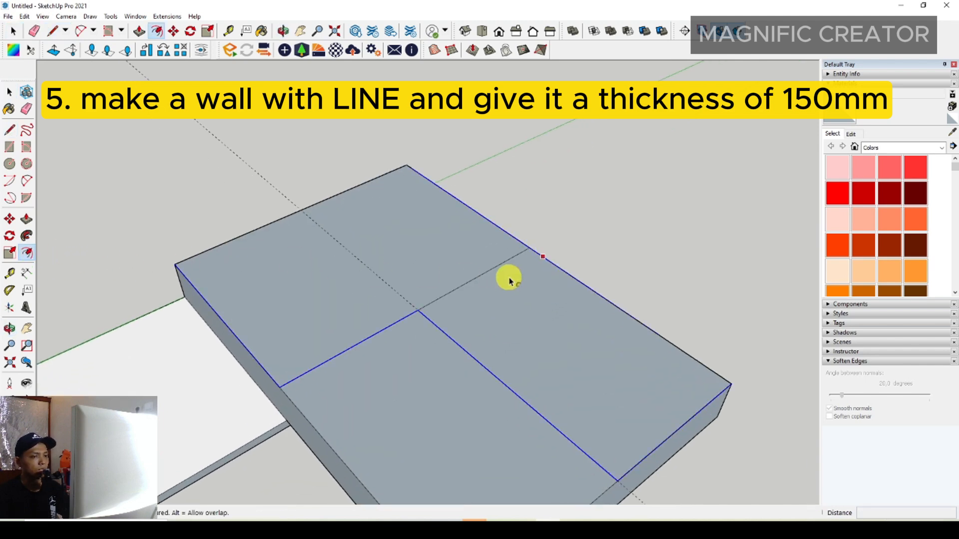
pyautogui.click(508, 274)
pyautogui.scroll(2, 529, 273)
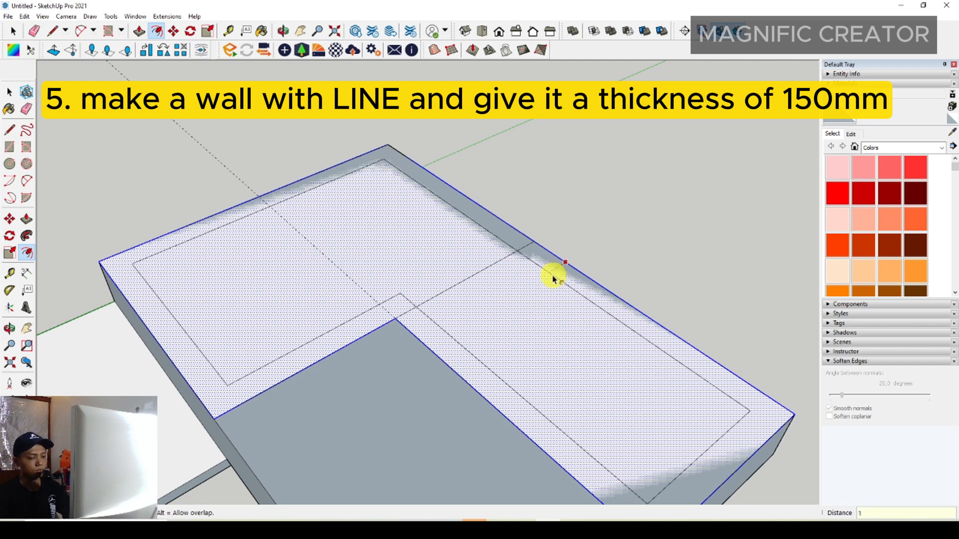
pyautogui.write('150')
pyautogui.press('Return')
pyautogui.press('space')
pyautogui.rightClick(557, 325)
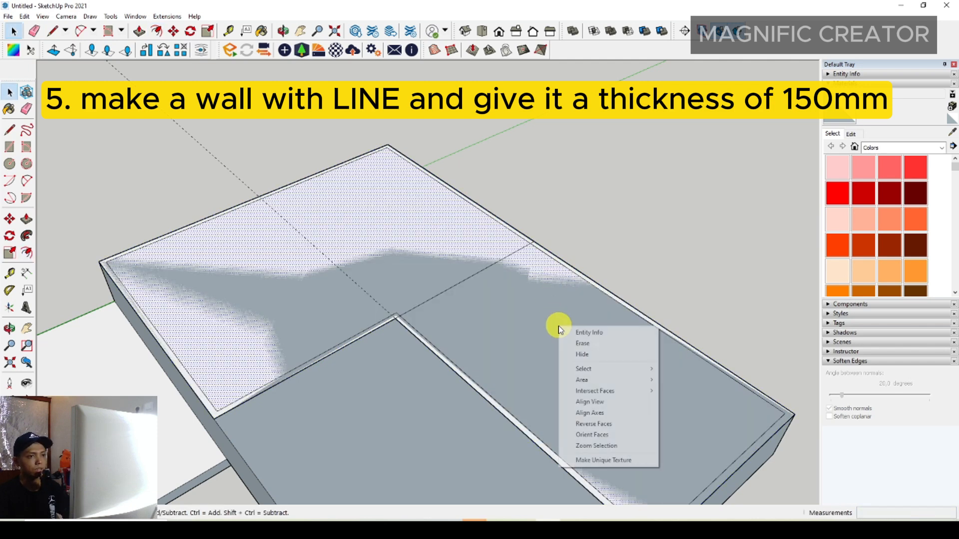
pyautogui.click(582, 343)
# - Push/Pull the thin L-shaped wall outline upward to form the first-floor walls
pyautogui.doubleClick(608, 299)
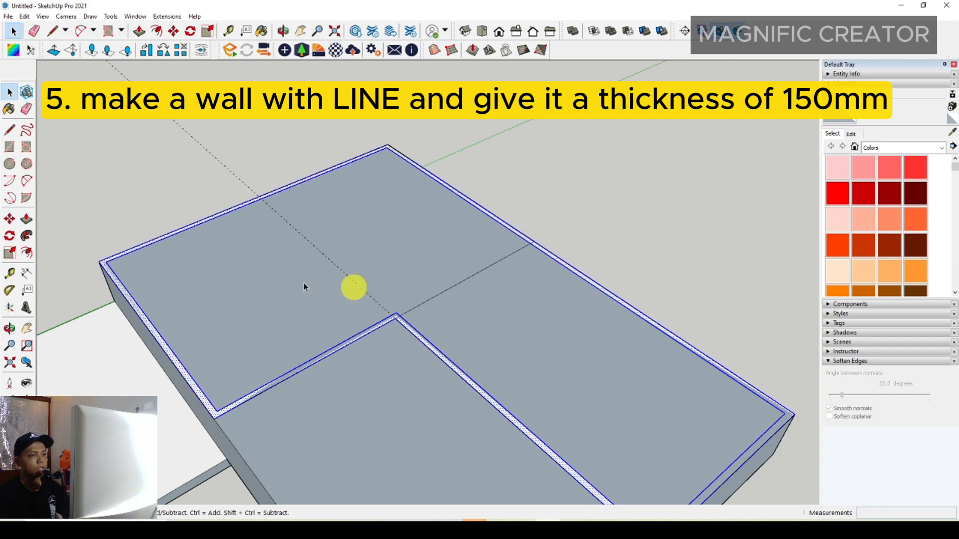
pyautogui.click(27, 221)
pyautogui.click(565, 266)
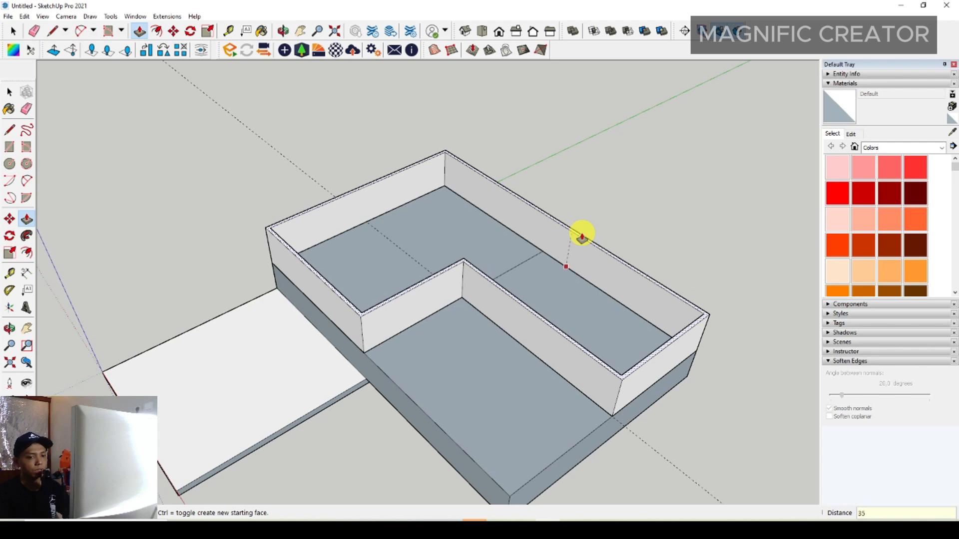
pyautogui.press('Return')
pyautogui.press('space')
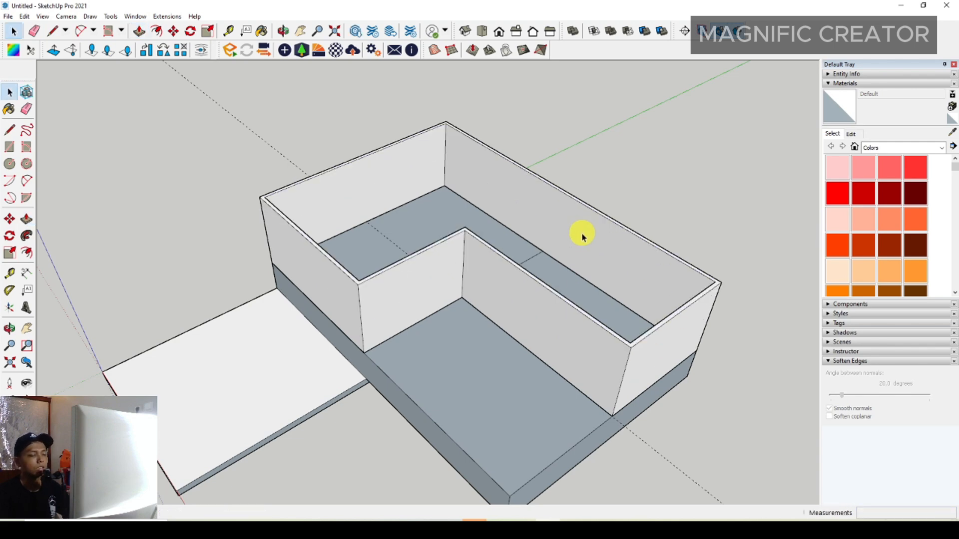
# - Group all the connected first-floor wall geometry
pyautogui.tripleClick(529, 308)
pyautogui.rightClick(529, 308)
pyautogui.click(561, 392)
# - Copy the wall group straight up above the first-floor walls to make the second-floor walls
pyautogui.scroll(-2, 481, 284)
pyautogui.moveTo(482, 284); pyautogui.dragTo(474, 353, button='middle')
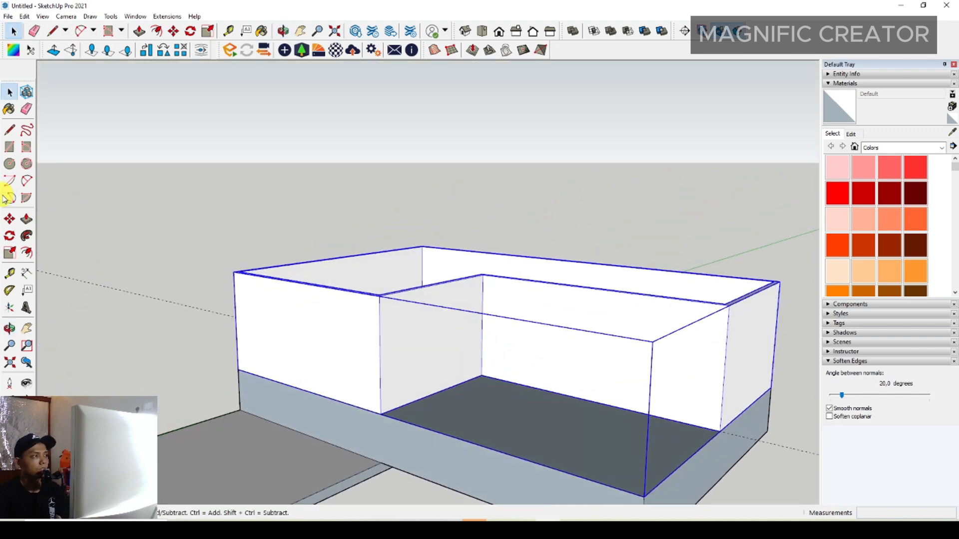
pyautogui.click(10, 219)
pyautogui.click(515, 382)
pyautogui.press('ctrl')
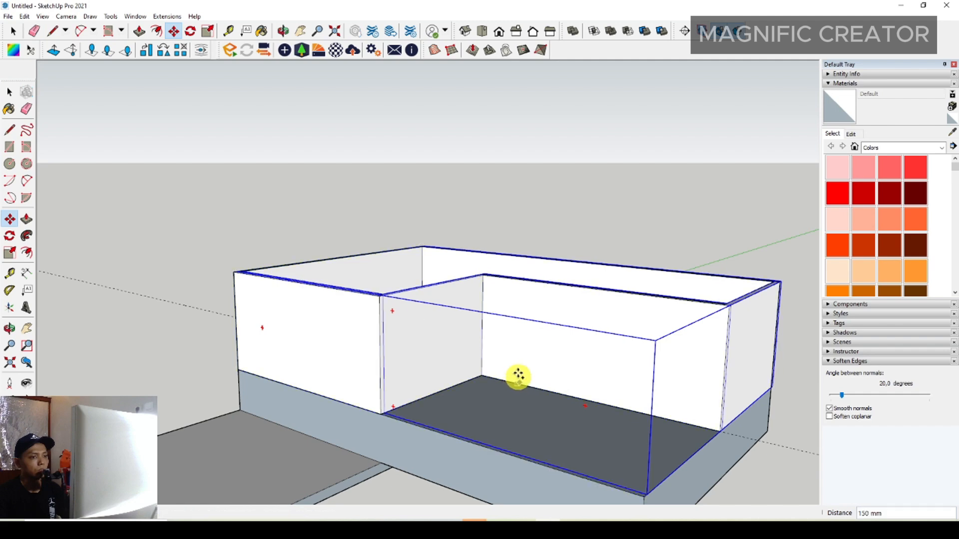
pyautogui.click(517, 279)
pyautogui.press('space')
# - Move the copied wall group down so its base sits exactly on the top edge of the first-floor walls
pyautogui.scroll(5, 517, 279)
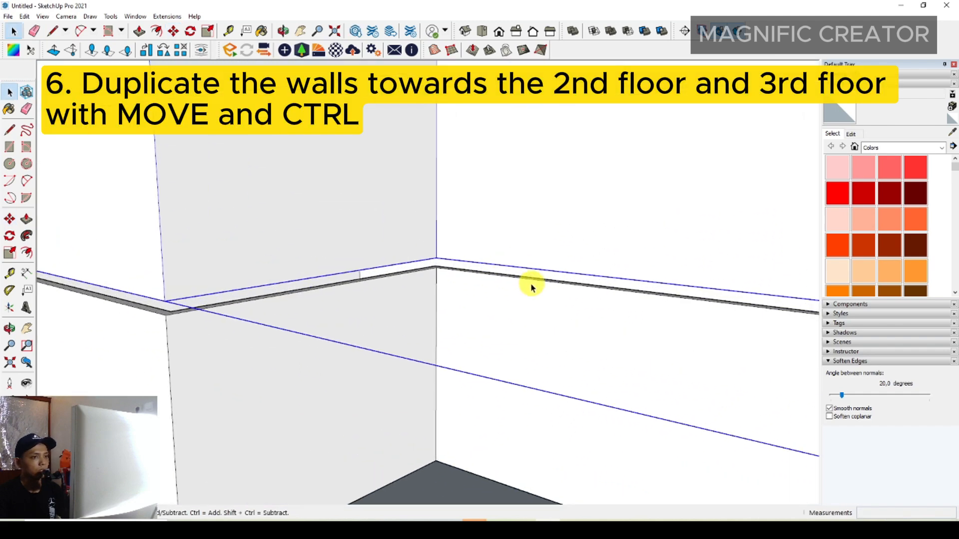
pyautogui.click(10, 218)
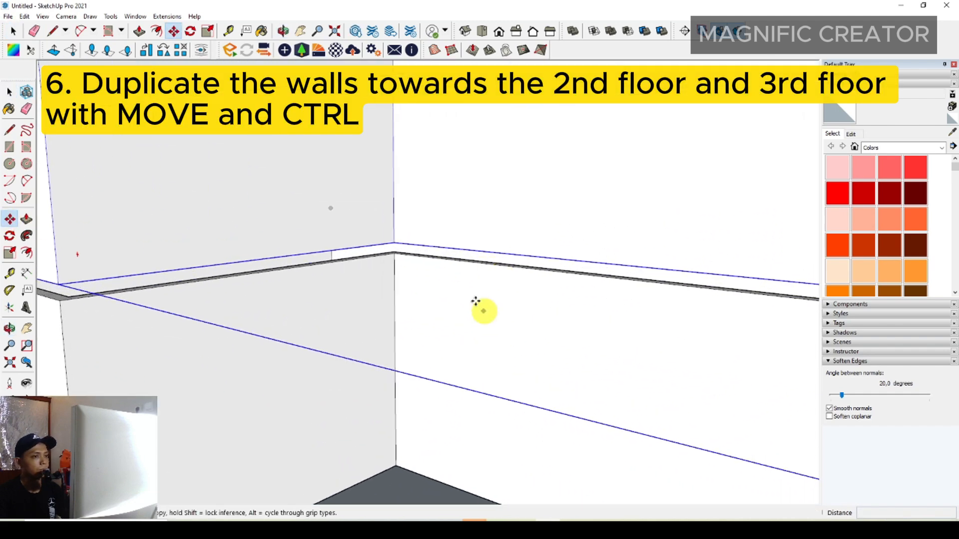
pyautogui.click(492, 254)
pyautogui.click(493, 265)
pyautogui.press('space')
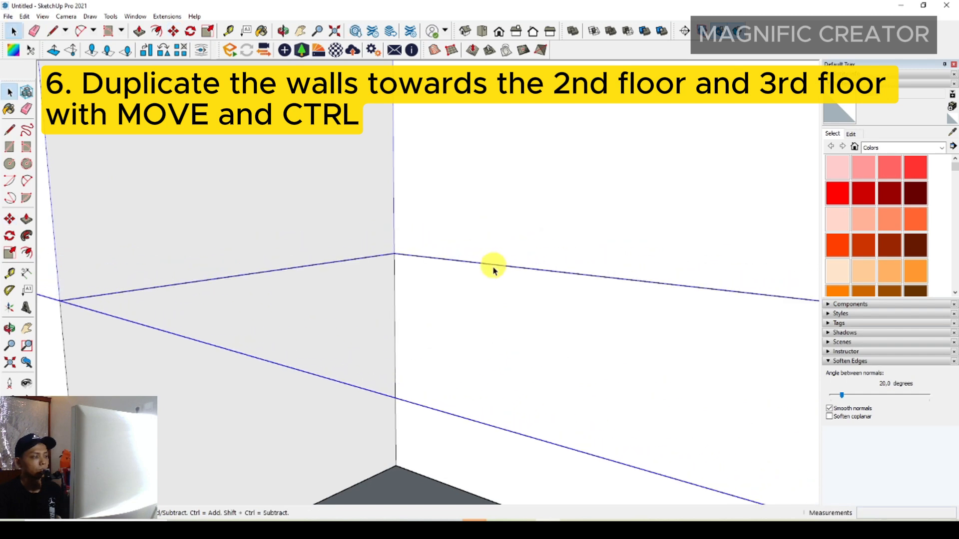
# - Draw a rectangle on top of the second-floor walls, covering the deeper wing from its front outer corner to the rear wall
pyautogui.scroll(-8, 490, 288)
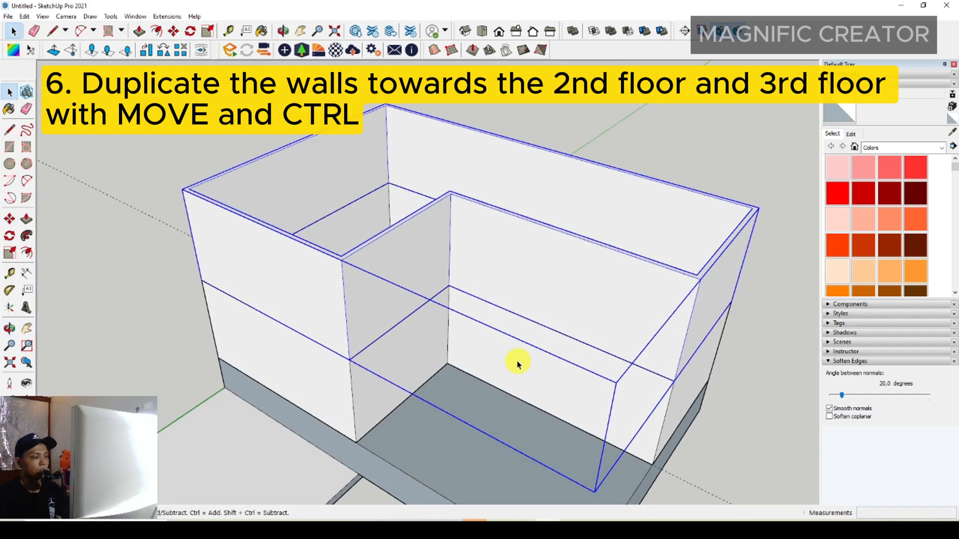
pyautogui.scroll(6, 503, 307)
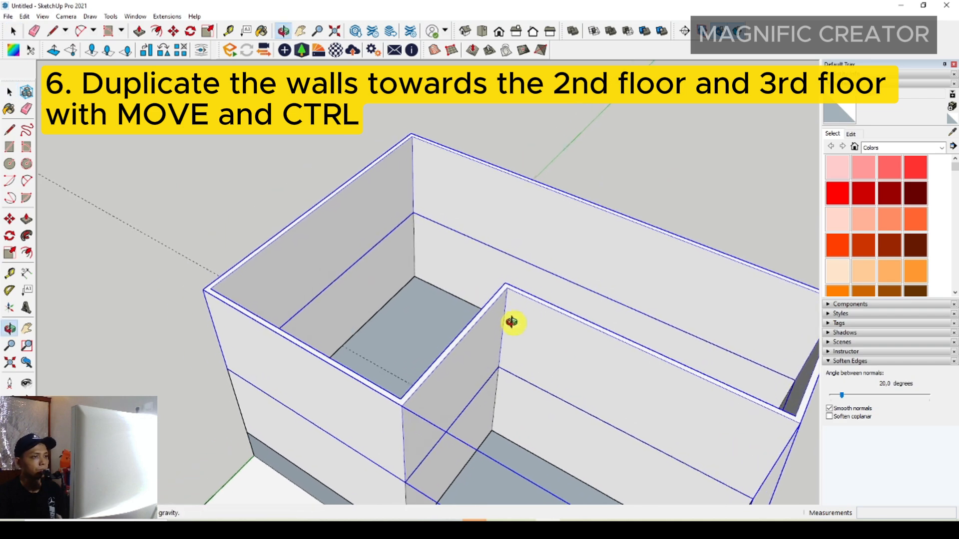
pyautogui.click(9, 145)
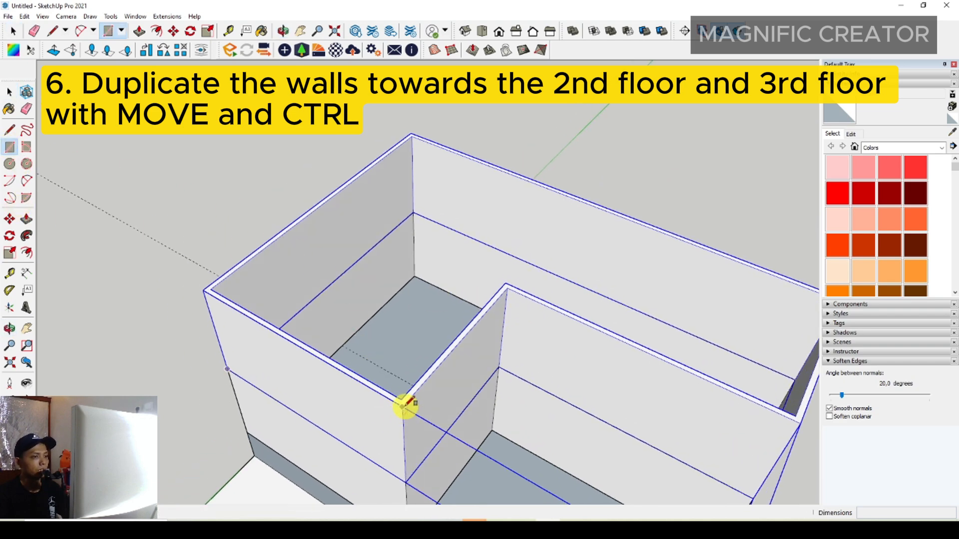
pyautogui.click(404, 405)
pyautogui.scroll(-4, 482, 325)
pyautogui.scroll(5, 381, 225)
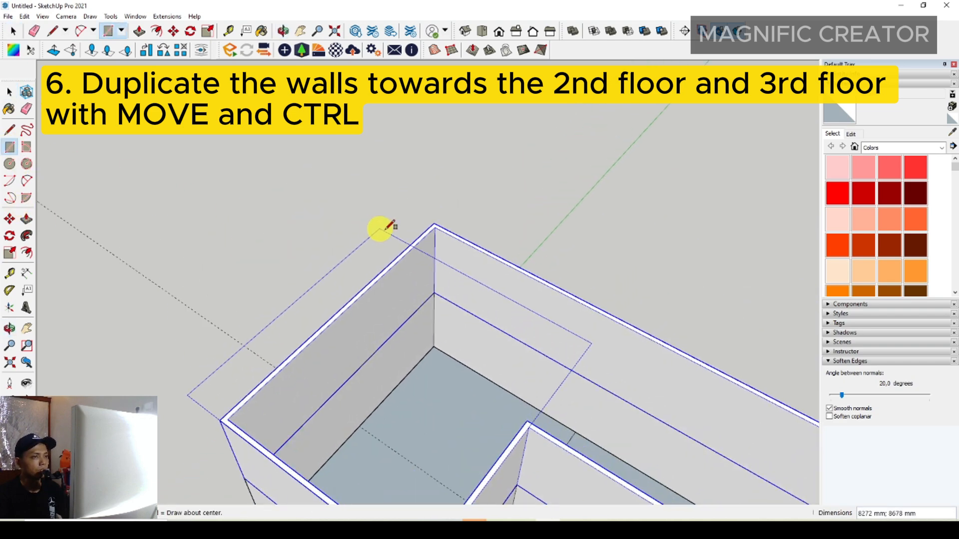
pyautogui.click(439, 220)
pyautogui.scroll(-3, 535, 328)
pyautogui.press('space')
# - Offset the rectangle inward by 150 mm and erase its inner face
pyautogui.click(532, 325)
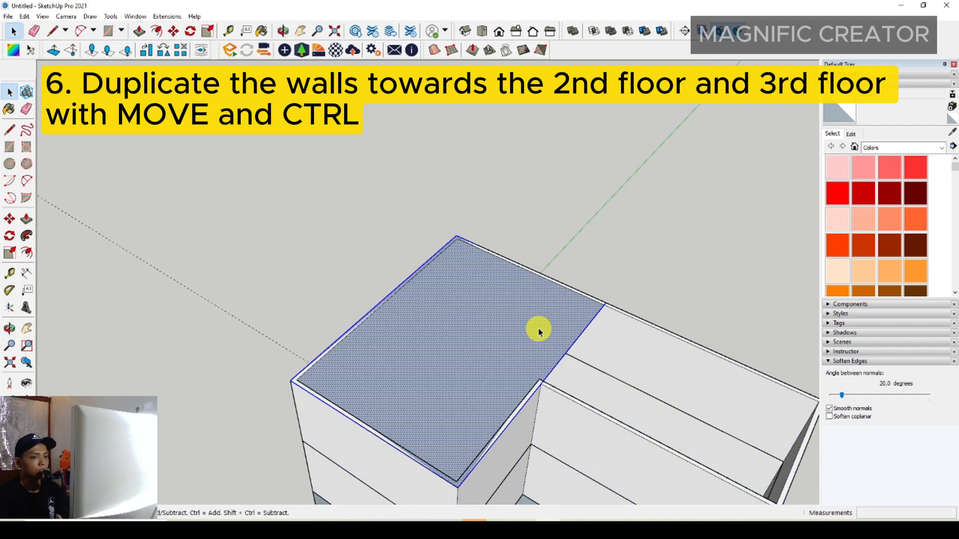
pyautogui.scroll(3, 549, 329)
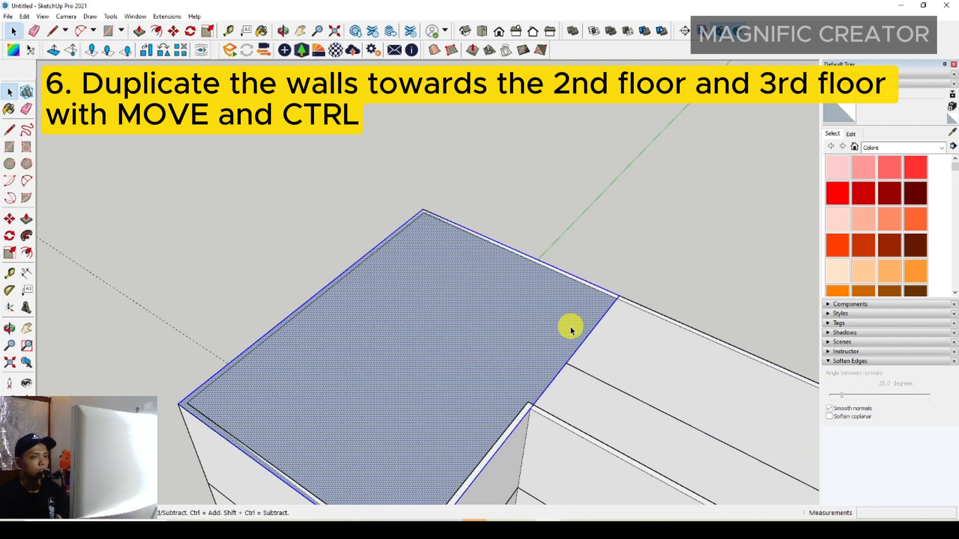
pyautogui.click(26, 252)
pyautogui.click(587, 355)
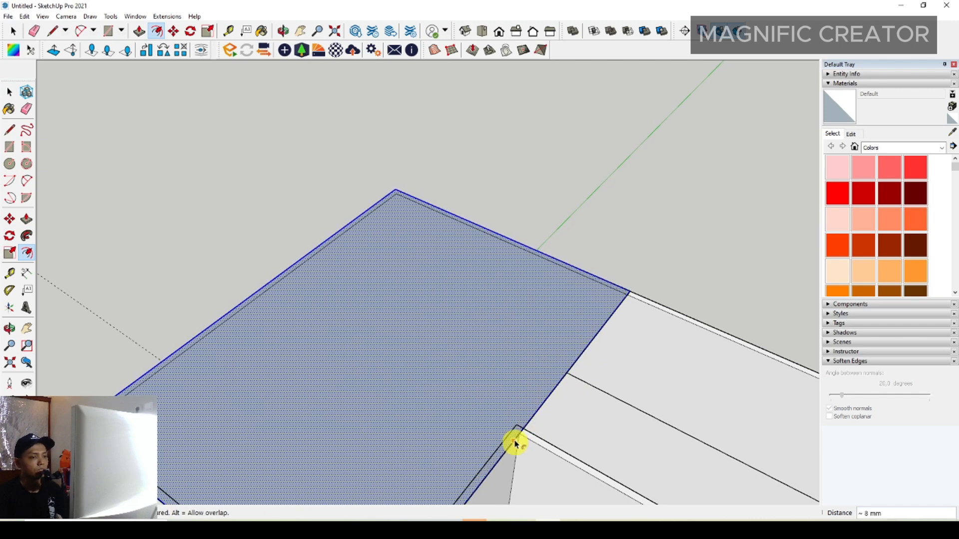
pyautogui.click(532, 418)
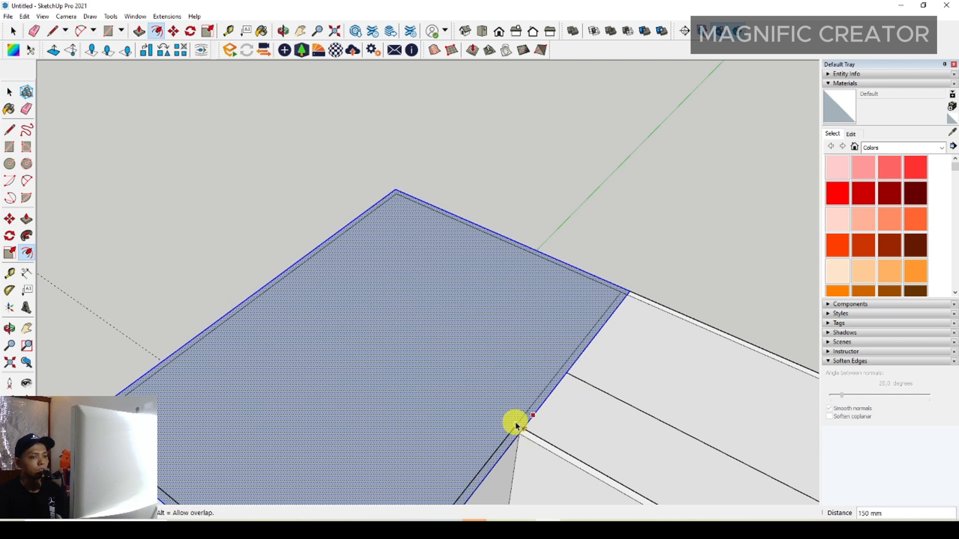
pyautogui.press('space')
pyautogui.rightClick(514, 328)
pyautogui.click(534, 347)
# - Push/Pull the rectangular wall outline up about 2.8 m to form the third-floor walls
pyautogui.moveTo(534, 349); pyautogui.dragTo(594, 338, button='middle')
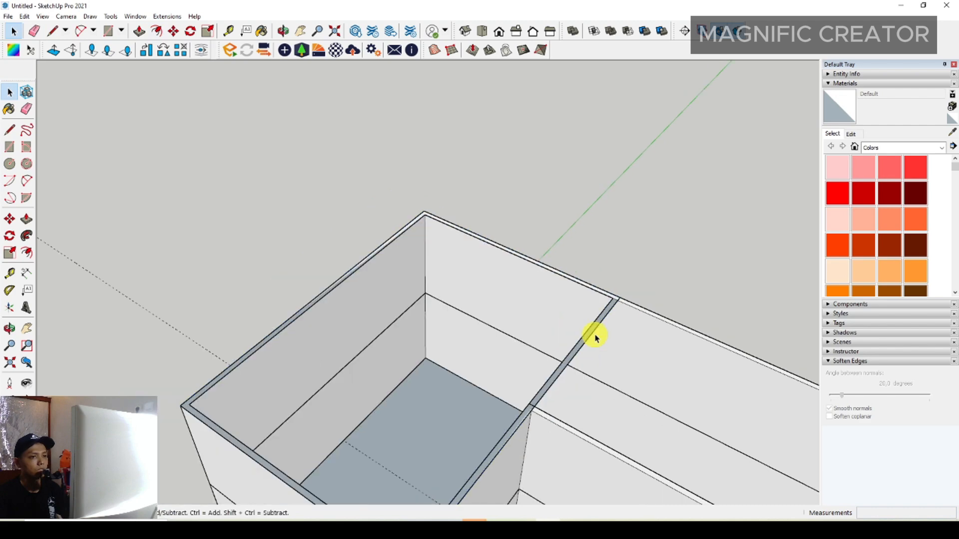
pyautogui.scroll(-3, 596, 334)
pyautogui.moveTo(552, 417); pyautogui.dragTo(418, 269, button='middle')
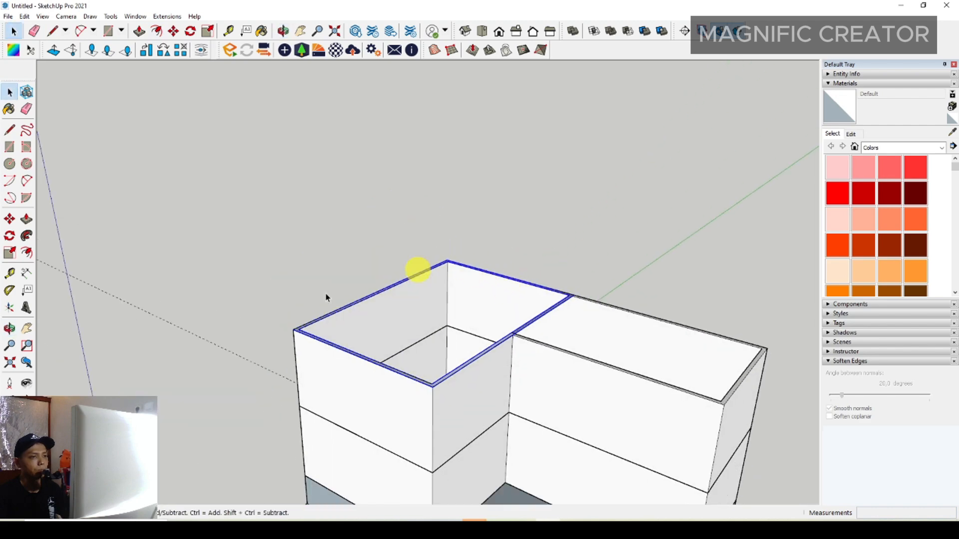
pyautogui.click(27, 219)
pyautogui.click(549, 313)
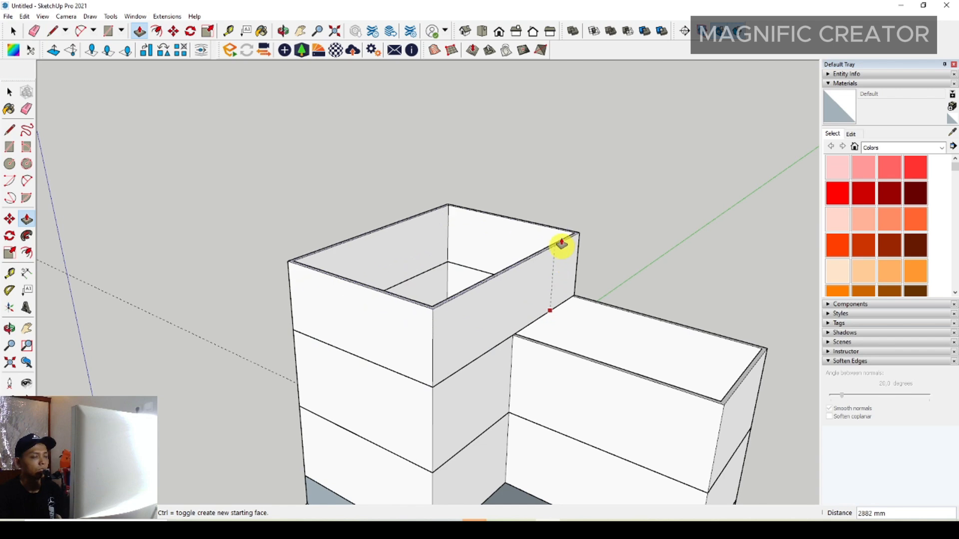
pyautogui.click(567, 252)
# - Group all the connected third-floor wall geometry
pyautogui.press('space')
pyautogui.click(552, 263)
pyautogui.tripleClick(553, 262)
pyautogui.rightClick(561, 259)
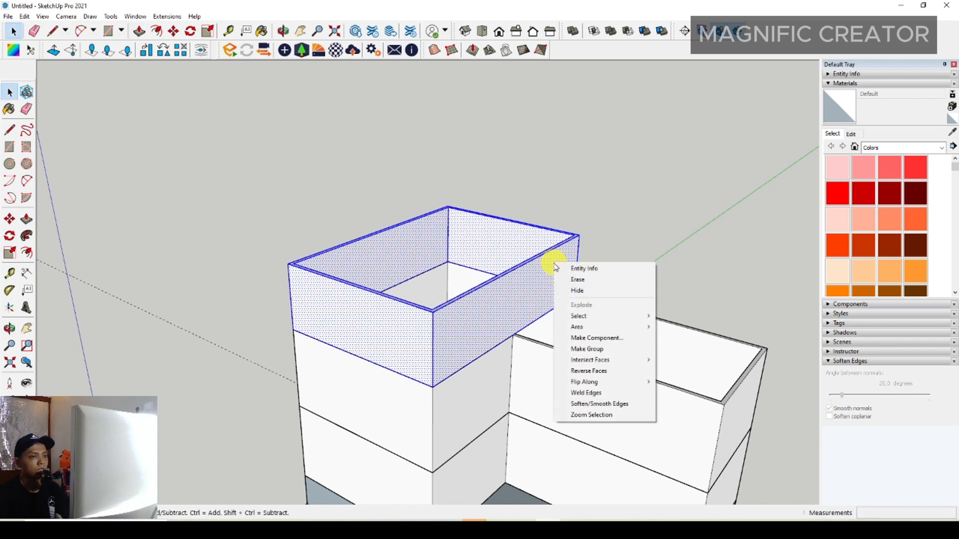
pyautogui.click(587, 349)
# - Open the base group and Push/Pull the underside of the garage slab down about 2.2 m
pyautogui.scroll(-3, 525, 312)
pyautogui.moveTo(502, 256); pyautogui.dragTo(366, 321, button='middle')
pyautogui.press('space')
pyautogui.scroll(3, 466, 367)
pyautogui.scroll(3, 471, 353)
pyautogui.tripleClick(370, 359)
pyautogui.click(27, 219)
pyautogui.scroll(2, 359, 293)
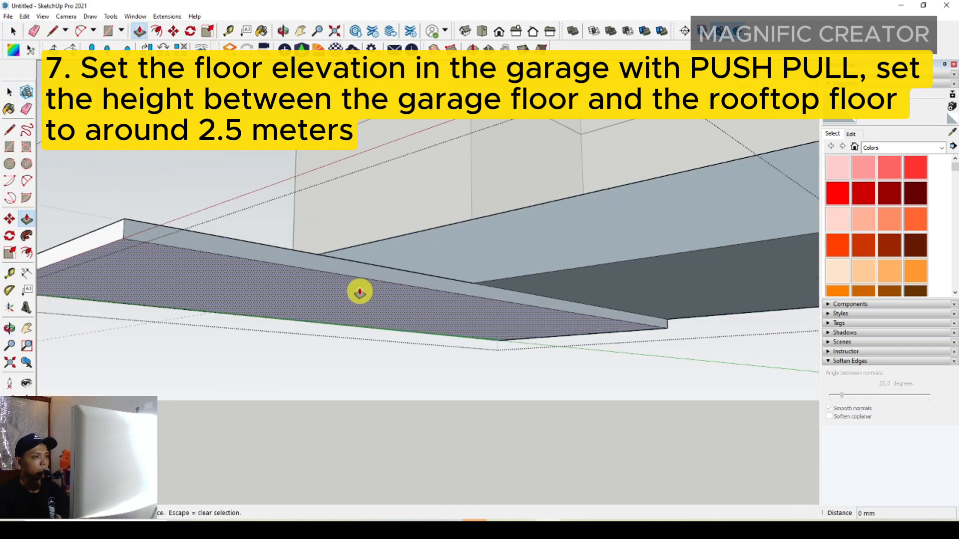
pyautogui.click(358, 282)
pyautogui.scroll(-1, 360, 327)
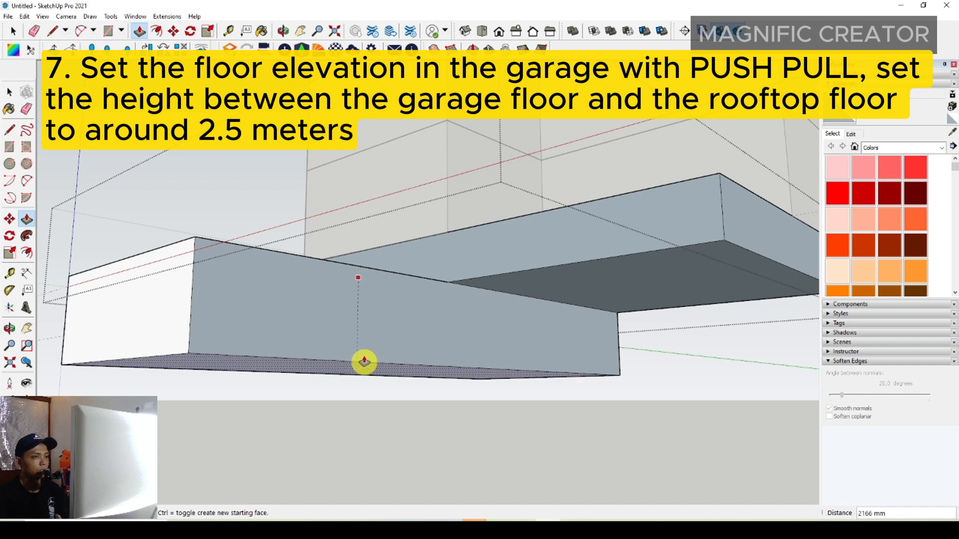
pyautogui.click(364, 359)
pyautogui.press('space')
pyautogui.moveTo(413, 270); pyautogui.dragTo(375, 330, button='middle')
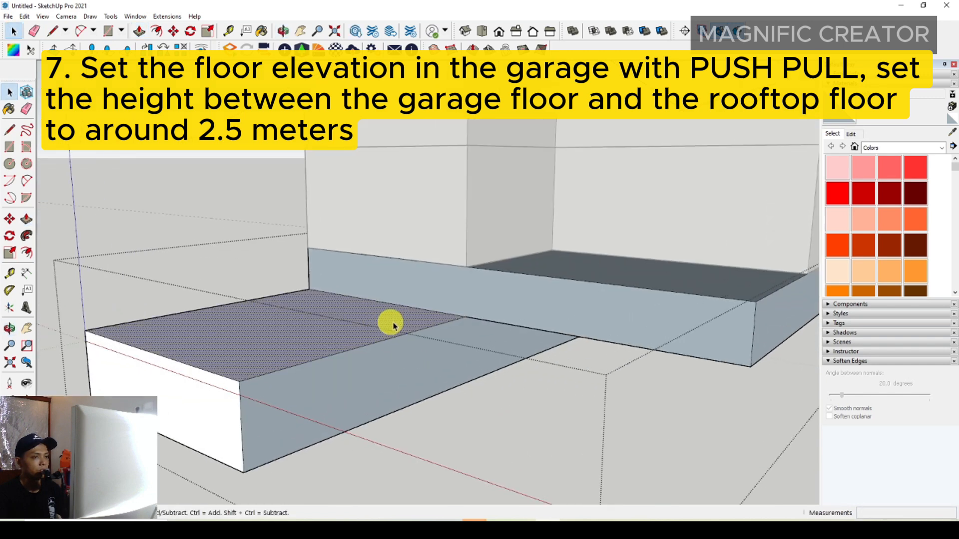
# - Try lowering the garage floor about 0.9 m with Push/Pull and check the height above it with a line
pyautogui.press('p')
pyautogui.click(407, 311)
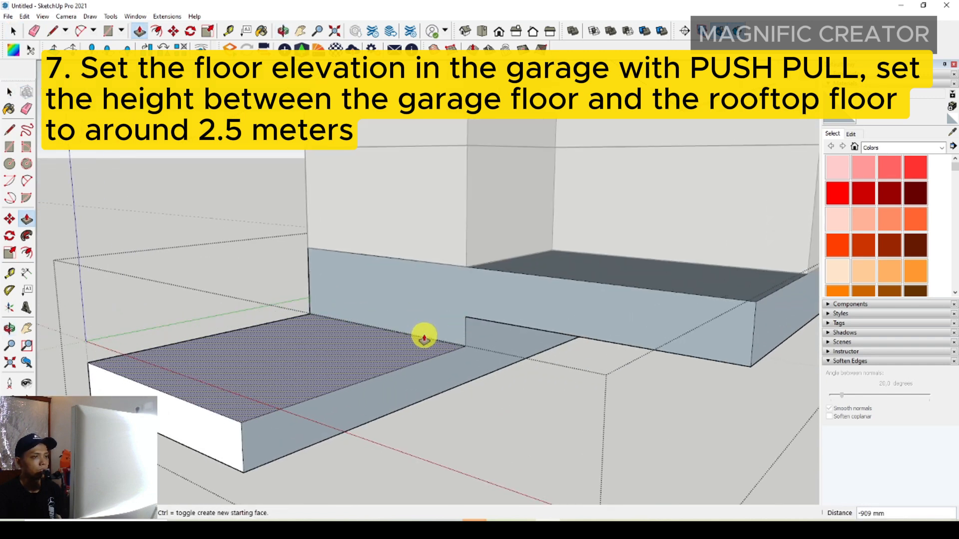
pyautogui.click(428, 304)
pyautogui.press('l')
pyautogui.click(434, 263)
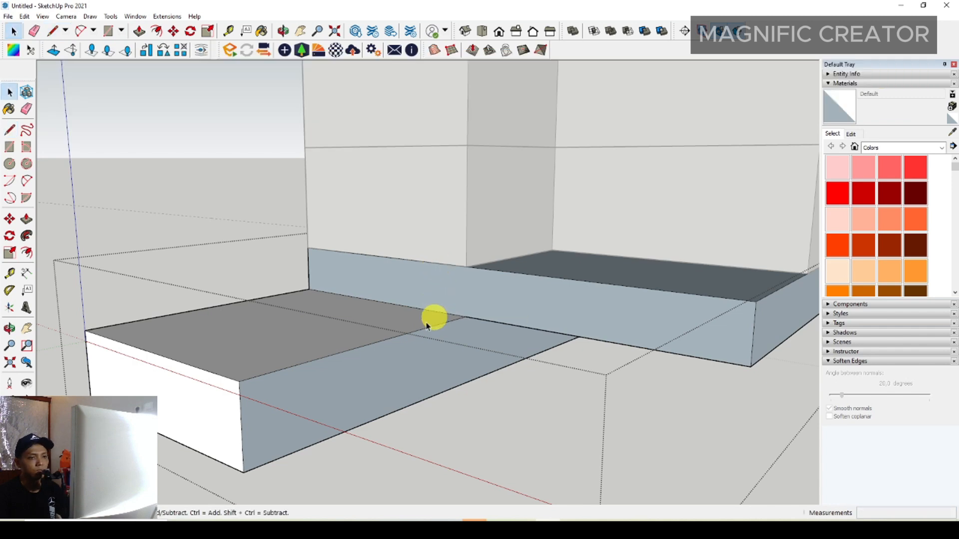
# - Try to Push/Pull the top face of the garage block down 2500 mm
pyautogui.press('p')
pyautogui.click(398, 322)
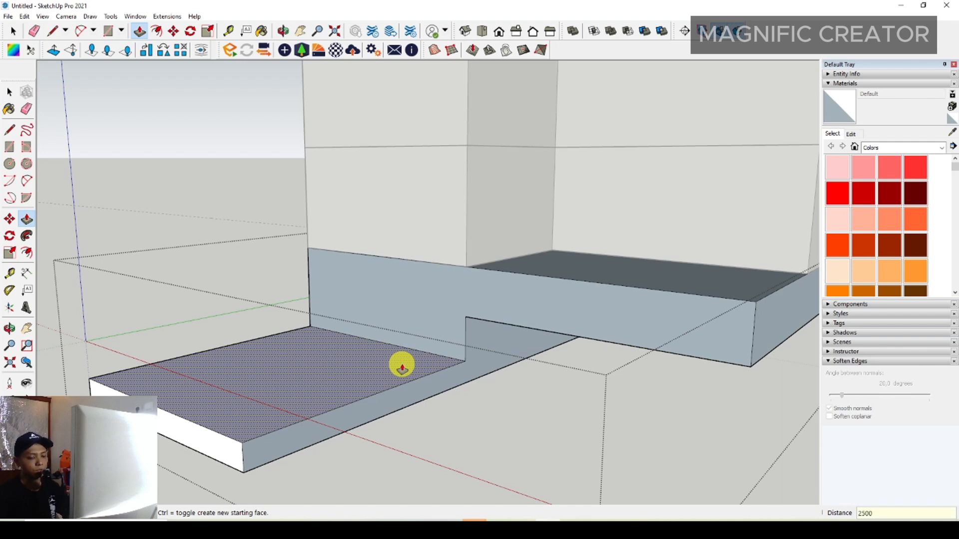
pyautogui.press('Return')
# - Push/Pull the underside of the garage block further down by about 3.4 m
pyautogui.moveTo(403, 368); pyautogui.dragTo(422, 270, button='middle')
pyautogui.press('space')
pyautogui.press('p')
pyautogui.click(400, 300)
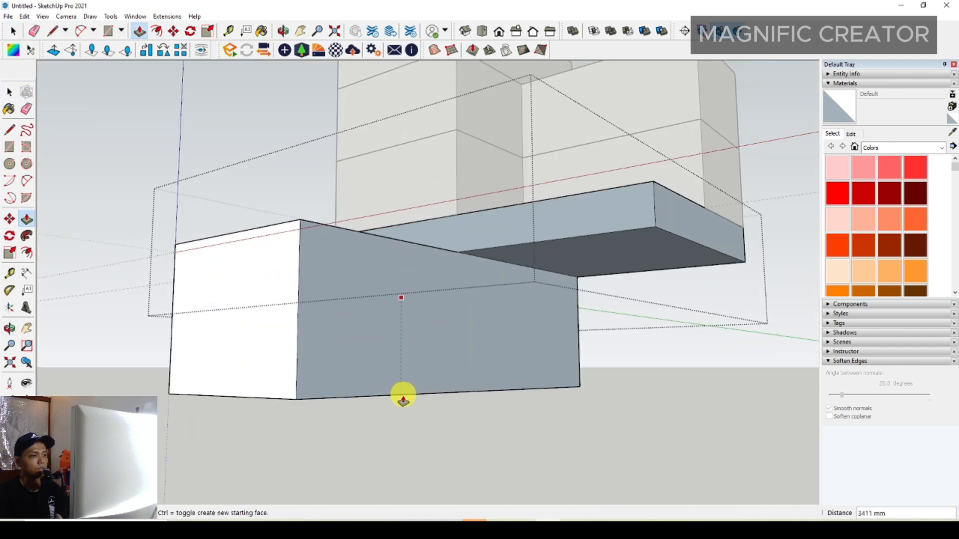
pyautogui.click(403, 405)
pyautogui.press('space')
# - Push/Pull the garage floor face down 2500 mm inside the base group
pyautogui.scroll(2, 434, 237)
pyautogui.moveTo(435, 238); pyautogui.dragTo(433, 391, button='middle')
pyautogui.press('p')
pyautogui.click(413, 365)
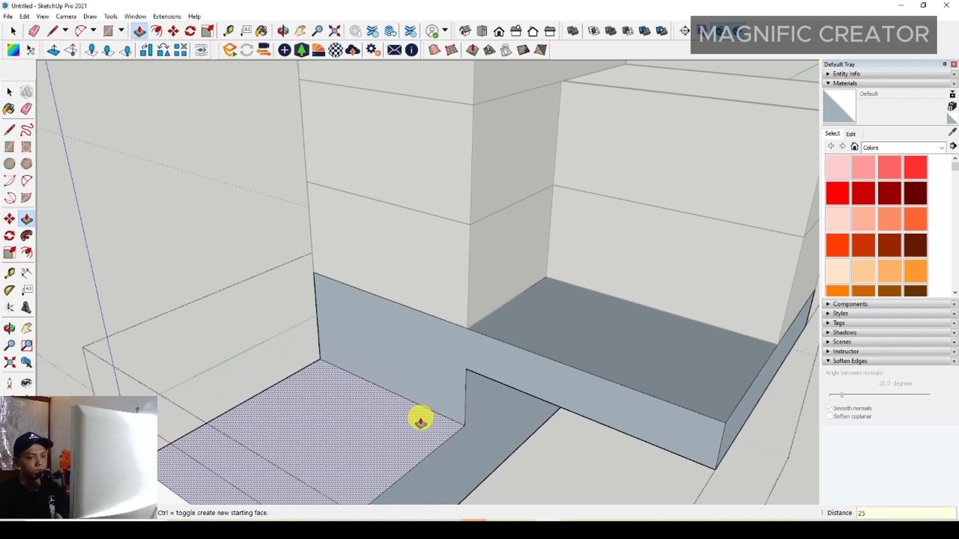
pyautogui.click(421, 421)
pyautogui.press('space')
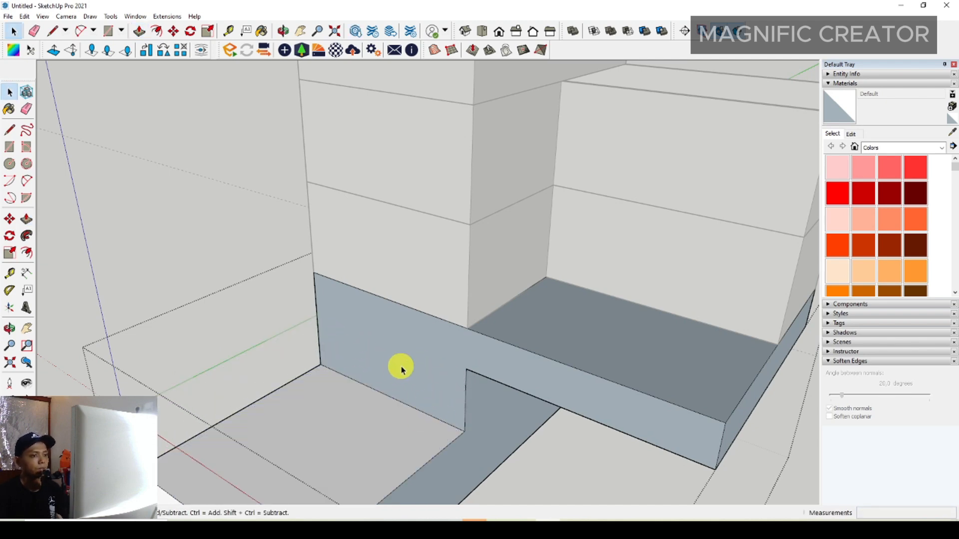
# - Measure the height from the base's upper front edge down to the garage floor with the Line tool
pyautogui.moveTo(398, 369); pyautogui.dragTo(418, 295, button='middle')
pyautogui.press('l')
pyautogui.click(423, 307)
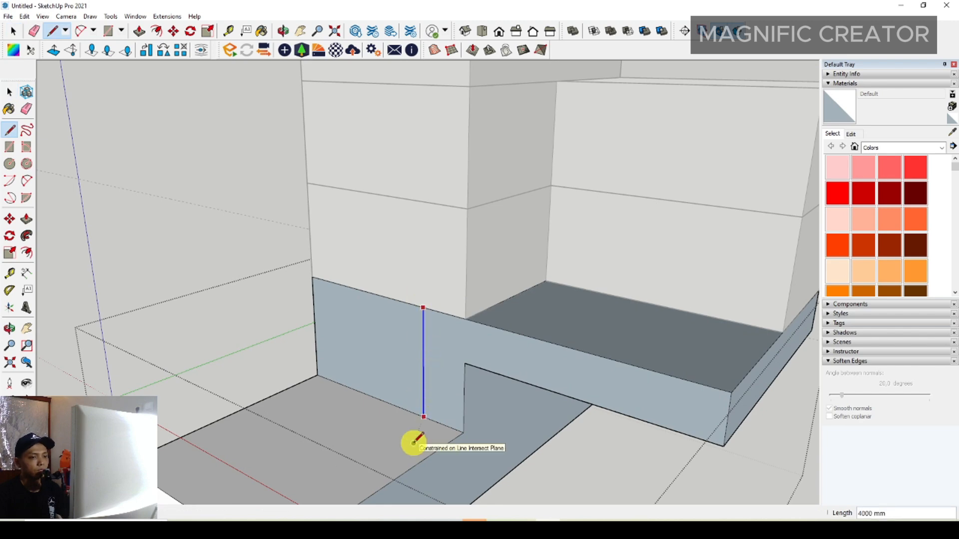
pyautogui.press('space')
# - Push/Pull the garage floor up 1500 mm and check its height below the base's upper edge with the Line tool
pyautogui.moveTo(414, 442); pyautogui.dragTo(396, 403, button='middle')
pyautogui.press('p')
pyautogui.click(421, 396)
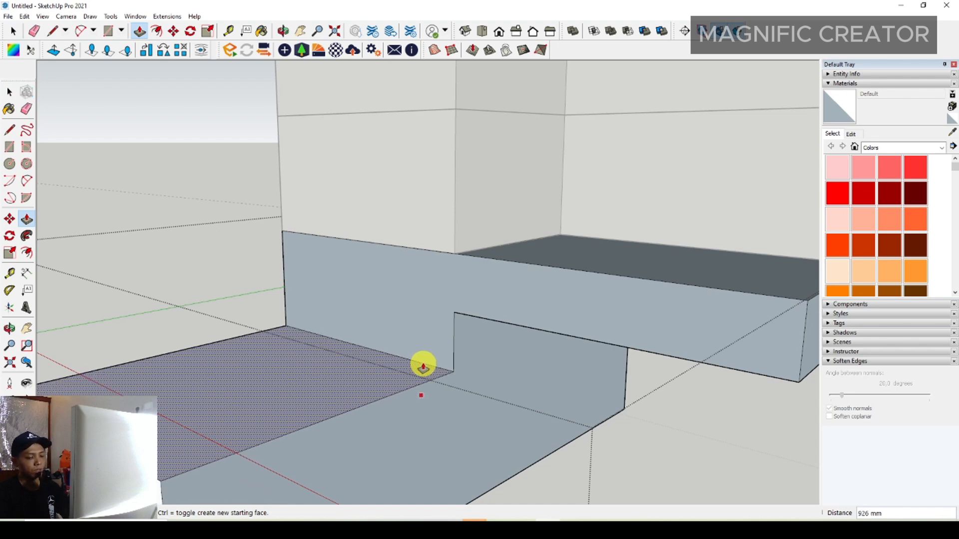
pyautogui.write('1500')
pyautogui.press('Return')
pyautogui.press('l')
pyautogui.click(428, 344)
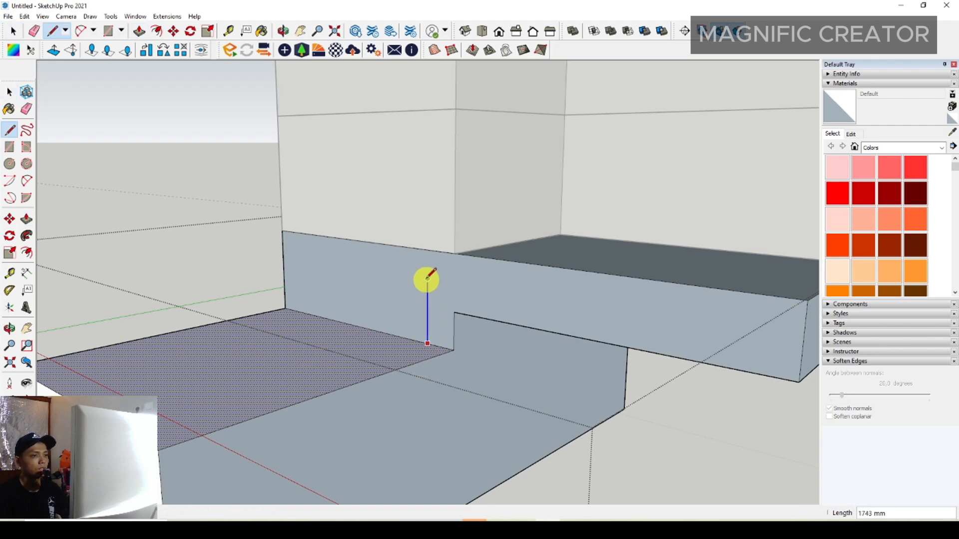
pyautogui.press('space')
# - Push/Pull the underside of the garage block up, leaving only a thin slab beneath the garage floor
pyautogui.moveTo(428, 252); pyautogui.dragTo(447, 234, button='middle')
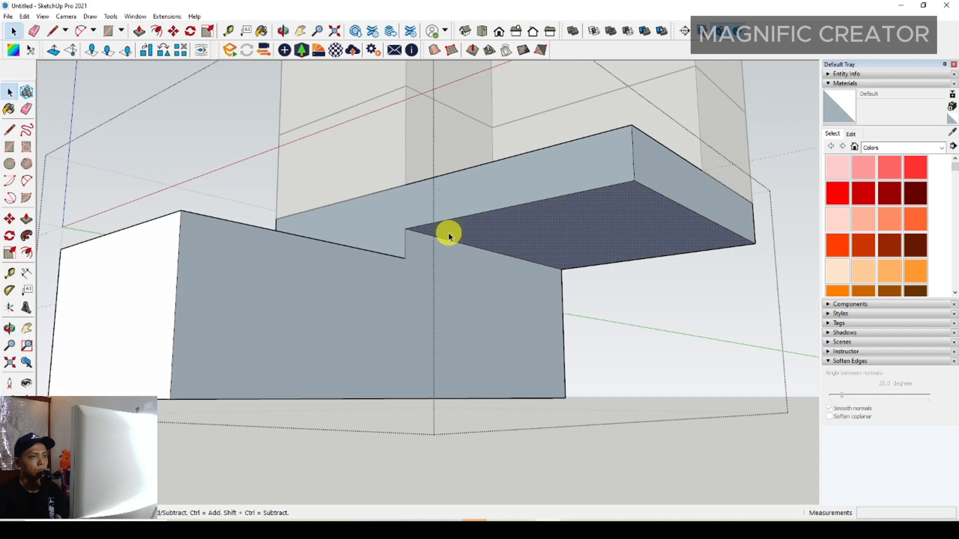
pyautogui.press('p')
pyautogui.press('space')
pyautogui.scroll(-5, 394, 267)
pyautogui.moveTo(385, 274); pyautogui.dragTo(368, 368, button='middle')
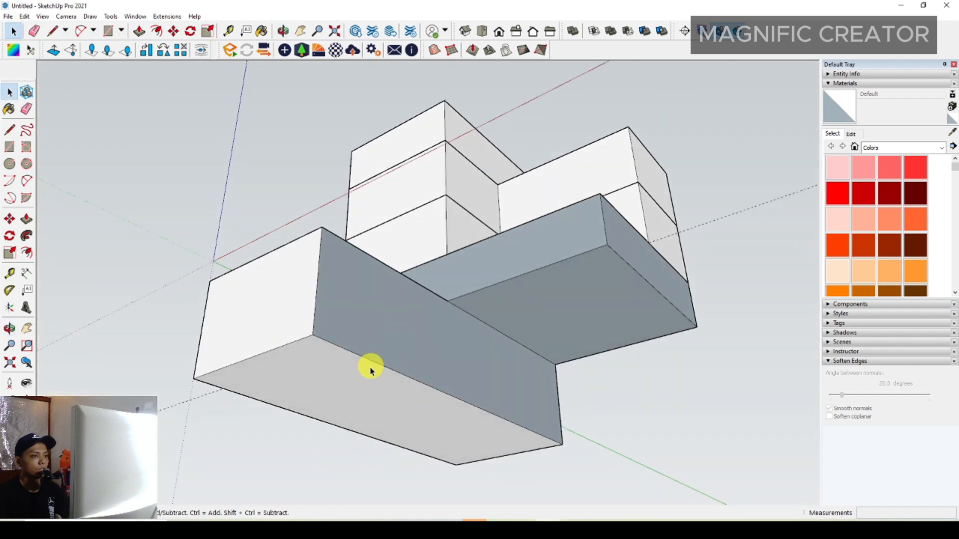
pyautogui.doubleClick(368, 384)
pyautogui.press('p')
pyautogui.moveTo(372, 368); pyautogui.dragTo(377, 277)
pyautogui.press('space')
# - Open the base group for editing and select its connected geometry
pyautogui.moveTo(487, 263); pyautogui.dragTo(434, 417, button='middle')
pyautogui.scroll(-1, 434, 417)
pyautogui.scroll(4, 507, 413)
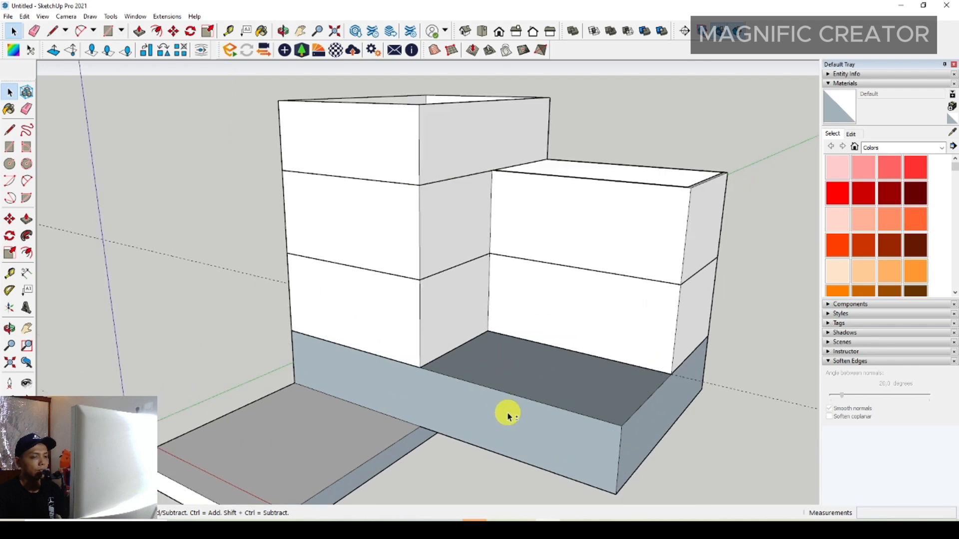
pyautogui.moveTo(447, 289); pyautogui.dragTo(449, 374, button='middle')
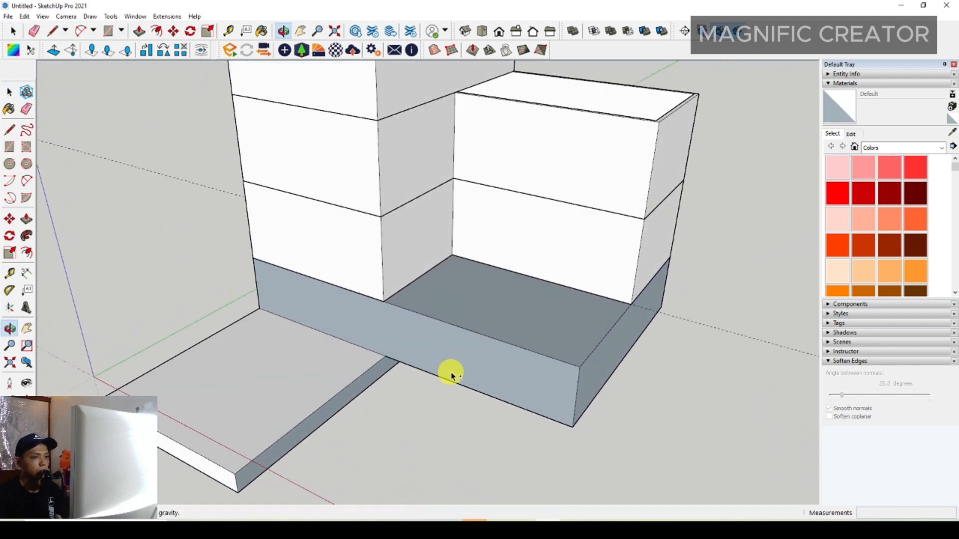
pyautogui.tripleClick(551, 361)
pyautogui.moveTo(551, 360); pyautogui.dragTo(437, 349, button='middle')
pyautogui.press('r')
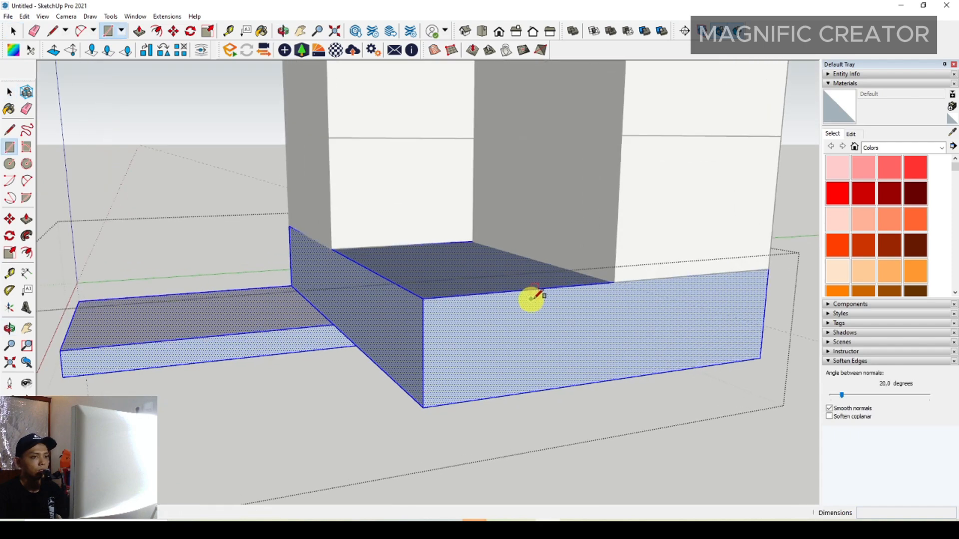
pyautogui.click(546, 284)
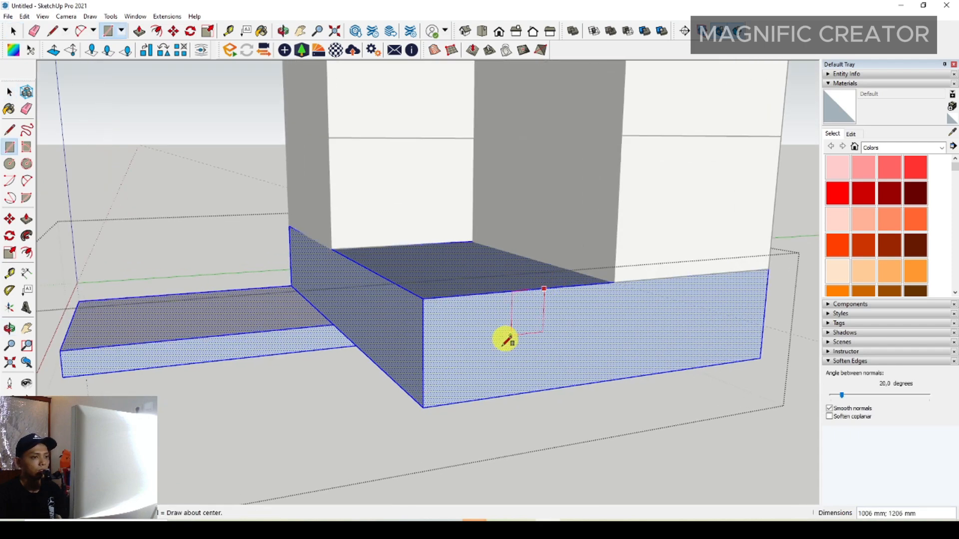
pyautogui.press('space')
pyautogui.moveTo(464, 358); pyautogui.dragTo(613, 354, button='middle')
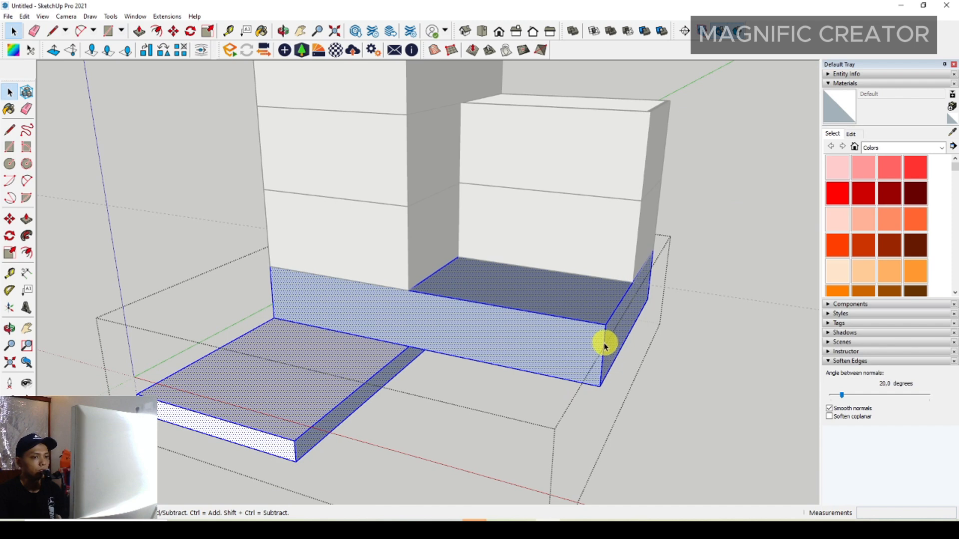
# - Copy the base's vertical front corner edge to below the deeper wing's outer wall corner, splitting the front face
pyautogui.click(360, 332)
pyautogui.click(12, 218)
pyautogui.moveTo(195, 241); pyautogui.dragTo(542, 348, button='middle')
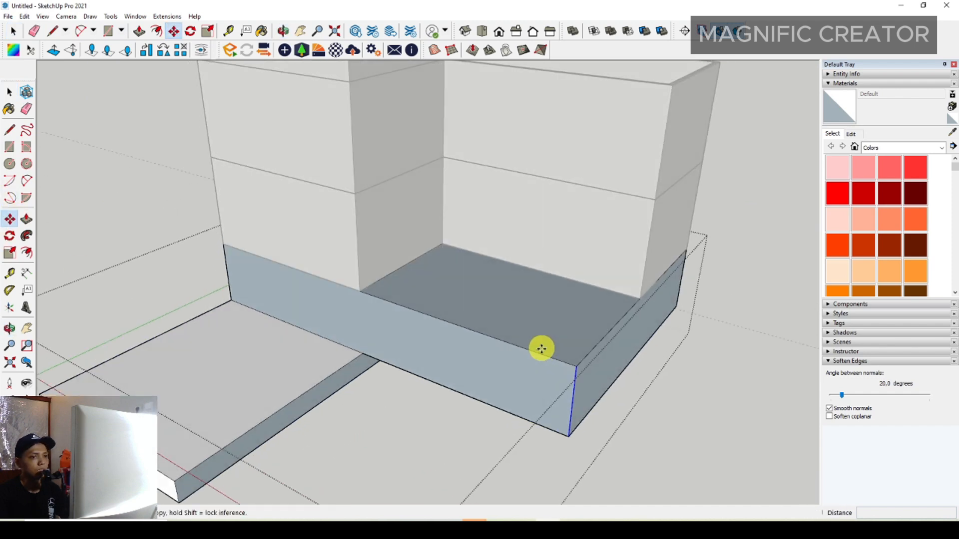
pyautogui.click(577, 367)
pyautogui.click(387, 244)
pyautogui.press('space')
pyautogui.scroll(-2, 406, 325)
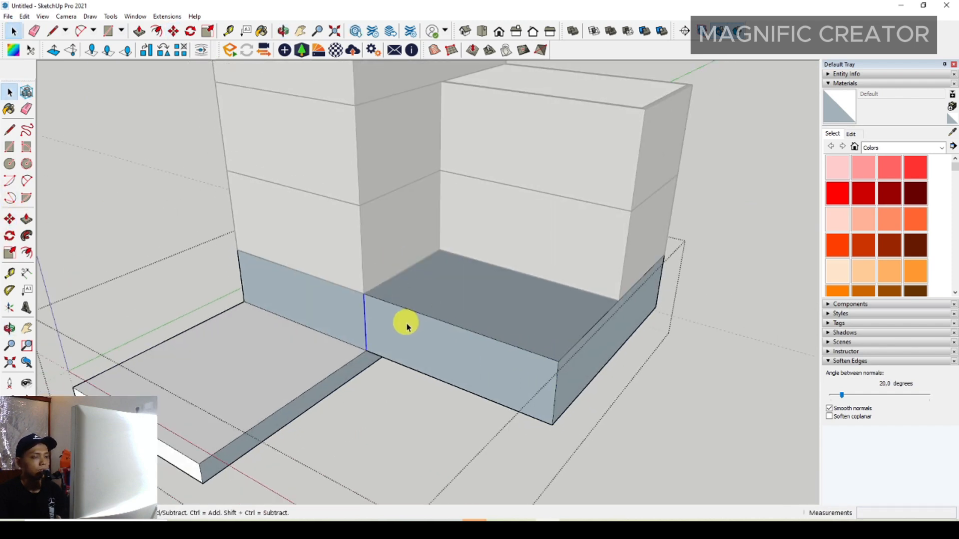
pyautogui.scroll(2, 428, 353)
pyautogui.scroll(-3, 428, 352)
# - Push/Pull the split front face beside the garage outward 3000 mm to extend the terrace
pyautogui.press('p')
pyautogui.click(398, 312)
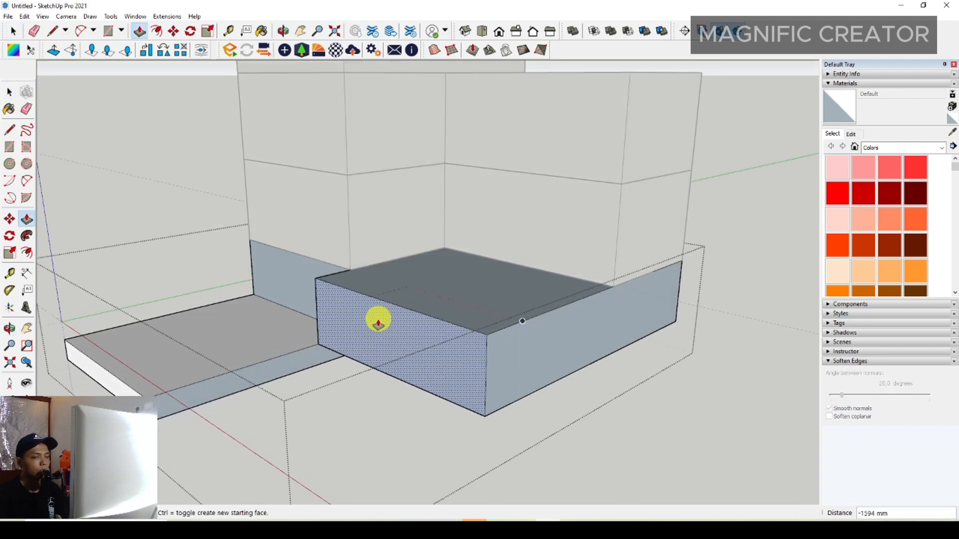
pyautogui.moveTo(379, 324); pyautogui.dragTo(345, 371, button='middle')
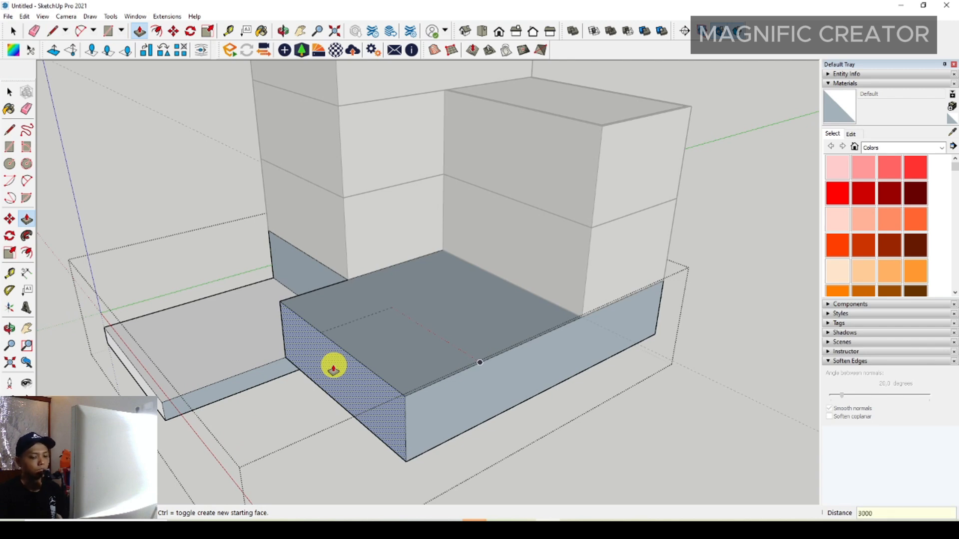
pyautogui.write('3000')
pyautogui.press('Return')
pyautogui.press('space')
# - Draw a 300 by 170 mm rotated rectangle on the extended terrace's side face, starting on its front vertical edge
pyautogui.scroll(2, 392, 356)
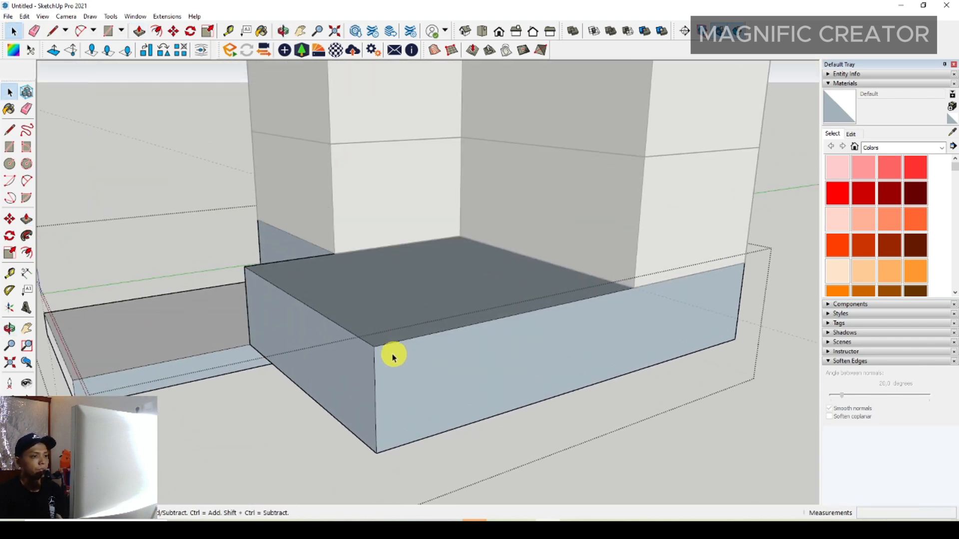
pyautogui.scroll(2, 393, 356)
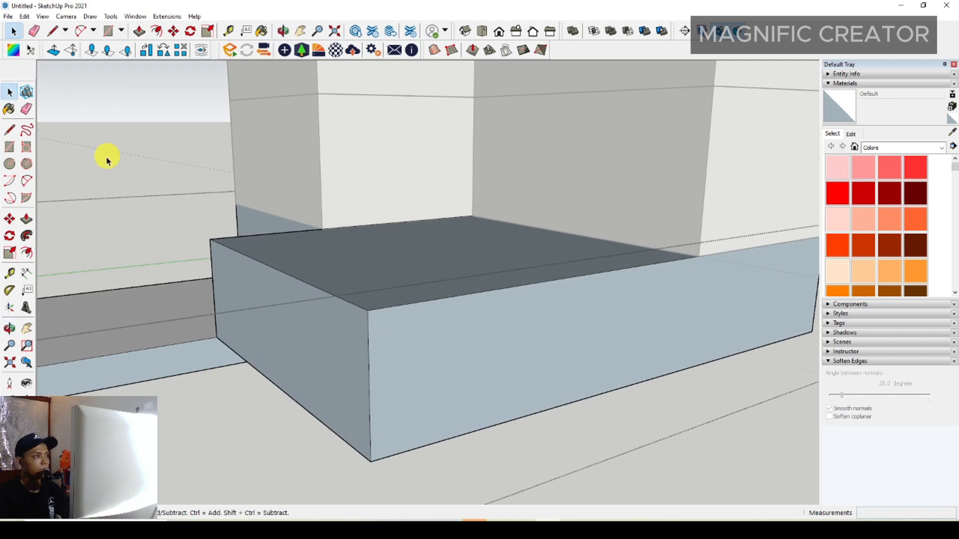
pyautogui.scroll(-2, 319, 319)
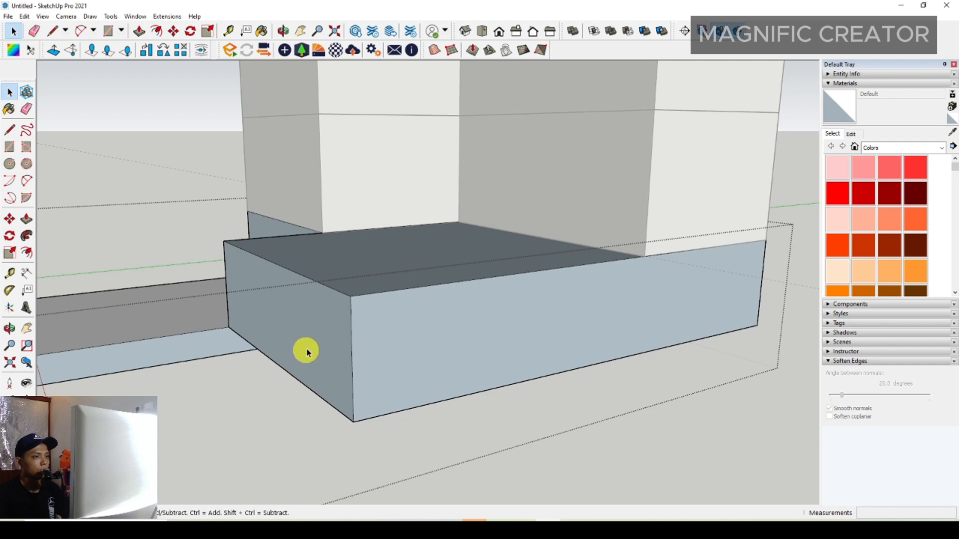
pyautogui.scroll(-1, 259, 419)
pyautogui.scroll(-1, 352, 291)
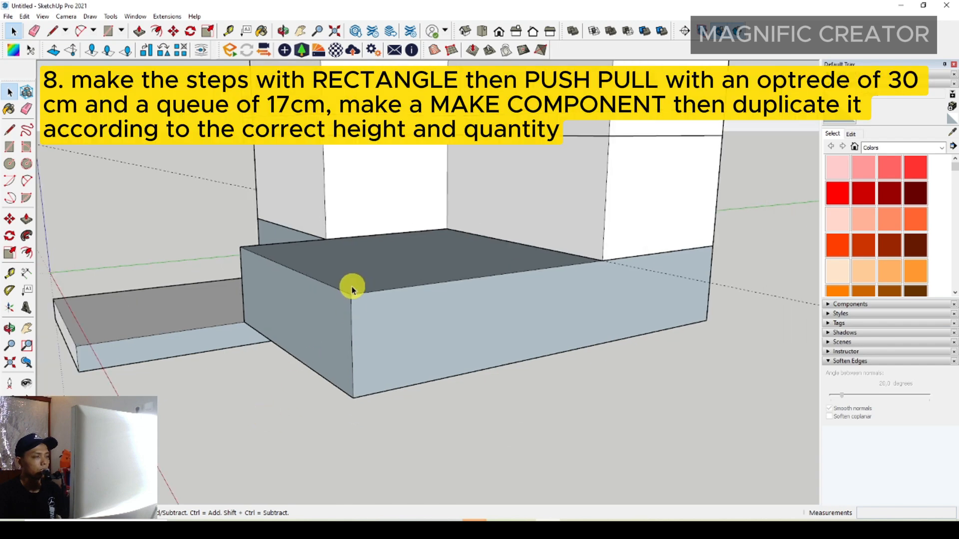
pyautogui.click(26, 147)
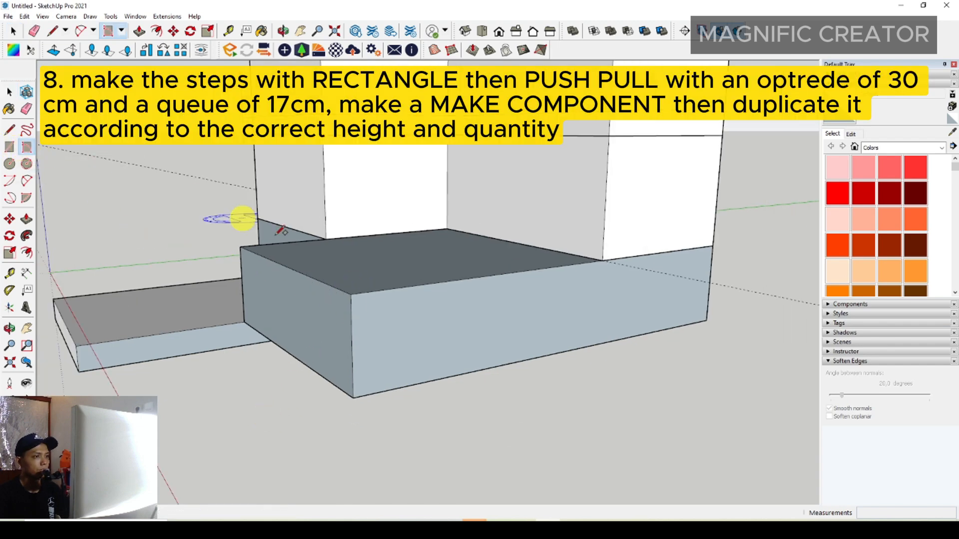
pyautogui.scroll(4, 321, 321)
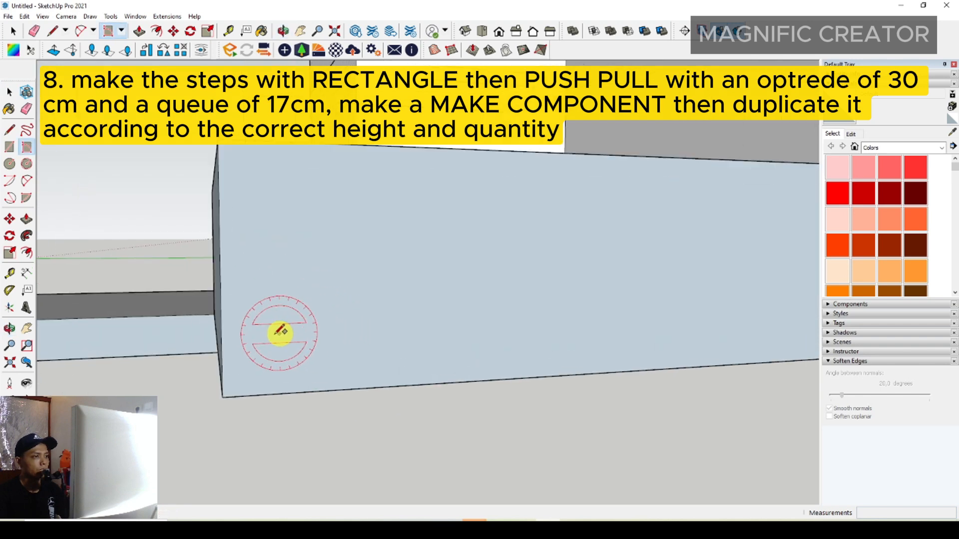
pyautogui.click(221, 324)
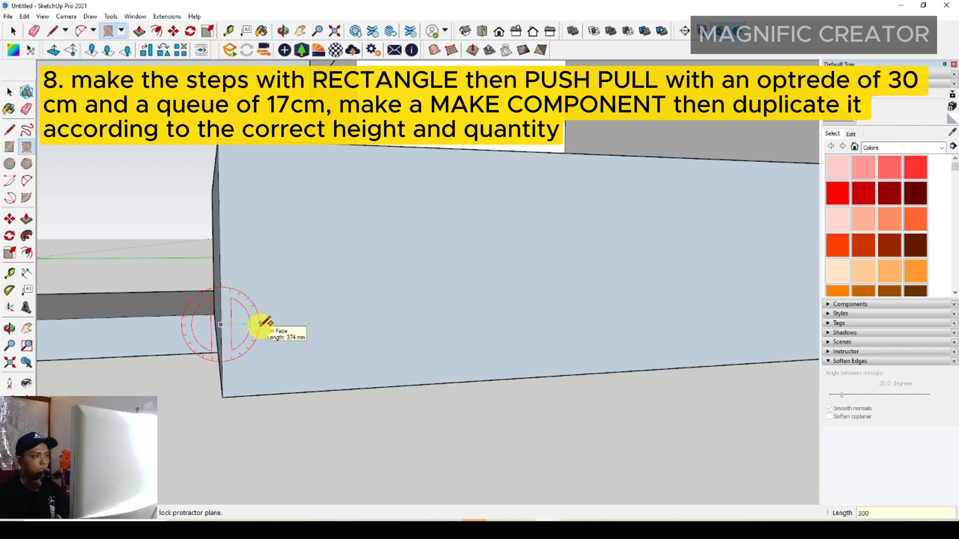
pyautogui.press('Return')
pyautogui.scroll(3, 248, 347)
pyautogui.moveTo(248, 347); pyautogui.dragTo(283, 326, button='middle')
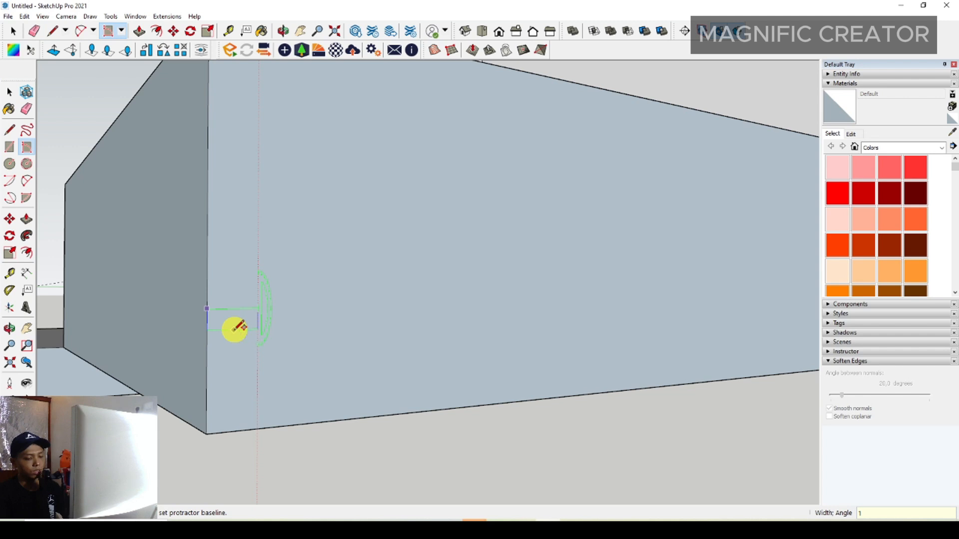
pyautogui.press('space')
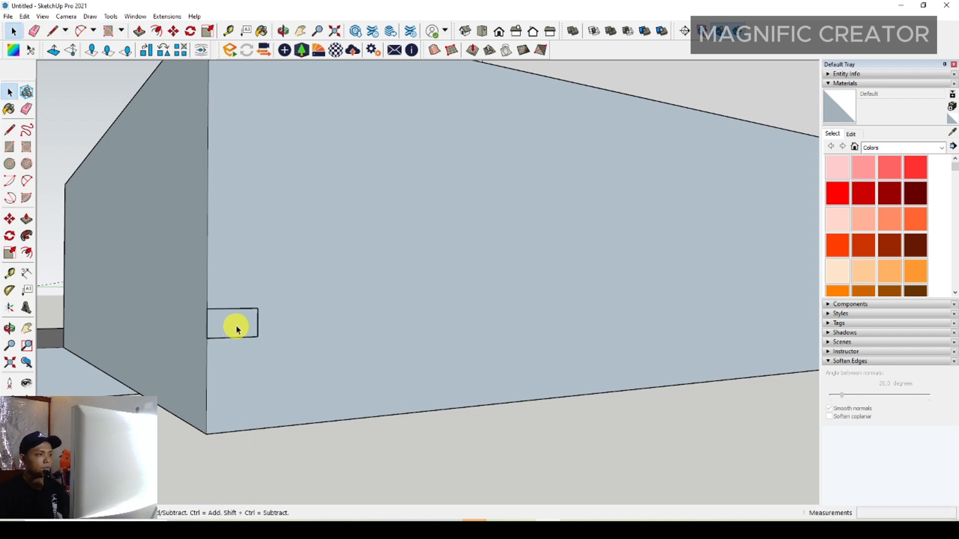
# - Push/Pull the small rectangle outward about 840 mm to form a stair step
pyautogui.scroll(-3, 249, 321)
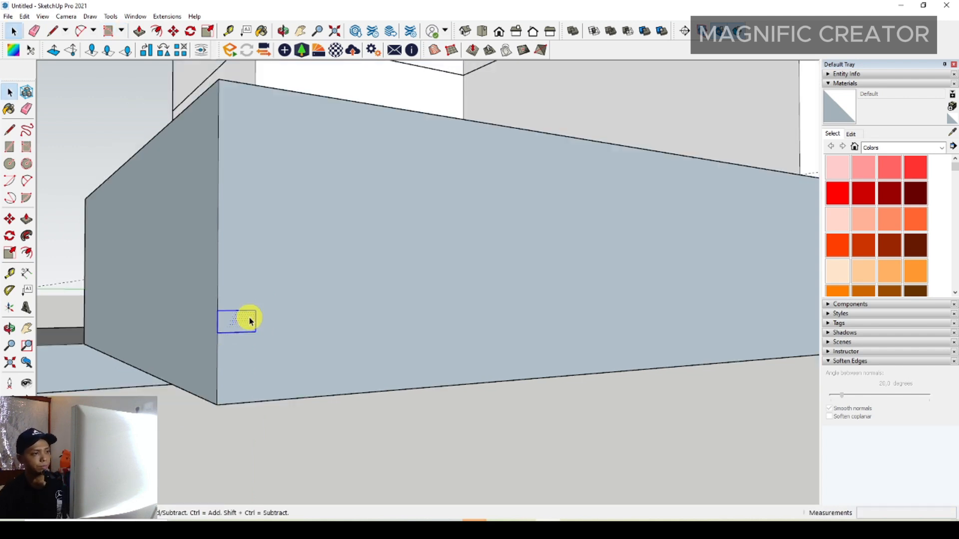
pyautogui.moveTo(249, 321); pyautogui.dragTo(278, 367, button='middle')
pyautogui.scroll(-1, 278, 366)
pyautogui.press('p')
pyautogui.click(242, 329)
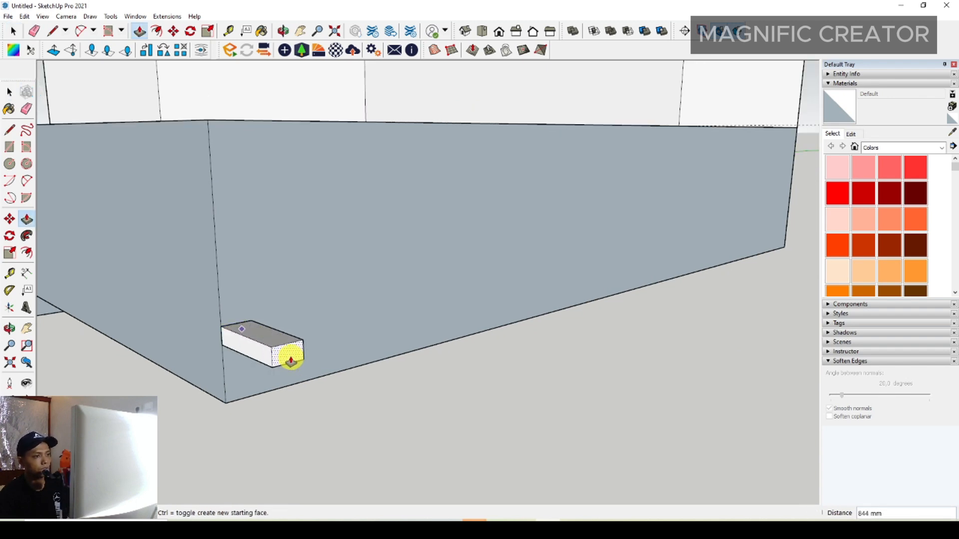
pyautogui.scroll(-1, 292, 363)
pyautogui.press('space')
# - Group the stair step's geometry at the foot of the terrace and turn the group into a component
pyautogui.tripleClick(285, 350)
pyautogui.rightClick(285, 351)
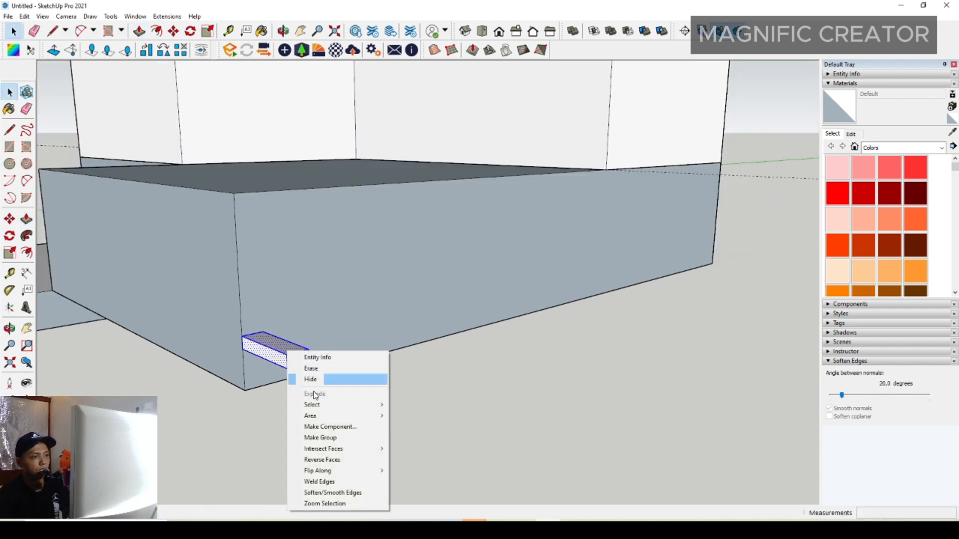
pyautogui.click(322, 438)
pyautogui.scroll(2, 285, 357)
pyautogui.rightClick(286, 360)
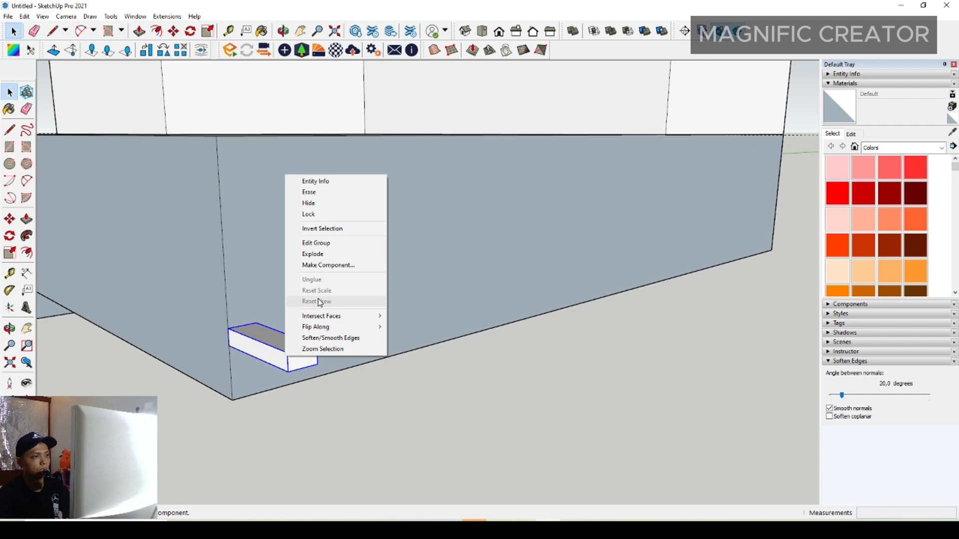
pyautogui.click(321, 267)
pyautogui.click(418, 325)
pyautogui.scroll(-1, 341, 348)
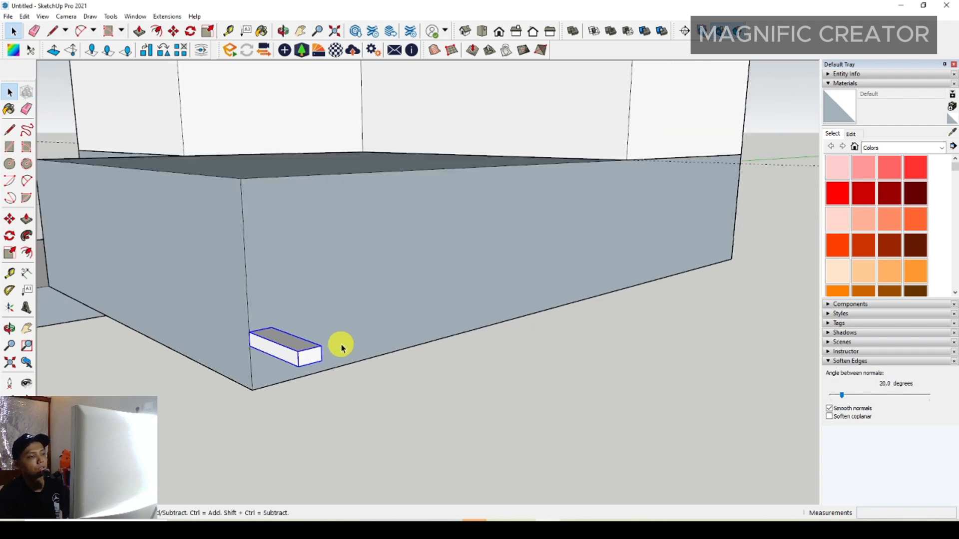
# - Move the stair step up the terrace's side face so its upper edge meets the terrace's top edge partway along
pyautogui.moveTo(341, 348); pyautogui.dragTo(252, 382, button='middle')
pyautogui.click(9, 219)
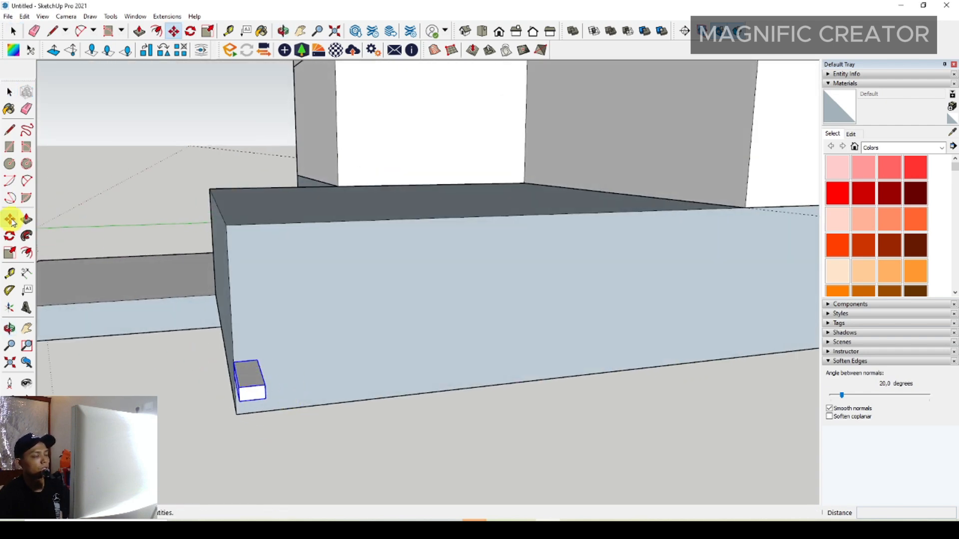
pyautogui.scroll(1, 263, 367)
pyautogui.click(258, 360)
pyautogui.scroll(-3, 369, 330)
pyautogui.moveTo(368, 330); pyautogui.dragTo(396, 280, button='middle')
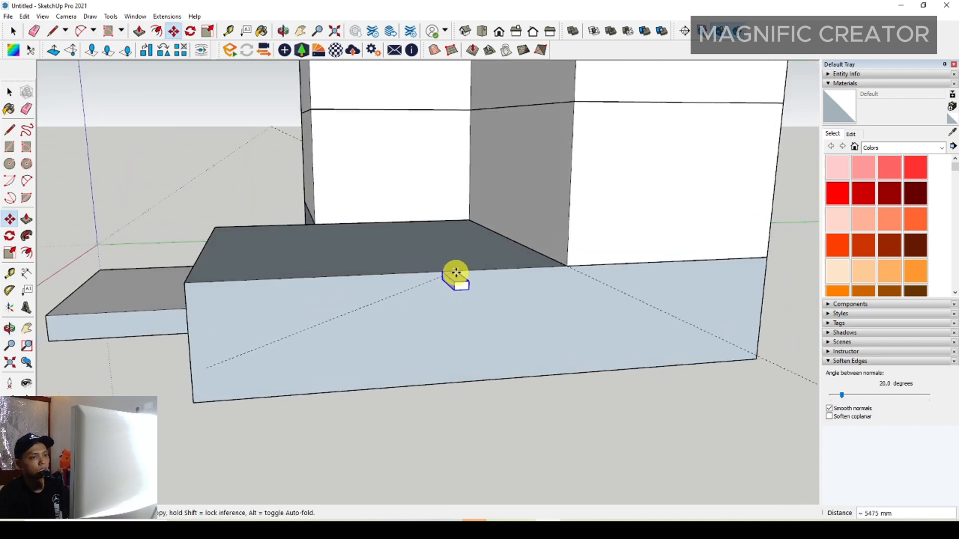
pyautogui.scroll(4, 466, 271)
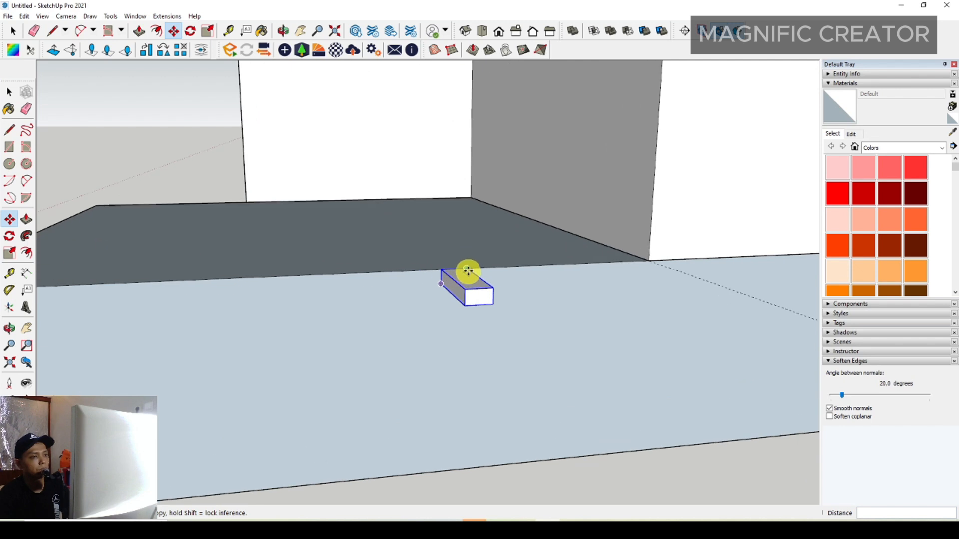
# - Copy the step diagonally down to its own lower front corner and repeat the copy 20 times to form a flight
pyautogui.click(468, 271)
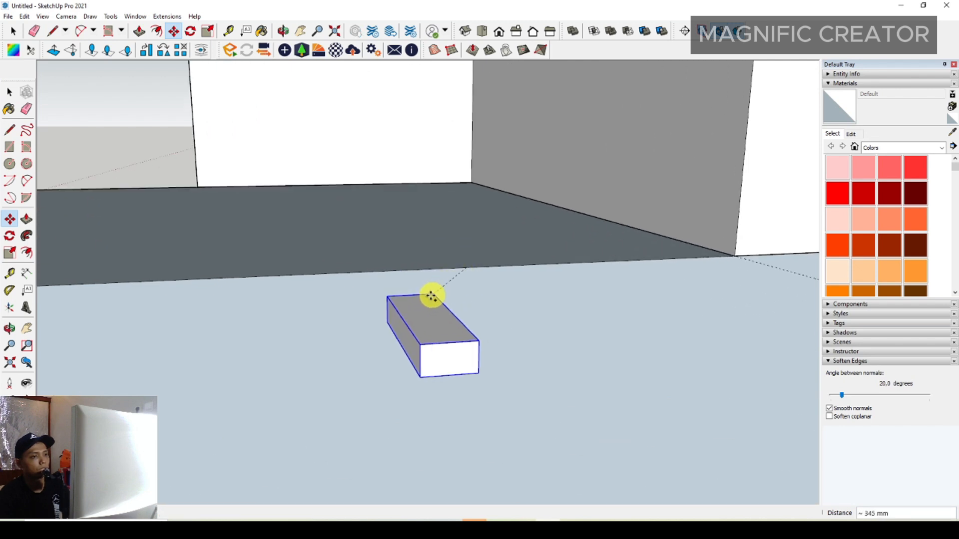
pyautogui.press('ctrl')
pyautogui.click(427, 291)
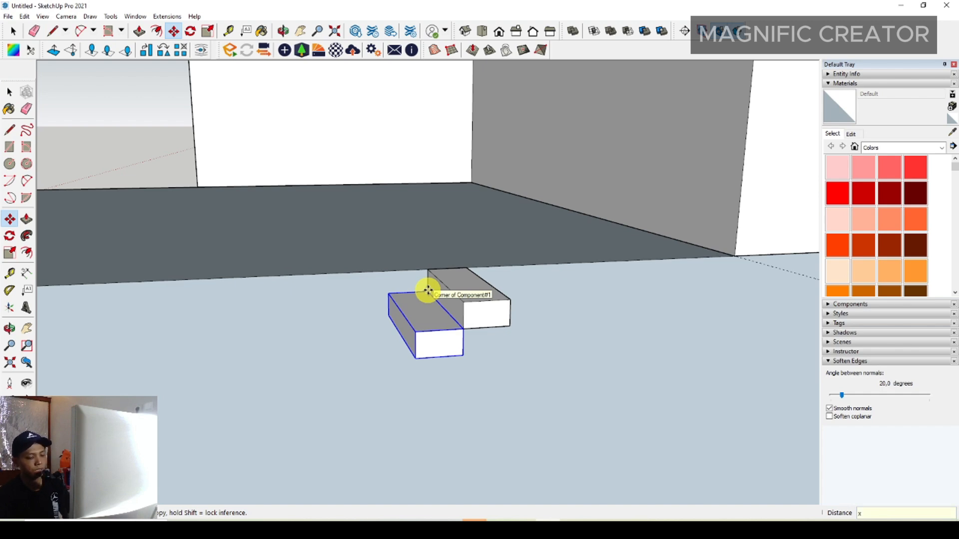
pyautogui.press('Return')
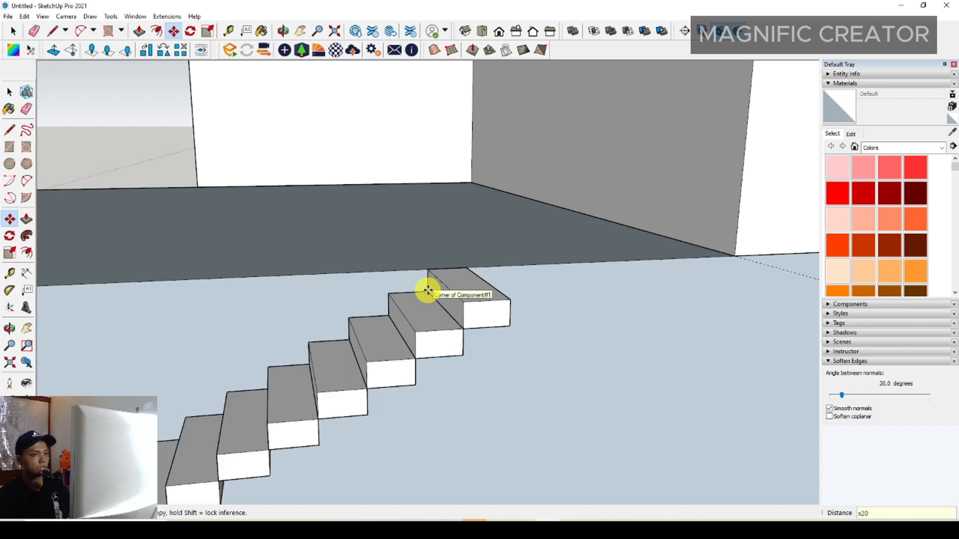
pyautogui.press('space')
# - Delete the surplus lower steps that run below the bottom of the base
pyautogui.scroll(-6, 441, 294)
pyautogui.scroll(2, 314, 349)
pyautogui.moveTo(315, 349); pyautogui.dragTo(325, 385, button='middle')
pyautogui.scroll(3, 279, 400)
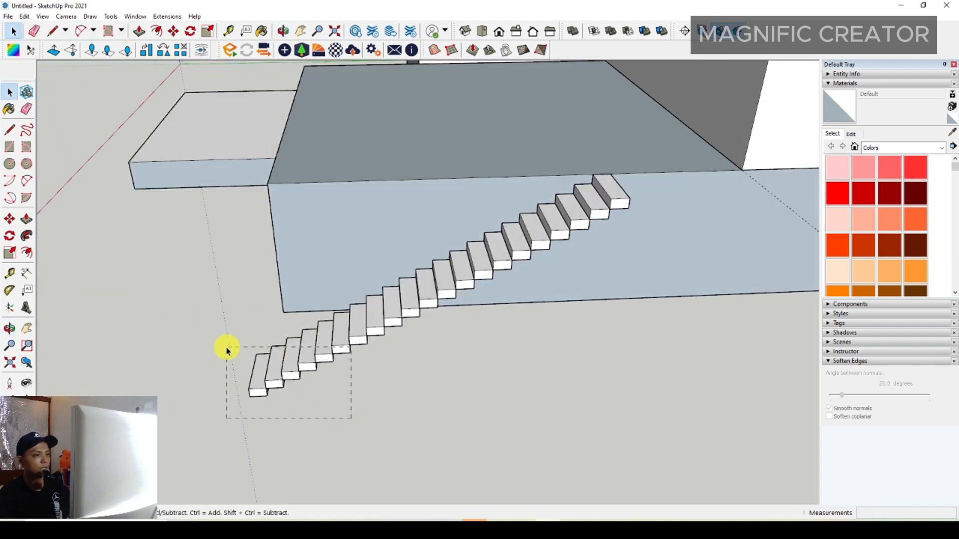
pyautogui.moveTo(221, 336); pyautogui.dragTo(382, 248, button='middle')
pyautogui.rightClick(382, 247)
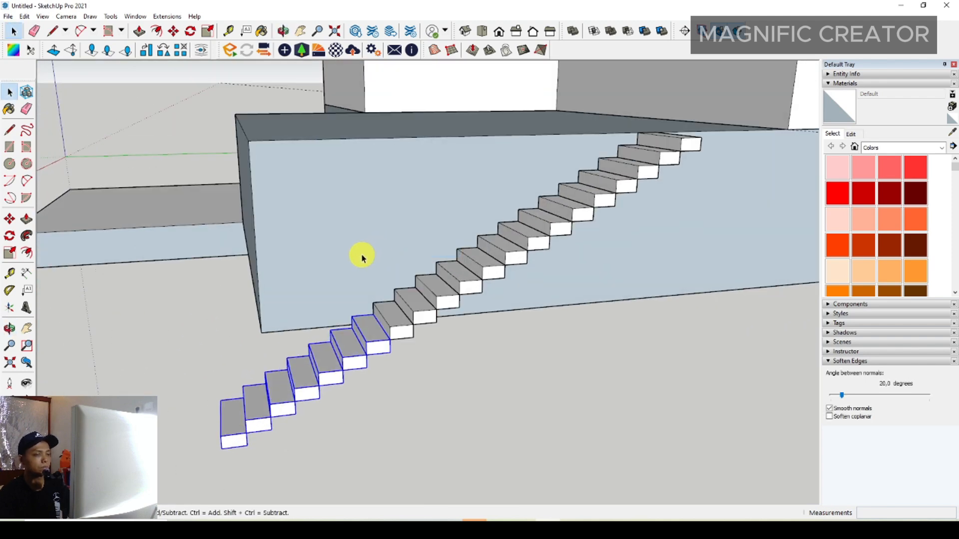
pyautogui.moveTo(294, 454); pyautogui.dragTo(394, 356, button='middle')
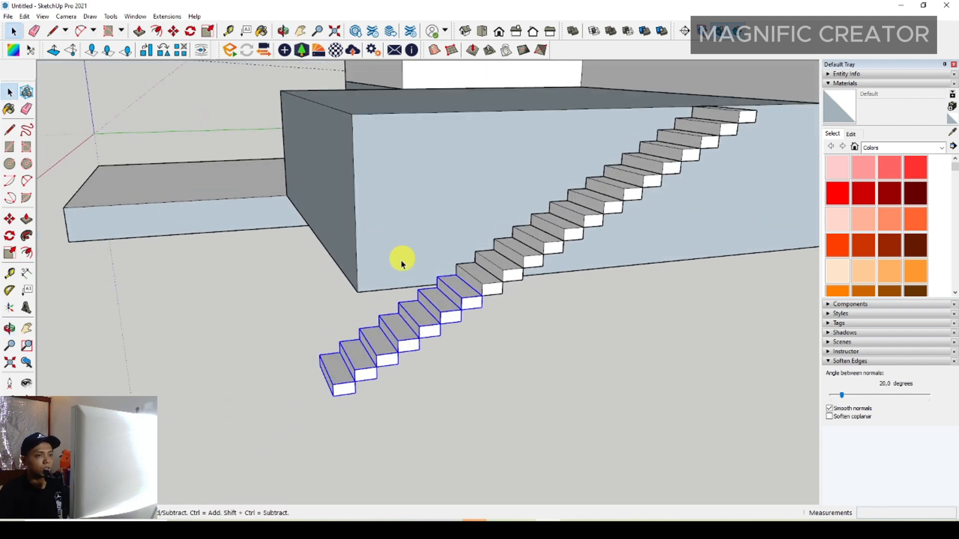
pyautogui.moveTo(402, 264); pyautogui.dragTo(377, 388, button='middle')
pyautogui.moveTo(467, 438); pyautogui.dragTo(229, 310)
pyautogui.press('Delete')
# - Measure the front edge of the lowered garage floor using the Line tool
pyautogui.moveTo(464, 241); pyautogui.dragTo(535, 127, button='middle')
pyautogui.moveTo(442, 303); pyautogui.dragTo(445, 177, button='middle')
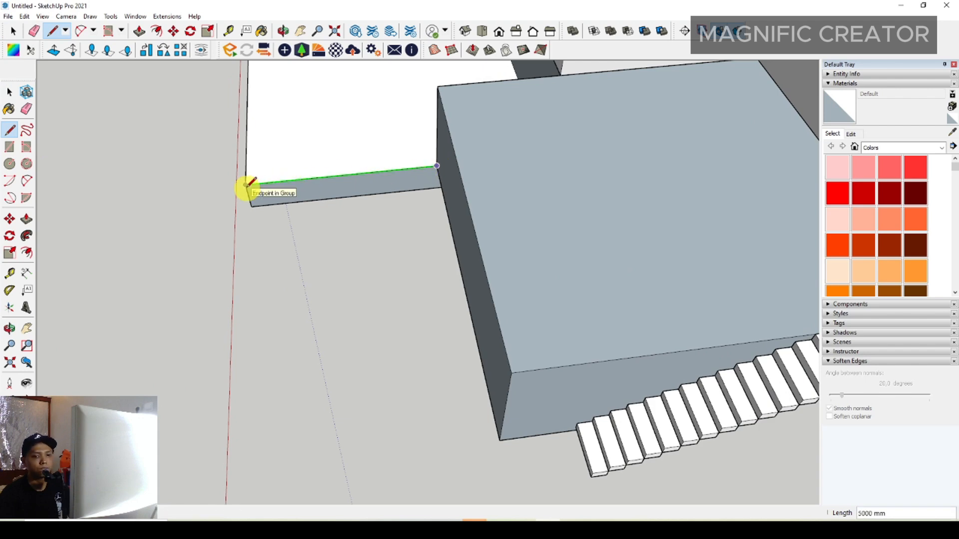
pyautogui.press('space')
# - Select all remaining steps and group them into one staircase
pyautogui.scroll(-3, 455, 215)
pyautogui.moveTo(618, 286); pyautogui.dragTo(587, 394, button='middle')
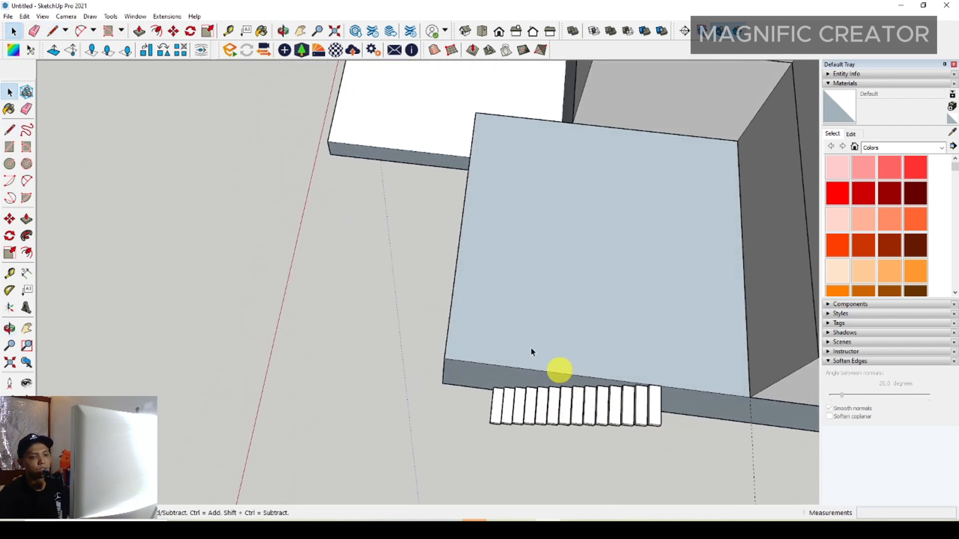
pyautogui.moveTo(531, 351); pyautogui.dragTo(541, 410, button='middle')
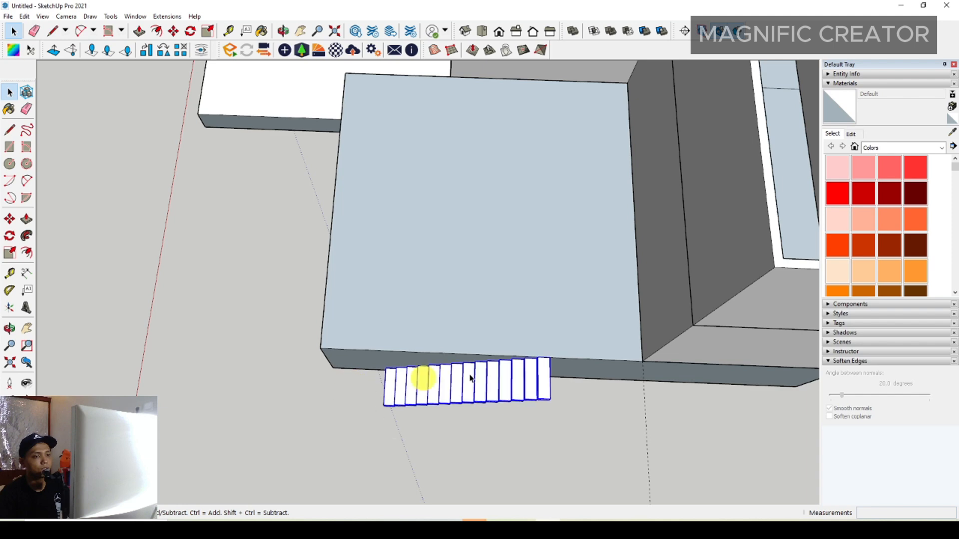
pyautogui.rightClick(542, 381)
pyautogui.click(574, 281)
pyautogui.scroll(3, 411, 372)
pyautogui.moveTo(411, 372); pyautogui.dragTo(455, 293, button='middle')
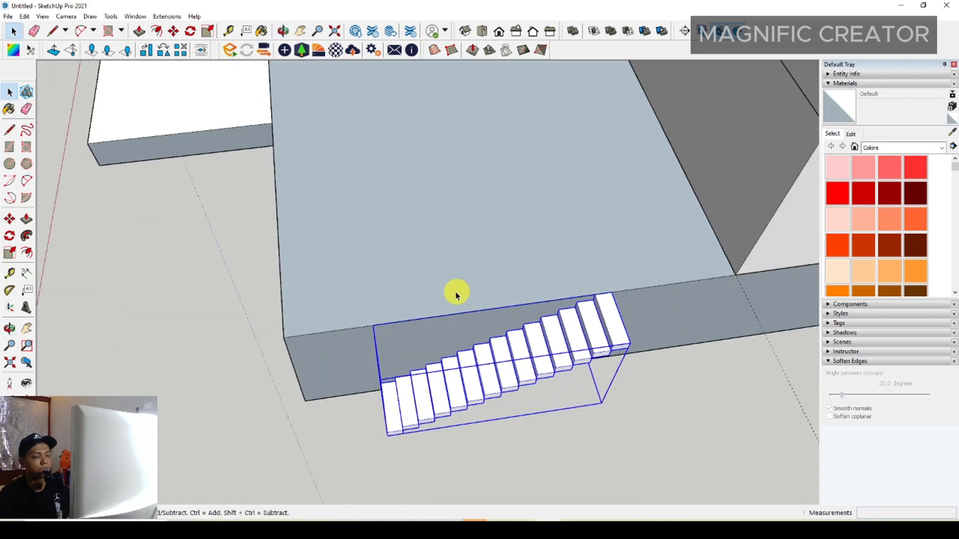
# - Move the staircase along the terrace's side face until its lowest step aligns with the front vertical edge
pyautogui.scroll(1, 346, 364)
pyautogui.moveTo(346, 364); pyautogui.dragTo(359, 279, button='middle')
pyautogui.click(10, 220)
pyautogui.scroll(1, 421, 424)
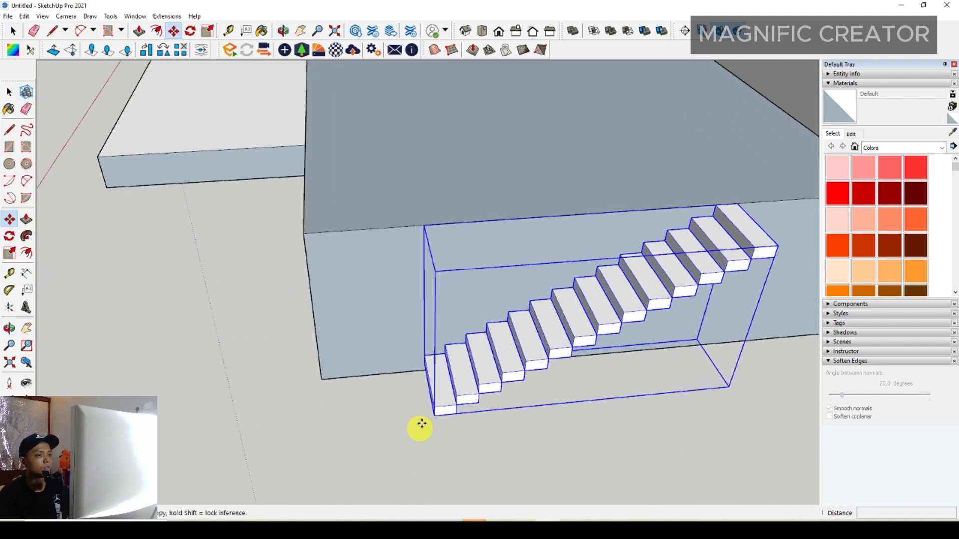
pyautogui.click(427, 357)
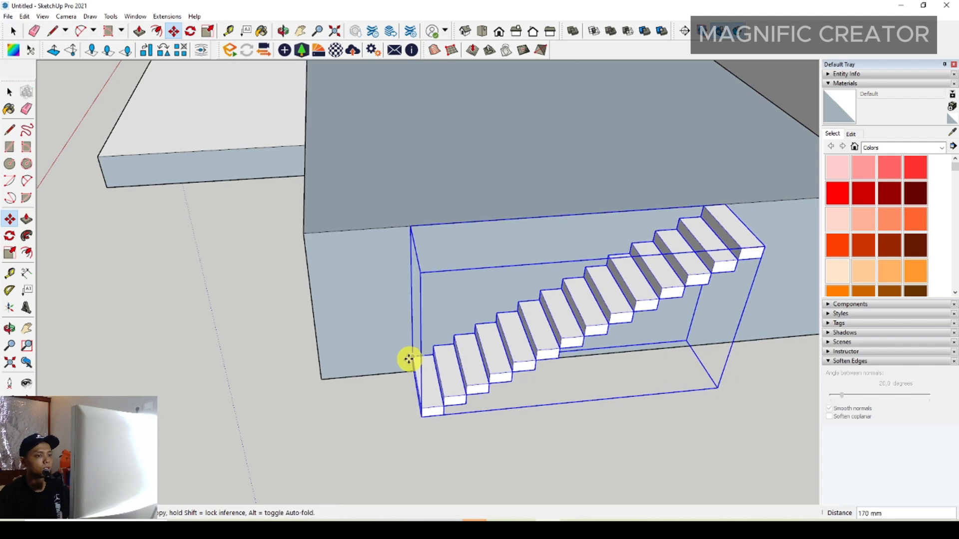
pyautogui.click(305, 234)
pyautogui.scroll(-2, 364, 336)
pyautogui.moveTo(364, 336); pyautogui.dragTo(385, 304, button='middle')
pyautogui.press('space')
# - Move the staircase down 120 mm so its lowest step rests at the base's bottom corner
pyautogui.click(10, 220)
pyautogui.scroll(1, 484, 452)
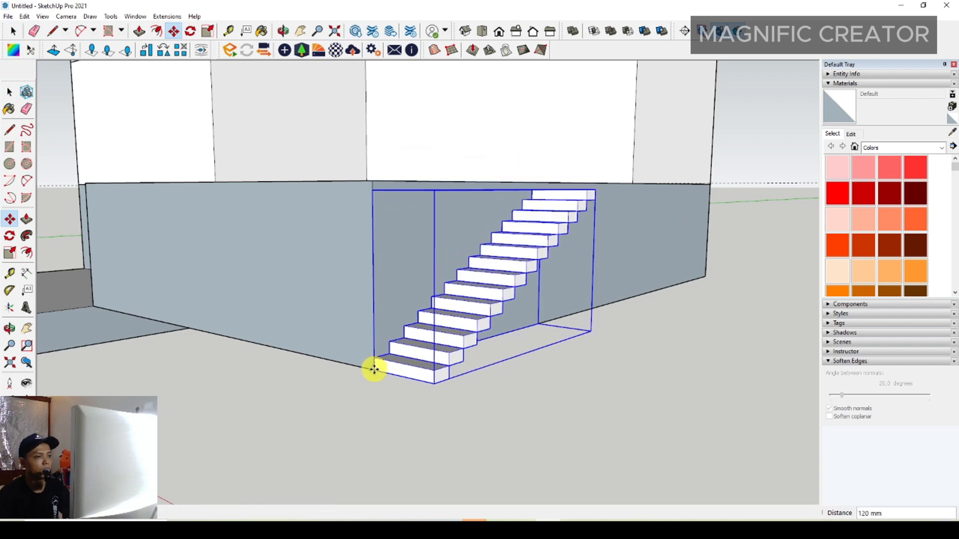
pyautogui.moveTo(375, 368); pyautogui.dragTo(375, 409, button='middle')
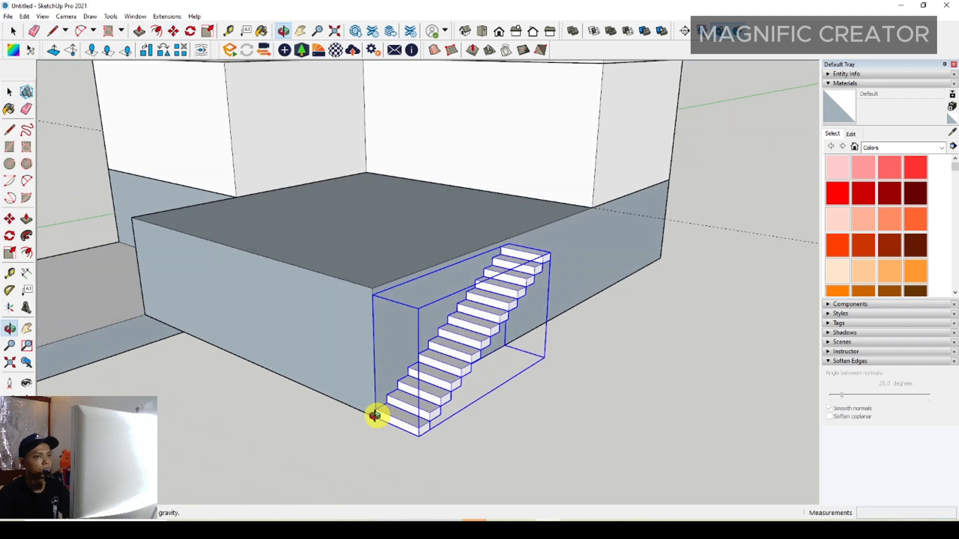
pyautogui.click(417, 431)
pyautogui.press('space')
# - Inside the base group, draw a rectangle on the terrace's side face from the bottom front corner to the top step's upper corner
pyautogui.scroll(2, 400, 299)
pyautogui.moveTo(575, 282); pyautogui.dragTo(489, 253, button='middle')
pyautogui.scroll(-1, 488, 255)
pyautogui.tripleClick(493, 251)
pyautogui.moveTo(419, 287); pyautogui.dragTo(430, 285, button='middle')
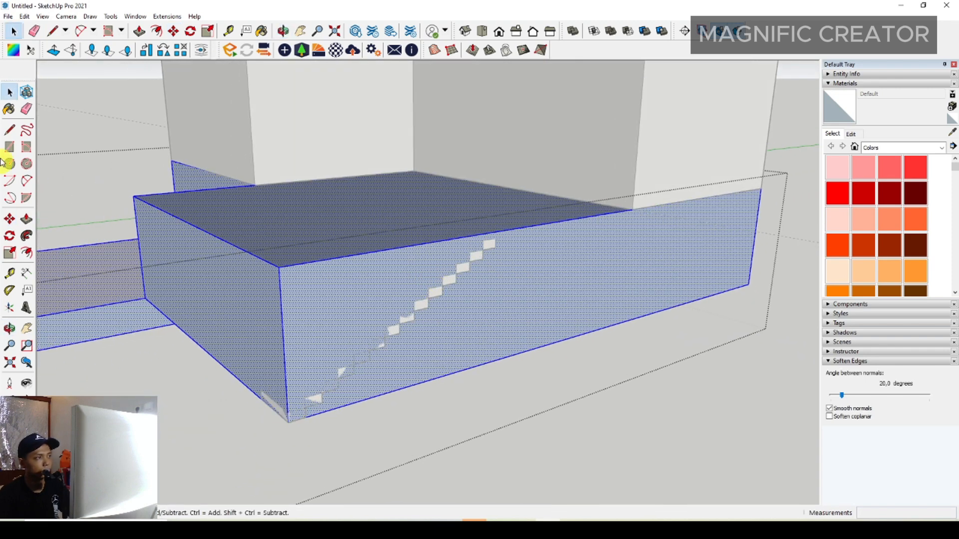
pyautogui.click(289, 424)
pyautogui.scroll(1, 542, 232)
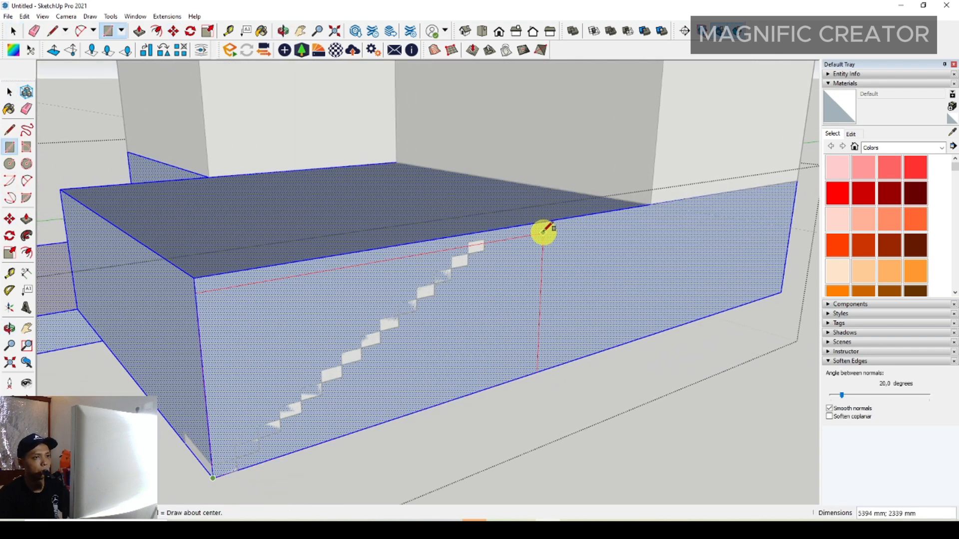
pyautogui.scroll(1, 487, 238)
pyautogui.click(488, 238)
pyautogui.scroll(-3, 430, 285)
pyautogui.press('space')
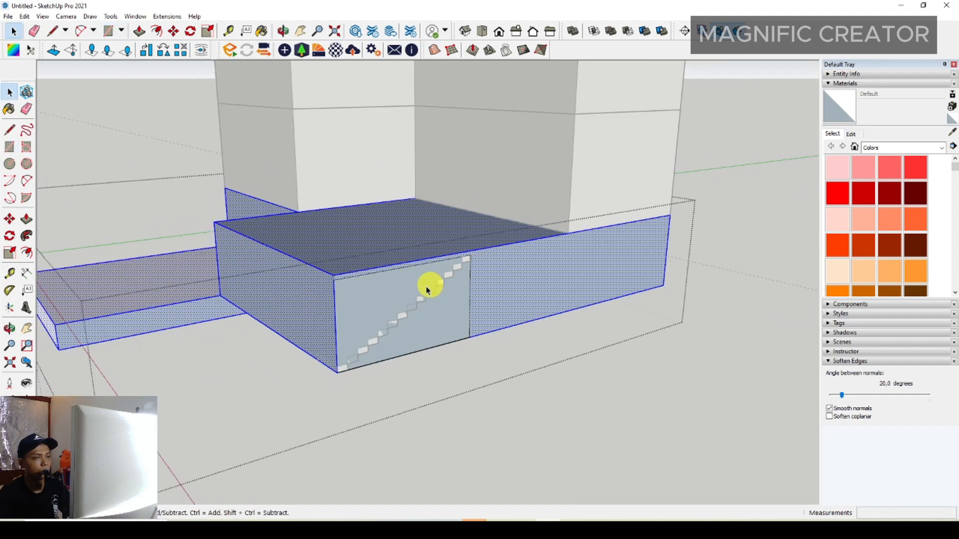
# - Move the rectangle's upper edge up 120 mm to the terrace's top edge
pyautogui.click(390, 297)
pyautogui.scroll(6, 452, 270)
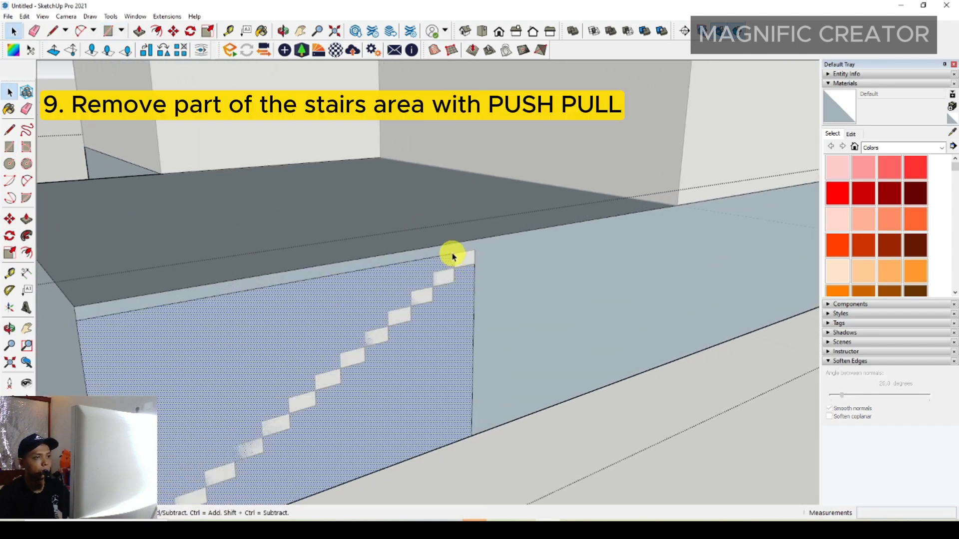
pyautogui.click(452, 255)
pyautogui.scroll(1, 537, 305)
pyautogui.click(467, 243)
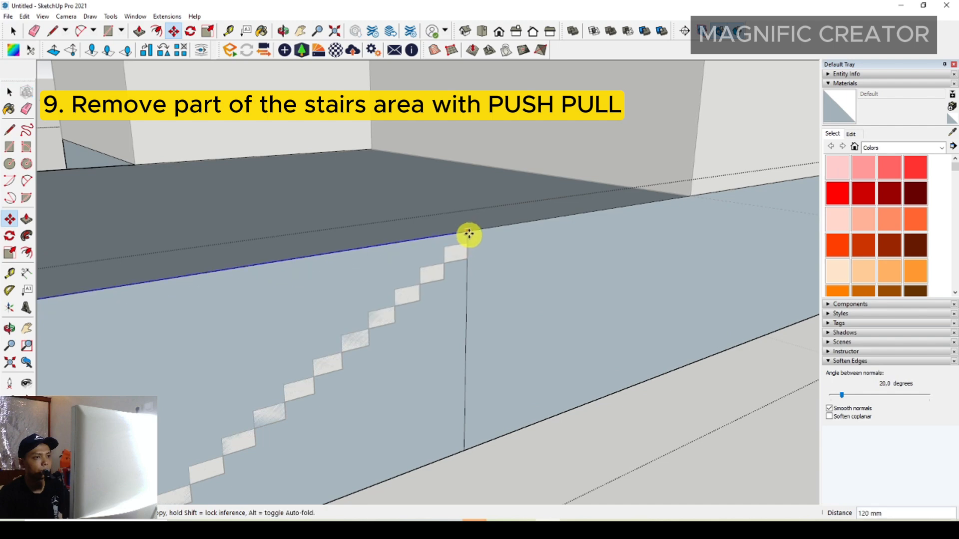
pyautogui.click(469, 232)
pyautogui.press('space')
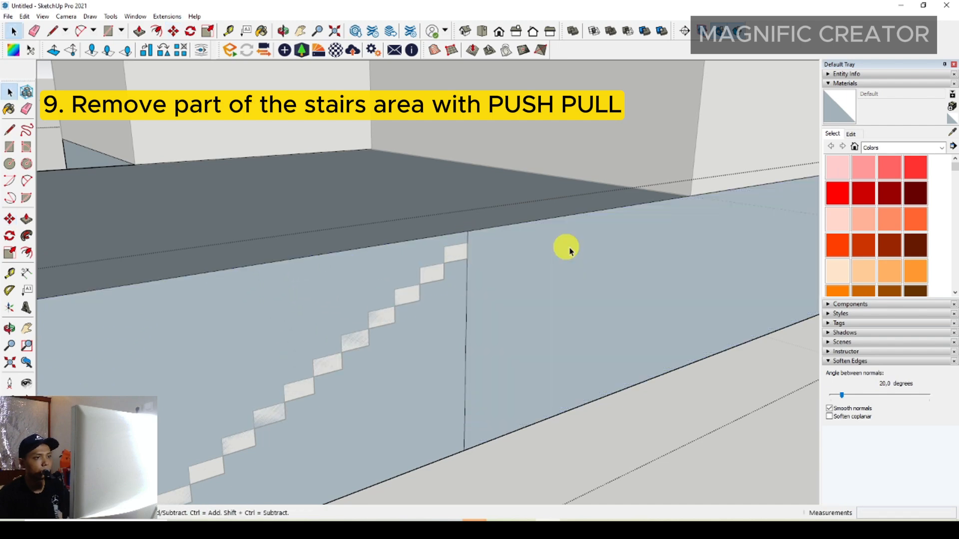
# - Push/Pull the stair-area face inward about 5455 mm to cut it out of the terrace, and leave the base group
pyautogui.scroll(-3, 544, 262)
pyautogui.press('p')
pyautogui.moveTo(413, 274); pyautogui.dragTo(293, 285)
pyautogui.moveTo(294, 285); pyautogui.dragTo(583, 306, button='middle')
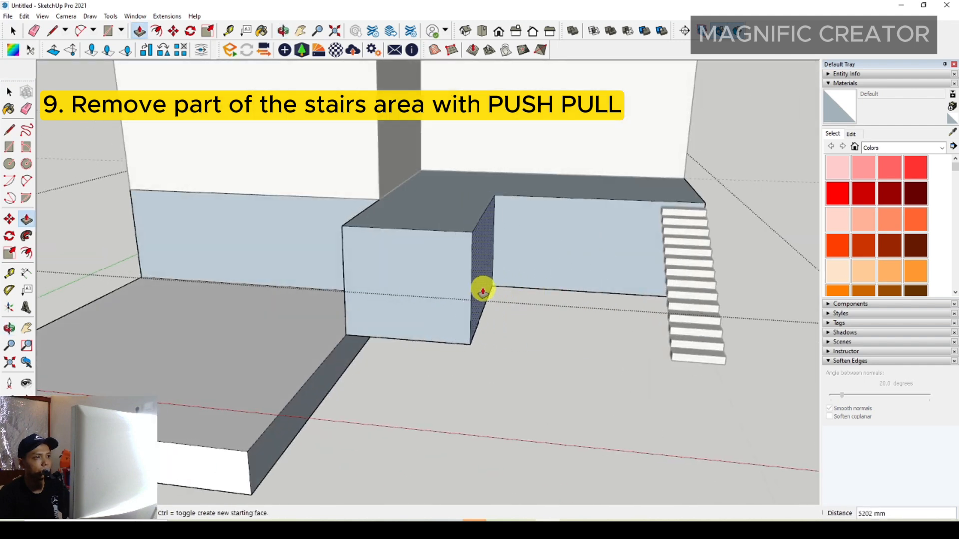
pyautogui.scroll(-2, 483, 292)
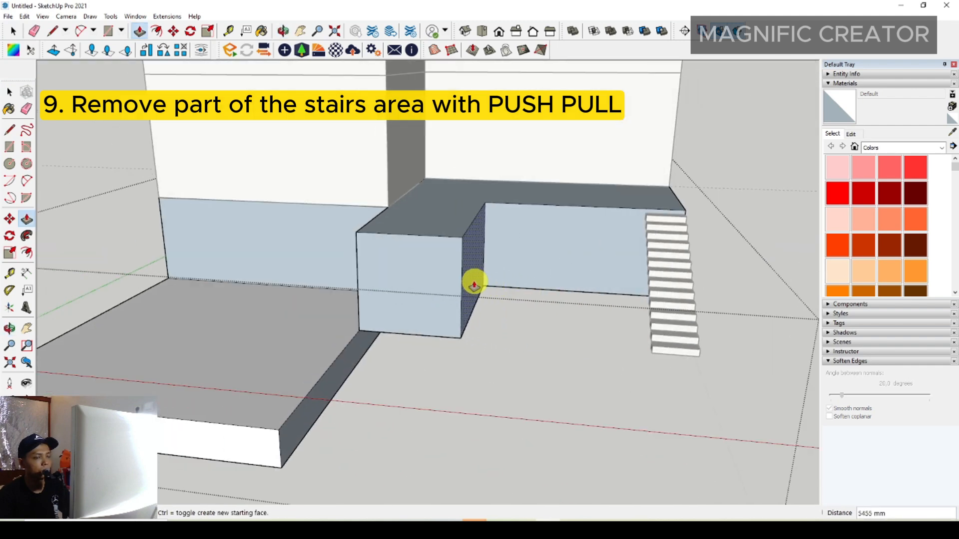
pyautogui.press('space')
pyautogui.scroll(-3, 489, 284)
pyautogui.moveTo(490, 284); pyautogui.dragTo(428, 267, button='middle')
pyautogui.click(679, 246)
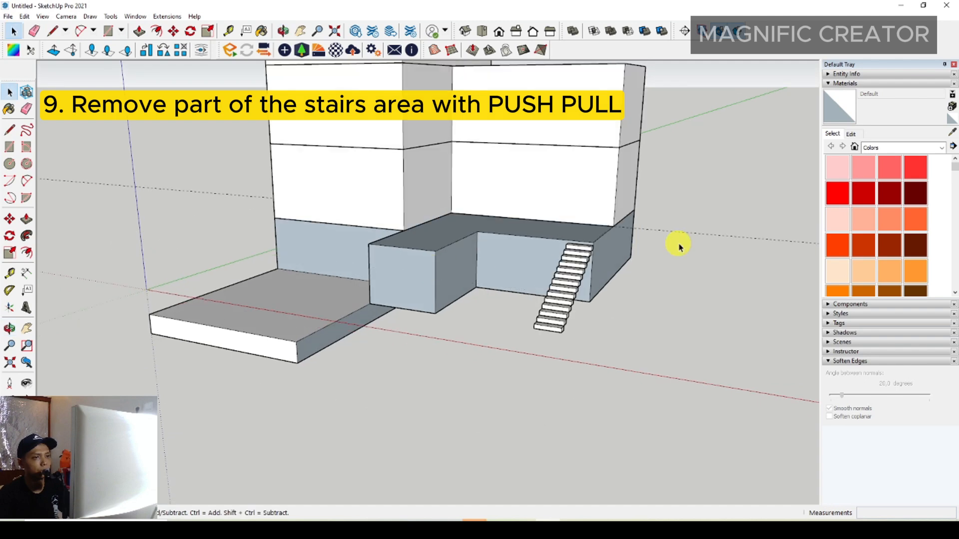
# - Move the staircase along the recessed wall into the inner corner of the terrace cut-out
pyautogui.scroll(3, 589, 288)
pyautogui.moveTo(589, 287); pyautogui.dragTo(536, 322, button='middle')
pyautogui.click(562, 310)
pyautogui.scroll(5, 561, 309)
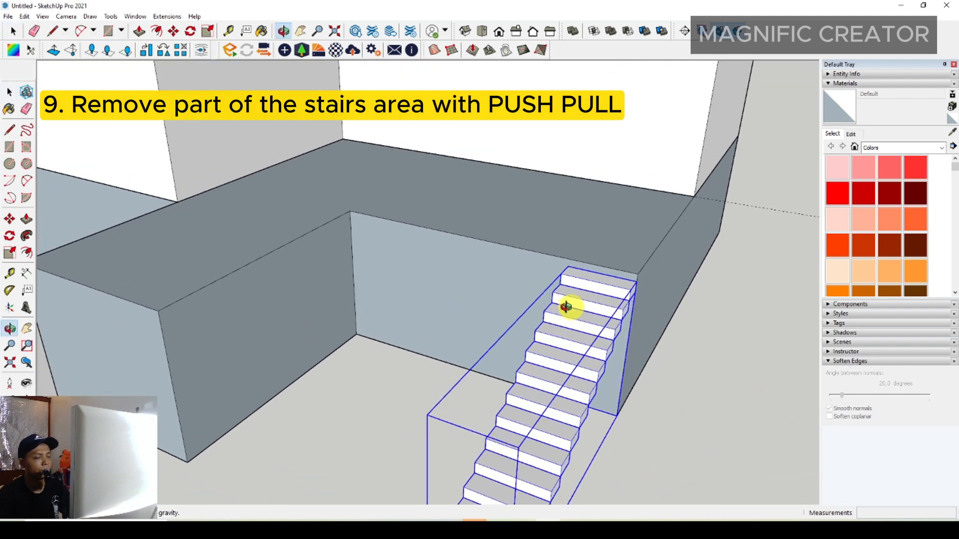
pyautogui.scroll(2, 572, 287)
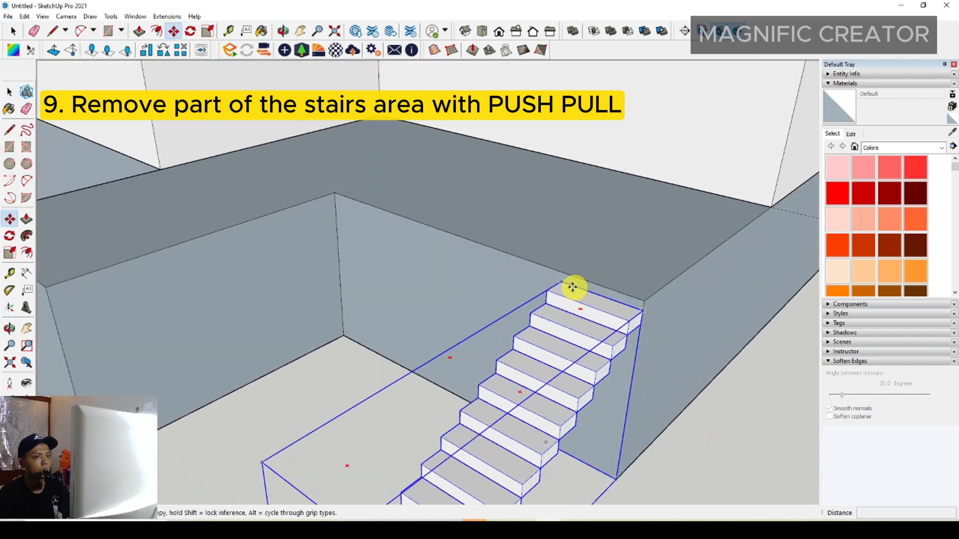
pyautogui.scroll(-3, 563, 284)
pyautogui.moveTo(518, 265); pyautogui.dragTo(328, 200, button='middle')
# - Inside the step component, Push/Pull the step's side face outward about 3000 mm to widen the whole staircase across the cut-out
pyautogui.press('o')
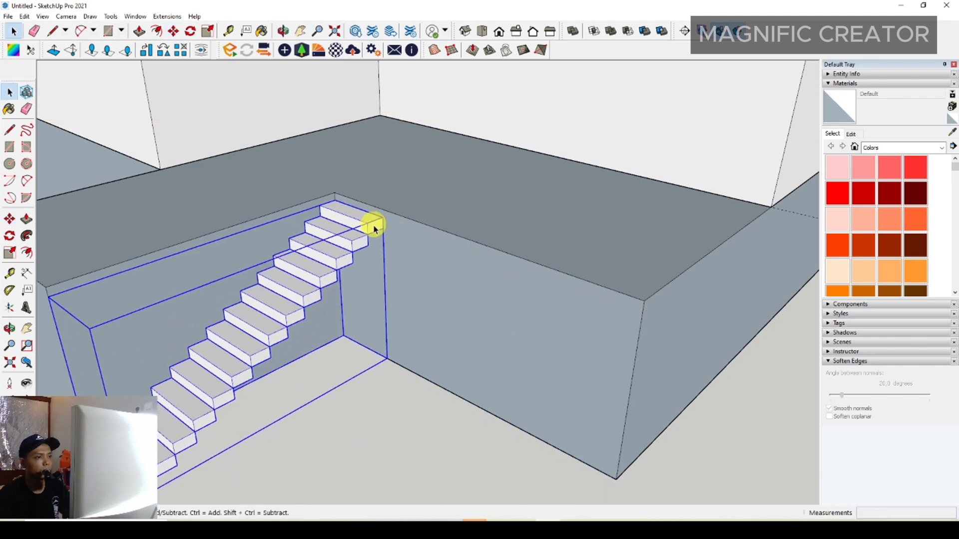
pyautogui.moveTo(374, 223); pyautogui.dragTo(383, 256)
pyautogui.press('space')
pyautogui.doubleClick(395, 226)
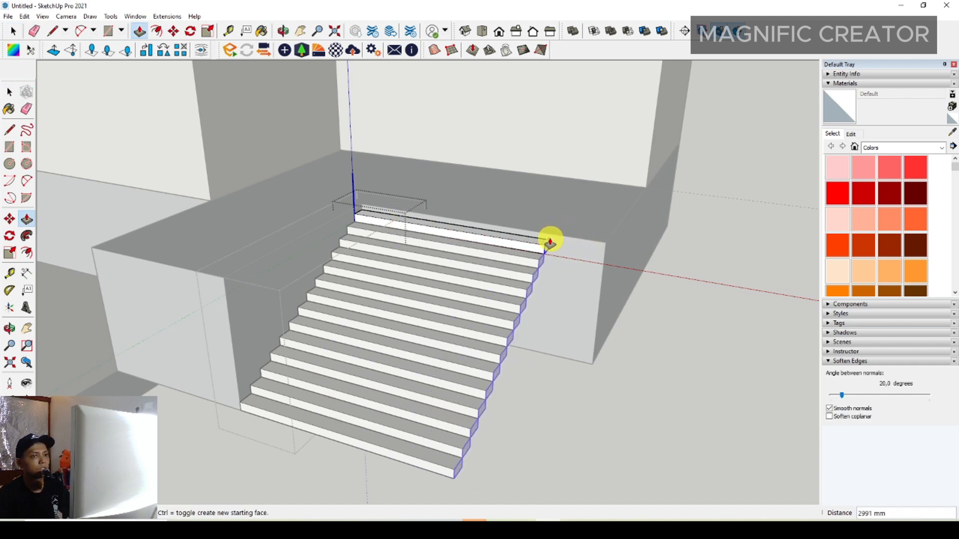
pyautogui.click(535, 235)
pyautogui.press('space')
pyautogui.moveTo(524, 246); pyautogui.dragTo(676, 353, button='middle')
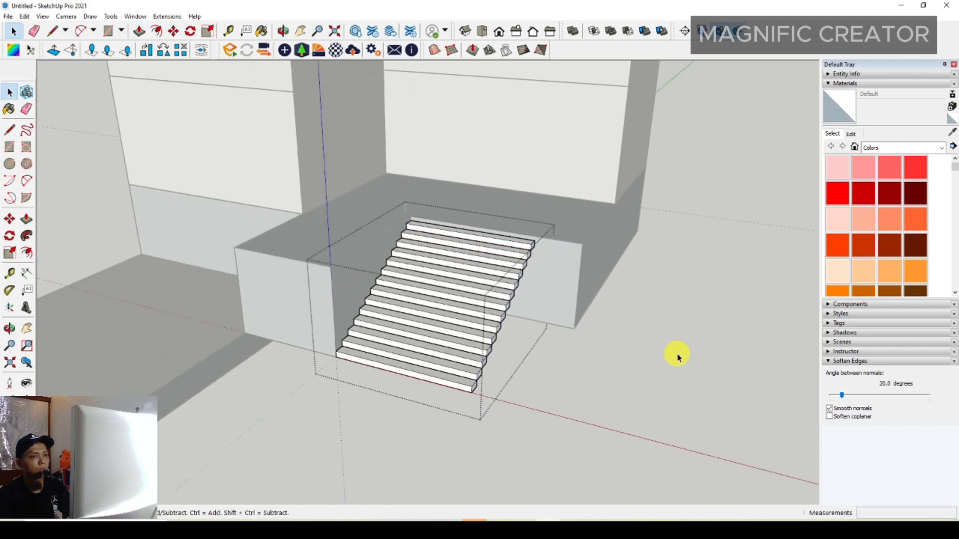
# - Draw a rectangle on the recessed terrace wall from the staircase's upper corner down to the wall's lower outer corner
pyautogui.scroll(3, 527, 293)
pyautogui.moveTo(527, 292); pyautogui.dragTo(547, 193, button='middle')
pyautogui.press('r')
pyautogui.scroll(2, 549, 185)
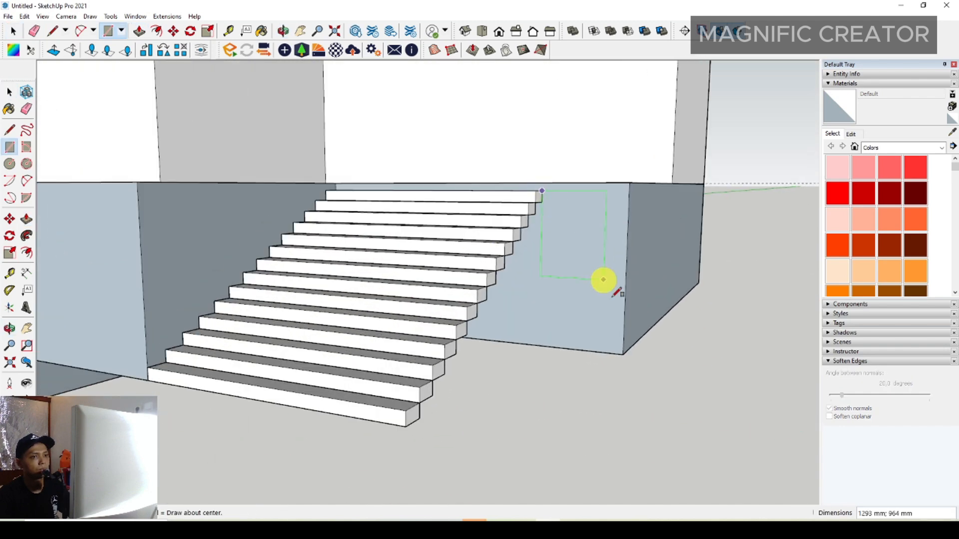
pyautogui.click(623, 349)
# - Push/Pull the rectangle outward to the front of the lowest step, forming a block beside the staircase
pyautogui.press('p')
pyautogui.click(566, 316)
pyautogui.moveTo(460, 332); pyautogui.dragTo(495, 417, button='middle')
pyautogui.click(480, 413)
pyautogui.press('space')
pyautogui.scroll(-3, 396, 343)
pyautogui.moveTo(395, 343); pyautogui.dragTo(421, 250, button='middle')
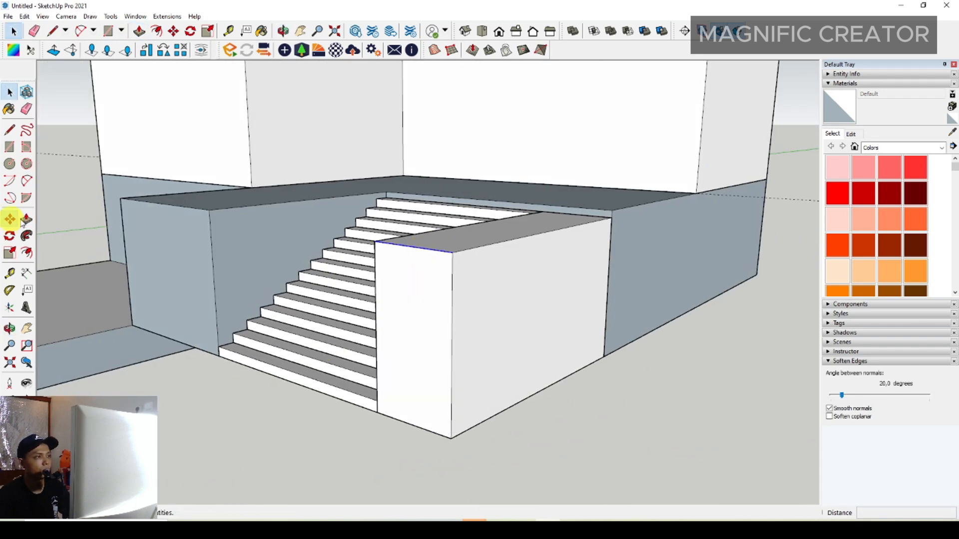
# - Move the block's upper front edge straight down about 2181 mm to slope it alongside the stairs
pyautogui.click(10, 219)
pyautogui.scroll(3, 440, 251)
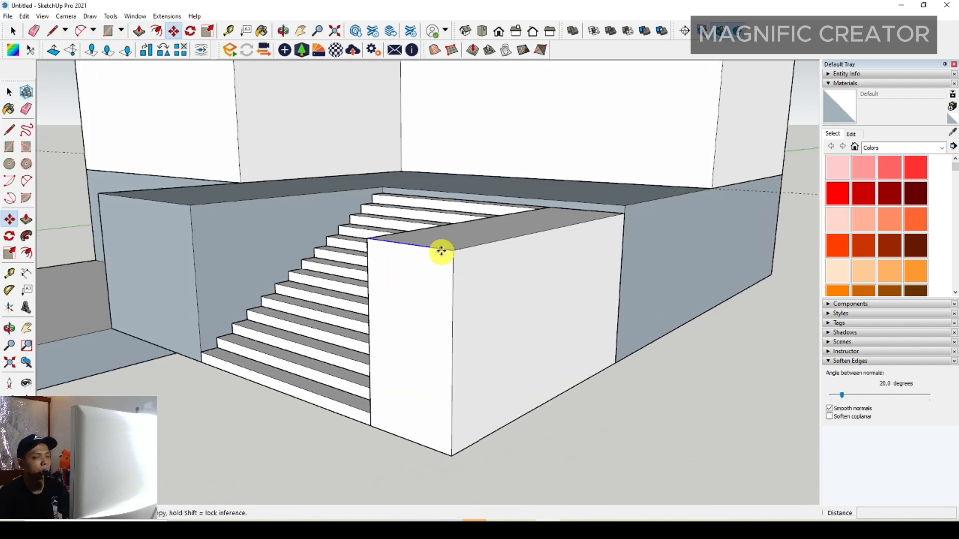
pyautogui.click(459, 252)
pyautogui.moveTo(456, 376); pyautogui.dragTo(464, 417, button='middle')
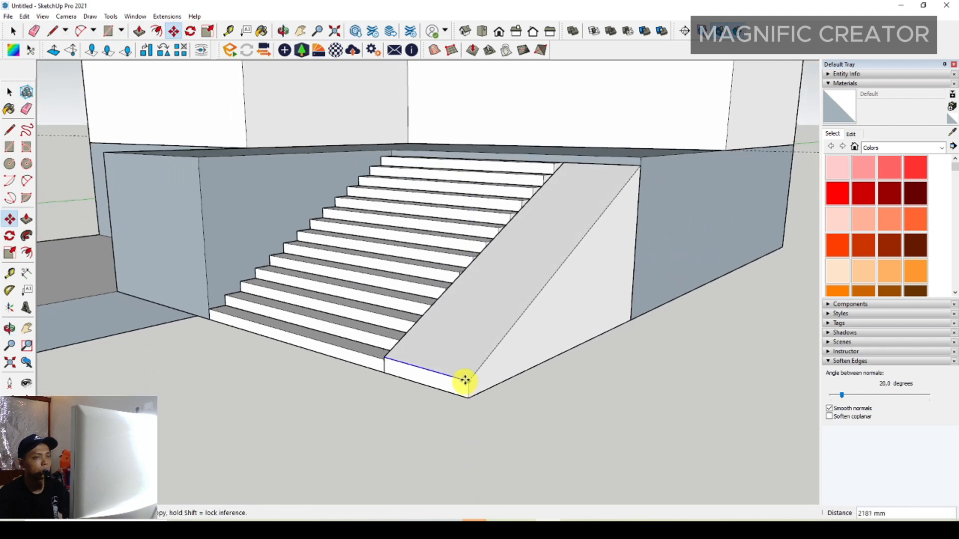
pyautogui.click(465, 380)
# - Move the sloped block's upper rear edge up to the terrace's top edge
pyautogui.press('space')
pyautogui.scroll(-2, 550, 239)
pyautogui.moveTo(549, 240); pyautogui.dragTo(589, 220, button='middle')
pyautogui.scroll(4, 567, 241)
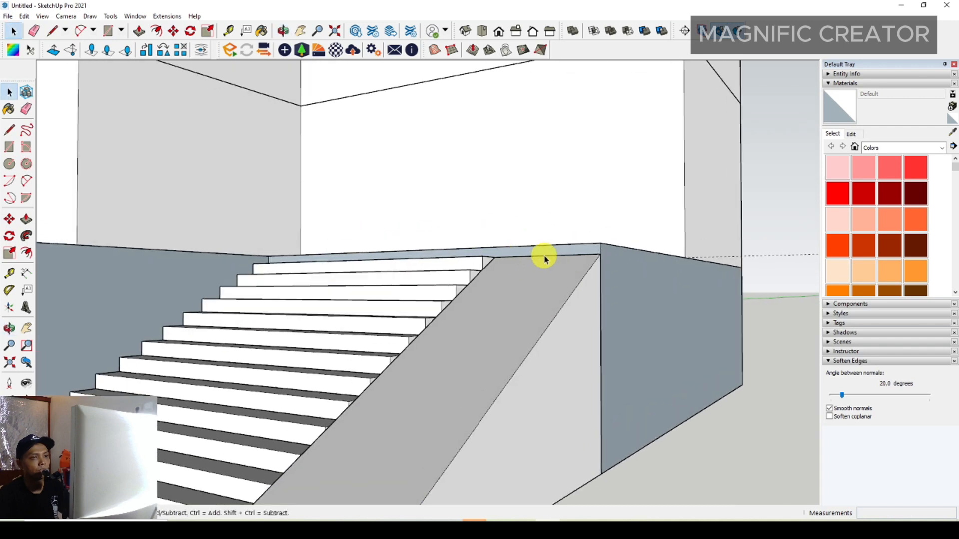
pyautogui.scroll(1, 599, 268)
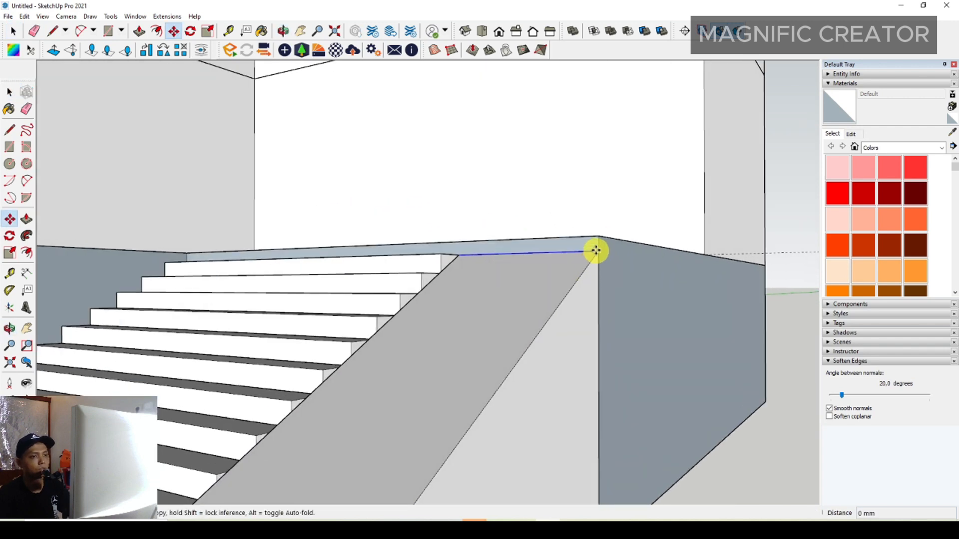
pyautogui.press('space')
# - Select the whole sloped block beside the staircase and make it a group
pyautogui.scroll(-3, 528, 300)
pyautogui.moveTo(529, 300); pyautogui.dragTo(520, 325, button='middle')
pyautogui.scroll(2, 520, 319)
pyautogui.click(521, 317)
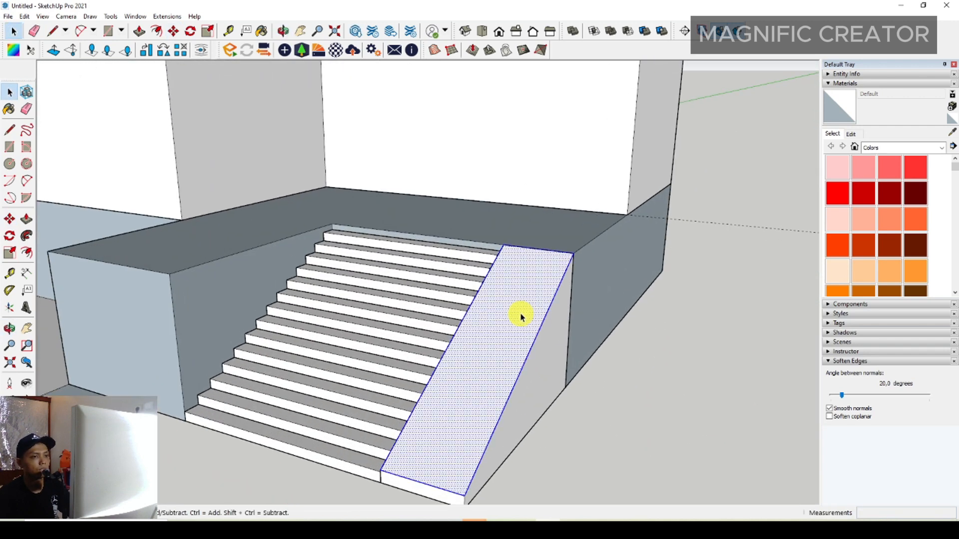
pyautogui.tripleClick(521, 317)
pyautogui.rightClick(523, 327)
pyautogui.click(532, 413)
pyautogui.scroll(2, 527, 329)
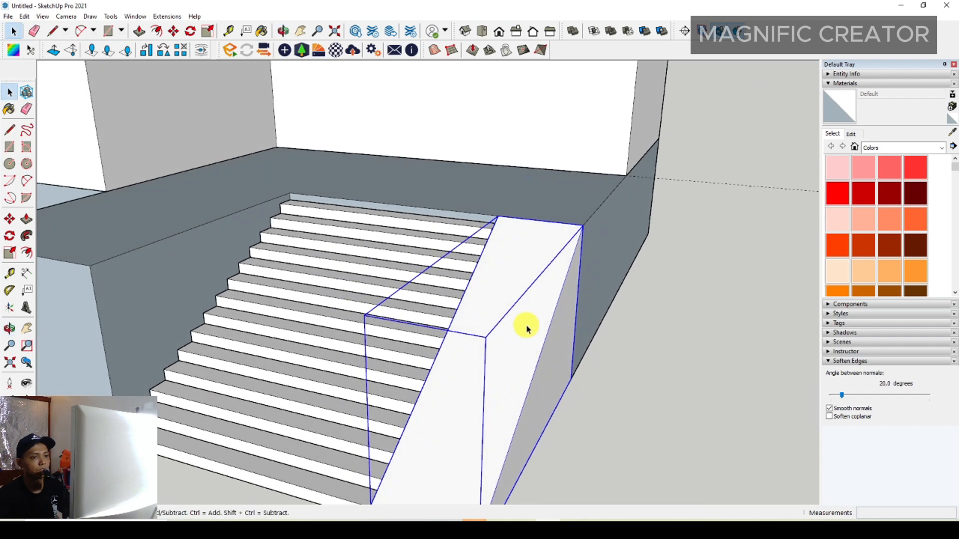
# - Inside the sloped block's group, offset the outline of the sloping face inward to form a narrow border
pyautogui.doubleClick(527, 329)
pyautogui.press('f')
pyautogui.scroll(1, 544, 307)
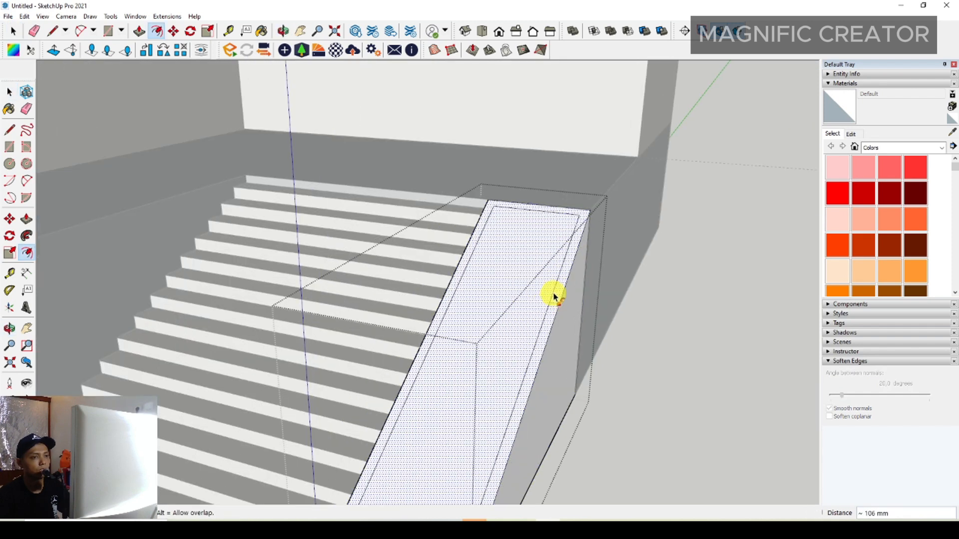
pyautogui.scroll(1, 559, 291)
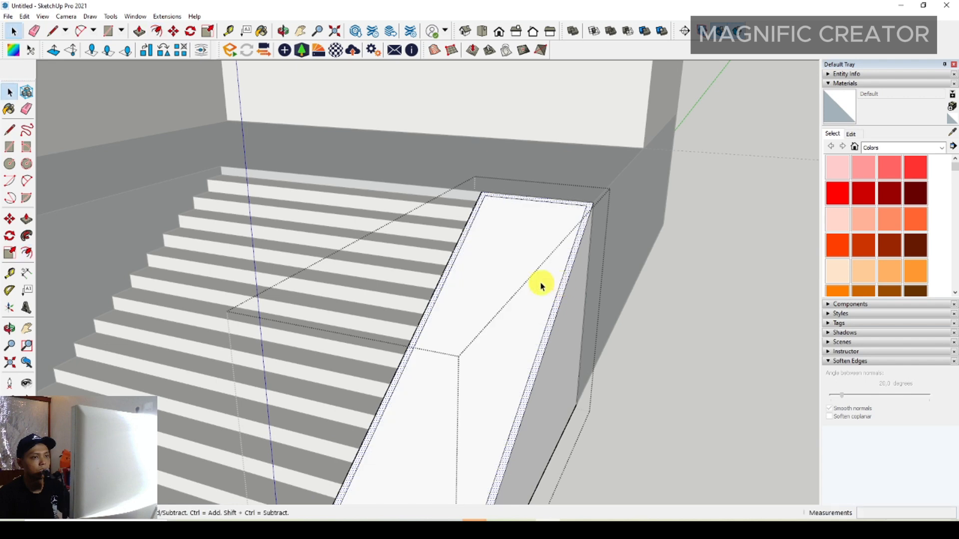
pyautogui.click(542, 280)
pyautogui.press('space')
# - Apply the Vegetation Grass material from the Landscaping, Fencing and Vegetation collection to the inner sloping face
pyautogui.click(941, 148)
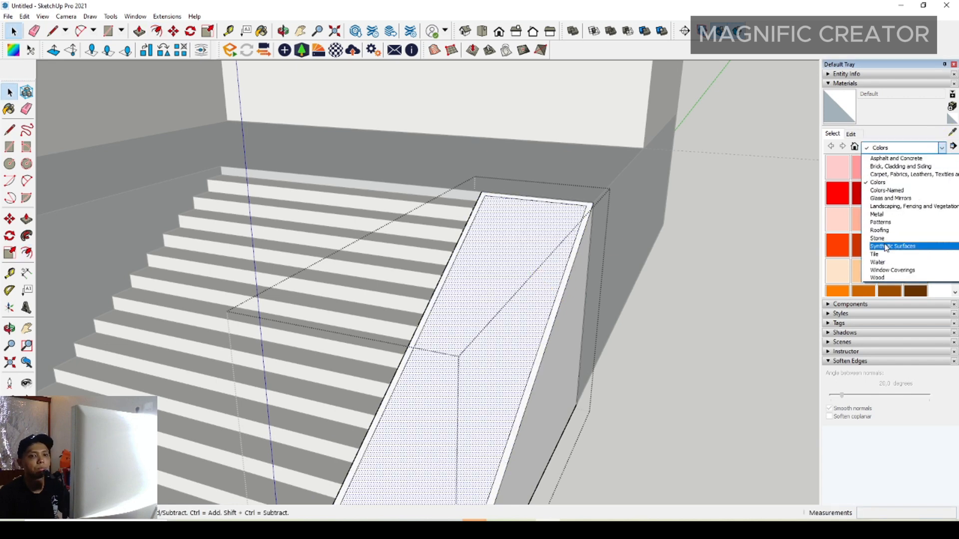
pyautogui.click(887, 207)
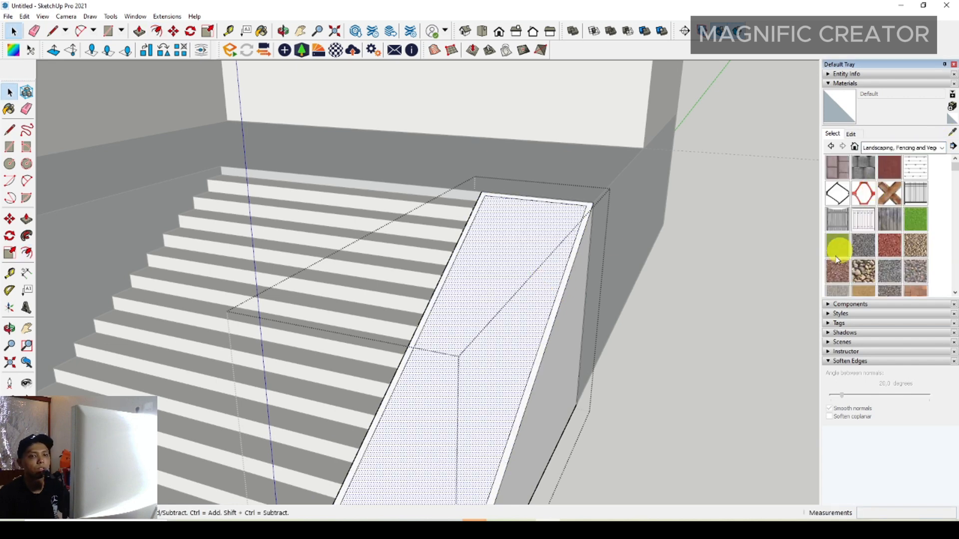
pyautogui.scroll(-3, 888, 252)
pyautogui.scroll(2, 889, 256)
pyautogui.click(897, 223)
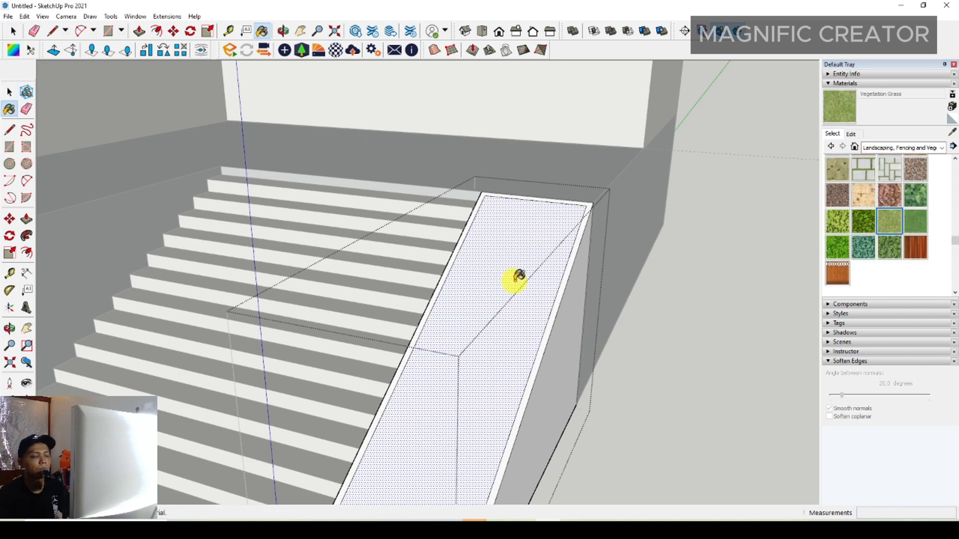
pyautogui.click(517, 278)
# - Draw a line along the lowered garage floor's terrace-side edge from its front corner back to the house wall
pyautogui.scroll(-3, 587, 293)
pyautogui.scroll(1, 719, 305)
pyautogui.scroll(-2, 693, 313)
pyautogui.moveTo(609, 308)
pyautogui.mouseDown(button='middle')
pyautogui.moveTo(522, 310)
pyautogui.moveTo(379, 272)
pyautogui.moveTo(465, 259)
pyautogui.moveTo(481, 234)
pyautogui.mouseUp(button='middle')
pyautogui.scroll(-2, 376, 269)
pyautogui.moveTo(552, 283)
pyautogui.mouseDown(button='middle')
pyautogui.moveTo(495, 297)
pyautogui.moveTo(572, 294)
pyautogui.mouseUp(button='middle')
pyautogui.moveTo(382, 300)
pyautogui.mouseDown(button='middle')
pyautogui.moveTo(416, 298)
pyautogui.moveTo(442, 369)
pyautogui.moveTo(546, 374)
pyautogui.moveTo(509, 343)
pyautogui.mouseUp(button='middle')
pyautogui.scroll(3, 526, 301)
pyautogui.click(9, 131)
pyautogui.scroll(-3, 456, 251)
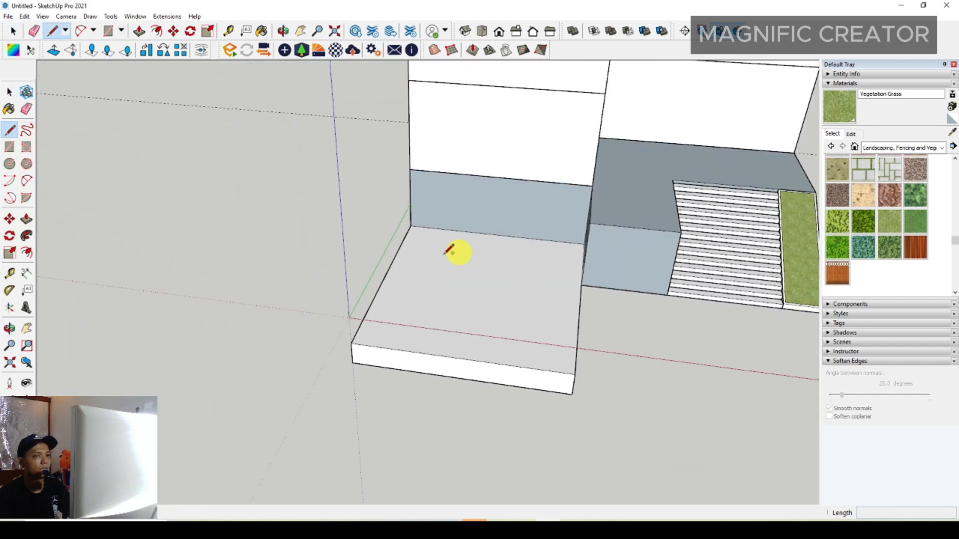
pyautogui.moveTo(456, 251); pyautogui.dragTo(325, 262, button='middle')
pyautogui.scroll(3, 342, 261)
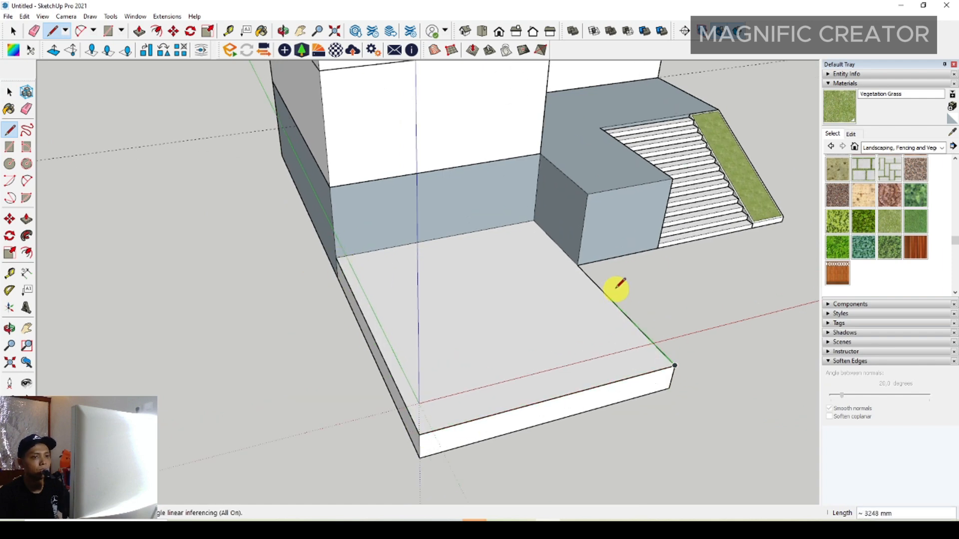
pyautogui.keyDown('shift'); pyautogui.moveTo(587, 254); pyautogui.dragTo(498, 282, button='middle'); pyautogui.keyUp('shift')
pyautogui.scroll(1, 496, 272)
pyautogui.click(451, 236)
pyautogui.press('space')
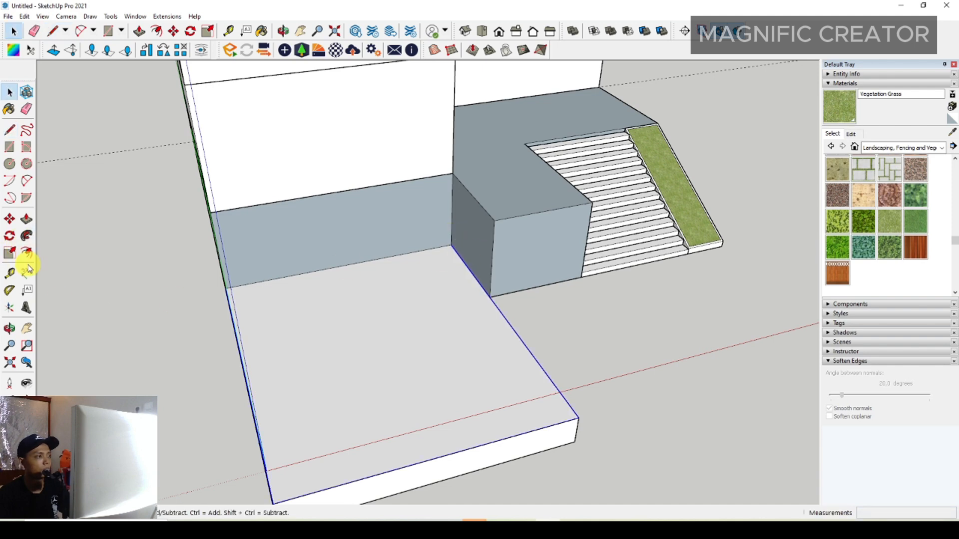
# - Offset the garage floor's three outer edges inward to outline the wall thickness
pyautogui.scroll(1, 520, 345)
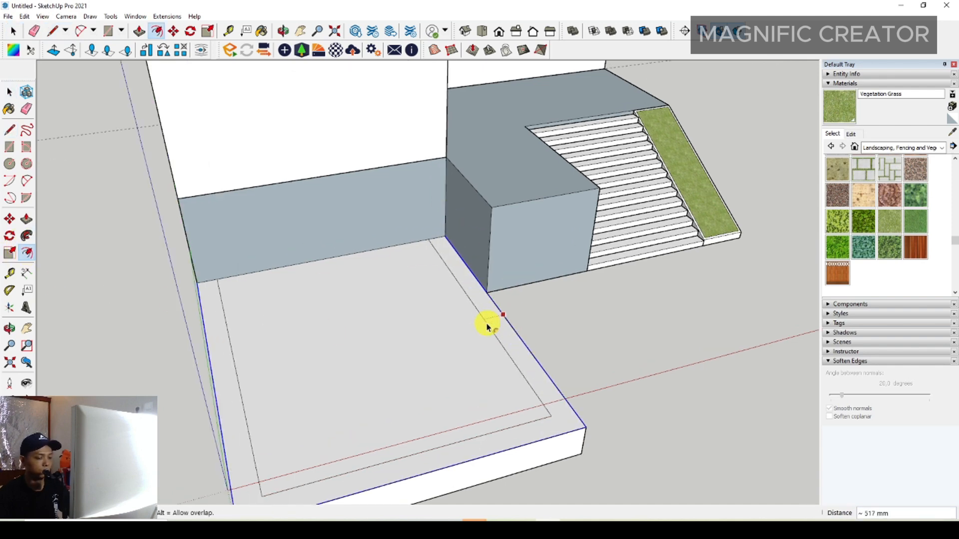
pyautogui.write('0')
pyautogui.press('Return')
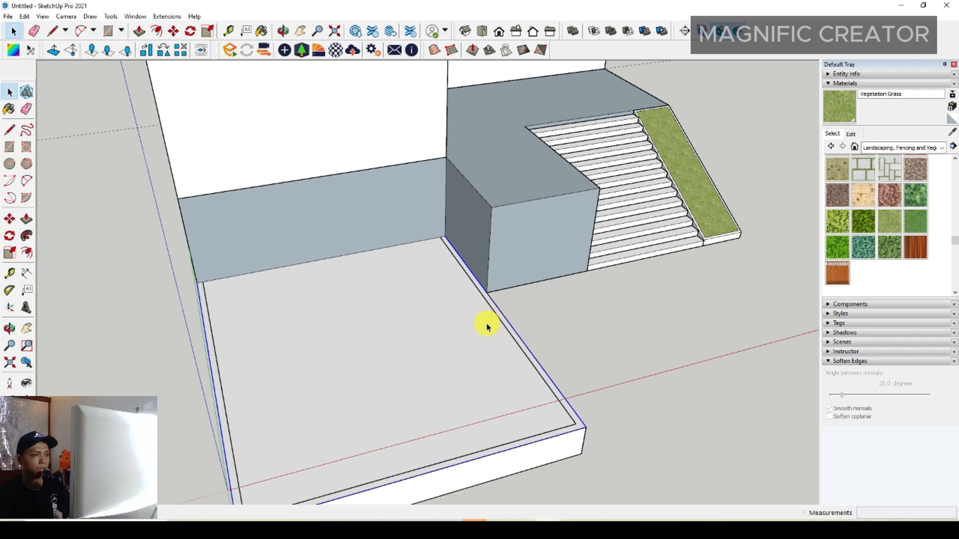
pyautogui.scroll(2, 487, 327)
pyautogui.scroll(3, 293, 320)
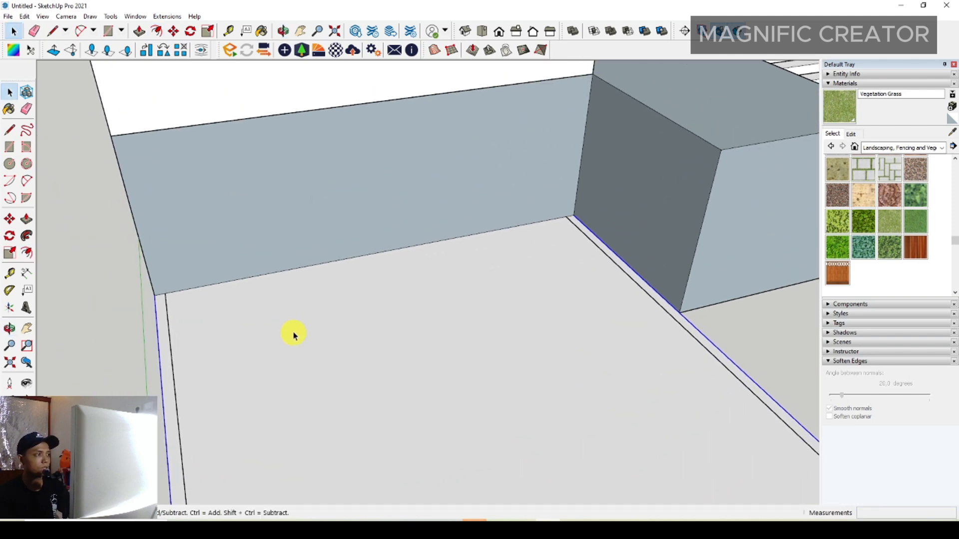
# - Draw a line along the house wall between the garage floor's rear corners to close the border strip
pyautogui.click(10, 130)
pyautogui.scroll(1, 156, 289)
pyautogui.click(155, 288)
pyautogui.click(606, 209)
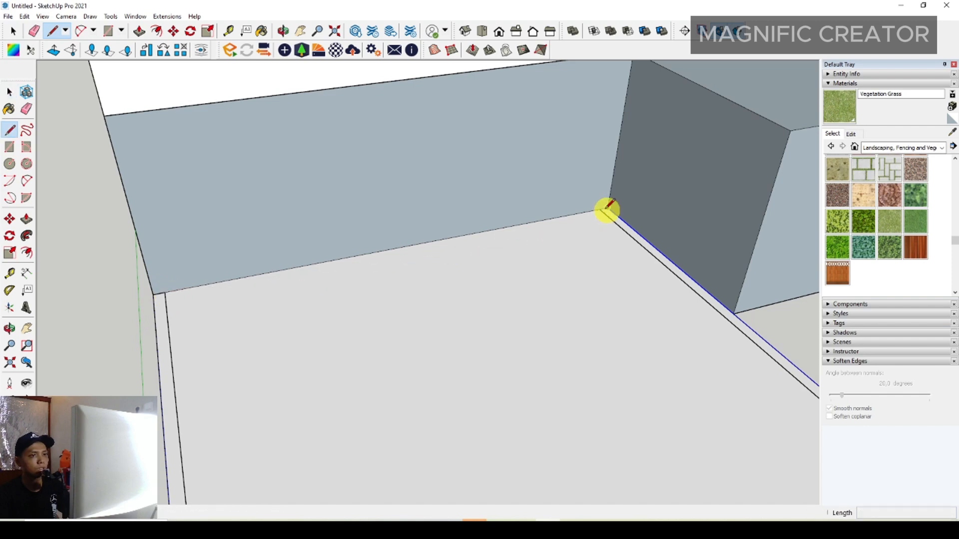
pyautogui.scroll(1, 607, 209)
pyautogui.press('space')
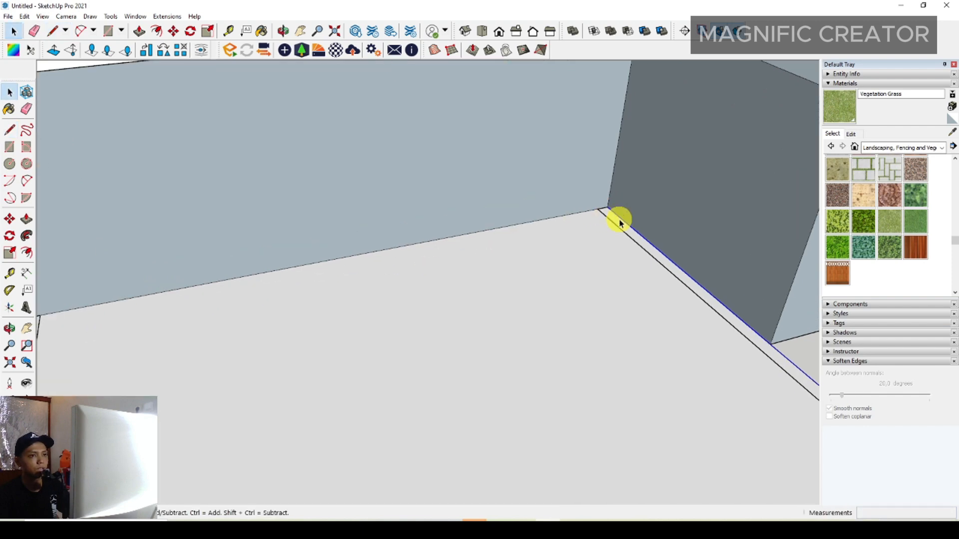
# - Push/Pull the border strip up to the top of the house base and group the resulting garage walls
pyautogui.scroll(-5, 613, 214)
pyautogui.moveTo(642, 175); pyautogui.dragTo(443, 209, button='middle')
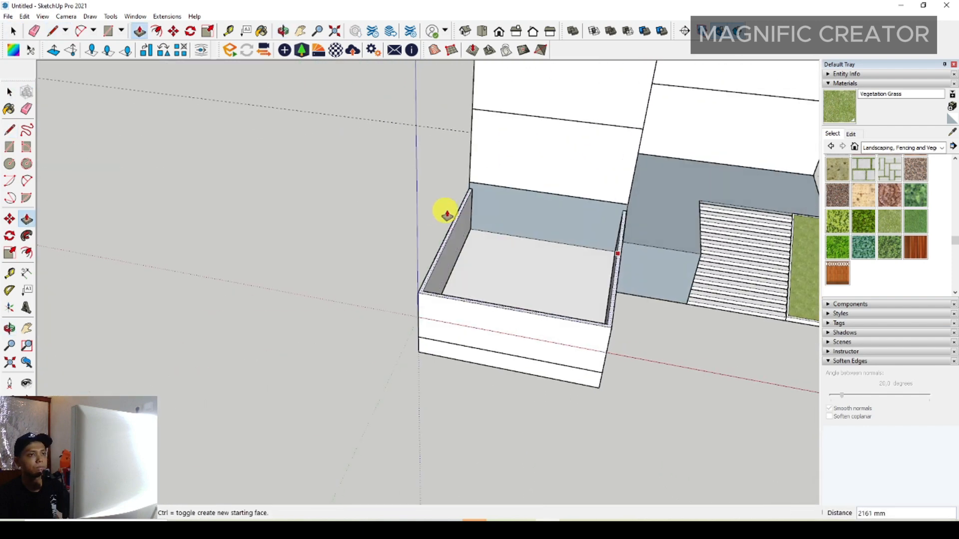
pyautogui.scroll(3, 517, 205)
pyautogui.moveTo(517, 204); pyautogui.dragTo(409, 215, button='middle')
pyautogui.tripleClick(445, 237)
pyautogui.rightClick(445, 236)
pyautogui.click(472, 325)
pyautogui.scroll(3, 299, 225)
pyautogui.moveTo(189, 106); pyautogui.dragTo(173, 145)
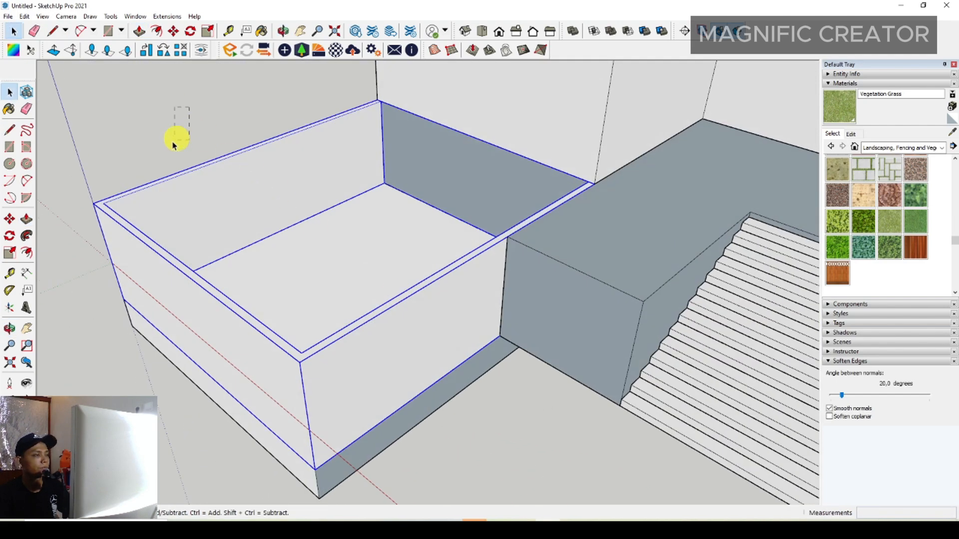
# - Draw a rectangle across the top of the garage walls from the house-side corner to the opposite front corner
pyautogui.scroll(2, 614, 186)
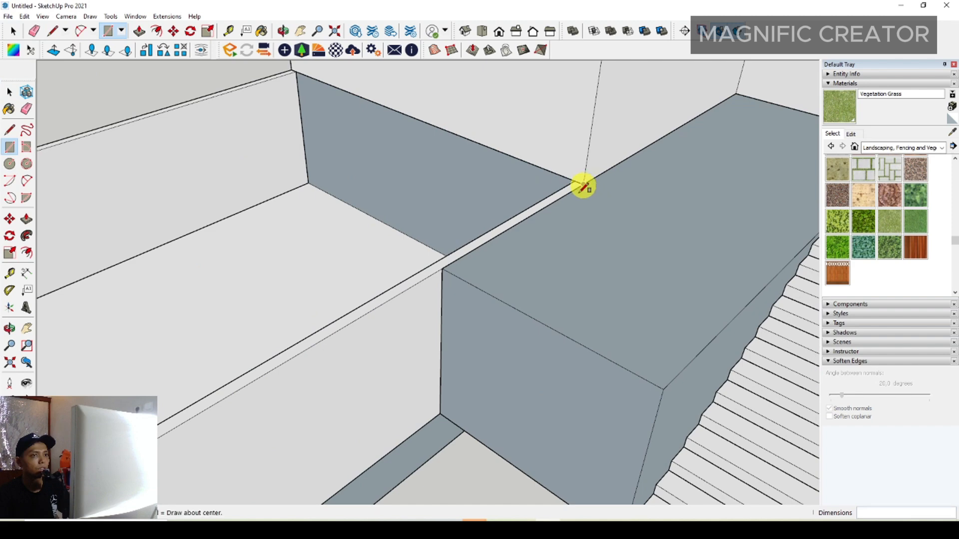
pyautogui.click(583, 186)
pyautogui.scroll(-3, 583, 186)
pyautogui.moveTo(529, 240); pyautogui.dragTo(573, 265, button='middle')
pyautogui.scroll(2, 172, 208)
pyautogui.click(202, 214)
pyautogui.press('space')
pyautogui.scroll(-2, 400, 269)
pyautogui.keyDown('shift'); pyautogui.moveTo(444, 275); pyautogui.dragTo(463, 287, button='middle'); pyautogui.keyUp('shift')
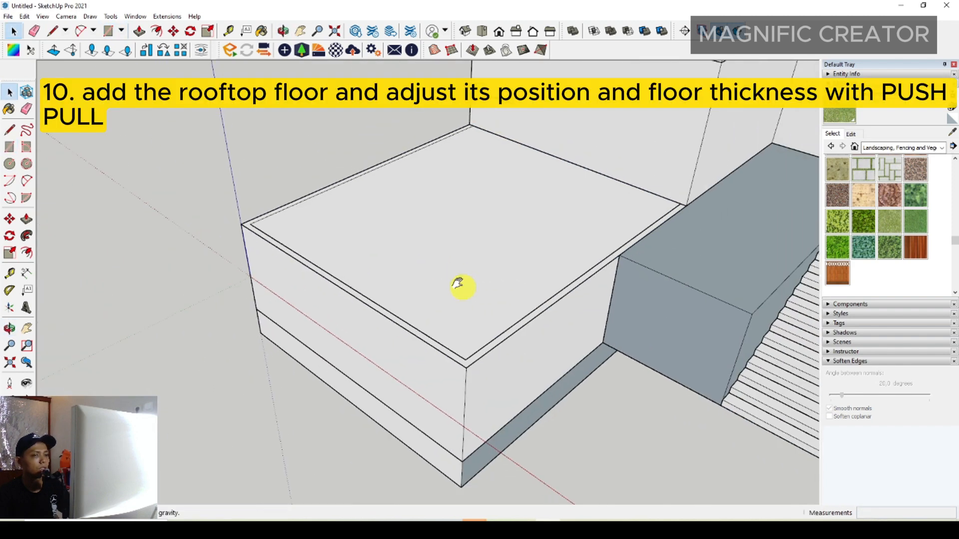
# - Push/Pull the rooftop rectangle down about 447 mm to give the slab its thickness
pyautogui.scroll(-3, 458, 285)
pyautogui.click(505, 203)
pyautogui.scroll(2, 501, 229)
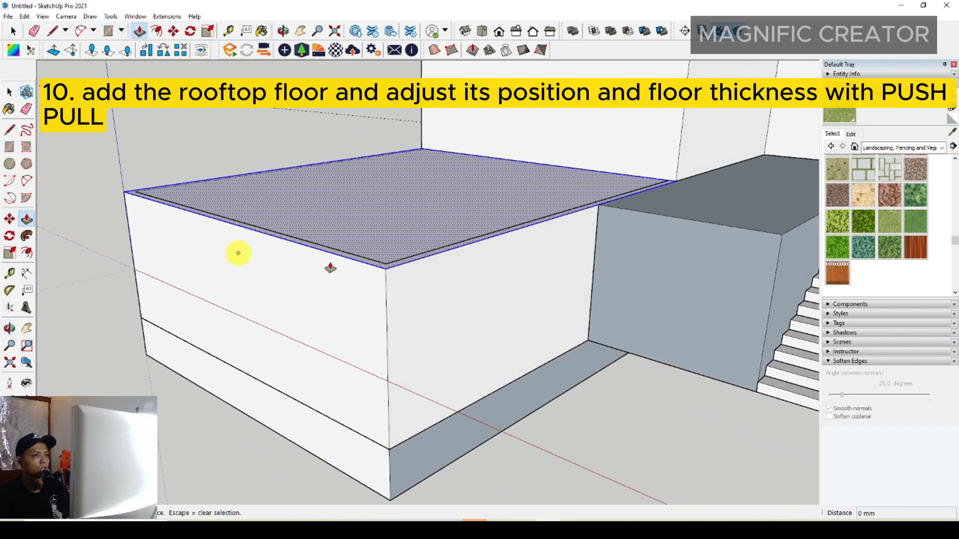
pyautogui.moveTo(330, 268); pyautogui.dragTo(504, 230, button='middle')
pyautogui.click(505, 230)
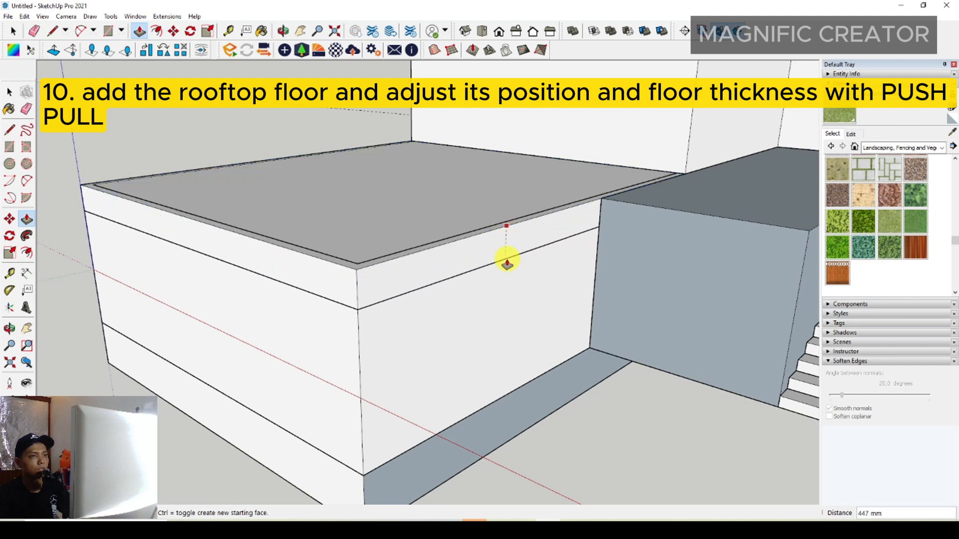
# - Select the entire garage rooftop slab and make it a group
pyautogui.tripleClick(526, 200)
pyautogui.rightClick(527, 201)
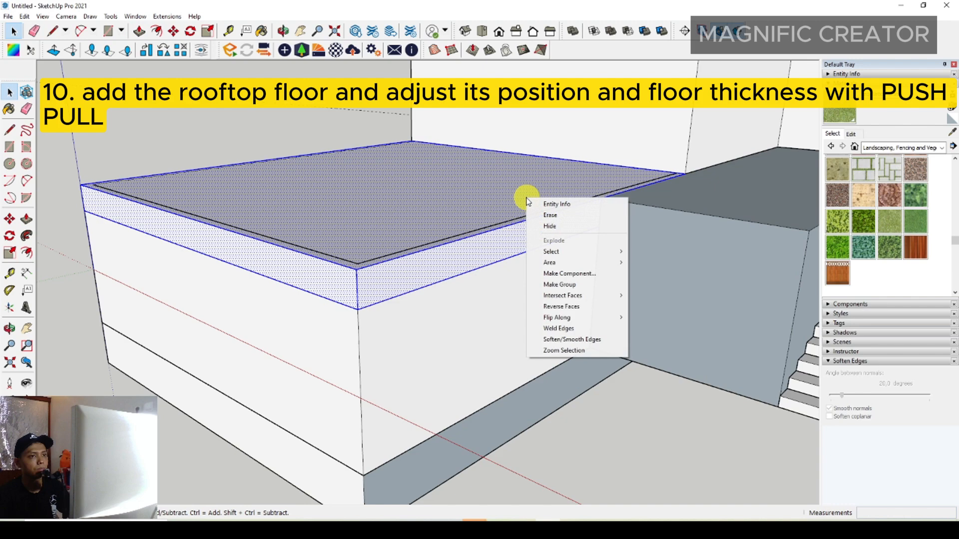
pyautogui.click(565, 284)
pyautogui.moveTo(485, 272); pyautogui.dragTo(573, 276, button='middle')
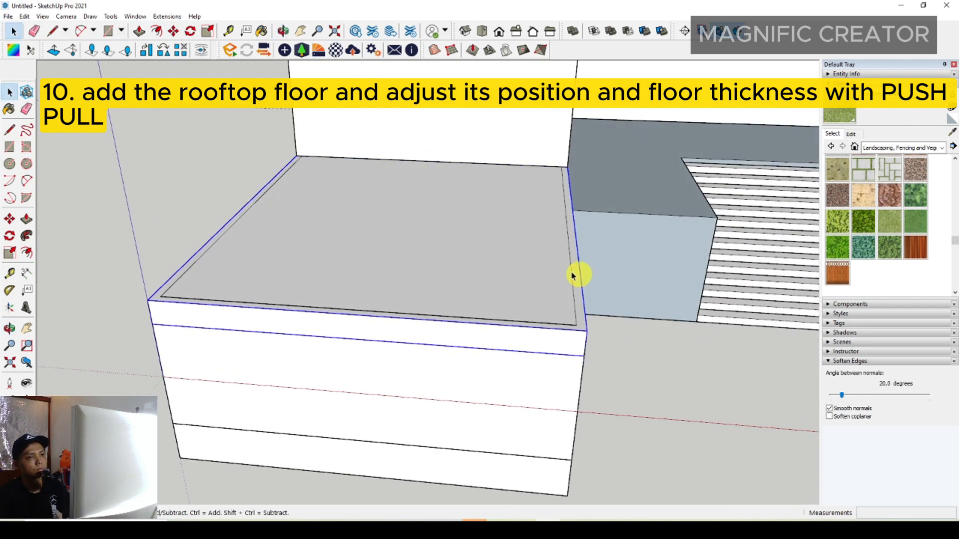
# - Inside the rooftop slab group, Push/Pull the terrace-side face inward 150 mm
pyautogui.doubleClick(525, 251)
pyautogui.scroll(-3, 517, 247)
pyautogui.doubleClick(518, 239)
pyautogui.press('p')
pyautogui.scroll(1, 563, 307)
pyautogui.click(563, 309)
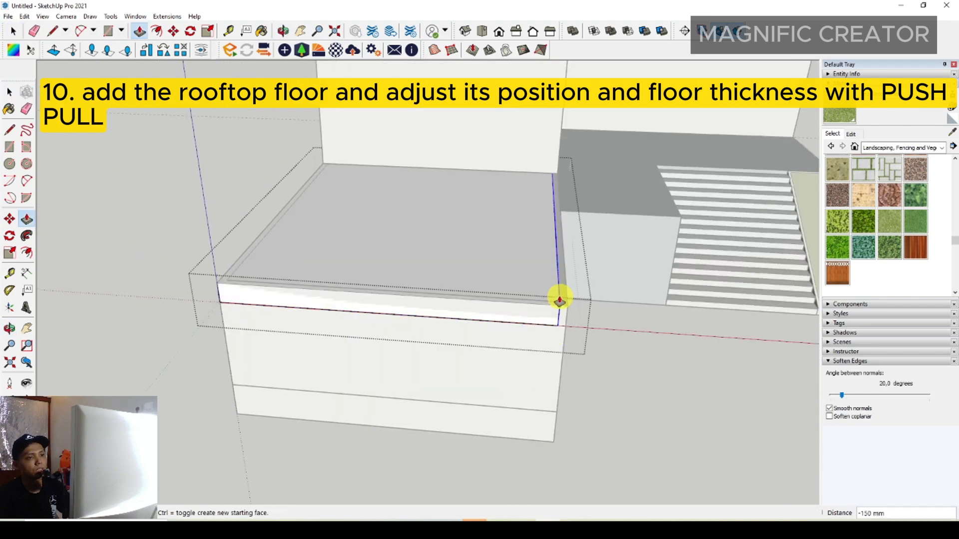
# - Move the rooftop slab's front edges inward to the inner face of the front garage wall
pyautogui.moveTo(565, 312); pyautogui.dragTo(141, 325, button='middle')
pyautogui.scroll(2, 142, 325)
pyautogui.keyDown('shift'); pyautogui.moveTo(310, 225); pyautogui.dragTo(513, 347, button='middle'); pyautogui.keyUp('shift')
pyautogui.press('space')
pyautogui.moveTo(367, 172); pyautogui.dragTo(454, 334)
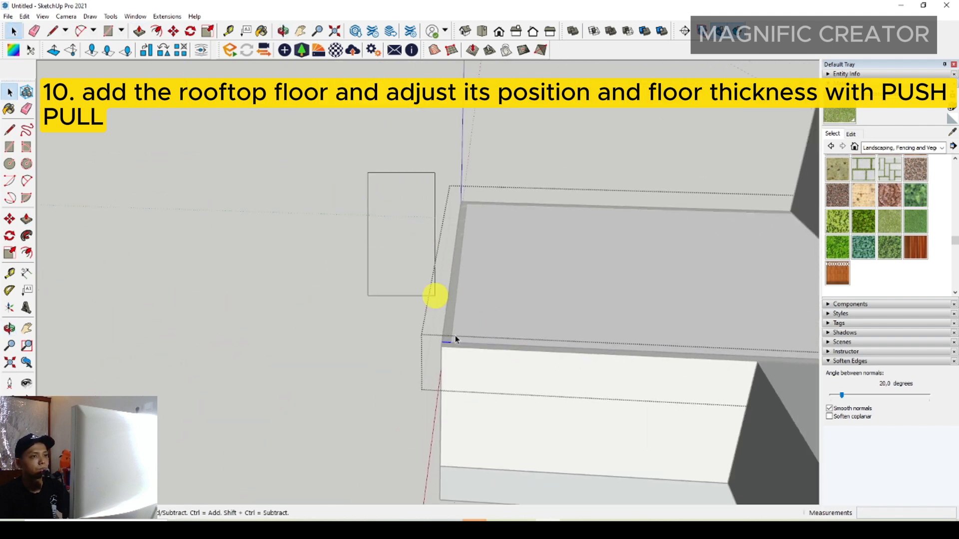
pyautogui.scroll(1, 450, 330)
pyautogui.click(452, 315)
pyautogui.press('space')
pyautogui.scroll(-2, 510, 278)
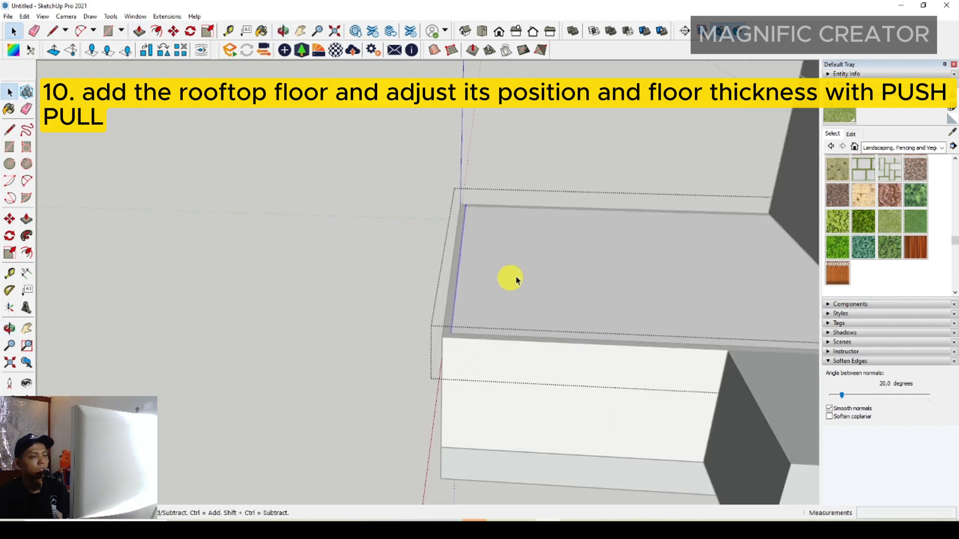
# - Move the rooftop slab's outer side edges, opposite the terrace, inward to the garage wall's inner face and leave the group
pyautogui.moveTo(514, 279); pyautogui.dragTo(728, 283, button='middle')
pyautogui.moveTo(403, 248); pyautogui.dragTo(586, 302, button='middle')
pyautogui.moveTo(339, 185); pyautogui.dragTo(384, 232)
pyautogui.scroll(1, 432, 270)
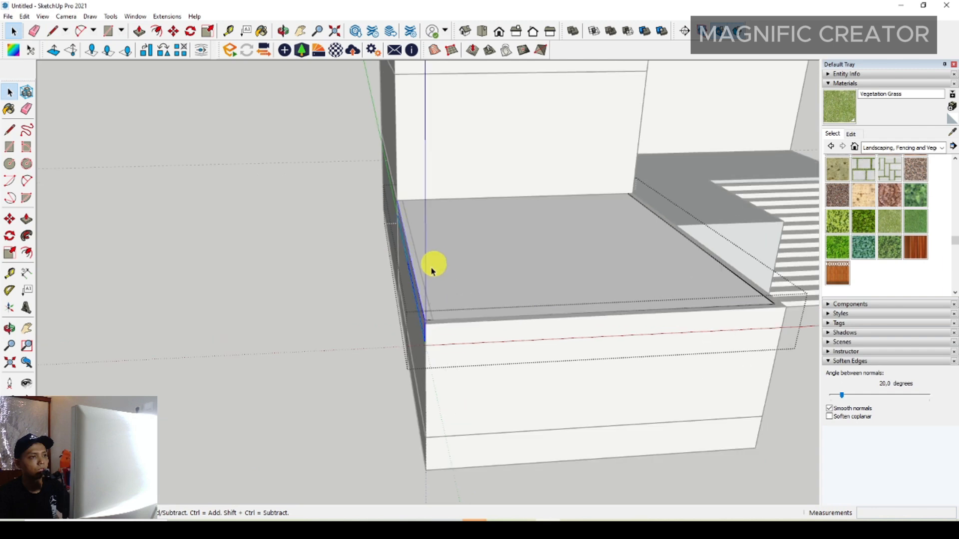
pyautogui.press('space')
pyautogui.scroll(-1, 504, 304)
pyautogui.moveTo(560, 315); pyautogui.dragTo(409, 329, button='middle')
pyautogui.scroll(-1, 462, 270)
pyautogui.click(318, 200)
# - Draw a rectangle over the exposed side of the lowered garage base, running its full length beneath the terrace
pyautogui.moveTo(541, 344); pyautogui.dragTo(452, 264, button='middle')
pyautogui.scroll(-2, 505, 325)
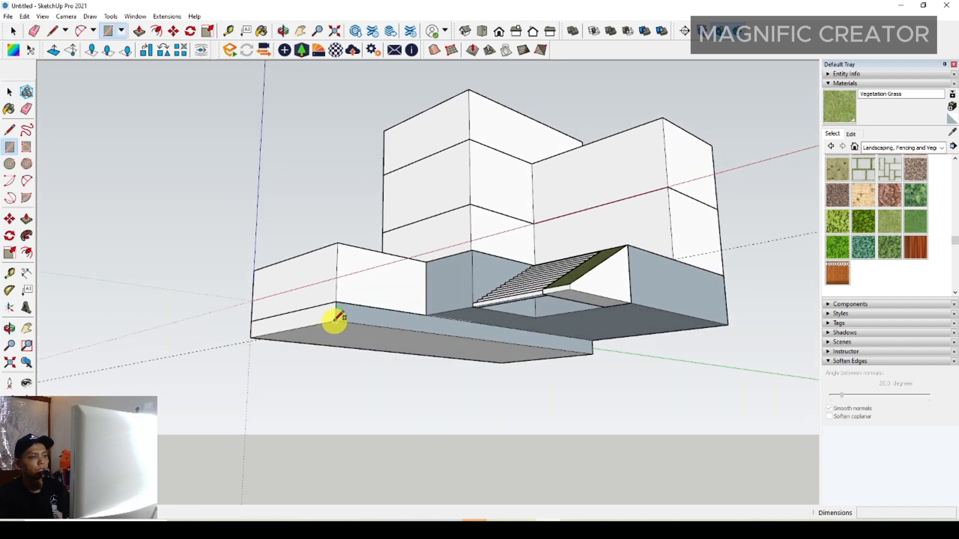
pyautogui.click(335, 305)
pyautogui.scroll(3, 605, 353)
pyautogui.click(589, 334)
pyautogui.press('space')
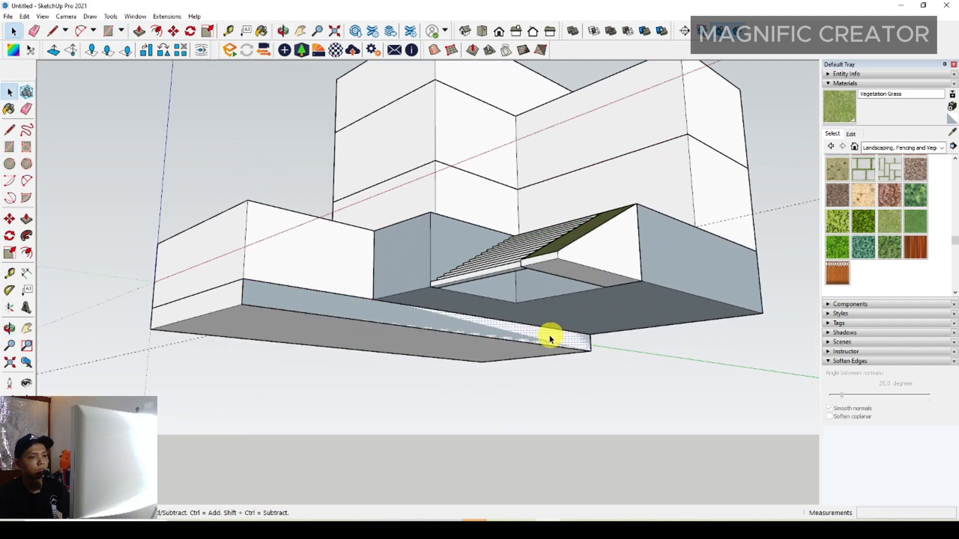
# - Push/Pull the rectangle on the lowered garage base sideways about 14 m, forming a ground slab beneath the terrace and staircase
pyautogui.doubleClick(549, 338)
pyautogui.press('p')
pyautogui.click(560, 333)
pyautogui.scroll(-2, 629, 284)
pyautogui.moveTo(629, 281); pyautogui.dragTo(692, 366, button='middle')
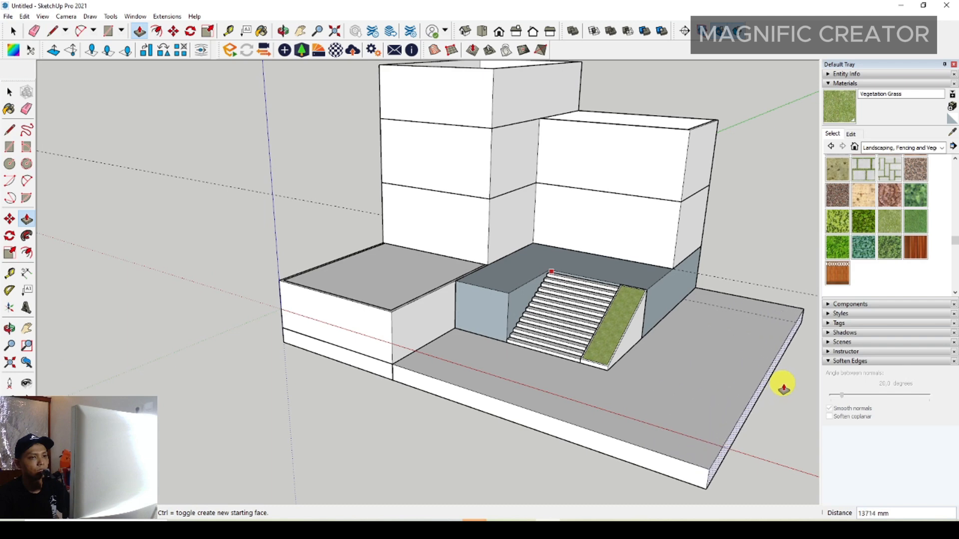
pyautogui.click(788, 389)
# - Extend the ground slab's front face about 6.9 m beyond the garage front and group the whole slab
pyautogui.click(459, 387)
pyautogui.click(345, 458)
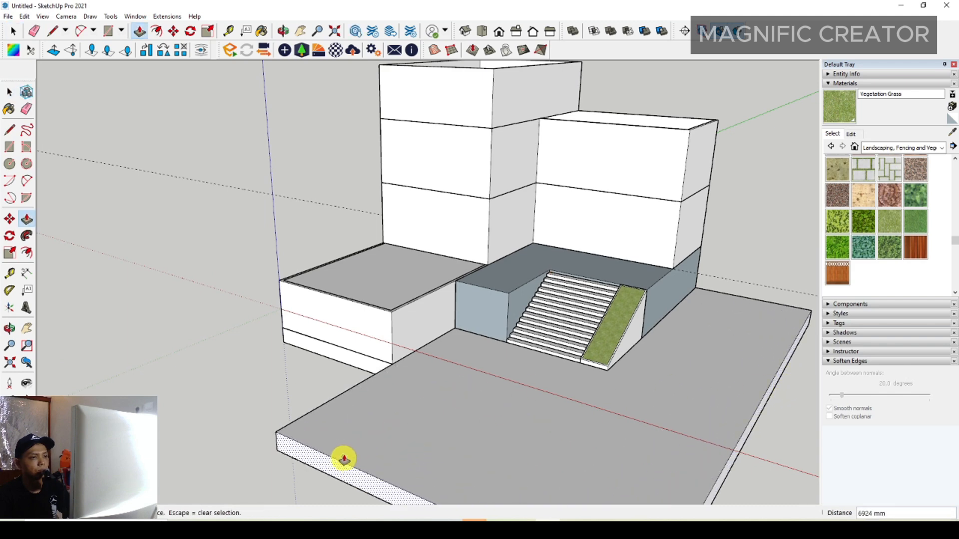
pyautogui.scroll(1, 705, 344)
pyautogui.moveTo(705, 344); pyautogui.dragTo(662, 316, button='middle')
pyautogui.press('space')
pyautogui.tripleClick(694, 351)
pyautogui.rightClick(693, 350)
pyautogui.click(723, 435)
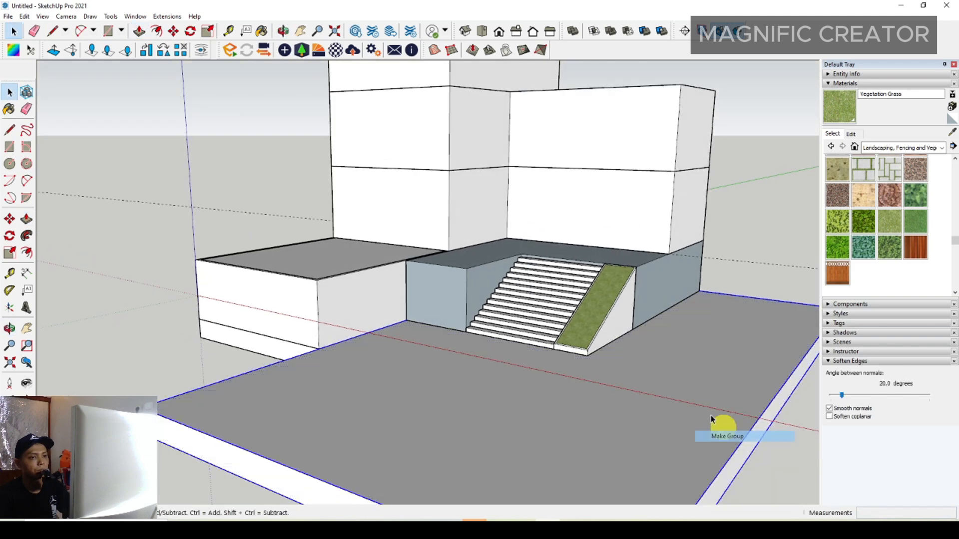
# - Open the top floor's wall group, lower the wall tops by about 1450 mm with Push/Pull, and leave the group
pyautogui.scroll(-2, 589, 409)
pyautogui.moveTo(547, 388); pyautogui.dragTo(530, 349, button='middle')
pyautogui.scroll(3, 379, 329)
pyautogui.moveTo(452, 370); pyautogui.dragTo(458, 311, button='middle')
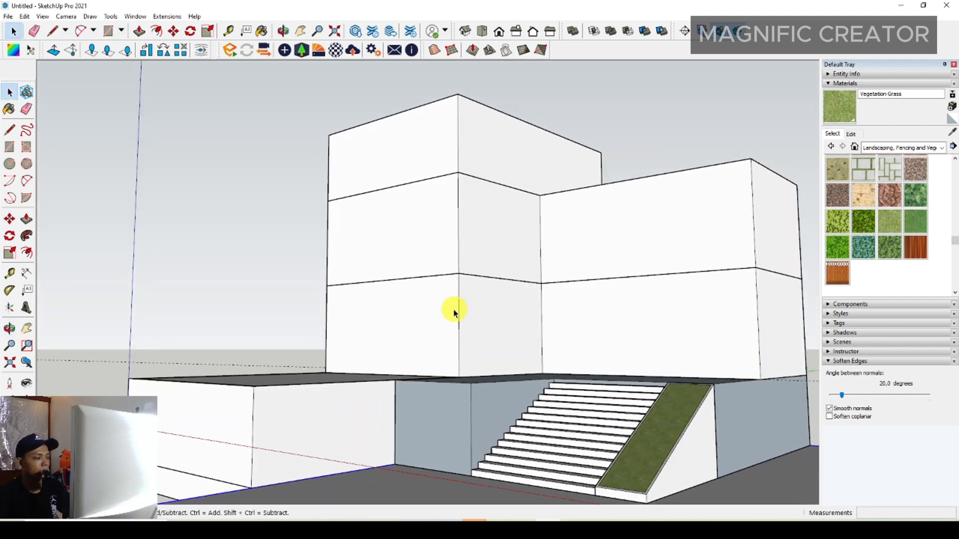
pyautogui.scroll(-1, 470, 292)
pyautogui.moveTo(470, 278); pyautogui.dragTo(488, 322, button='middle')
pyautogui.scroll(1, 474, 237)
pyautogui.moveTo(483, 213); pyautogui.dragTo(462, 299, button='middle')
pyautogui.scroll(3, 499, 279)
pyautogui.tripleClick(495, 273)
pyautogui.scroll(2, 495, 275)
pyautogui.click(27, 219)
pyautogui.scroll(1, 432, 289)
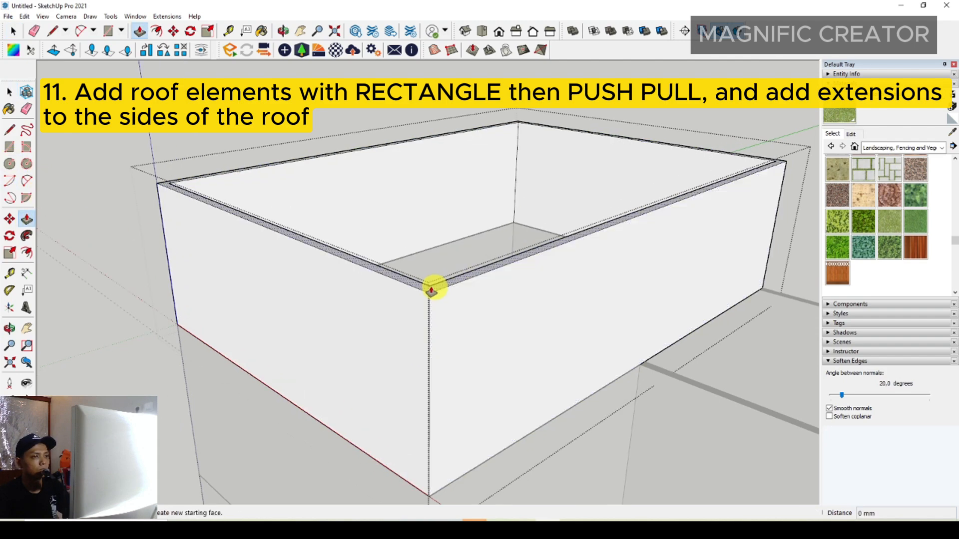
pyautogui.click(429, 291)
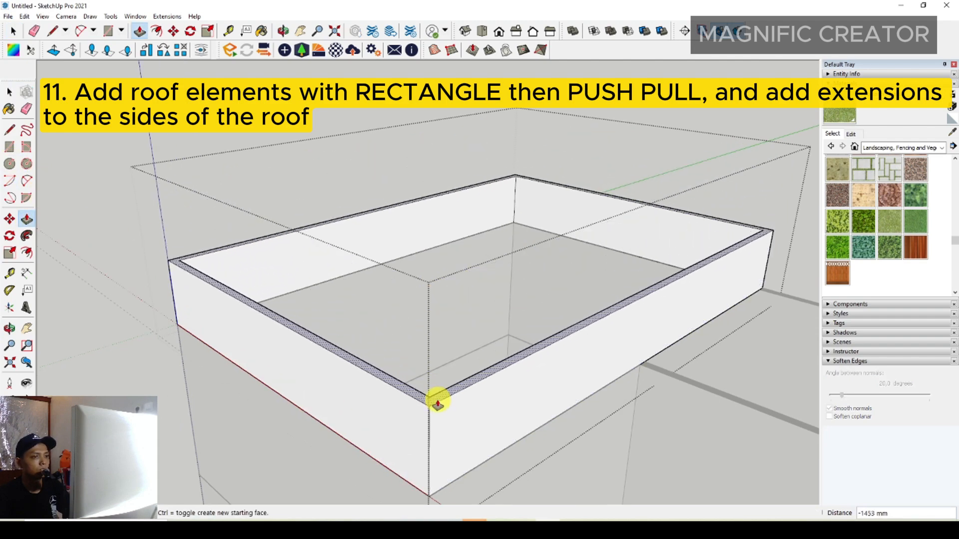
pyautogui.click(438, 402)
pyautogui.press('space')
pyautogui.scroll(-2, 444, 402)
pyautogui.moveTo(452, 403); pyautogui.dragTo(504, 300, button='middle')
pyautogui.click(660, 190)
# - Draw a rectangle across the outer edges of the top floor's walls and pull it up into a roof slab
pyautogui.scroll(1, 434, 322)
pyautogui.moveTo(433, 322); pyautogui.dragTo(332, 398, button='middle')
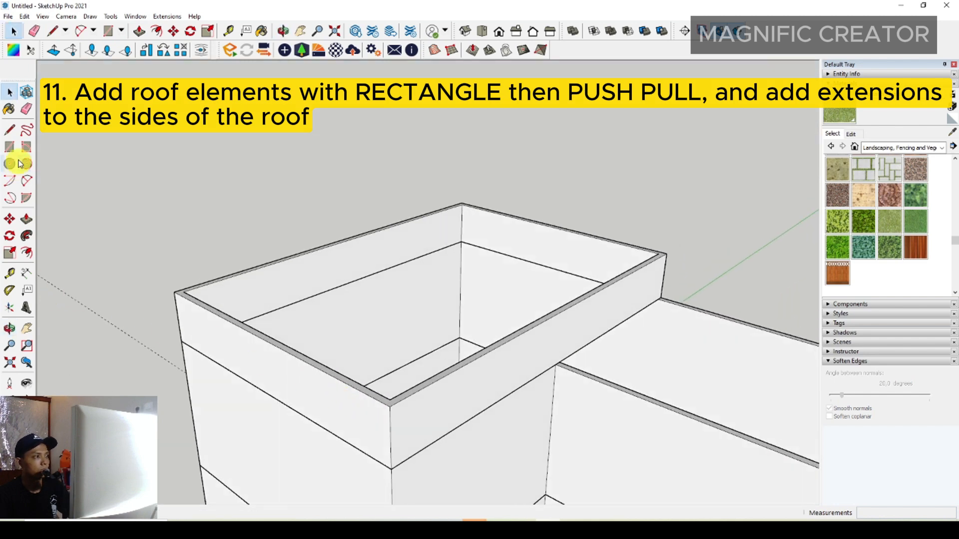
pyautogui.scroll(2, 658, 258)
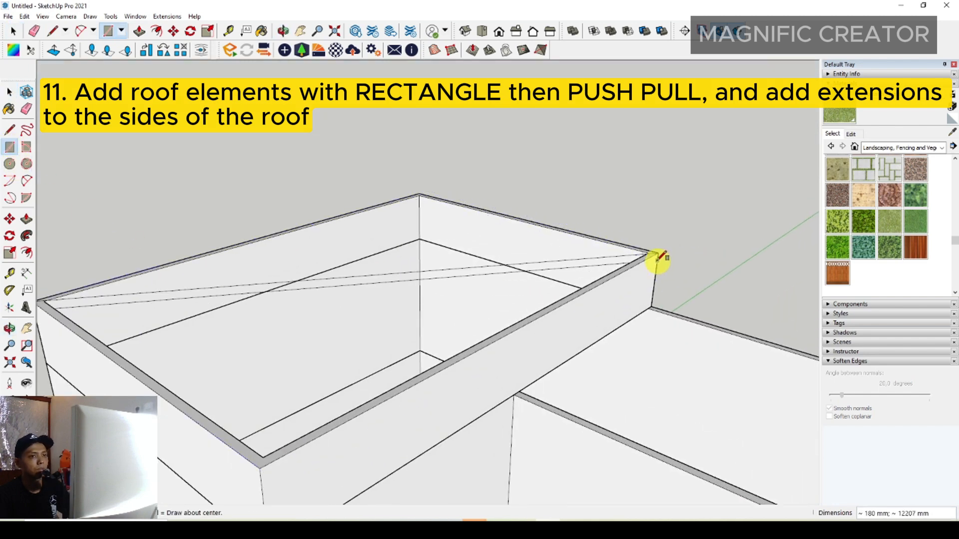
pyautogui.click(660, 249)
pyautogui.moveTo(657, 250); pyautogui.dragTo(520, 231, button='middle')
pyautogui.press('p')
pyautogui.click(524, 215)
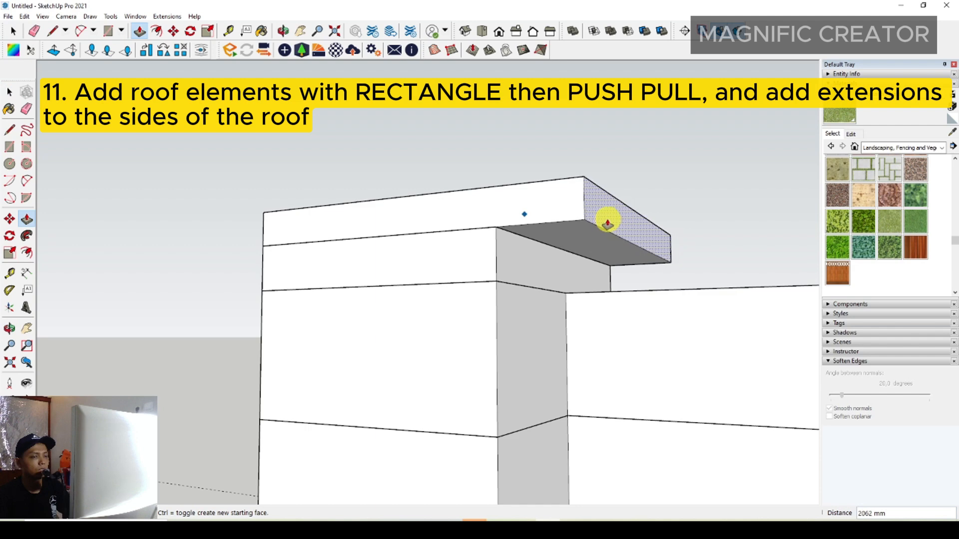
# - Push/Pull the roof slab outward about 2 m on the staircase side and about 1.9 m at the front
pyautogui.click(503, 223)
pyautogui.press('space')
pyautogui.click(518, 210)
pyautogui.press('p')
pyautogui.click(522, 206)
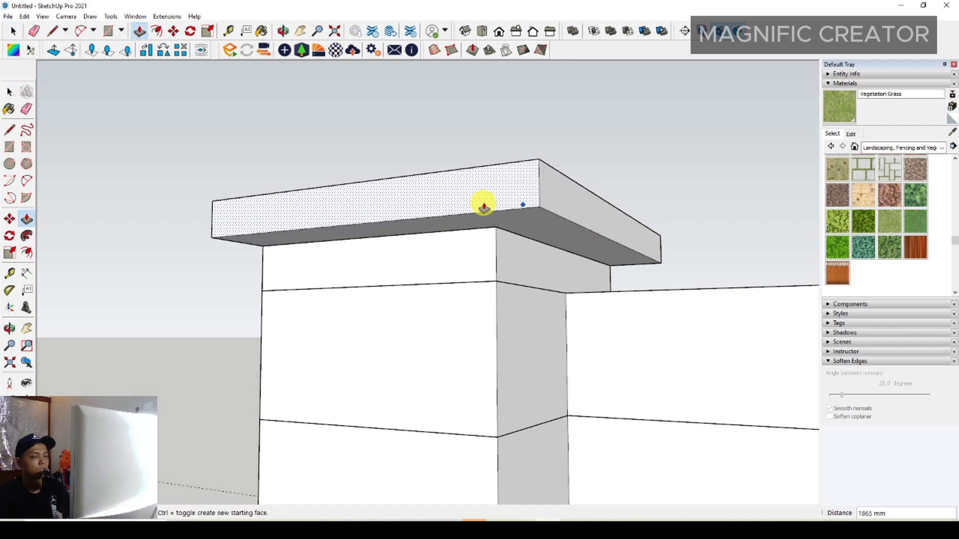
pyautogui.click(483, 207)
pyautogui.press('space')
# - Extend the roof slab into an overhang on the side opposite the staircase, and group the whole slab
pyautogui.moveTo(585, 214); pyautogui.dragTo(424, 244, button='middle')
pyautogui.click(497, 273)
pyautogui.press('p')
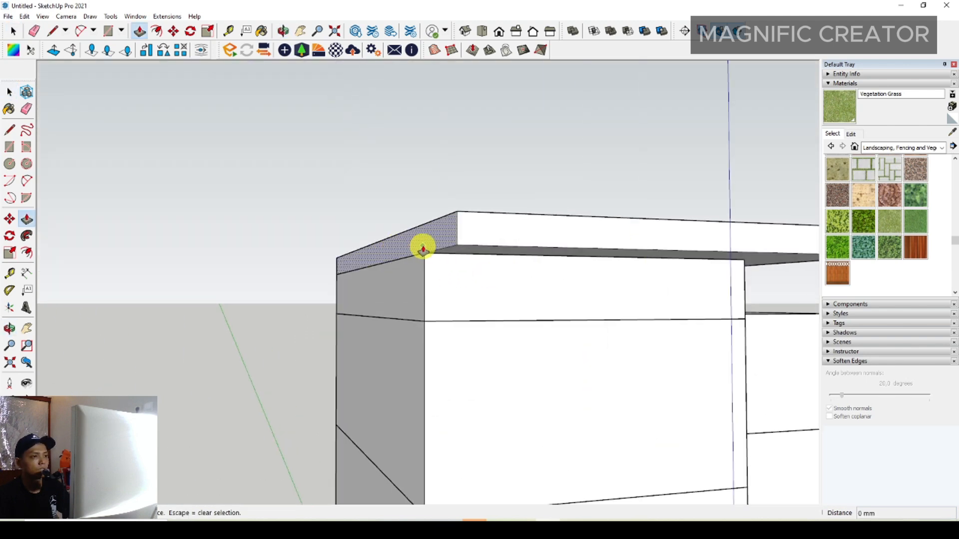
pyautogui.click(394, 253)
pyautogui.click(391, 253)
pyautogui.press('space')
pyautogui.scroll(-1, 526, 268)
pyautogui.moveTo(652, 283); pyautogui.dragTo(387, 275, button='middle')
pyautogui.scroll(-3, 554, 270)
pyautogui.keyDown('shift'); pyautogui.moveTo(555, 270); pyautogui.dragTo(510, 207, button='middle'); pyautogui.keyUp('shift')
pyautogui.tripleClick(484, 187)
pyautogui.rightClick(487, 187)
pyautogui.click(524, 270)
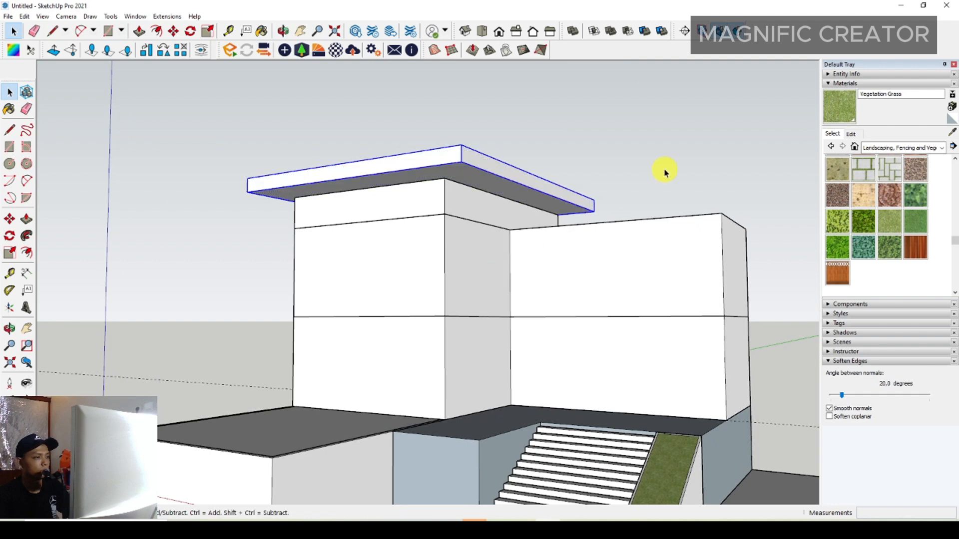
# - Draw a rectangle between the inner wall edges on top of the lower wing beside the tower
pyautogui.moveTo(542, 267); pyautogui.dragTo(574, 227, button='middle')
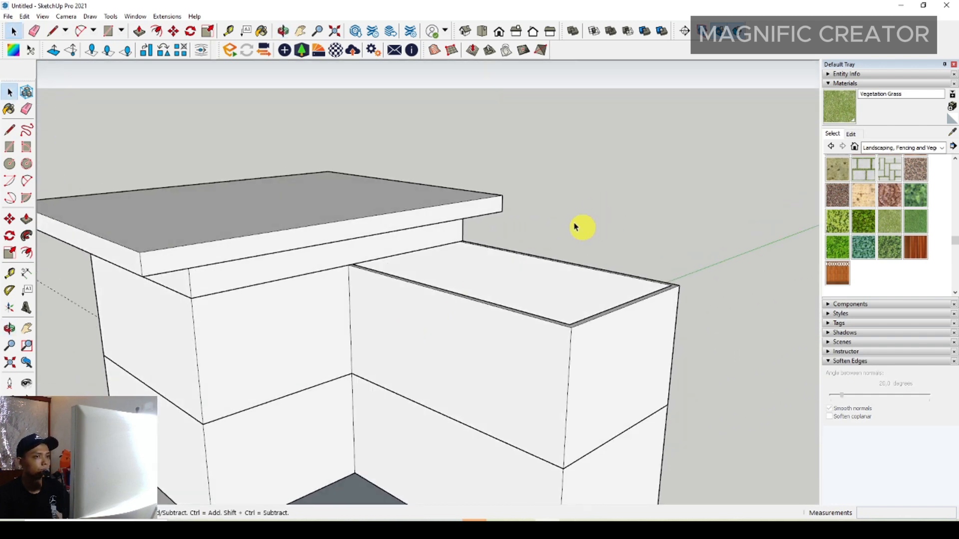
pyautogui.click(15, 147)
pyautogui.scroll(3, 672, 309)
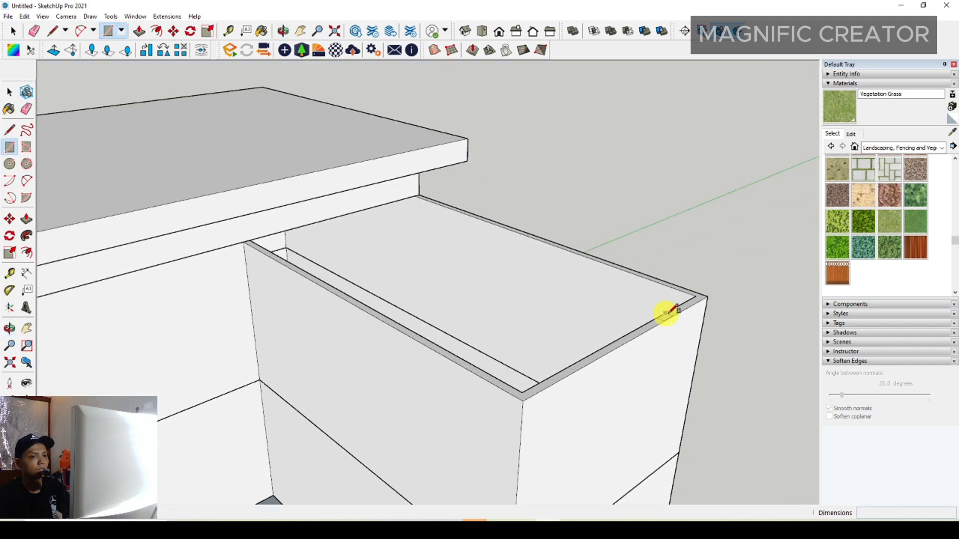
pyautogui.click(696, 291)
pyautogui.scroll(2, 281, 244)
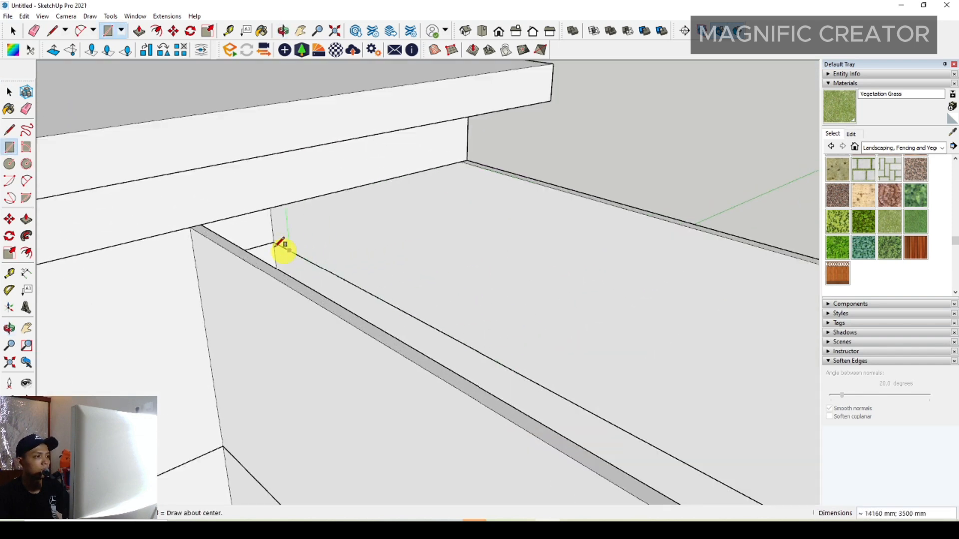
pyautogui.click(206, 227)
# - Select the new flat roof face of the lower wing with its edges and make it a group
pyautogui.press('space')
pyautogui.scroll(-3, 367, 234)
pyautogui.moveTo(496, 301); pyautogui.dragTo(500, 218, button='middle')
pyautogui.click(501, 218)
pyautogui.scroll(1, 501, 227)
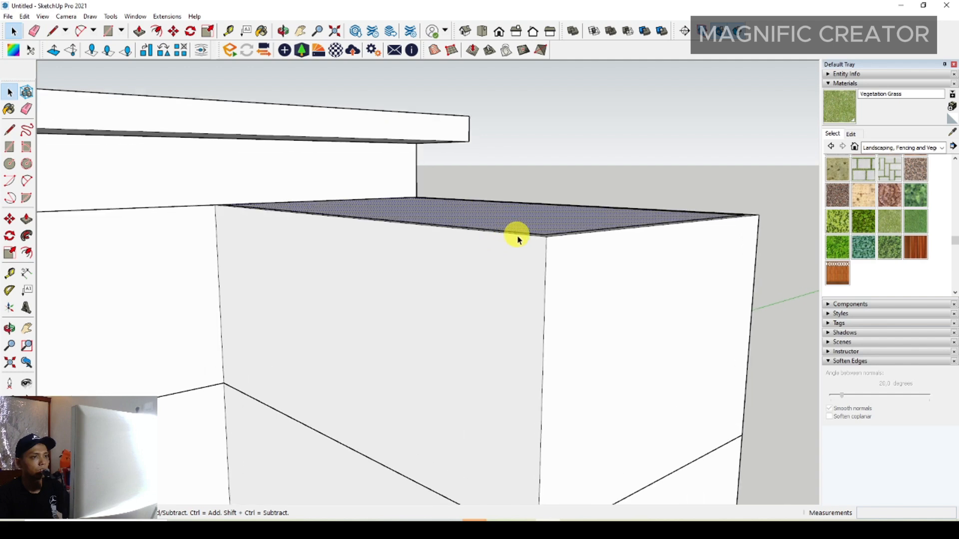
pyautogui.scroll(1, 518, 240)
pyautogui.press('p')
pyautogui.press('space')
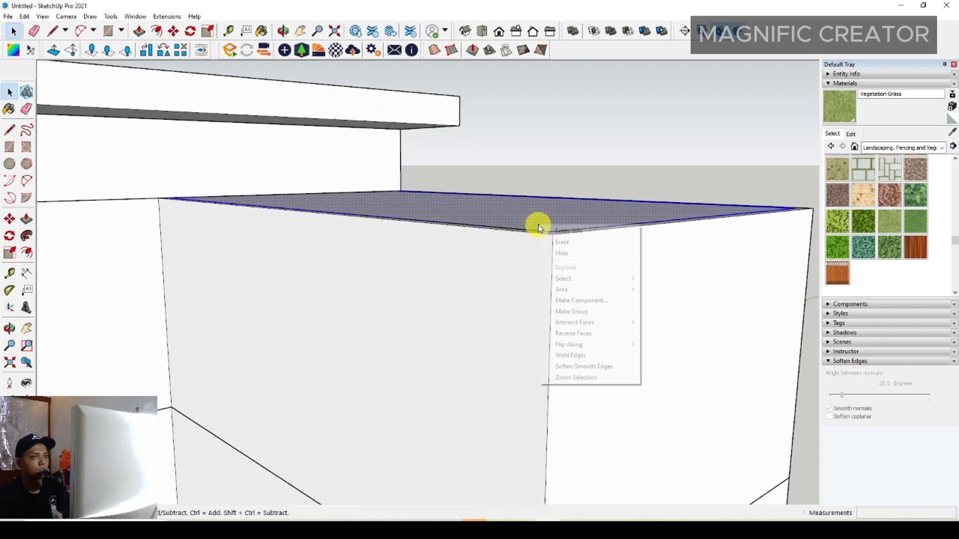
pyautogui.click(571, 312)
# - Draw a second rectangle across the middle of the lower wing's roof, spanning between its two long outer walls
pyautogui.moveTo(571, 312); pyautogui.dragTo(451, 272, button='middle')
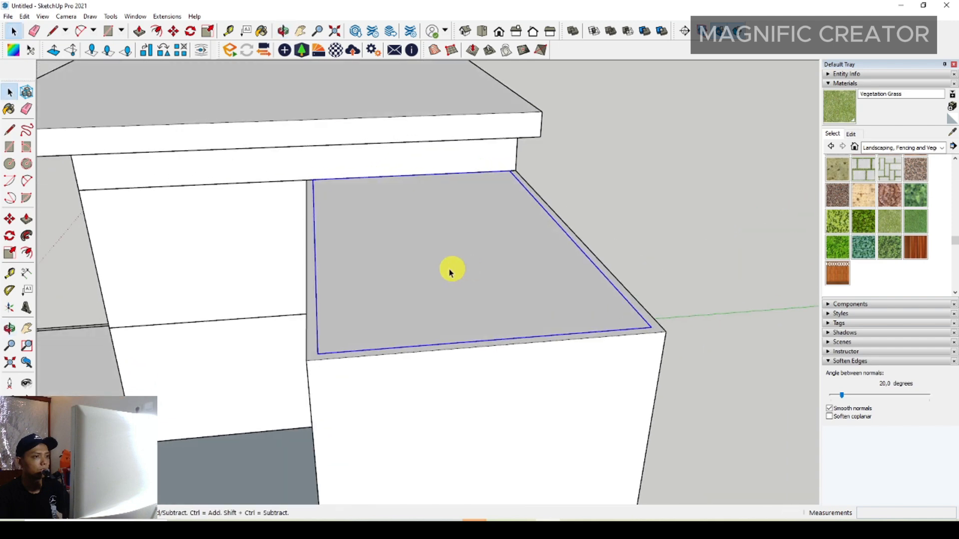
pyautogui.click(12, 147)
pyautogui.scroll(3, 657, 278)
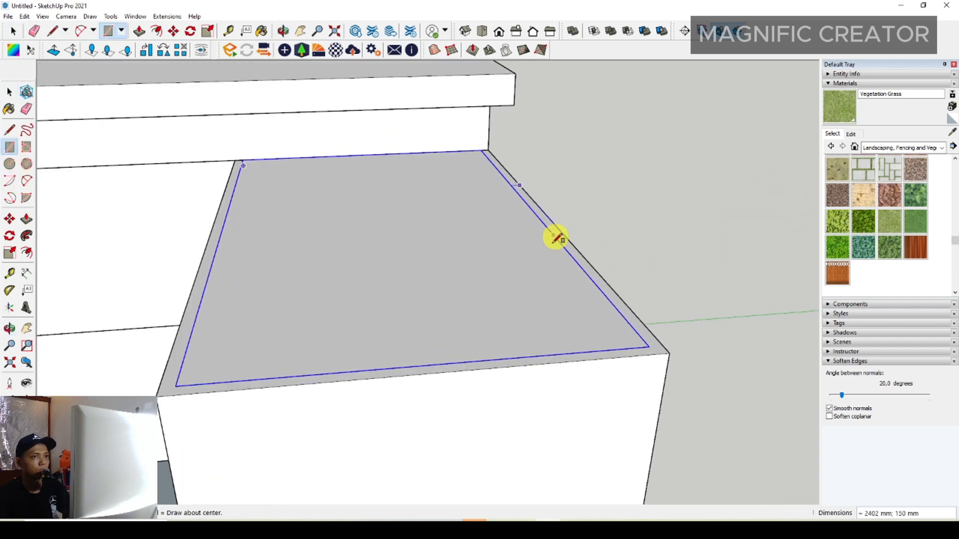
pyautogui.click(183, 336)
pyautogui.press('space')
# - Scale the middle roof rectangle along the green axis so it overhangs the wing's front wall above the staircase
pyautogui.moveTo(364, 306); pyautogui.dragTo(425, 315, button='middle')
pyautogui.press('s')
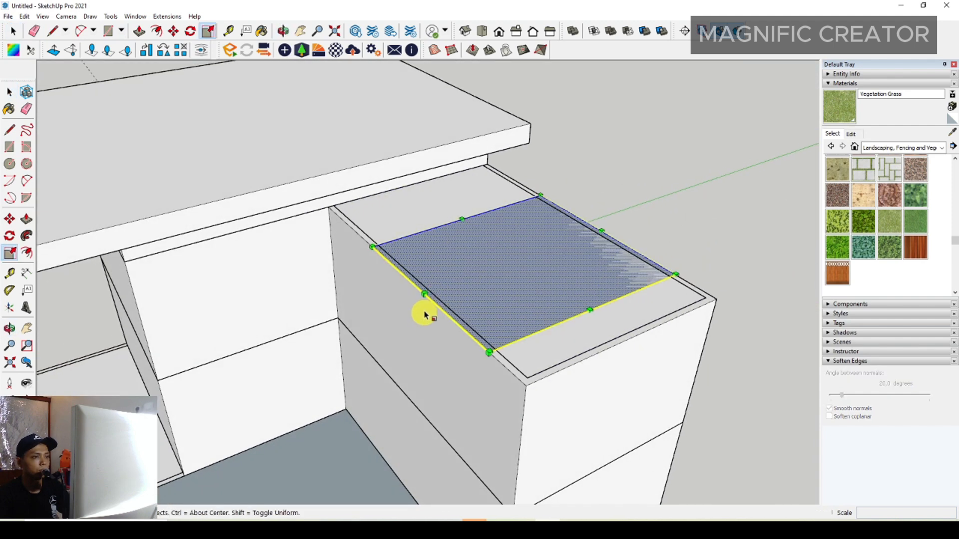
pyautogui.click(424, 295)
pyautogui.press('Escape')
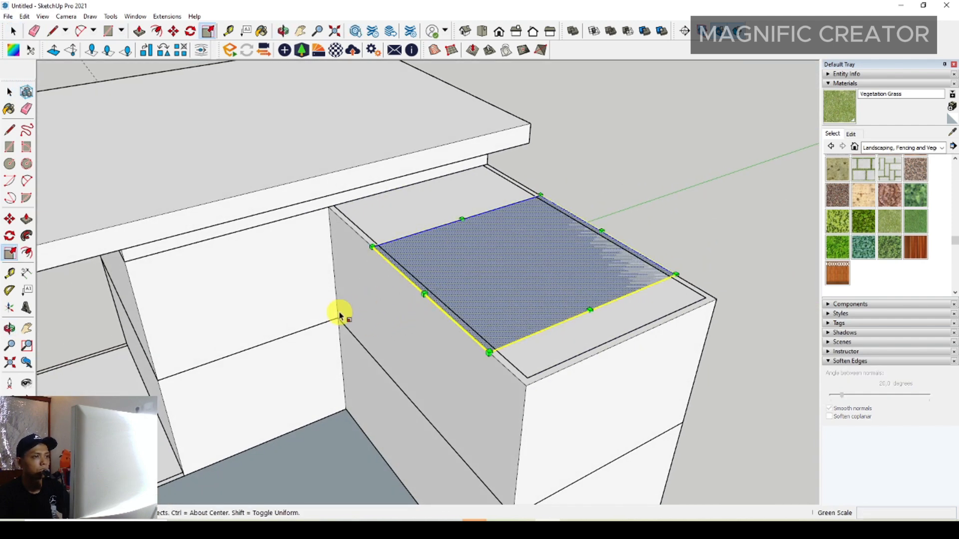
pyautogui.moveTo(485, 288); pyautogui.dragTo(349, 315, button='middle')
pyautogui.click(352, 312)
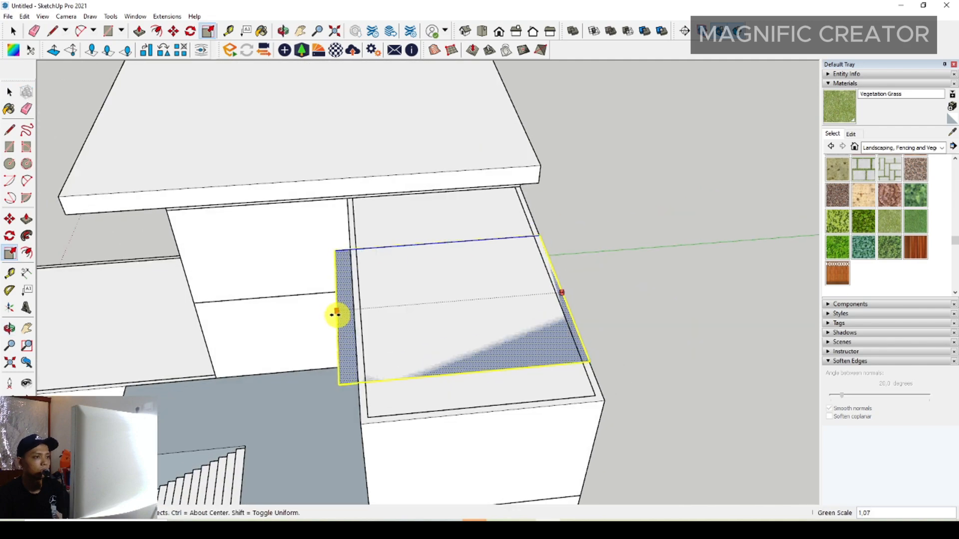
pyautogui.click(292, 325)
pyautogui.press('space')
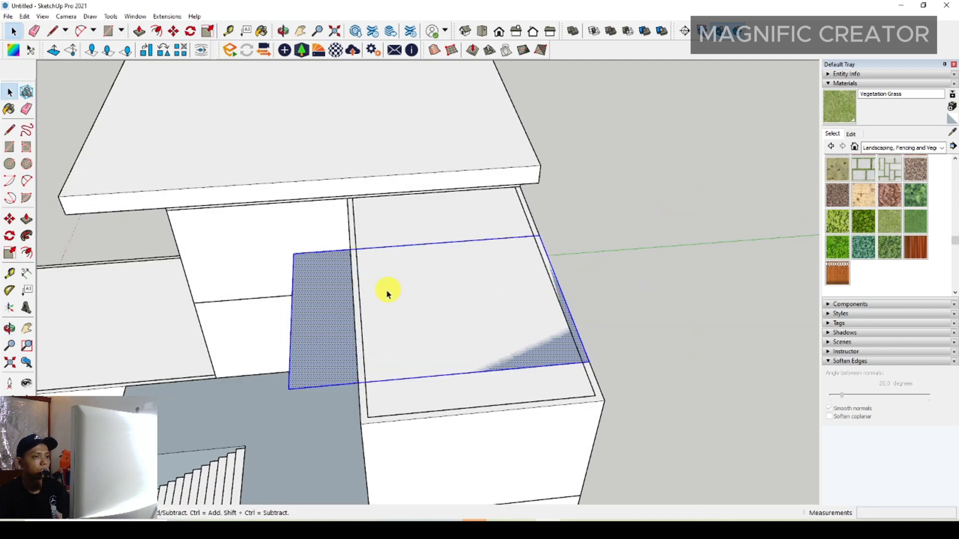
# - Push/Pull the stretched rectangle up into a thin canopy slab and group it
pyautogui.moveTo(388, 294); pyautogui.dragTo(476, 198, button='middle')
pyautogui.press('p')
pyautogui.click(407, 280)
pyautogui.click(420, 271)
pyautogui.press('space')
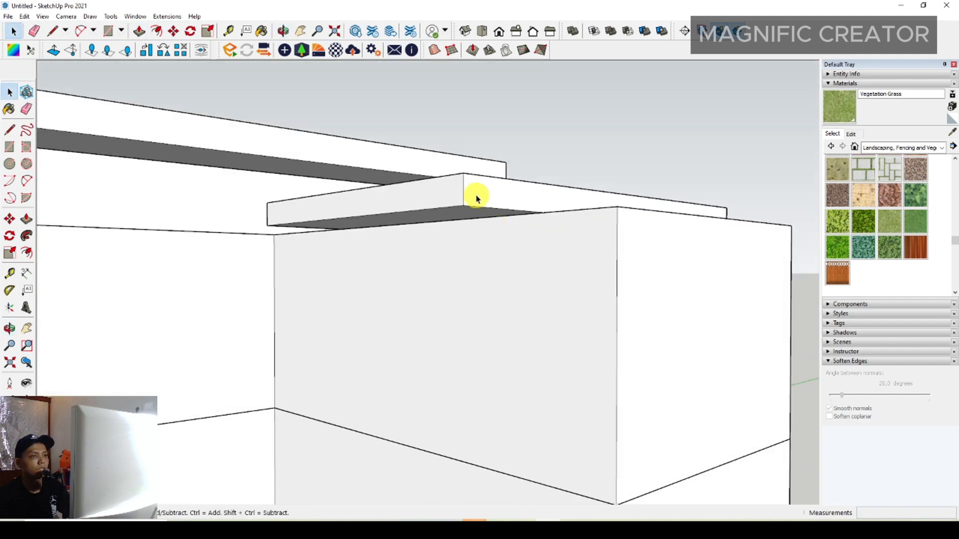
pyautogui.tripleClick(476, 198)
pyautogui.rightClick(476, 198)
pyautogui.click(509, 281)
# - Draw a narrow trim rectangle along the top of the lower wing's front wall, spanning its full length
pyautogui.scroll(-5, 500, 295)
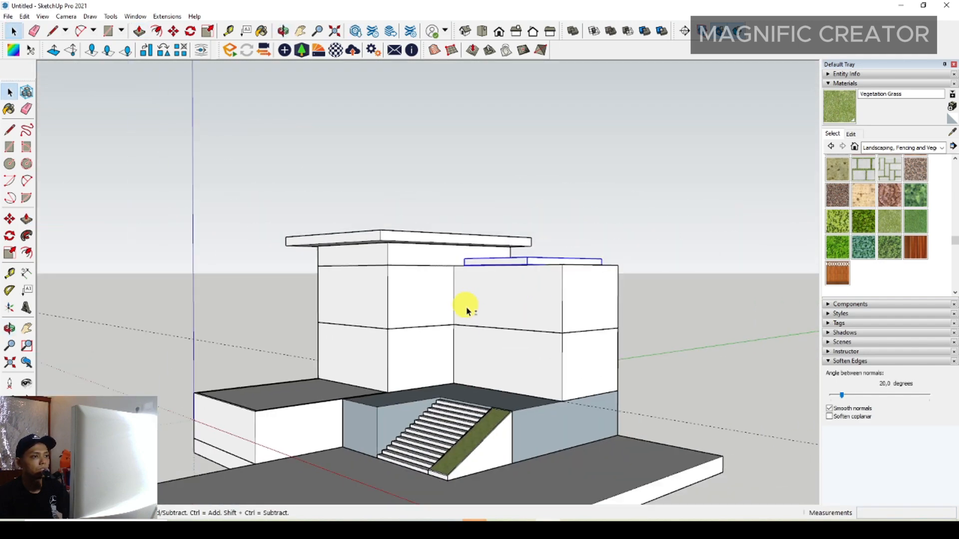
pyautogui.moveTo(464, 306); pyautogui.dragTo(560, 241, button='middle')
pyautogui.scroll(2, 495, 297)
pyautogui.keyDown('shift'); pyautogui.moveTo(494, 296); pyautogui.dragTo(584, 292, button='middle'); pyautogui.keyUp('shift')
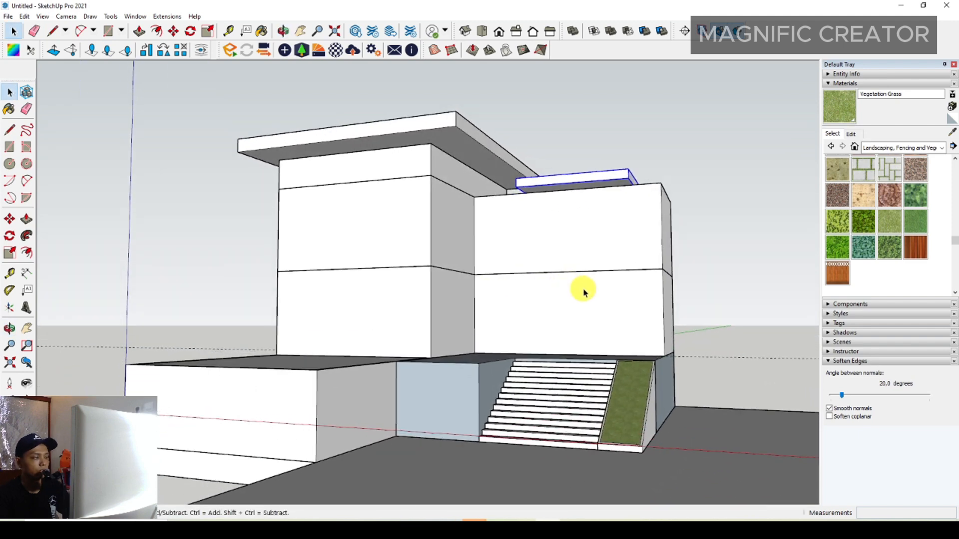
pyautogui.keyDown('shift'); pyautogui.moveTo(448, 266); pyautogui.dragTo(456, 278, button='middle'); pyautogui.keyUp('shift')
pyautogui.scroll(4, 699, 219)
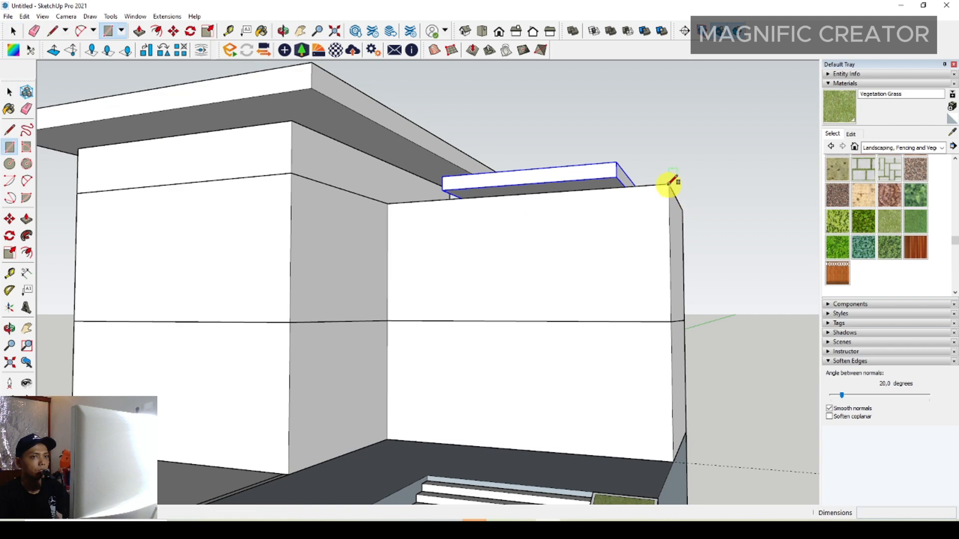
pyautogui.click(669, 184)
pyautogui.scroll(2, 389, 215)
pyautogui.click(391, 223)
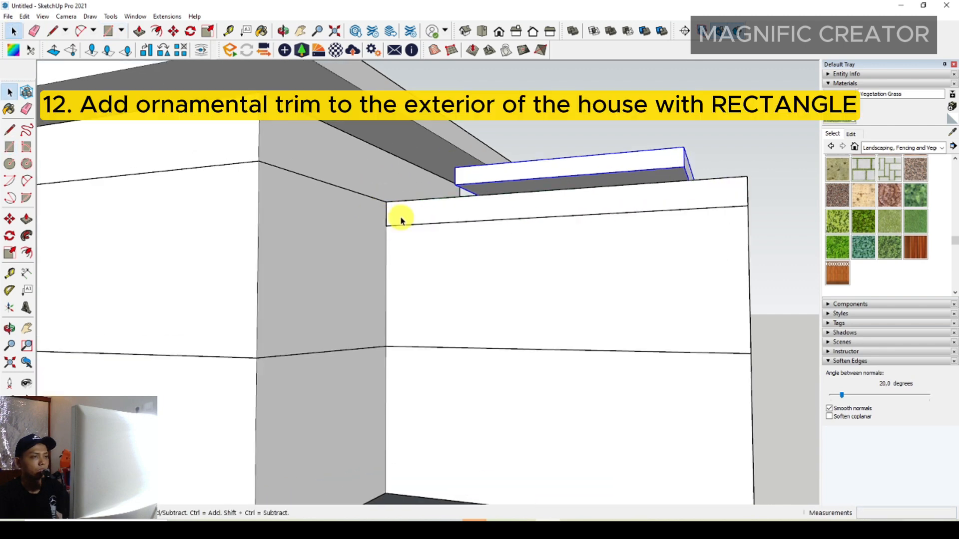
pyautogui.press('space')
# - Push/Pull the narrow trim strip outward from the lower wing's front wall
pyautogui.click(475, 216)
pyautogui.moveTo(475, 217); pyautogui.dragTo(419, 206, button='middle')
pyautogui.scroll(1, 448, 224)
pyautogui.press('p')
pyautogui.click(423, 204)
pyautogui.click(398, 200)
pyautogui.press('space')
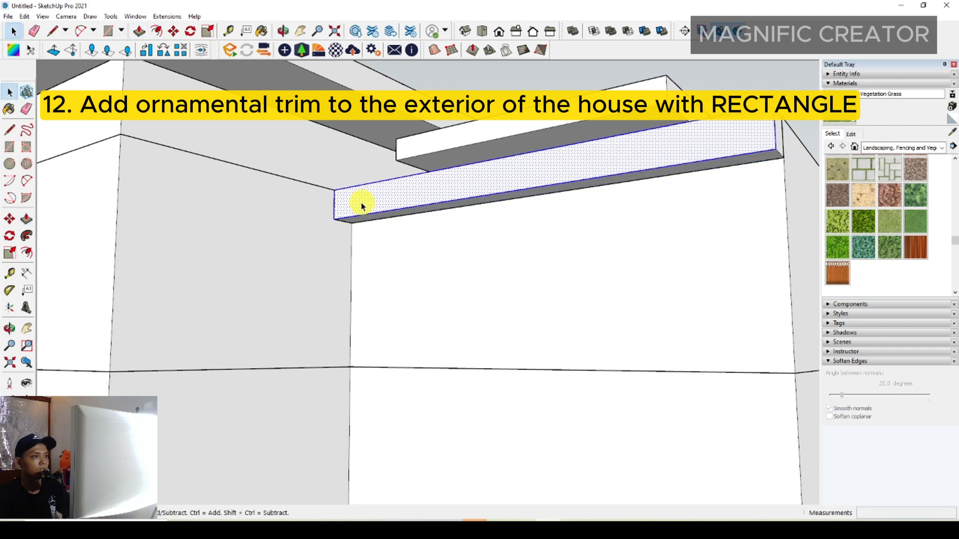
# - Split off the trim's inner end and Push/Pull it along the tower's side wall to about 270 mm past the front corner
pyautogui.rightClick(363, 204)
pyautogui.click(333, 204)
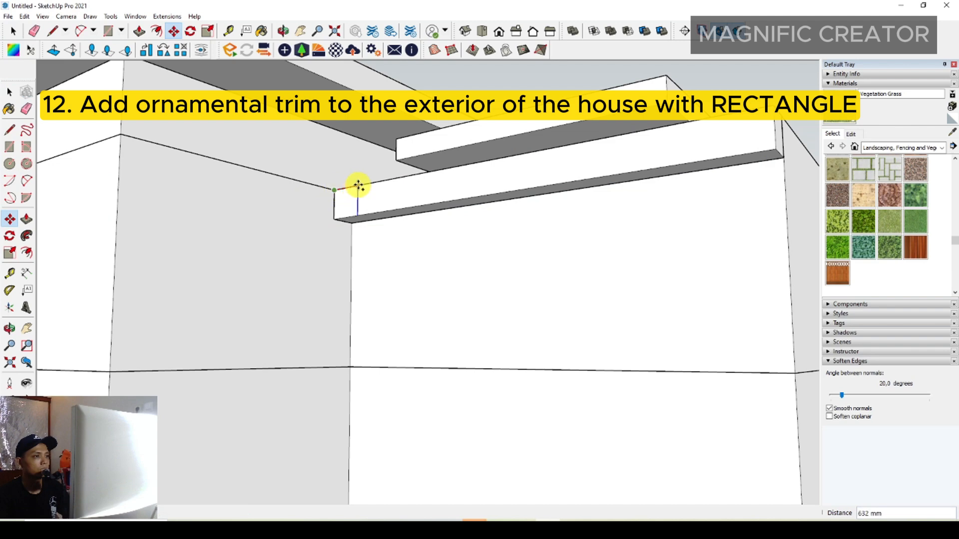
pyautogui.press('space')
pyautogui.scroll(-5, 360, 193)
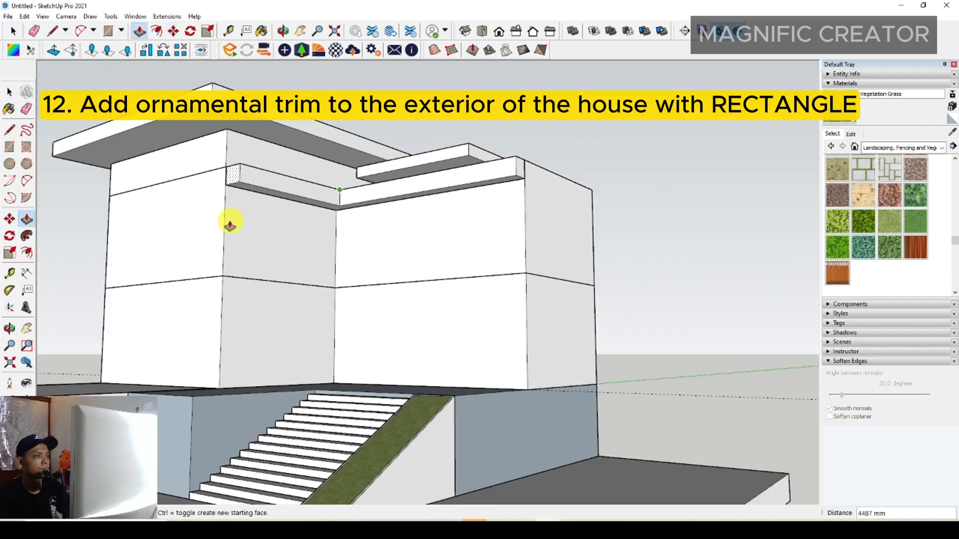
pyautogui.scroll(5, 232, 176)
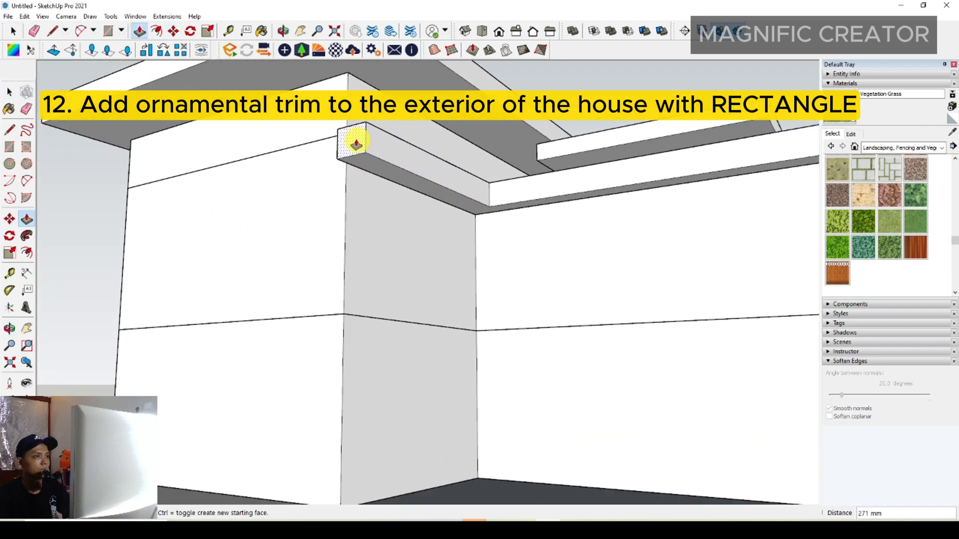
pyautogui.moveTo(344, 141); pyautogui.dragTo(579, 159, button='middle')
# - Split the trim's end at the tower corner and Push/Pull the piece along the full width of the tower's front wall
pyautogui.press('l')
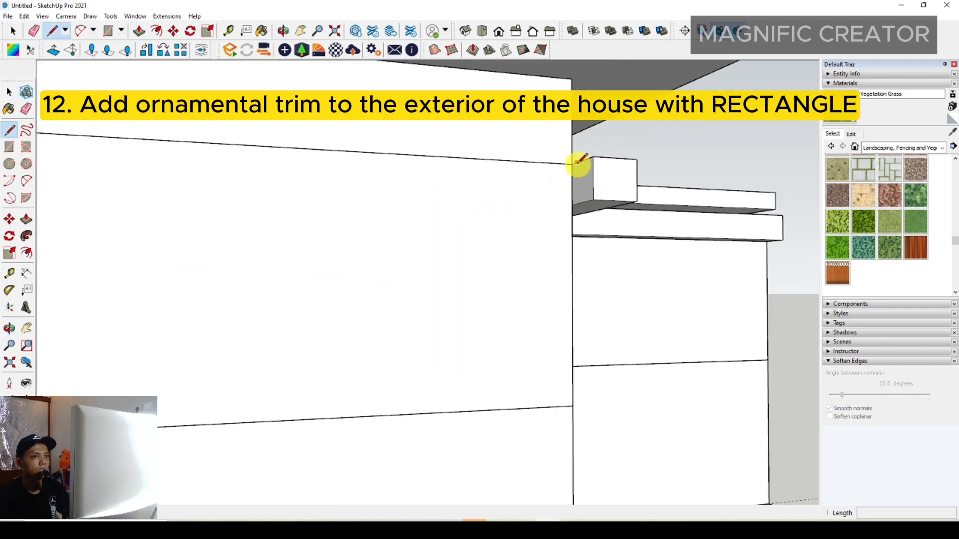
pyautogui.press('p')
pyautogui.click(577, 186)
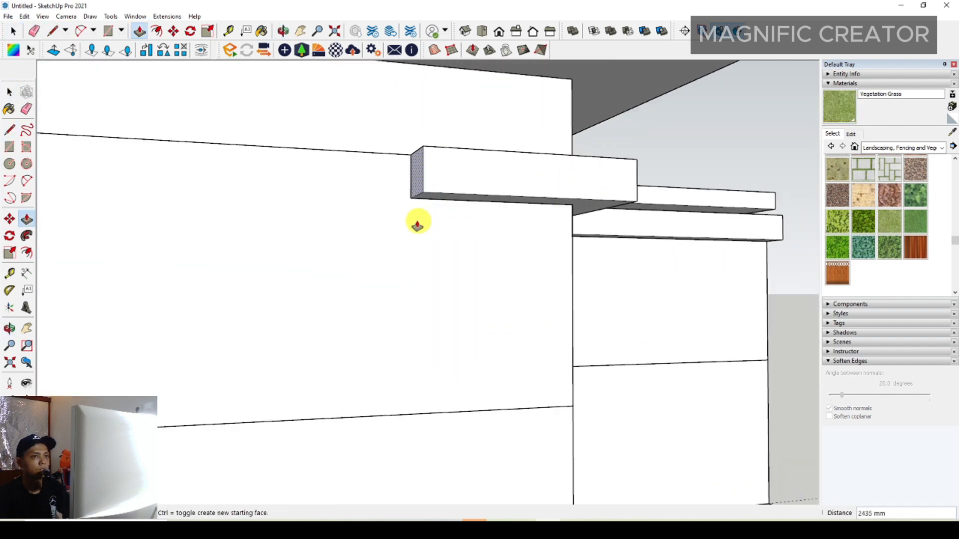
pyautogui.moveTo(417, 223); pyautogui.dragTo(268, 210, button='middle')
pyautogui.scroll(-6, 260, 209)
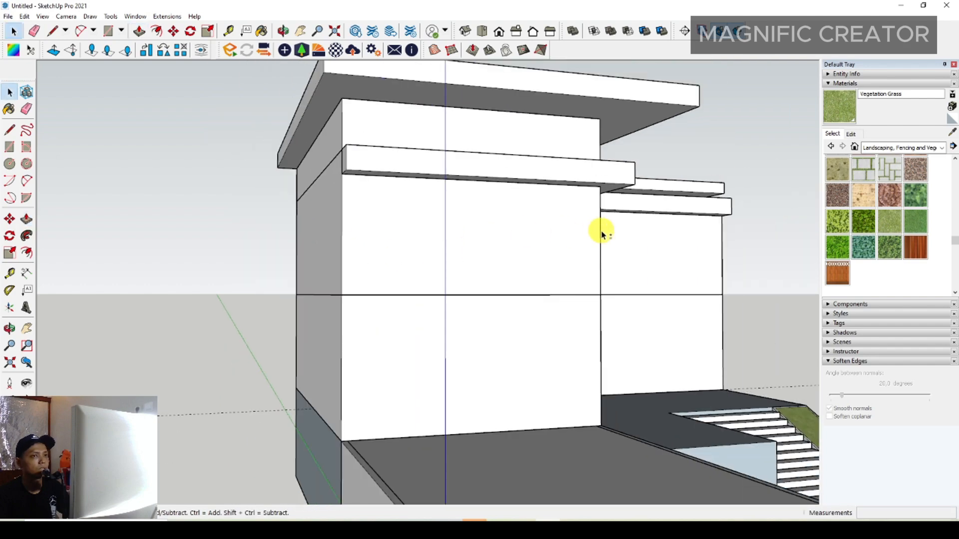
# - Group the trim band that wraps around the tower and the lower wing
pyautogui.moveTo(599, 231); pyautogui.dragTo(495, 214, button='middle')
pyautogui.moveTo(605, 242); pyautogui.dragTo(585, 304, button='middle')
pyautogui.press('space')
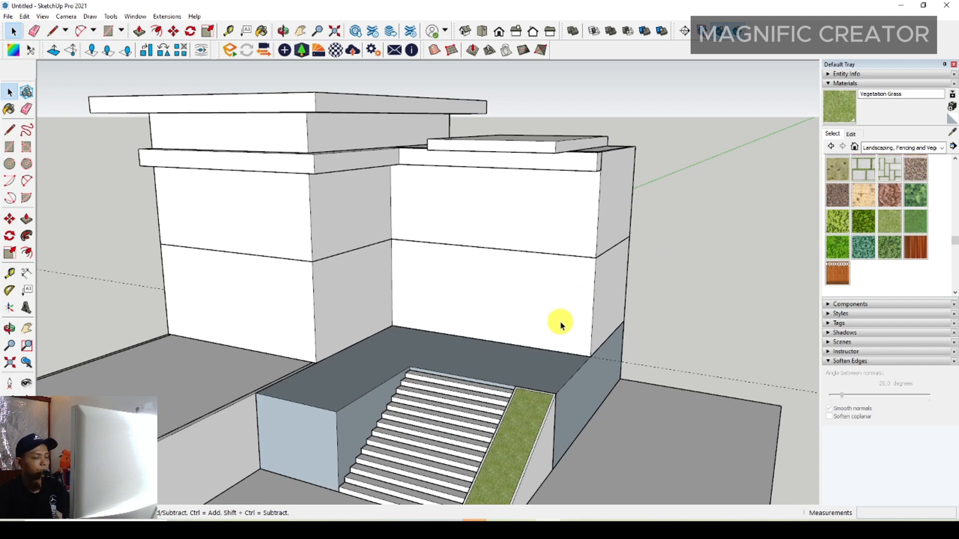
pyautogui.scroll(5, 558, 320)
pyautogui.tripleClick(579, 184)
pyautogui.rightClick(582, 182)
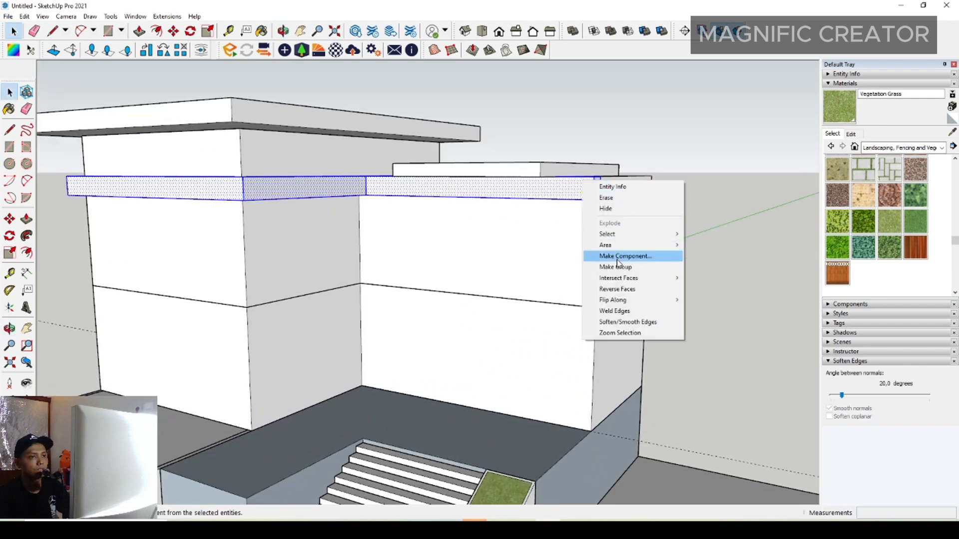
pyautogui.click(617, 267)
# - Draw a small rectangle on the terrace at the lower wing's outer front corner and Push/Pull it up to the wall's top as a column
pyautogui.moveTo(514, 272); pyautogui.dragTo(531, 385, button='middle')
pyautogui.scroll(4, 467, 438)
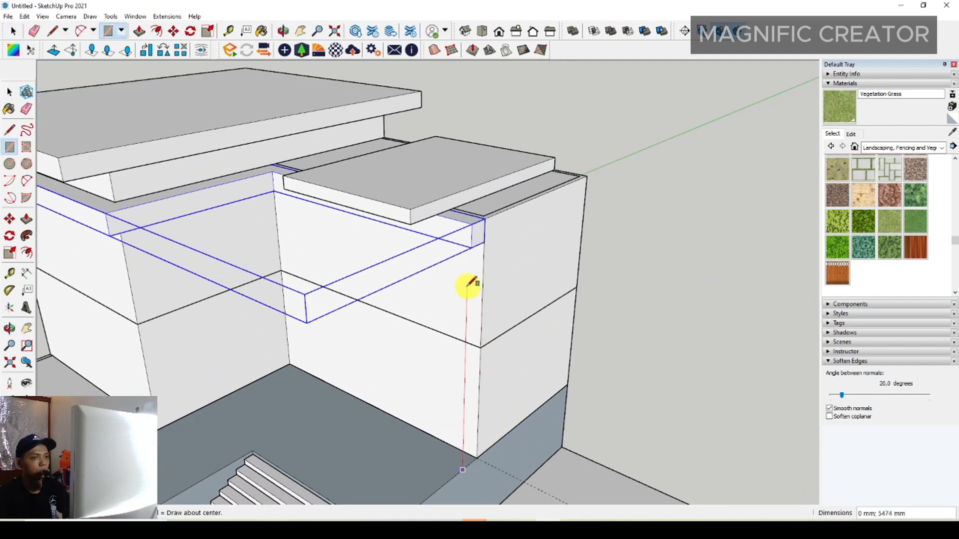
pyautogui.scroll(2, 467, 444)
pyautogui.click(467, 447)
pyautogui.press('space')
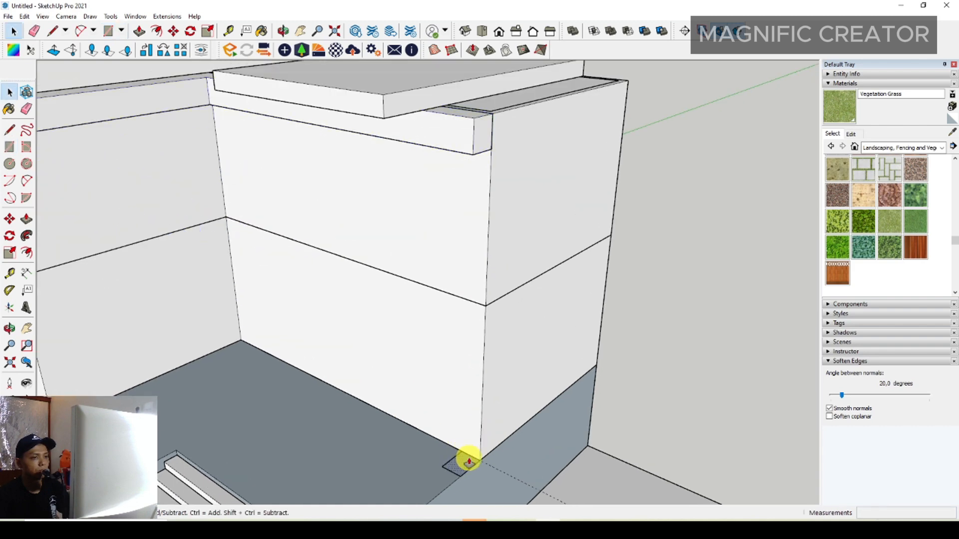
pyautogui.click(496, 118)
pyautogui.scroll(-2, 496, 118)
pyautogui.scroll(4, 490, 161)
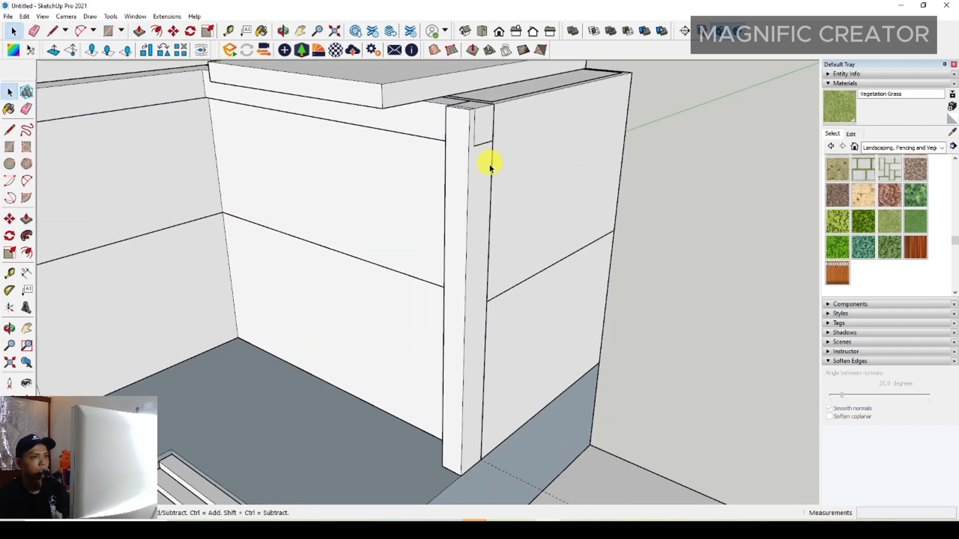
pyautogui.press('space')
# - Move the column's outer rear vertical edge toward the lower wing's front corner
pyautogui.moveTo(610, 166); pyautogui.dragTo(115, 297, button='middle')
pyautogui.scroll(2, 299, 195)
pyautogui.click(295, 190)
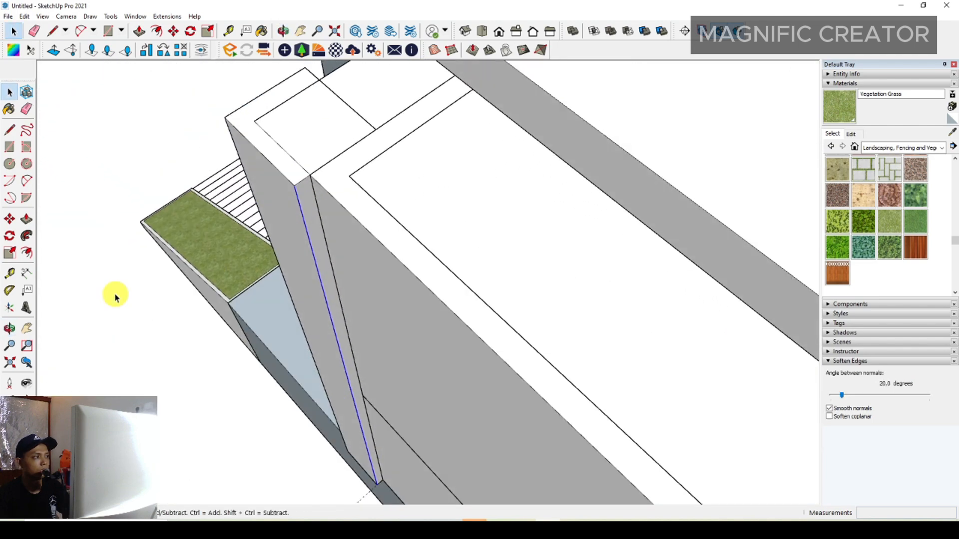
pyautogui.scroll(2, 318, 195)
pyautogui.click(289, 188)
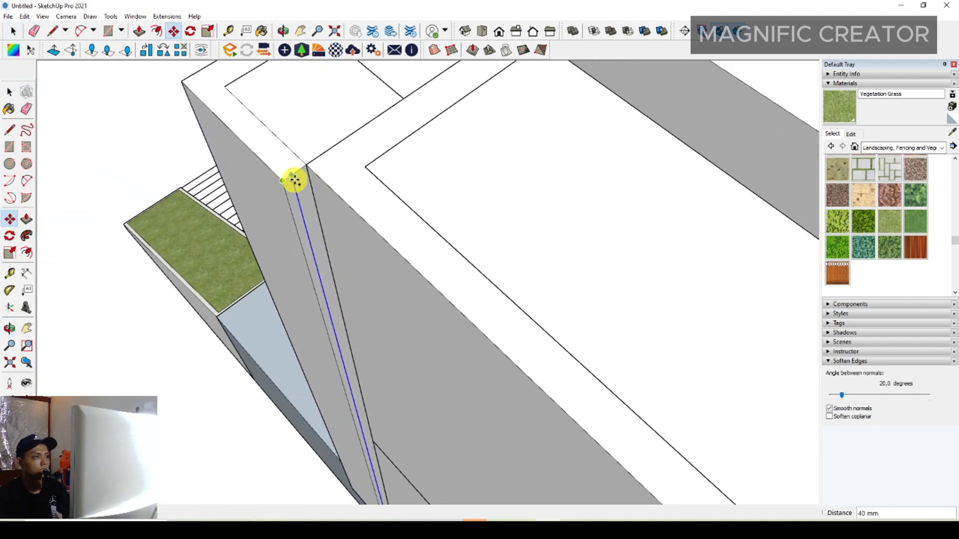
pyautogui.click(305, 169)
pyautogui.press('space')
# - Push/Pull the column's narrow rear face along the lower wing's side wall to the back corner
pyautogui.click(299, 177)
pyautogui.scroll(-3, 420, 304)
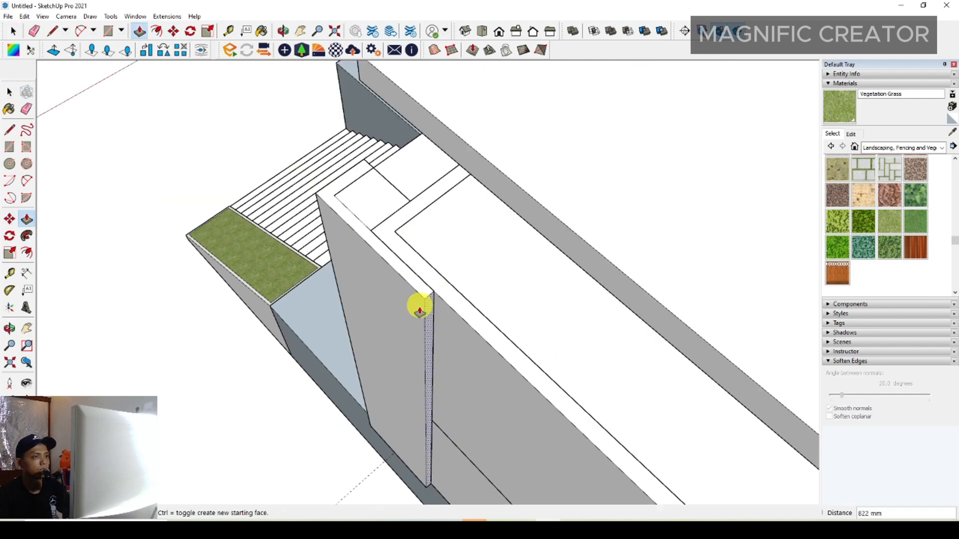
pyautogui.moveTo(420, 304); pyautogui.dragTo(636, 243, button='middle')
pyautogui.click(651, 243)
pyautogui.press('space')
pyautogui.scroll(-3, 483, 240)
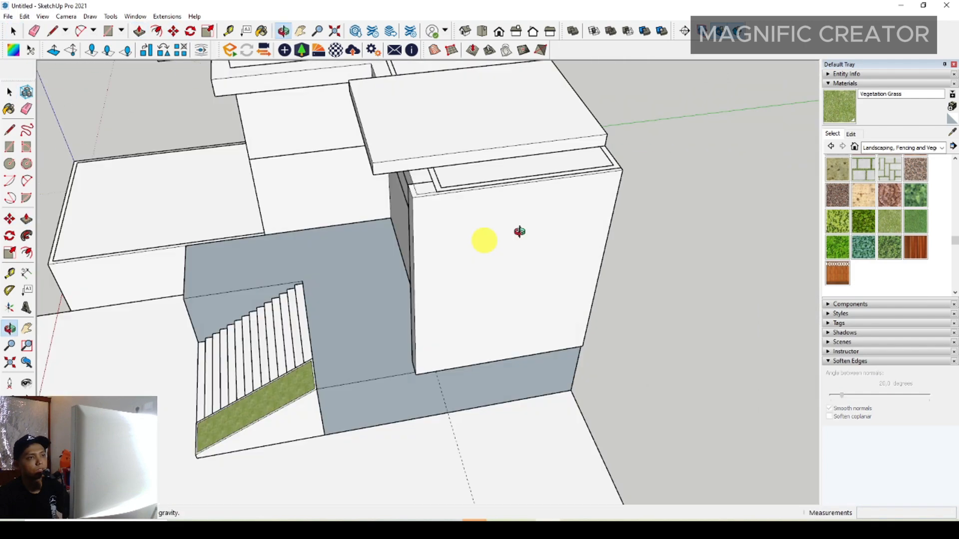
# - Group the corner column together with its side wall panel
pyautogui.moveTo(484, 240); pyautogui.dragTo(499, 208, button='middle')
pyautogui.rightClick(502, 207)
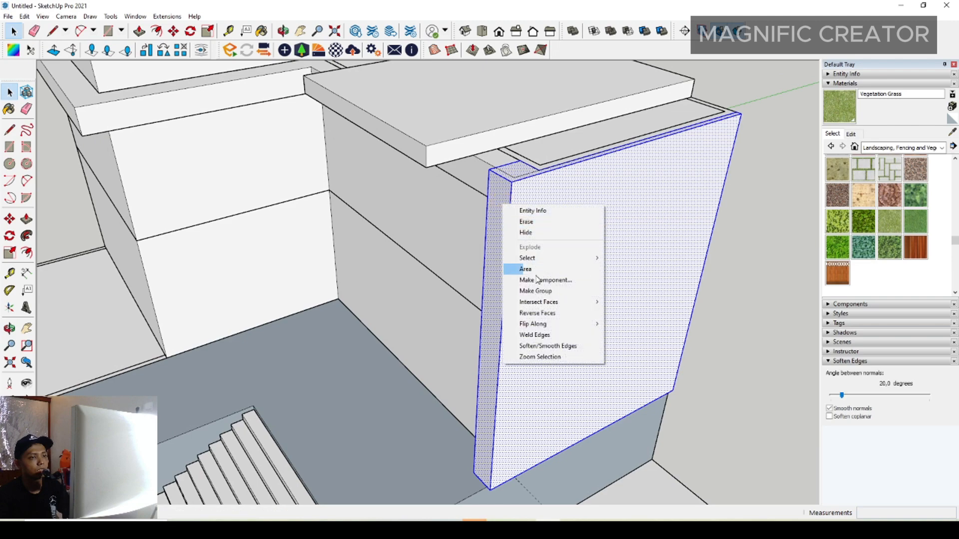
pyautogui.click(504, 288)
pyautogui.moveTo(499, 276); pyautogui.dragTo(685, 208, button='middle')
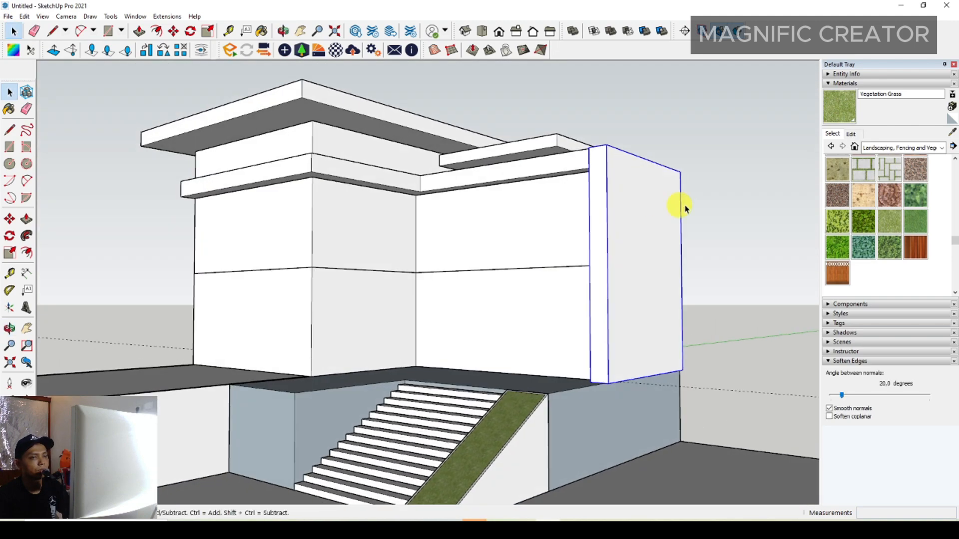
pyautogui.moveTo(591, 239); pyautogui.dragTo(554, 395, button='middle')
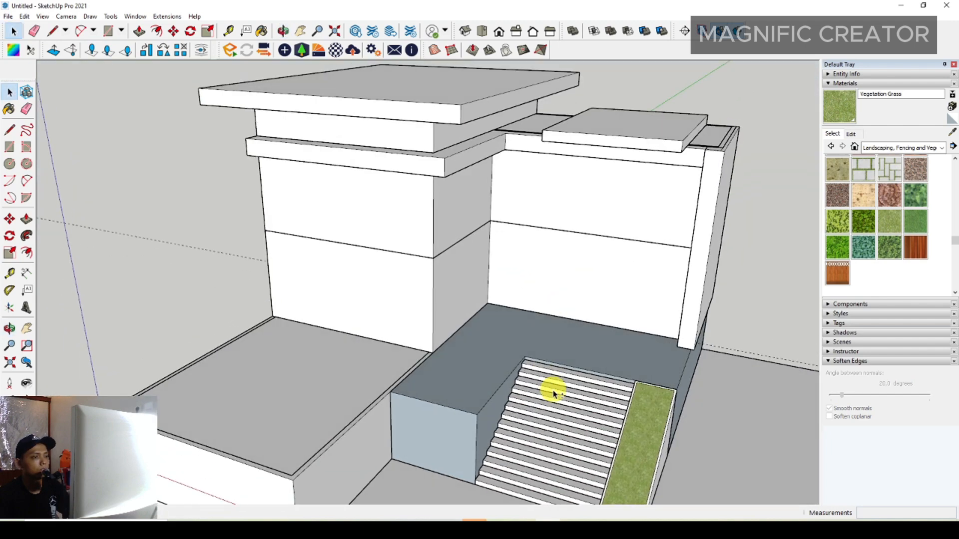
# - Draw a railing line along the middle of the parapet around the garage rooftop's three open sides, from house wall to house wall
pyautogui.moveTo(353, 400); pyautogui.dragTo(424, 261, button='middle')
pyautogui.scroll(5, 424, 261)
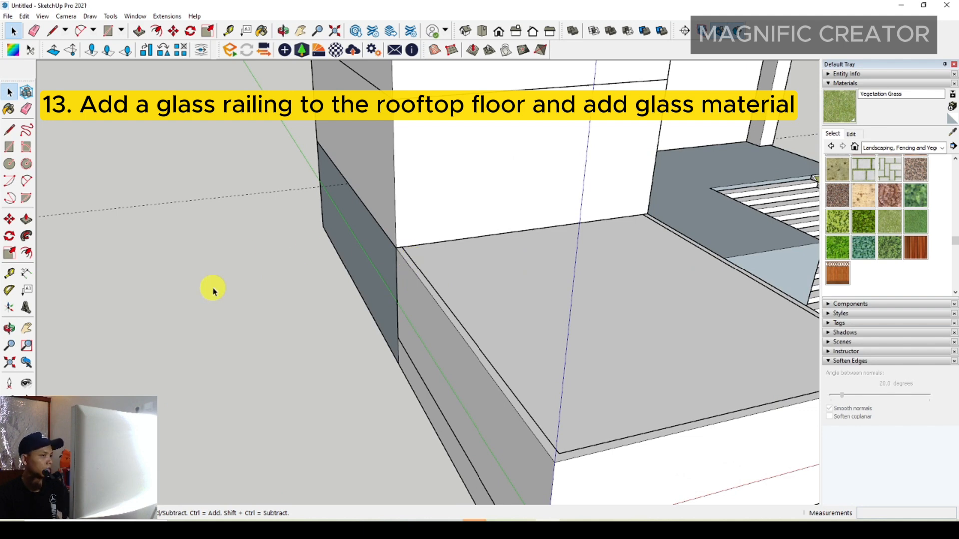
pyautogui.click(10, 132)
pyautogui.scroll(6, 452, 254)
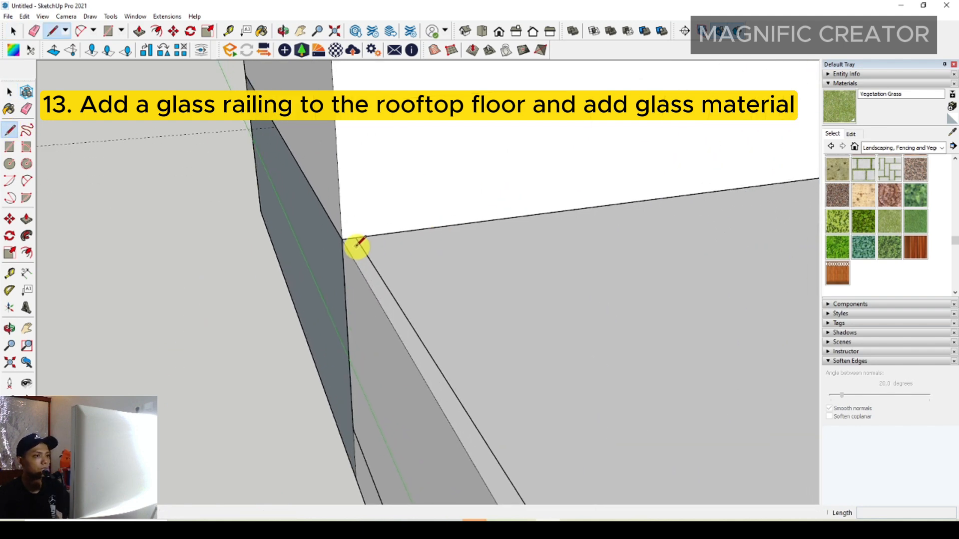
pyautogui.click(343, 239)
pyautogui.scroll(-3, 387, 292)
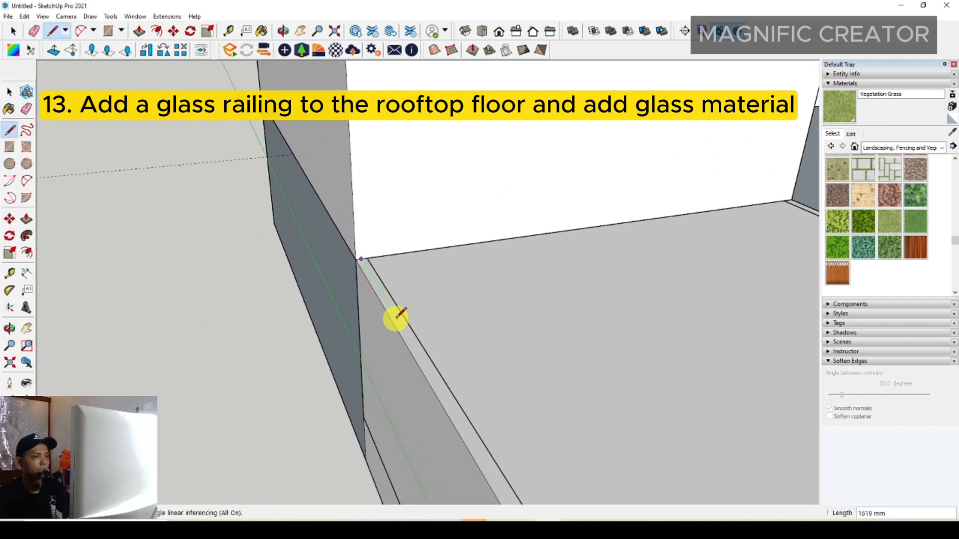
pyautogui.keyDown('shift'); pyautogui.moveTo(474, 439); pyautogui.dragTo(359, 295, button='middle'); pyautogui.keyUp('shift')
pyautogui.keyDown('shift'); pyautogui.moveTo(465, 482); pyautogui.dragTo(374, 362, button='middle'); pyautogui.keyUp('shift')
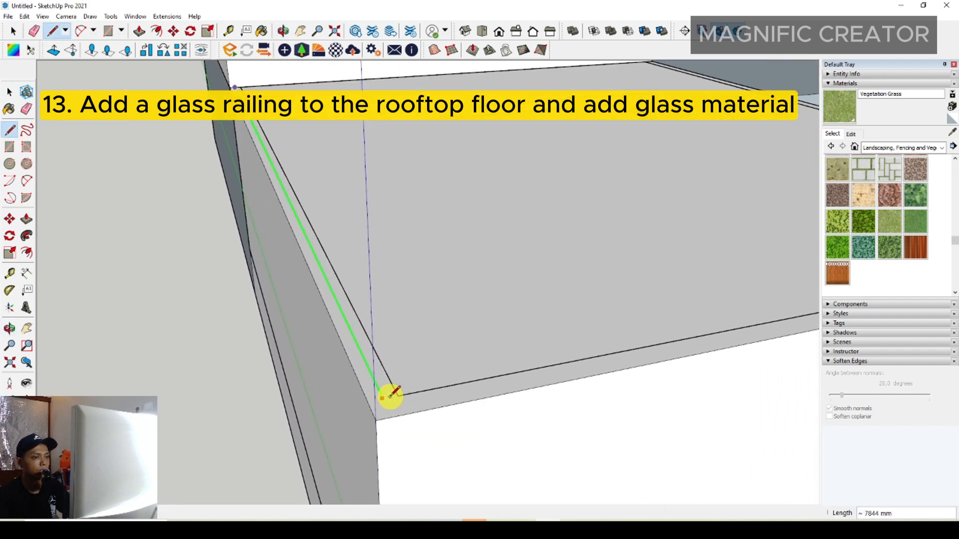
pyautogui.keyDown('shift'); pyautogui.moveTo(699, 342); pyautogui.dragTo(100, 423, button='middle'); pyautogui.keyUp('shift')
pyautogui.scroll(4, 574, 330)
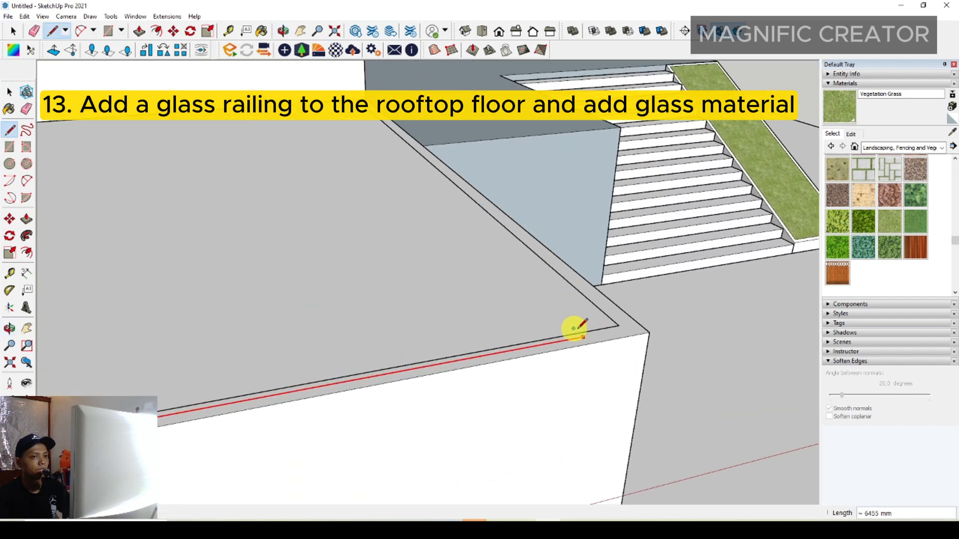
pyautogui.scroll(-4, 535, 235)
pyautogui.moveTo(535, 235); pyautogui.dragTo(420, 155, button='middle')
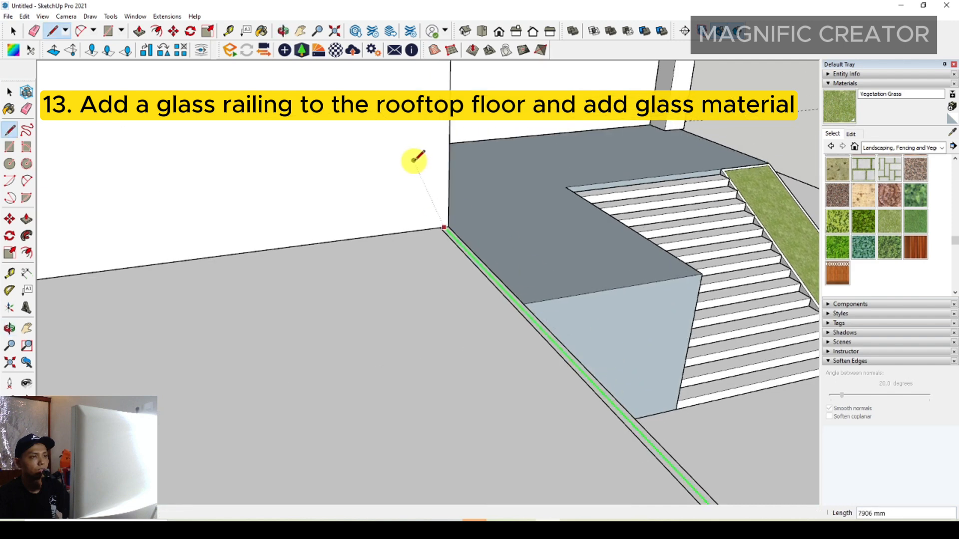
pyautogui.press('space')
# - Offset the railing line inward by about 25 mm on the rooftop parapet
pyautogui.scroll(4, 449, 240)
pyautogui.scroll(2, 447, 239)
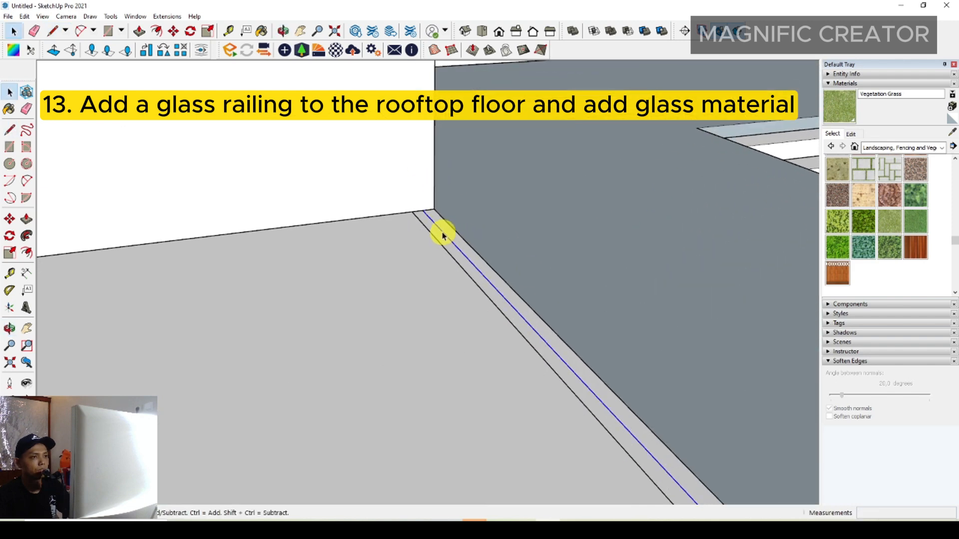
pyautogui.scroll(1, 436, 261)
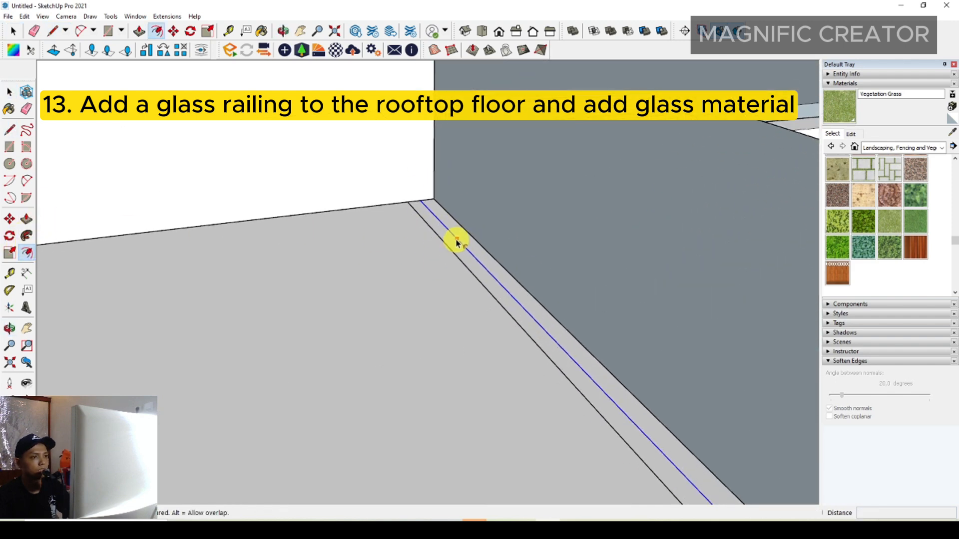
pyautogui.click(453, 243)
pyautogui.press('space')
pyautogui.scroll(3, 424, 201)
# - Close both open ends of the railing outline with short lines where it meets the house wall
pyautogui.press('l')
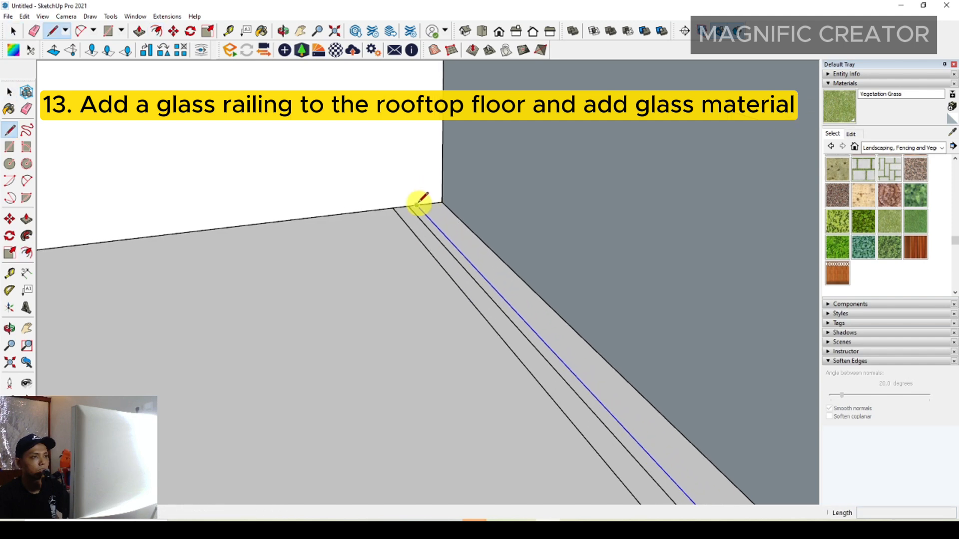
pyautogui.press('space')
pyautogui.scroll(-5, 473, 188)
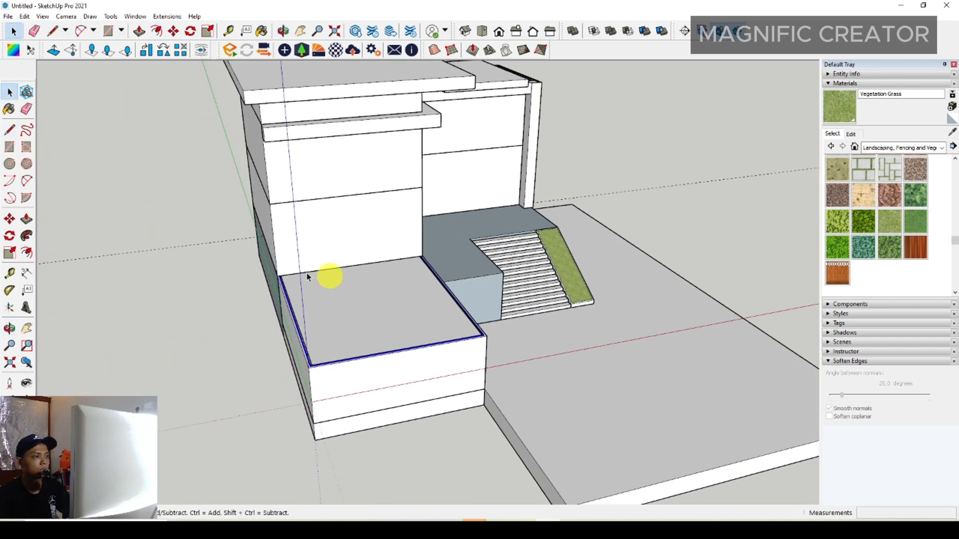
pyautogui.scroll(6, 331, 274)
pyautogui.moveTo(287, 280); pyautogui.dragTo(286, 410, button='middle')
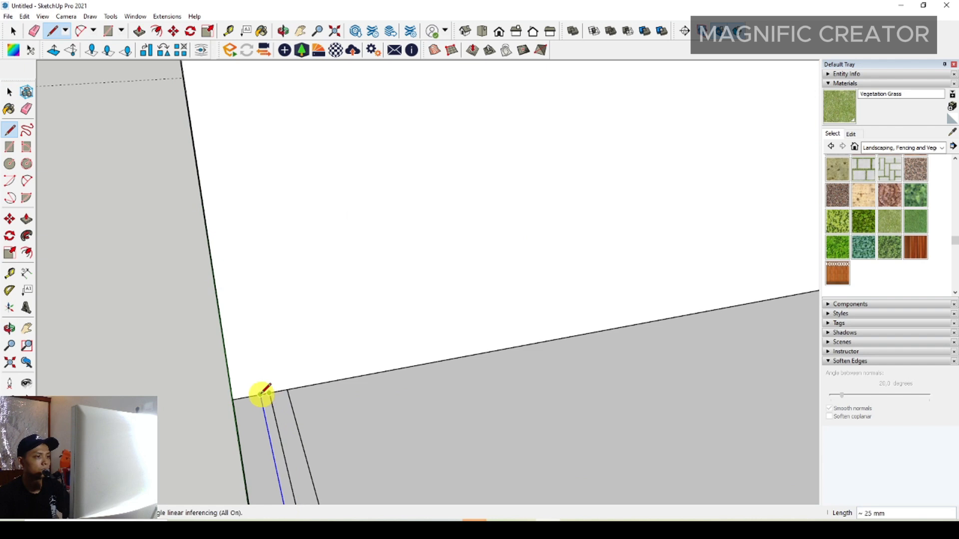
pyautogui.click(264, 392)
pyautogui.press('space')
# - Push/Pull the thin railing strip up 1000 mm
pyautogui.click(267, 404)
pyautogui.click(270, 398)
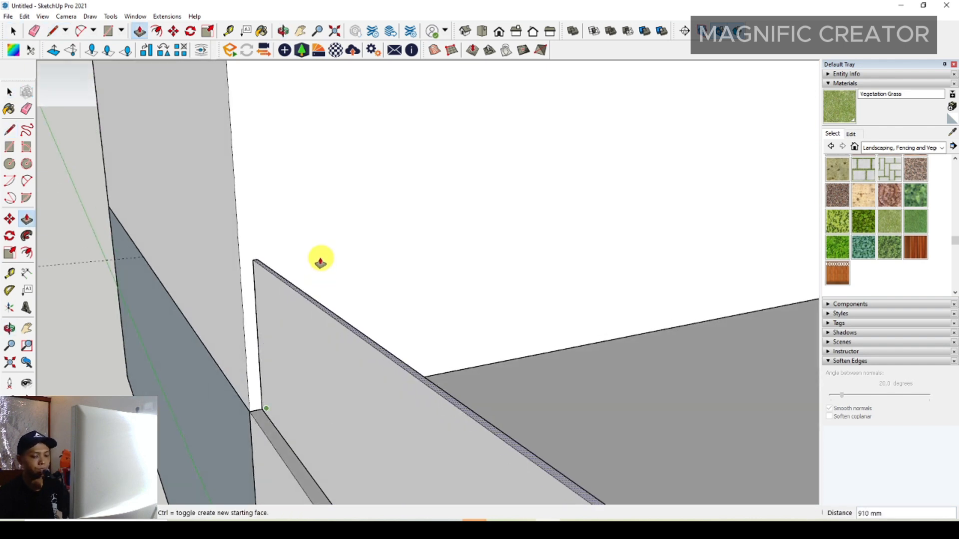
pyautogui.press('Return')
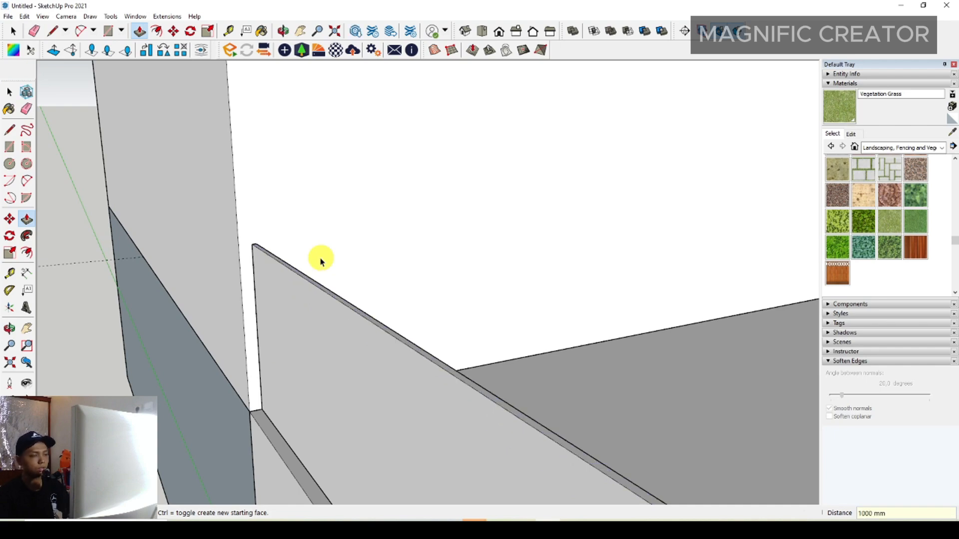
pyautogui.press('space')
# - Select the entire rooftop railing and make it a group
pyautogui.scroll(-9, 296, 148)
pyautogui.scroll(4, 396, 155)
pyautogui.keyDown('shift'); pyautogui.moveTo(396, 155); pyautogui.dragTo(261, 228, button='middle'); pyautogui.keyUp('shift')
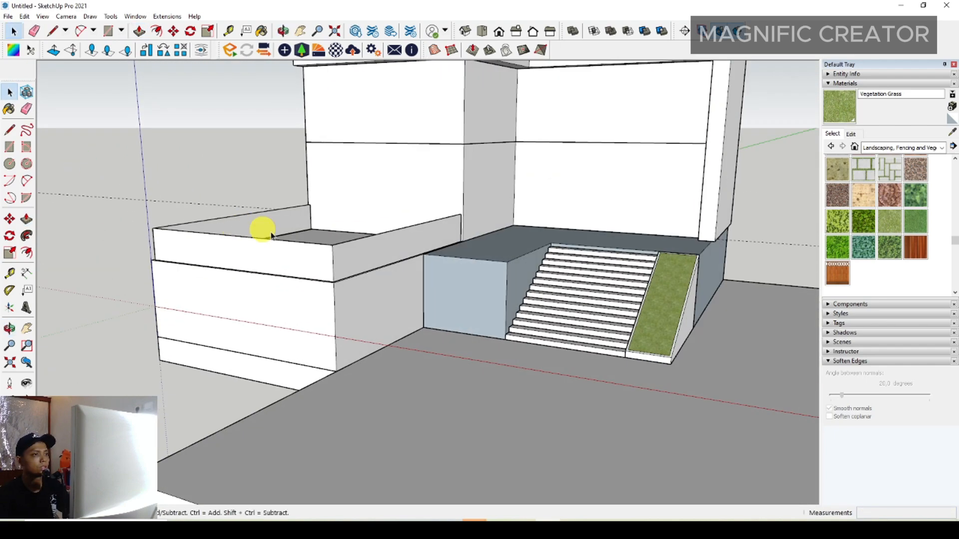
pyautogui.scroll(4, 360, 235)
pyautogui.click(359, 235)
pyautogui.rightClick(359, 235)
pyautogui.scroll(-5, 392, 314)
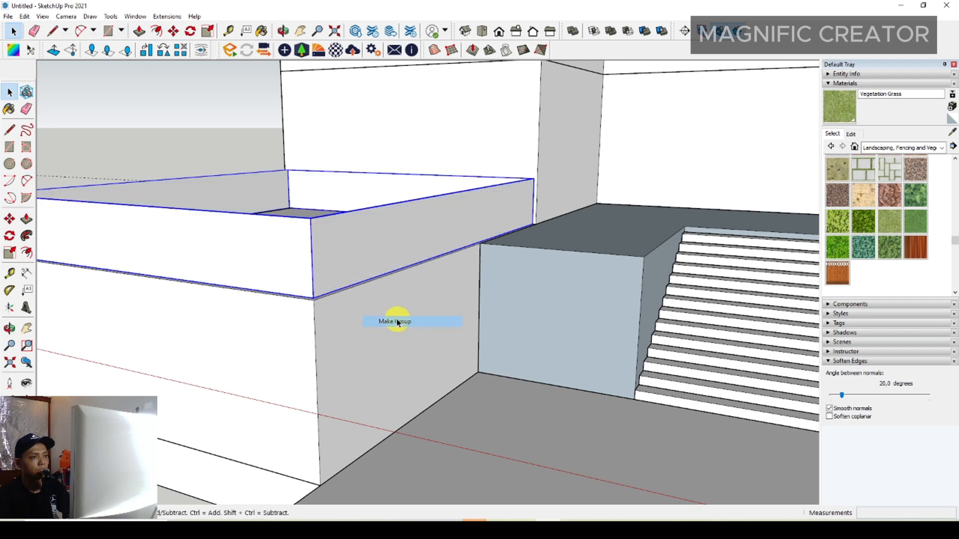
# - Paint the rooftop railing with Translucent Glass Blue from the Glass and Mirrors materials
pyautogui.click(941, 148)
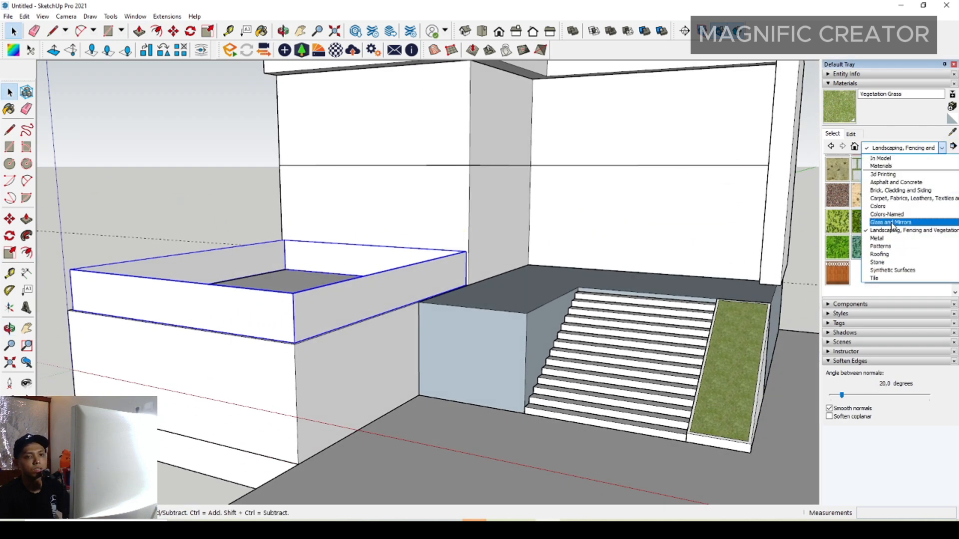
pyautogui.click(892, 223)
pyautogui.click(921, 176)
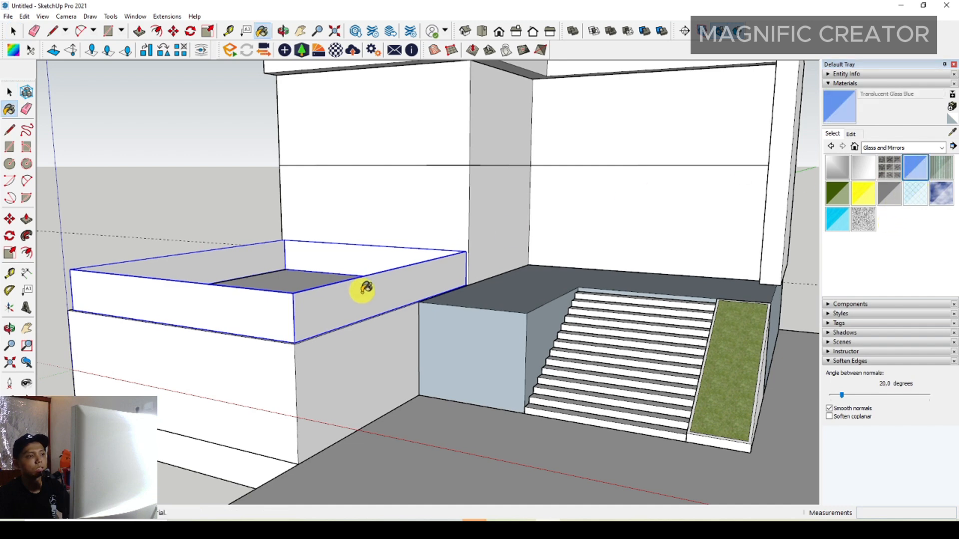
pyautogui.click(364, 287)
# - Set the railing's glass material to 19 opacity and a paler blue colour
pyautogui.click(850, 134)
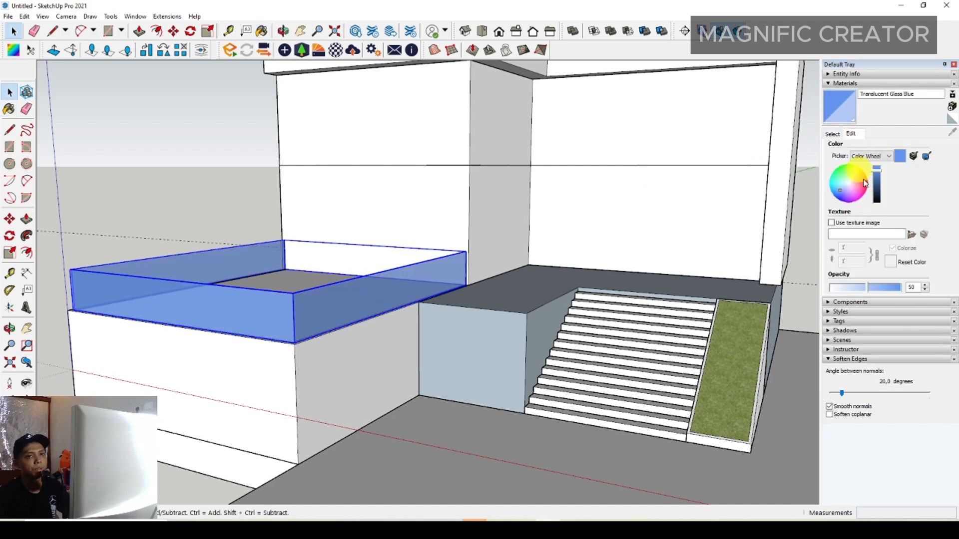
pyautogui.click(850, 289)
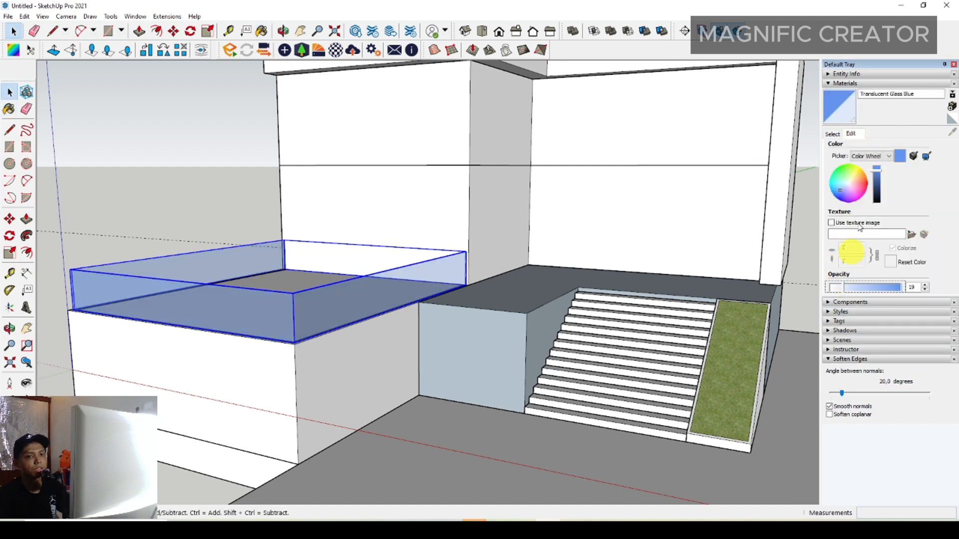
pyautogui.click(845, 191)
pyautogui.moveTo(511, 313); pyautogui.dragTo(436, 269, button='middle')
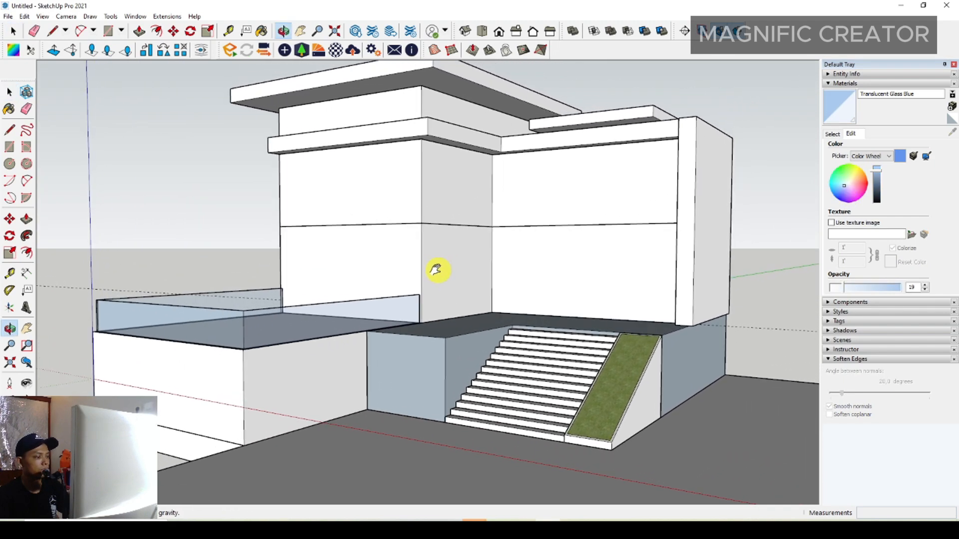
# - Draw a rectangle of about 3450 by 2540 mm on the terrace top, in the projecting corner beside the staircase
pyautogui.scroll(6, 465, 325)
pyautogui.moveTo(440, 391); pyautogui.dragTo(438, 337, button='middle')
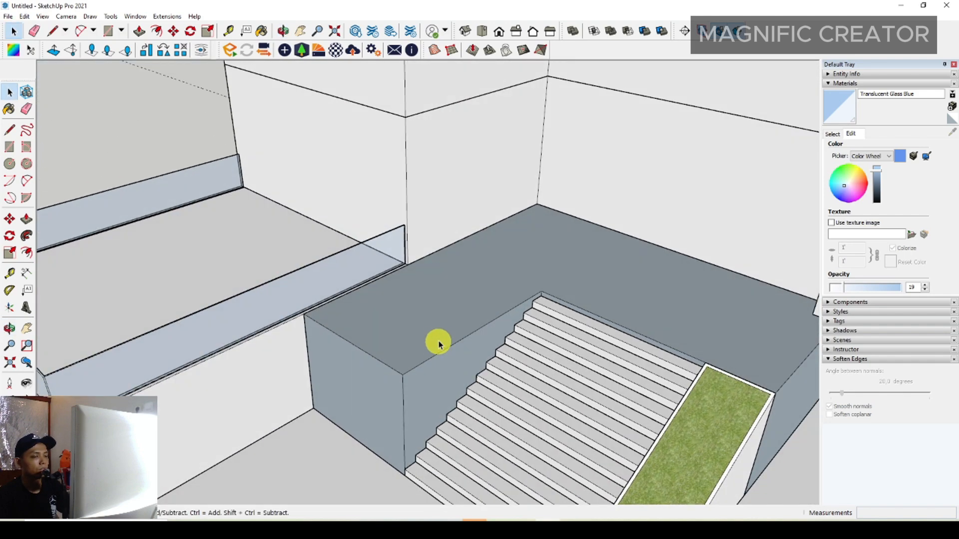
pyautogui.tripleClick(439, 338)
pyautogui.scroll(2, 394, 341)
pyautogui.press('r')
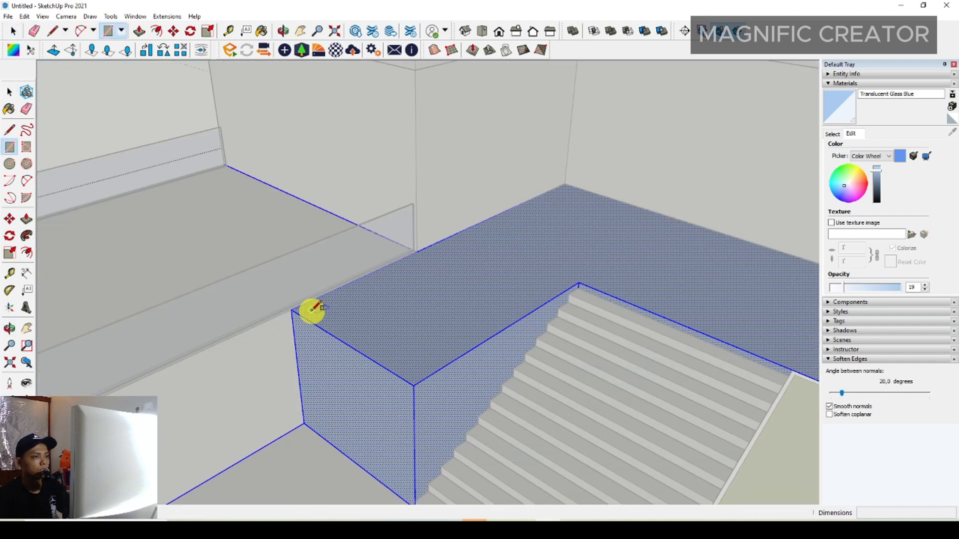
pyautogui.scroll(2, 552, 276)
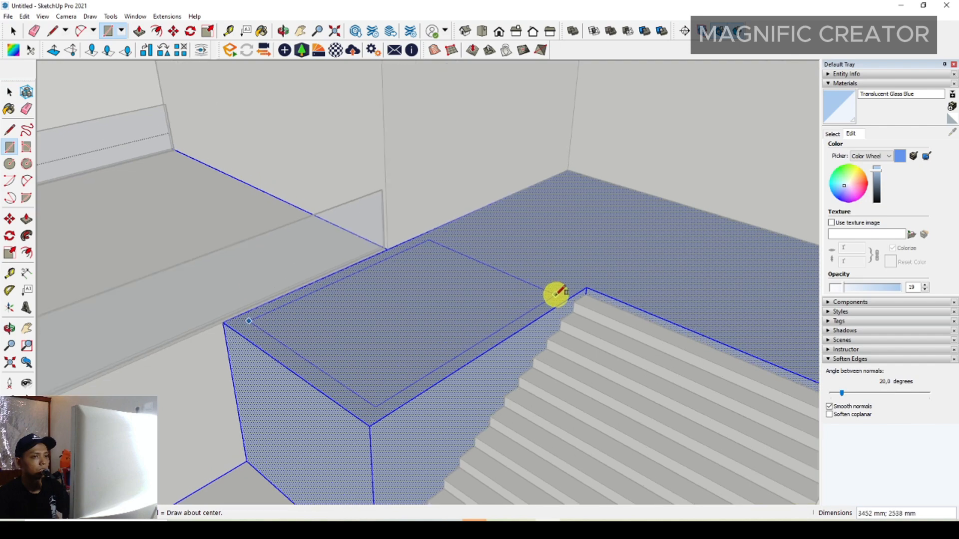
pyautogui.click(555, 298)
pyautogui.press('space')
# - Sample the Vegetation Grass material from the slope and paint the new terrace rectangle with it
pyautogui.click(463, 321)
pyautogui.scroll(-3, 481, 333)
pyautogui.moveTo(481, 333); pyautogui.dragTo(471, 352, button='middle')
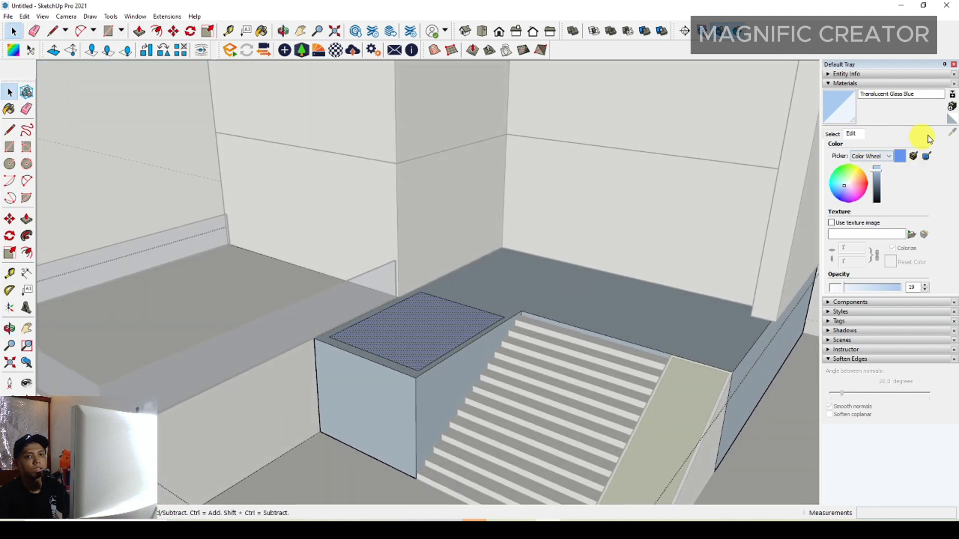
pyautogui.click(833, 134)
pyautogui.scroll(-1, 709, 385)
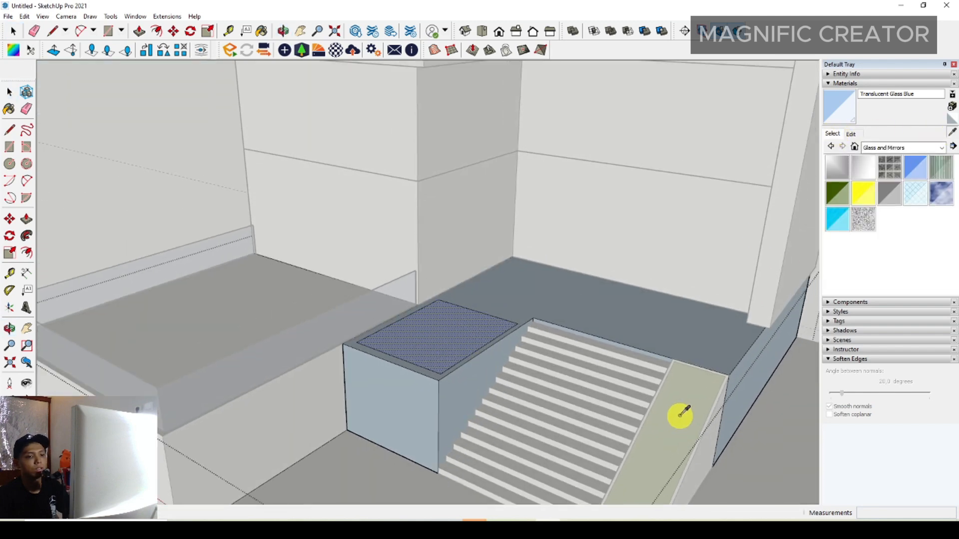
pyautogui.click(679, 416)
pyautogui.scroll(2, 454, 345)
pyautogui.click(447, 340)
pyautogui.press('space')
pyautogui.scroll(-1, 438, 338)
pyautogui.scroll(-3, 438, 339)
pyautogui.moveTo(438, 338); pyautogui.dragTo(464, 302, button='middle')
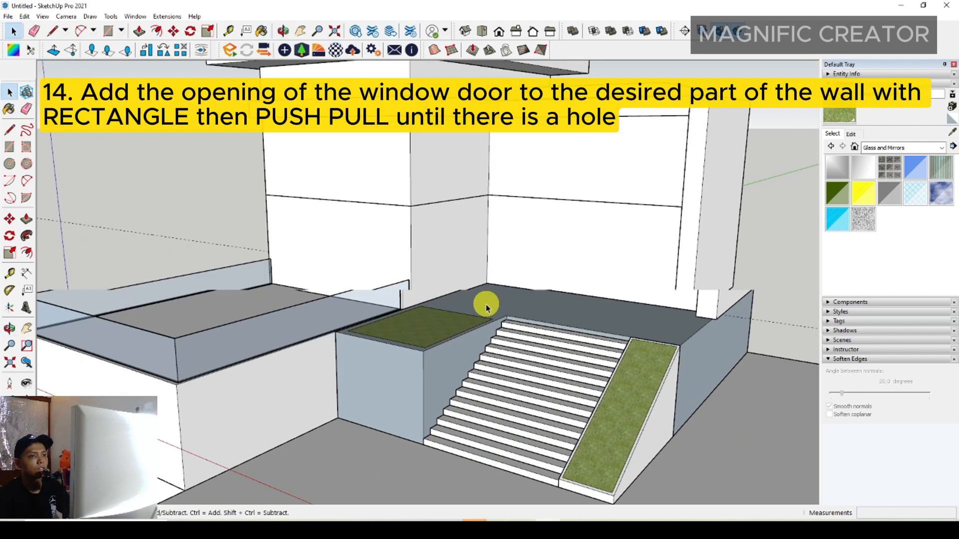
# - Draw a window rectangle of about 6140 by 1130 mm on the front wall of the top floor, up to its upper edge
pyautogui.moveTo(488, 306); pyautogui.dragTo(375, 311, button='middle')
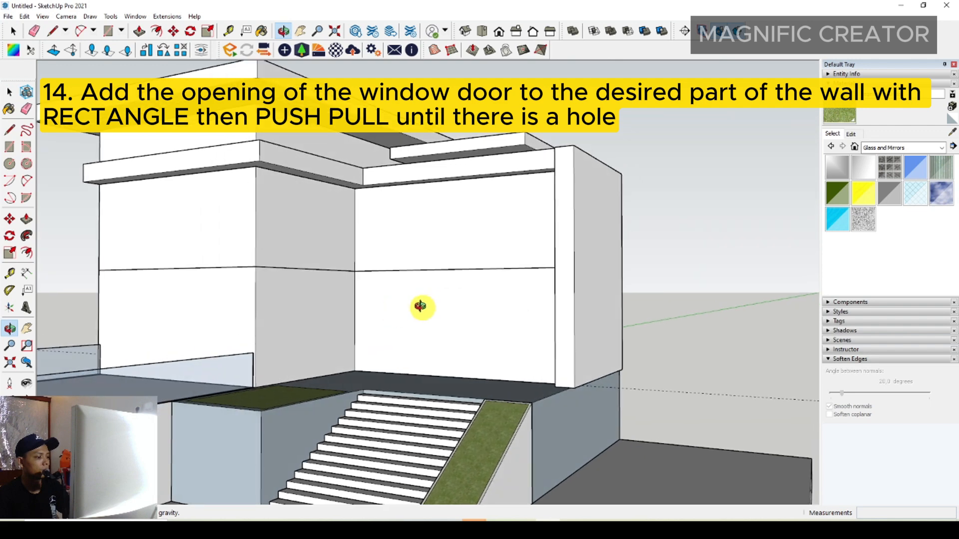
pyautogui.scroll(2, 385, 246)
pyautogui.scroll(3, 439, 180)
pyautogui.scroll(3, 468, 206)
pyautogui.press('space')
pyautogui.scroll(-4, 494, 239)
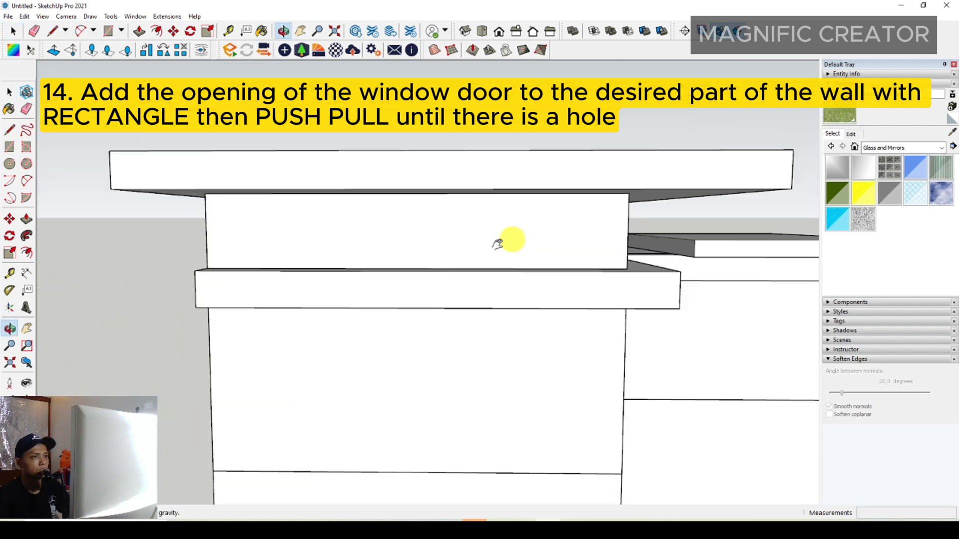
pyautogui.click(516, 257)
pyautogui.scroll(2, 565, 255)
pyautogui.moveTo(565, 255); pyautogui.dragTo(562, 270, button='middle')
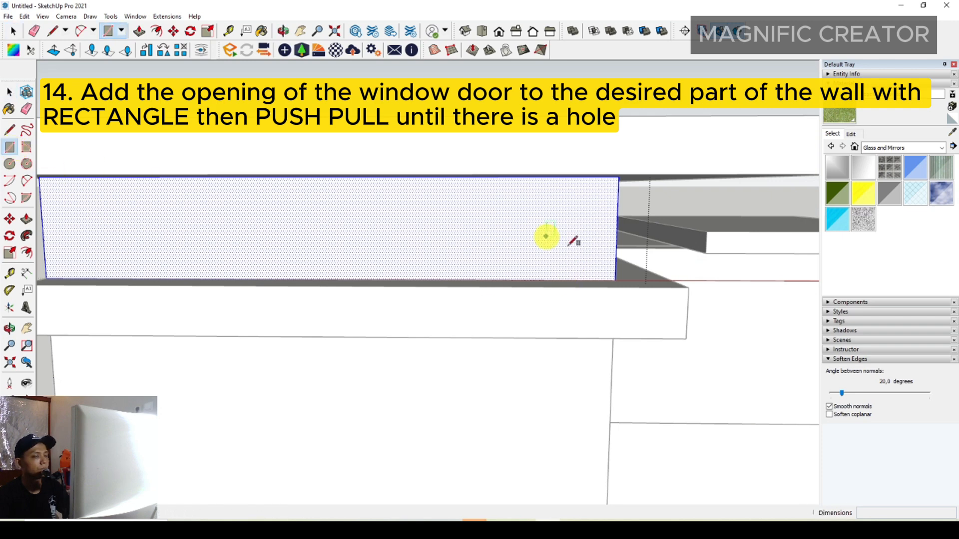
pyautogui.scroll(2, 568, 271)
pyautogui.scroll(-3, 450, 248)
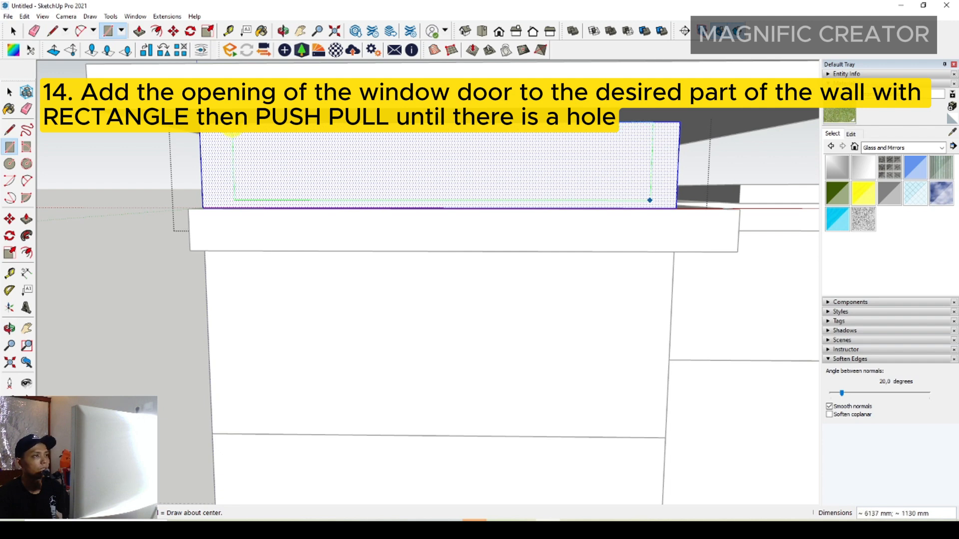
pyautogui.click(228, 123)
pyautogui.press('space')
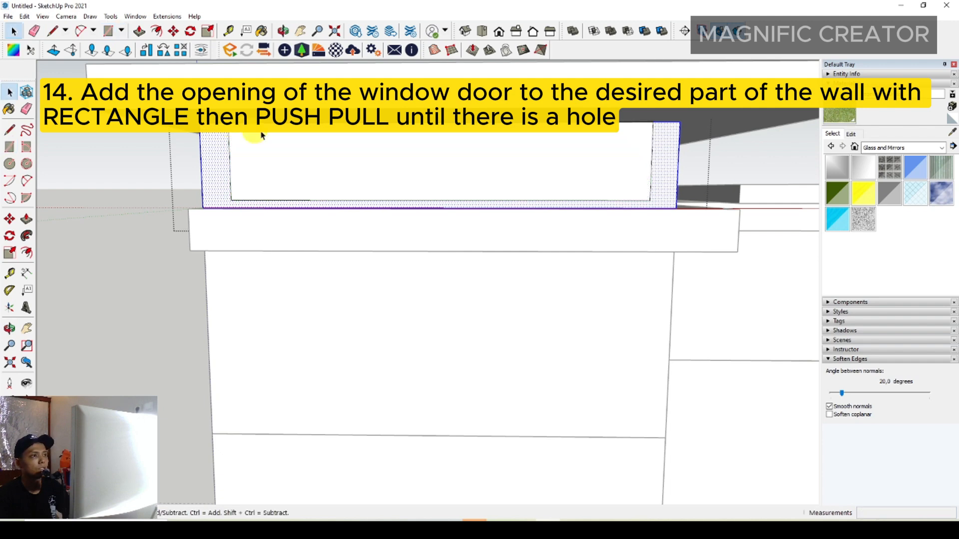
# - Push/Pull the front window rectangle of the top floor through the wall to cut an opening, and close the group
pyautogui.moveTo(589, 155); pyautogui.dragTo(443, 163, button='middle')
pyautogui.click(299, 172)
pyautogui.press('p')
pyautogui.click(294, 173)
pyautogui.click(384, 190)
pyautogui.press('space')
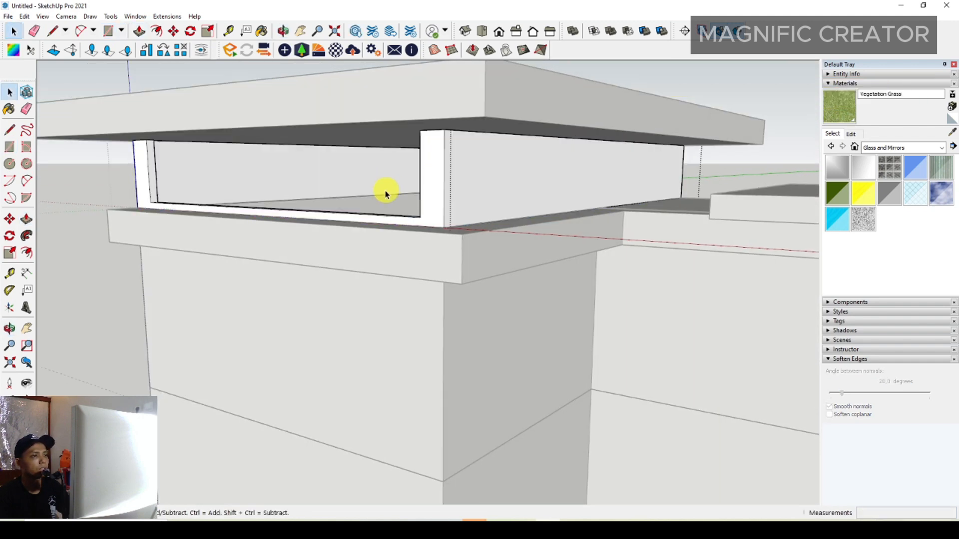
pyautogui.scroll(-4, 385, 193)
pyautogui.click(667, 126)
# - Draw a window rectangle on the adjacent side wall of the top floor, leaving a corner pillar and a low sill
pyautogui.moveTo(520, 260); pyautogui.dragTo(485, 258, button='middle')
pyautogui.scroll(4, 444, 180)
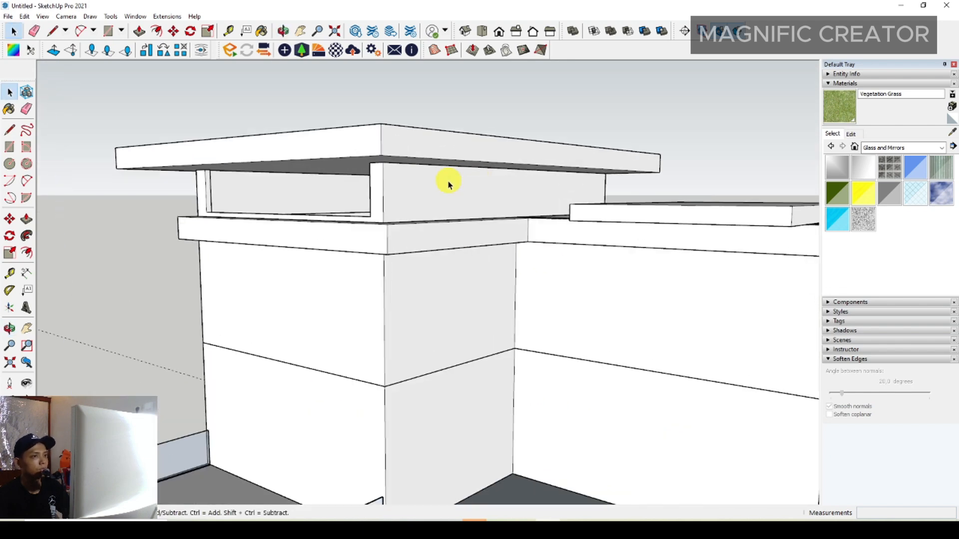
pyautogui.moveTo(445, 179); pyautogui.dragTo(456, 197, button='middle')
pyautogui.scroll(2, 448, 186)
pyautogui.click(439, 184)
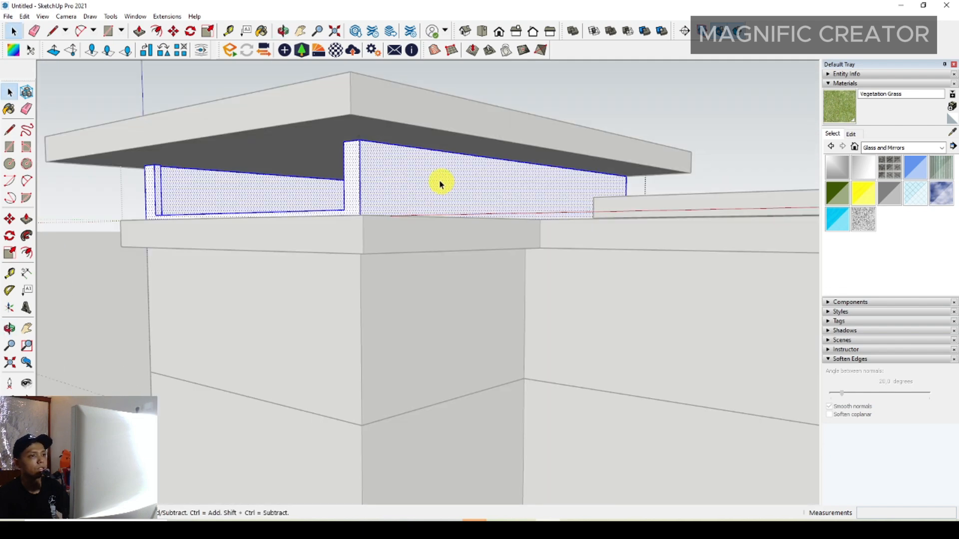
pyautogui.click(391, 143)
pyautogui.moveTo(391, 143); pyautogui.dragTo(585, 231, button='middle')
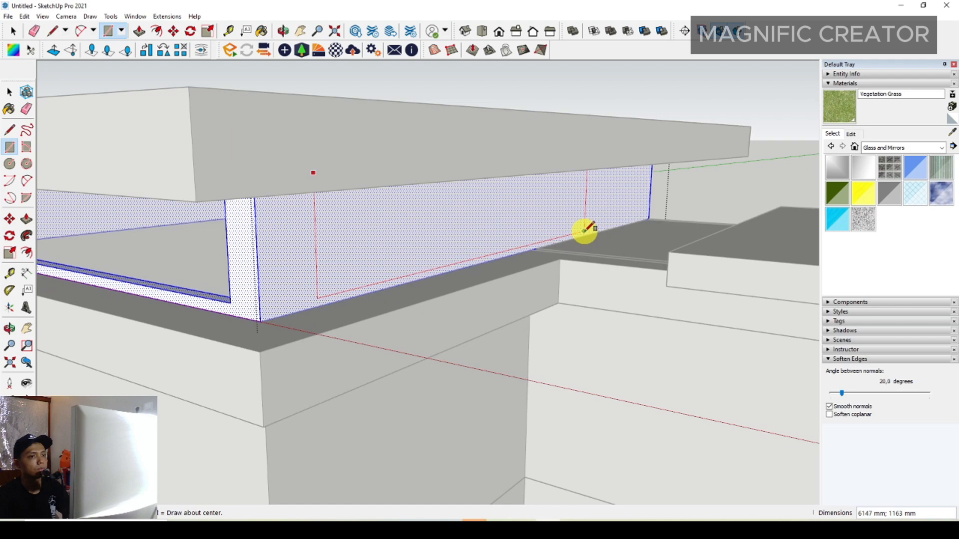
pyautogui.click(633, 218)
pyautogui.press('space')
# - Push/Pull the side window rectangle through the top-floor wall to cut an opening, and close the group
pyautogui.click(508, 229)
pyautogui.press('p')
pyautogui.click(494, 230)
pyautogui.click(425, 239)
pyautogui.press('space')
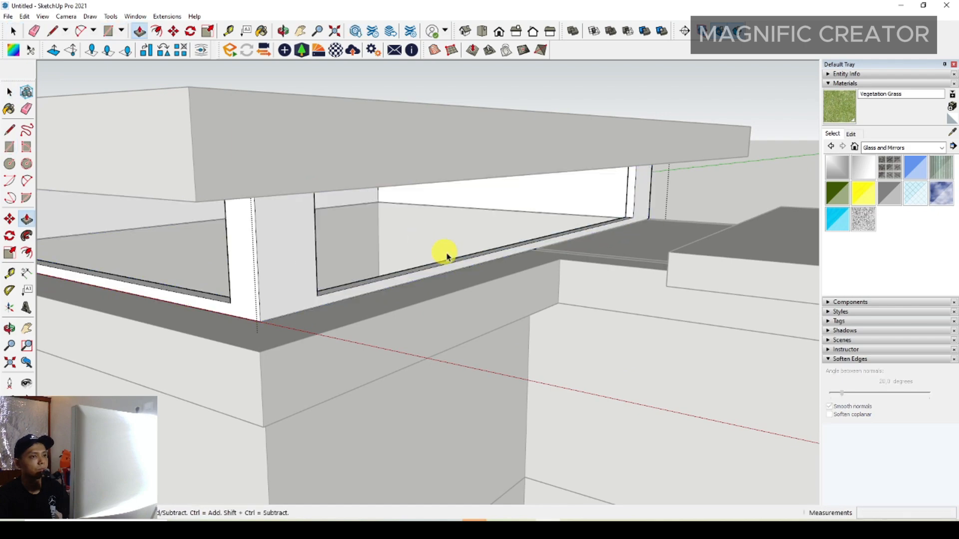
pyautogui.scroll(-5, 447, 256)
pyautogui.click(630, 177)
# - Draw a door rectangle about 2540 mm high from the floor line on the lower-storey wall behind the glass-railed garage roof
pyautogui.scroll(3, 481, 384)
pyautogui.moveTo(462, 306); pyautogui.dragTo(469, 239, button='middle')
pyautogui.moveTo(418, 275); pyautogui.dragTo(454, 349, button='middle')
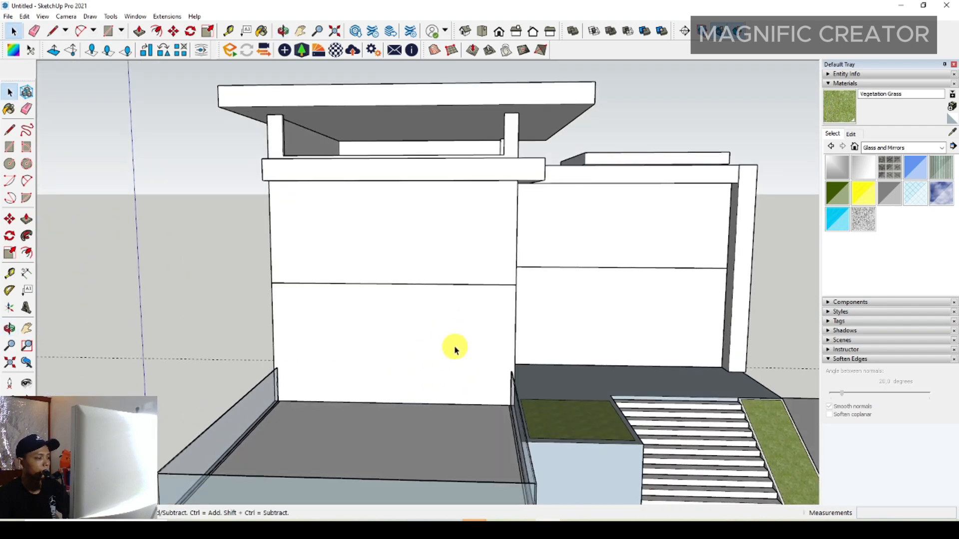
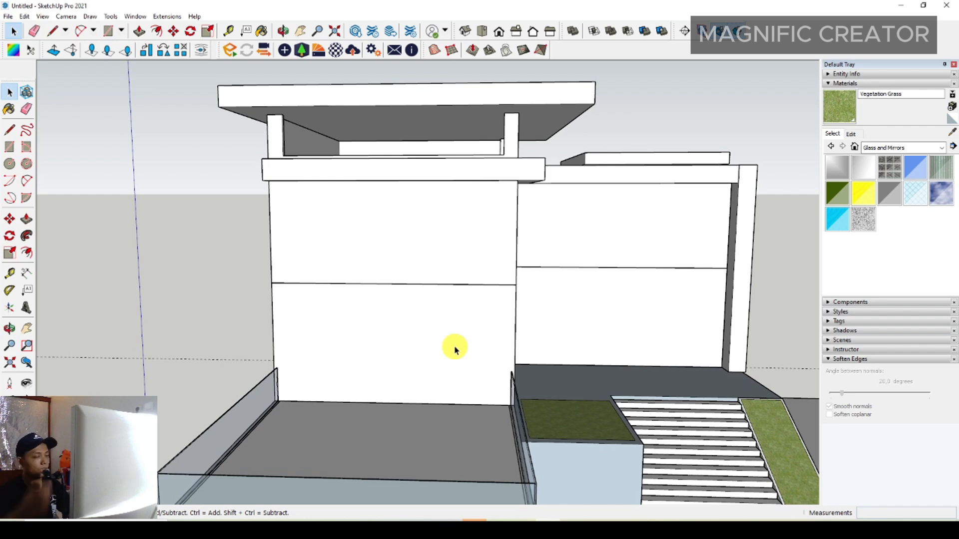
pyautogui.moveTo(446, 357); pyautogui.dragTo(338, 321, button='middle')
pyautogui.click(332, 321)
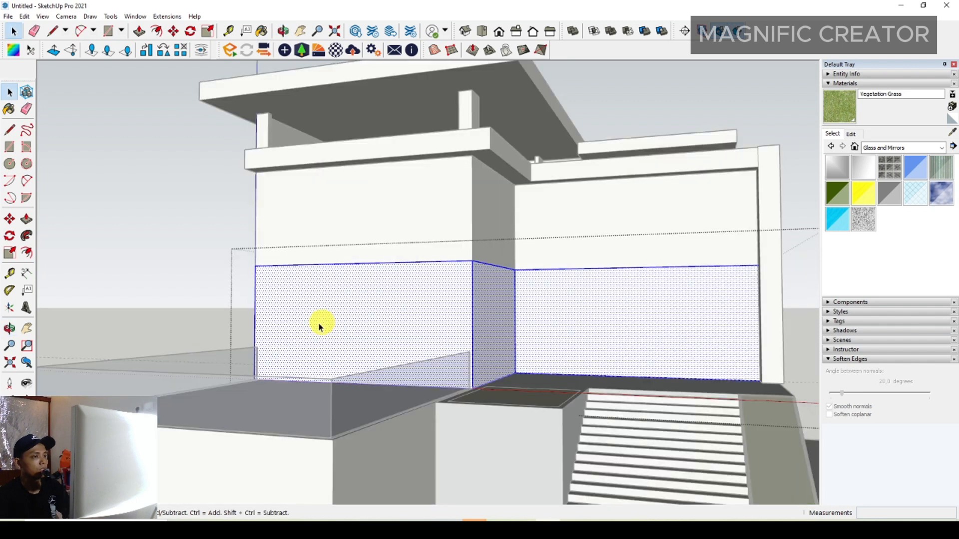
pyautogui.scroll(2, 300, 327)
pyautogui.scroll(2, 299, 340)
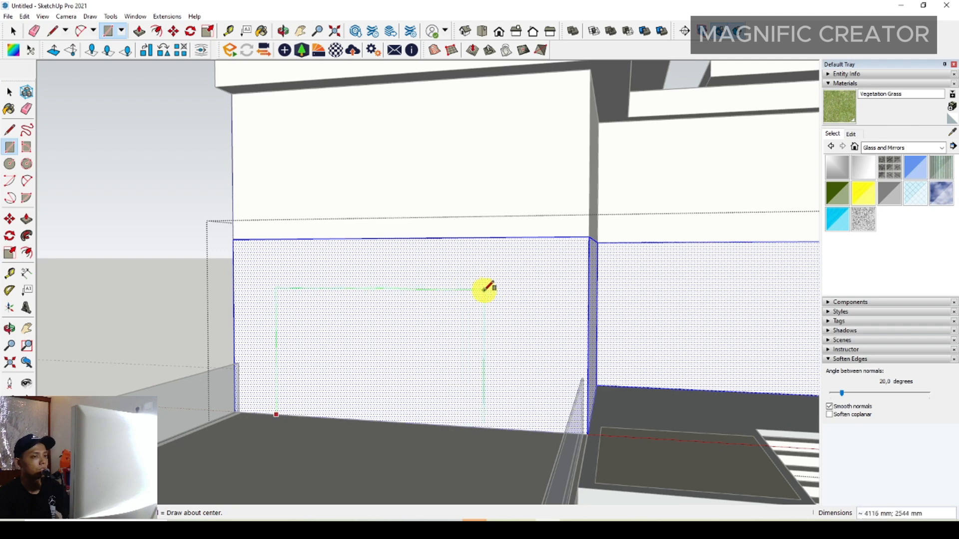
pyautogui.click(526, 289)
pyautogui.press('space')
# - Push/Pull the door rectangle 150 mm through the lower-storey wall to open a doorway
pyautogui.moveTo(524, 291); pyautogui.dragTo(399, 376, button='middle')
pyautogui.click(358, 379)
pyautogui.press('p')
pyautogui.click(357, 378)
pyautogui.click(397, 377)
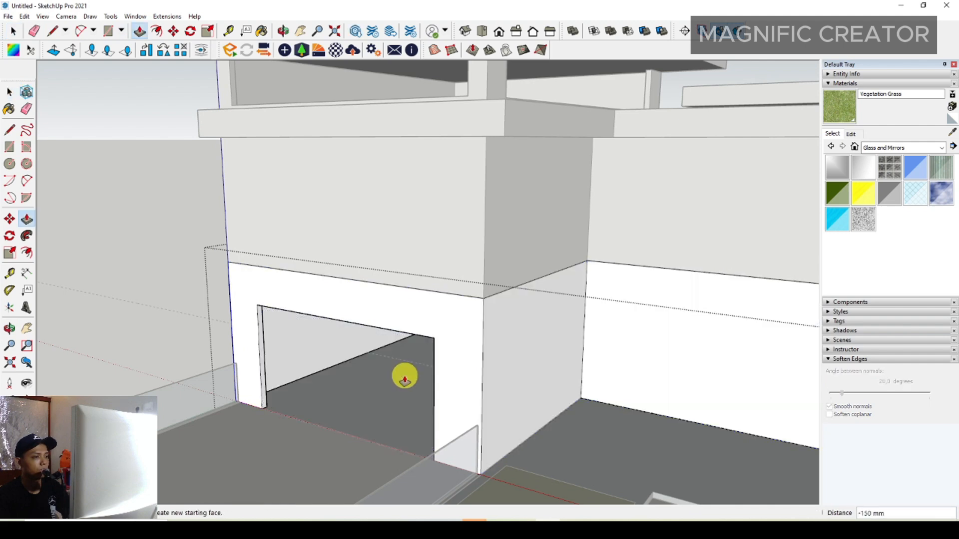
pyautogui.press('space')
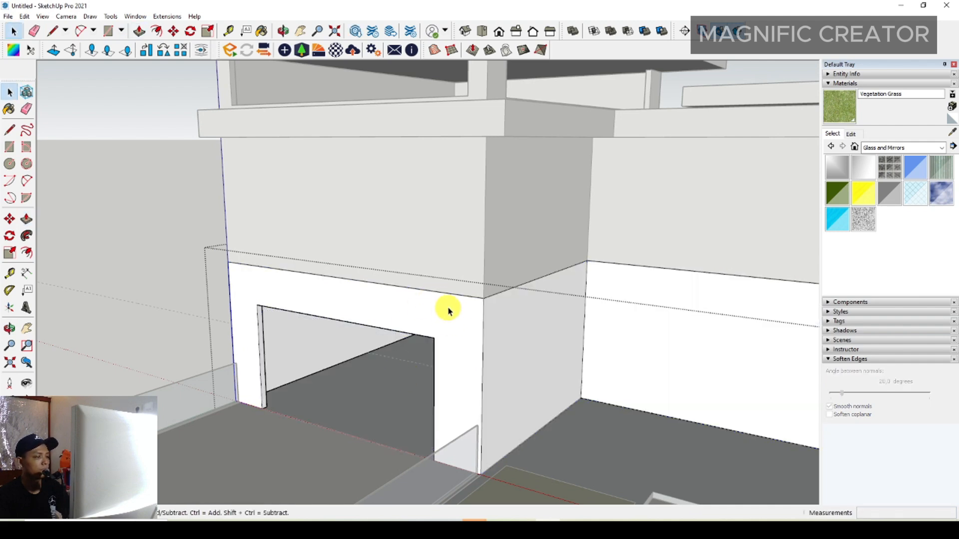
# - Draw a rectangle on the upper-storey wall above the doorway, from the floor line up to the slab
pyautogui.scroll(-2, 448, 311)
pyautogui.moveTo(448, 311); pyautogui.dragTo(438, 247, button='middle')
pyautogui.scroll(2, 384, 256)
pyautogui.tripleClick(383, 257)
pyautogui.press('r')
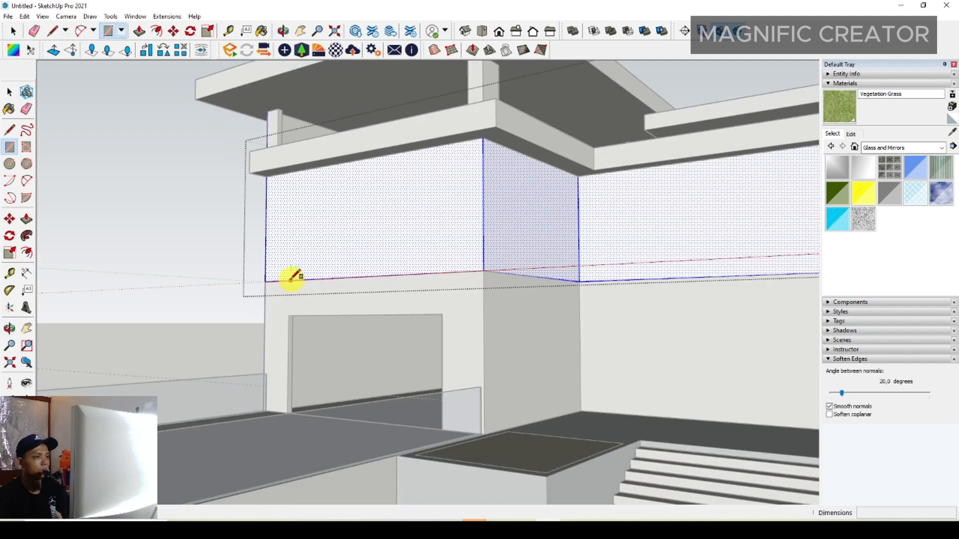
pyautogui.scroll(1, 411, 240)
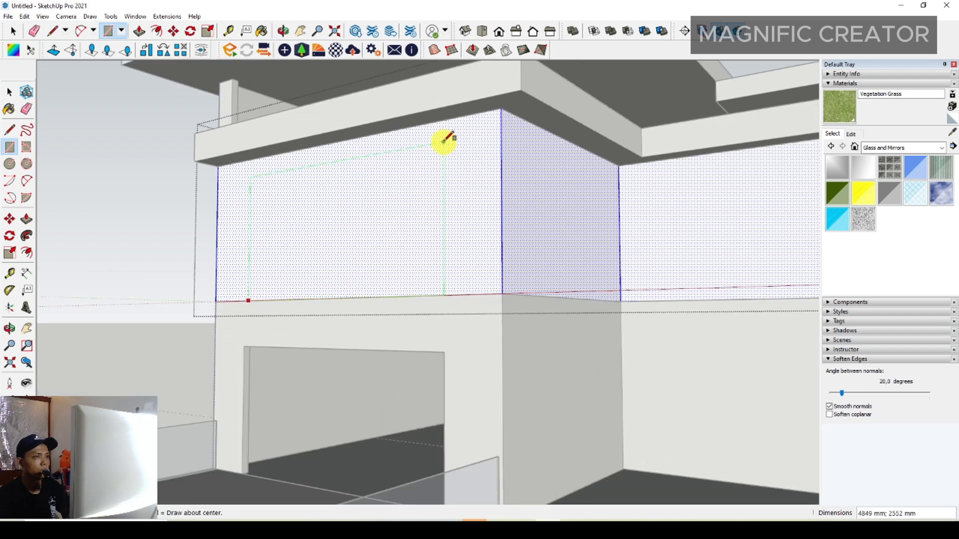
pyautogui.click(452, 116)
# - Push/Pull the upper-storey rectangle through the wall to cut an opening
pyautogui.press('p')
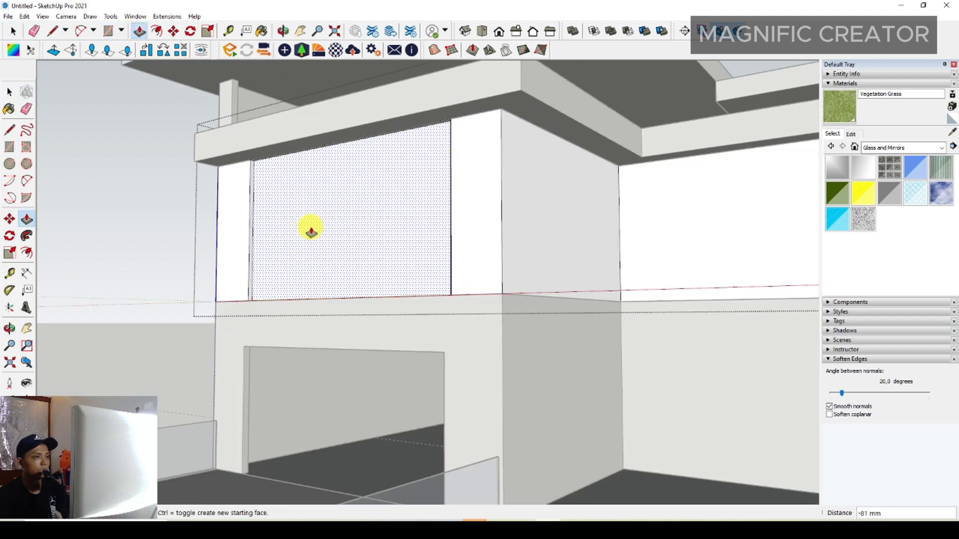
pyautogui.click(336, 233)
pyautogui.click(401, 266)
pyautogui.press('space')
pyautogui.scroll(-1, 390, 294)
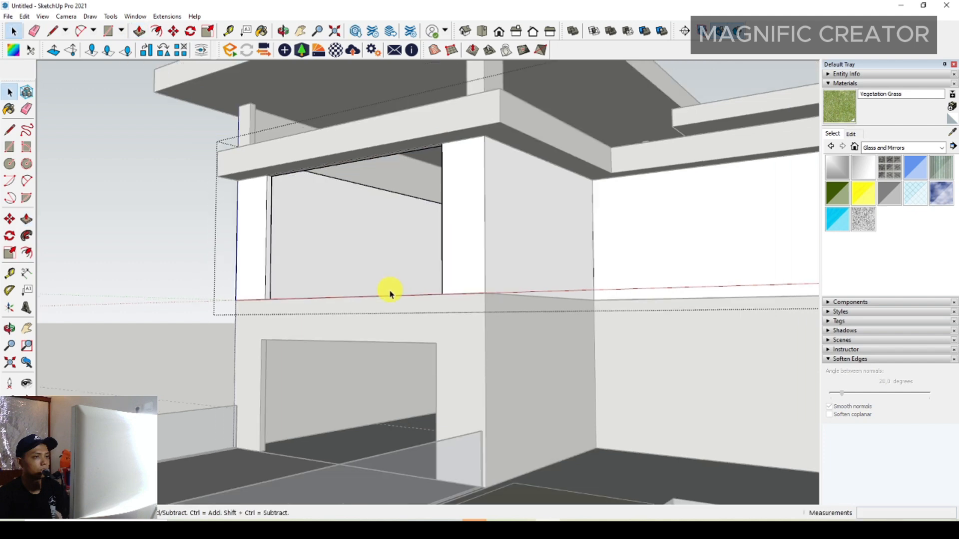
# - Push/Pull both side faces of the upper-storey opening to align them with the edges of the doorway below
pyautogui.moveTo(390, 293); pyautogui.dragTo(582, 311, button='middle')
pyautogui.scroll(5, 569, 339)
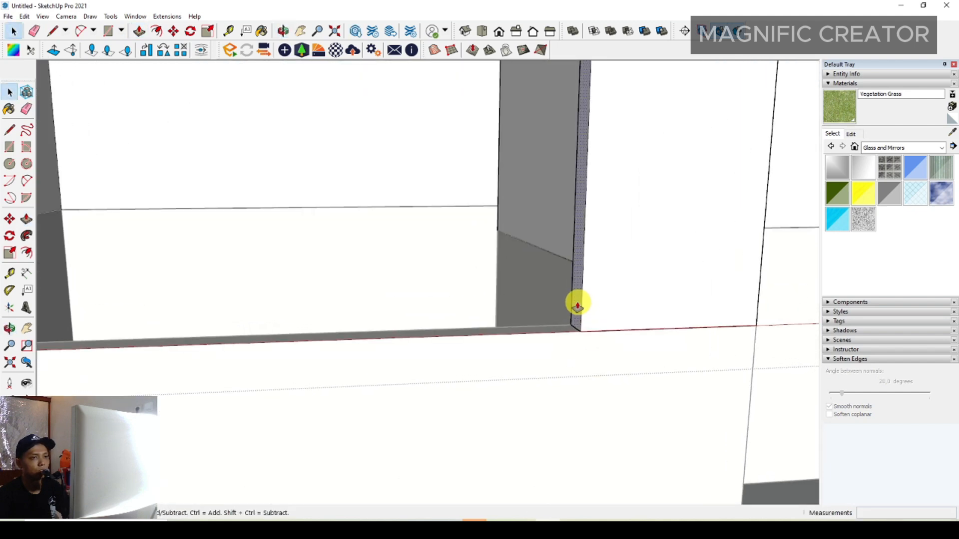
pyautogui.press('p')
pyautogui.click(577, 303)
pyautogui.scroll(-3, 565, 313)
pyautogui.moveTo(558, 349); pyautogui.dragTo(246, 171, button='middle')
pyautogui.click(246, 171)
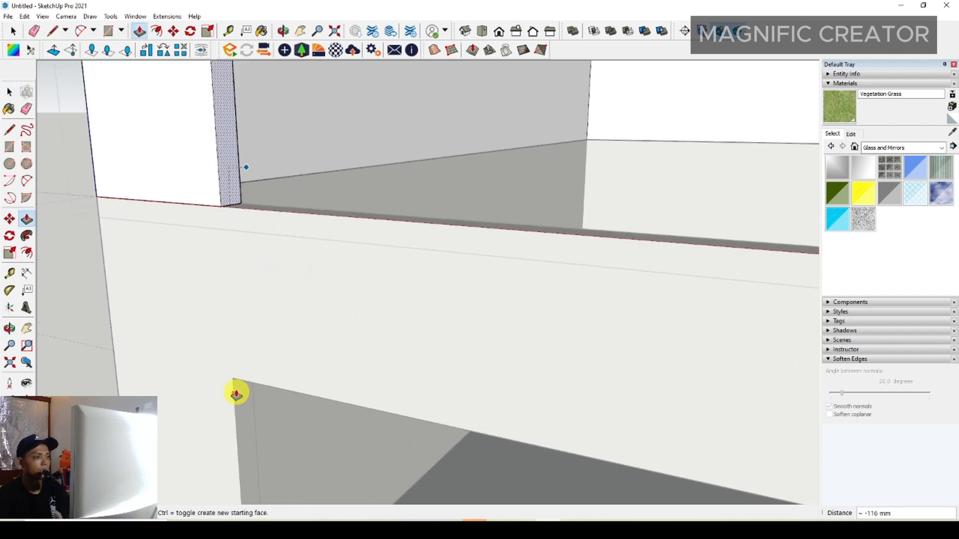
pyautogui.press('space')
pyautogui.scroll(-10, 250, 349)
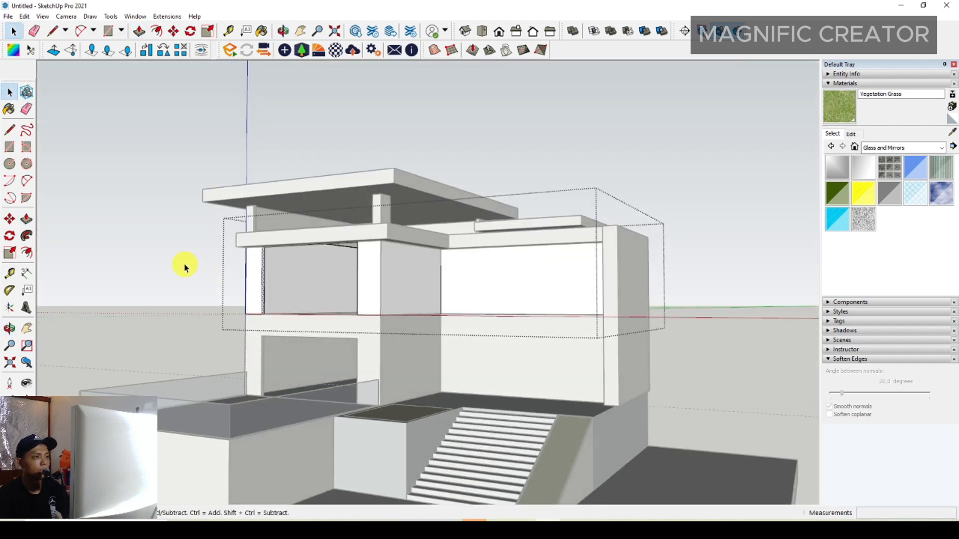
# - Try to draw a narrow line outline on the terrace along the wall corner between the glass railing and the grass bed
pyautogui.moveTo(332, 292)
pyautogui.mouseDown(button='middle')
pyautogui.moveTo(426, 268)
pyautogui.moveTo(534, 272)
pyautogui.moveTo(466, 267)
pyautogui.moveTo(489, 275)
pyautogui.moveTo(472, 274)
pyautogui.moveTo(479, 263)
pyautogui.moveTo(484, 274)
pyautogui.moveTo(441, 263)
pyautogui.moveTo(546, 428)
pyautogui.moveTo(441, 381)
pyautogui.moveTo(375, 407)
pyautogui.mouseUp(button='middle')
pyautogui.scroll(3, 475, 394)
pyautogui.scroll(2, 465, 396)
pyautogui.press('l')
pyautogui.scroll(3, 407, 375)
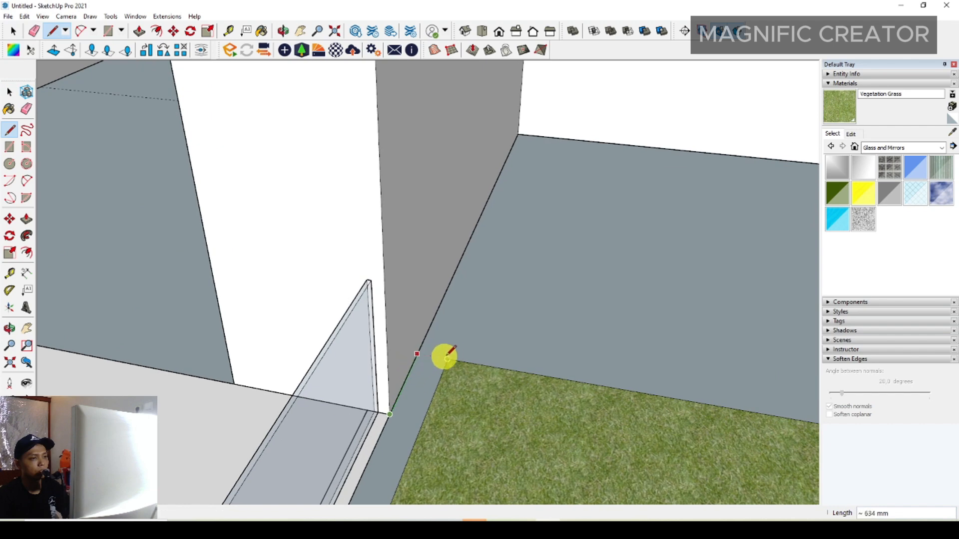
pyautogui.scroll(1, 439, 359)
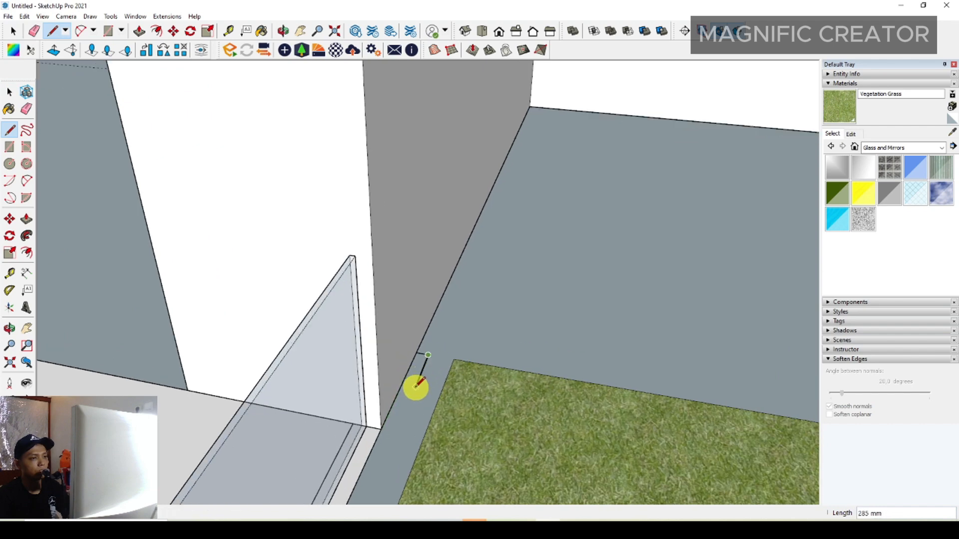
pyautogui.press('space')
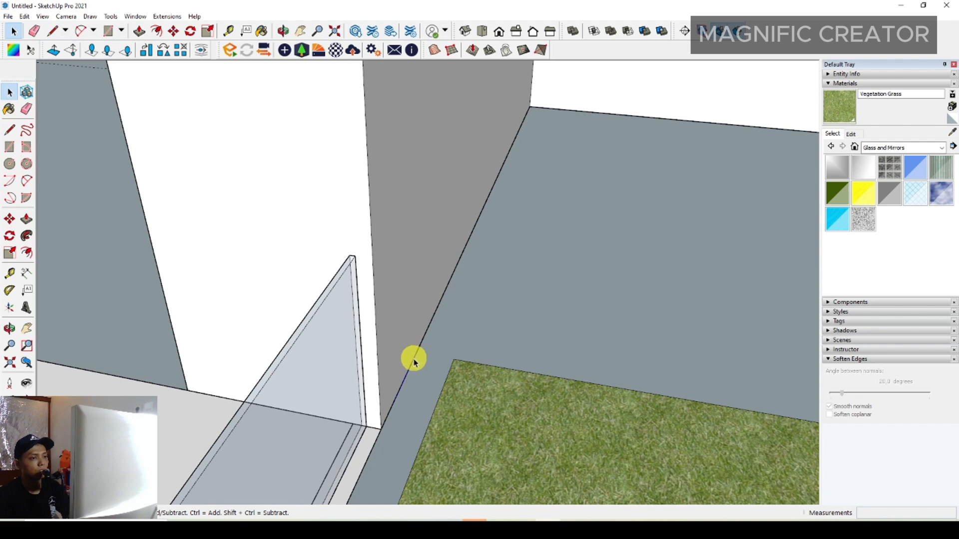
# - Offset the two wall-base edges around the corner outward onto the terrace by about 120 mm and close both ends with lines
pyautogui.scroll(1, 407, 389)
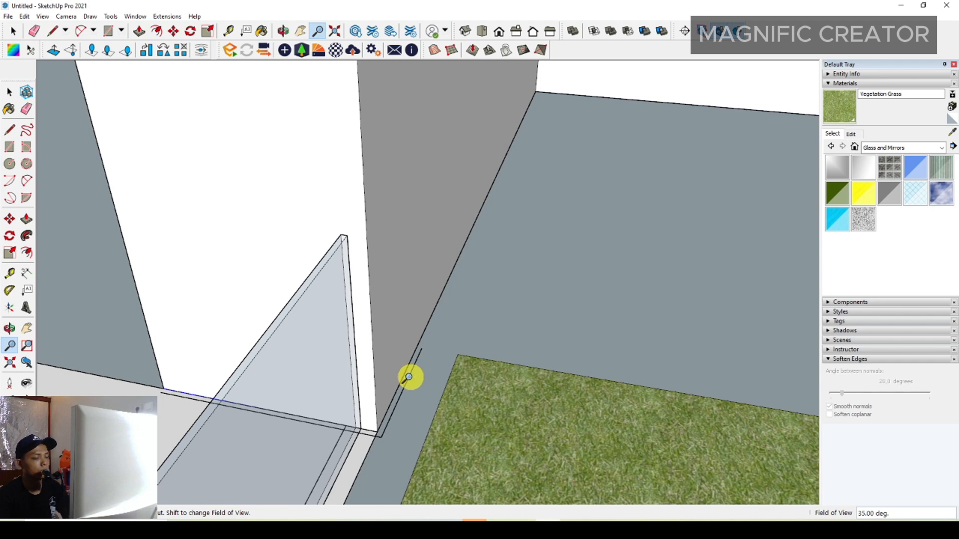
pyautogui.press('space')
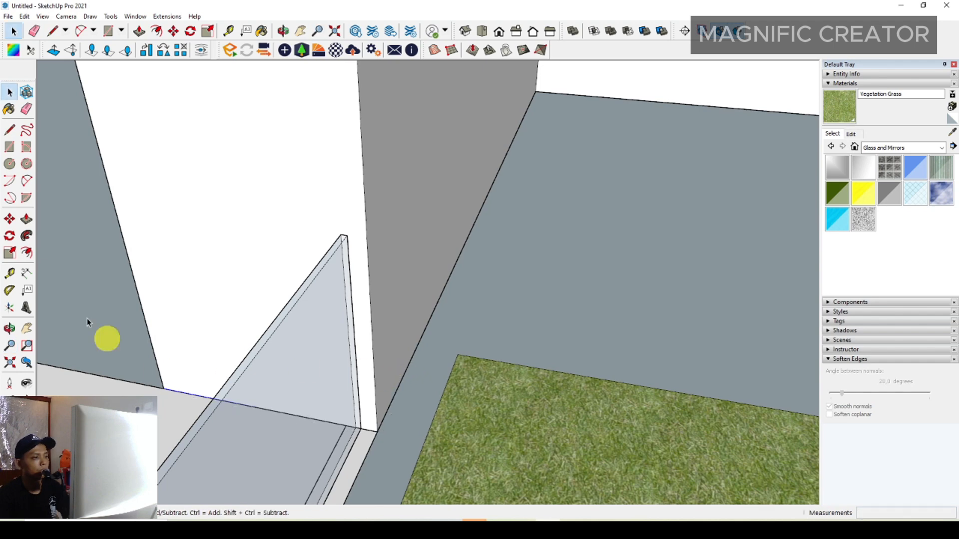
pyautogui.click(27, 254)
pyautogui.scroll(1, 385, 382)
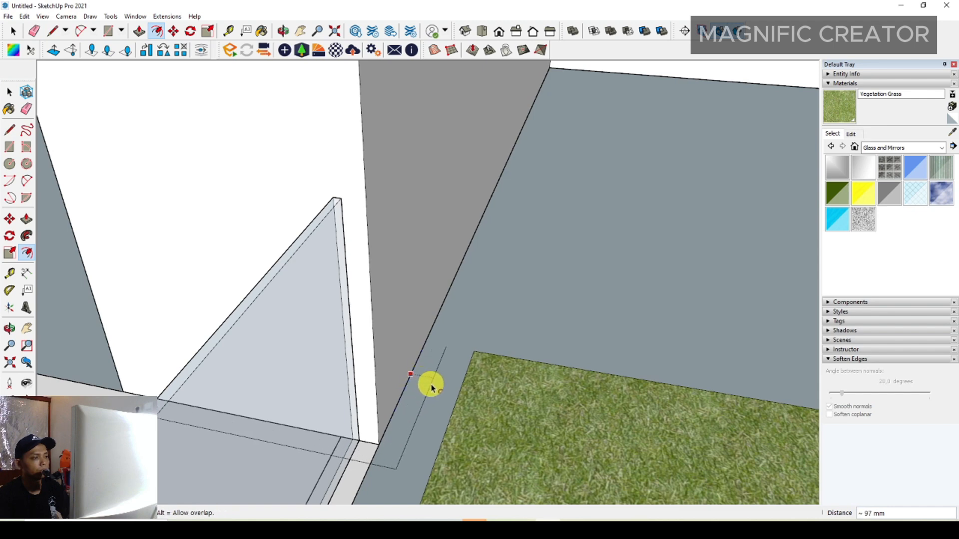
pyautogui.press('l')
pyautogui.click(425, 343)
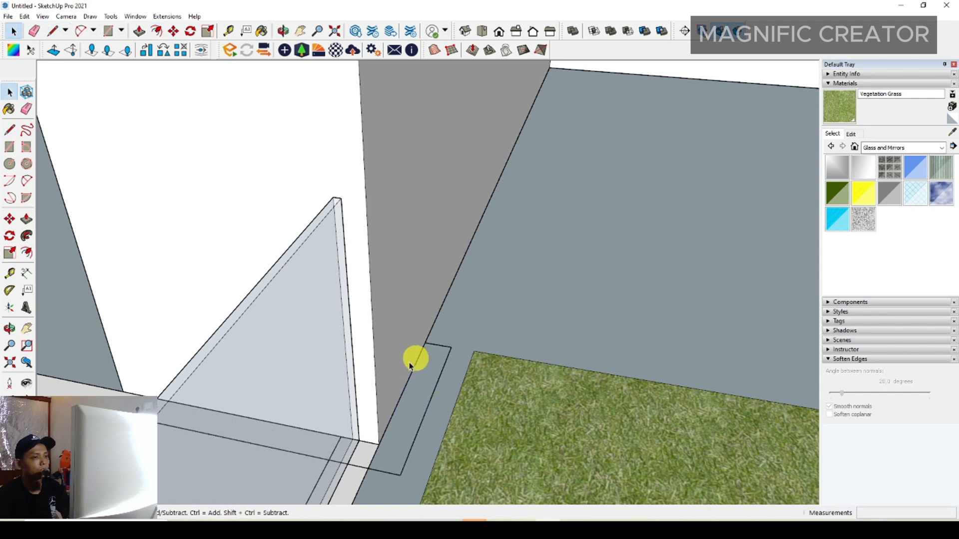
pyautogui.moveTo(413, 360); pyautogui.dragTo(196, 409, button='middle')
pyautogui.click(210, 390)
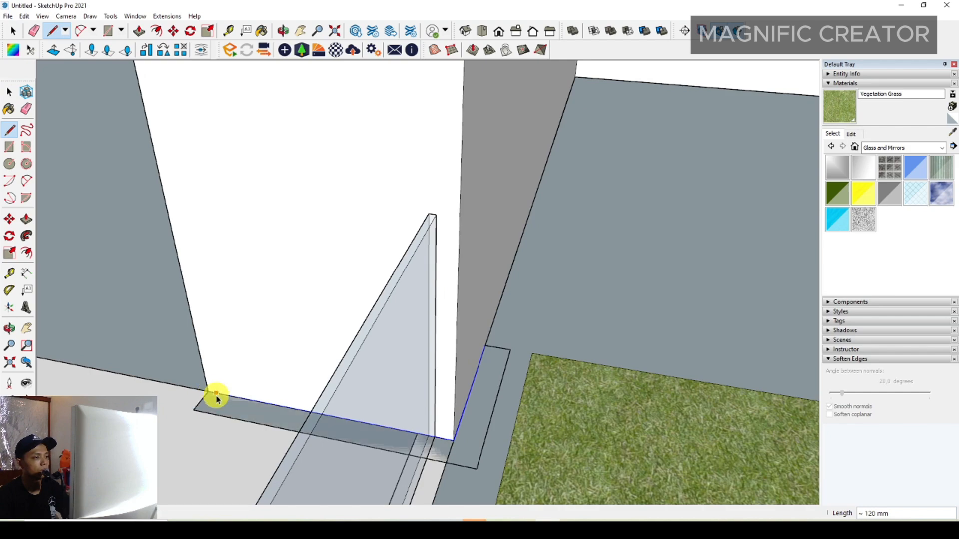
# - Push/Pull the L-shaped strip at the wall corner up to the underside of the roof slab
pyautogui.press('p')
pyautogui.click(221, 402)
pyautogui.scroll(-5, 239, 247)
pyautogui.scroll(-5, 310, 336)
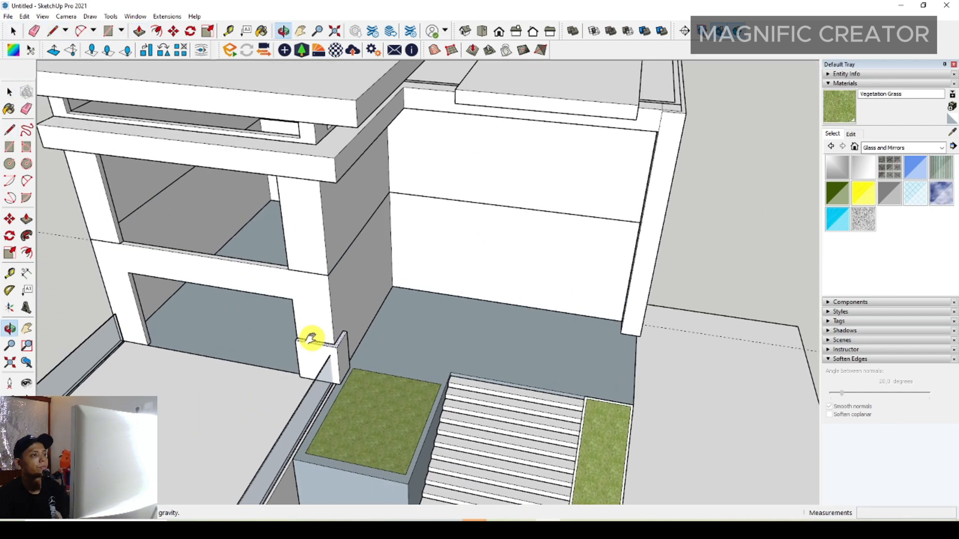
pyautogui.moveTo(310, 336); pyautogui.dragTo(321, 209, button='middle')
pyautogui.scroll(3, 351, 171)
# - Select the whole corner cladding column and make it a group
pyautogui.press('space')
pyautogui.tripleClick(321, 175)
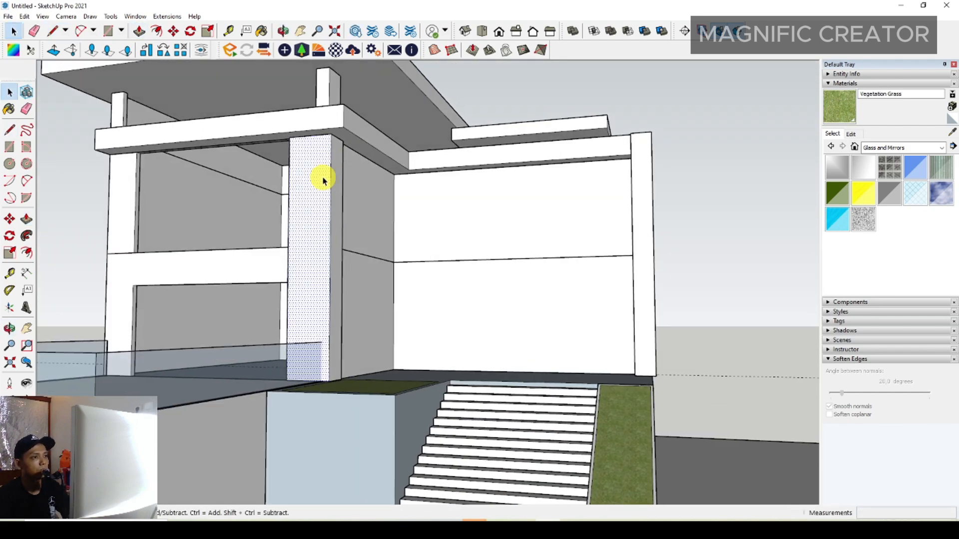
pyautogui.rightClick(323, 177)
pyautogui.click(353, 264)
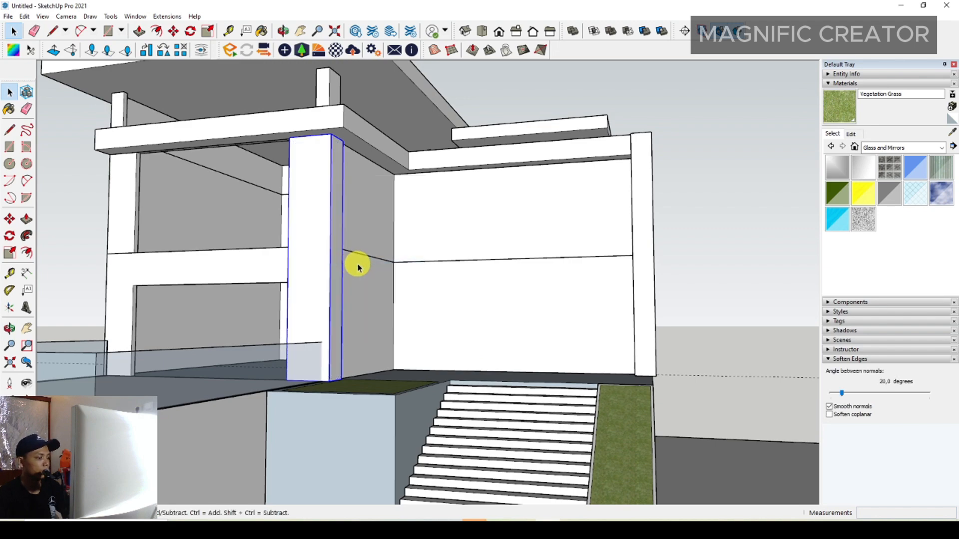
# - Draw a rectangle over the wall strip on the opening's other side, from the terrace floor up to the slab underside
pyautogui.scroll(-3, 358, 263)
pyautogui.moveTo(392, 253); pyautogui.dragTo(262, 300, button='middle')
pyautogui.scroll(5, 261, 299)
pyautogui.moveTo(213, 343); pyautogui.dragTo(56, 153, button='middle')
pyautogui.scroll(2, 56, 154)
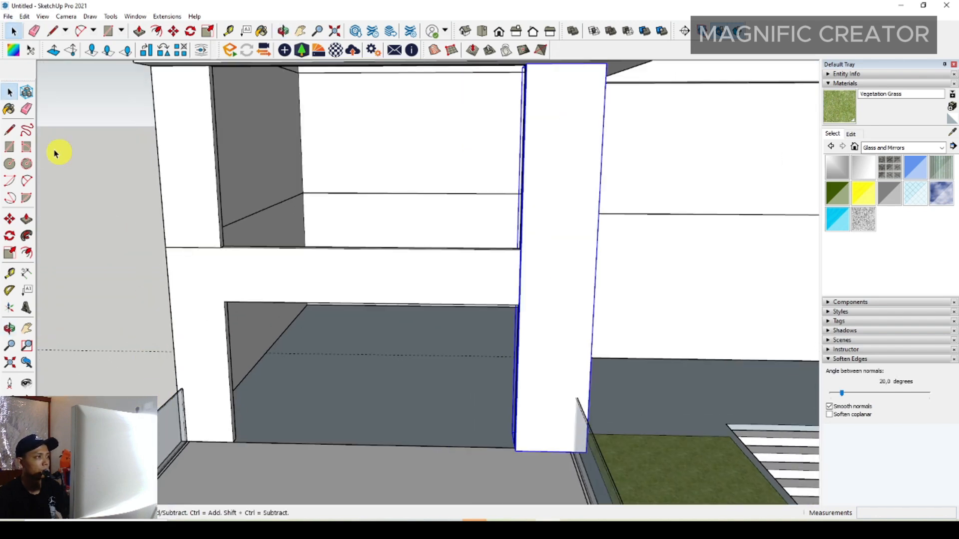
pyautogui.click(10, 149)
pyautogui.scroll(1, 227, 429)
pyautogui.click(235, 442)
pyautogui.scroll(-3, 263, 359)
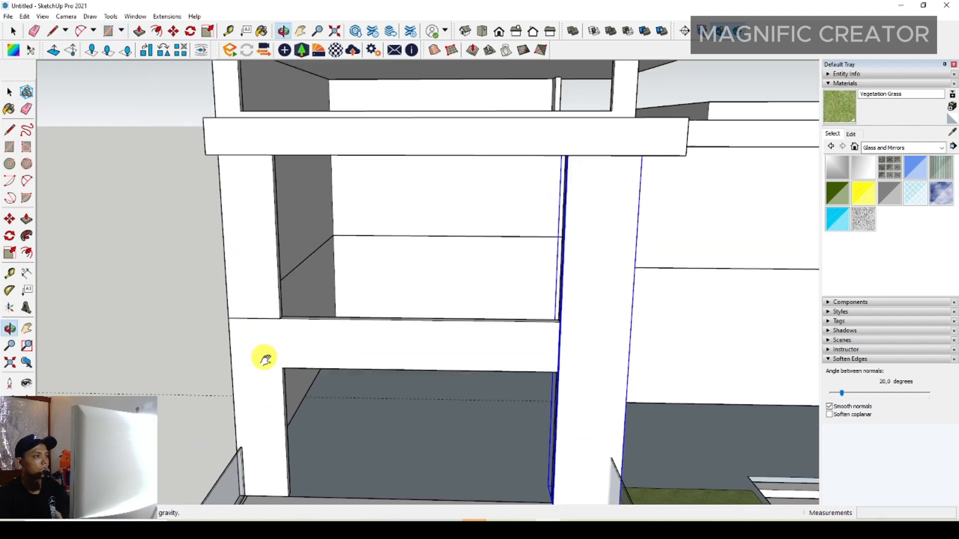
pyautogui.scroll(3, 213, 179)
pyautogui.click(203, 90)
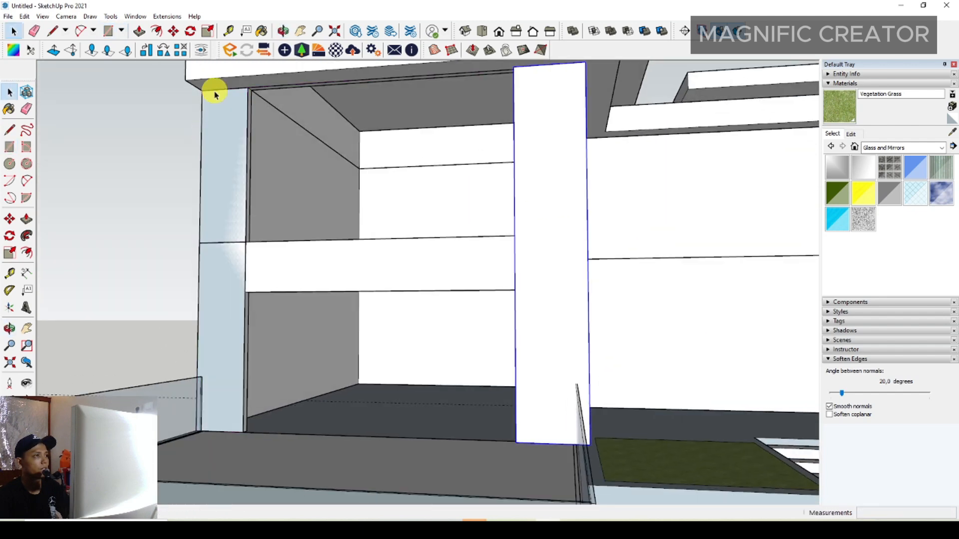
# - Push/Pull the new wall-strip rectangle outward until it is flush with the front face of the corner column
pyautogui.press('p')
pyautogui.click(236, 99)
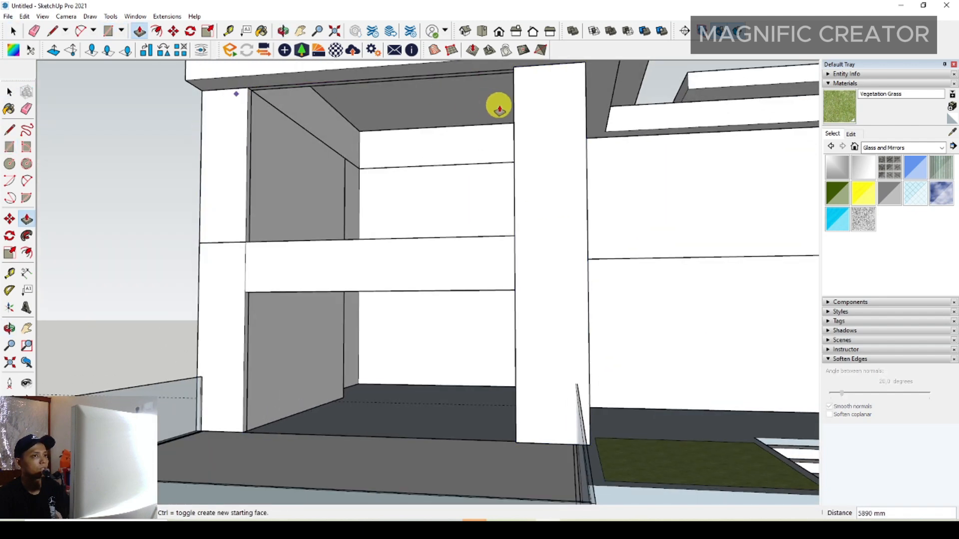
pyautogui.click(545, 114)
pyautogui.moveTo(545, 114); pyautogui.dragTo(453, 211, button='middle')
# - Select the entire second cladding column and make it a group
pyautogui.press('space')
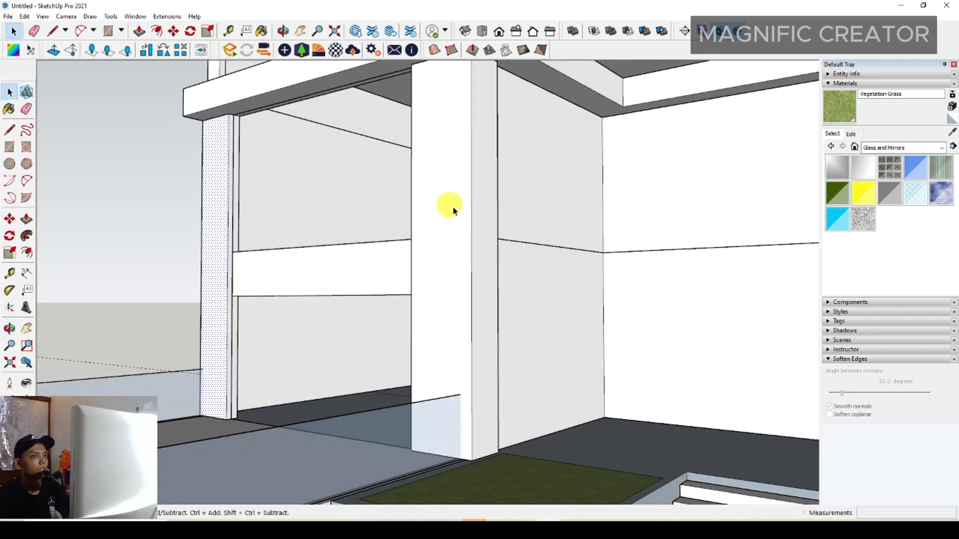
pyautogui.rightClick(226, 196)
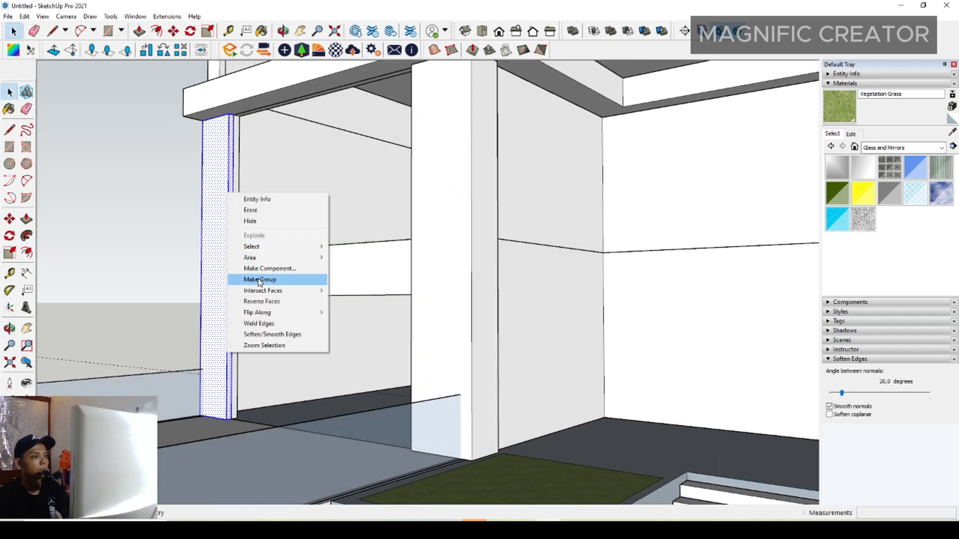
pyautogui.click(257, 278)
# - Draw a small rectangle on the upper-storey opening's sill, in the corner beside the L-shaped column, spanning the sill's depth
pyautogui.scroll(-6, 406, 267)
pyautogui.keyDown('shift'); pyautogui.moveTo(407, 268); pyautogui.dragTo(411, 274, button='middle'); pyautogui.keyUp('shift')
pyautogui.scroll(8, 410, 274)
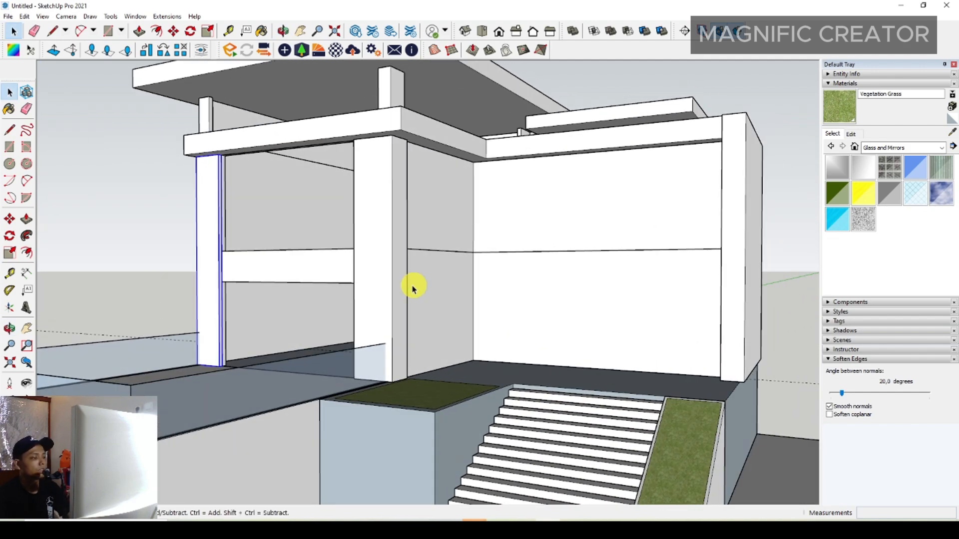
pyautogui.scroll(-2, 412, 289)
pyautogui.moveTo(411, 298); pyautogui.dragTo(479, 300, button='middle')
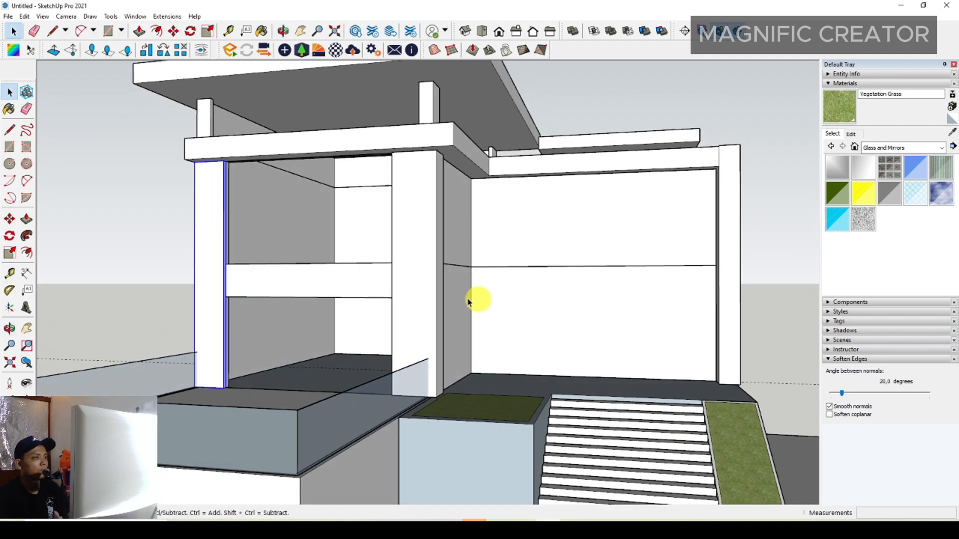
pyautogui.scroll(8, 368, 321)
pyautogui.keyDown('shift'); pyautogui.moveTo(491, 360); pyautogui.dragTo(520, 411, button='middle'); pyautogui.keyUp('shift')
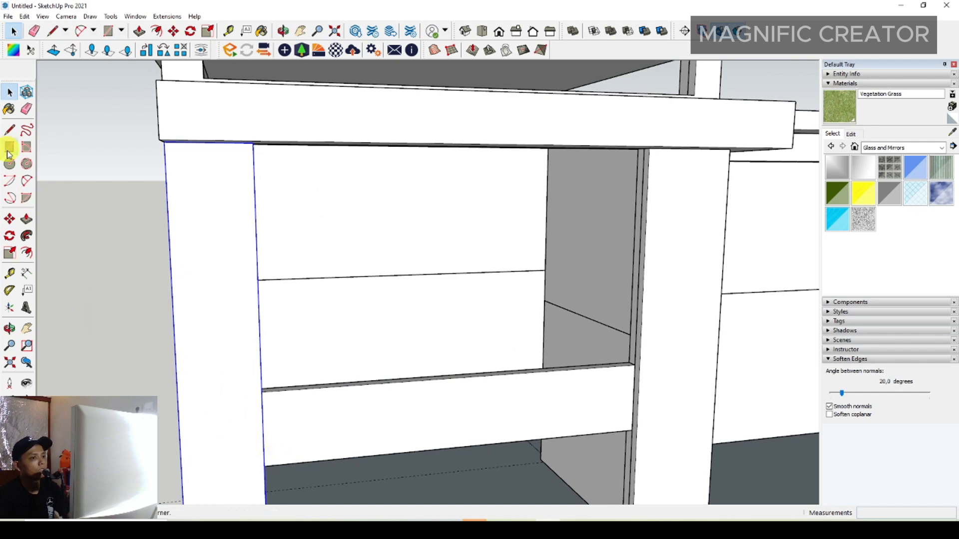
pyautogui.moveTo(201, 329); pyautogui.dragTo(152, 301, button='middle')
pyautogui.scroll(6, 604, 380)
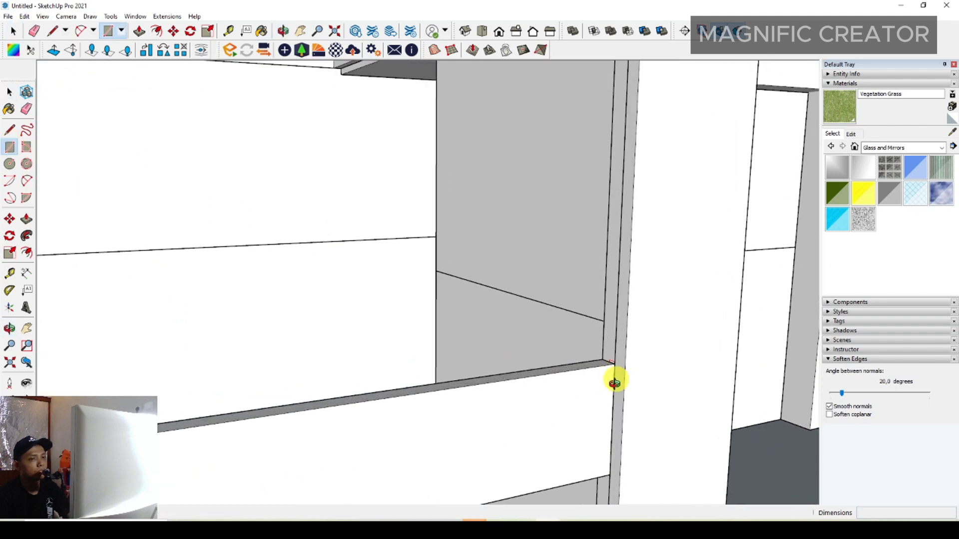
pyautogui.click(619, 337)
pyautogui.scroll(1, 594, 327)
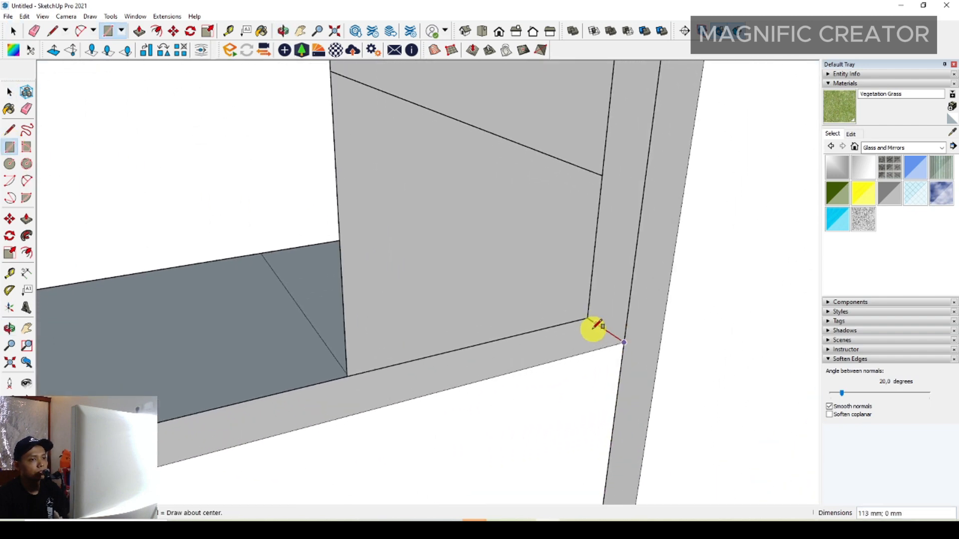
pyautogui.click(578, 320)
pyautogui.press('space')
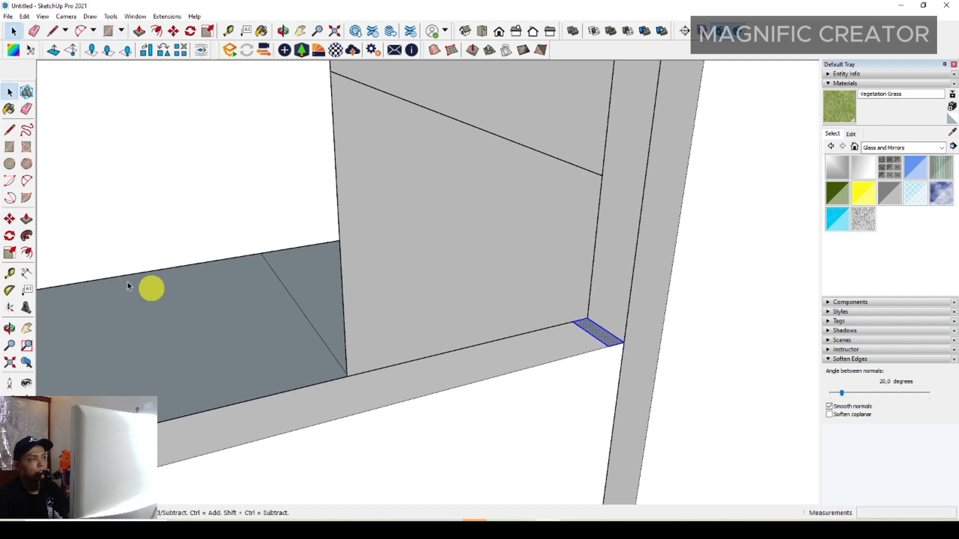
# - Push/Pull the small sill rectangle up to the top of the opening to form a thin frame post
pyautogui.click(609, 345)
pyautogui.scroll(-5, 612, 250)
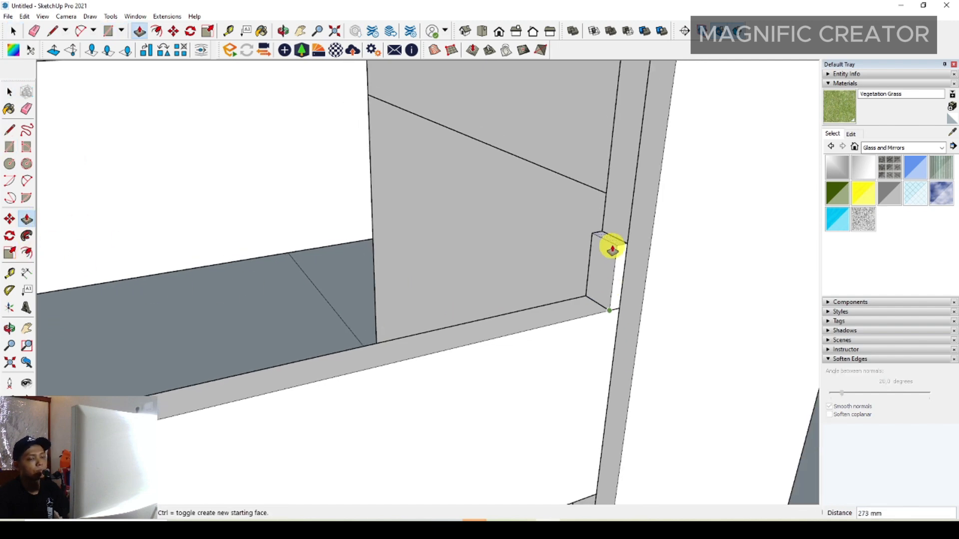
pyautogui.moveTo(623, 195); pyautogui.dragTo(599, 125, button='middle')
pyautogui.click(605, 132)
# - Select all of the frame post's geometry and make it a group
pyautogui.press('space')
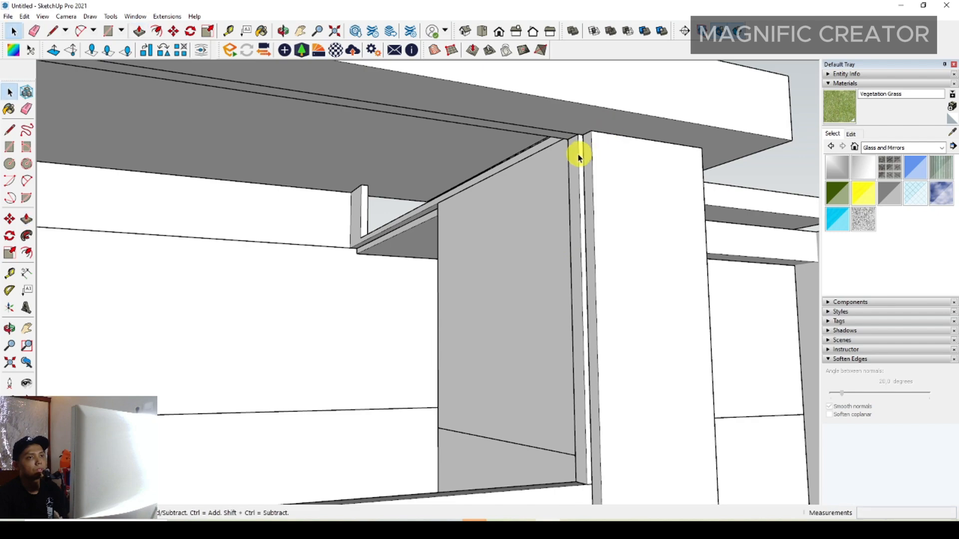
pyautogui.tripleClick(579, 153)
pyautogui.rightClick(578, 153)
pyautogui.click(610, 241)
pyautogui.scroll(-2, 612, 242)
pyautogui.scroll(-4, 612, 243)
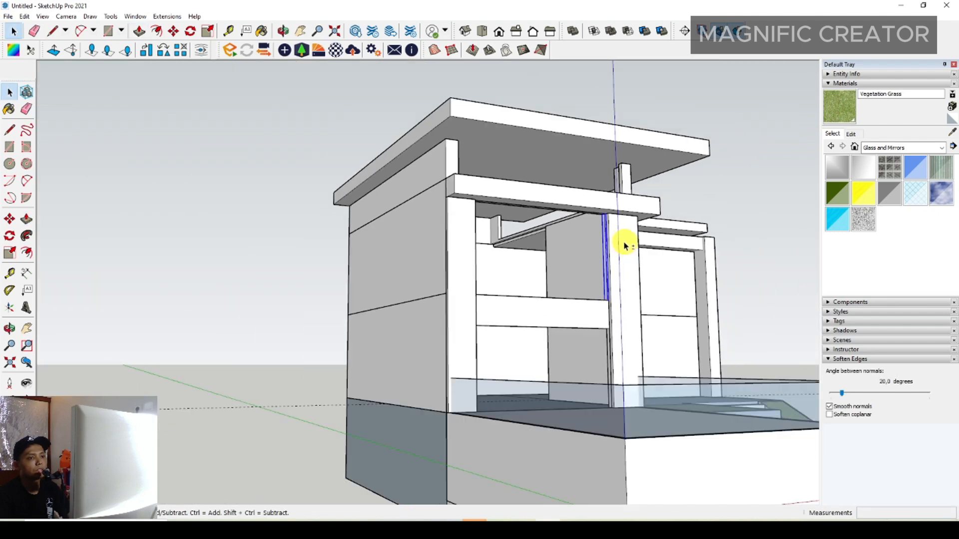
# - Turn the grouped frame post into a component with the default definition settings
pyautogui.scroll(8, 430, 391)
pyautogui.scroll(1, 597, 344)
pyautogui.rightClick(580, 315)
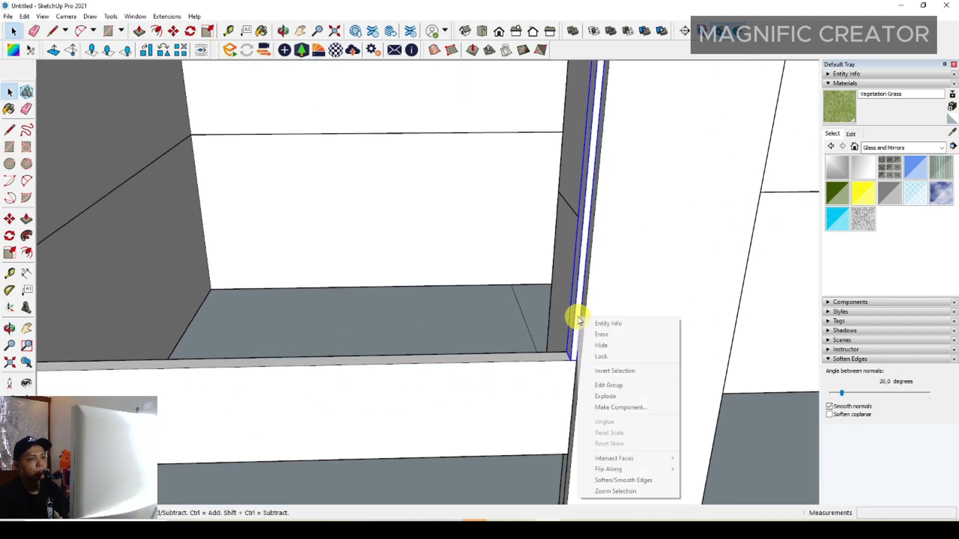
pyautogui.click(621, 406)
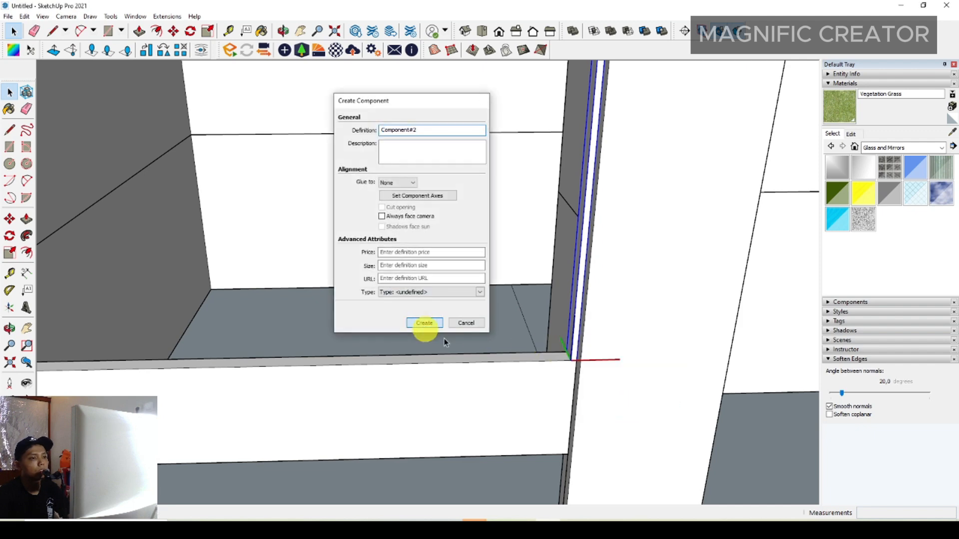
pyautogui.click(424, 323)
# - Copy the frame post along the sill to the opposite end of the upper-storey opening
pyautogui.scroll(3, 161, 284)
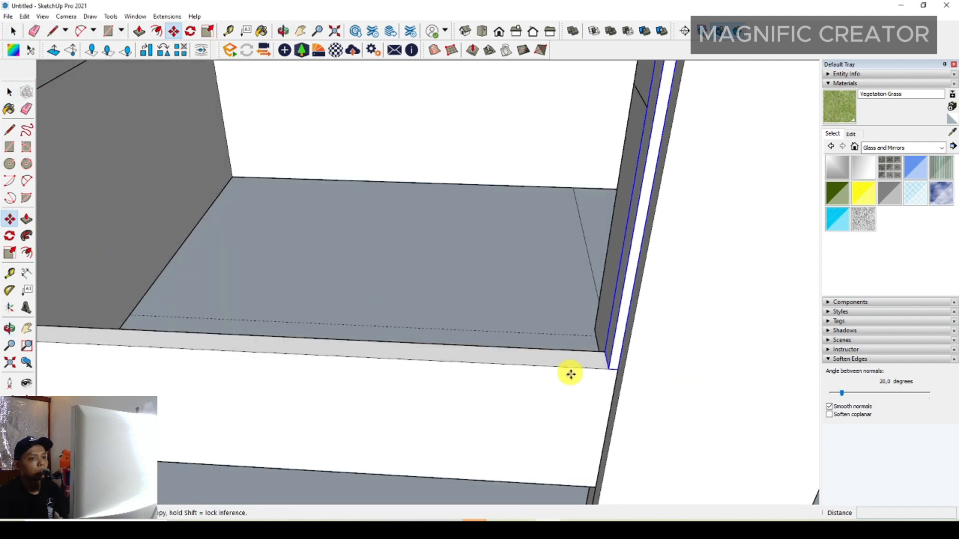
pyautogui.click(609, 369)
pyautogui.scroll(-1, 552, 370)
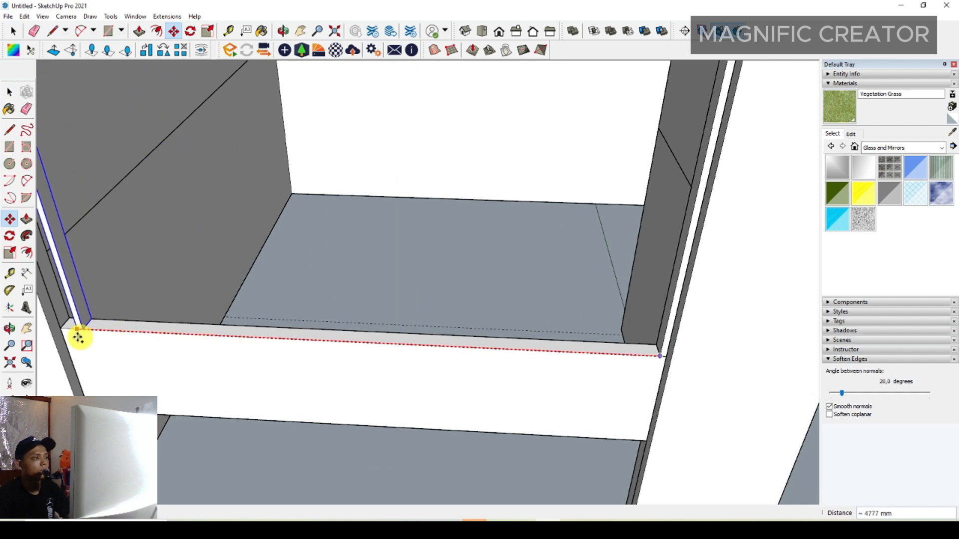
pyautogui.scroll(-2, 214, 342)
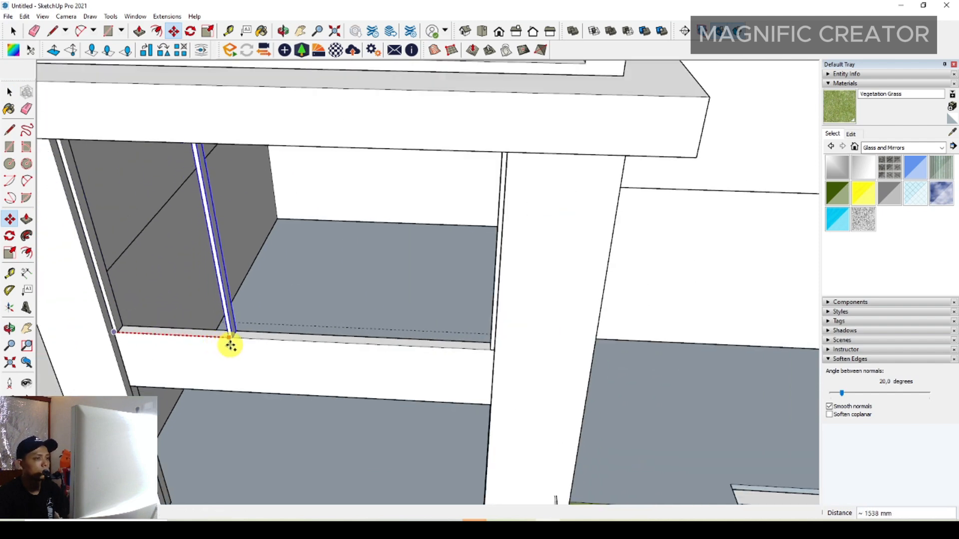
# - Place two intermediate copies of the frame post within the upper-storey opening, spaced about 2496 mm apart
pyautogui.click(212, 340)
pyautogui.keyDown('ctrl'); pyautogui.click(214, 337); pyautogui.keyUp('ctrl')
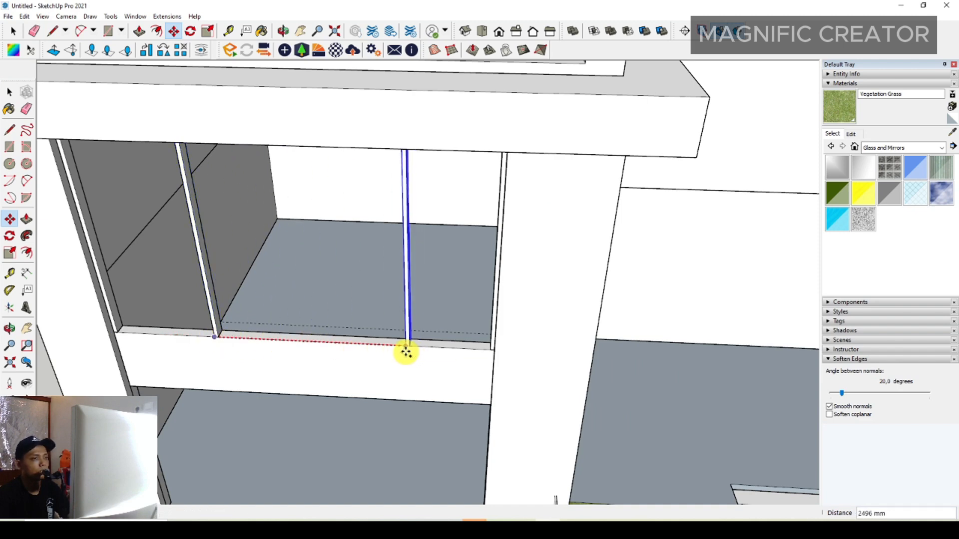
pyautogui.click(406, 353)
pyautogui.press('space')
pyautogui.scroll(-4, 397, 358)
# - Paint the four upper-storey frame posts with Color M07 from the Colors material collection
pyautogui.moveTo(398, 360); pyautogui.dragTo(284, 193, button='middle')
pyautogui.scroll(2, 284, 310)
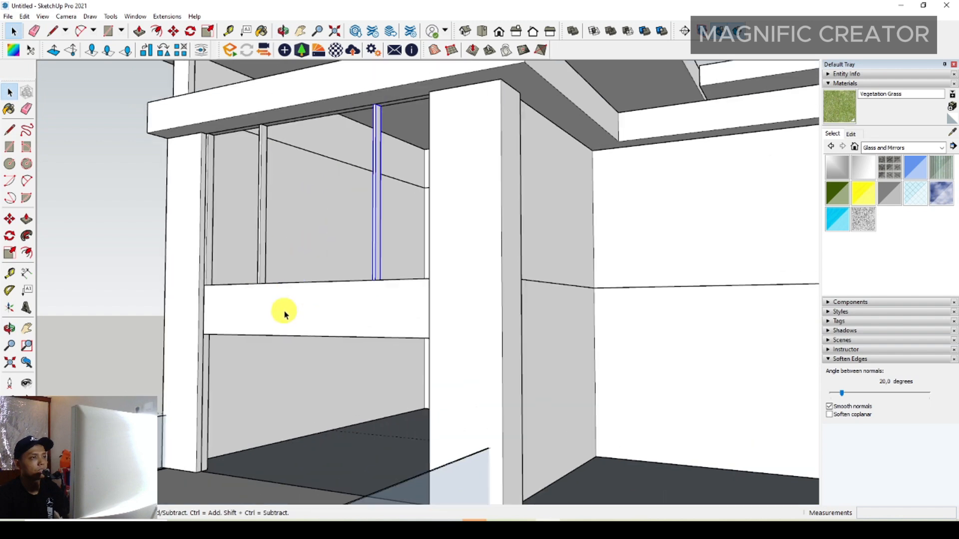
pyautogui.moveTo(285, 314); pyautogui.dragTo(300, 305, button='middle')
pyautogui.click(941, 148)
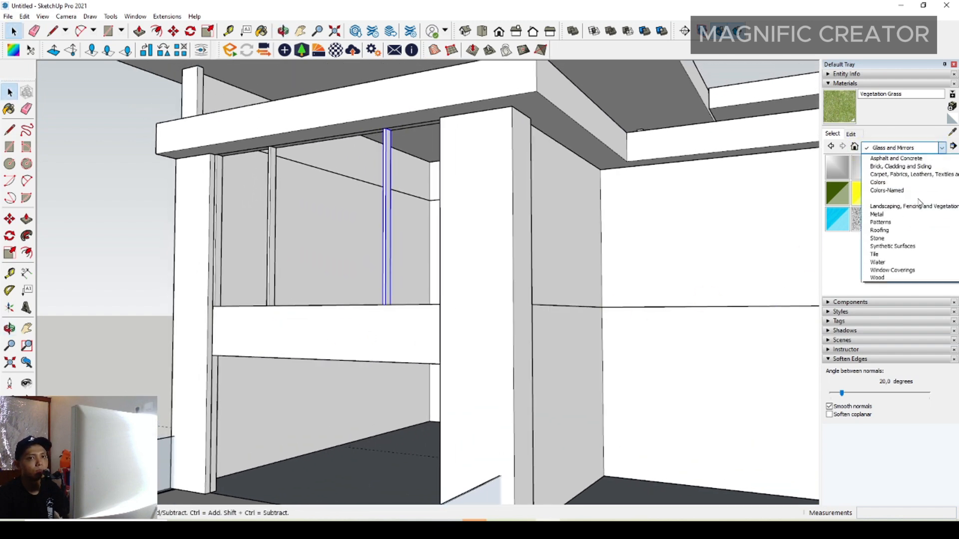
pyautogui.click(880, 205)
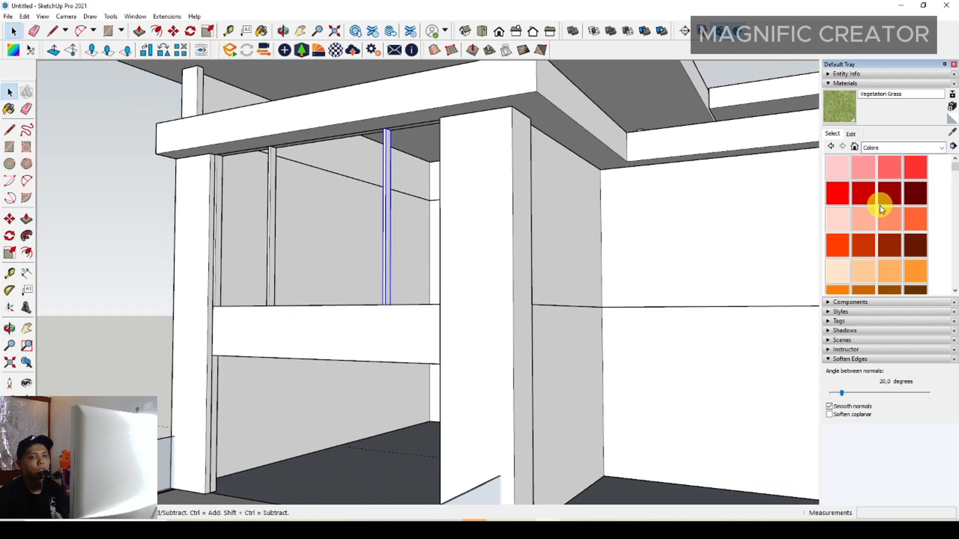
pyautogui.scroll(-10, 889, 210)
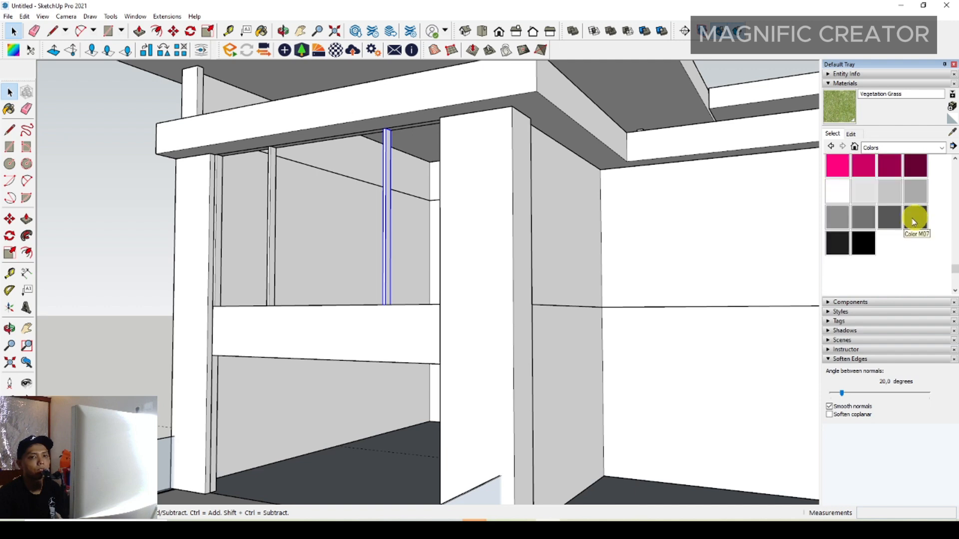
pyautogui.click(914, 220)
pyautogui.scroll(5, 184, 259)
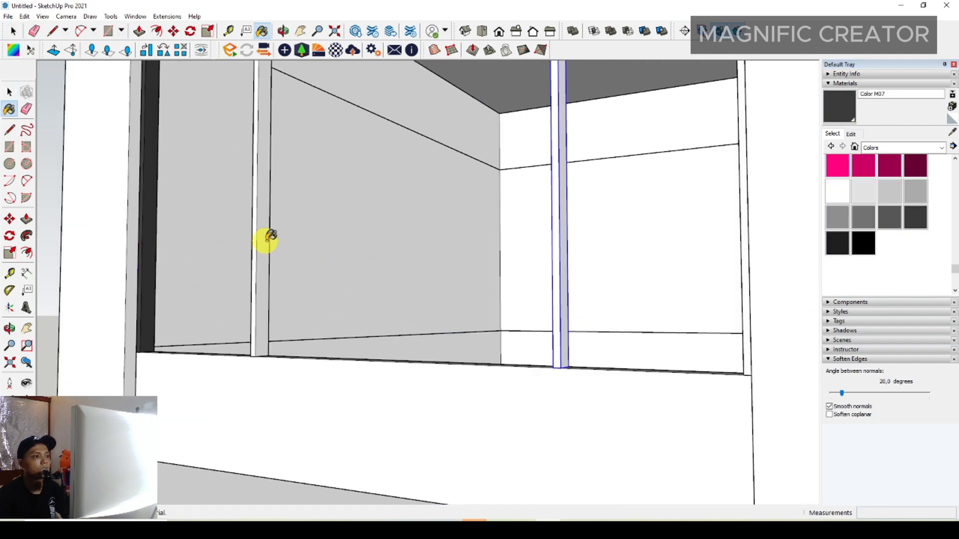
pyautogui.click(270, 236)
pyautogui.click(573, 237)
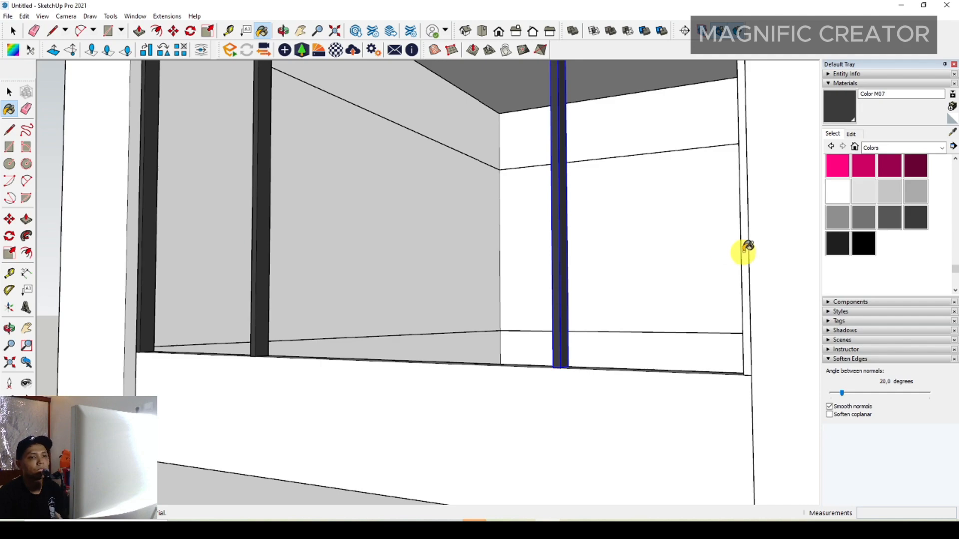
pyautogui.press('space')
# - Copy the four dark frame posts straight down into the lower-storey opening so they stand on the floor
pyautogui.scroll(-6, 366, 373)
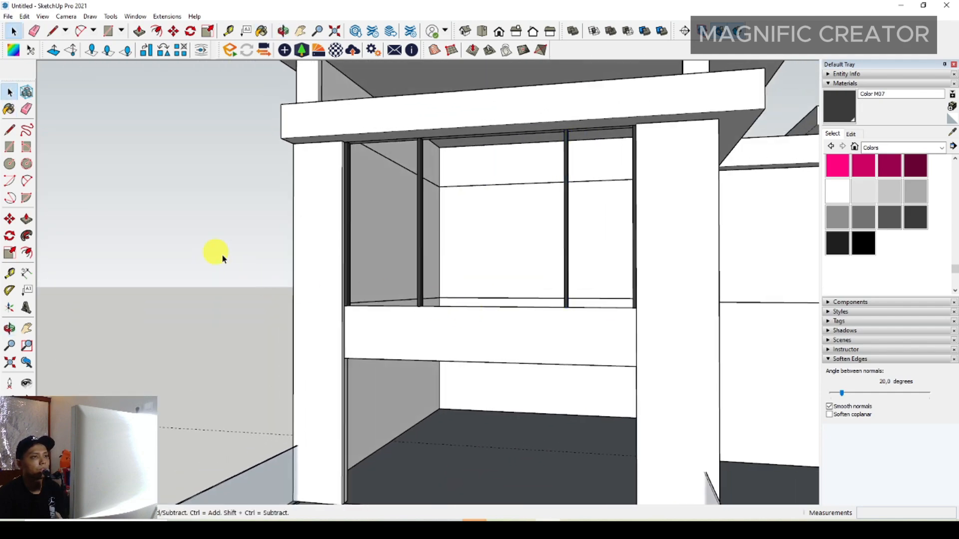
pyautogui.moveTo(223, 259); pyautogui.dragTo(335, 274, button='middle')
pyautogui.scroll(-5, 625, 343)
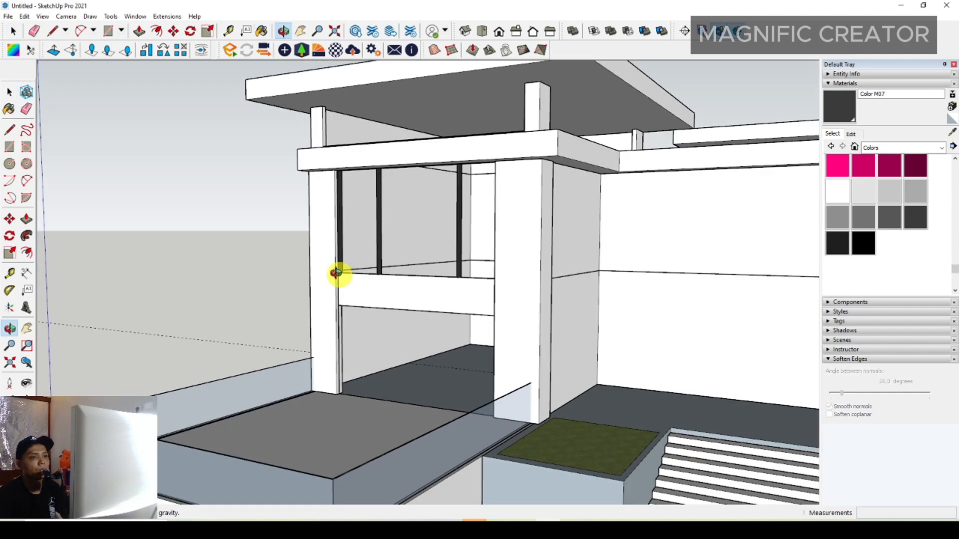
pyautogui.press('space')
pyautogui.scroll(6, 370, 312)
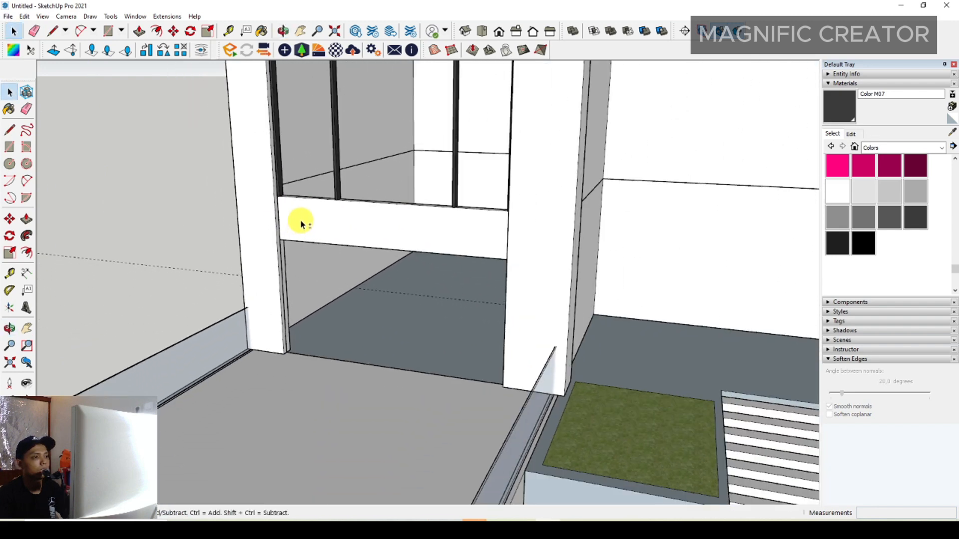
pyautogui.scroll(4, 301, 224)
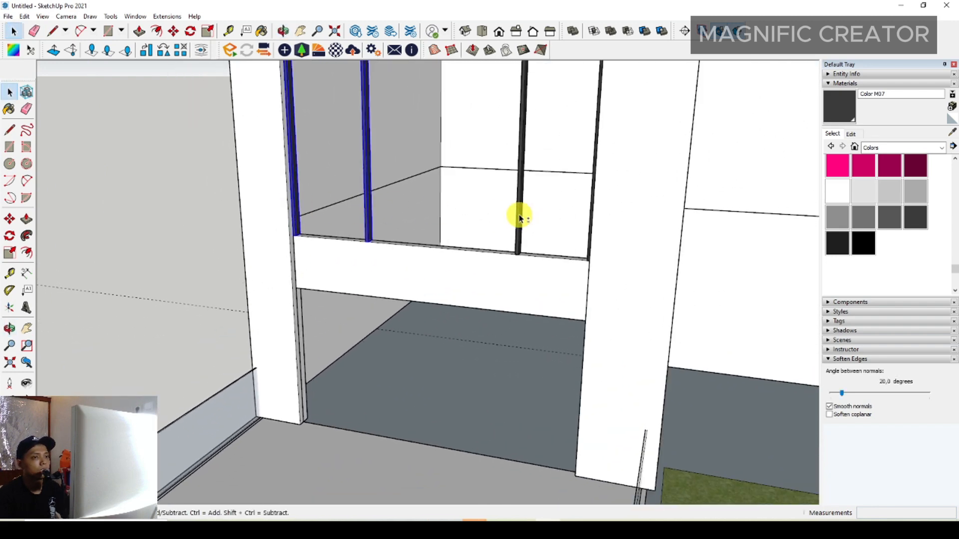
pyautogui.keyDown('shift'); pyautogui.click(519, 218); pyautogui.keyUp('shift')
pyautogui.scroll(1, 531, 266)
pyautogui.moveTo(533, 267); pyautogui.dragTo(696, 241, button='middle')
pyautogui.scroll(1, 600, 199)
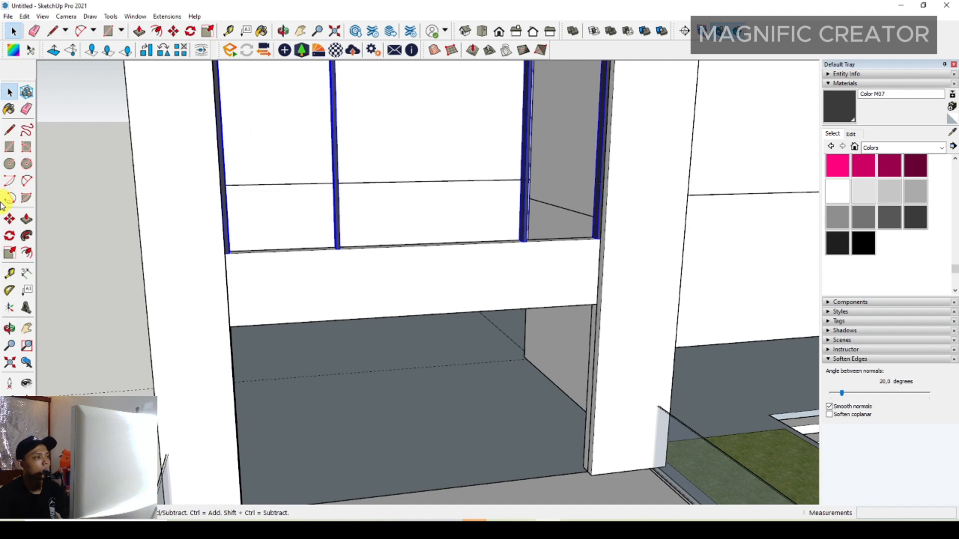
pyautogui.click(10, 219)
pyautogui.scroll(3, 553, 246)
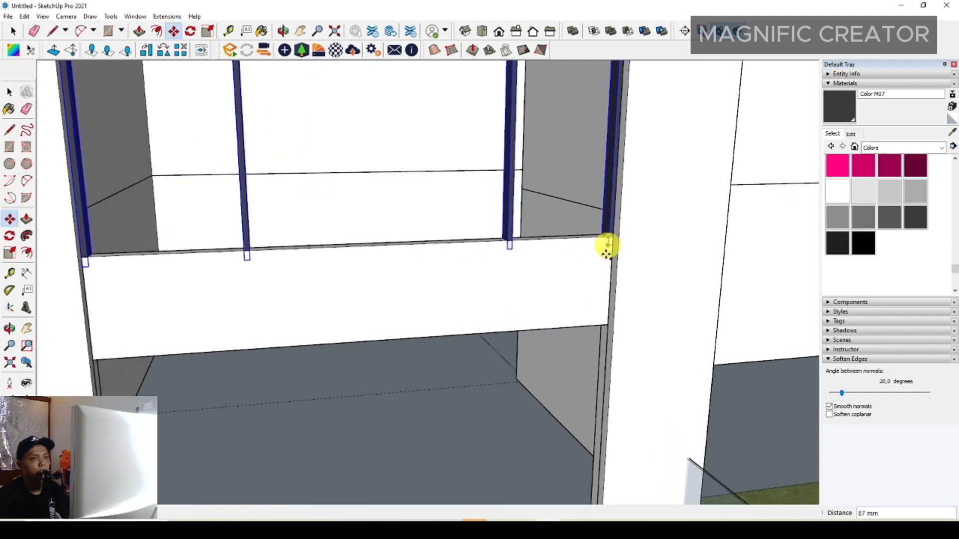
pyautogui.scroll(-2, 603, 283)
pyautogui.keyDown('shift'); pyautogui.moveTo(604, 285); pyautogui.dragTo(574, 155, button='middle'); pyautogui.keyUp('shift')
pyautogui.scroll(-3, 572, 170)
pyautogui.click(574, 325)
pyautogui.press('space')
# - Scale the four lower frame posts down in height so their tops meet the underside of the beam
pyautogui.scroll(2, 585, 200)
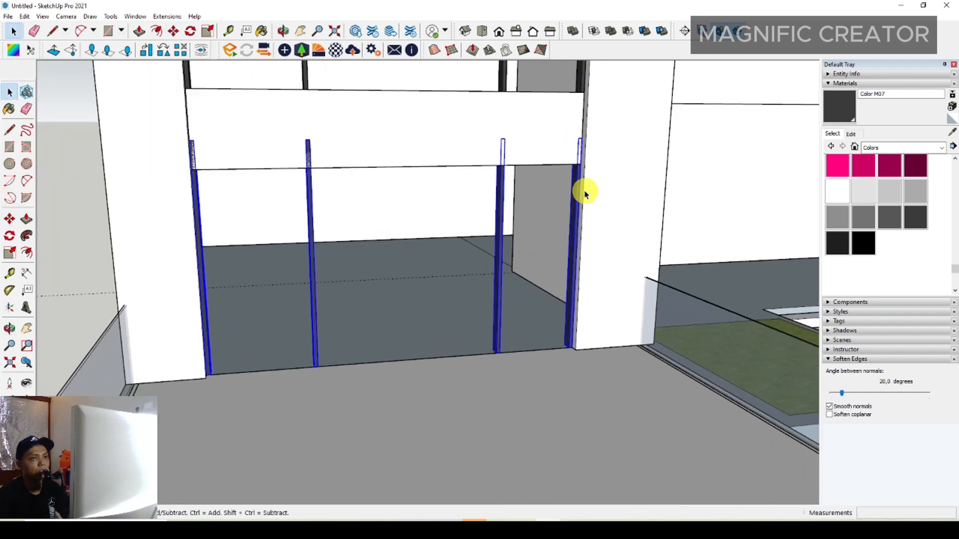
pyautogui.scroll(3, 594, 210)
pyautogui.press('s')
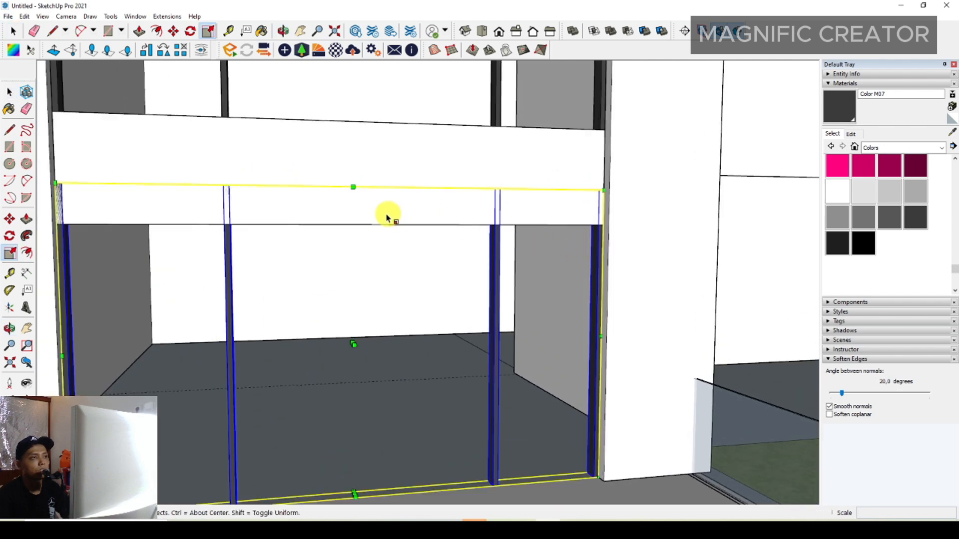
pyautogui.press('space')
pyautogui.moveTo(348, 204); pyautogui.dragTo(481, 140, button='middle')
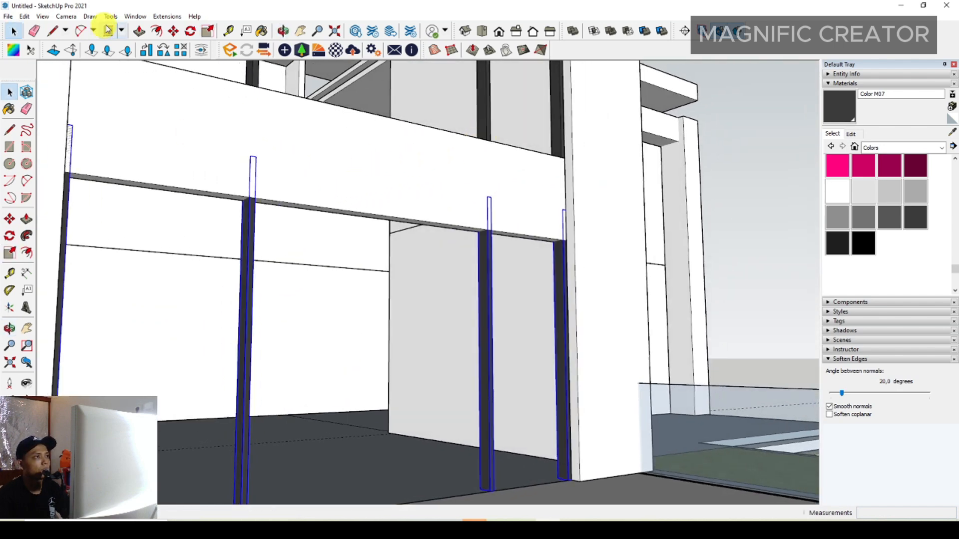
pyautogui.click(208, 31)
pyautogui.scroll(2, 379, 180)
pyautogui.moveTo(364, 180); pyautogui.dragTo(368, 224)
pyautogui.press('space')
# - Try to draw a rectangle across the upper-storey opening from one lower corner to the opposite upper corner
pyautogui.scroll(-1, 574, 222)
pyautogui.moveTo(574, 222); pyautogui.dragTo(350, 267, button='middle')
pyautogui.scroll(-2, 374, 257)
pyautogui.moveTo(400, 246); pyautogui.dragTo(328, 353, button='middle')
pyautogui.scroll(-4, 357, 343)
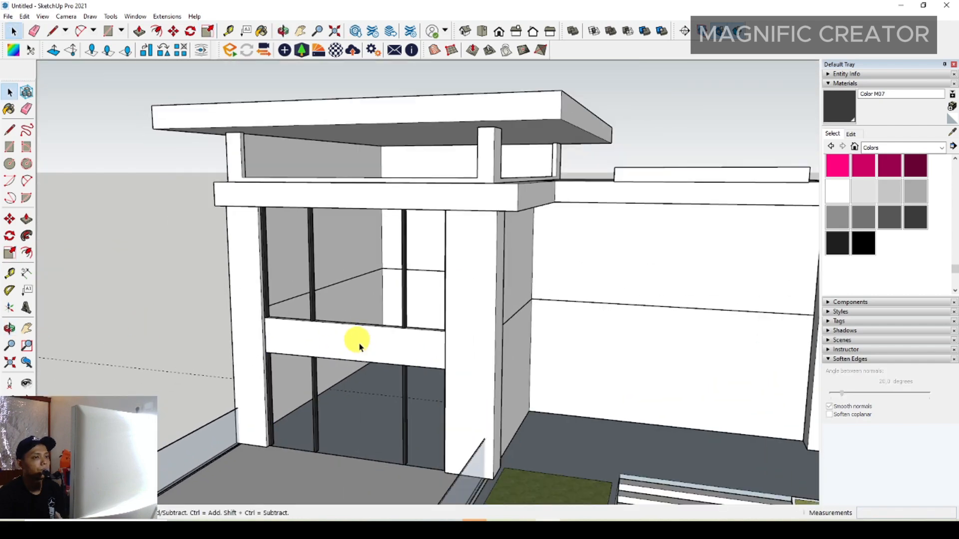
pyautogui.moveTo(440, 261); pyautogui.dragTo(407, 247, button='middle')
pyautogui.scroll(6, 399, 296)
pyautogui.keyDown('shift'); pyautogui.moveTo(241, 287); pyautogui.dragTo(349, 382, button='middle'); pyautogui.keyUp('shift')
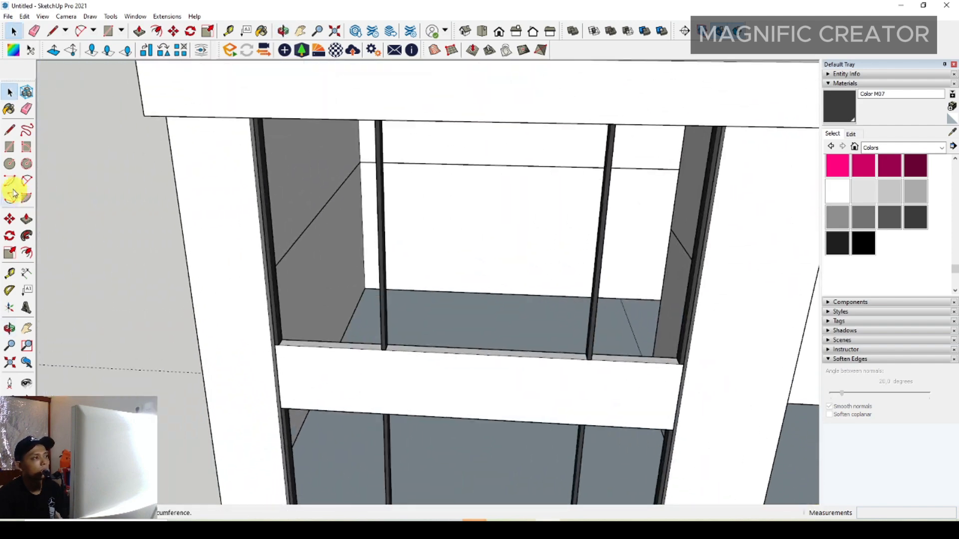
pyautogui.click(10, 146)
pyautogui.scroll(5, 299, 342)
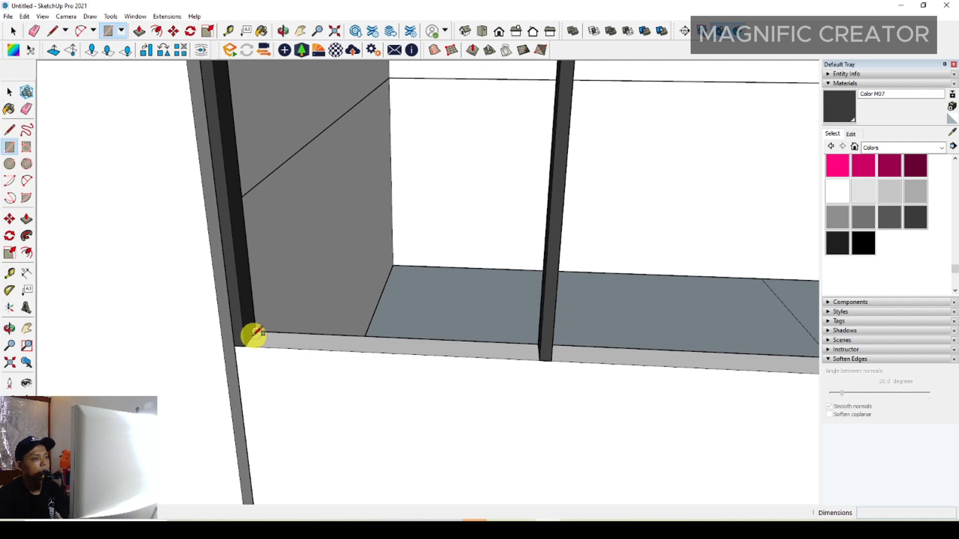
pyautogui.scroll(-5, 404, 423)
pyautogui.moveTo(399, 424); pyautogui.dragTo(440, 344, button='middle')
pyautogui.scroll(7, 584, 200)
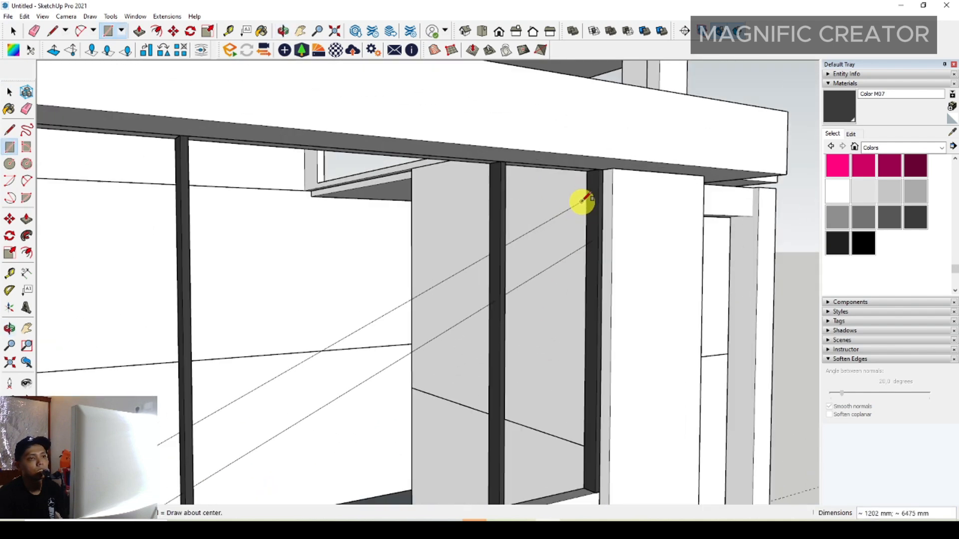
pyautogui.scroll(4, 589, 173)
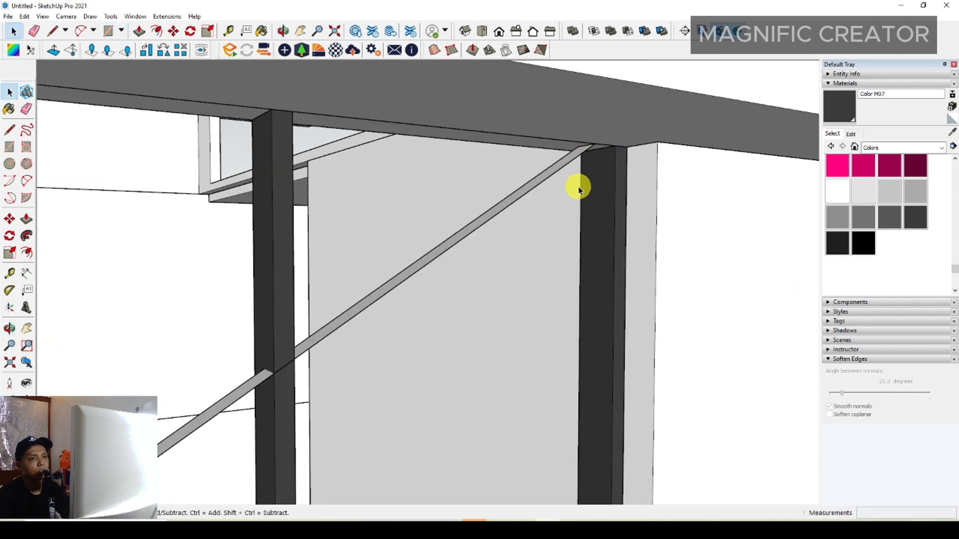
pyautogui.press('space')
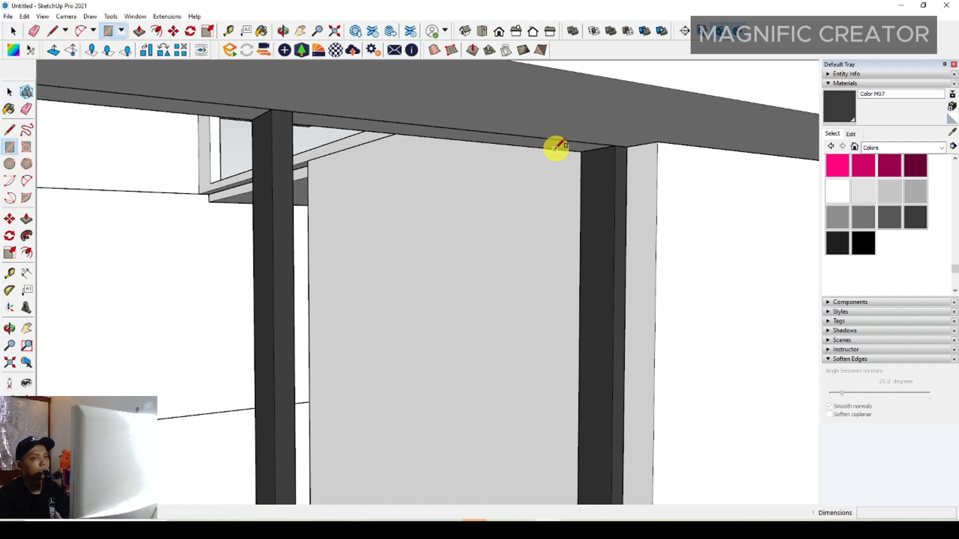
# - Draw a rectangle filling the upper-storey opening between opposite corners and push/pull it to a pane about 17 mm thick
pyautogui.scroll(2, 579, 148)
pyautogui.scroll(-6, 619, 245)
pyautogui.moveTo(625, 272); pyautogui.dragTo(309, 320, button='middle')
pyautogui.scroll(-4, 509, 244)
pyautogui.scroll(2, 270, 337)
pyautogui.scroll(5, 264, 334)
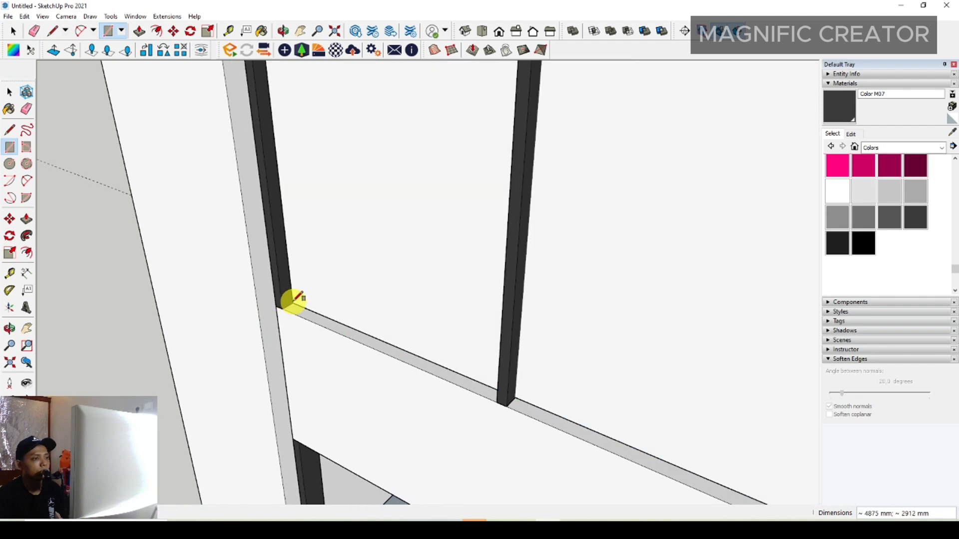
pyautogui.press('p')
pyautogui.click(324, 286)
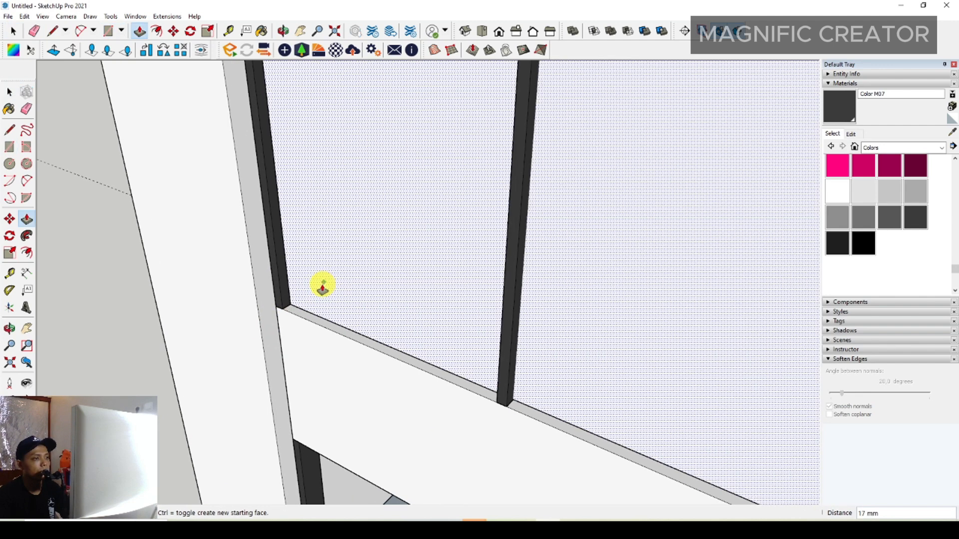
# - Select the upper-storey pane's geometry and make it a group
pyautogui.doubleClick(351, 268)
pyautogui.rightClick(351, 268)
pyautogui.click(394, 354)
# - Sample the Translucent Glass Blue material from the terrace glass railing and paint the upper-storey pane with it
pyautogui.scroll(-8, 362, 361)
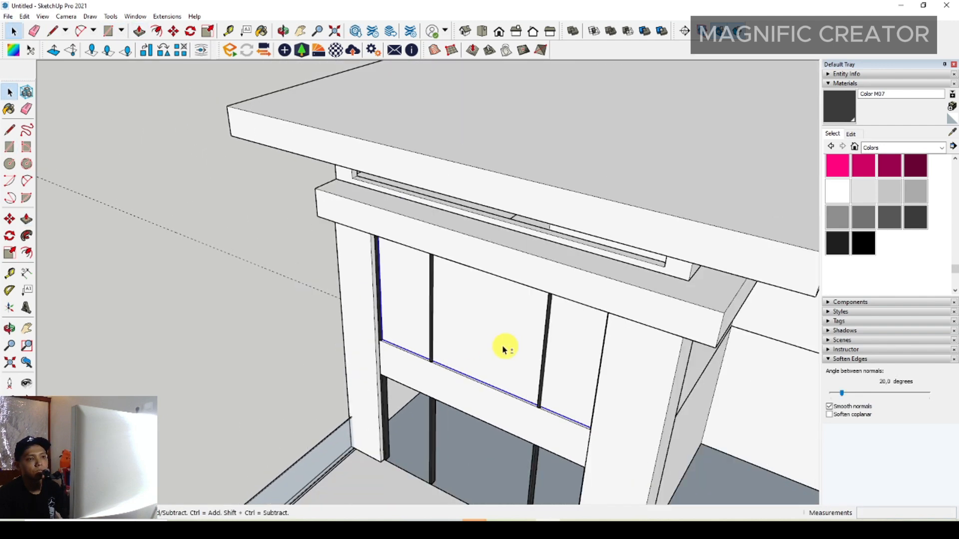
pyautogui.moveTo(503, 349); pyautogui.dragTo(820, 194, button='middle')
pyautogui.moveTo(532, 313); pyautogui.dragTo(759, 225, button='middle')
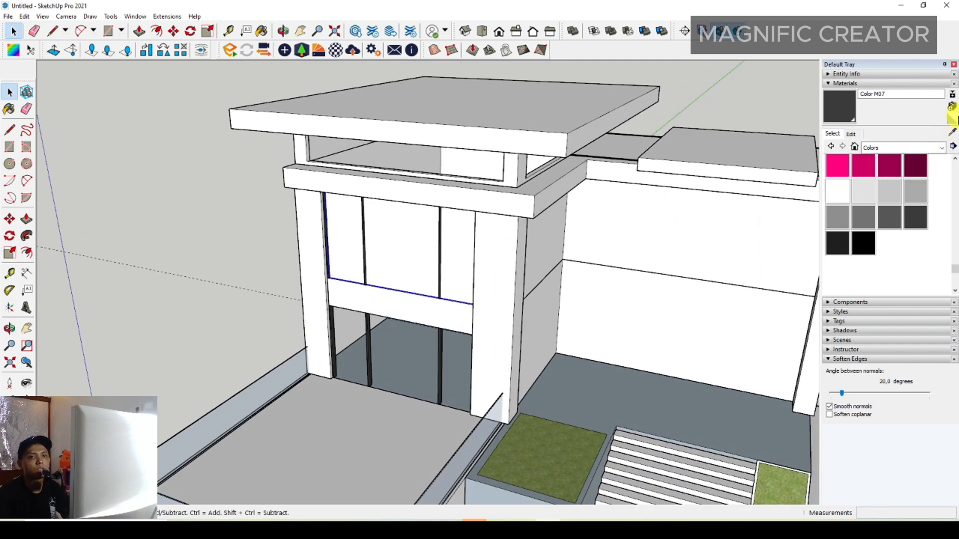
pyautogui.click(951, 130)
pyautogui.scroll(3, 487, 424)
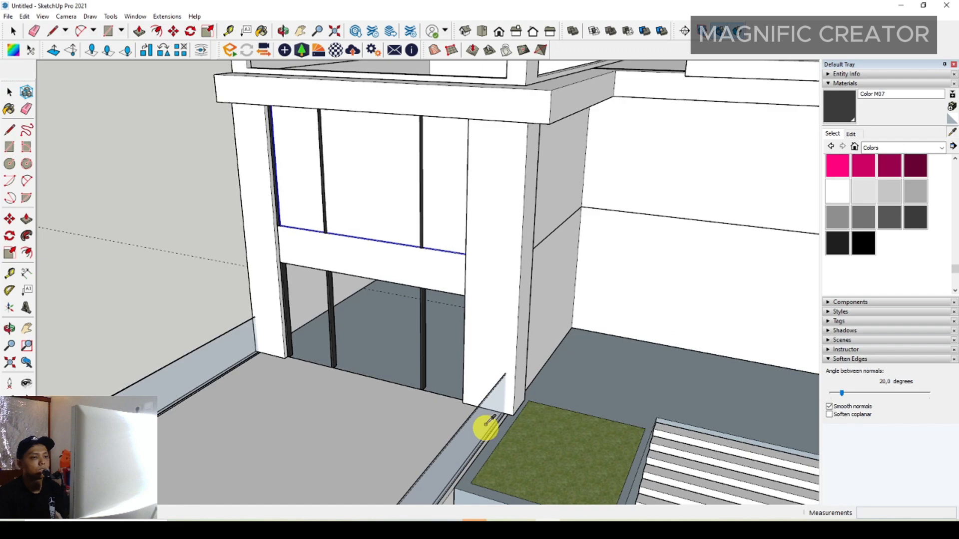
pyautogui.click(400, 195)
pyautogui.press('space')
pyautogui.moveTo(398, 256)
pyautogui.mouseDown(button='middle')
pyautogui.moveTo(439, 259)
pyautogui.moveTo(373, 285)
pyautogui.moveTo(545, 319)
pyautogui.mouseUp(button='middle')
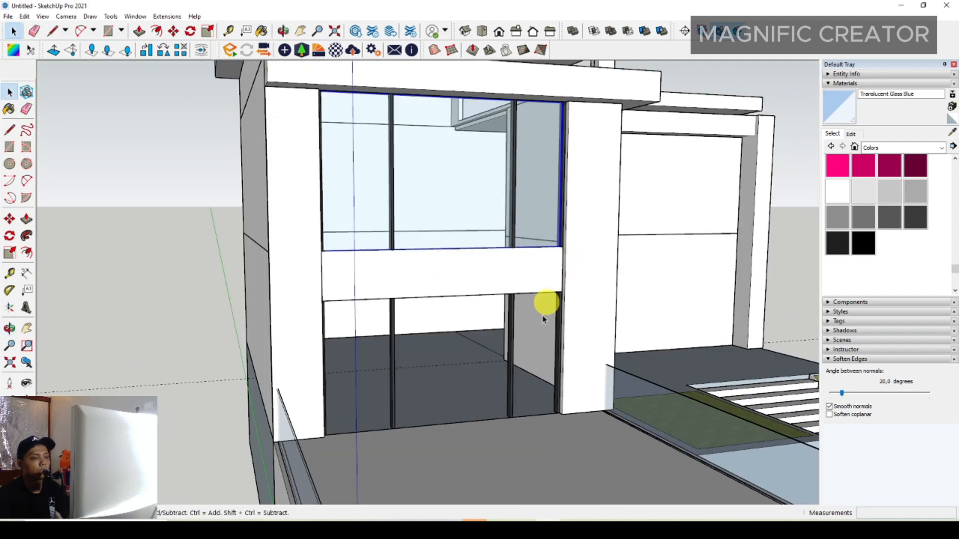
pyautogui.scroll(6, 532, 412)
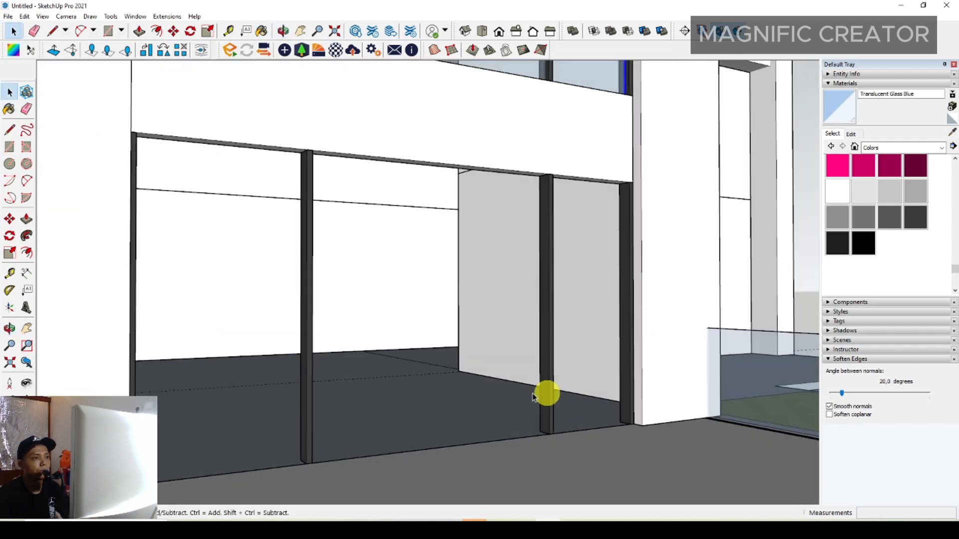
pyautogui.scroll(4, 523, 418)
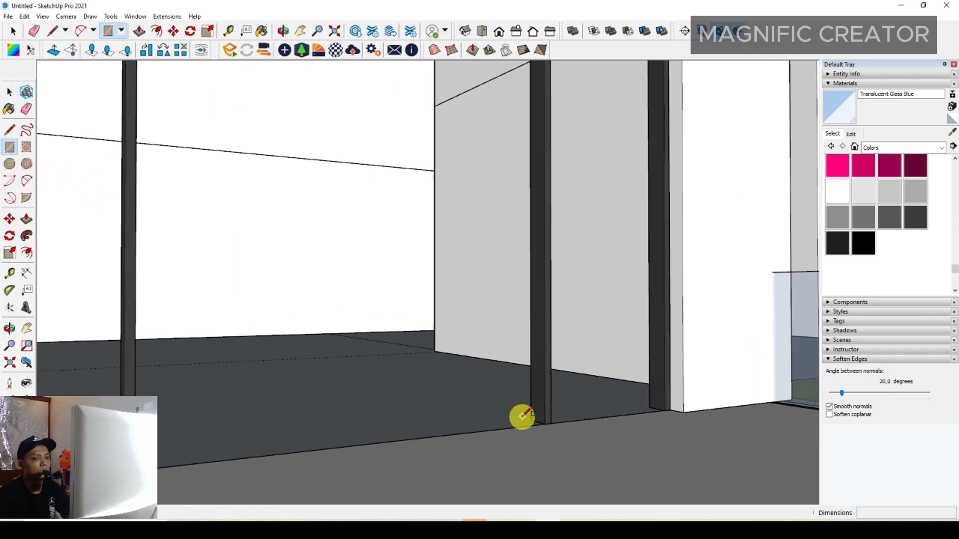
pyautogui.scroll(2, 536, 428)
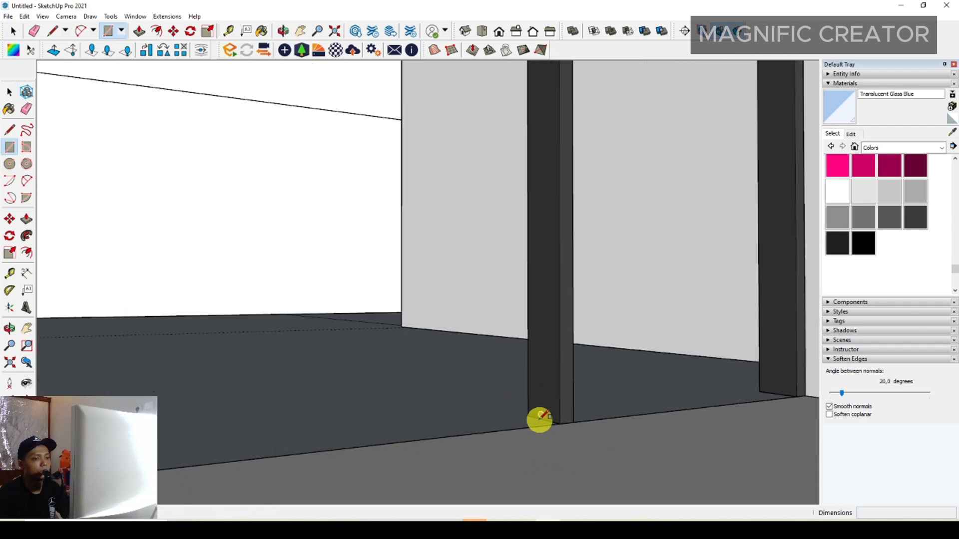
pyautogui.press('space')
pyautogui.scroll(-2, 549, 294)
pyautogui.moveTo(550, 294); pyautogui.dragTo(390, 407, button='middle')
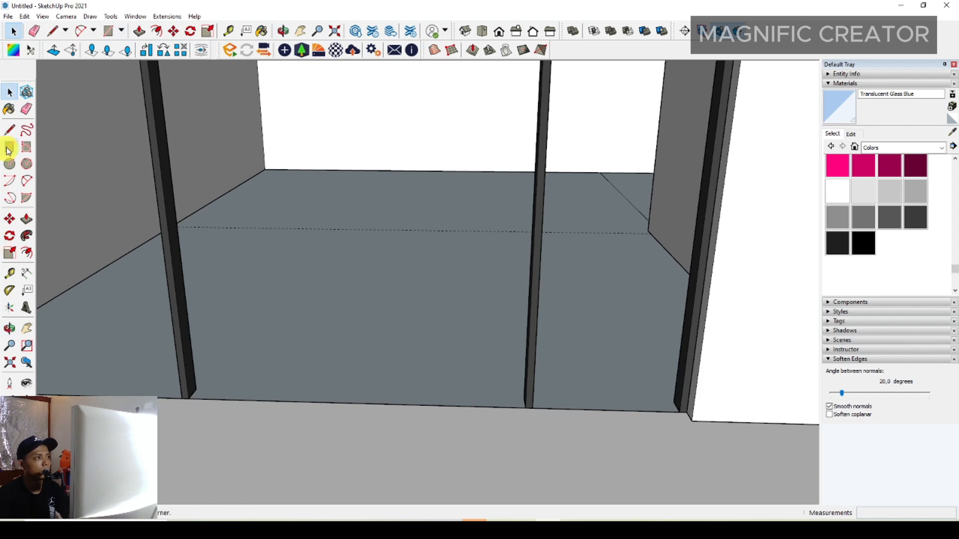
# - Draw a line along the floor edge between the two middle mullions of the lower-storey opening and select it
pyautogui.moveTo(377, 269); pyautogui.dragTo(503, 353, button='middle')
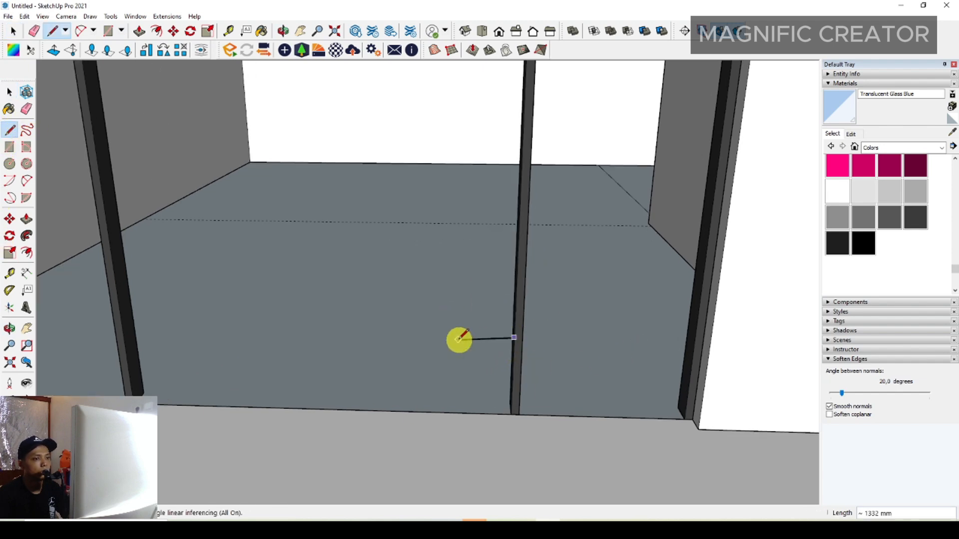
pyautogui.press('space')
pyautogui.press('space')
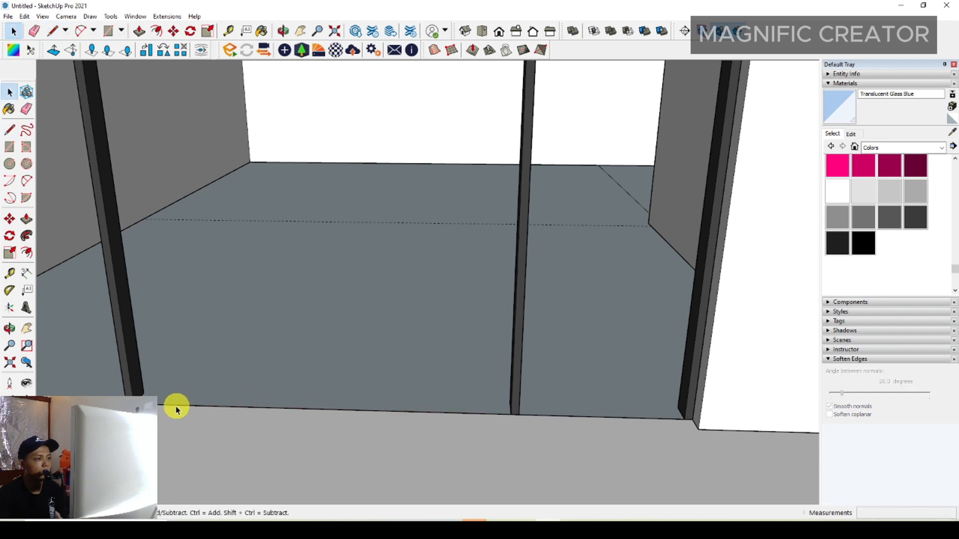
pyautogui.scroll(5, 174, 410)
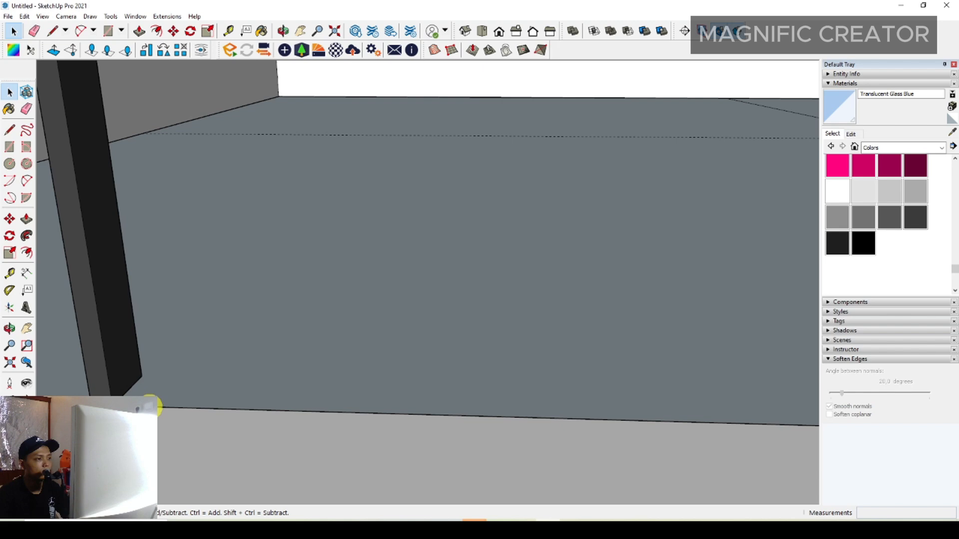
pyautogui.scroll(-8, 353, 424)
pyautogui.scroll(6, 407, 400)
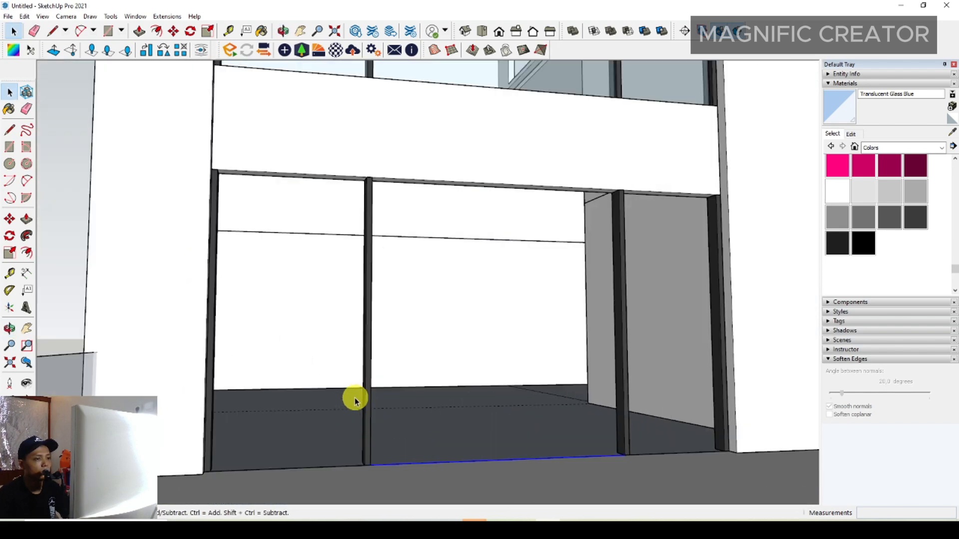
# - Move the line between the two middle mullions straight up to just below the head of the opening
pyautogui.moveTo(354, 400); pyautogui.dragTo(206, 431, button='middle')
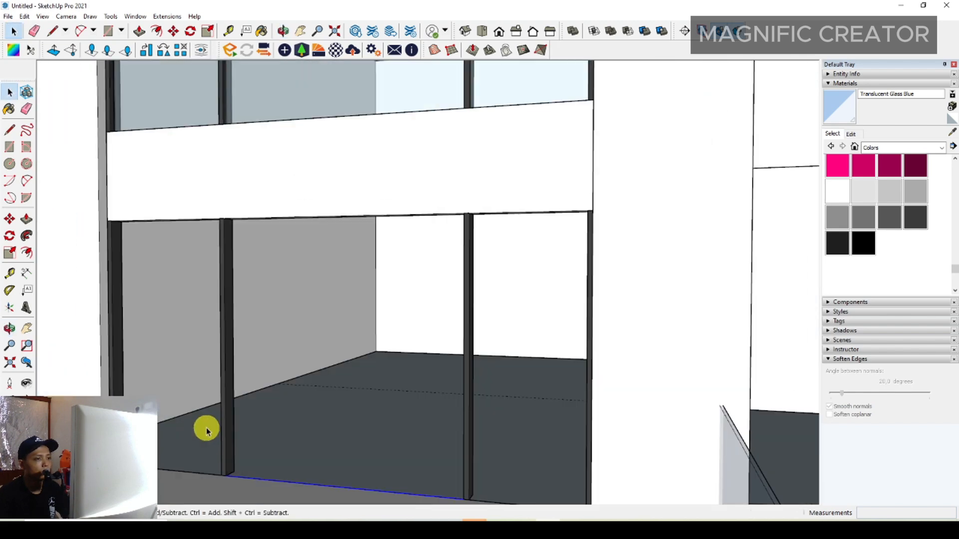
pyautogui.click(223, 478)
pyautogui.click(223, 252)
pyautogui.press('space')
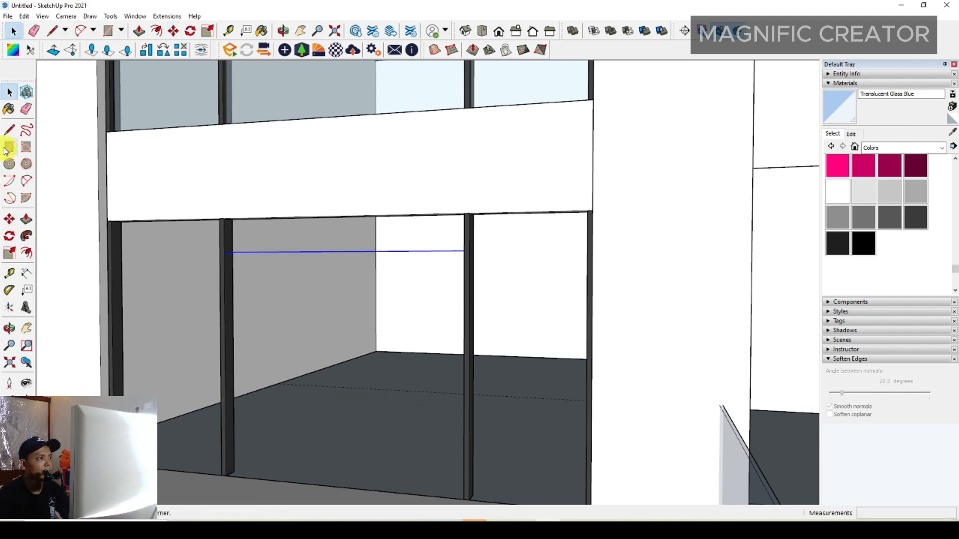
# - Draw a rectangle about 1220 by 2160 mm from the raised line's midpoint to the mullion's base, and erase the leftover construction line
pyautogui.click(339, 251)
pyautogui.scroll(-2, 415, 434)
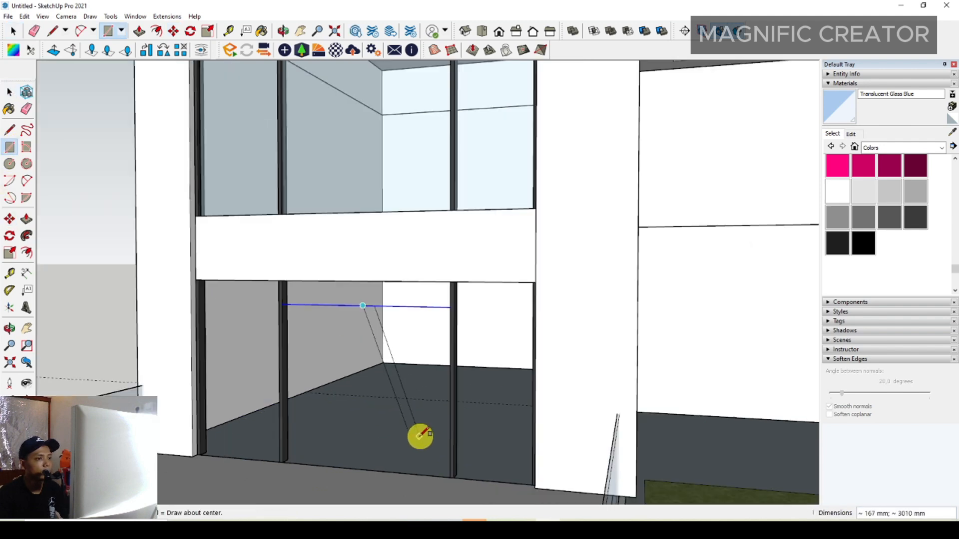
pyautogui.moveTo(419, 436); pyautogui.dragTo(593, 505, button='middle')
pyautogui.scroll(2, 488, 427)
pyautogui.moveTo(487, 429); pyautogui.dragTo(503, 462, button='middle')
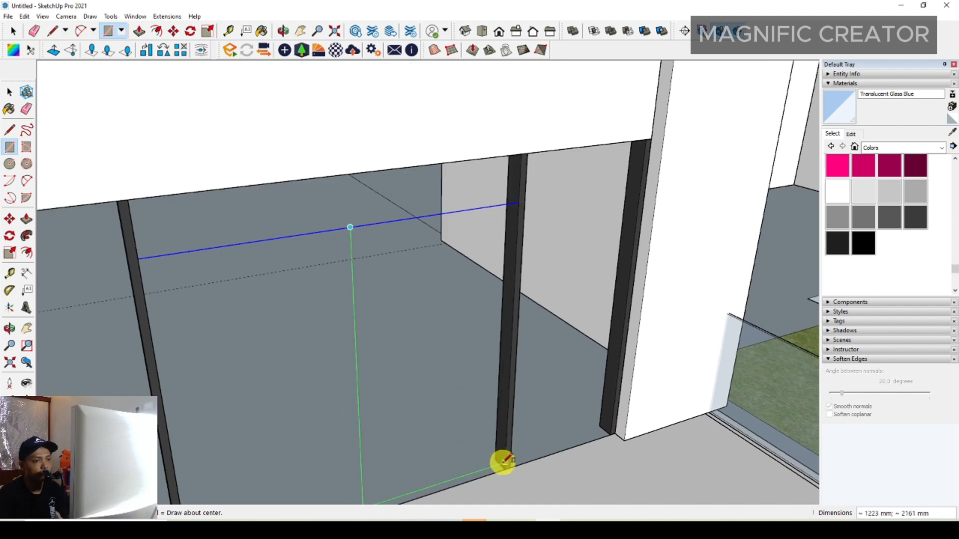
pyautogui.click(506, 467)
pyautogui.press('space')
pyautogui.rightClick(326, 231)
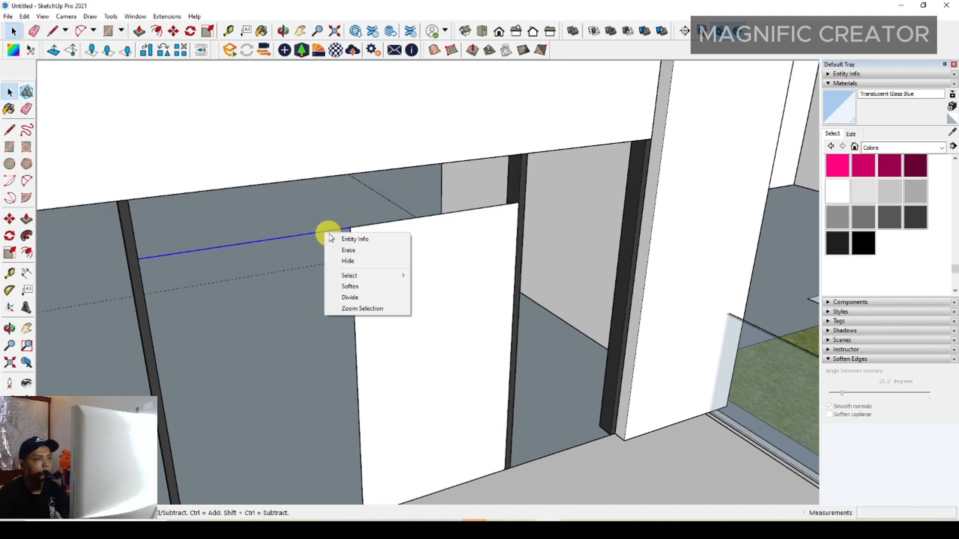
pyautogui.click(347, 253)
# - Scale the door panel face upward until its upper edge meets the underside of the opening's head
pyautogui.click(451, 252)
pyautogui.scroll(2, 452, 254)
pyautogui.moveTo(452, 255)
pyautogui.mouseDown(button='middle')
pyautogui.moveTo(465, 250)
pyautogui.moveTo(444, 208)
pyautogui.mouseUp(button='middle')
pyautogui.click(209, 31)
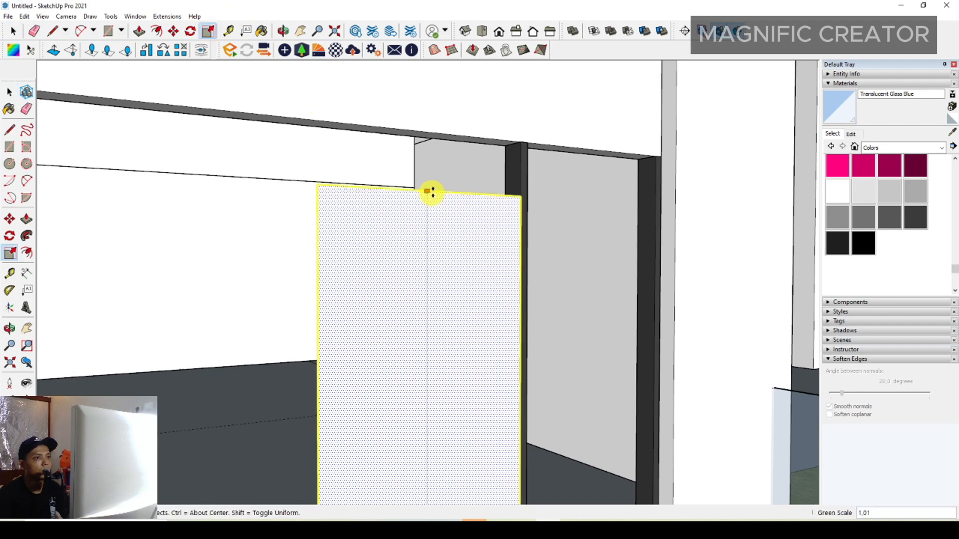
pyautogui.moveTo(433, 192); pyautogui.dragTo(520, 141)
pyautogui.press('space')
# - Push/pull the door panel face to a thickness of 19 mm and make the whole panel a group
pyautogui.moveTo(440, 266); pyautogui.dragTo(465, 381, button='middle')
pyautogui.press('p')
pyautogui.click(462, 388)
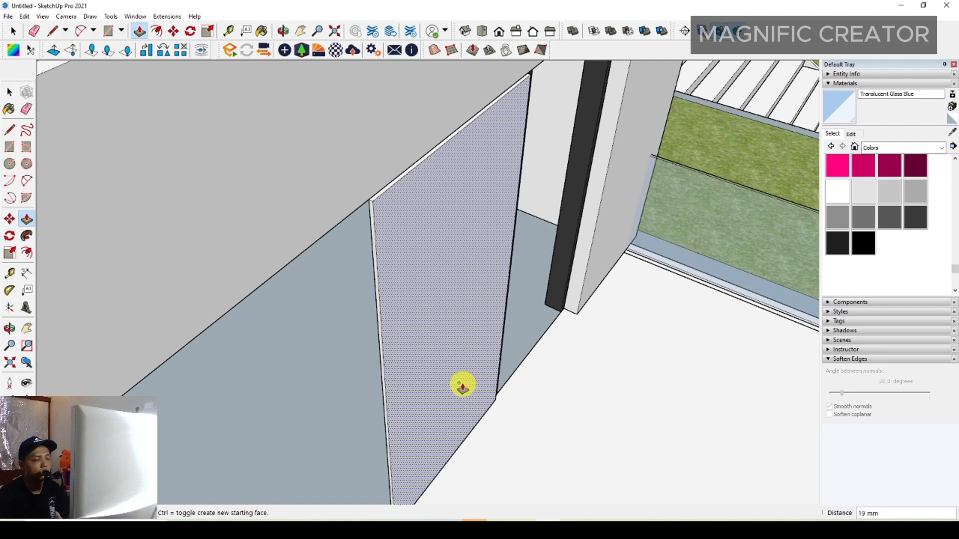
pyautogui.press('space')
pyautogui.tripleClick(466, 358)
pyautogui.rightClick(466, 357)
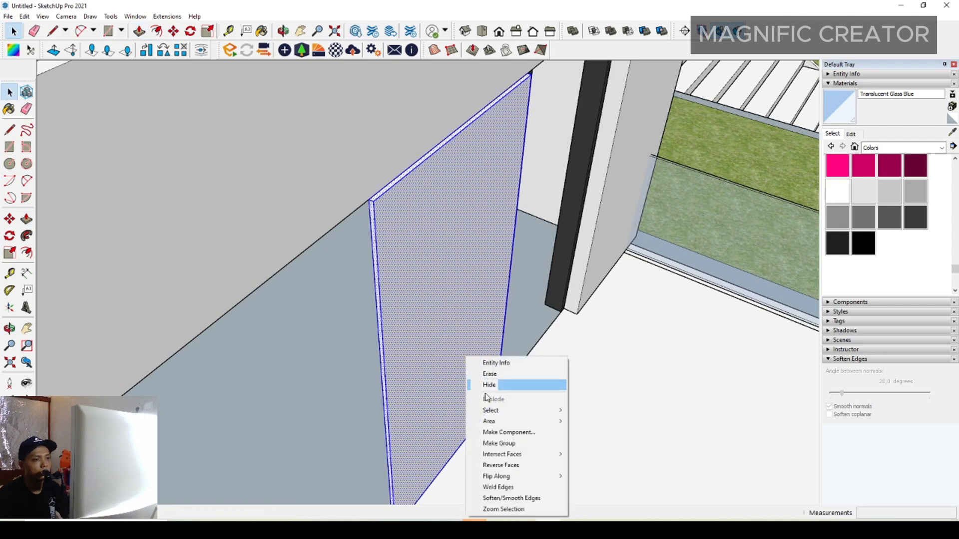
pyautogui.click(496, 444)
# - Move the door panel group inward from the mullion's outer base corner along the mullion's depth
pyautogui.moveTo(496, 443); pyautogui.dragTo(269, 399, button='middle')
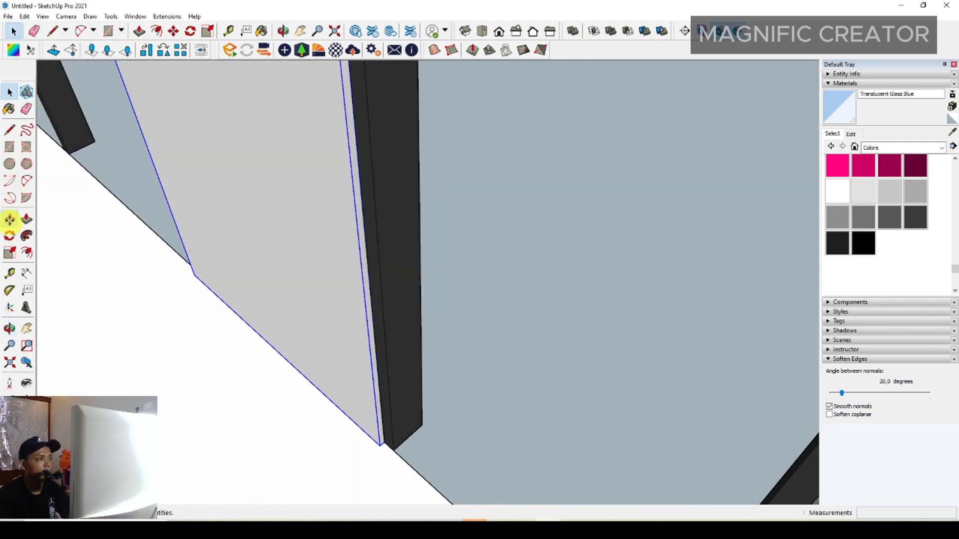
pyautogui.click(10, 220)
pyautogui.scroll(1, 413, 457)
pyautogui.click(388, 458)
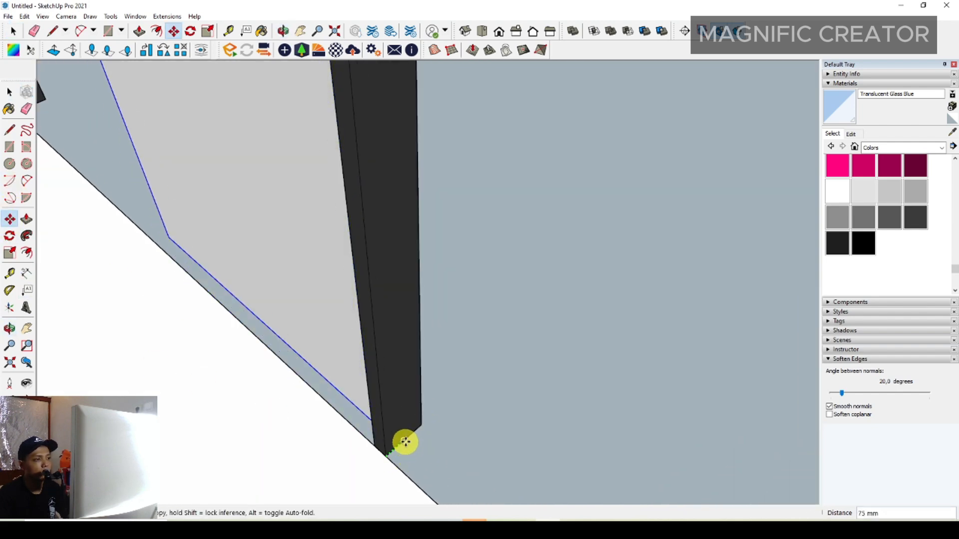
# - Move the panel 75 mm so it sits at the midpoint of the dark window frame's depth
pyautogui.click(406, 441)
pyautogui.press('space')
pyautogui.scroll(-2, 334, 355)
pyautogui.moveTo(334, 355); pyautogui.dragTo(567, 316, button='middle')
pyautogui.keyDown('shift'); pyautogui.moveTo(446, 322); pyautogui.dragTo(447, 393, button='middle'); pyautogui.keyUp('shift')
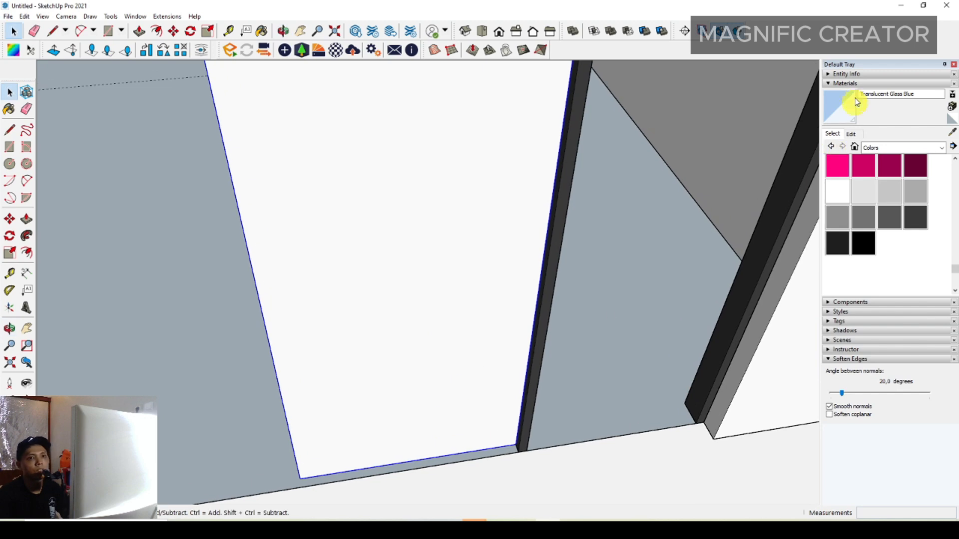
pyautogui.moveTo(353, 352); pyautogui.dragTo(364, 352, button='middle')
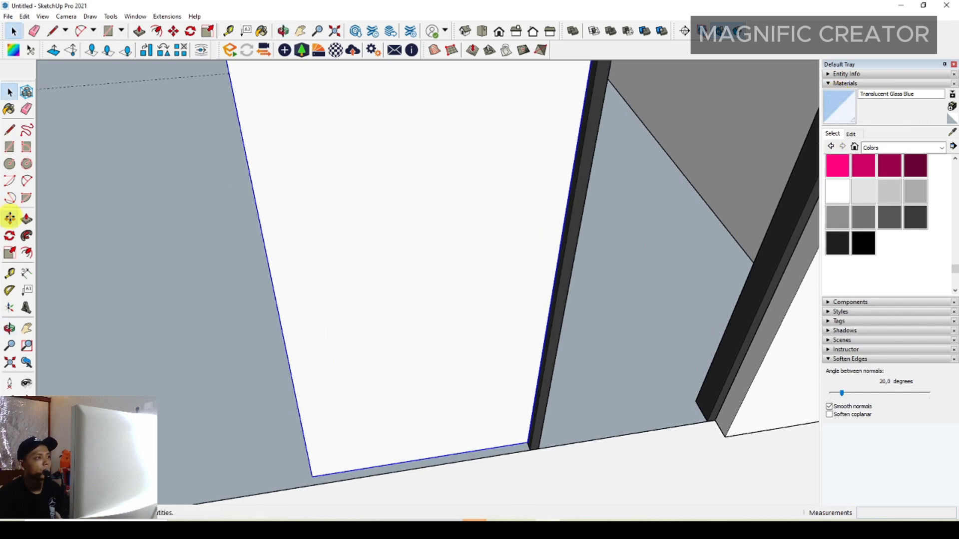
pyautogui.click(557, 254)
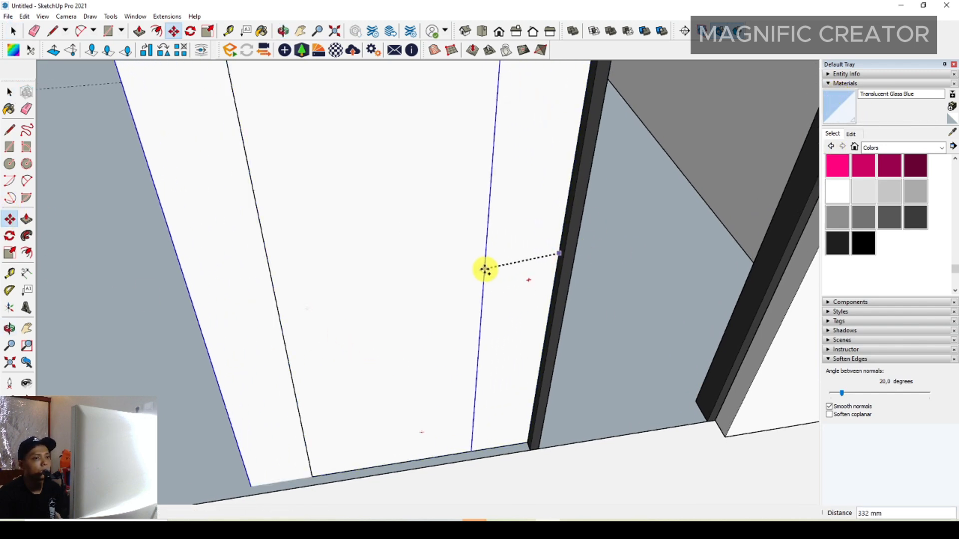
pyautogui.press('space')
pyautogui.scroll(-2, 553, 374)
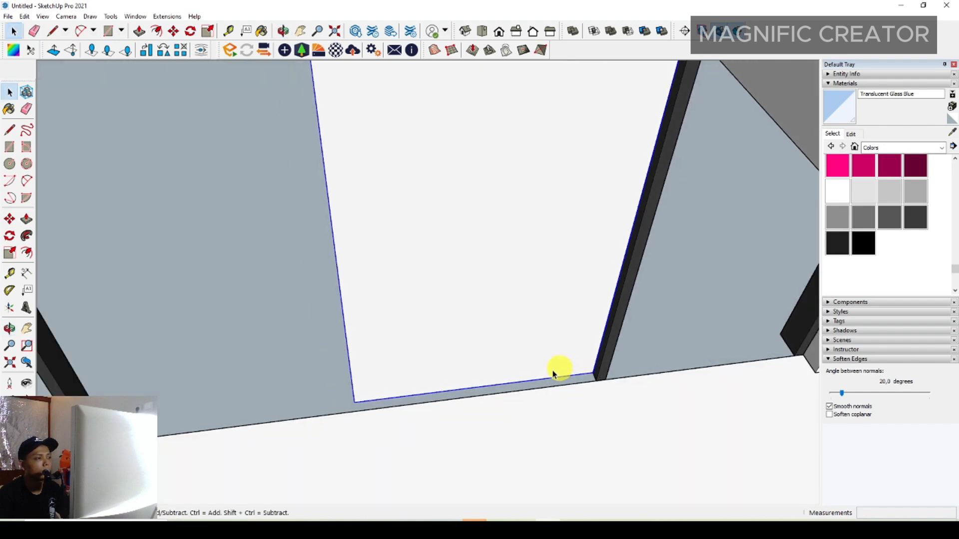
# - Copy the panel alongside the original so the pair fills the wide middle opening of the ground-floor window
pyautogui.click(613, 388)
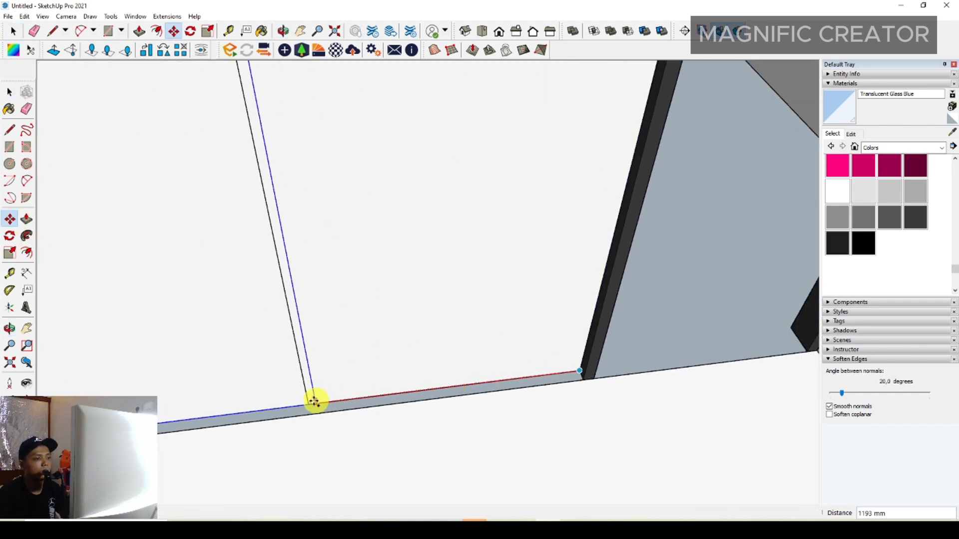
pyautogui.scroll(-3, 380, 389)
pyautogui.moveTo(436, 359); pyautogui.dragTo(349, 413, button='middle')
# - Copy one middle panel into the narrow ground-floor opening nearest the lawn, starting at the frame post's bottom corner
pyautogui.click(10, 220)
pyautogui.scroll(1, 348, 389)
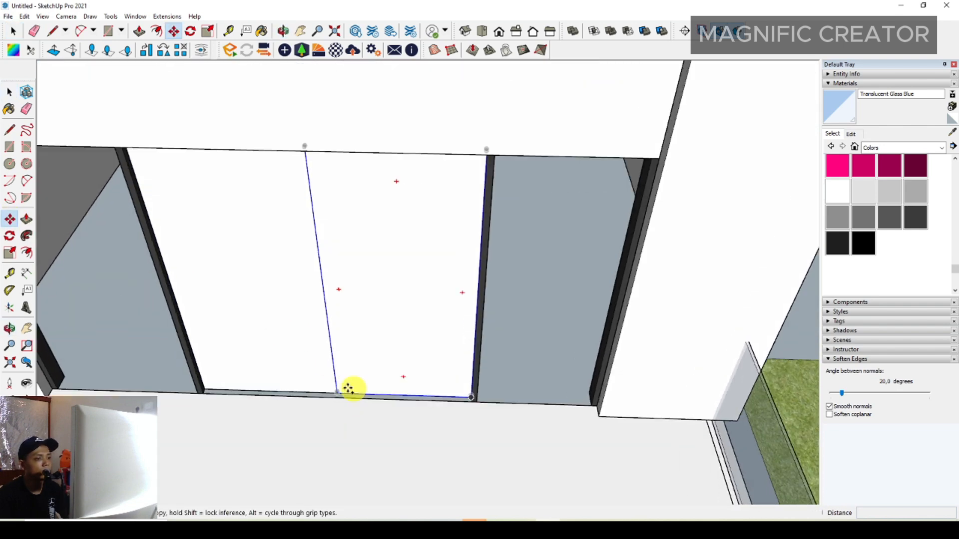
pyautogui.click(337, 391)
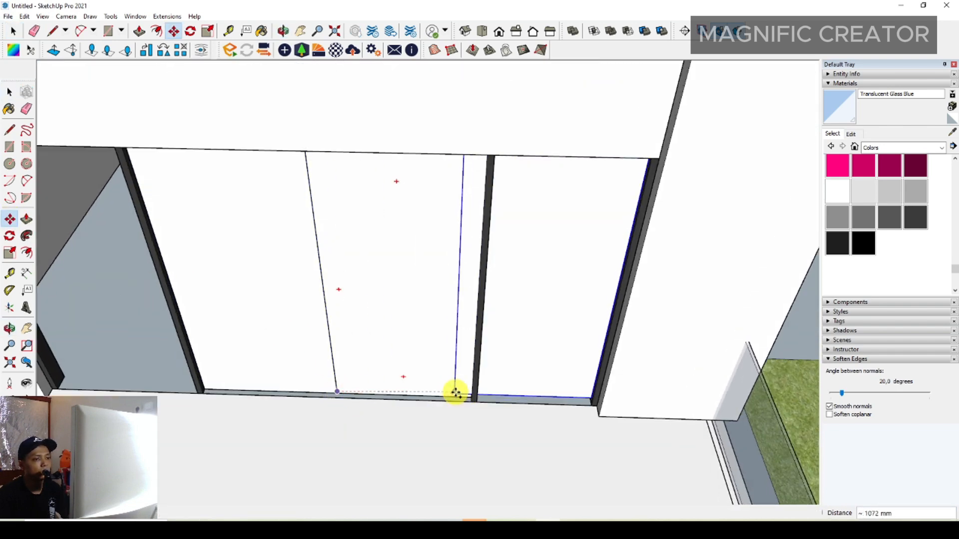
pyautogui.scroll(1, 454, 392)
pyautogui.scroll(-1, 460, 397)
pyautogui.click(480, 401)
pyautogui.press('space')
pyautogui.scroll(-5, 508, 360)
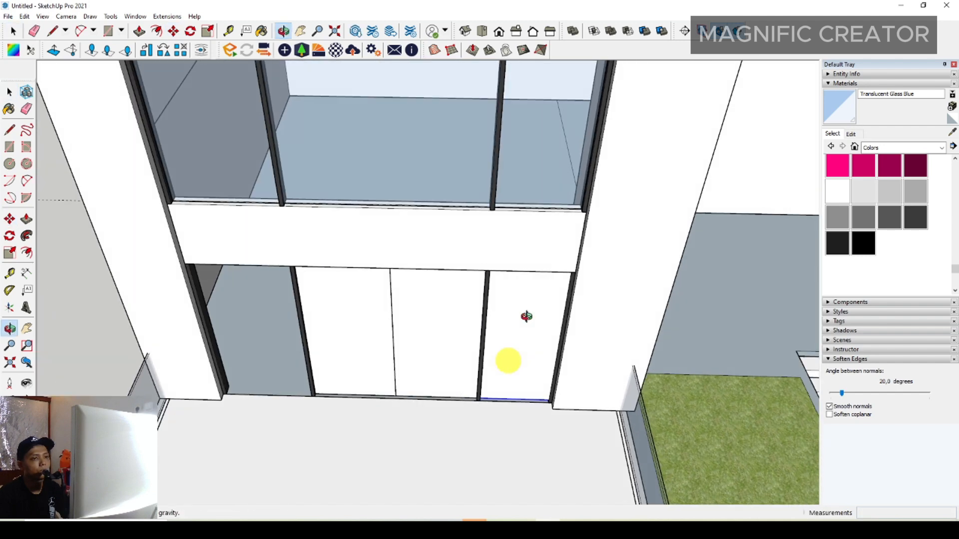
# - Push the side face of the copied panel in about 362 mm so it fits the narrow opening
pyautogui.click(538, 284)
pyautogui.doubleClick(513, 336)
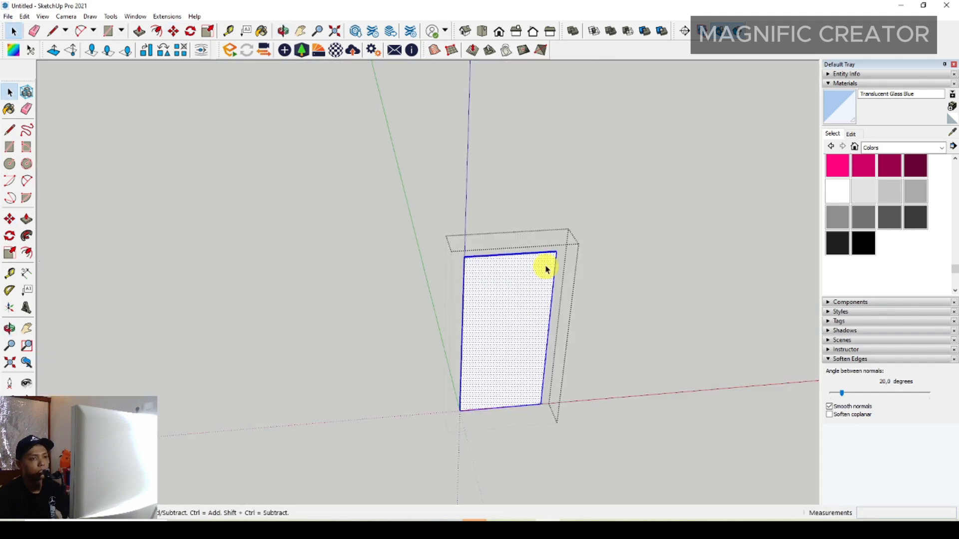
pyautogui.moveTo(517, 203); pyautogui.dragTo(602, 479)
pyautogui.scroll(1, 558, 307)
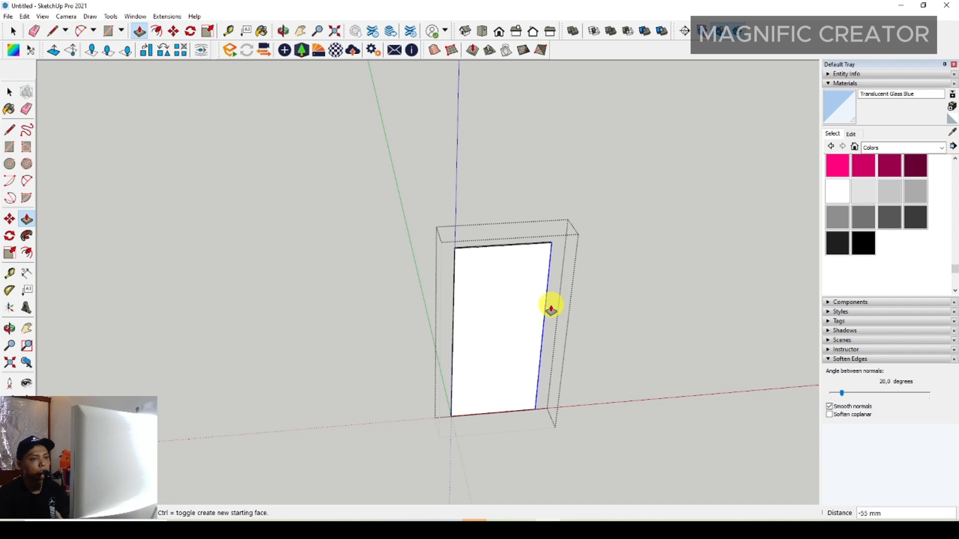
pyautogui.press('Escape')
pyautogui.click(553, 277)
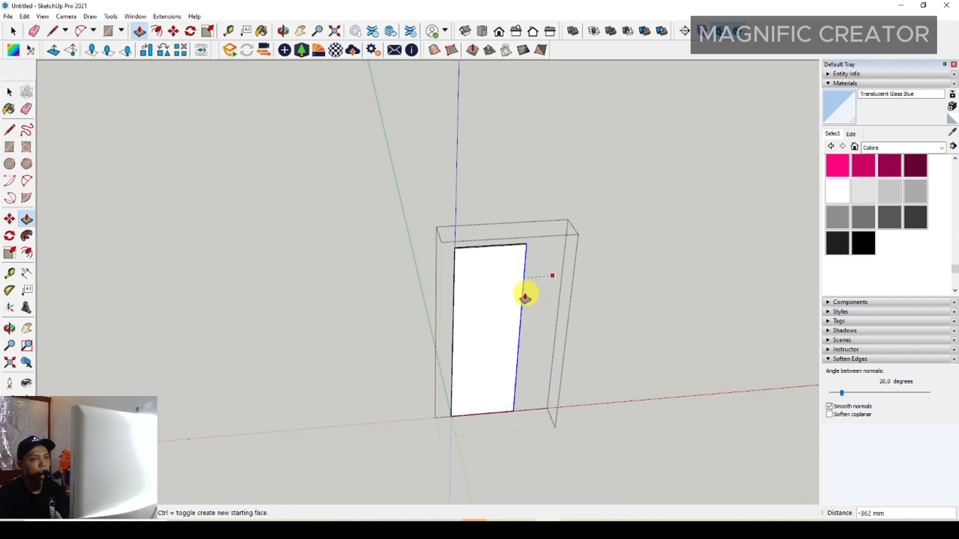
pyautogui.click(525, 298)
pyautogui.press('space')
pyautogui.scroll(-2, 652, 259)
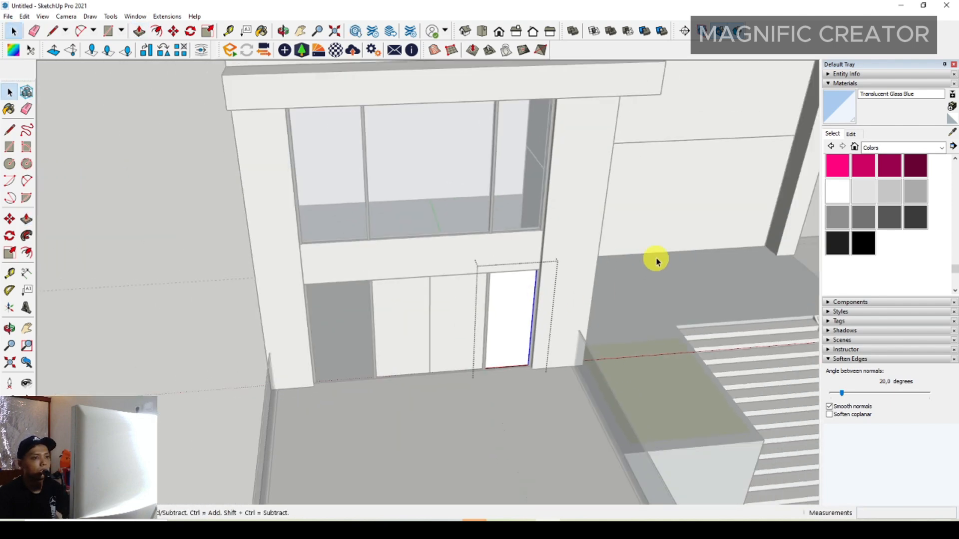
# - Copy the narrow panel into the opening at the opposite end of the ground-floor window
pyautogui.scroll(3, 519, 300)
pyautogui.scroll(5, 488, 385)
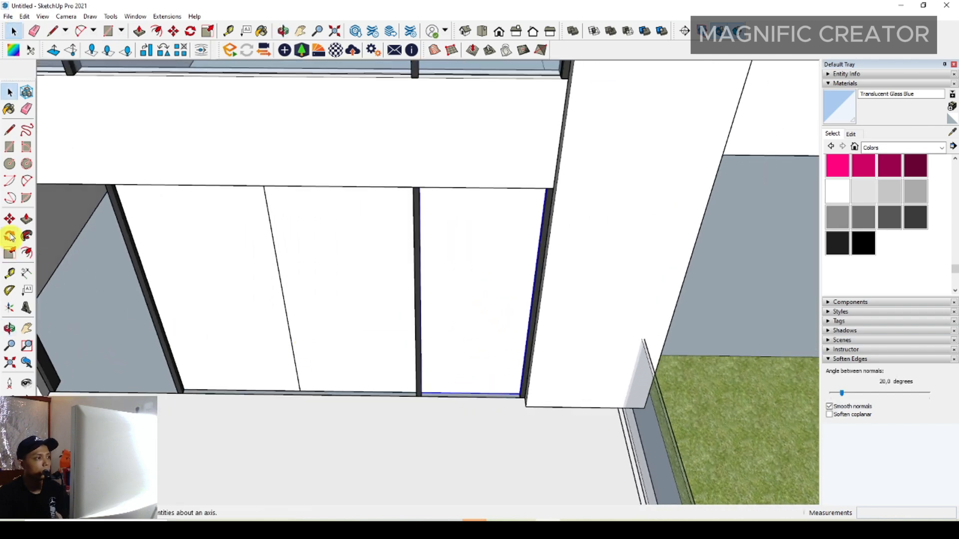
pyautogui.scroll(5, 414, 397)
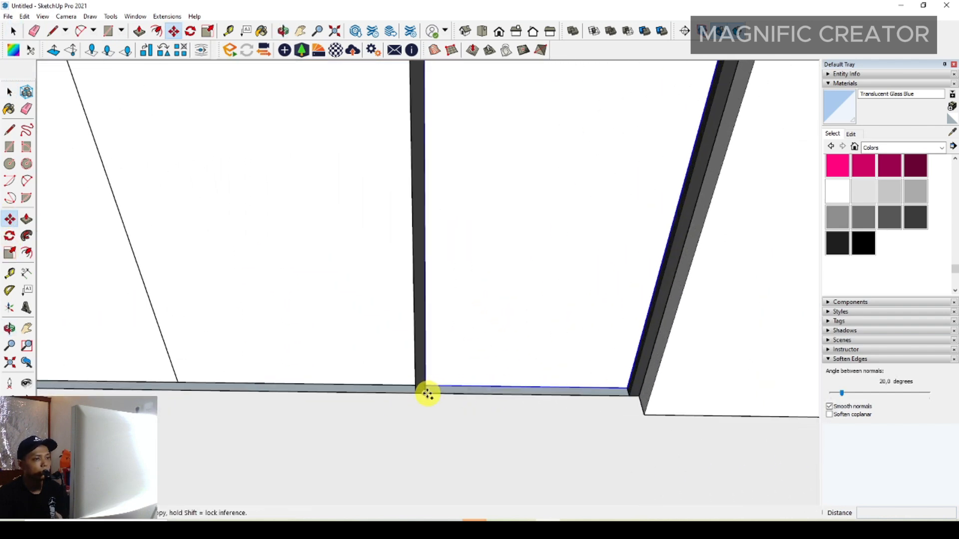
pyautogui.click(427, 395)
pyautogui.scroll(-3, 469, 392)
pyautogui.scroll(2, 239, 375)
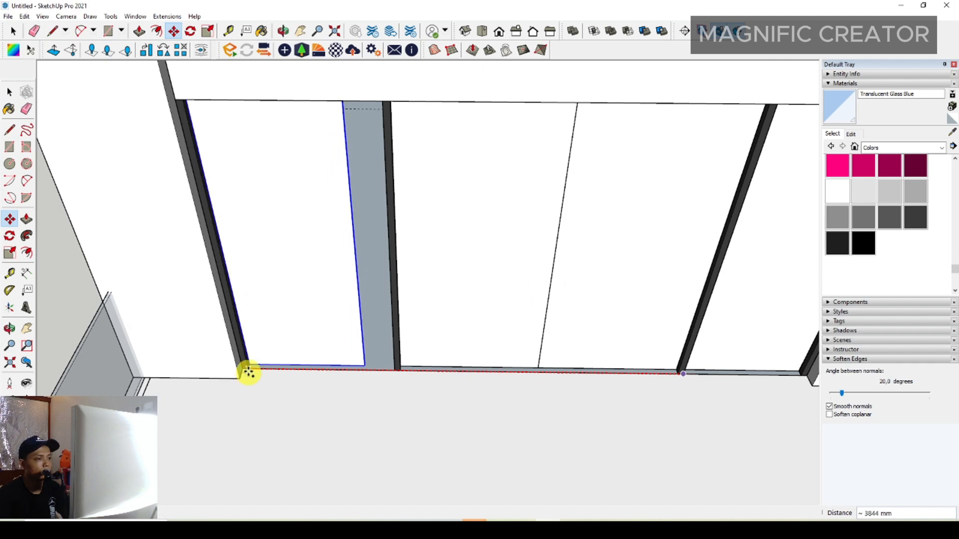
pyautogui.click(283, 370)
pyautogui.press('space')
# - Pull the side face of this end panel out to the neighbouring frame post to close the gap
pyautogui.scroll(-3, 363, 367)
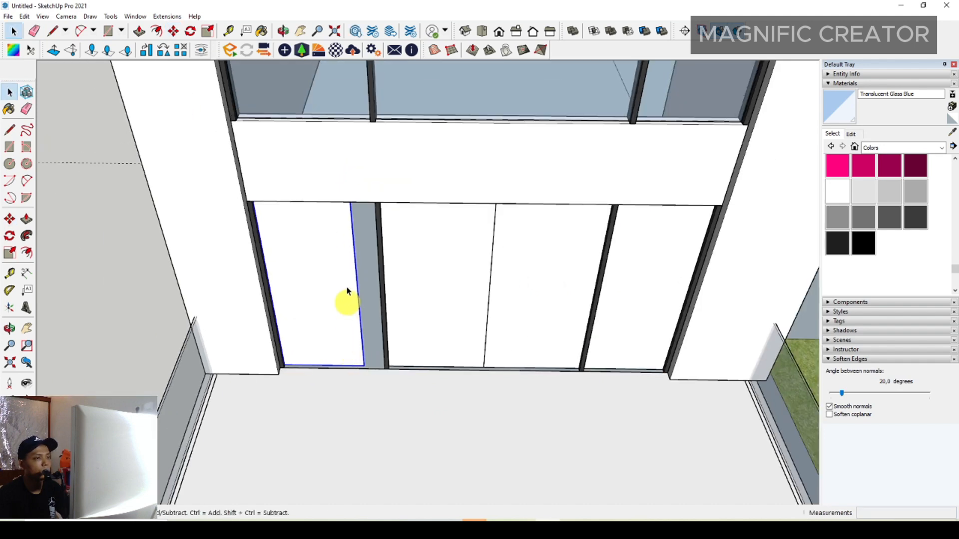
pyautogui.doubleClick(347, 256)
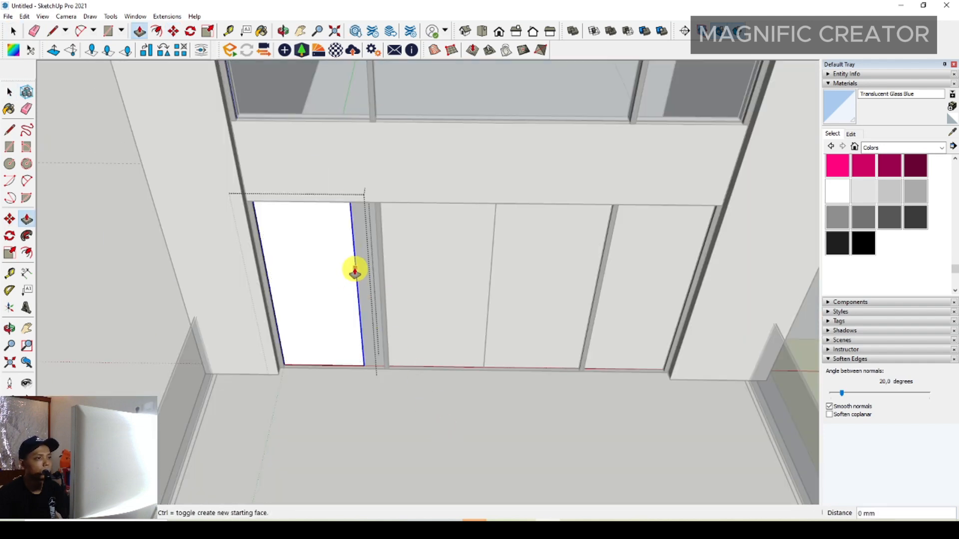
pyautogui.scroll(-4, 368, 306)
pyautogui.press('space')
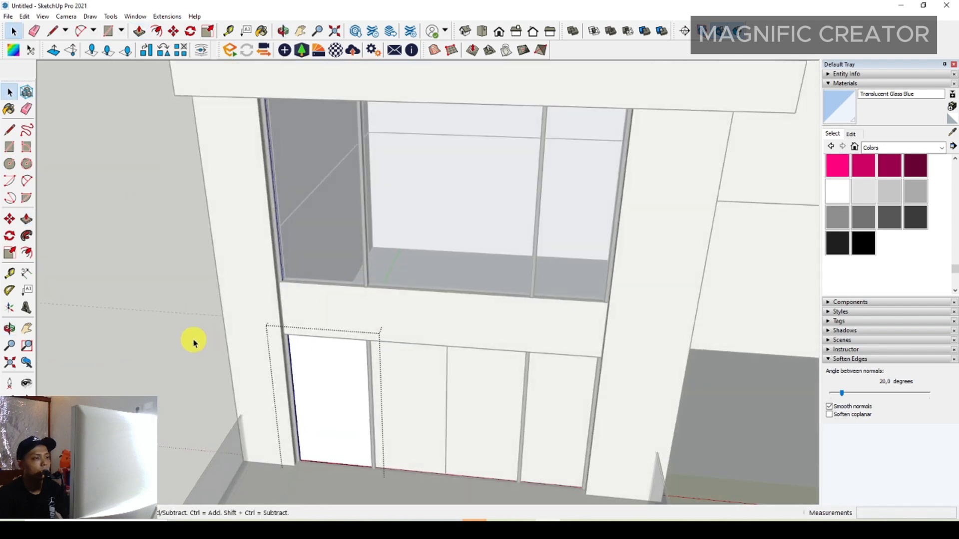
# - Paint all four ground-floor window panels with Translucent Glass Blue
pyautogui.scroll(-5, 194, 344)
pyautogui.moveTo(381, 358); pyautogui.dragTo(708, 226, button='middle')
pyautogui.click(835, 105)
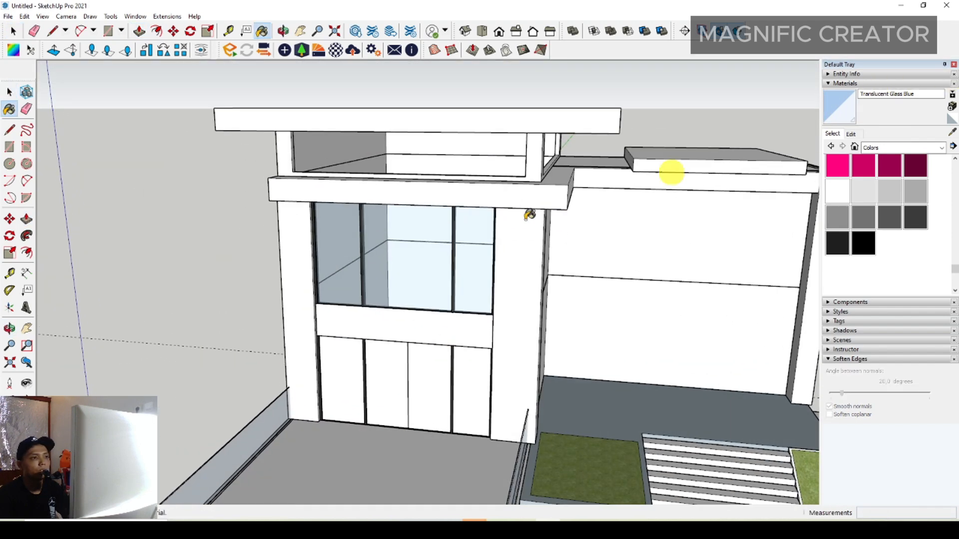
pyautogui.scroll(2, 344, 250)
pyautogui.click(352, 400)
pyautogui.click(393, 393)
pyautogui.click(454, 407)
pyautogui.click(494, 414)
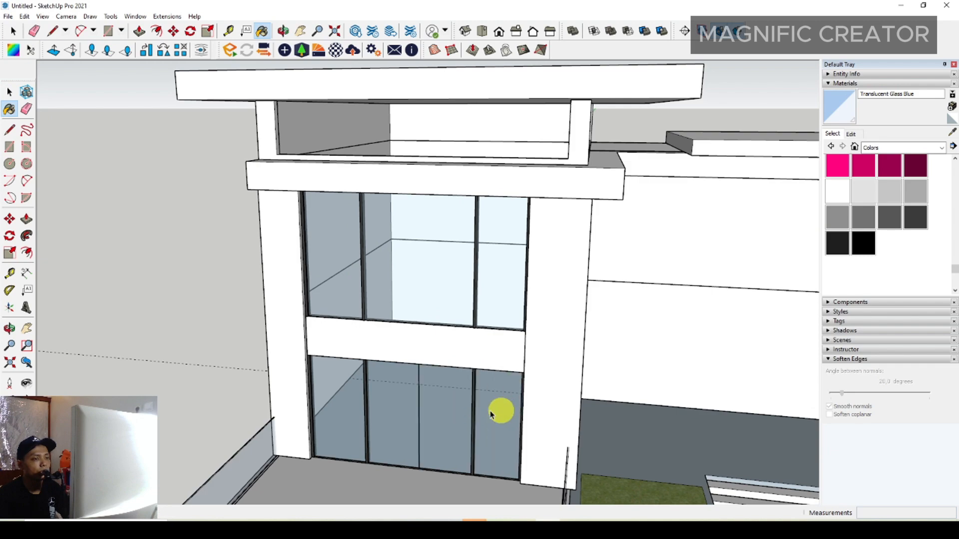
pyautogui.scroll(3, 436, 411)
pyautogui.press('space')
# - Pull the front face of the side wall beside the stairs forward about 1430 mm and leave its group
pyautogui.moveTo(436, 411); pyautogui.dragTo(344, 310, button='middle')
pyautogui.scroll(-5, 345, 309)
pyautogui.scroll(3, 419, 342)
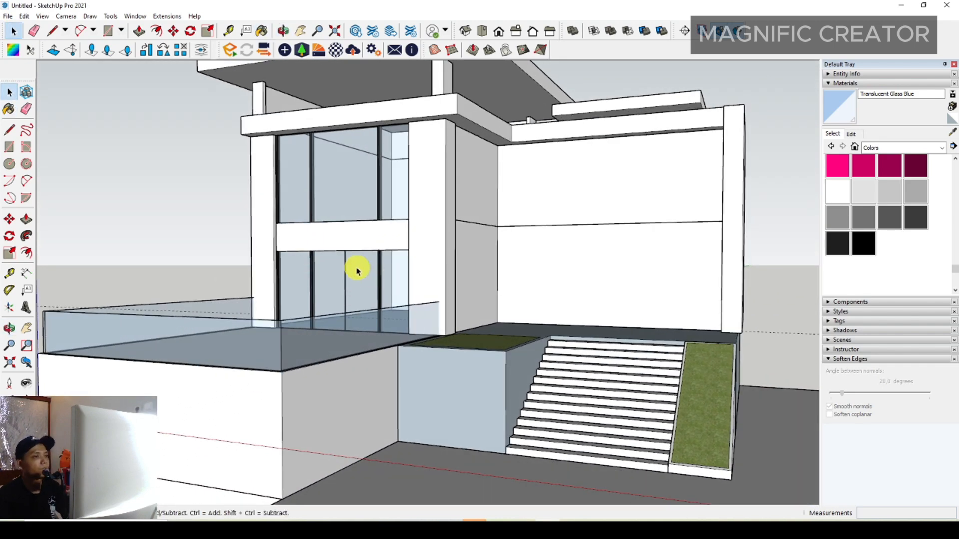
pyautogui.moveTo(357, 270); pyautogui.dragTo(591, 304, button='middle')
pyautogui.scroll(2, 484, 317)
pyautogui.doubleClick(590, 289)
pyautogui.moveTo(589, 272); pyautogui.dragTo(586, 316)
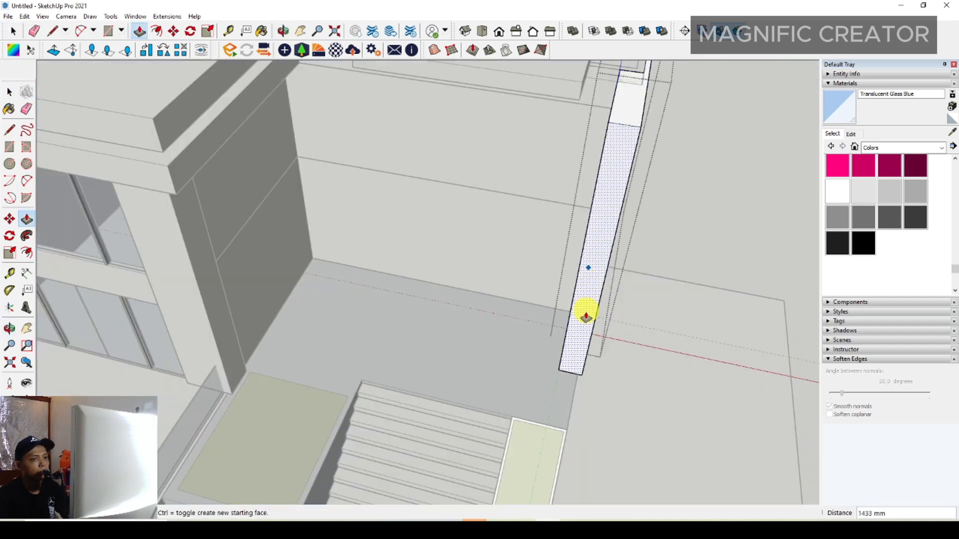
pyautogui.click(587, 320)
pyautogui.press('space')
pyautogui.scroll(-2, 583, 332)
pyautogui.moveTo(583, 334); pyautogui.dragTo(647, 184, button='middle')
pyautogui.click(647, 184)
# - Pull the recessed front face of the roof slab forward to meet the front of the extended side wall
pyautogui.scroll(2, 422, 218)
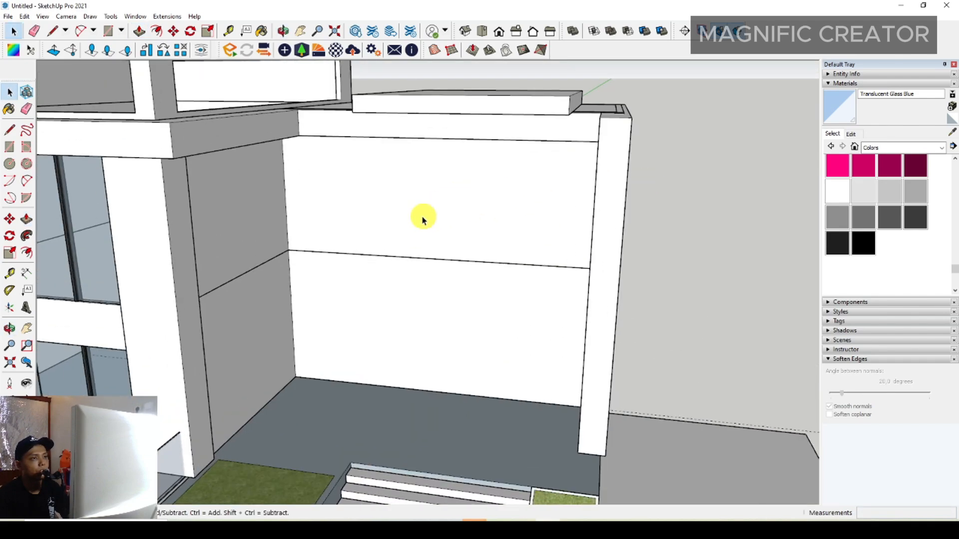
pyautogui.moveTo(421, 219); pyautogui.dragTo(485, 300, button='middle')
pyautogui.scroll(1, 581, 209)
pyautogui.tripleClick(482, 184)
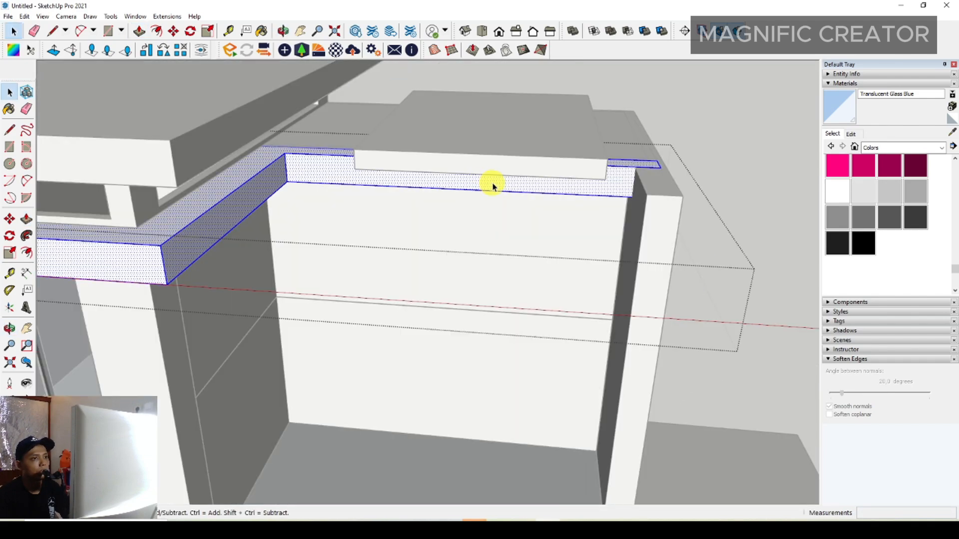
pyautogui.press('p')
pyautogui.click(507, 183)
pyautogui.click(667, 195)
pyautogui.press('space')
pyautogui.scroll(-5, 586, 210)
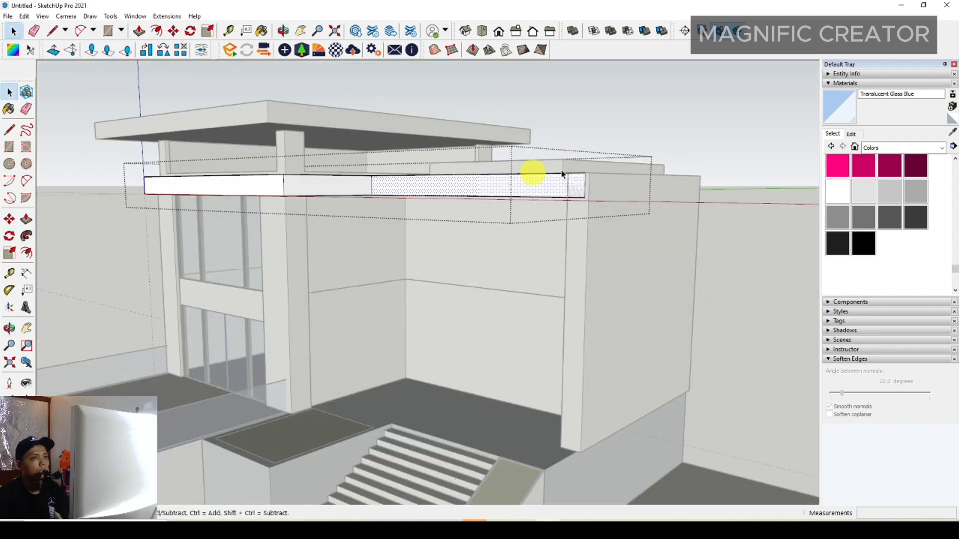
# - Pull the front face of the small upper roof slab forward over the entrance and leave its group
pyautogui.click(604, 155)
pyautogui.moveTo(604, 154); pyautogui.dragTo(499, 206, button='middle')
pyautogui.tripleClick(498, 206)
pyautogui.press('p')
pyautogui.click(489, 201)
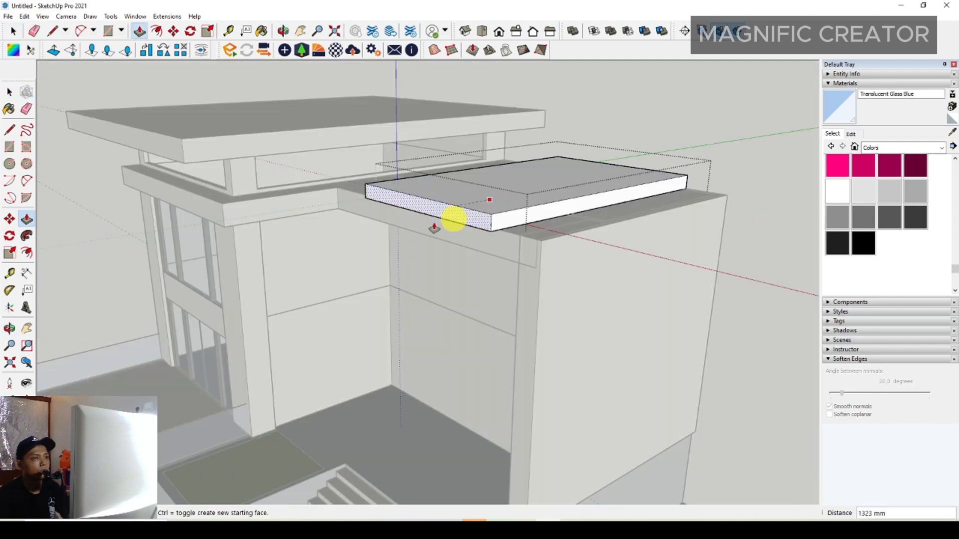
pyautogui.click(412, 228)
pyautogui.moveTo(409, 244); pyautogui.dragTo(493, 210, button='middle')
pyautogui.press('space')
pyautogui.click(709, 130)
# - Draw a thin horizontal rectangle across the entrance back wall, just below the floor division line
pyautogui.scroll(2, 433, 265)
pyautogui.moveTo(433, 266); pyautogui.dragTo(506, 240, button='middle')
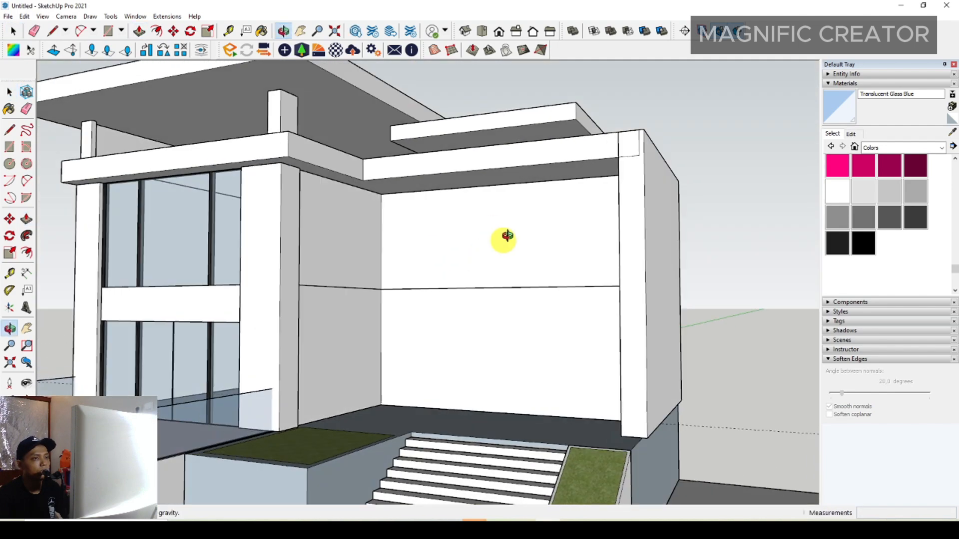
pyautogui.scroll(2, 520, 265)
pyautogui.keyDown('shift'); pyautogui.moveTo(500, 283); pyautogui.dragTo(495, 288, button='middle'); pyautogui.keyUp('shift')
pyautogui.scroll(3, 627, 286)
pyautogui.press('space')
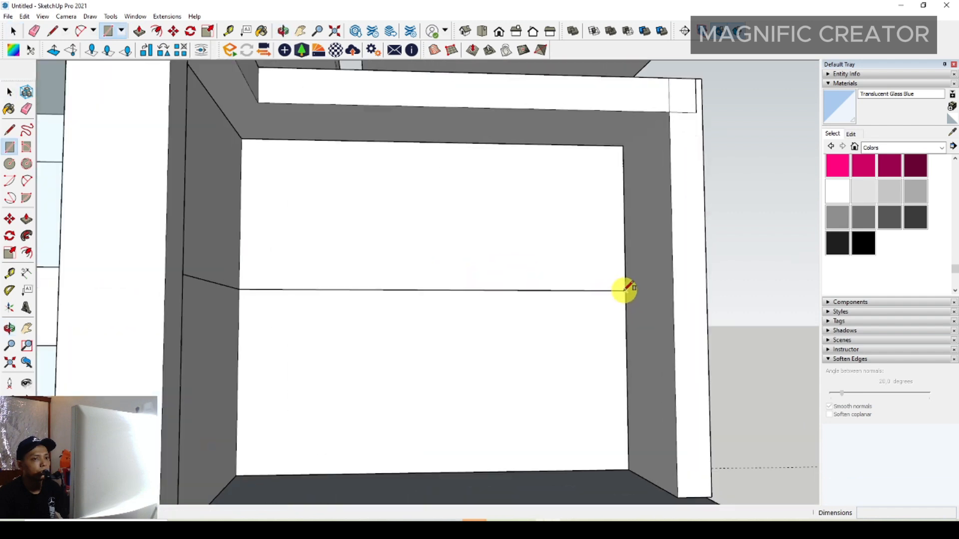
pyautogui.click(238, 318)
pyautogui.press('space')
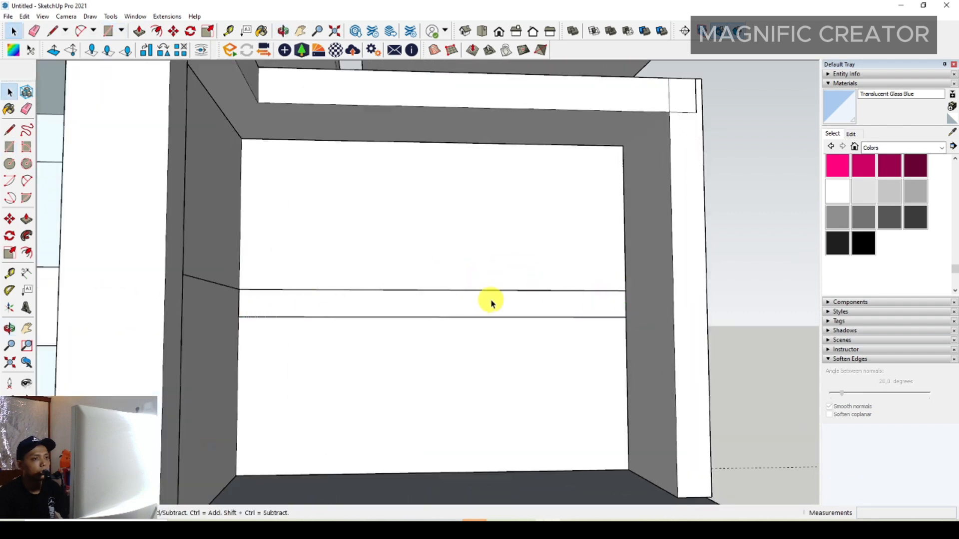
# - Pull the rectangular strip out about 1791 mm from the back wall to form a slab
pyautogui.scroll(2, 614, 301)
pyautogui.click(628, 291)
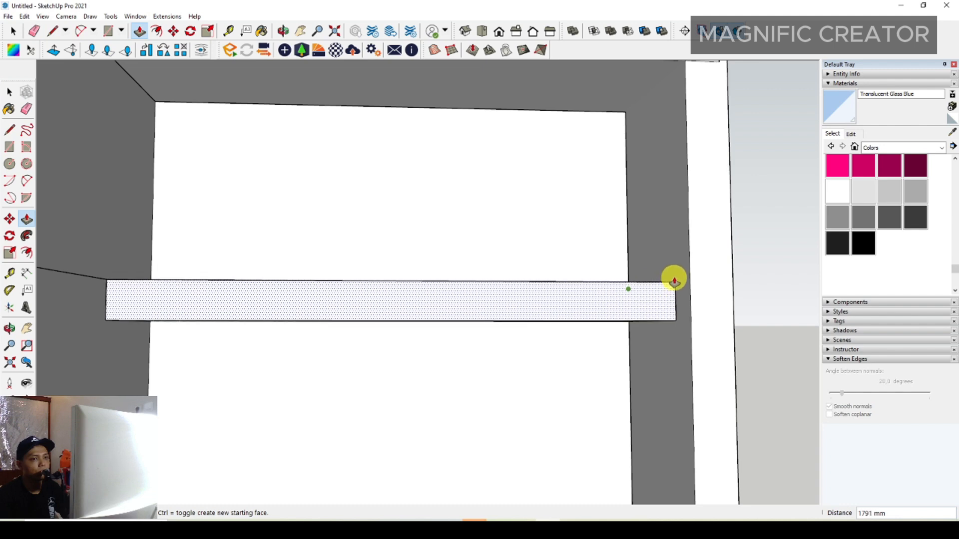
pyautogui.click(674, 278)
pyautogui.press('space')
# - Select all connected geometry of the new slab above the entrance and turn it into a group
pyautogui.scroll(-4, 583, 307)
pyautogui.scroll(-3, 584, 309)
pyautogui.moveTo(584, 310); pyautogui.dragTo(385, 359, button='middle')
pyautogui.scroll(4, 428, 280)
pyautogui.press('l')
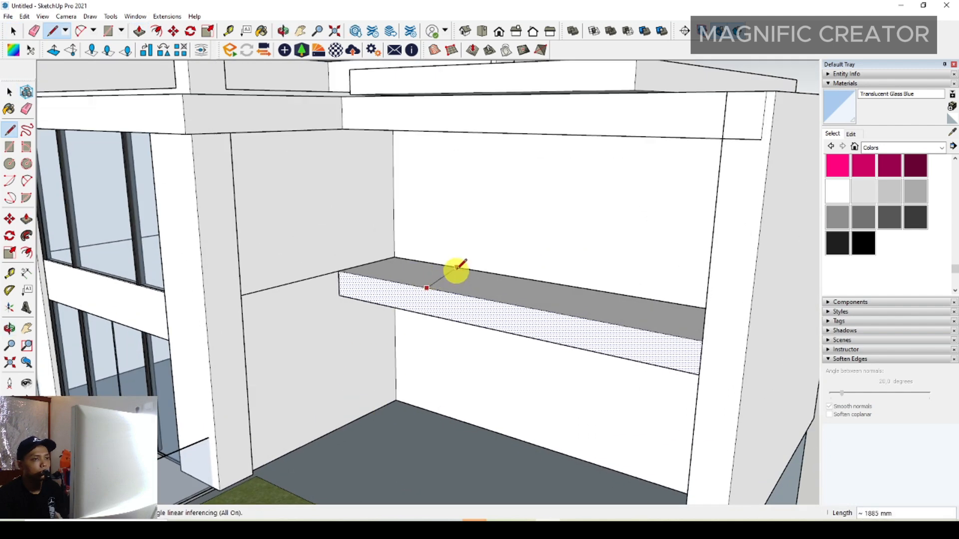
pyautogui.press('space')
pyautogui.tripleClick(501, 293)
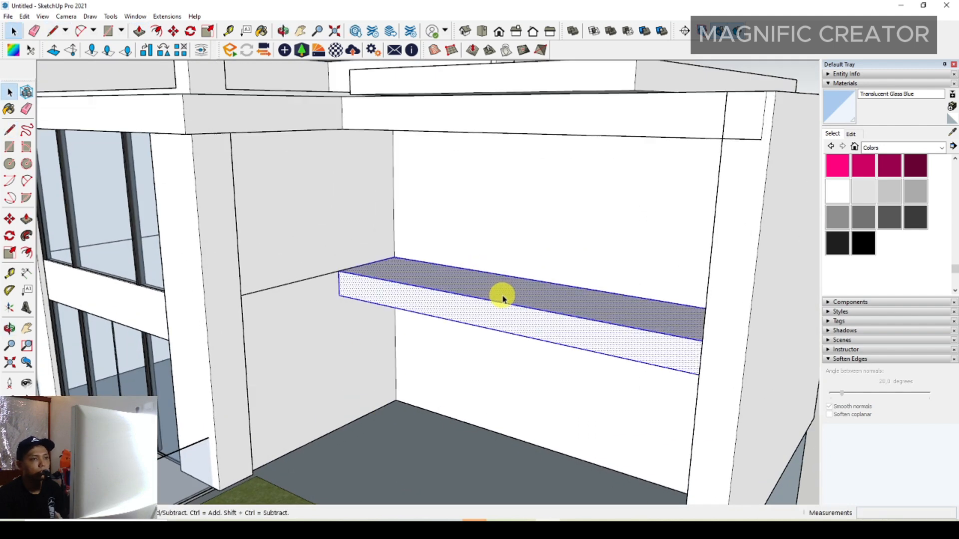
pyautogui.rightClick(559, 294)
pyautogui.click(549, 382)
# - Inside the lower wall group, draw a rectangle about 3035 by 2558 mm from the wall's bottom edge to its side edge
pyautogui.scroll(-5, 460, 368)
pyautogui.moveTo(460, 368); pyautogui.dragTo(573, 249, button='middle')
pyautogui.scroll(2, 519, 249)
pyautogui.scroll(2, 569, 246)
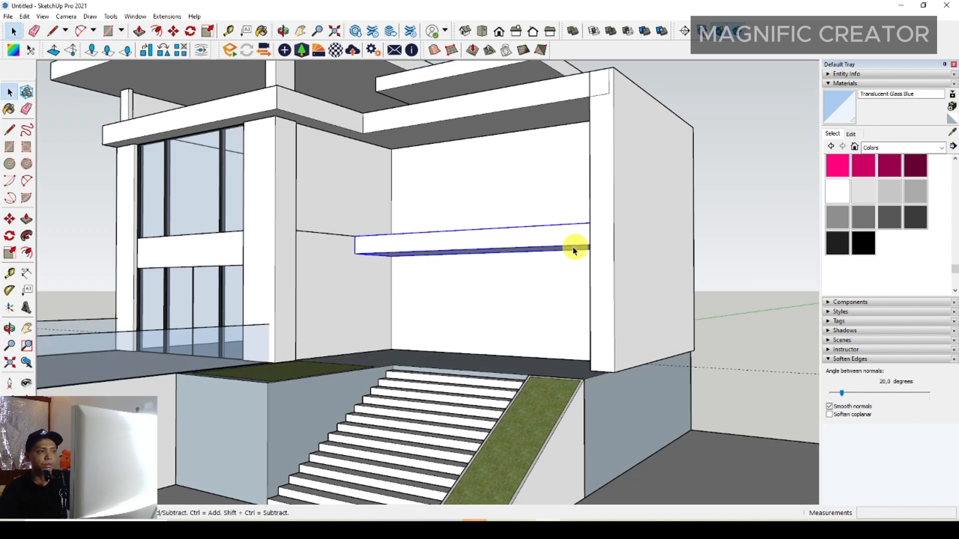
pyautogui.moveTo(477, 314); pyautogui.dragTo(462, 300, button='middle')
pyautogui.scroll(3, 524, 287)
pyautogui.tripleClick(464, 302)
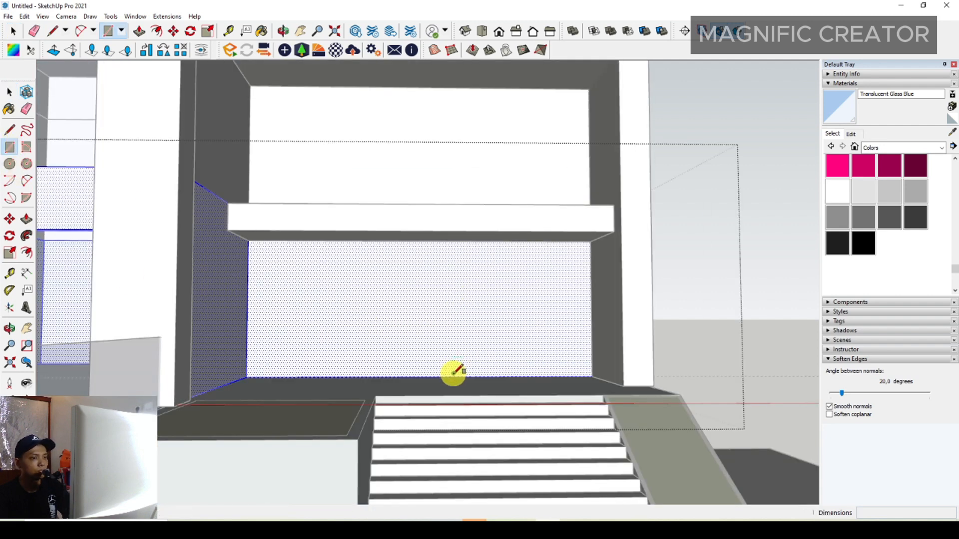
pyautogui.click(591, 259)
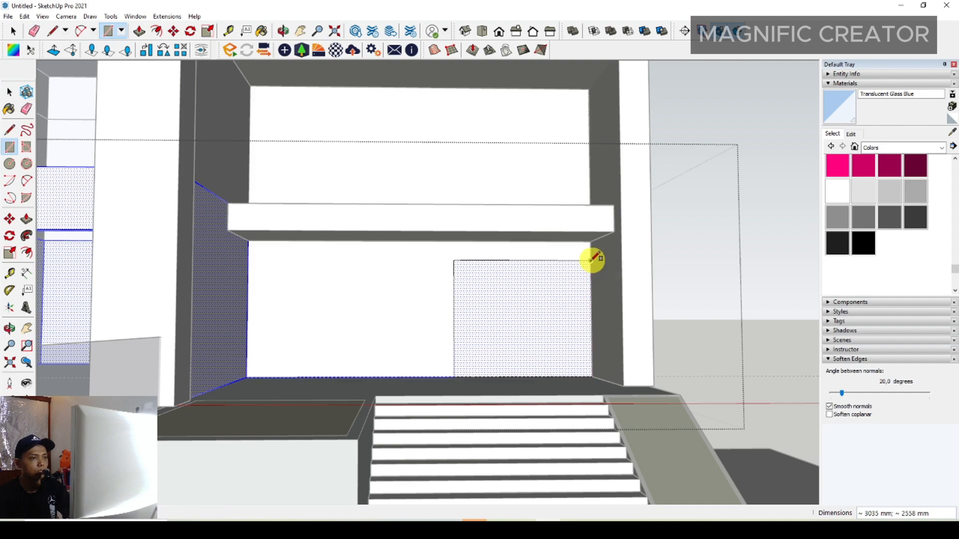
# - Copy the new rectangle's vertical edge about 1541 mm along the lower wall, away from the rectangle
pyautogui.moveTo(590, 259); pyautogui.dragTo(515, 363, button='middle')
pyautogui.press('space')
pyautogui.click(524, 339)
pyautogui.scroll(1, 524, 339)
pyautogui.press('m')
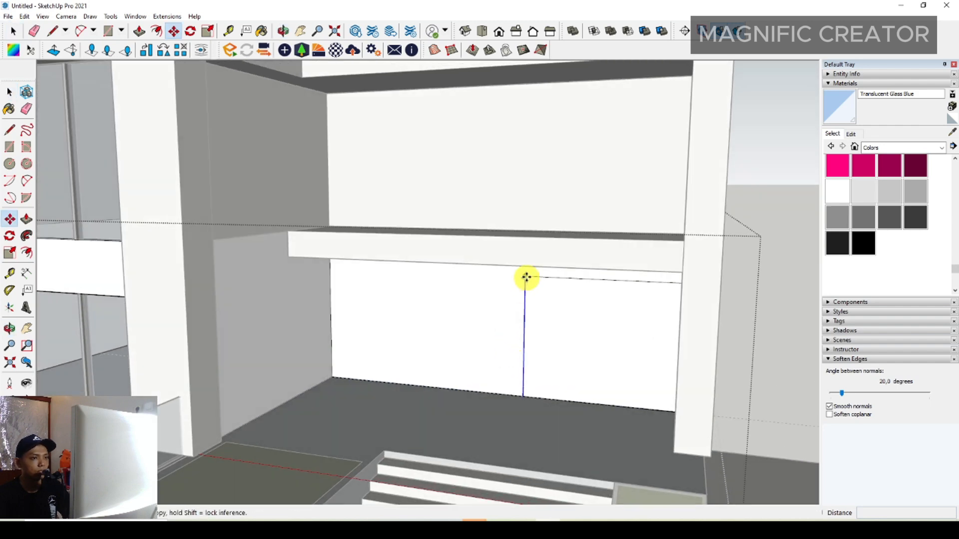
pyautogui.moveTo(552, 278); pyautogui.dragTo(438, 279, button='middle')
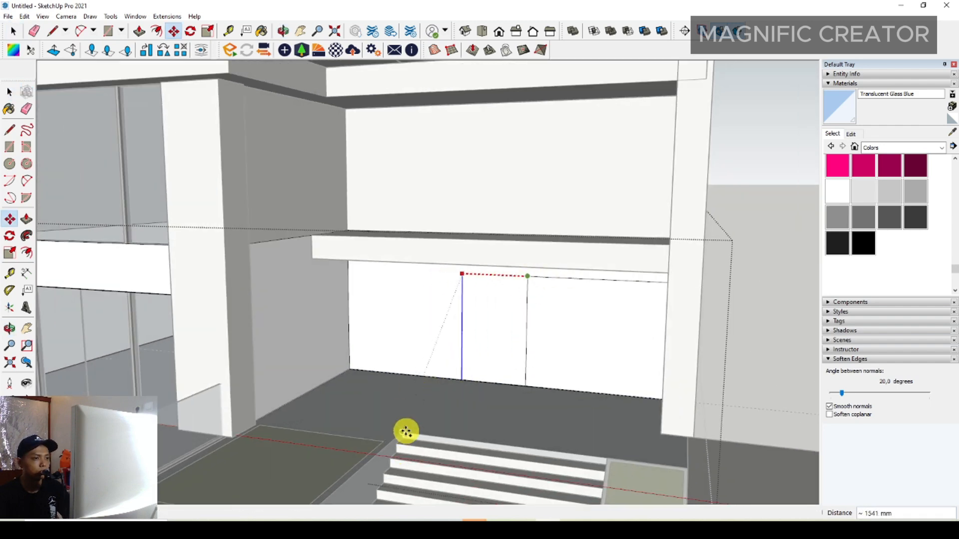
pyautogui.click(466, 287)
# - Draw a line from the copied edge's upper end to the inner wall corner, closing a second opening outline
pyautogui.scroll(2, 465, 279)
pyautogui.press('l')
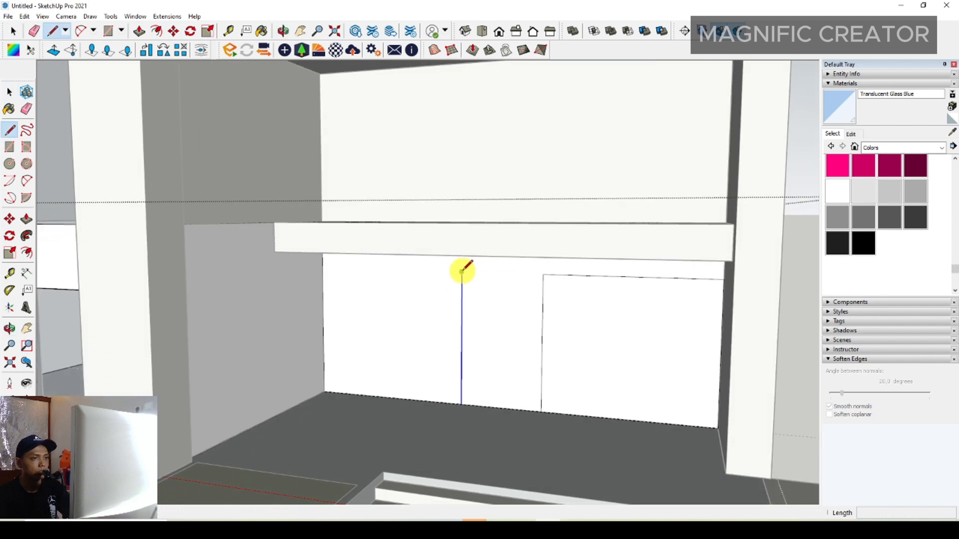
pyautogui.scroll(-1, 413, 328)
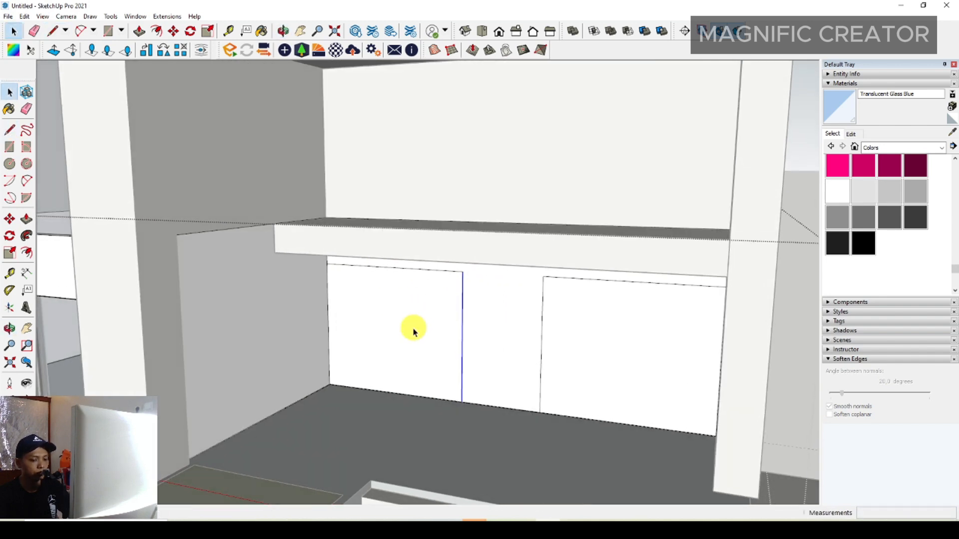
# - Push both ground-floor rectangles through the wall thickness to cut two openings with a pillar between them
pyautogui.moveTo(414, 328)
pyautogui.mouseDown(button='middle')
pyautogui.moveTo(440, 328)
pyautogui.moveTo(398, 328)
pyautogui.mouseUp(button='middle')
pyautogui.press('space')
pyautogui.click(398, 328)
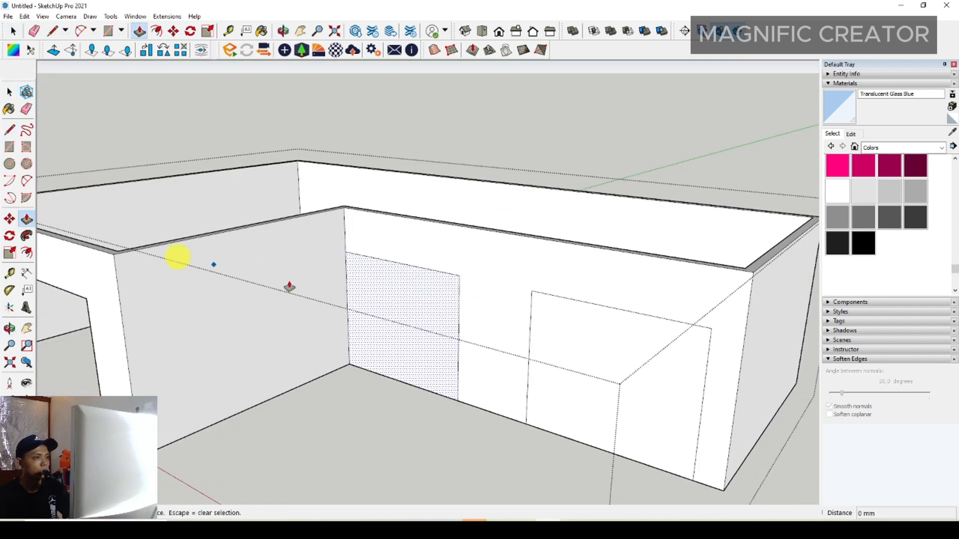
pyautogui.scroll(1, 452, 333)
pyautogui.doubleClick(385, 333)
pyautogui.doubleClick(638, 387)
pyautogui.press('space')
pyautogui.scroll(-4, 512, 380)
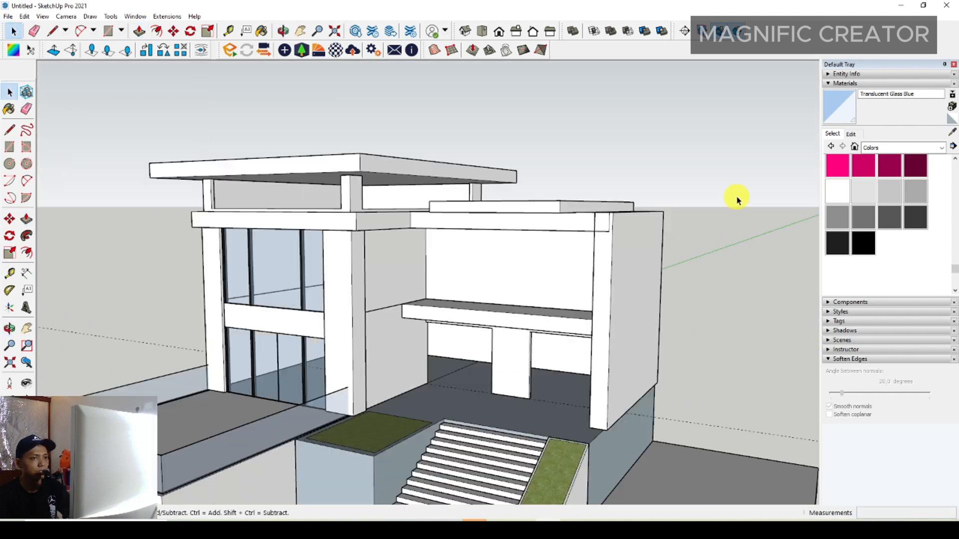
# - Inside the upper wall group, draw a large rectangle on the recessed front wall, starting from its bottom edge
pyautogui.scroll(4, 524, 375)
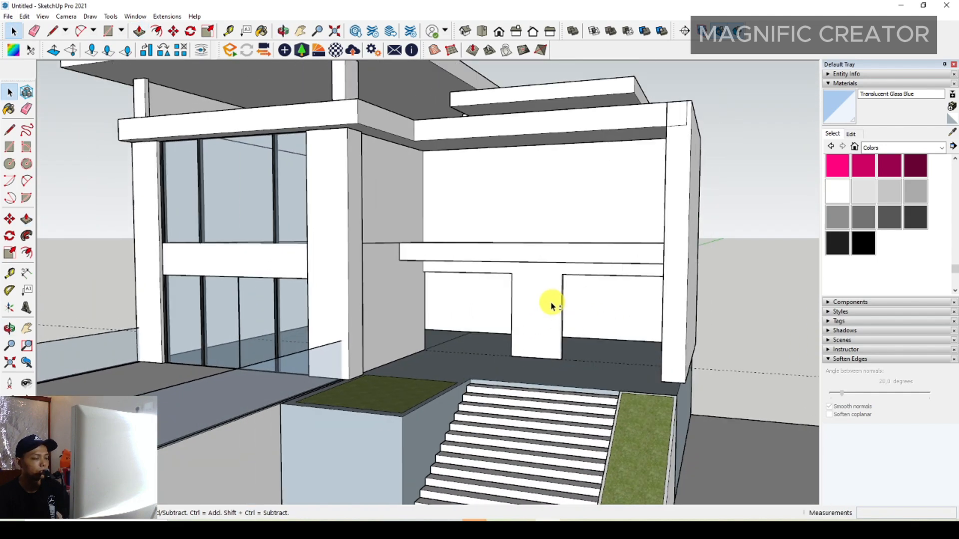
pyautogui.keyDown('shift'); pyautogui.moveTo(551, 306); pyautogui.dragTo(554, 346, button='middle'); pyautogui.keyUp('shift')
pyautogui.moveTo(508, 244); pyautogui.dragTo(639, 244, button='middle')
pyautogui.scroll(-1, 627, 225)
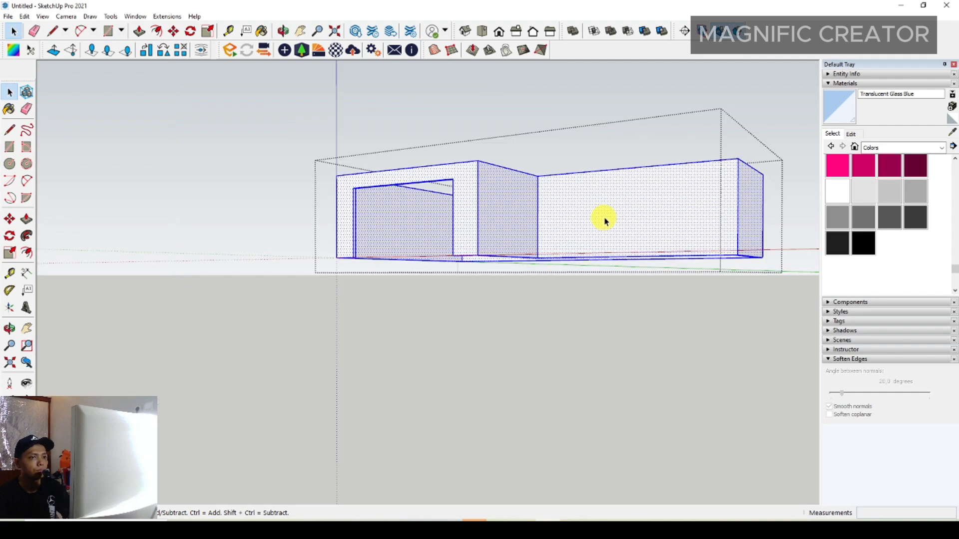
pyautogui.scroll(5, 532, 317)
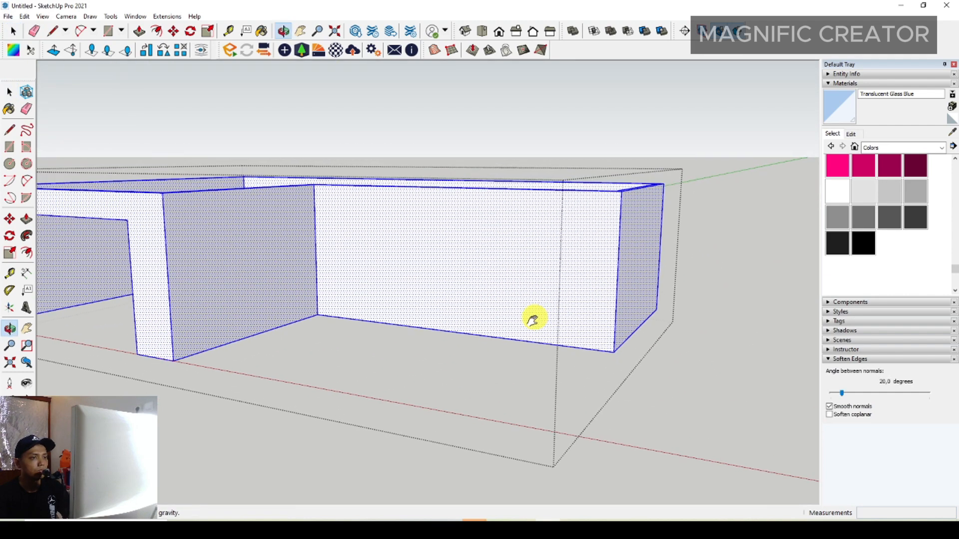
pyautogui.moveTo(532, 321); pyautogui.dragTo(589, 284, button='middle')
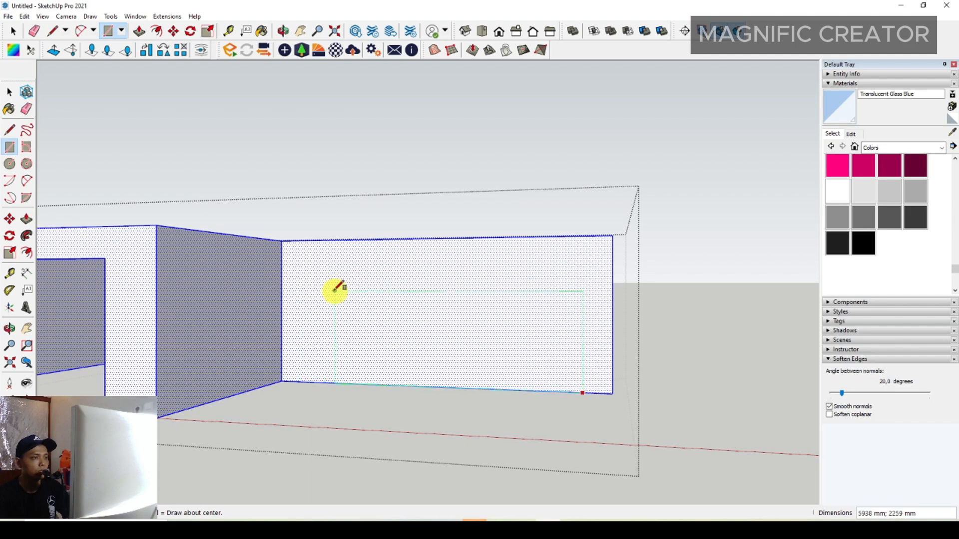
pyautogui.click(313, 263)
pyautogui.moveTo(315, 262); pyautogui.dragTo(456, 321, button='middle')
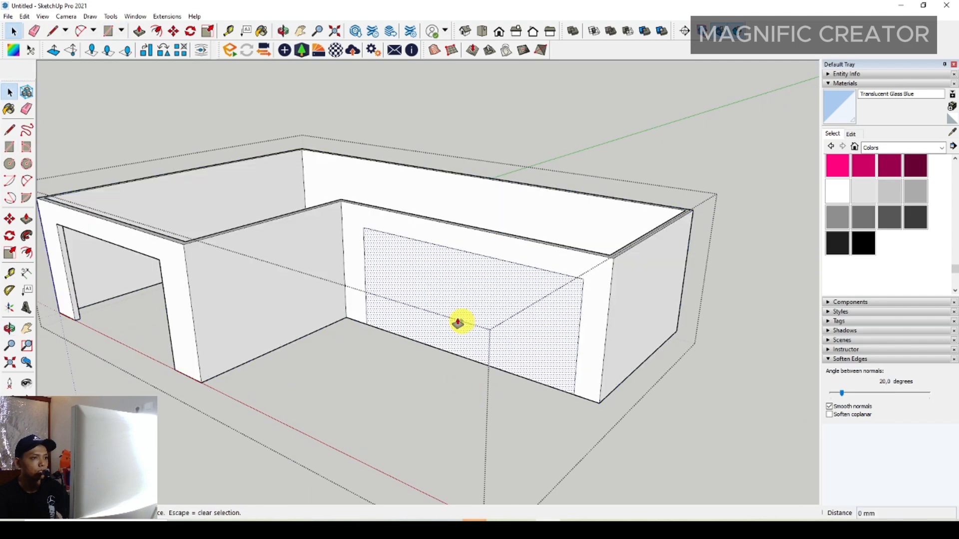
# - Push the upper-floor rectangle through the wall thickness to cut the window opening above the entrance slab
pyautogui.press('p')
pyautogui.click(456, 321)
pyautogui.click(548, 323)
pyautogui.scroll(-3, 721, 173)
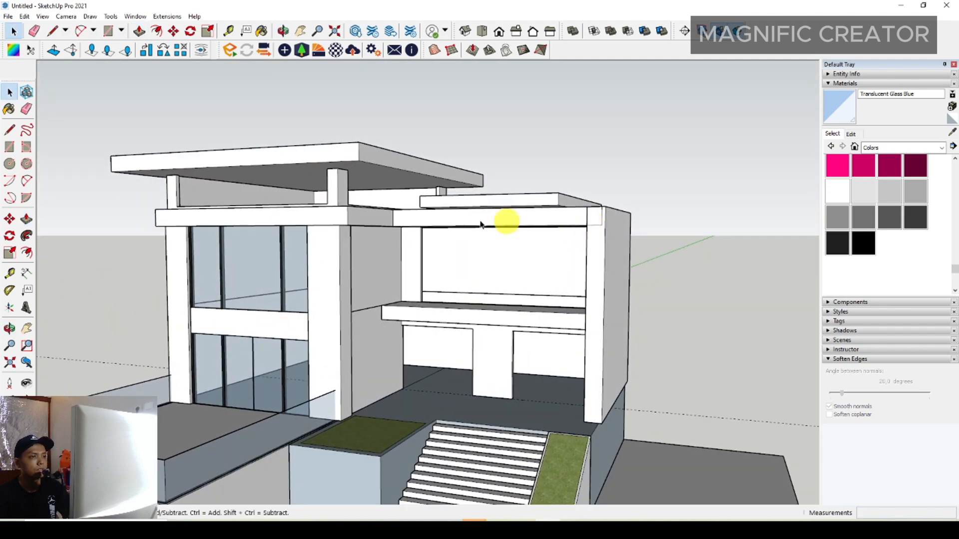
# - Examine the upper window opening and its junction with the entrance slab from several angles
pyautogui.scroll(1, 442, 270)
pyautogui.moveTo(427, 303); pyautogui.dragTo(600, 244, button='middle')
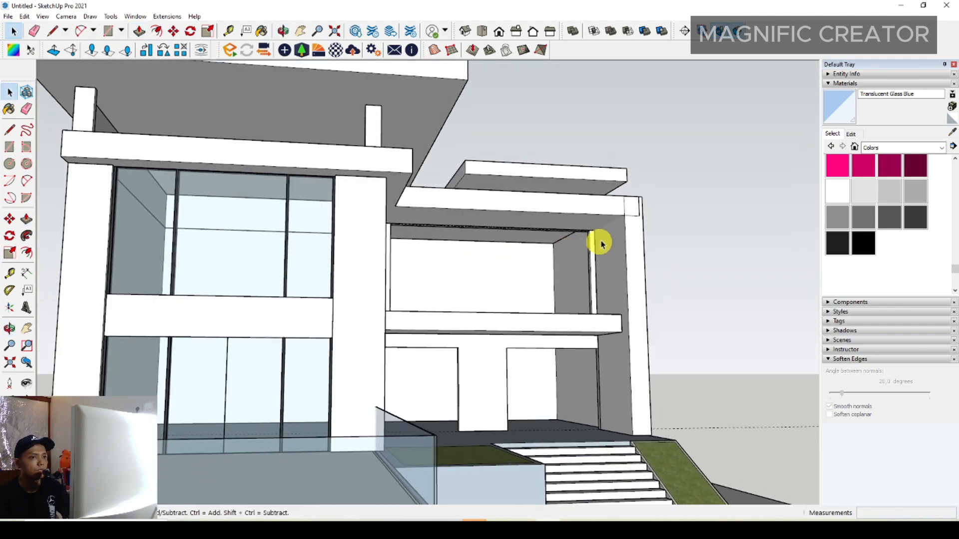
pyautogui.scroll(4, 596, 248)
pyautogui.scroll(3, 594, 248)
pyautogui.scroll(-4, 552, 263)
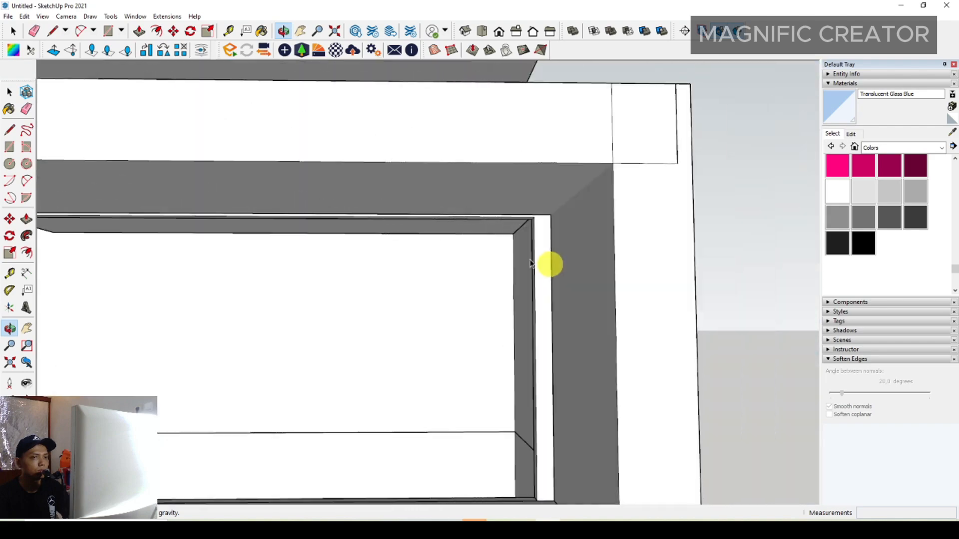
pyautogui.scroll(-3, 537, 298)
pyautogui.moveTo(632, 253); pyautogui.dragTo(437, 374, button='middle')
pyautogui.scroll(3, 451, 298)
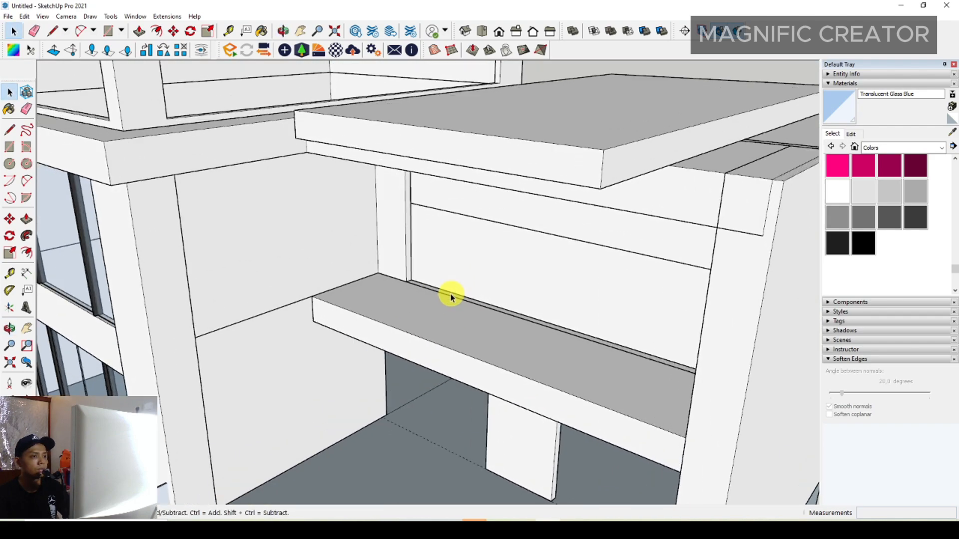
# - Inside the entrance slab group, extend the slab's rear face back into the building as the upper floor
pyautogui.scroll(-2, 439, 313)
pyautogui.moveTo(451, 310); pyautogui.dragTo(534, 374, button='middle')
pyautogui.scroll(4, 524, 334)
pyautogui.tripleClick(524, 333)
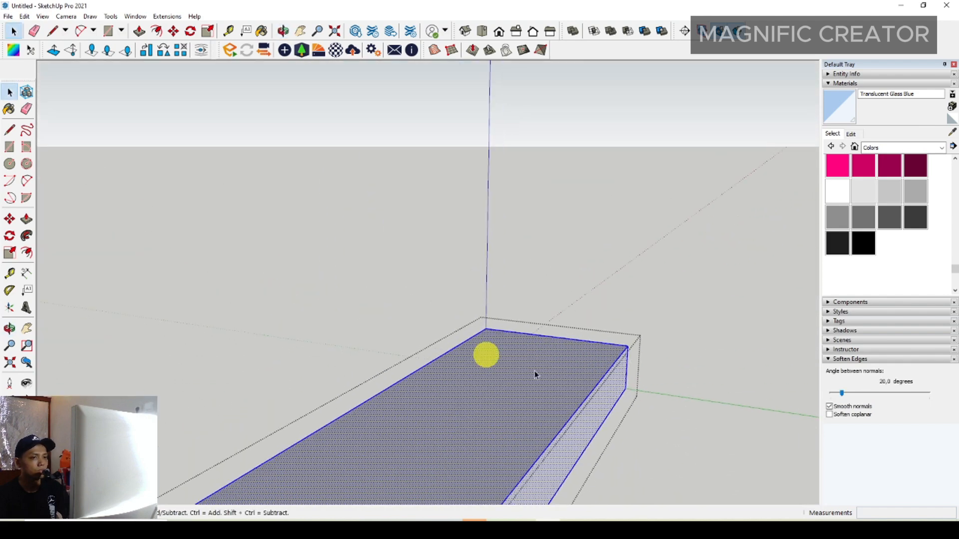
pyautogui.press('p')
pyautogui.moveTo(610, 375); pyautogui.dragTo(641, 368, button='middle')
pyautogui.scroll(-3, 639, 362)
pyautogui.press('space')
pyautogui.scroll(-3, 542, 342)
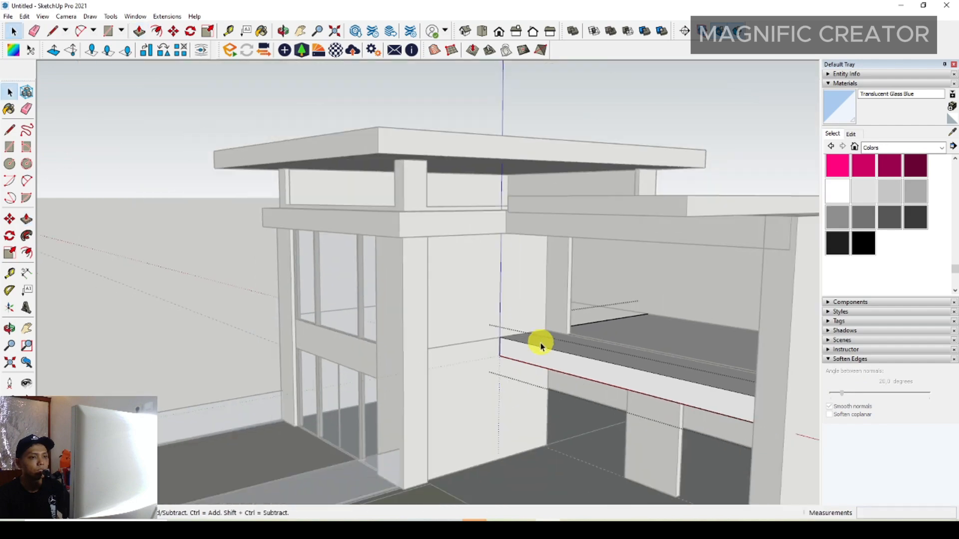
pyautogui.scroll(-2, 649, 250)
pyautogui.click(657, 246)
pyautogui.scroll(5, 529, 332)
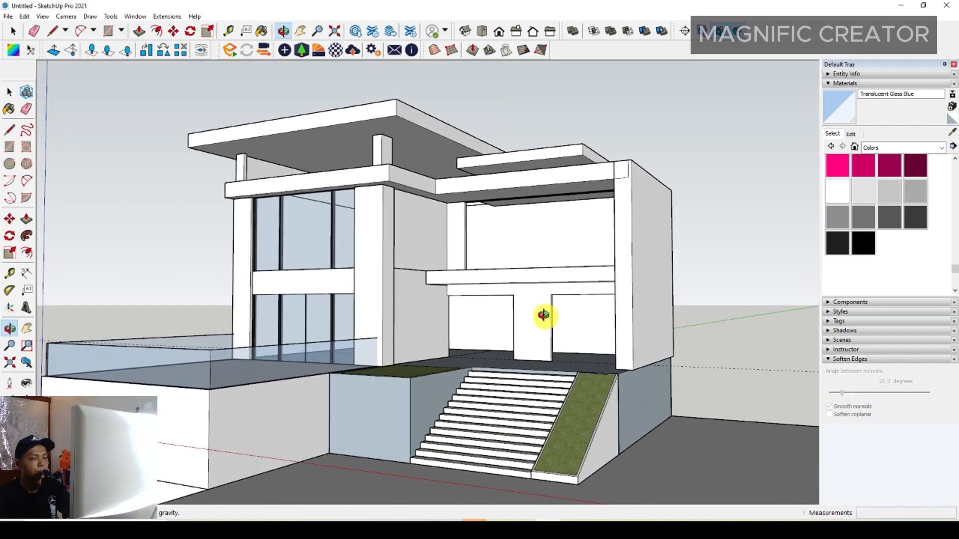
pyautogui.moveTo(533, 323); pyautogui.dragTo(565, 370, button='middle')
pyautogui.scroll(5, 524, 365)
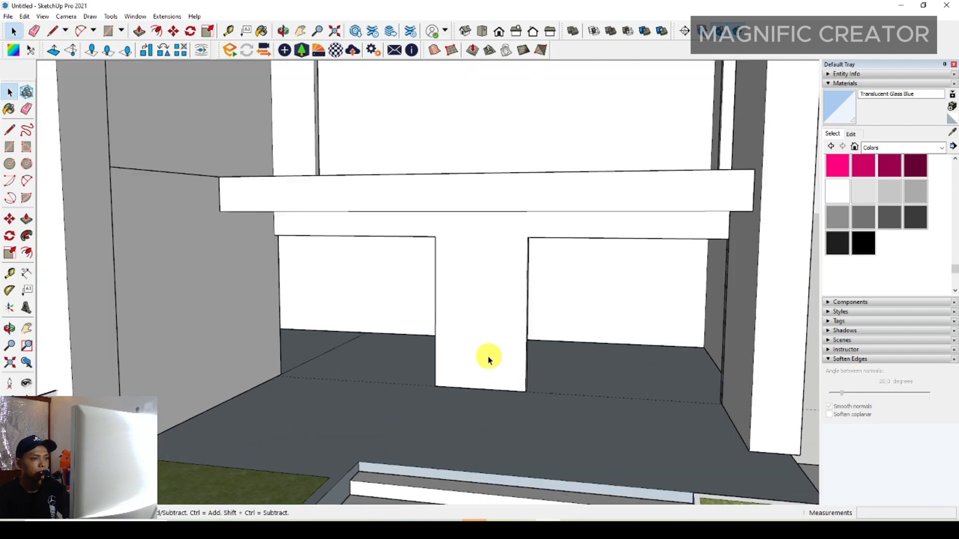
pyautogui.moveTo(487, 359); pyautogui.dragTo(479, 394, button='middle')
pyautogui.scroll(2, 596, 401)
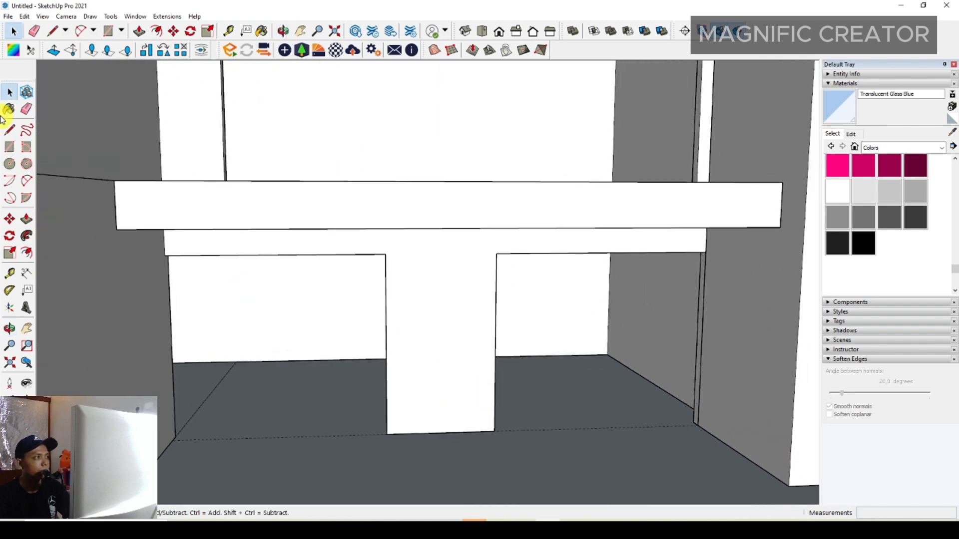
pyautogui.scroll(2, 411, 410)
pyautogui.moveTo(411, 411); pyautogui.dragTo(474, 406, button='middle')
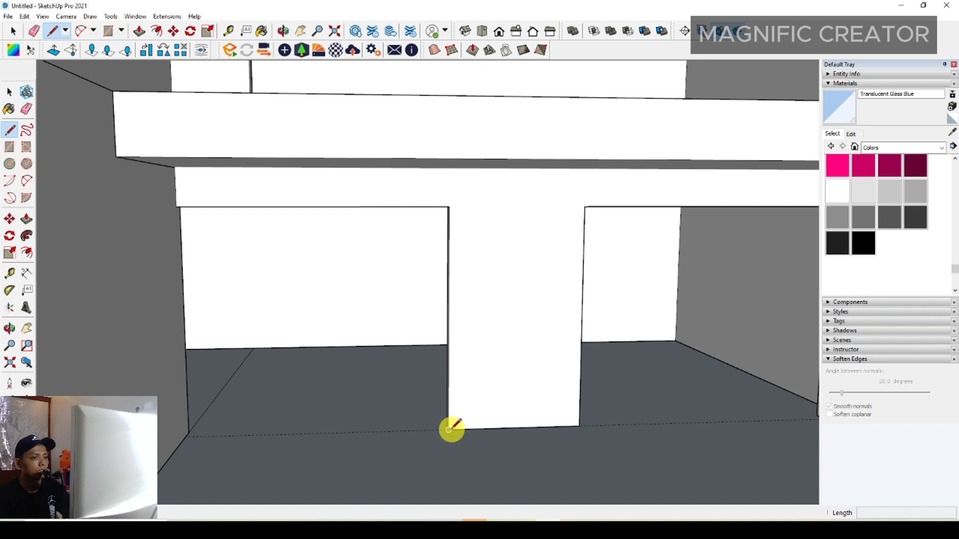
pyautogui.scroll(1, 464, 199)
pyautogui.moveTo(465, 200); pyautogui.dragTo(521, 204, button='middle')
pyautogui.keyDown('shift'); pyautogui.moveTo(657, 246); pyautogui.dragTo(501, 293, button='middle'); pyautogui.keyUp('shift')
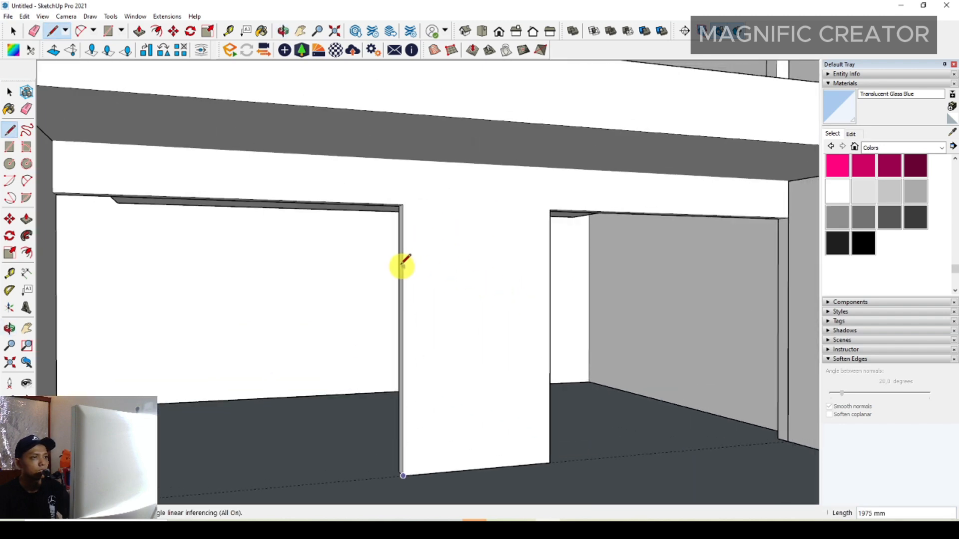
pyautogui.press('space')
# - Widen the camera's field of view for working under the entrance slab
pyautogui.click(66, 16)
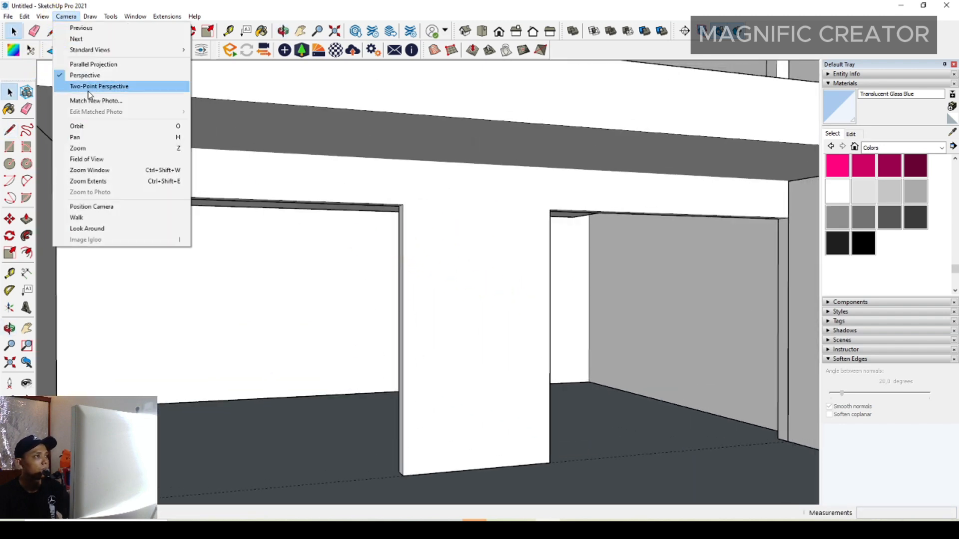
pyautogui.click(91, 159)
pyautogui.moveTo(484, 239); pyautogui.dragTo(469, 295)
pyautogui.press('space')
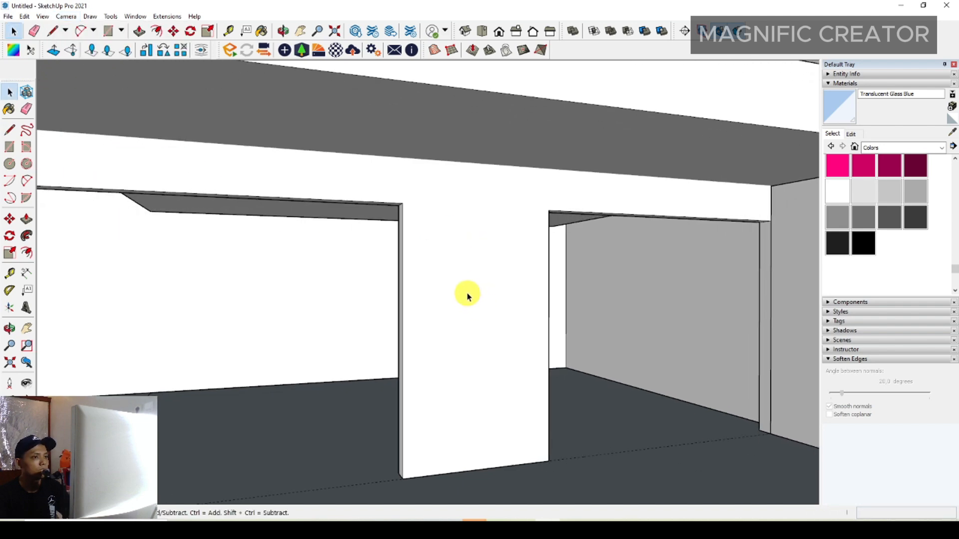
# - Trace lines along the left ground-floor opening: up the pillar, across the 2955 mm head and down the side wall
pyautogui.scroll(-4, 467, 294)
pyautogui.moveTo(467, 294); pyautogui.dragTo(481, 316, button='middle')
pyautogui.scroll(-2, 327, 270)
pyautogui.scroll(5, 499, 307)
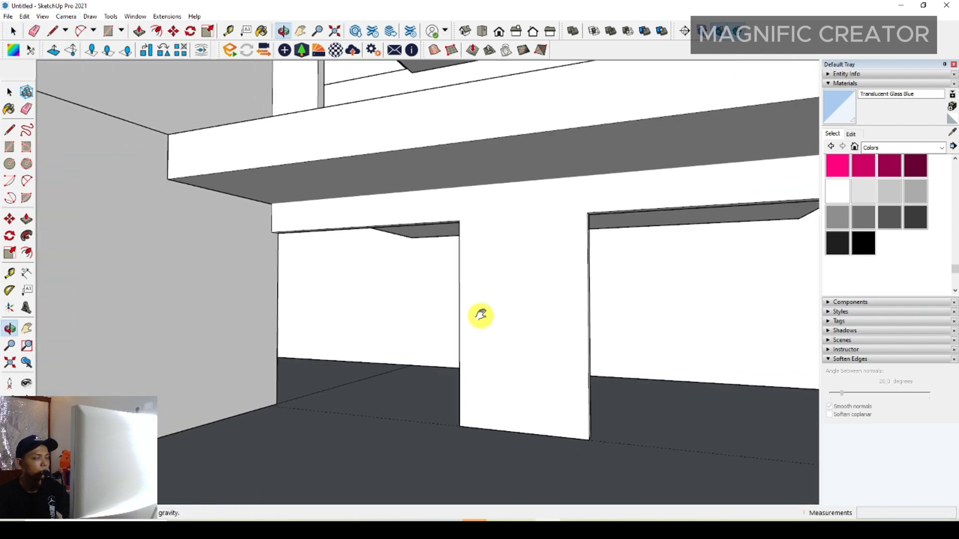
pyautogui.scroll(2, 330, 414)
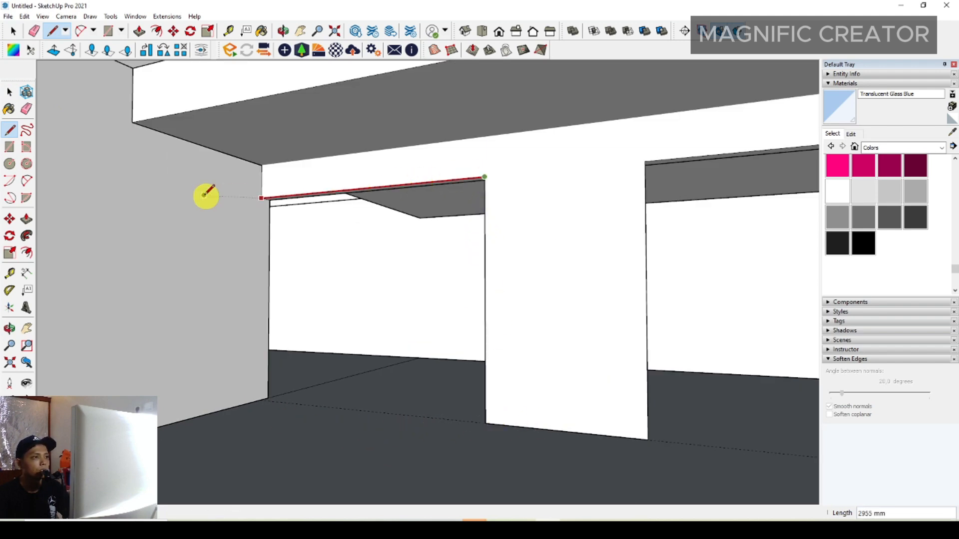
pyautogui.press('space')
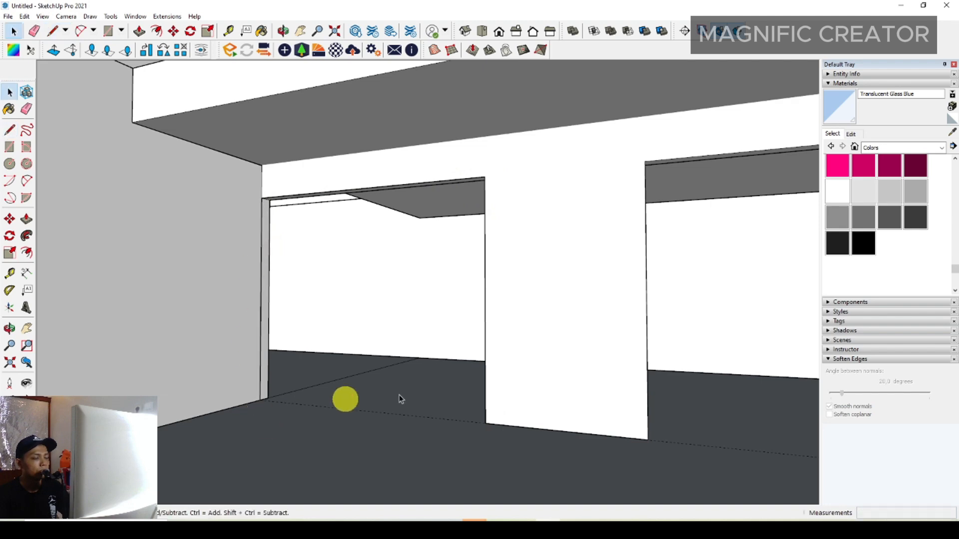
# - Select the three traced lines of the left opening and offset them inward as a narrow frame outline
pyautogui.scroll(2, 490, 333)
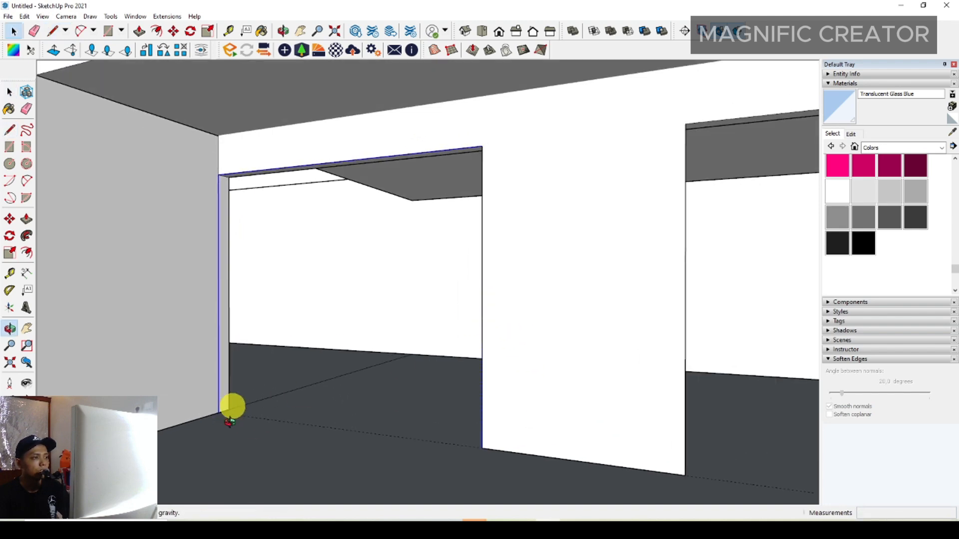
pyautogui.scroll(3, 184, 380)
pyautogui.scroll(2, 212, 410)
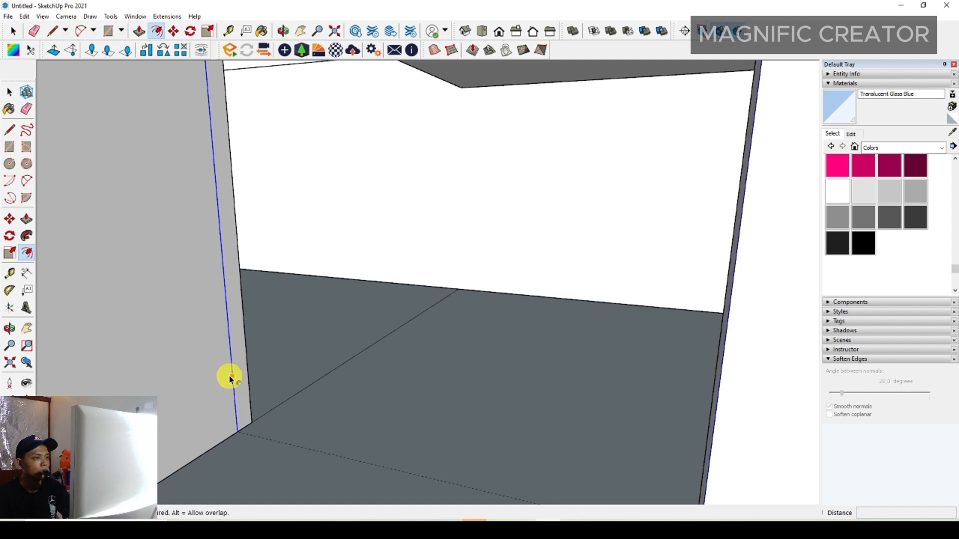
pyautogui.click(230, 379)
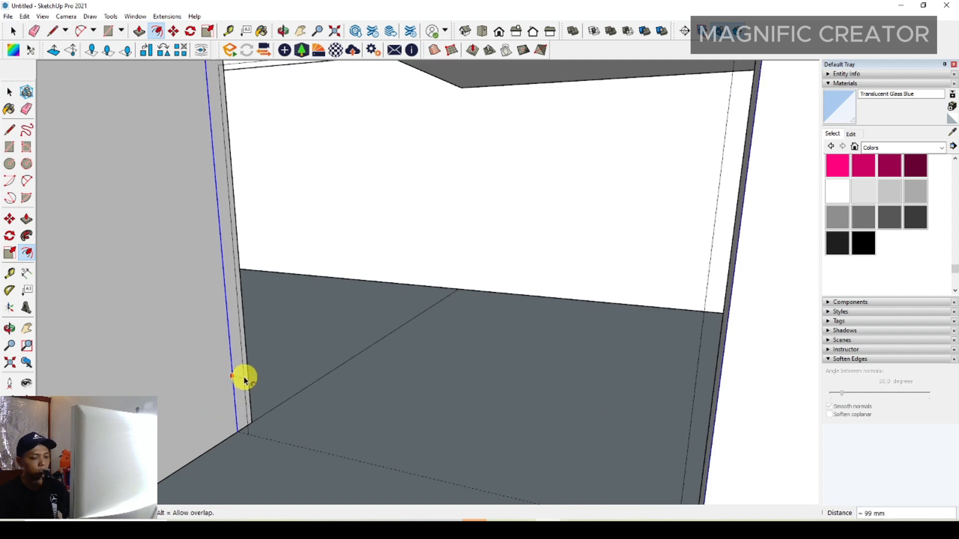
pyautogui.press('Return')
pyautogui.press('space')
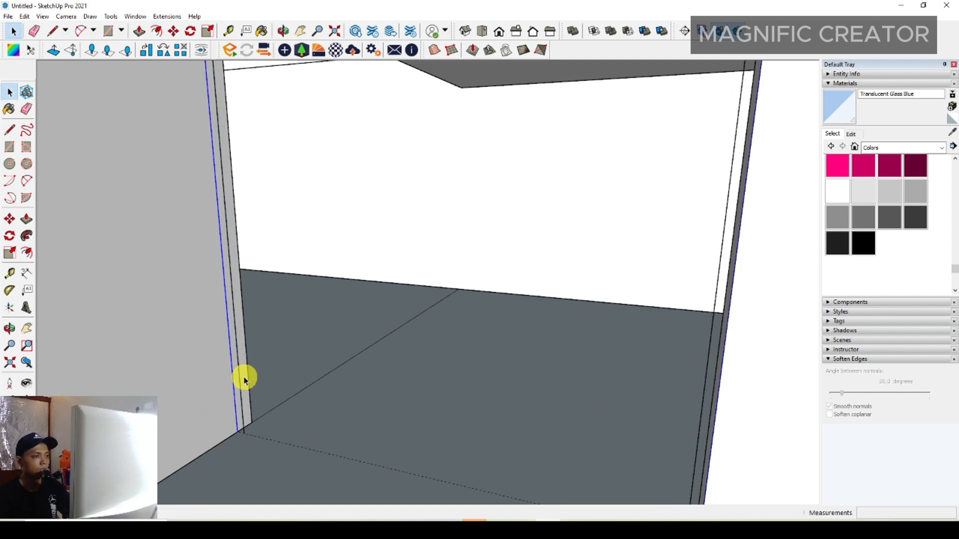
# - Close the frame outline along the floor, then erase the threshold segment between the two jambs
pyautogui.scroll(-3, 218, 381)
pyautogui.moveTo(219, 381); pyautogui.dragTo(342, 375, button='middle')
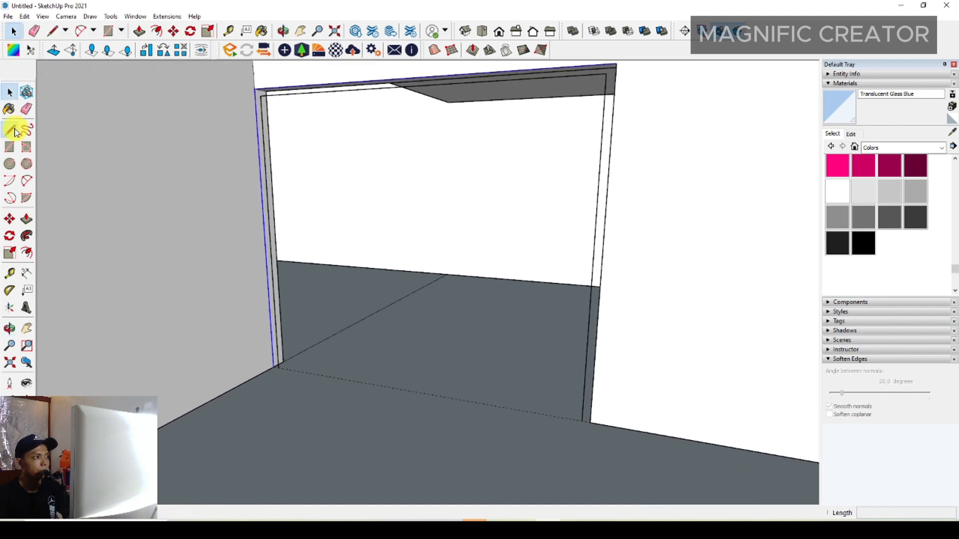
pyautogui.click(15, 132)
pyautogui.scroll(2, 558, 370)
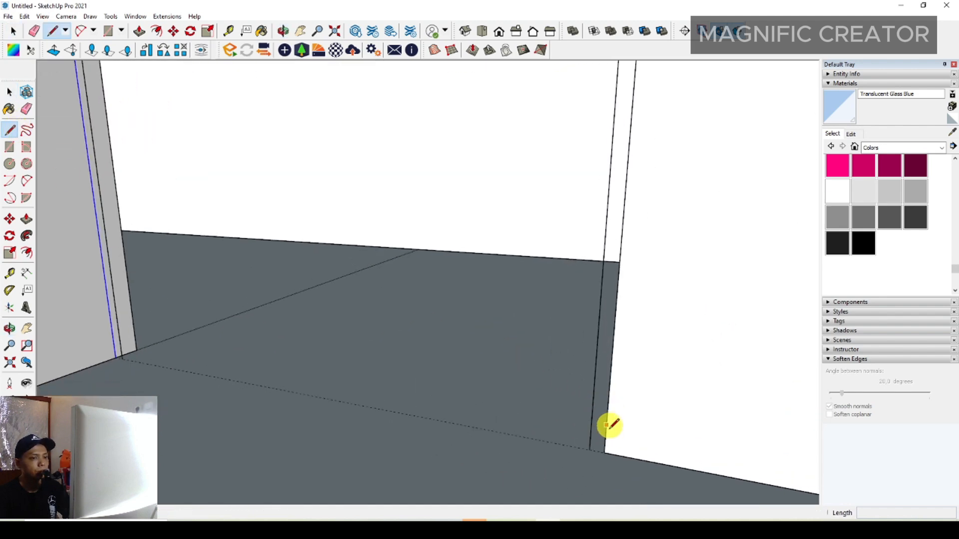
pyautogui.click(117, 357)
pyautogui.press('space')
pyautogui.rightClick(139, 364)
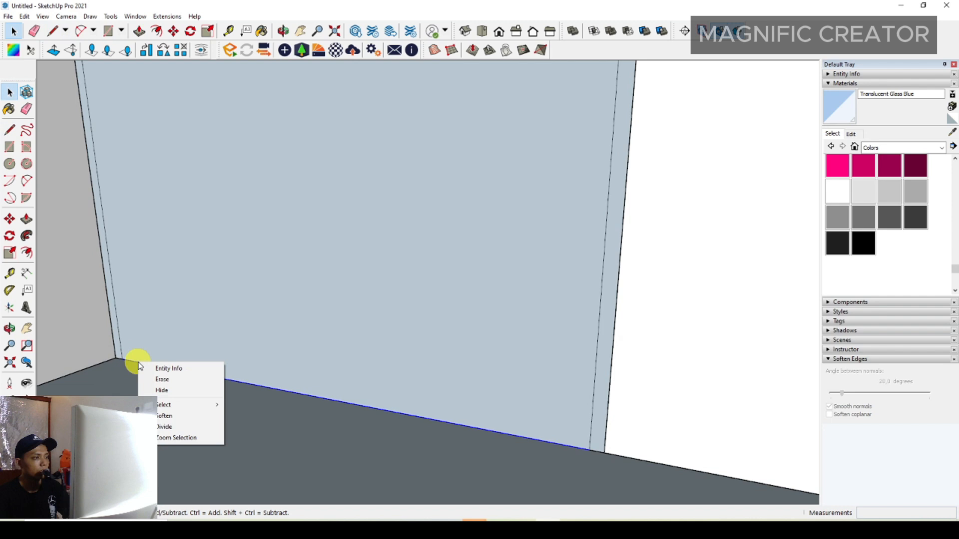
pyautogui.click(162, 379)
# - Push/Pull the left opening's frame outline through the wall's thickness and make the resulting frame a group
pyautogui.click(27, 218)
pyautogui.scroll(1, 113, 327)
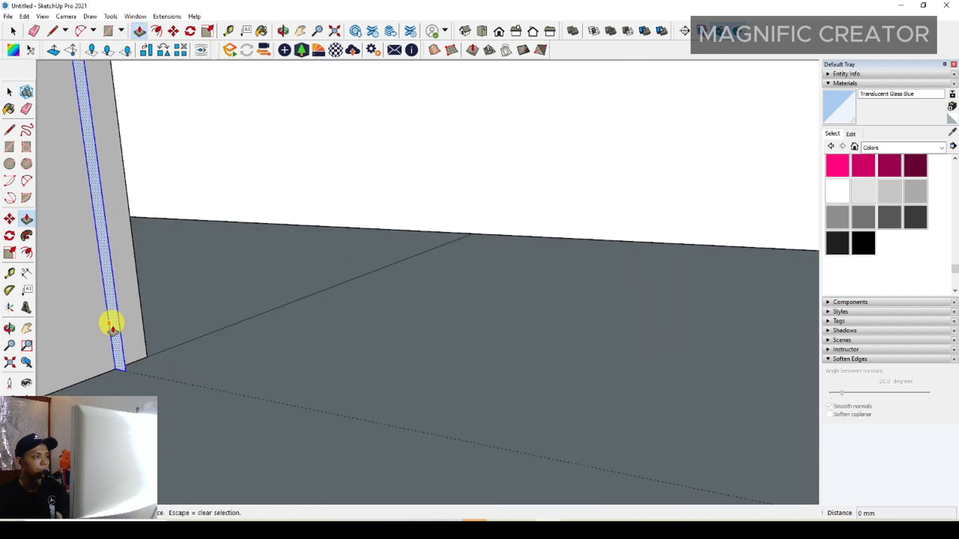
pyautogui.click(118, 324)
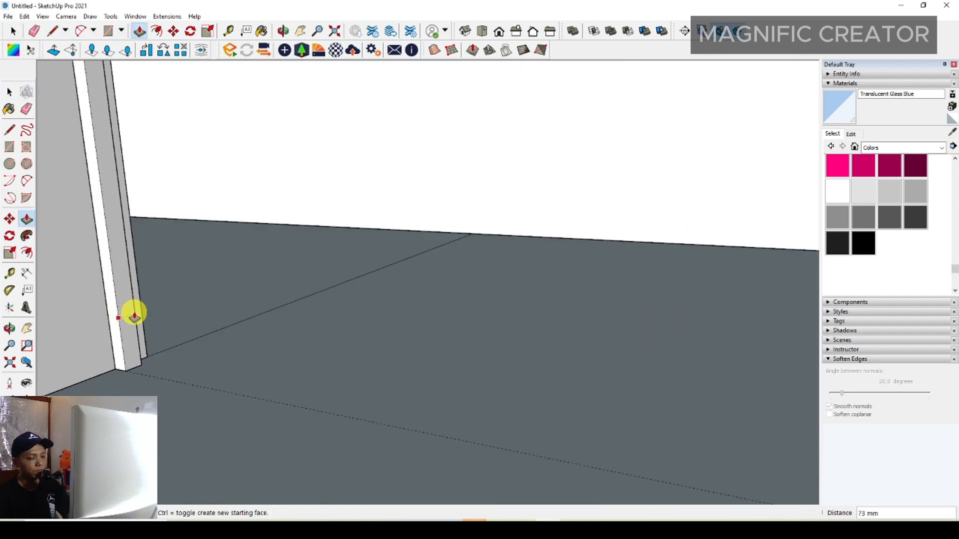
pyautogui.click(134, 316)
pyautogui.press('space')
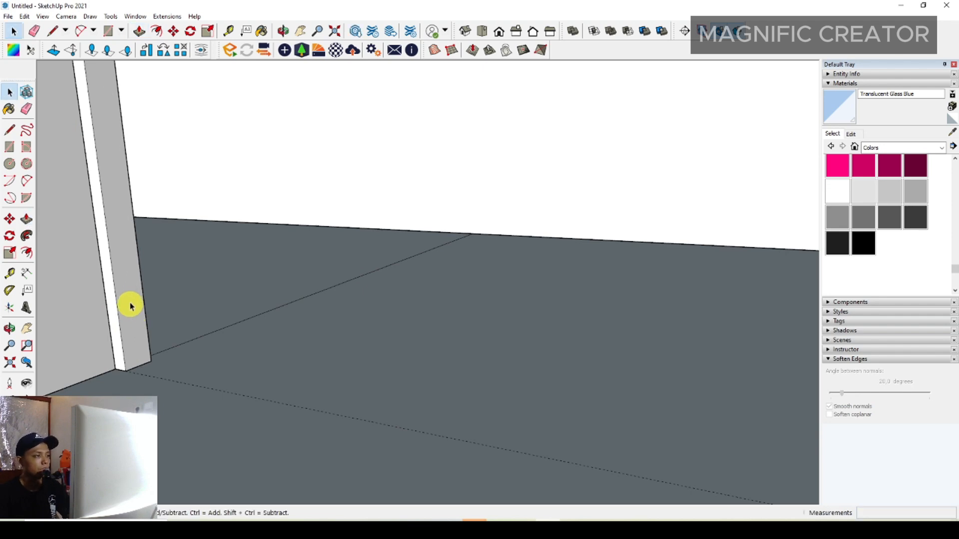
pyautogui.tripleClick(128, 303)
pyautogui.rightClick(130, 292)
pyautogui.click(189, 382)
pyautogui.scroll(-10, 229, 374)
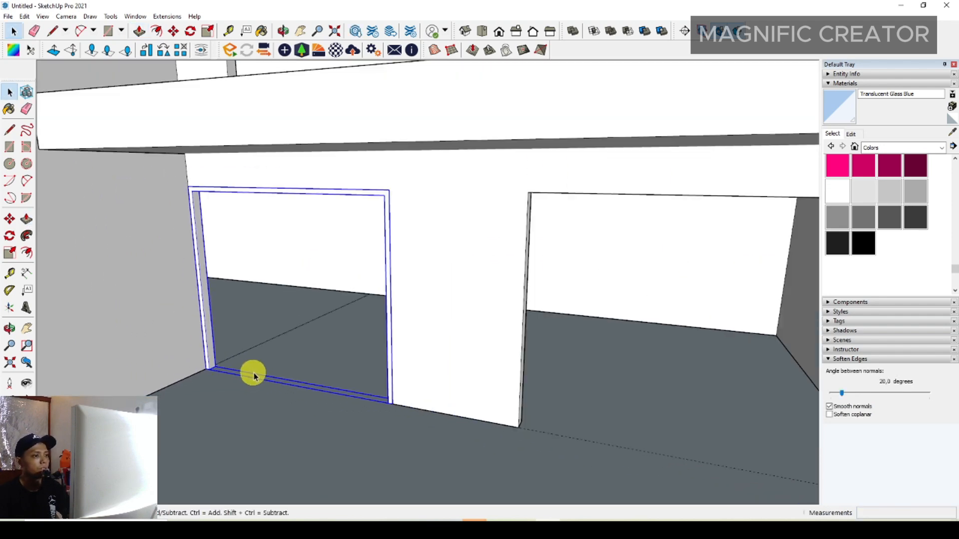
# - Copy the left frame group into the right ground-floor opening, starting at the corner beside the central pillar
pyautogui.scroll(2, 189, 300)
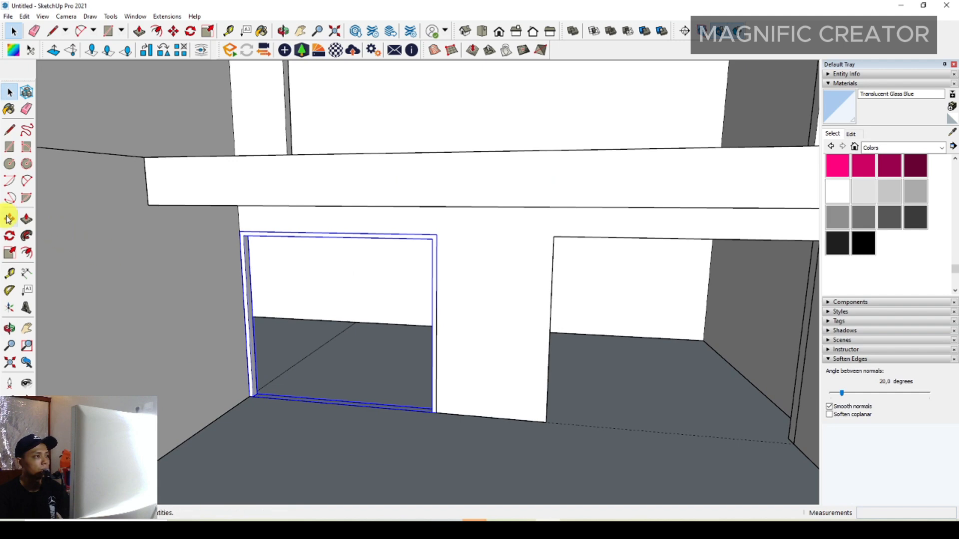
pyautogui.scroll(3, 240, 392)
pyautogui.click(256, 391)
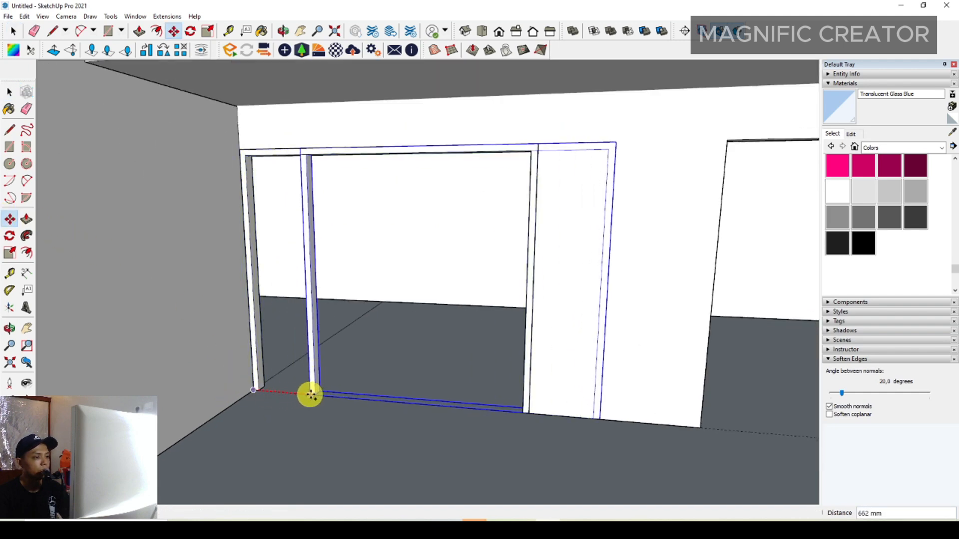
pyautogui.keyDown('shift'); pyautogui.moveTo(370, 400); pyautogui.dragTo(78, 359, button='middle'); pyautogui.keyUp('shift')
pyautogui.click(345, 380)
pyautogui.scroll(-3, 432, 368)
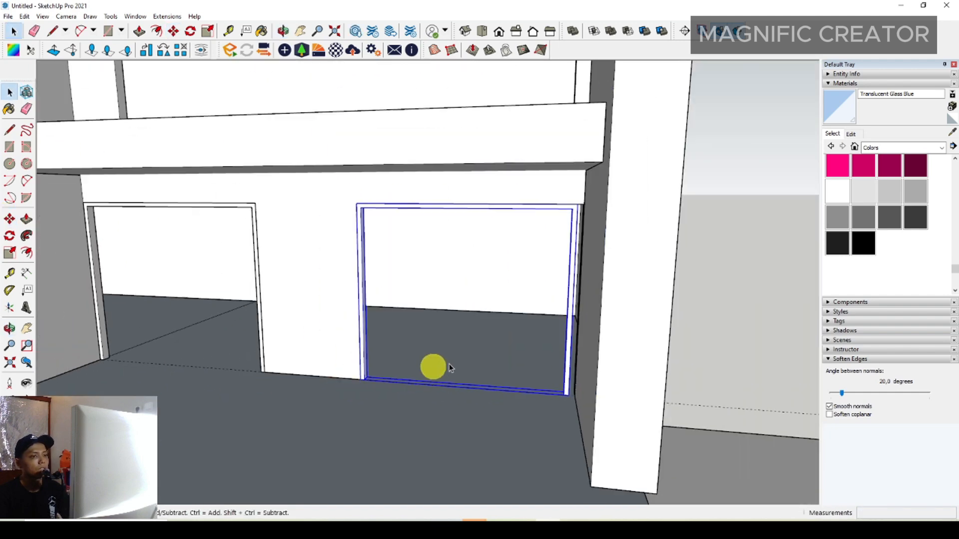
pyautogui.press('space')
# - Inside the copied frame, move the outer jamb outward to meet the side wall of the right opening
pyautogui.scroll(3, 607, 219)
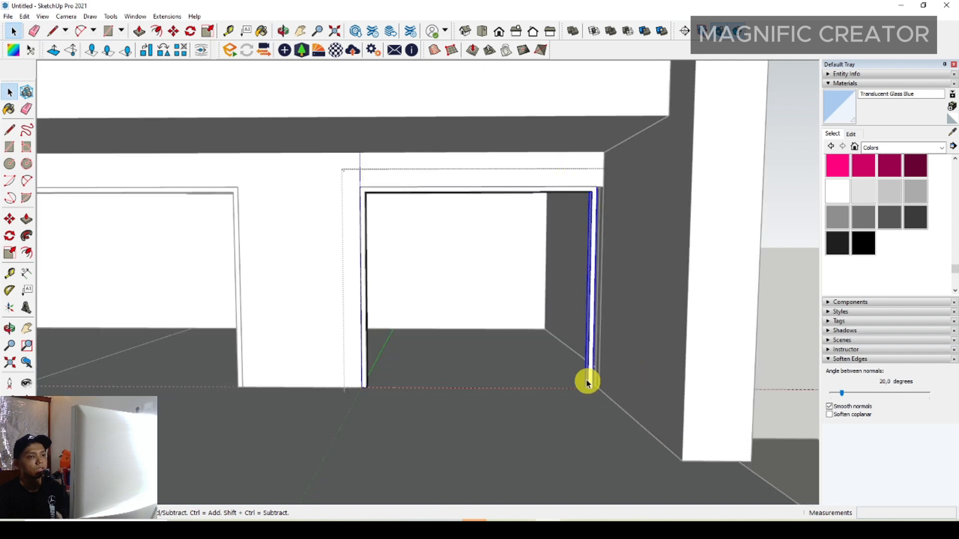
pyautogui.scroll(5, 589, 386)
pyautogui.click(9, 220)
pyautogui.scroll(1, 525, 409)
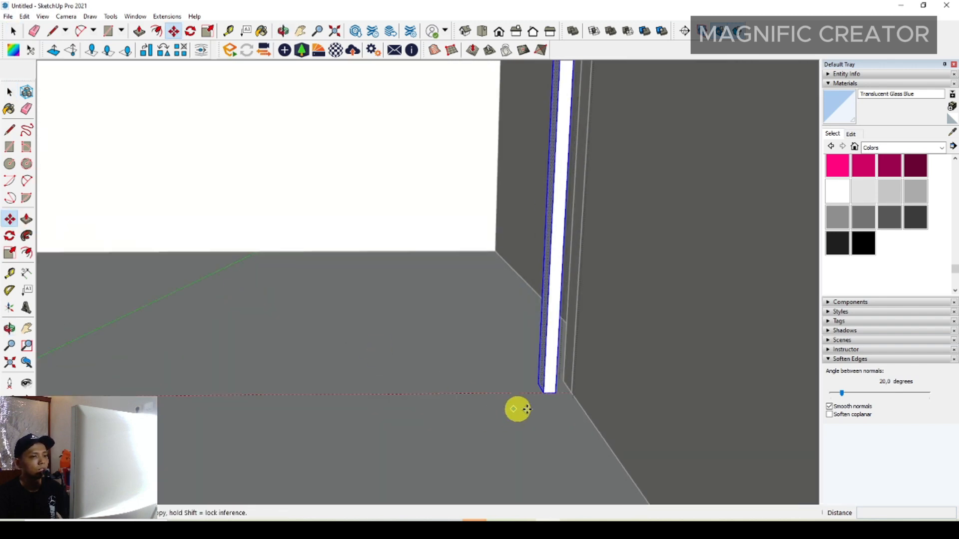
pyautogui.click(558, 389)
pyautogui.press('space')
pyautogui.scroll(-6, 542, 370)
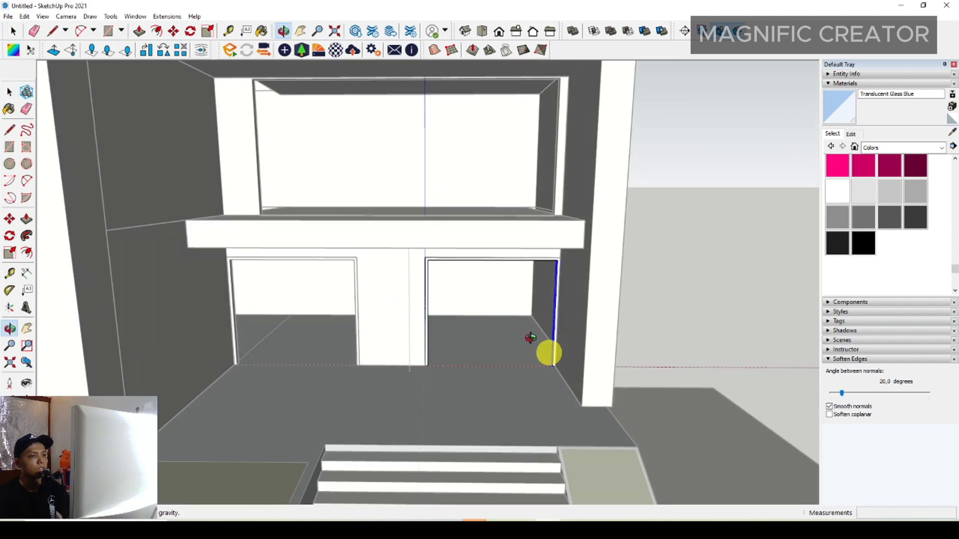
# - Open the left frame group and push the underside of its head up flush with the lintel, removing the head piece
pyautogui.scroll(-6, 329, 389)
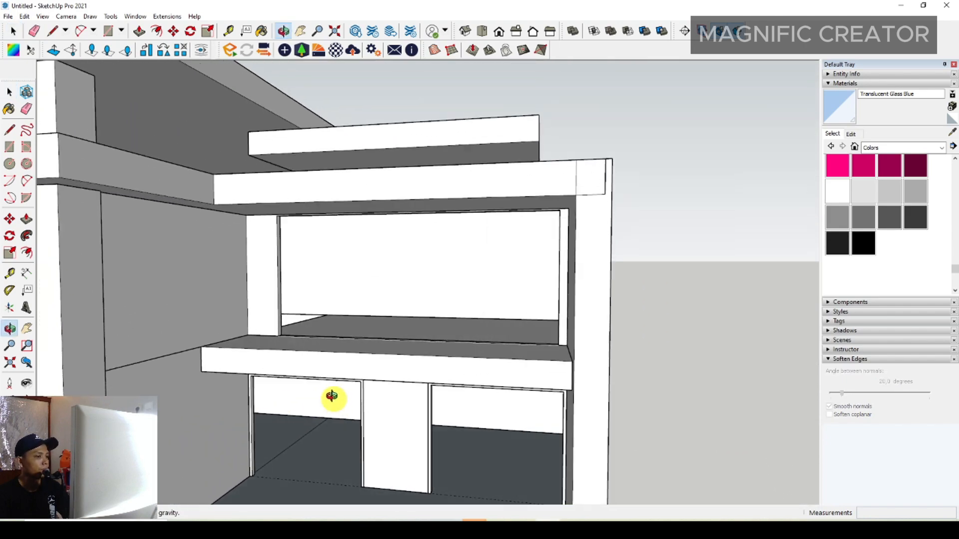
pyautogui.scroll(-3, 507, 321)
pyautogui.moveTo(507, 321); pyautogui.dragTo(485, 332, button='middle')
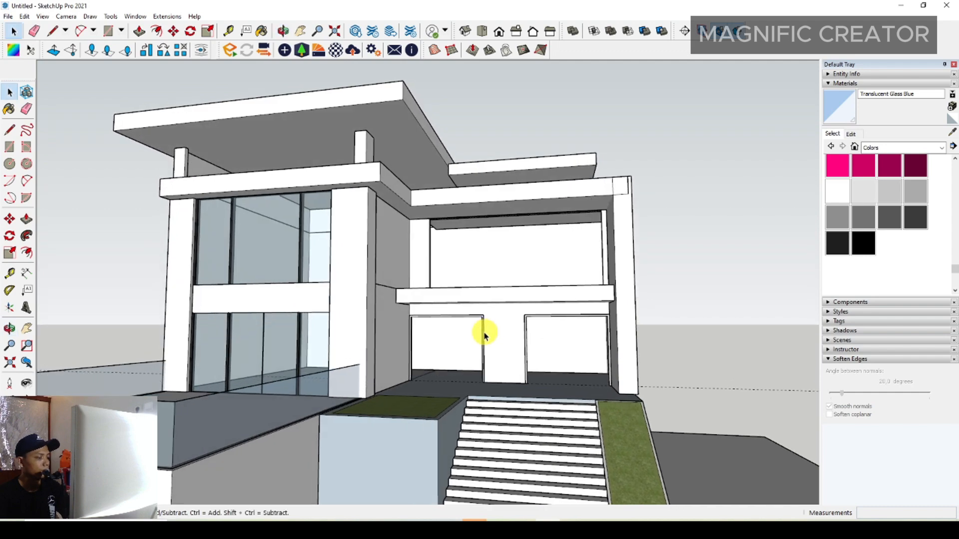
pyautogui.scroll(10, 482, 334)
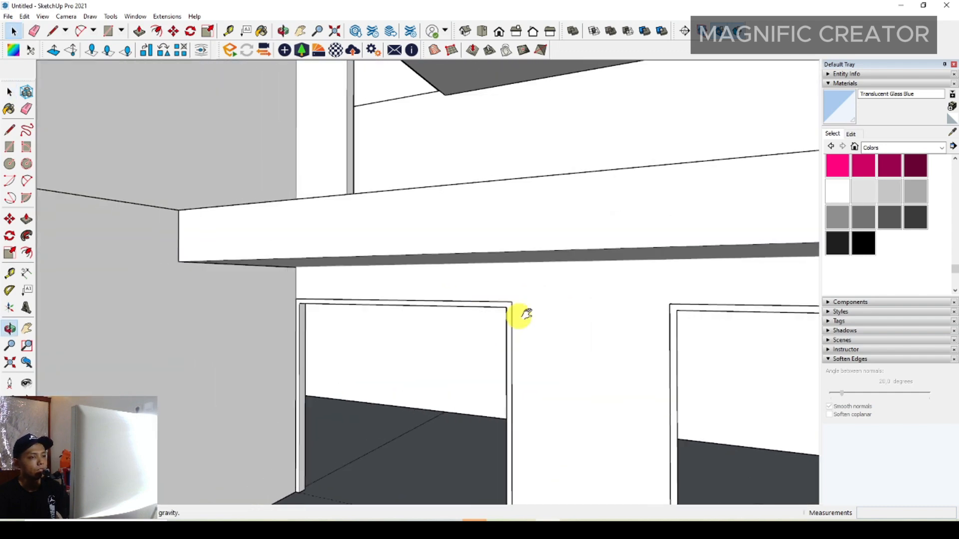
pyautogui.scroll(3, 439, 289)
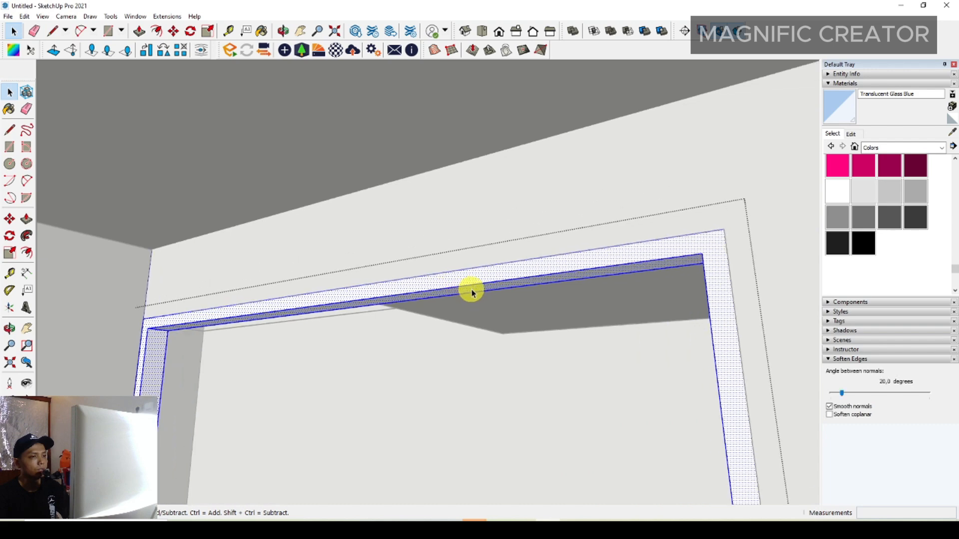
pyautogui.press('p')
pyautogui.press('space')
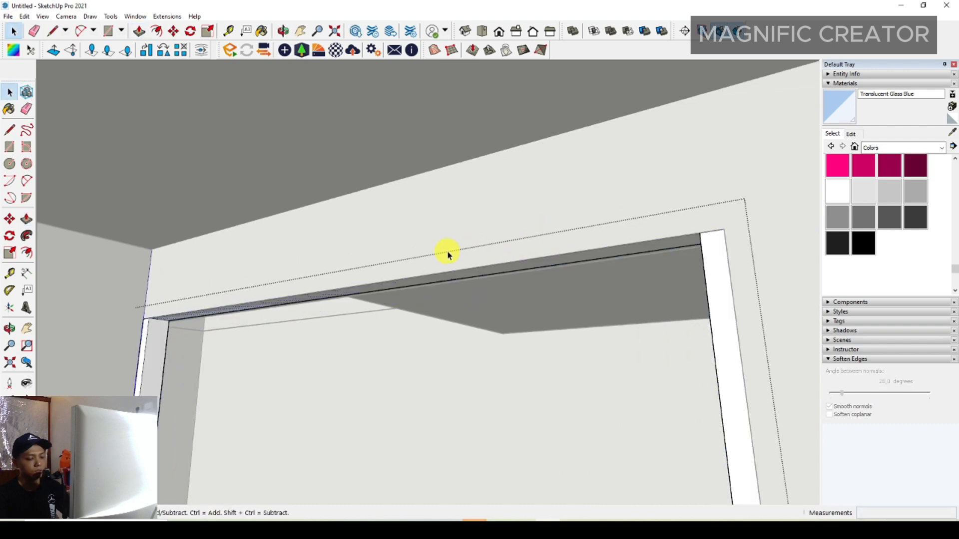
pyautogui.click(447, 254)
pyautogui.press('space')
pyautogui.scroll(-5, 460, 287)
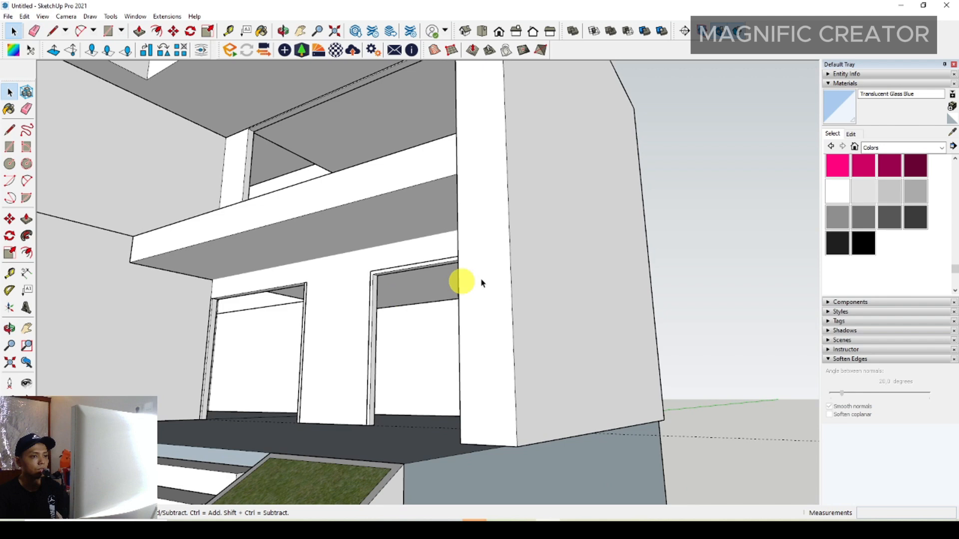
# - Open the right frame group and push its head piece up to zero thickness, leaving only the two jambs
pyautogui.scroll(3, 379, 268)
pyautogui.scroll(5, 379, 269)
pyautogui.click(385, 269)
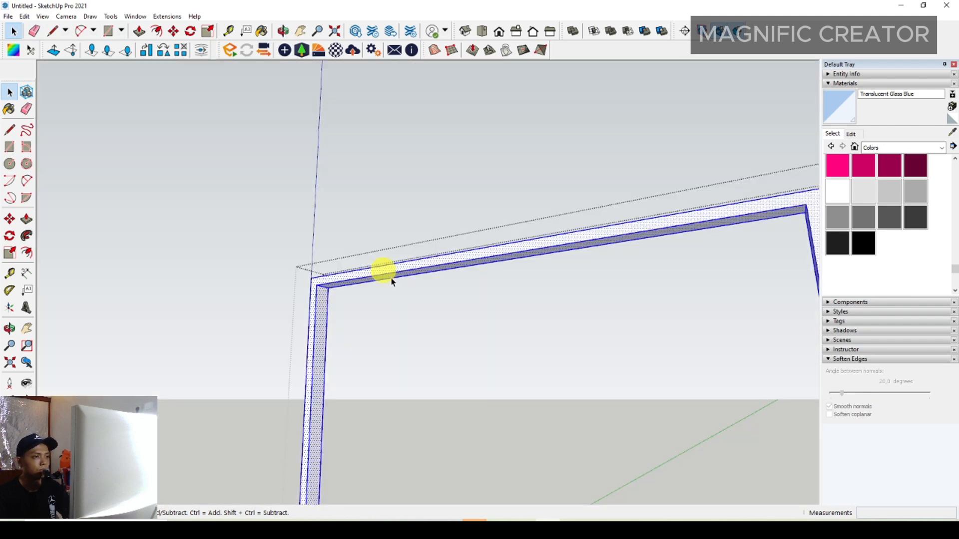
pyautogui.press('p')
pyautogui.press('space')
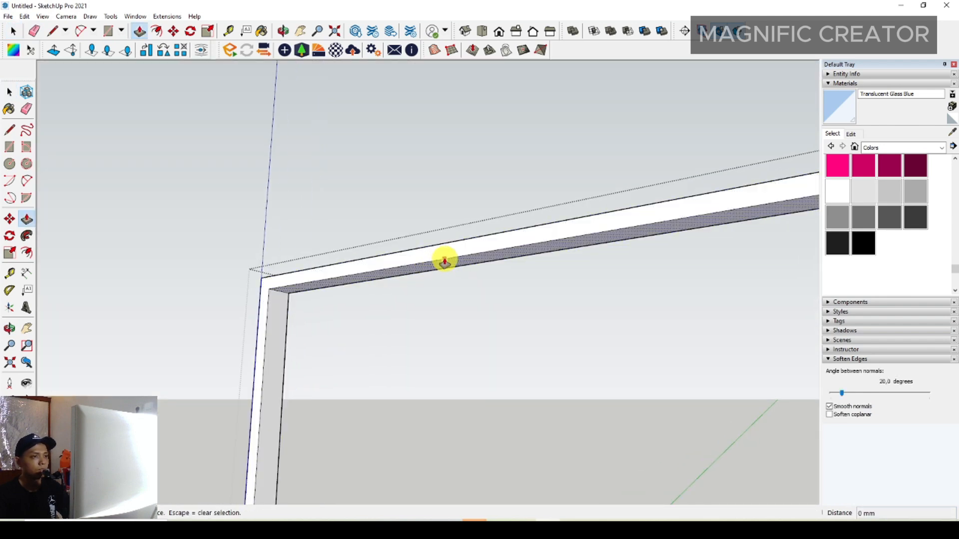
pyautogui.click(445, 260)
pyautogui.click(499, 231)
pyautogui.press('space')
pyautogui.scroll(-3, 295, 352)
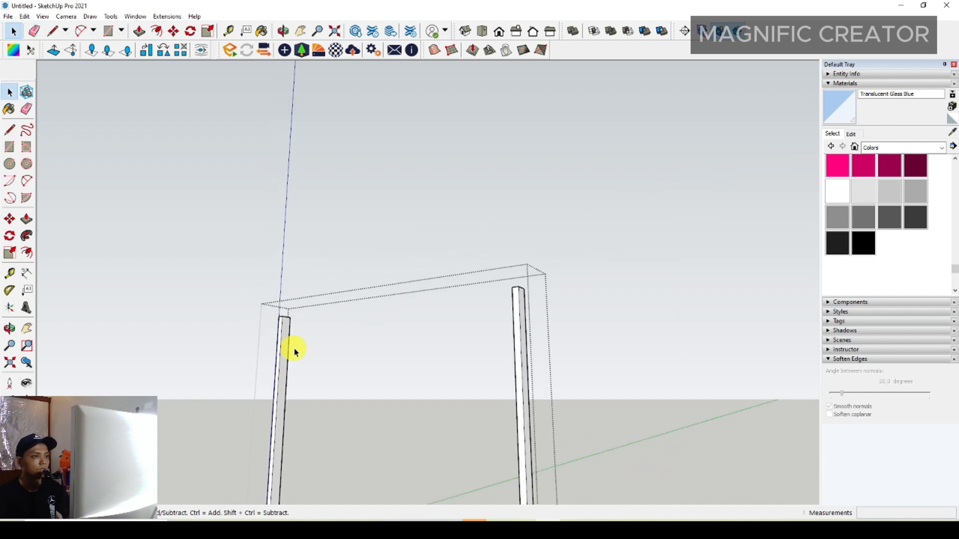
pyautogui.scroll(-5, 547, 261)
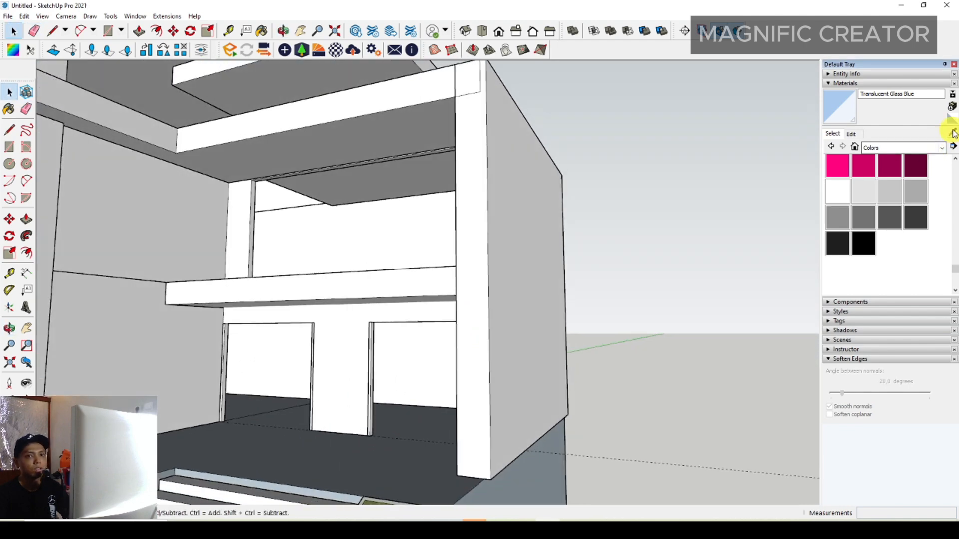
# - Sample the dark material Color M07 from the existing window mullion and paint both ground-floor frames with it
pyautogui.click(953, 132)
pyautogui.scroll(-3, 343, 293)
pyautogui.scroll(10, 315, 310)
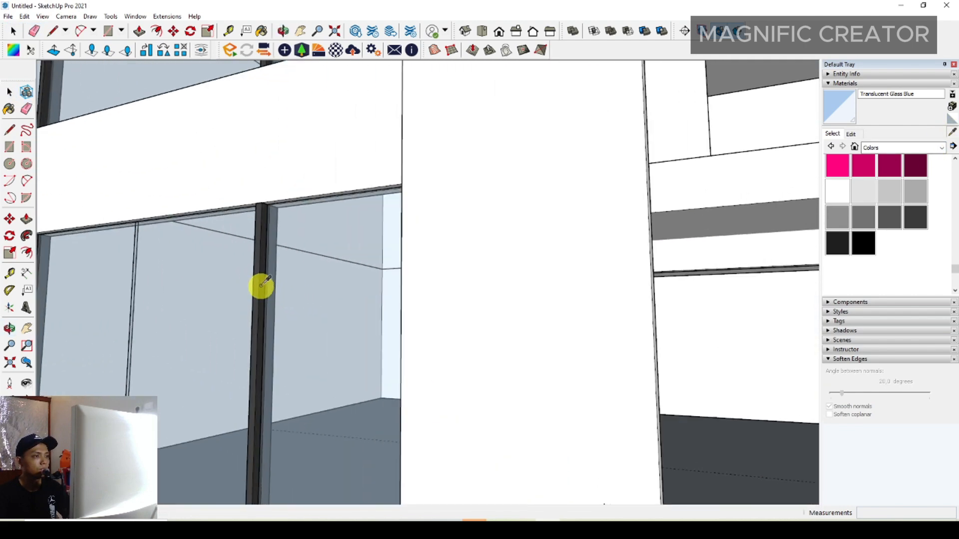
pyautogui.click(264, 282)
pyautogui.scroll(-5, 264, 282)
pyautogui.scroll(6, 444, 287)
pyautogui.scroll(-5, 475, 298)
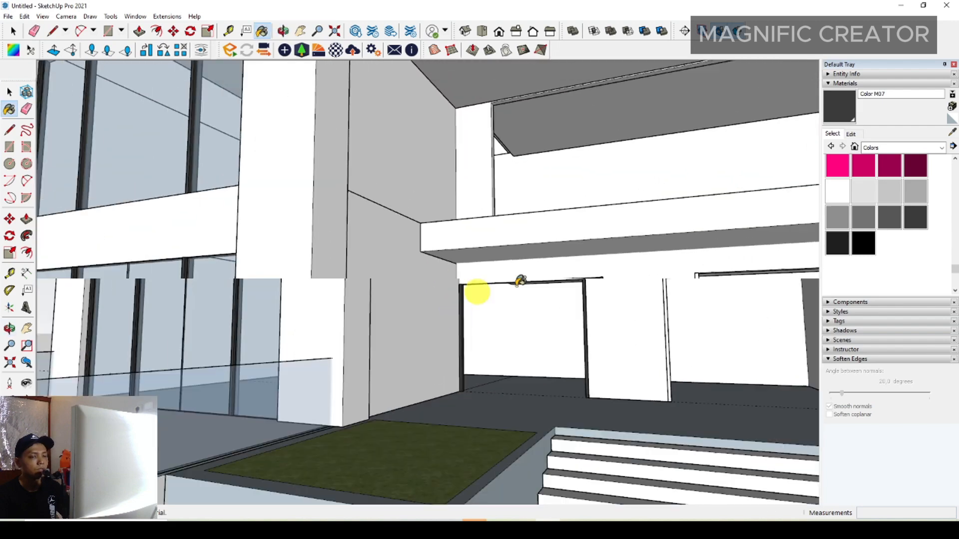
pyautogui.scroll(-4, 520, 281)
pyautogui.scroll(4, 498, 291)
pyautogui.click(493, 295)
pyautogui.press('space')
pyautogui.scroll(-4, 467, 306)
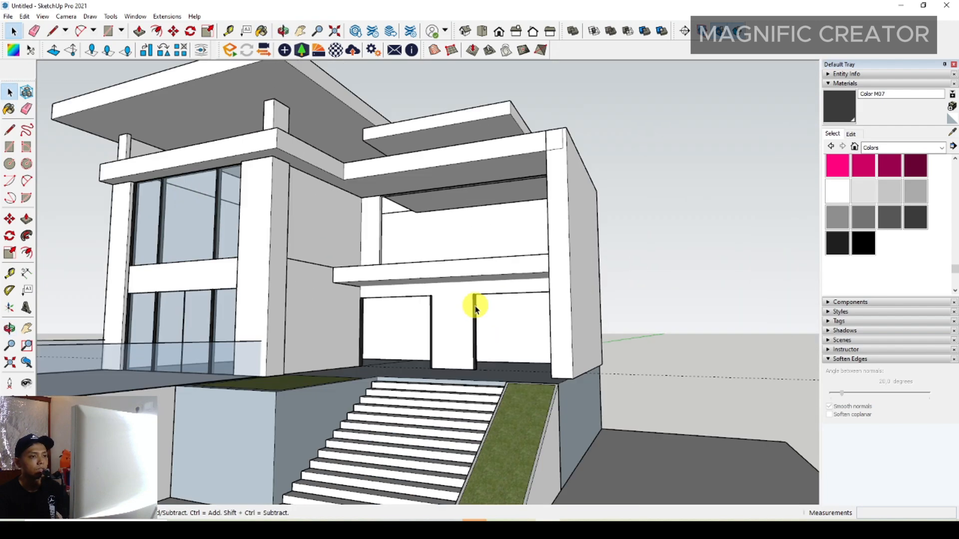
# - Draw a horizontal guide line between the right opening's two jambs, slightly above the floor on the front plane
pyautogui.scroll(-3, 477, 320)
pyautogui.scroll(2, 505, 336)
pyautogui.scroll(5, 400, 348)
pyautogui.scroll(3, 553, 410)
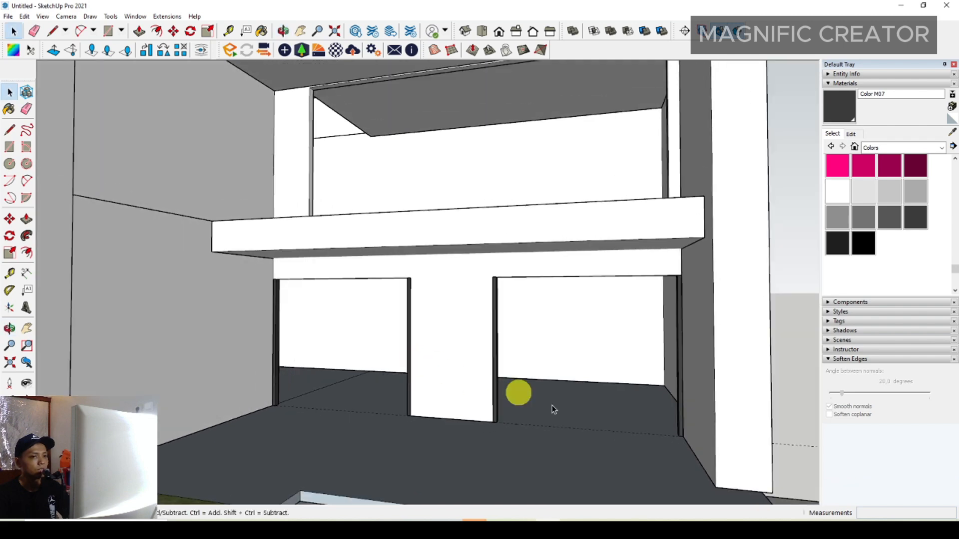
pyautogui.scroll(3, 407, 424)
pyautogui.scroll(3, 629, 439)
pyautogui.scroll(4, 591, 439)
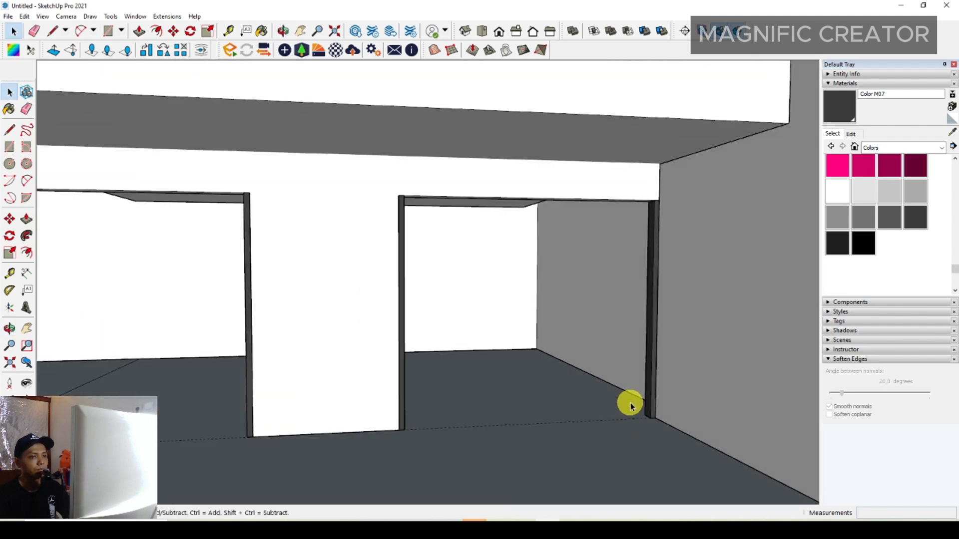
pyautogui.moveTo(630, 406); pyautogui.dragTo(484, 444, button='middle')
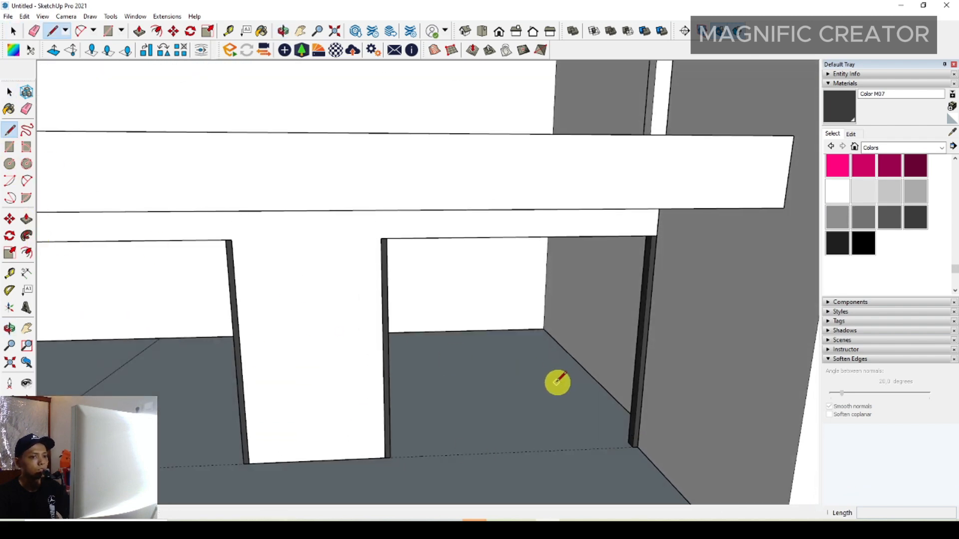
pyautogui.scroll(5, 557, 382)
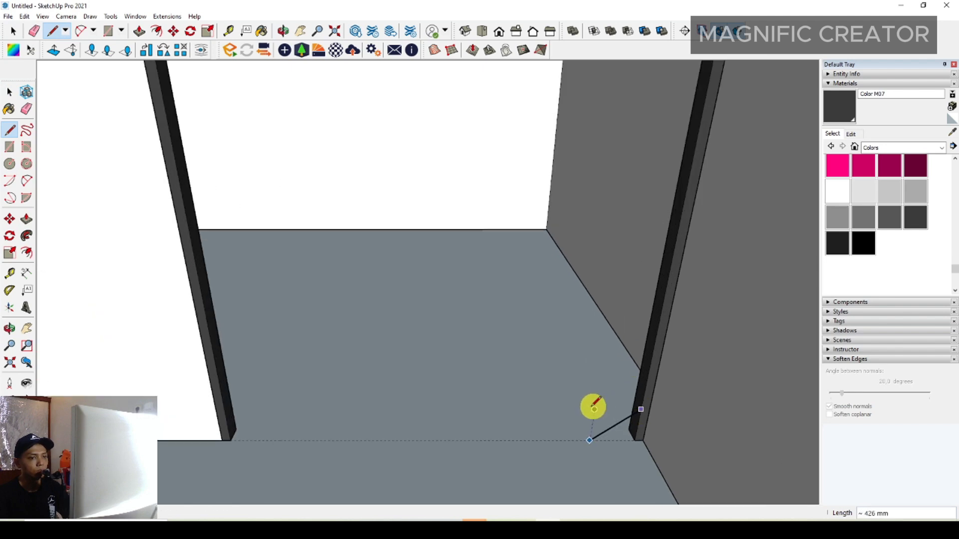
pyautogui.press('space')
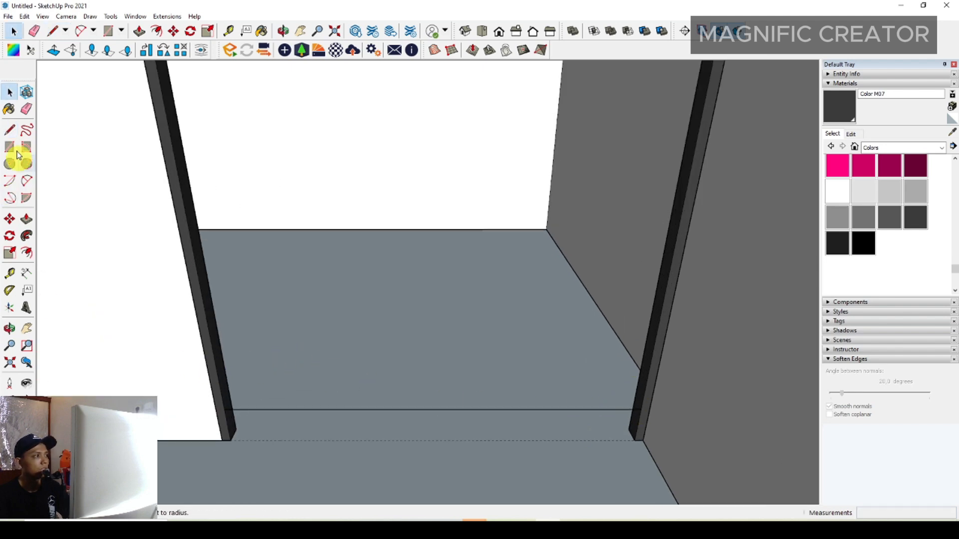
# - Draw a vertical rectangle from the guide line's midpoint to the outer jamb's upper corner as a half-width door panel
pyautogui.click(433, 410)
pyautogui.scroll(-4, 460, 439)
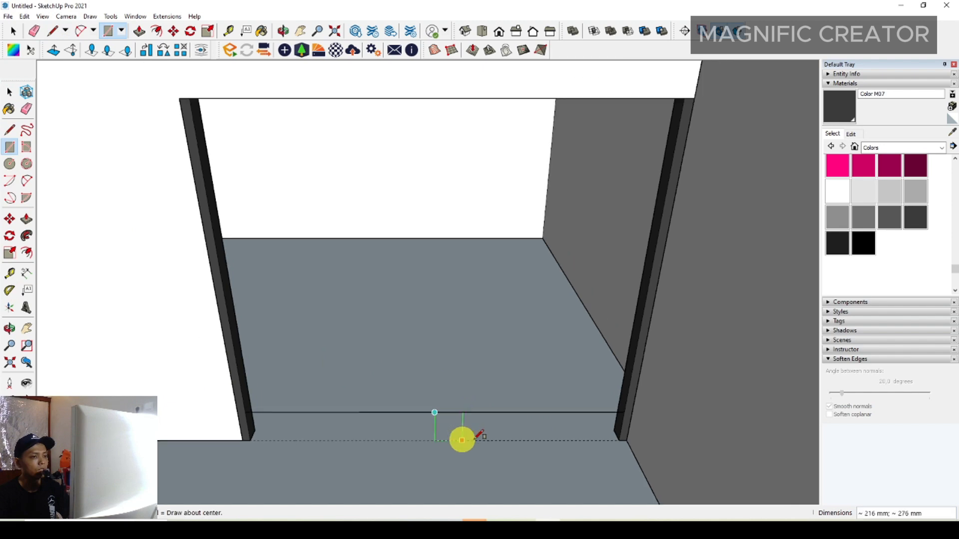
pyautogui.click(631, 131)
pyautogui.press('space')
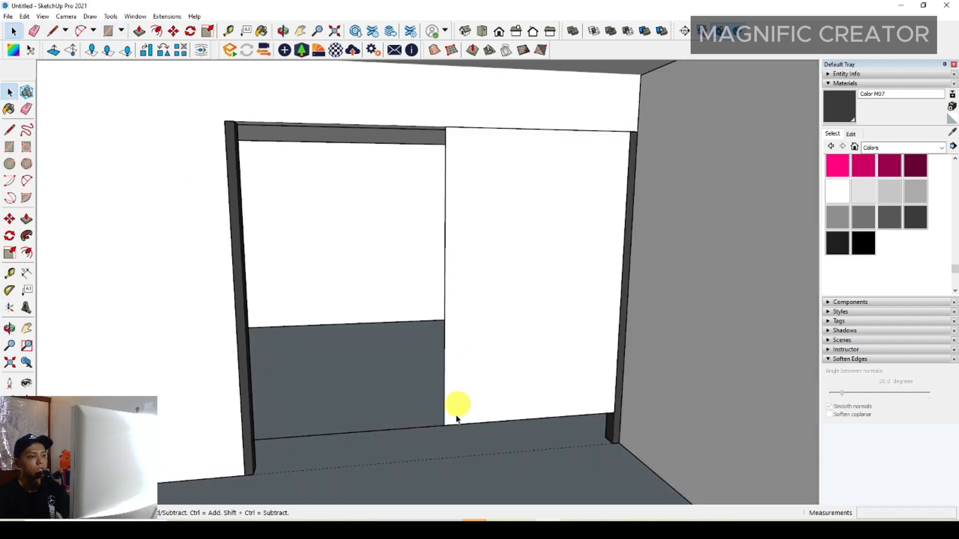
# - Erase the leftover half of the guide line and stretch the door panel's lower edge down to the floor
pyautogui.rightClick(423, 432)
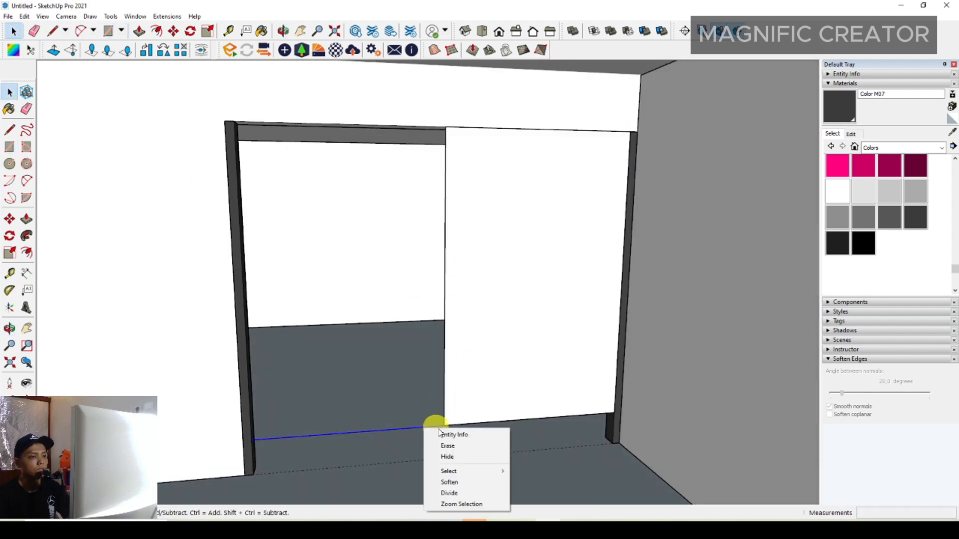
pyautogui.click(497, 396)
pyautogui.press('s')
pyautogui.moveTo(530, 423); pyautogui.dragTo(543, 456)
# - Push/Pull the door panel to a thickness of about 20 mm and make it a group
pyautogui.press('p')
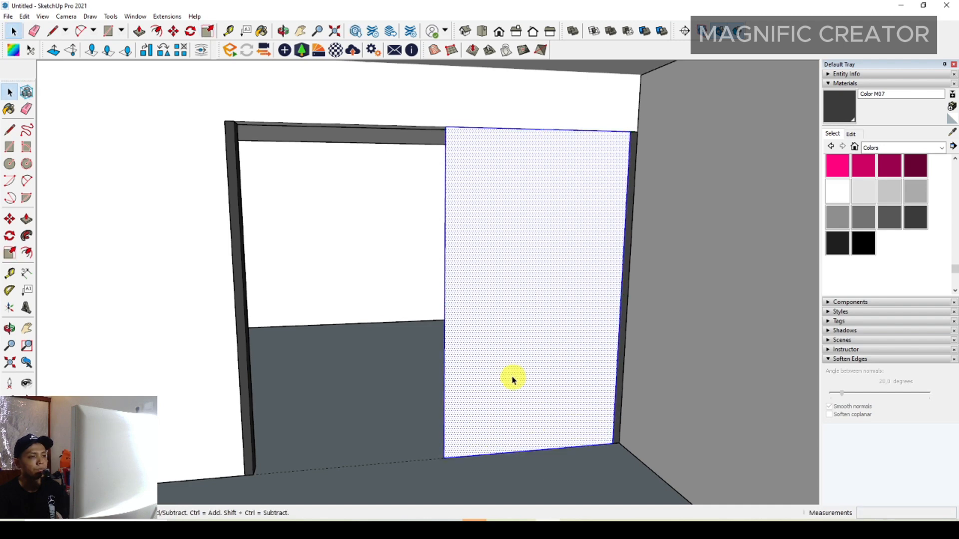
pyautogui.scroll(5, 527, 342)
pyautogui.click(520, 381)
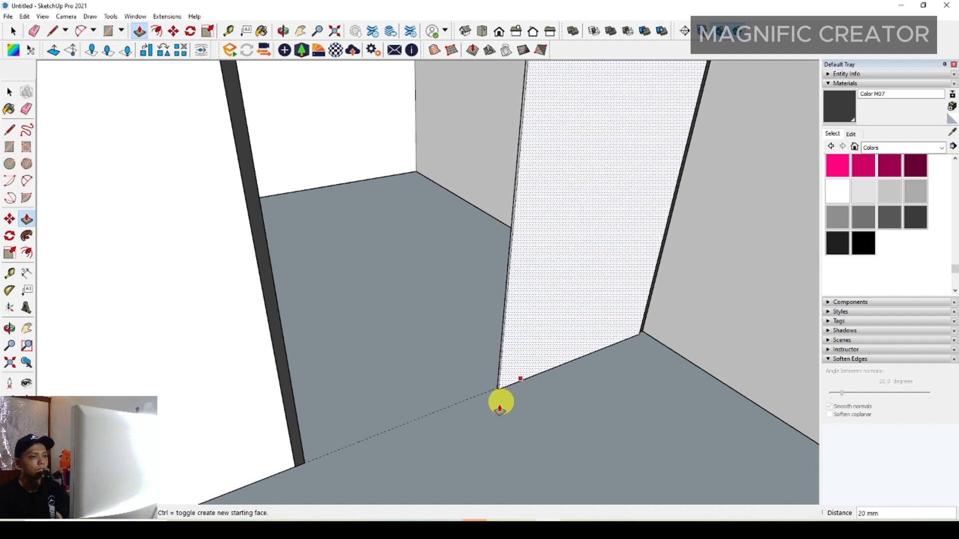
pyautogui.scroll(2, 489, 404)
pyautogui.press('space')
pyautogui.tripleClick(536, 310)
pyautogui.rightClick(535, 310)
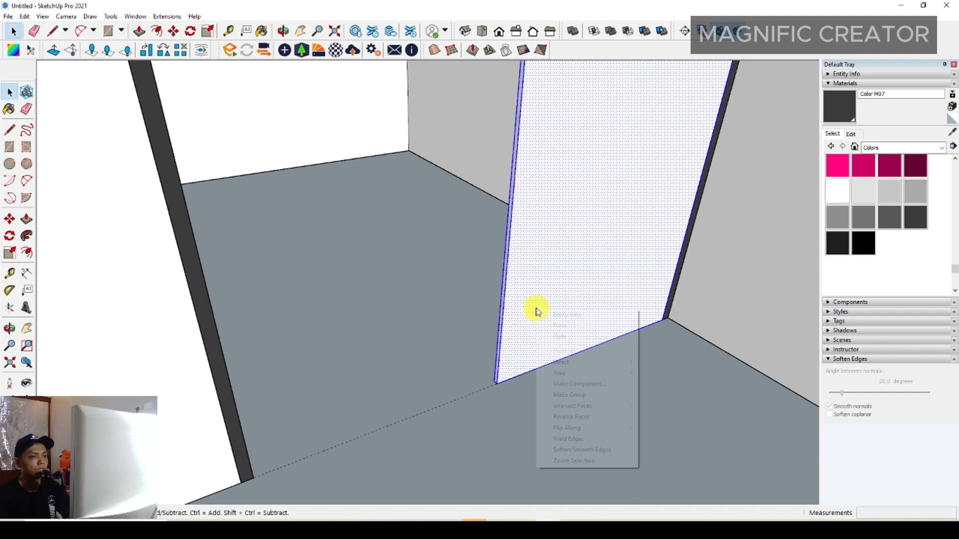
pyautogui.click(561, 394)
pyautogui.scroll(-5, 548, 391)
pyautogui.moveTo(548, 392); pyautogui.dragTo(456, 321, button='middle')
pyautogui.scroll(-3, 519, 374)
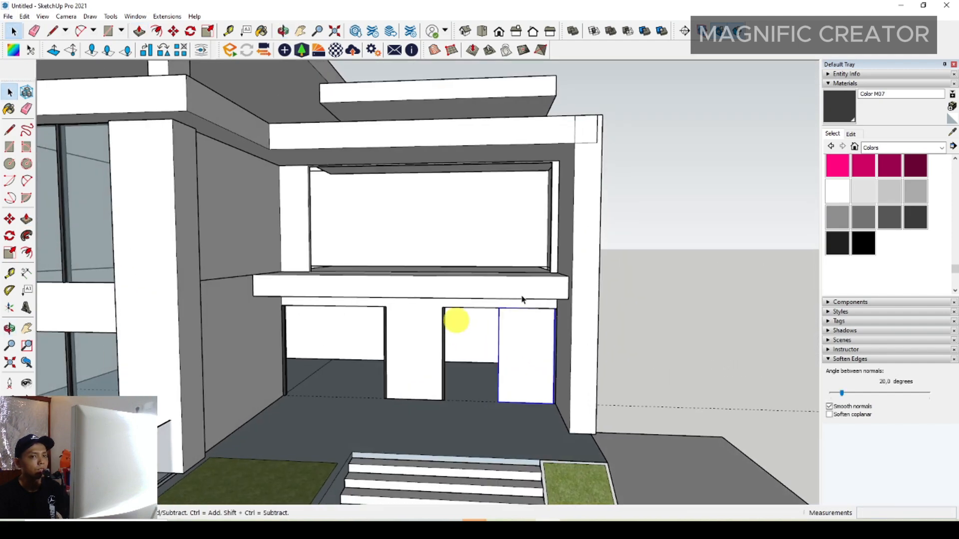
# - Sample the Translucent Glass Blue material from existing glazing and paint the right opening's door panel with it
pyautogui.click(953, 133)
pyautogui.scroll(2, 527, 374)
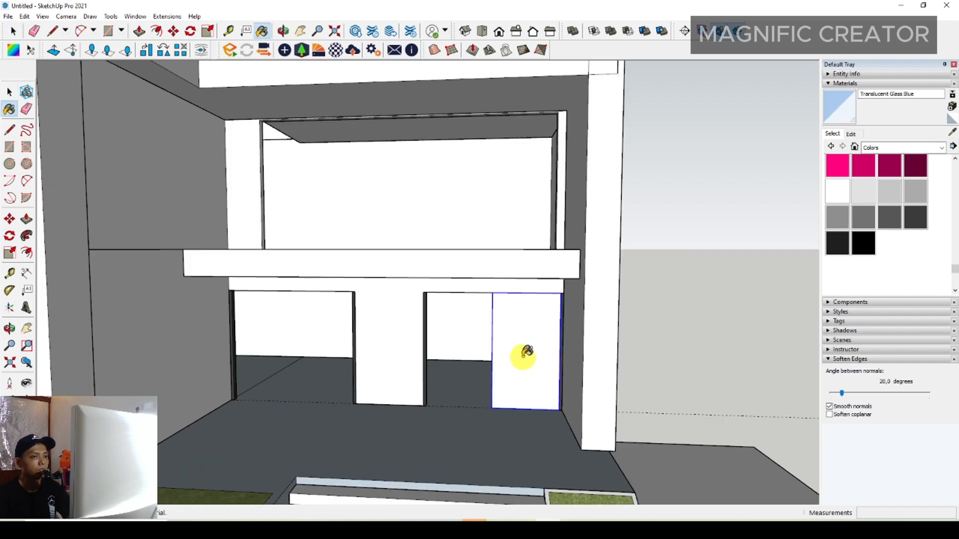
pyautogui.click(527, 354)
pyautogui.scroll(2, 525, 351)
pyautogui.moveTo(525, 352)
pyautogui.mouseDown(button='middle')
pyautogui.moveTo(509, 338)
pyautogui.moveTo(503, 413)
pyautogui.moveTo(486, 307)
pyautogui.mouseUp(button='middle')
pyautogui.press('space')
pyautogui.scroll(3, 503, 413)
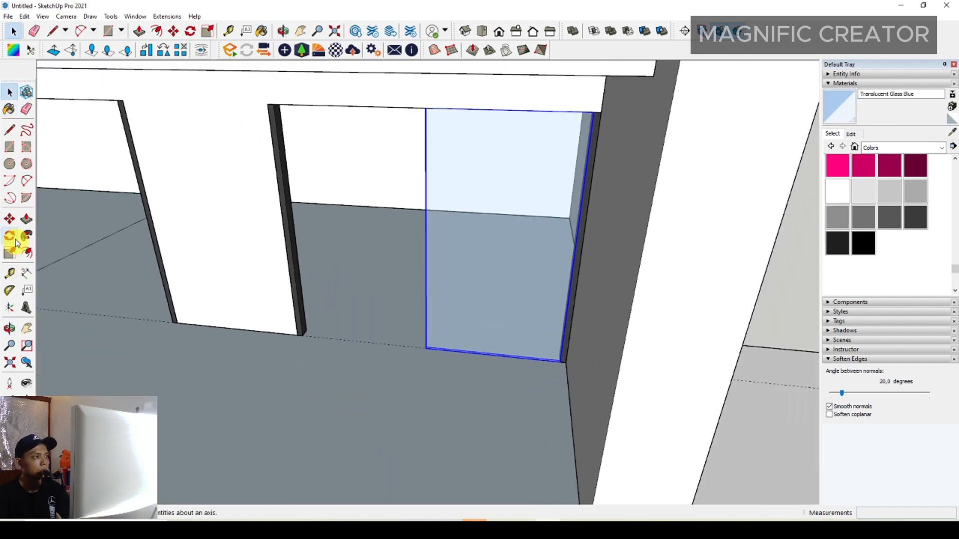
# - Copy the glass panel sideways by its own width so it fills the other half of the right opening
pyautogui.scroll(3, 532, 352)
pyautogui.click(599, 372)
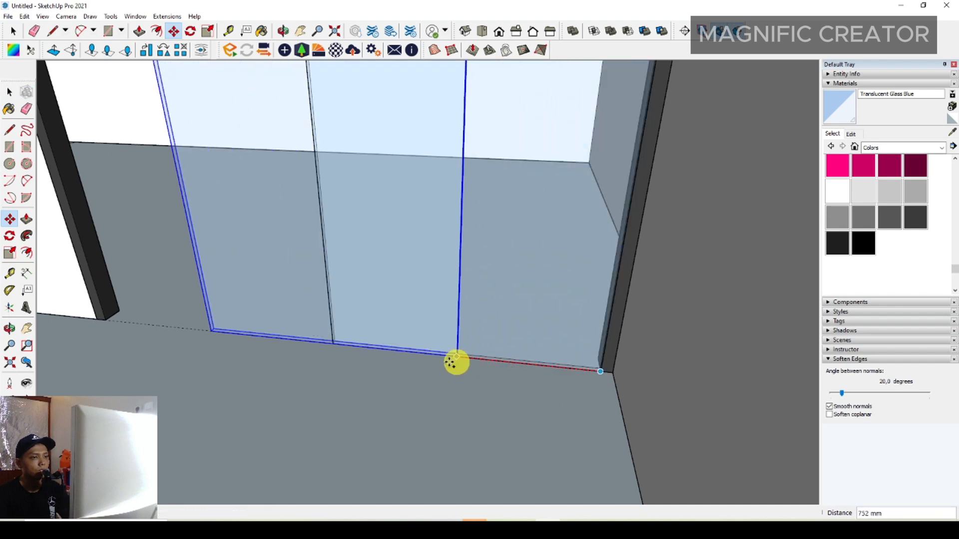
pyautogui.scroll(-1, 380, 346)
pyautogui.keyDown('shift'); pyautogui.moveTo(380, 346); pyautogui.dragTo(527, 359, button='middle'); pyautogui.keyUp('shift')
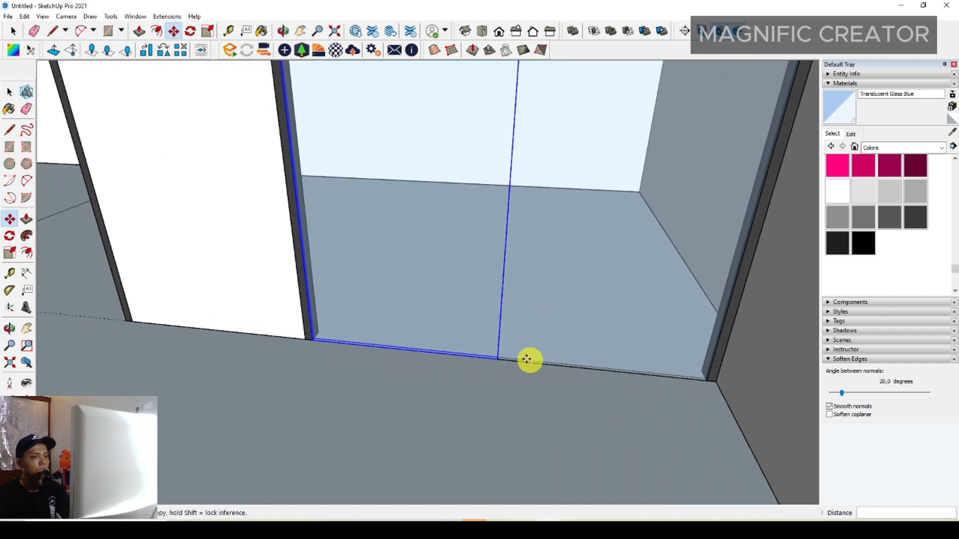
pyautogui.click(494, 359)
pyautogui.scroll(-3, 372, 334)
pyautogui.press('space')
# - Draw a horizontal guide line between the left opening's two jambs, slightly above the floor, and divide it into two halves
pyautogui.keyDown('shift'); pyautogui.moveTo(263, 304); pyautogui.dragTo(490, 328, button='middle'); pyautogui.keyUp('shift')
pyautogui.scroll(2, 255, 288)
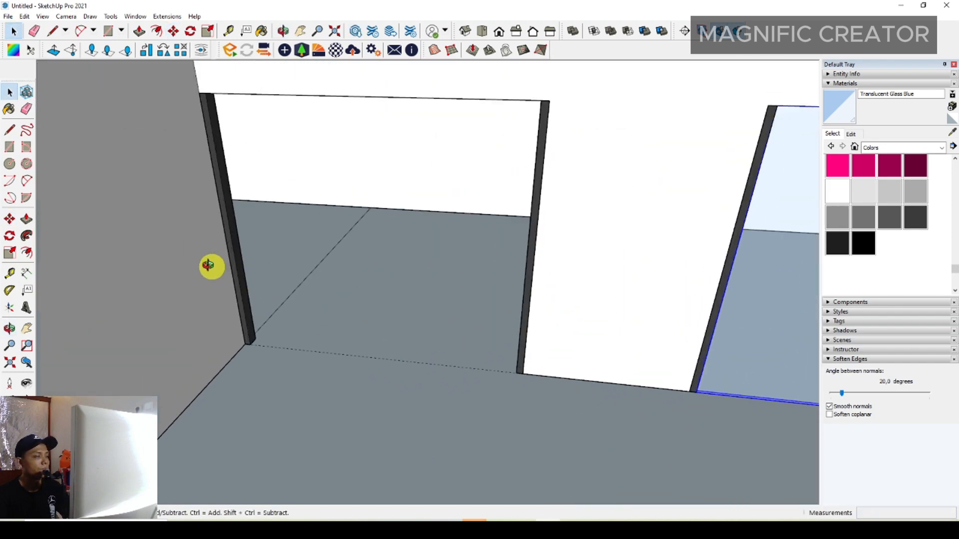
pyautogui.moveTo(209, 265); pyautogui.dragTo(216, 320, button='middle')
pyautogui.scroll(1, 486, 394)
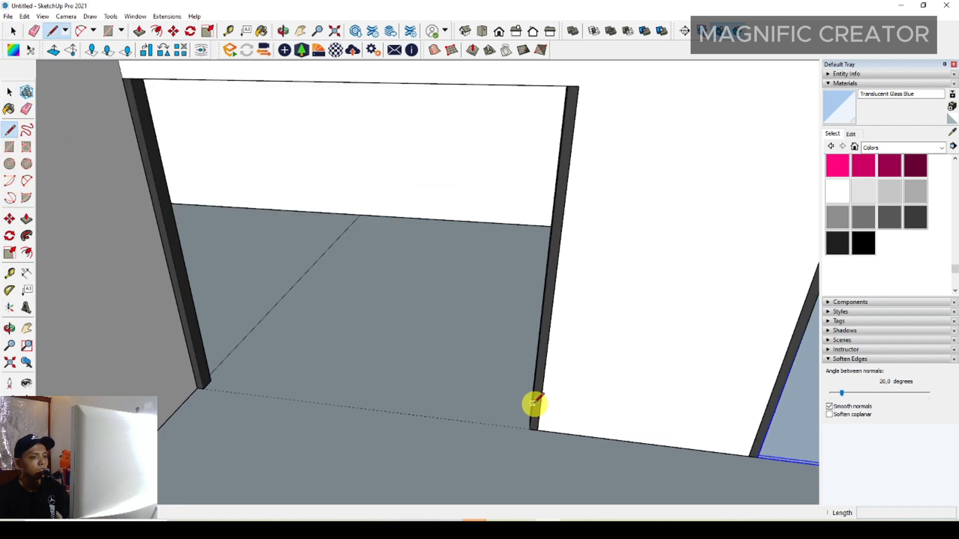
pyautogui.click(532, 402)
pyautogui.click(192, 337)
pyautogui.press('space')
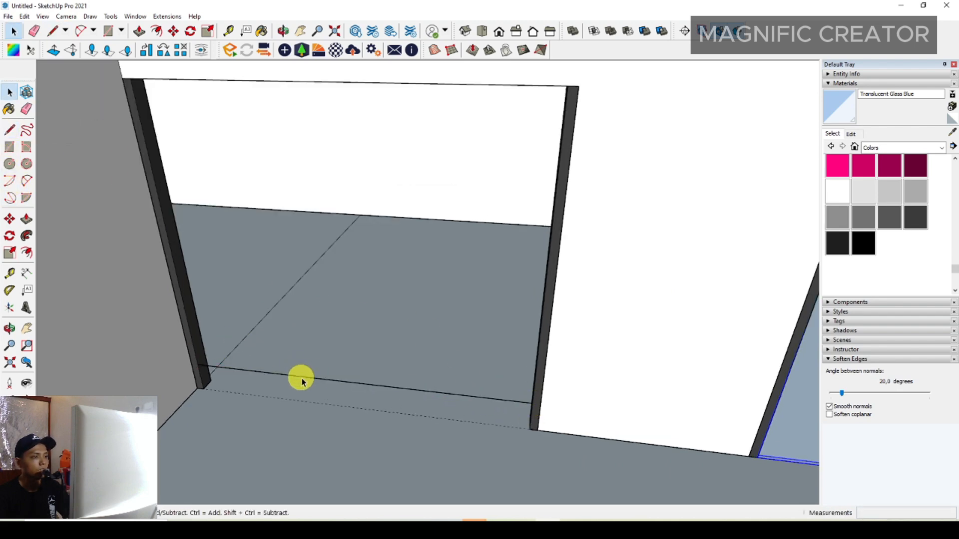
pyautogui.rightClick(300, 378)
pyautogui.click(326, 441)
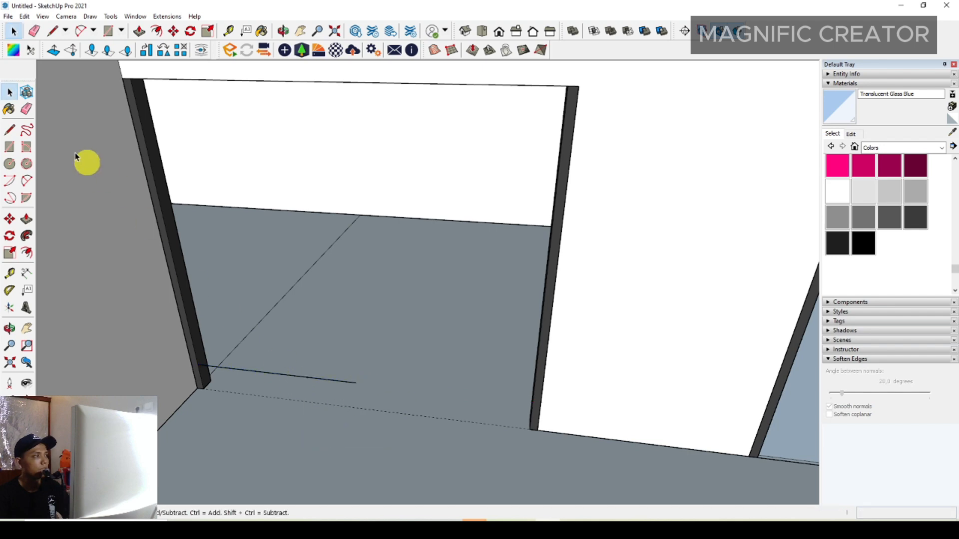
# - Draw a vertical rectangle from the guide line's midpoint to the upper corner of the left opening's right jamb as a half-width door panel
pyautogui.click(356, 383)
pyautogui.scroll(-3, 579, 396)
pyautogui.moveTo(552, 407); pyautogui.dragTo(619, 324, button='middle')
pyautogui.click(542, 181)
pyautogui.press('space')
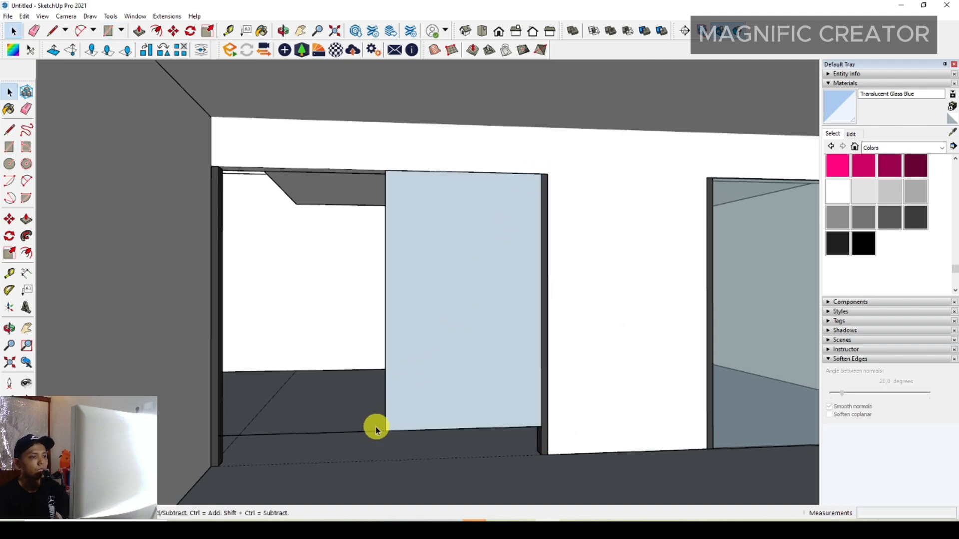
# - Erase the leftover half of the guide line and scale the left opening's panel down to the floor
pyautogui.rightClick(367, 435)
pyautogui.press('Escape')
pyautogui.press('s')
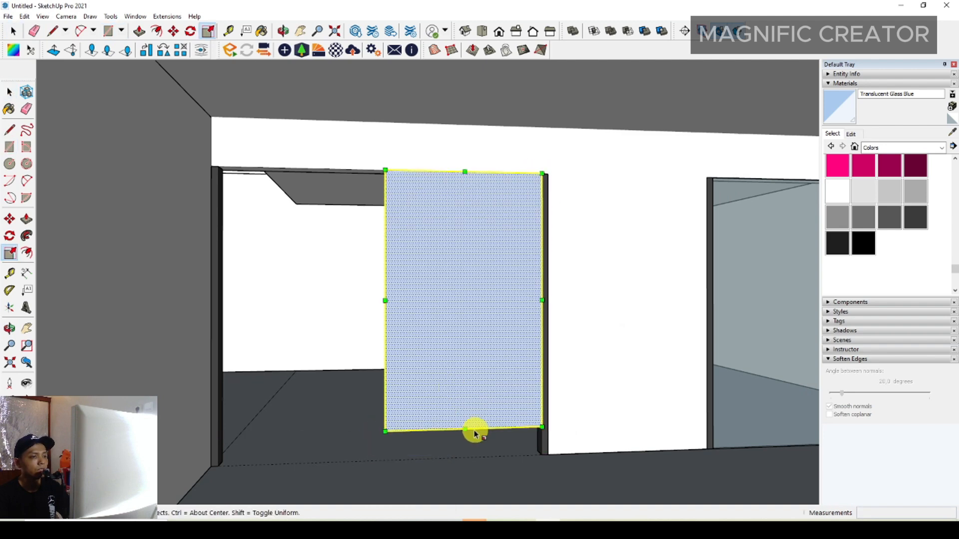
pyautogui.moveTo(475, 427); pyautogui.dragTo(476, 458)
pyautogui.moveTo(486, 415); pyautogui.dragTo(367, 481, button='middle')
pyautogui.press('space')
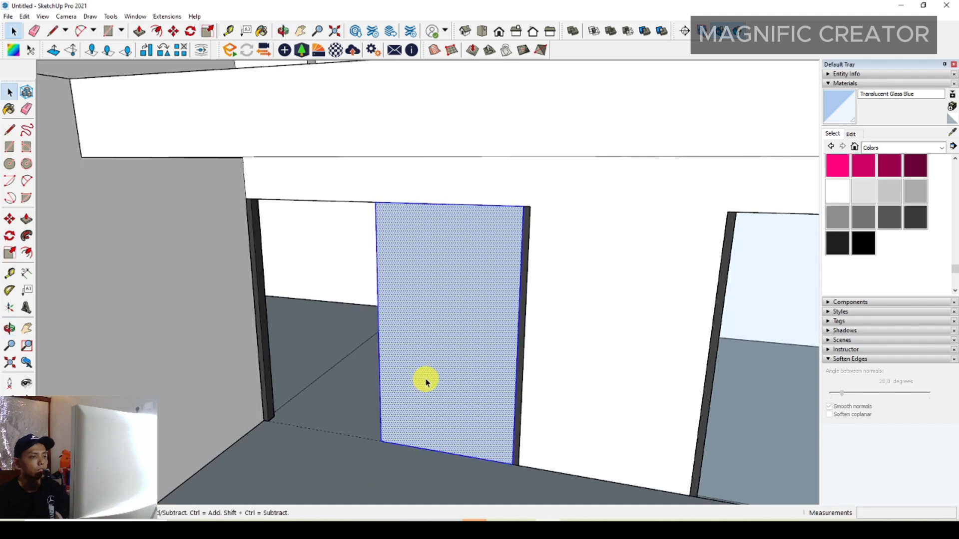
# - Push/Pull the left opening's panel into a thin solid slab and make it a group
pyautogui.click(426, 382)
pyautogui.scroll(1, 428, 413)
pyautogui.moveTo(428, 413)
pyautogui.keyDown('shift'); pyautogui.mouseDown(button='middle')
pyautogui.moveTo(381, 327)
pyautogui.moveTo(442, 408)
pyautogui.mouseUp(button='middle'); pyautogui.keyUp('shift')
pyautogui.scroll(3, 345, 336)
pyautogui.moveTo(345, 336); pyautogui.dragTo(497, 398, button='middle')
pyautogui.press('p')
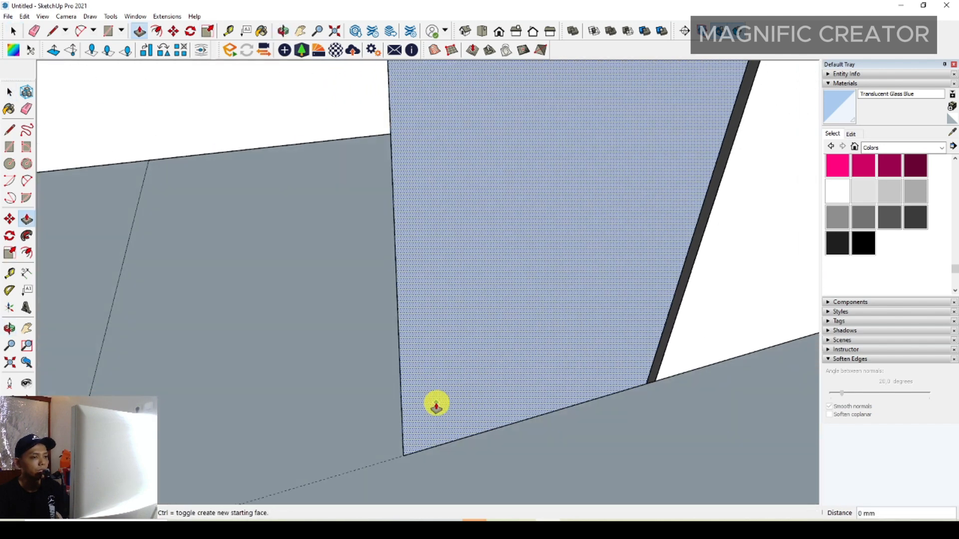
pyautogui.click(437, 402)
pyautogui.press('space')
pyautogui.rightClick(525, 303)
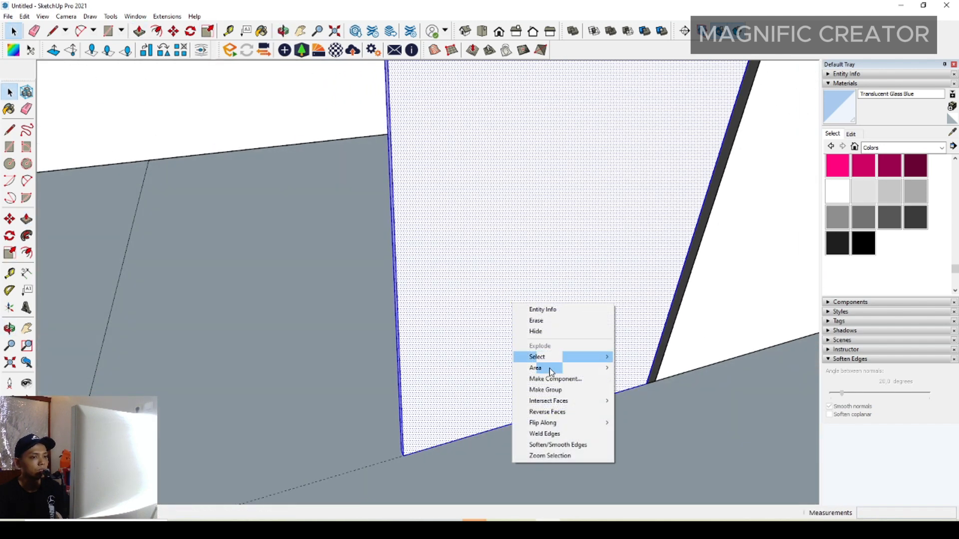
pyautogui.click(575, 390)
# - Paint the left opening's grouped door panel with Translucent Glass Blue
pyautogui.moveTo(592, 398); pyautogui.dragTo(448, 354, button='middle')
pyautogui.scroll(-3, 447, 353)
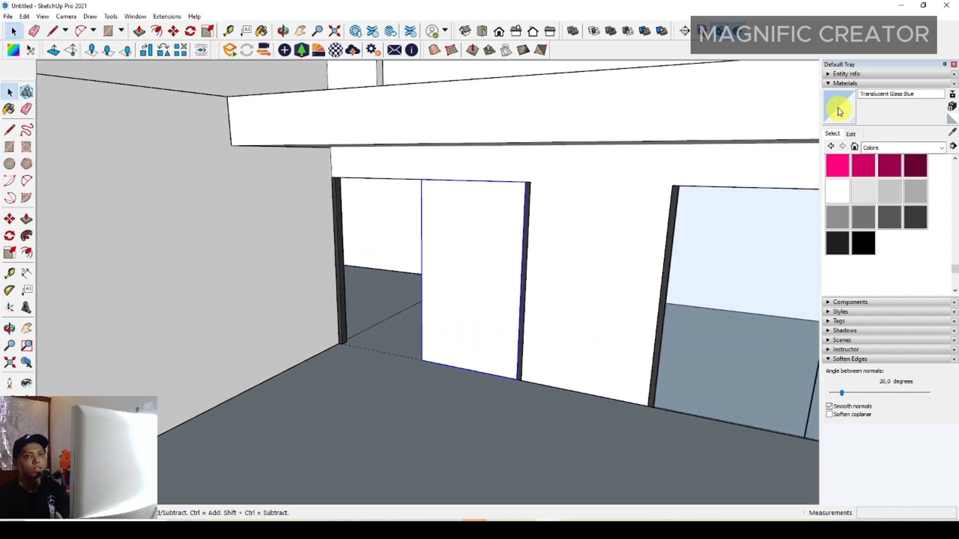
pyautogui.click(429, 268)
pyautogui.press('space')
# - Copy the left opening's glass panel sideways by its own width to fill the half beside the left jamb
pyautogui.scroll(5, 514, 379)
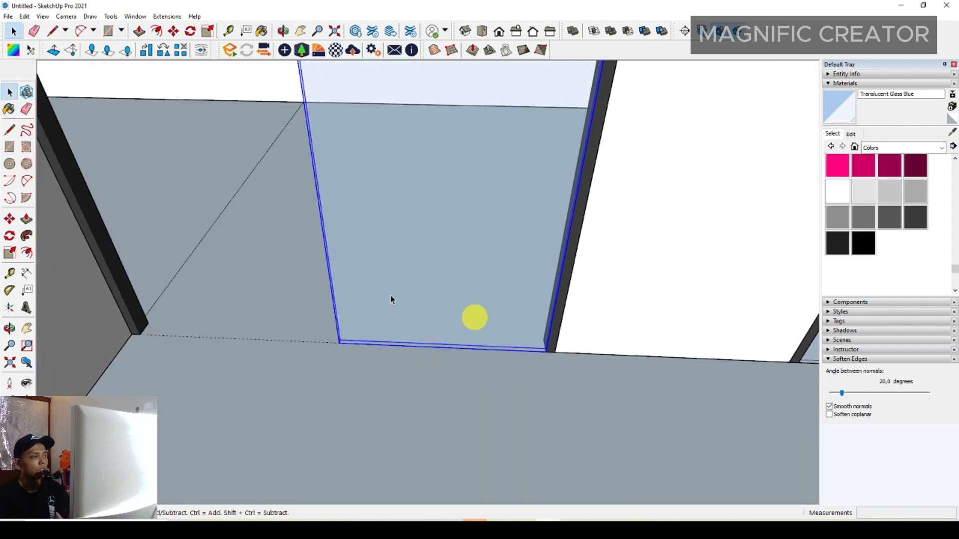
pyautogui.click(547, 352)
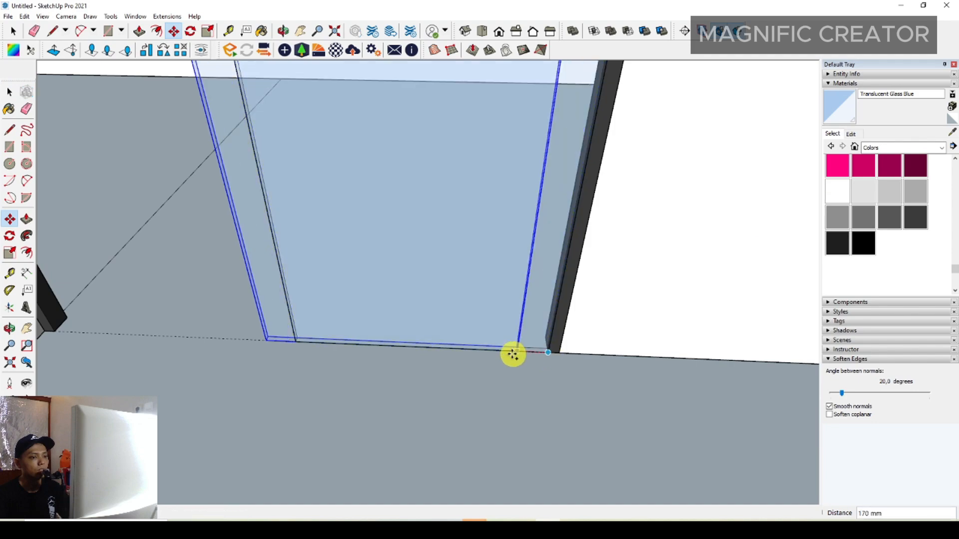
pyautogui.click(295, 342)
pyautogui.press('space')
pyautogui.scroll(-2, 416, 386)
pyautogui.scroll(-5, 416, 386)
# - Copy the left ground-floor opening's dark frame up to the lower-left corner of the upper-floor opening
pyautogui.scroll(6, 454, 428)
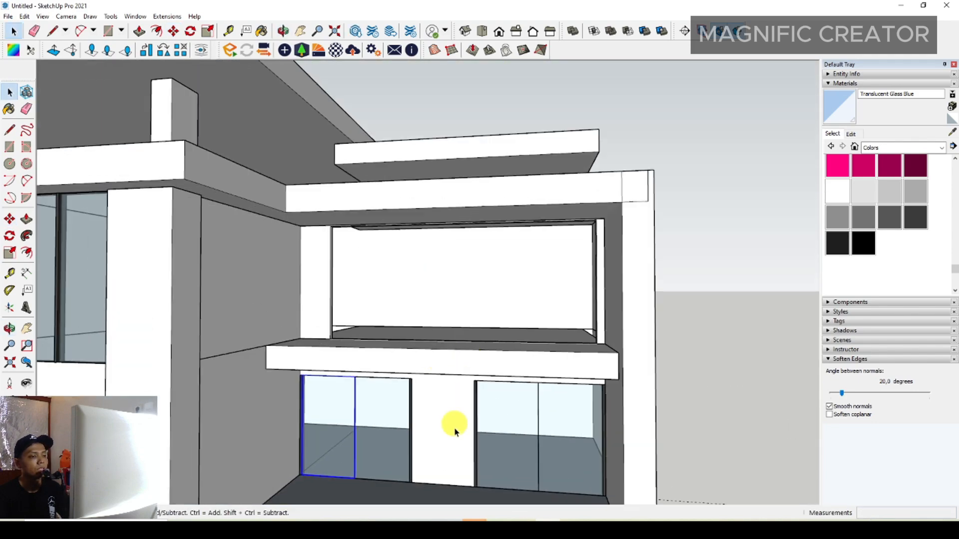
pyautogui.keyDown('shift'); pyautogui.moveTo(396, 332); pyautogui.dragTo(404, 418, button='middle'); pyautogui.keyUp('shift')
pyautogui.keyDown('shift'); pyautogui.moveTo(343, 426); pyautogui.dragTo(358, 374, button='middle'); pyautogui.keyUp('shift')
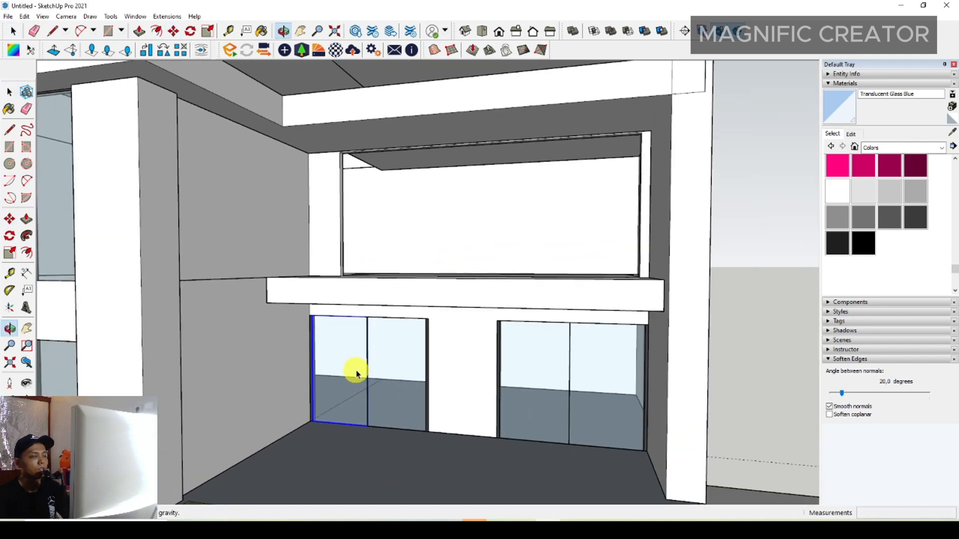
pyautogui.scroll(4, 310, 335)
pyautogui.scroll(-3, 307, 344)
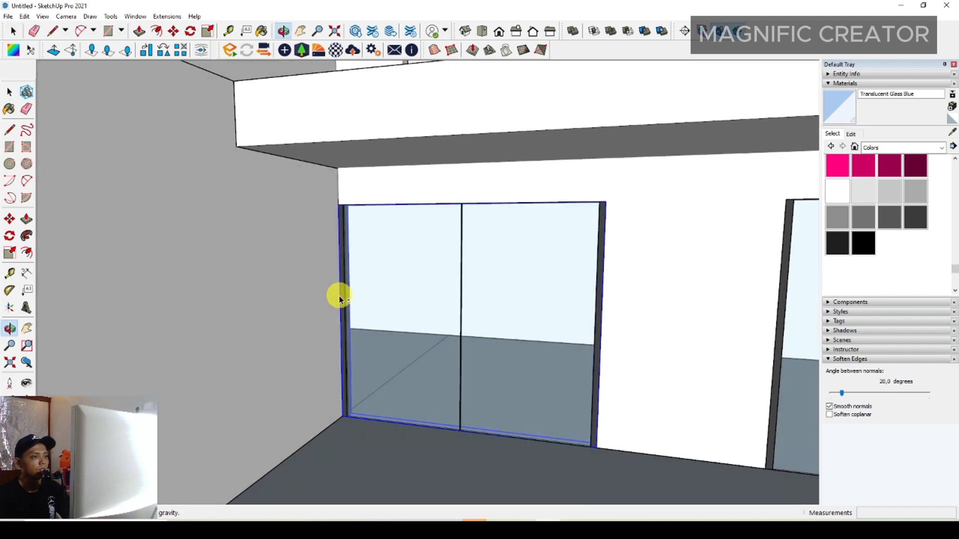
pyautogui.scroll(2, 345, 327)
pyautogui.click(9, 219)
pyautogui.scroll(3, 344, 465)
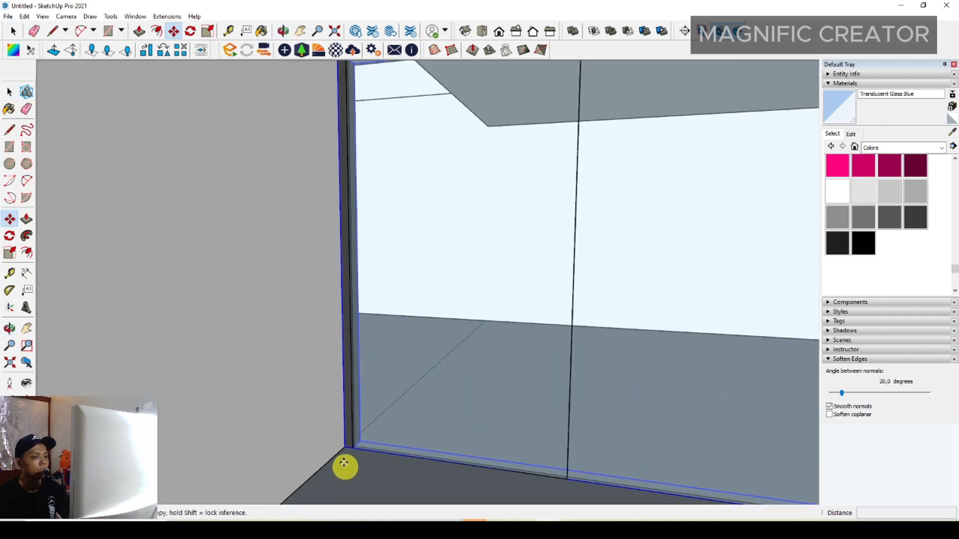
pyautogui.click(344, 446)
pyautogui.scroll(-7, 369, 434)
pyautogui.moveTo(398, 419); pyautogui.dragTo(389, 445, button='middle')
pyautogui.scroll(5, 411, 316)
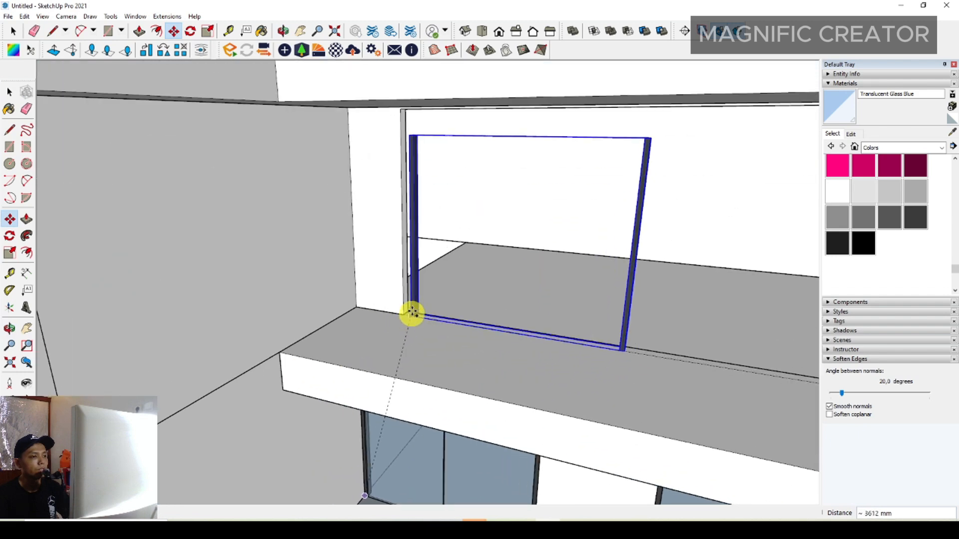
pyautogui.click(402, 316)
pyautogui.press('space')
# - Scale the copied upper-floor frame vertically so it reaches the head of the opening
pyautogui.scroll(-4, 406, 315)
pyautogui.moveTo(407, 315); pyautogui.dragTo(395, 267, button='middle')
pyautogui.scroll(4, 395, 269)
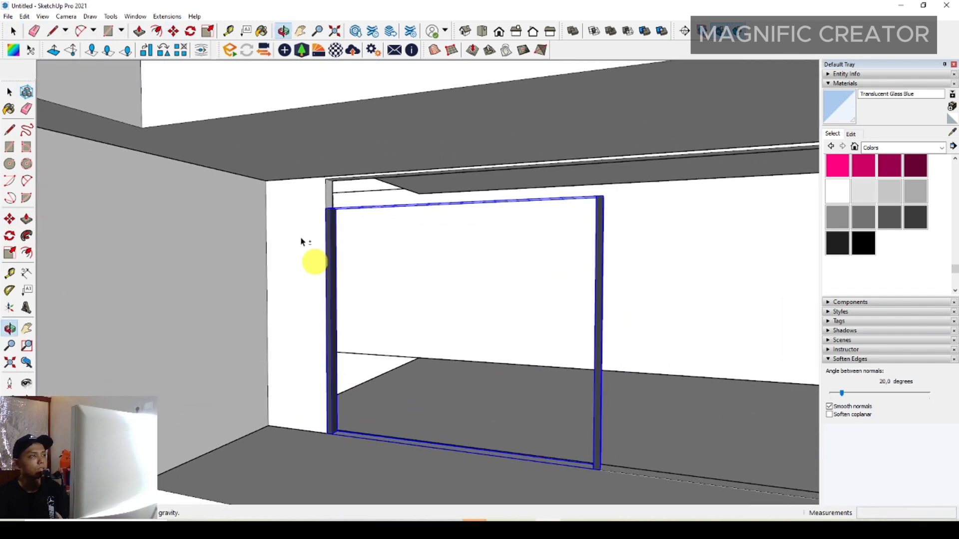
pyautogui.press('s')
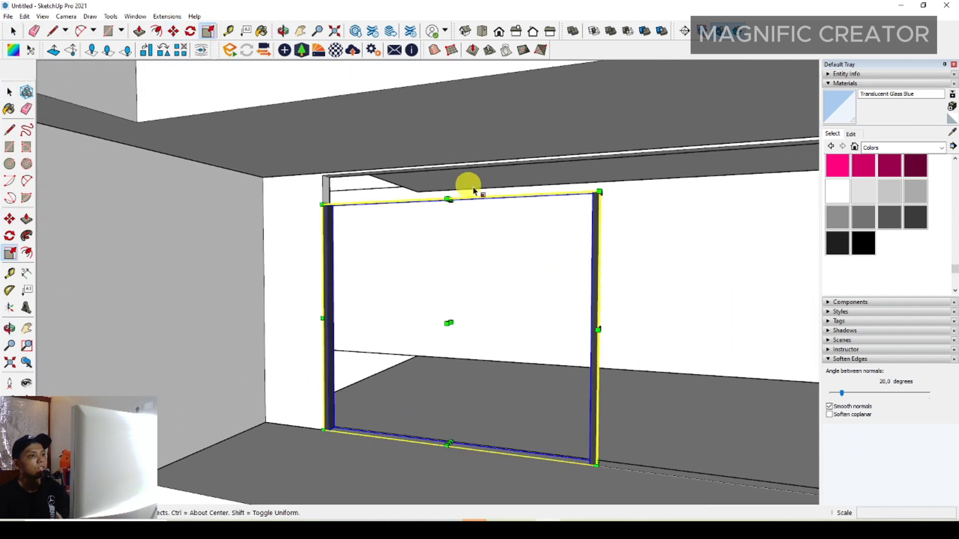
pyautogui.click(450, 200)
pyautogui.click(480, 166)
pyautogui.press('space')
# - Inside the upper-floor frame group, copy the right-hand post along the sill towards the opening's right side
pyautogui.scroll(-6, 482, 171)
pyautogui.moveTo(481, 172); pyautogui.dragTo(394, 362, button='middle')
pyautogui.scroll(2, 500, 325)
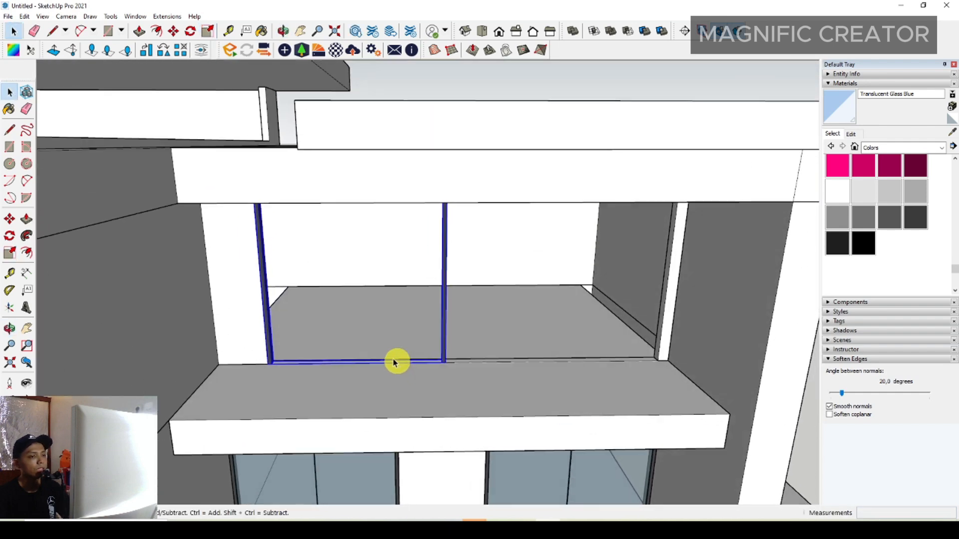
pyautogui.scroll(3, 475, 327)
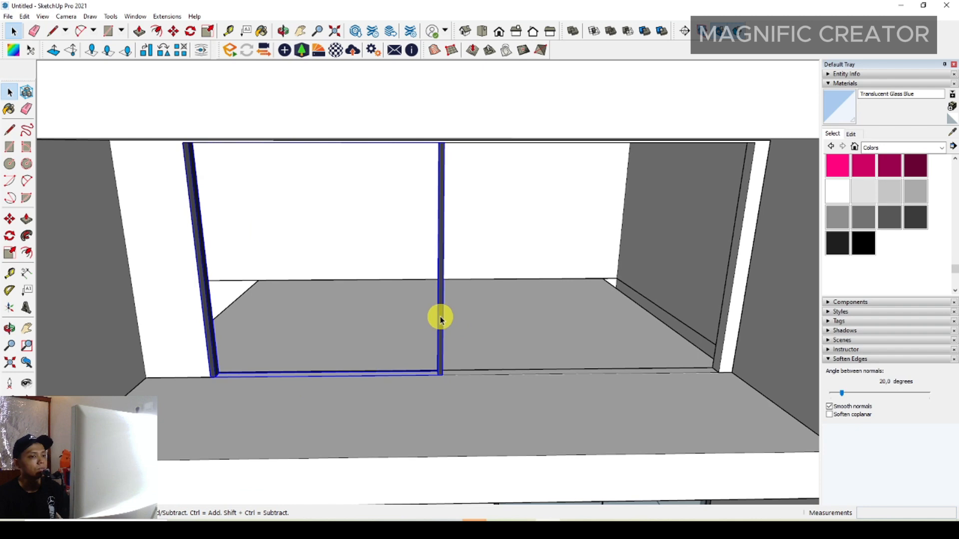
pyautogui.doubleClick(440, 320)
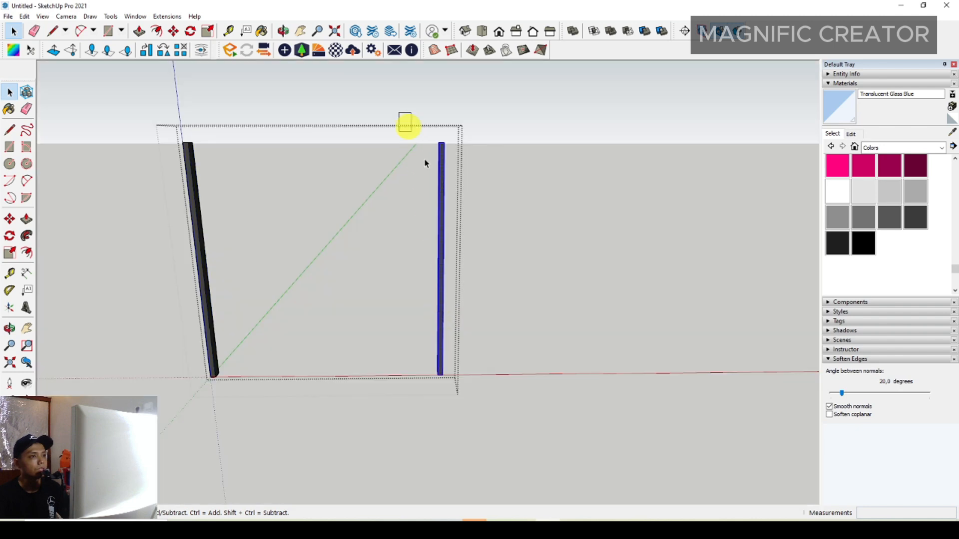
pyautogui.press('i')
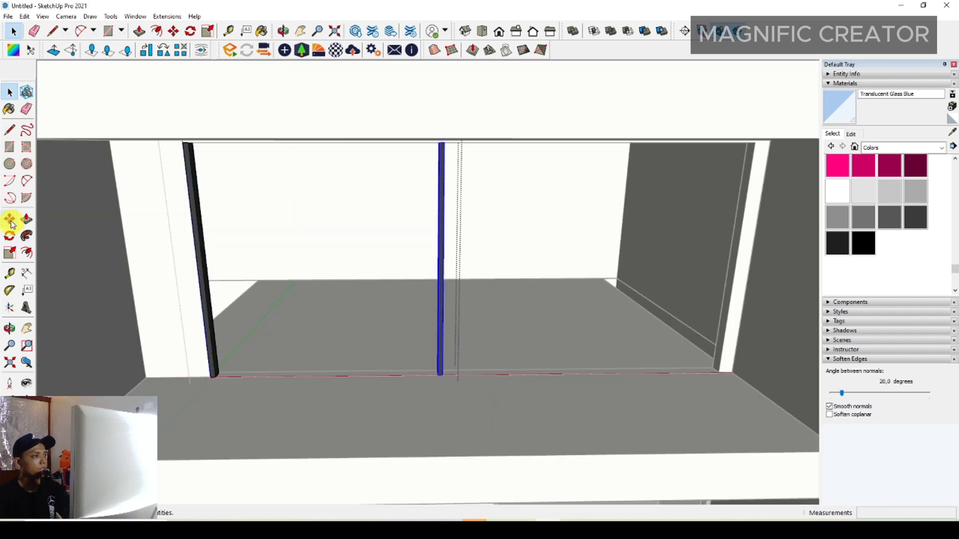
pyautogui.click(444, 376)
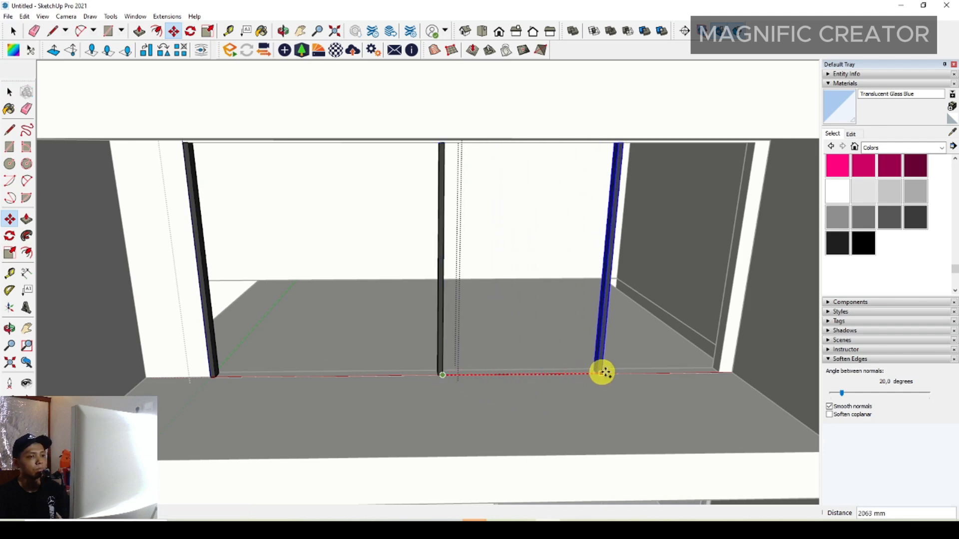
pyautogui.click(632, 370)
pyautogui.press('space')
# - Copy the newly placed post to the right edge of the upper-floor opening as its end jamb
pyautogui.scroll(-3, 447, 327)
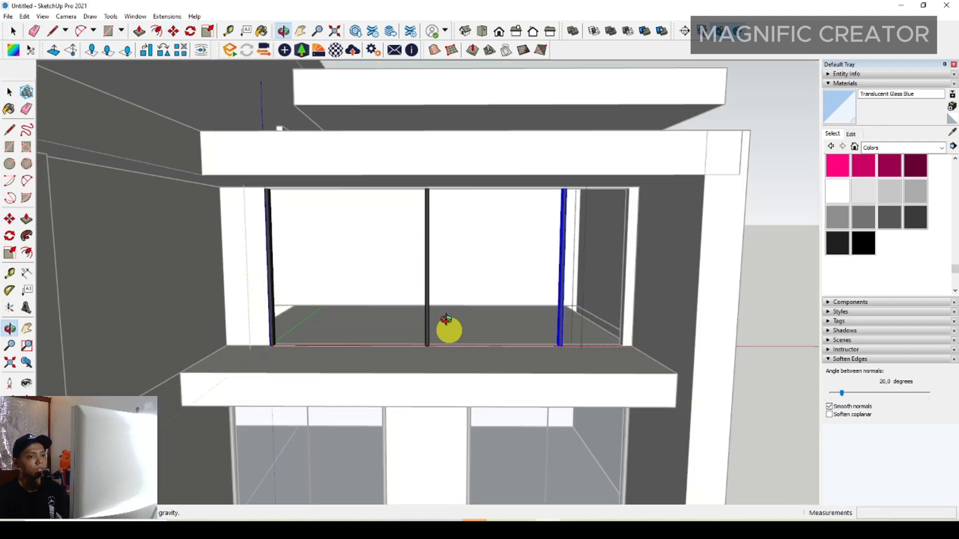
pyautogui.scroll(4, 561, 343)
pyautogui.press('m')
pyautogui.scroll(2, 542, 412)
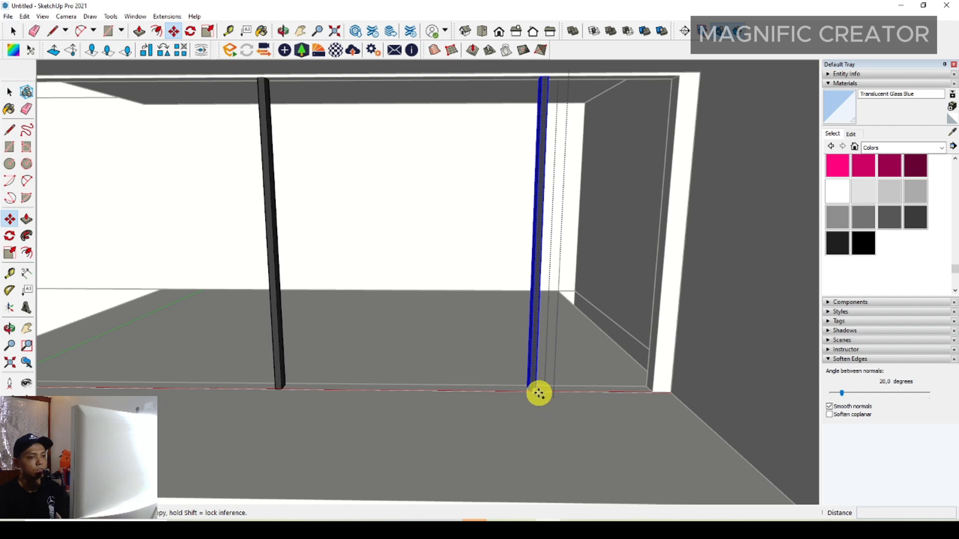
pyautogui.click(538, 393)
pyautogui.click(653, 392)
pyautogui.press('space')
# - Close the upper-floor frame group and view the whole entrance-side facade
pyautogui.scroll(-3, 512, 394)
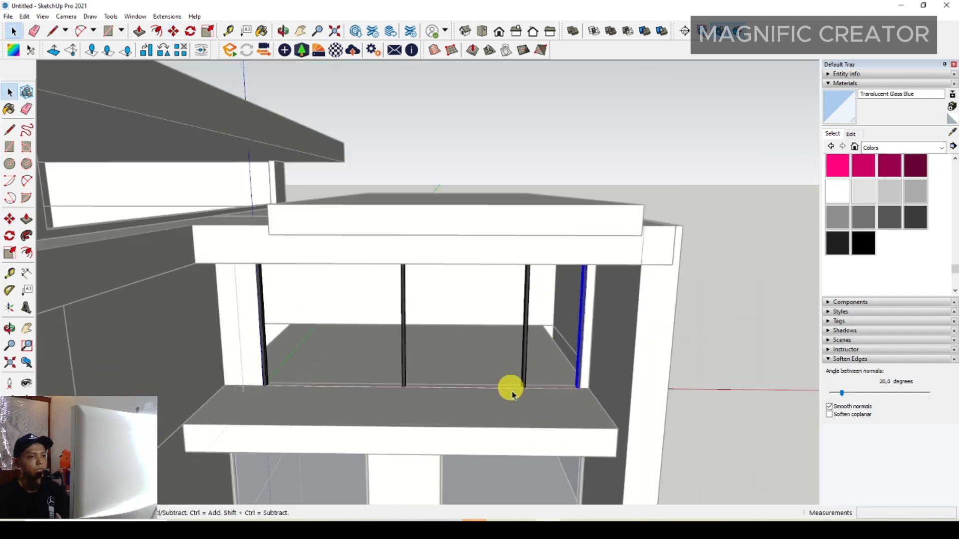
pyautogui.moveTo(512, 395); pyautogui.dragTo(508, 375, button='middle')
pyautogui.click(769, 271)
pyautogui.moveTo(740, 274); pyautogui.dragTo(634, 301, button='middle')
pyautogui.moveTo(554, 344); pyautogui.dragTo(504, 339, button='middle')
pyautogui.keyDown('shift'); pyautogui.moveTo(504, 340); pyautogui.dragTo(505, 273, button='middle'); pyautogui.keyUp('shift')
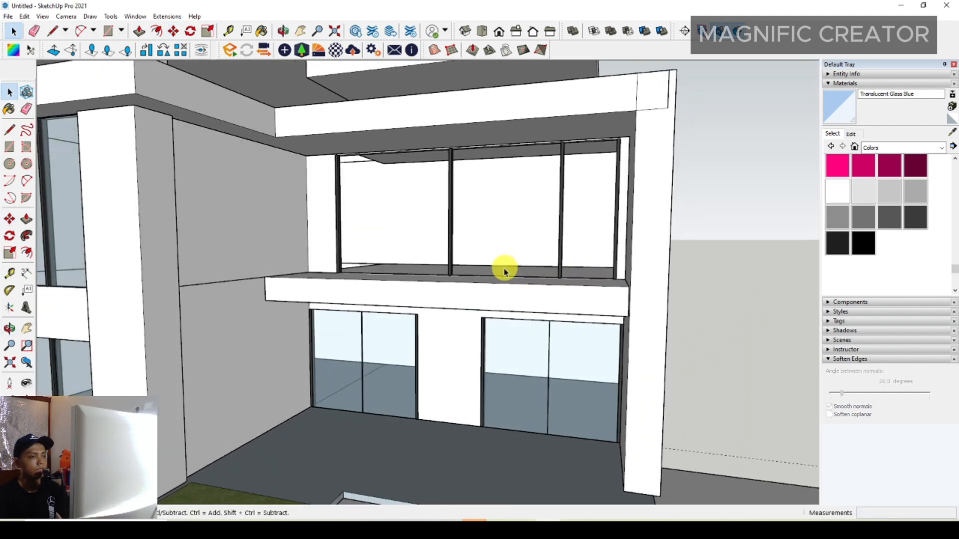
# - Draw a guide line along the upper-floor opening from the left jamb to the second post of the dark frame
pyautogui.moveTo(384, 312); pyautogui.dragTo(424, 376, button='middle')
pyautogui.scroll(2, 411, 270)
pyautogui.moveTo(410, 270); pyautogui.dragTo(403, 315, button='middle')
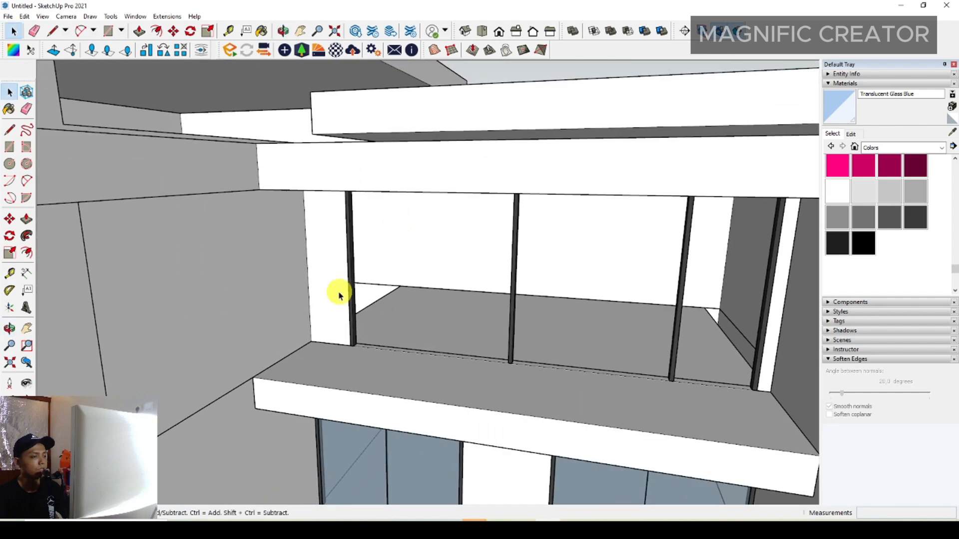
pyautogui.moveTo(339, 296); pyautogui.dragTo(408, 350, button='middle')
pyautogui.scroll(-2, 415, 351)
pyautogui.moveTo(422, 278); pyautogui.dragTo(422, 339, button='middle')
pyautogui.scroll(3, 402, 287)
pyautogui.scroll(2, 398, 295)
pyautogui.press('l')
pyautogui.click(395, 307)
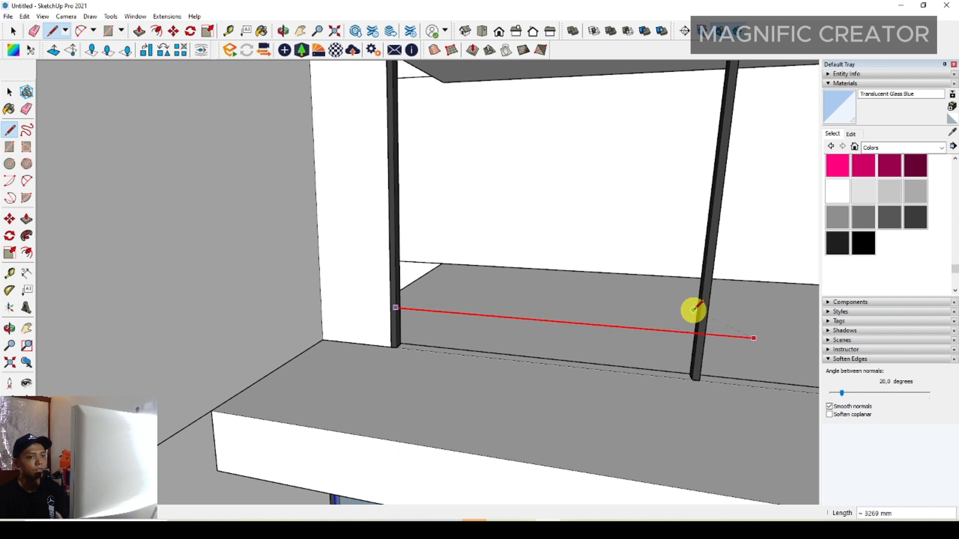
pyautogui.click(697, 332)
# - Divide the guide line between the first two posts in half and erase its right half
pyautogui.rightClick(635, 328)
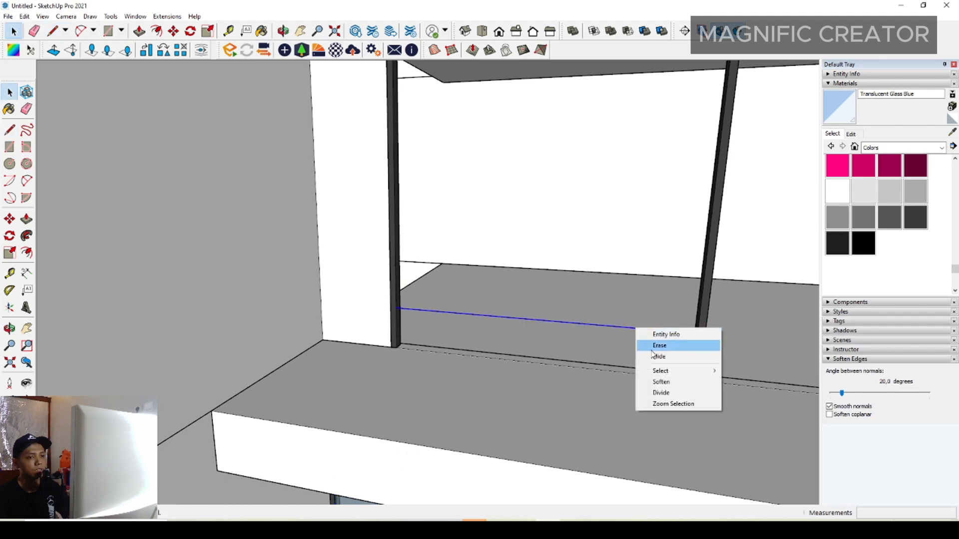
pyautogui.click(664, 391)
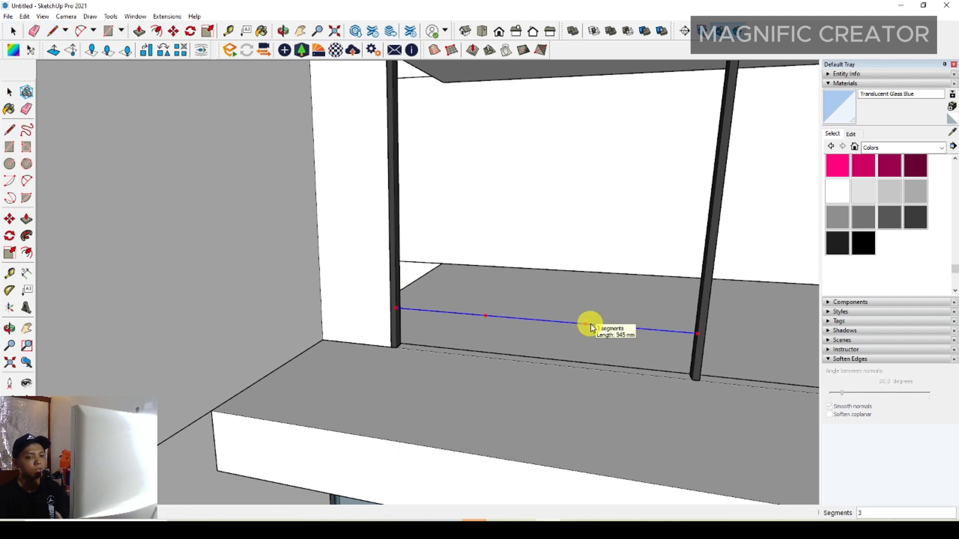
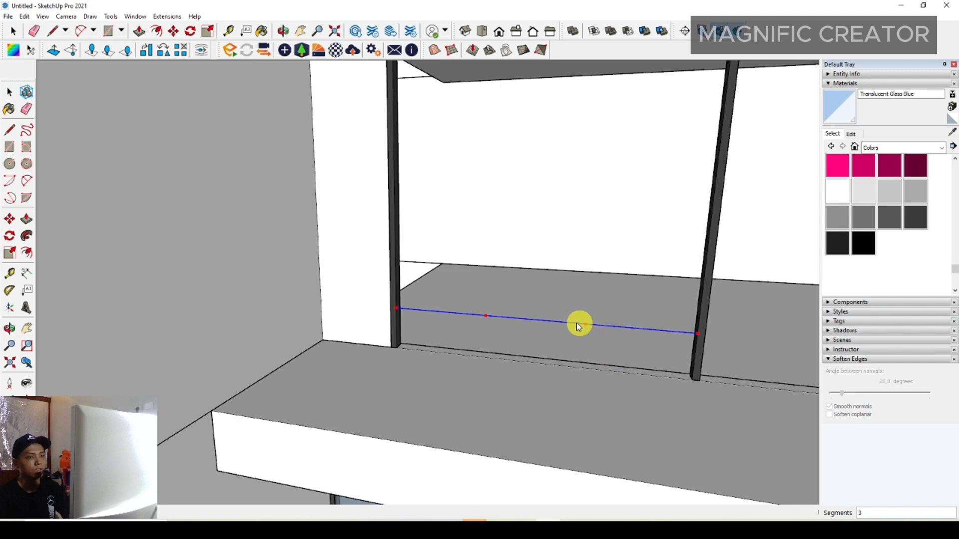
pyautogui.click(539, 319)
pyautogui.rightClick(551, 321)
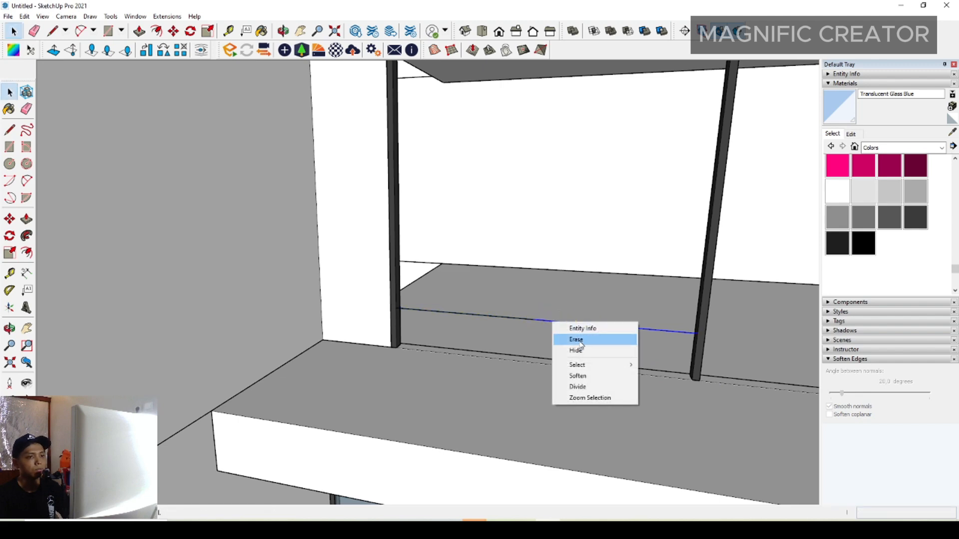
pyautogui.click(577, 340)
# - Draw a second guide line across the middle bay, from the second post to the third post
pyautogui.scroll(-3, 576, 362)
pyautogui.scroll(4, 576, 362)
pyautogui.press('l')
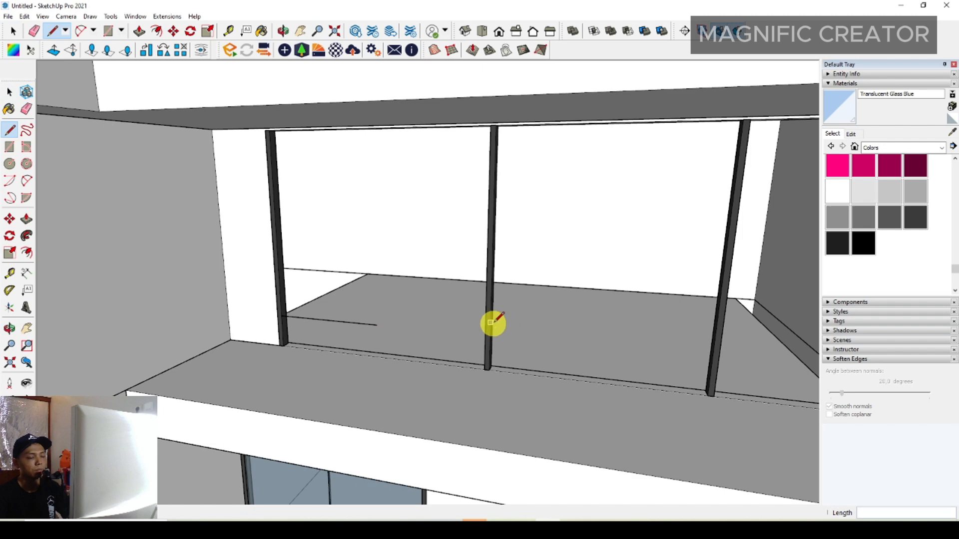
pyautogui.click(717, 322)
pyautogui.press('space')
# - Divide the middle bay's guide line in half and erase the half nearest the third post
pyautogui.rightClick(685, 342)
pyautogui.click(710, 407)
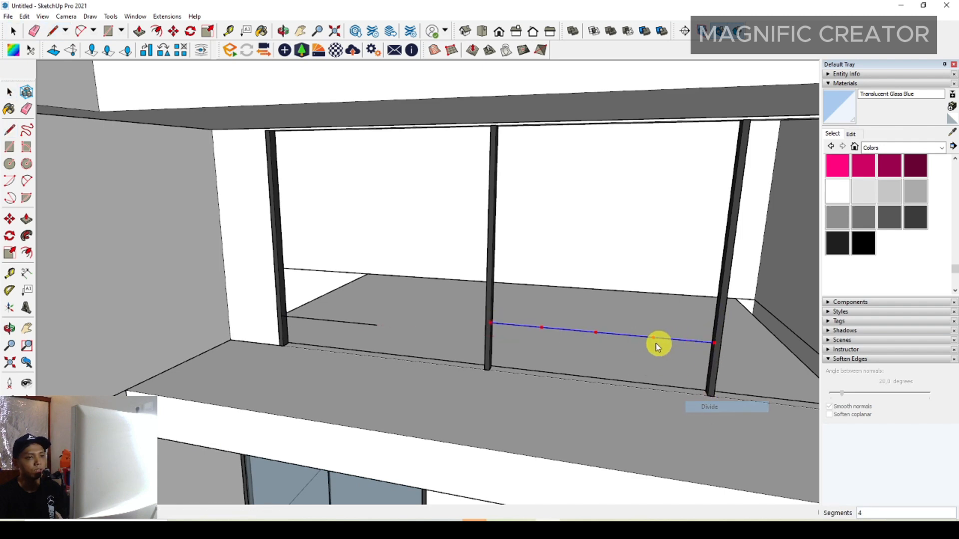
pyautogui.click(610, 339)
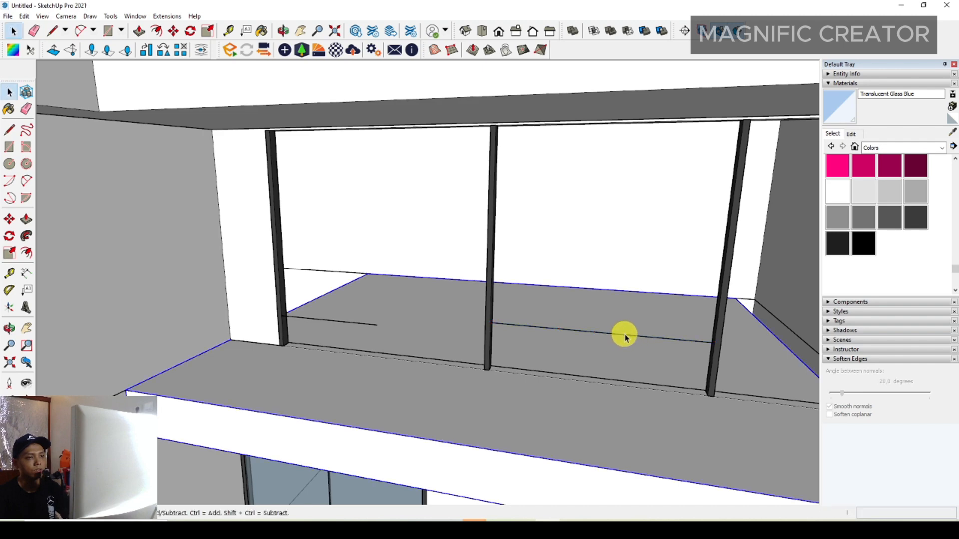
pyautogui.rightClick(623, 333)
pyautogui.click(644, 355)
# - Draw a rectangular pane about 1206 by 2278 mm from the middle bay's guide midpoint to the head of the second post
pyautogui.press('r')
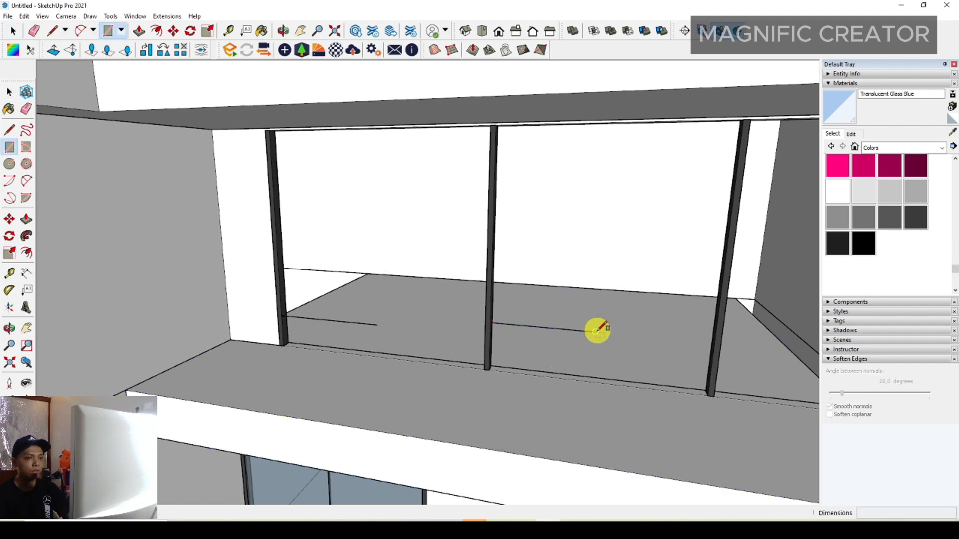
pyautogui.click(596, 331)
pyautogui.scroll(-3, 486, 293)
pyautogui.moveTo(486, 294); pyautogui.dragTo(489, 210, button='middle')
pyautogui.scroll(3, 487, 200)
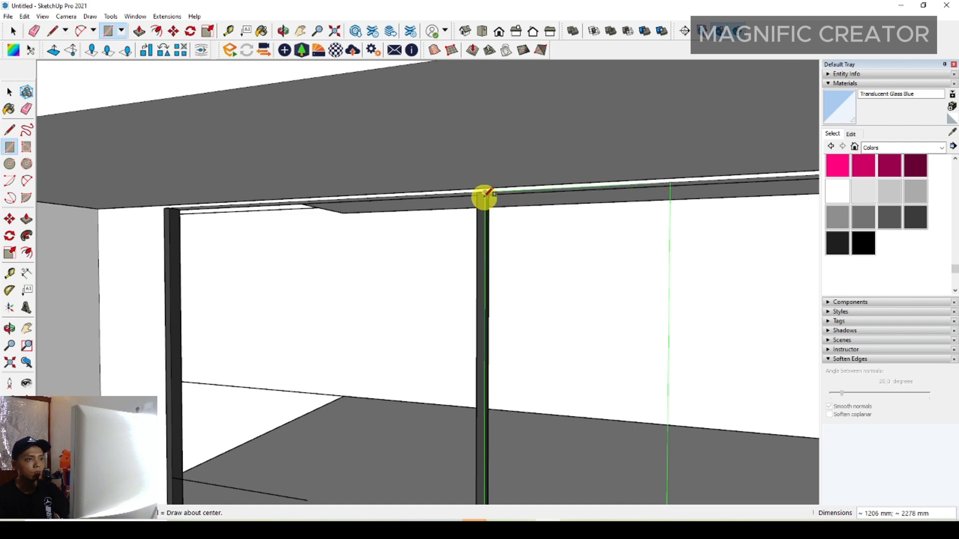
pyautogui.click(484, 196)
# - Stretch the middle bay's pane down to the sill and give it a thin glass thickness
pyautogui.scroll(-4, 479, 200)
pyautogui.press('s')
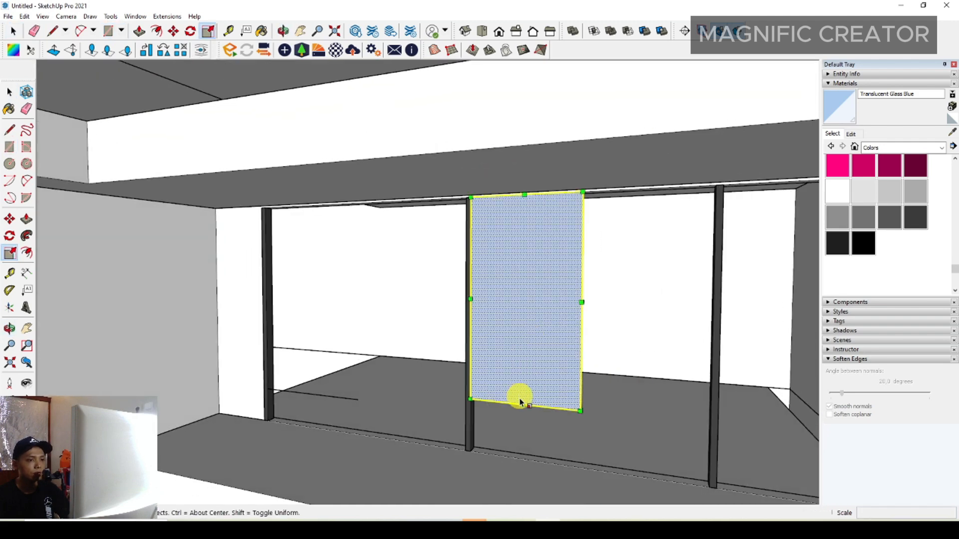
pyautogui.moveTo(528, 405); pyautogui.dragTo(520, 452)
pyautogui.press('space')
pyautogui.scroll(4, 497, 419)
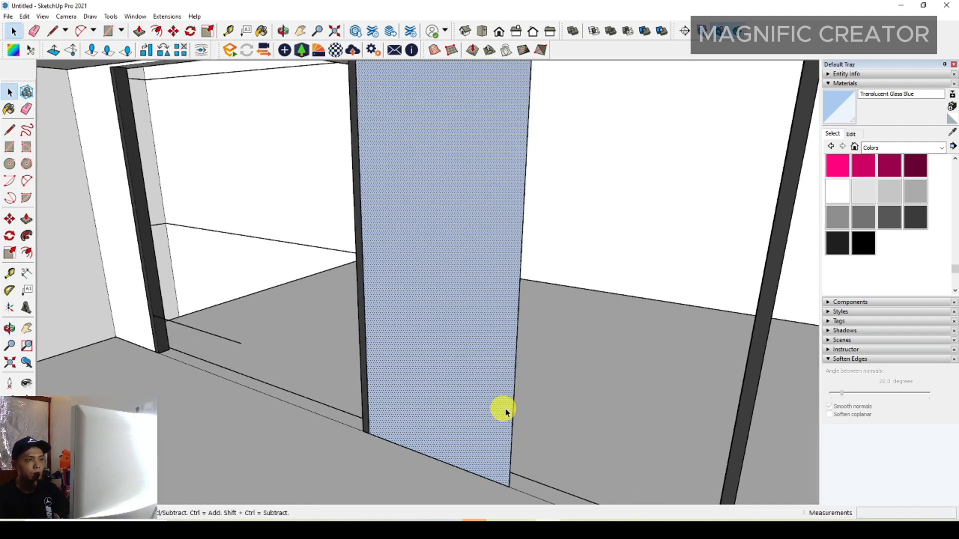
pyautogui.click(505, 384)
# - Make the thickened middle-bay pane a group and paint it with Translucent Glass Blue
pyautogui.rightClick(506, 381)
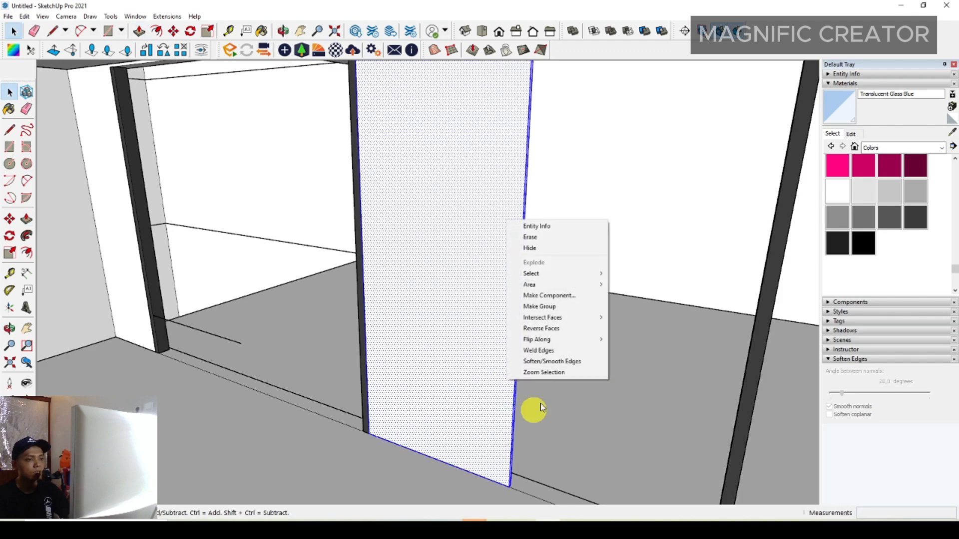
pyautogui.click(539, 306)
pyautogui.click(839, 106)
pyautogui.click(460, 366)
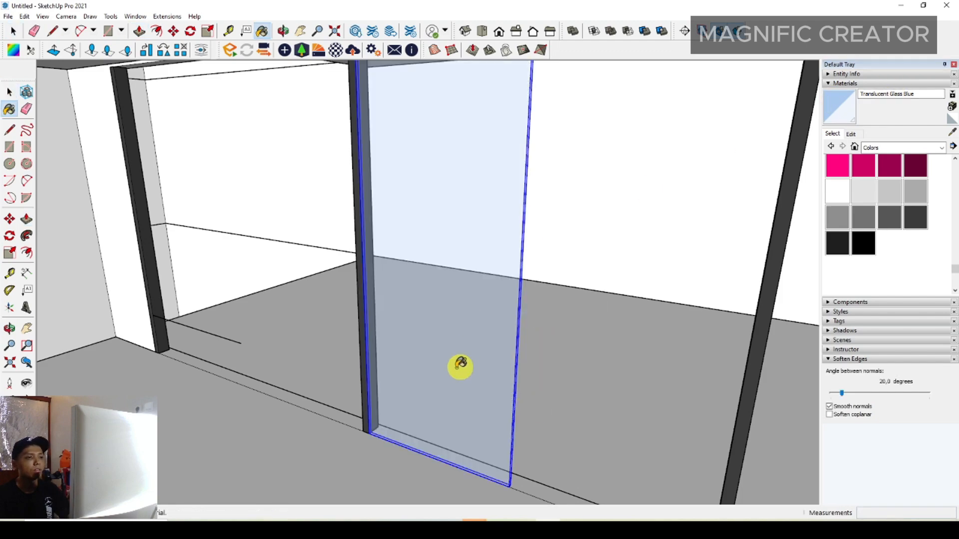
# - Copy the glass pane about 1206 mm along the sill to fill the right half of the middle bay
pyautogui.moveTo(459, 366); pyautogui.dragTo(452, 337, button='middle')
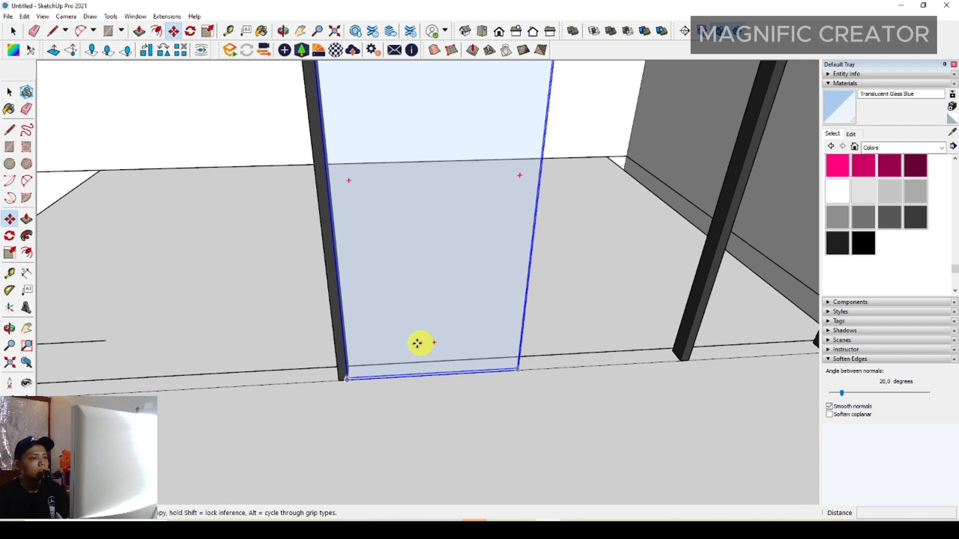
pyautogui.click(346, 389)
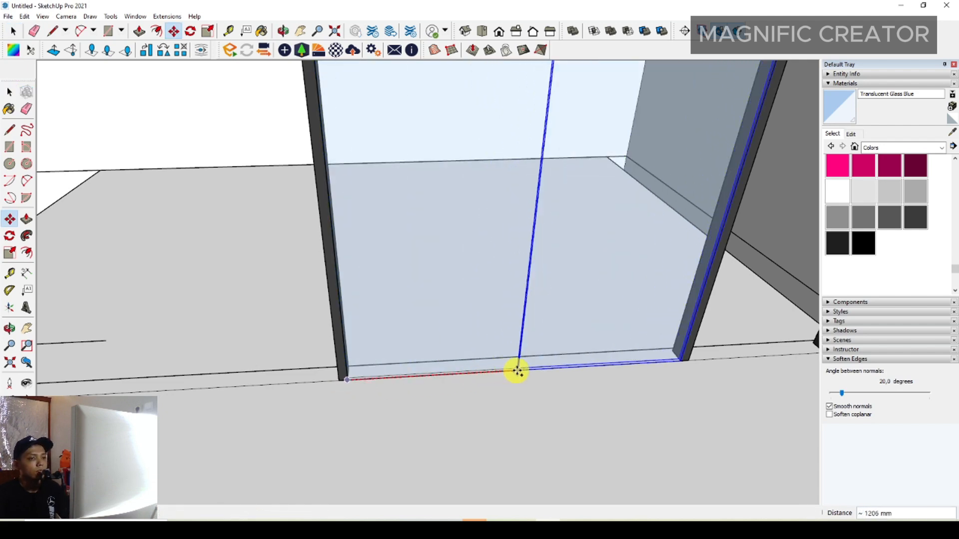
pyautogui.scroll(-3, 537, 371)
pyautogui.moveTo(537, 370); pyautogui.dragTo(565, 283, button='middle')
pyautogui.moveTo(422, 436)
pyautogui.mouseDown(button='middle')
pyautogui.moveTo(511, 197)
pyautogui.moveTo(522, 194)
pyautogui.mouseUp(button='middle')
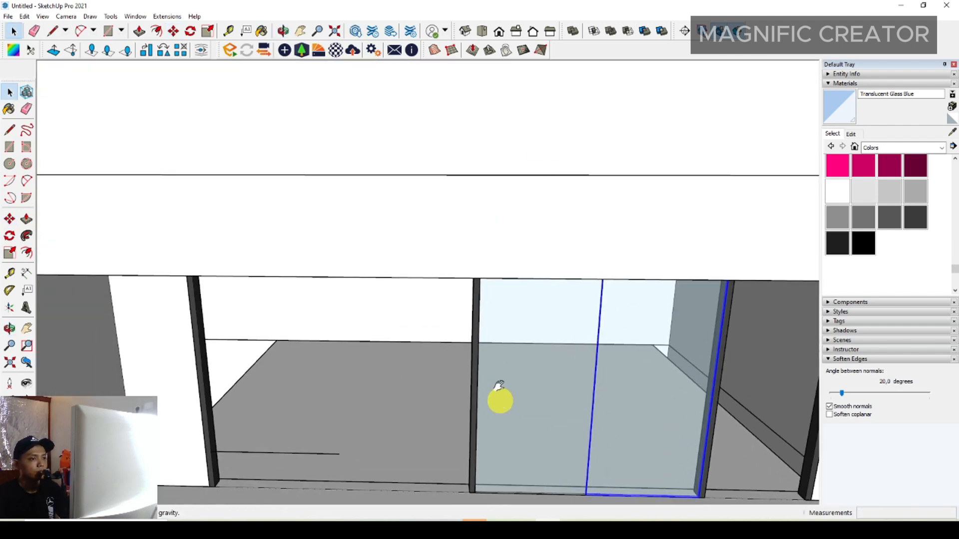
# - Draw a pane about 1418 by 2448 mm from the left bay's guide midpoint to the left jamb's head and stretch it to the sill
pyautogui.moveTo(499, 388); pyautogui.dragTo(443, 351, button='middle')
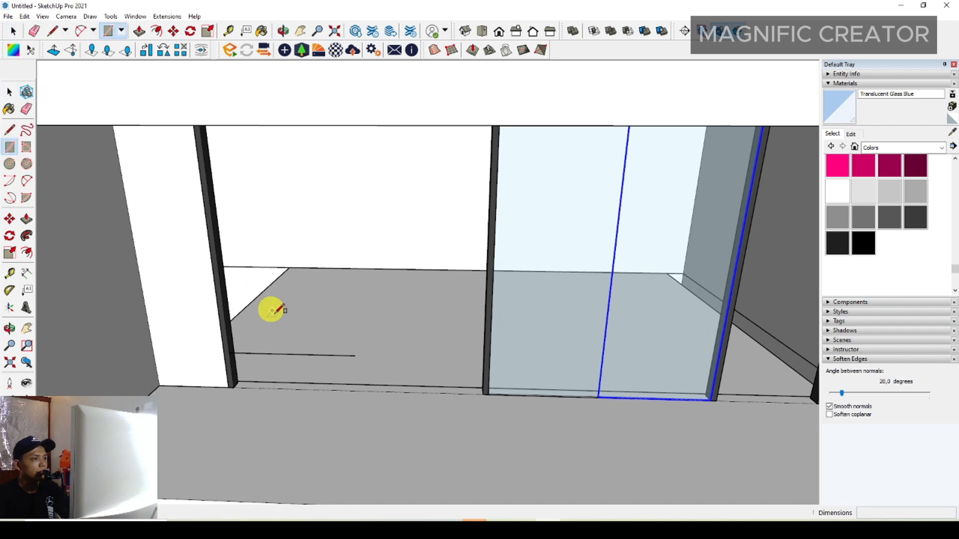
pyautogui.moveTo(171, 278); pyautogui.dragTo(242, 150, button='middle')
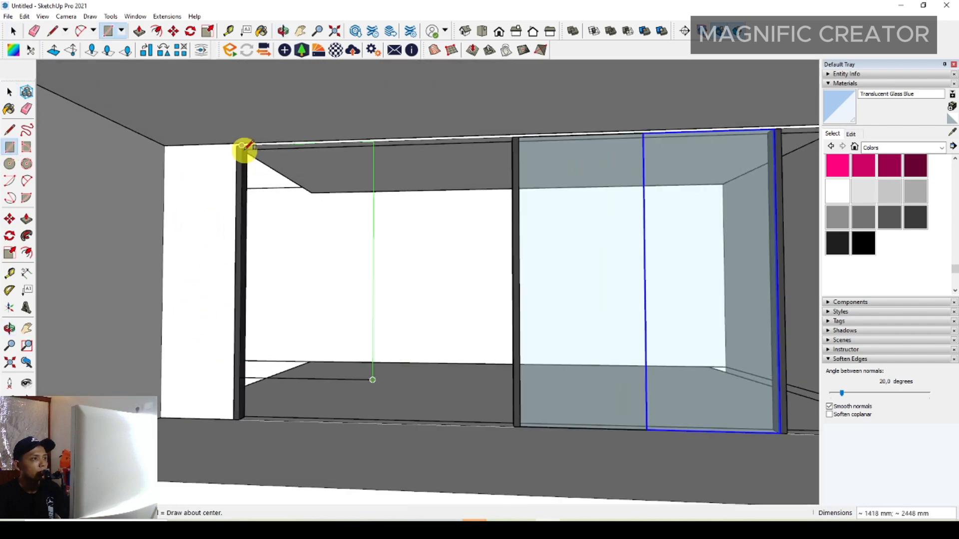
pyautogui.click(244, 145)
pyautogui.click(338, 201)
pyautogui.press('s')
pyautogui.moveTo(321, 263); pyautogui.dragTo(332, 402, button='middle')
pyautogui.click(306, 451)
pyautogui.press('space')
# - Extrude the left bay's pane to a thickness of 24 mm
pyautogui.scroll(1, 312, 398)
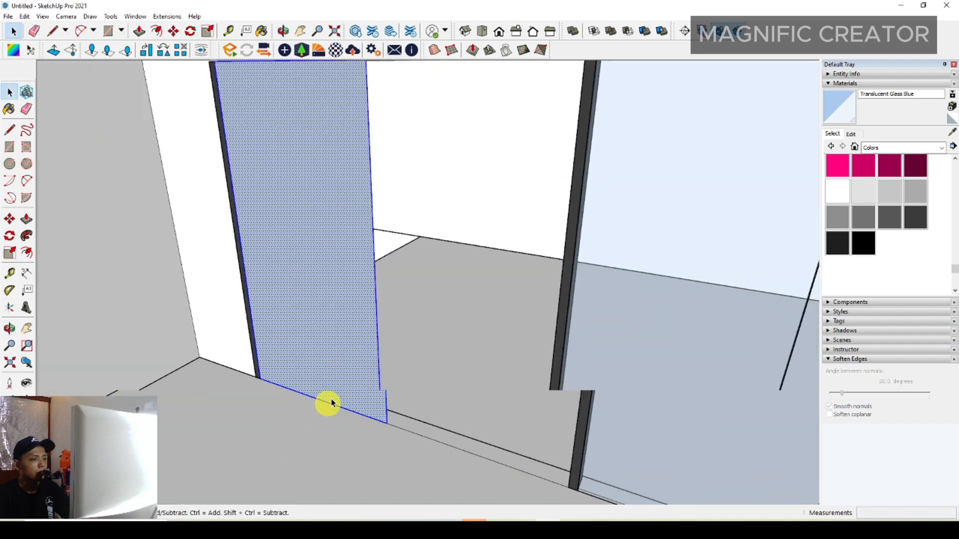
pyautogui.scroll(1, 331, 402)
pyautogui.press('p')
pyautogui.doubleClick(372, 367)
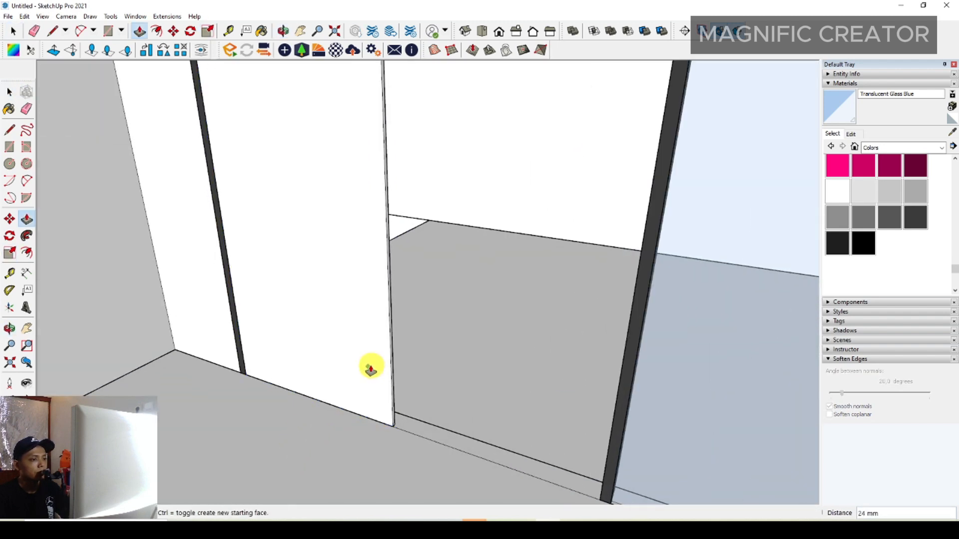
# - Group the left bay's pane and paint it with Translucent Glass Blue
pyautogui.press('space')
pyautogui.tripleClick(368, 316)
pyautogui.rightClick(368, 317)
pyautogui.click(406, 401)
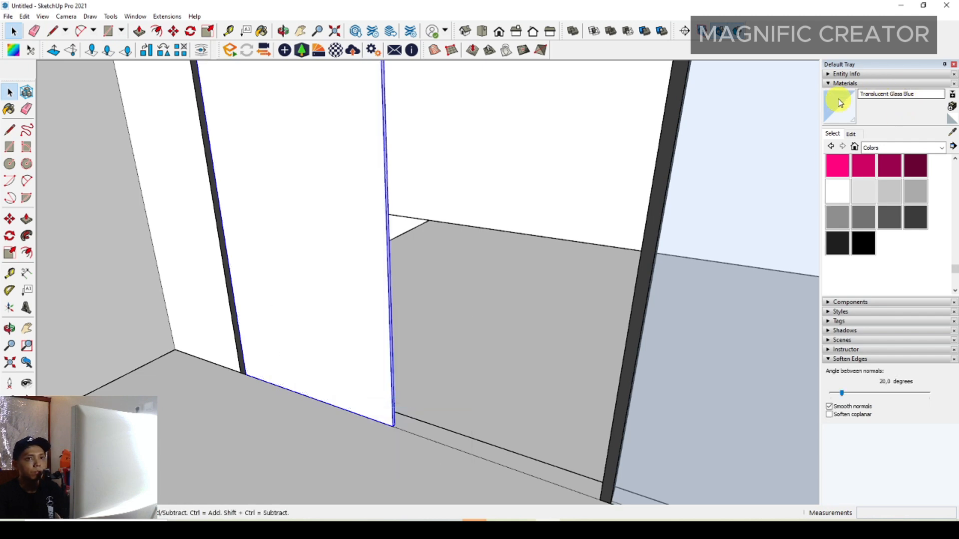
pyautogui.click(299, 305)
# - Copy the left bay's glass pane along the sill so it fills the remaining half beside the second post
pyautogui.press('space')
pyautogui.moveTo(300, 304); pyautogui.dragTo(434, 306, button='middle')
pyautogui.scroll(1, 400, 304)
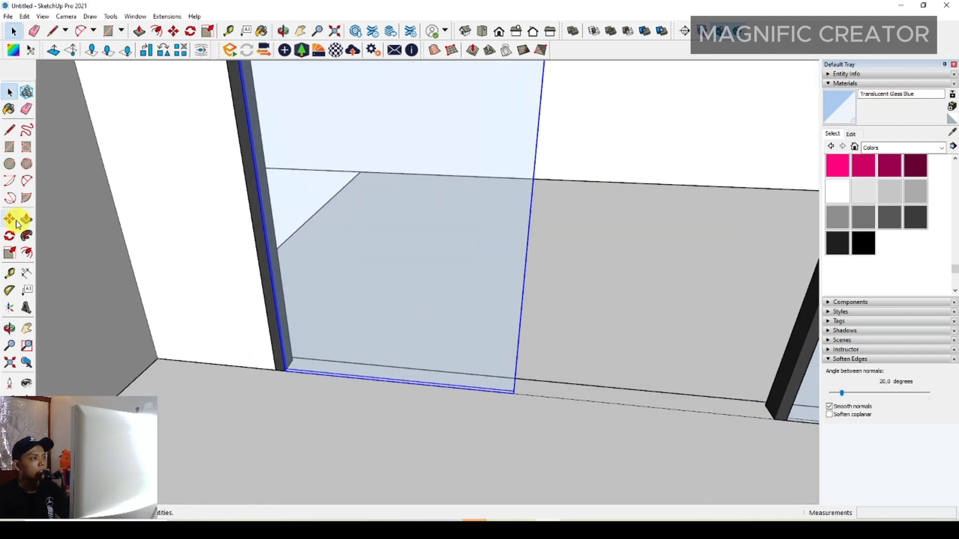
pyautogui.press('ctrl')
pyautogui.click(292, 374)
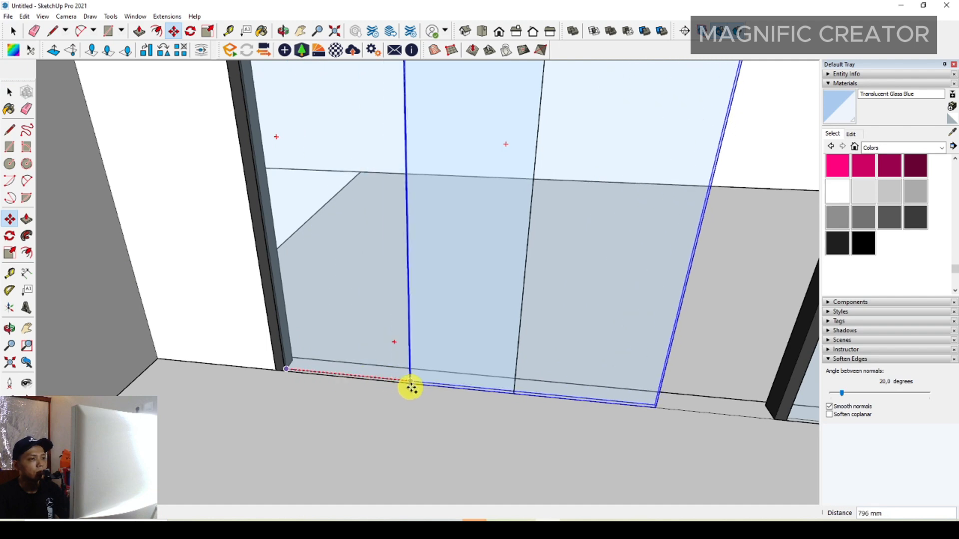
pyautogui.scroll(2, 522, 392)
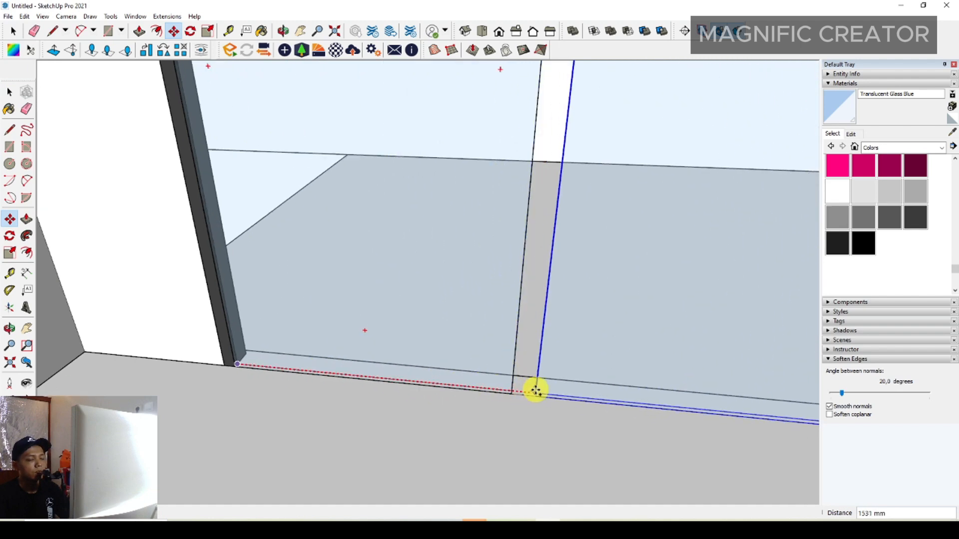
pyautogui.scroll(-8, 504, 392)
# - Draw a rectangular pane filling the narrow right bay from the third post's foot to the end jamb's head
pyautogui.moveTo(433, 364); pyautogui.dragTo(437, 336, button='middle')
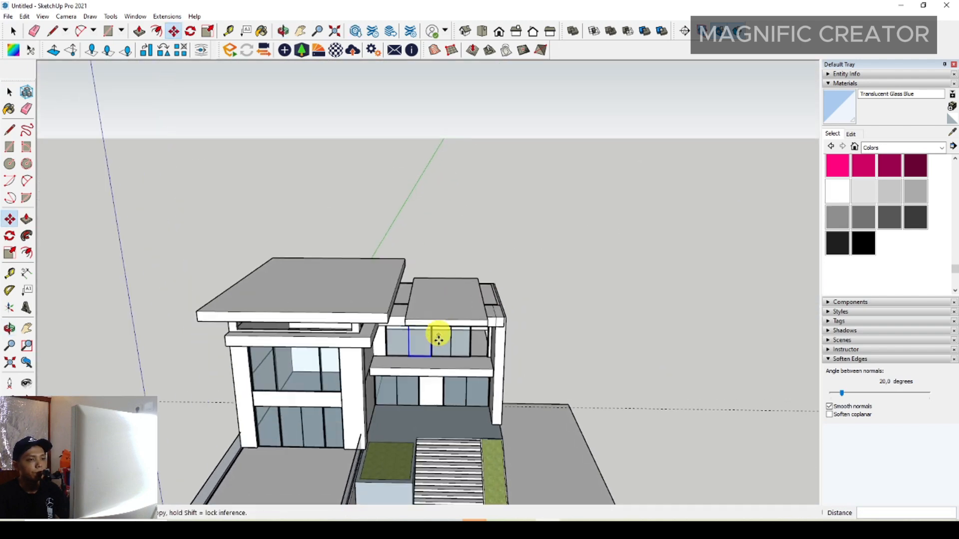
pyautogui.scroll(6, 464, 352)
pyautogui.moveTo(492, 364); pyautogui.dragTo(394, 360, button='middle')
pyautogui.scroll(2, 394, 359)
pyautogui.press('r')
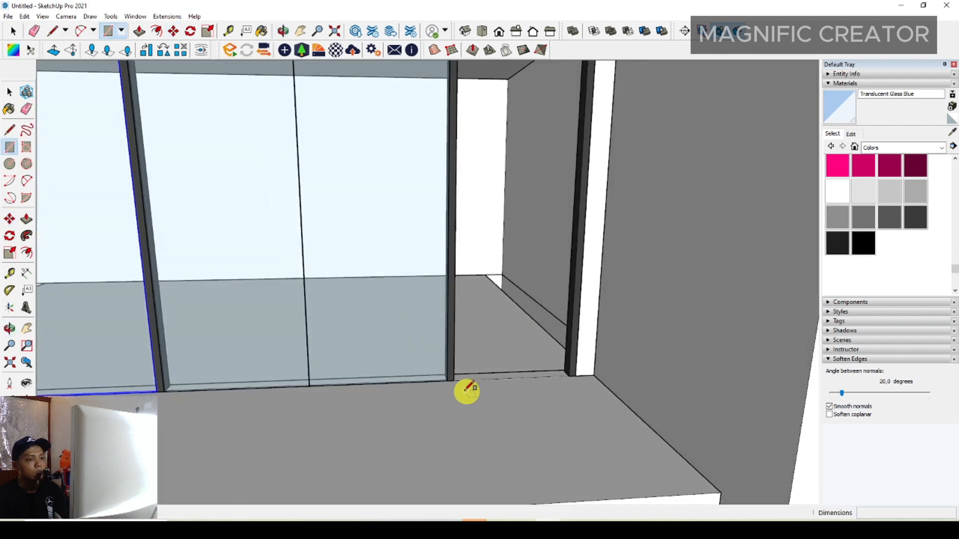
pyautogui.moveTo(453, 383); pyautogui.dragTo(512, 324, button='middle')
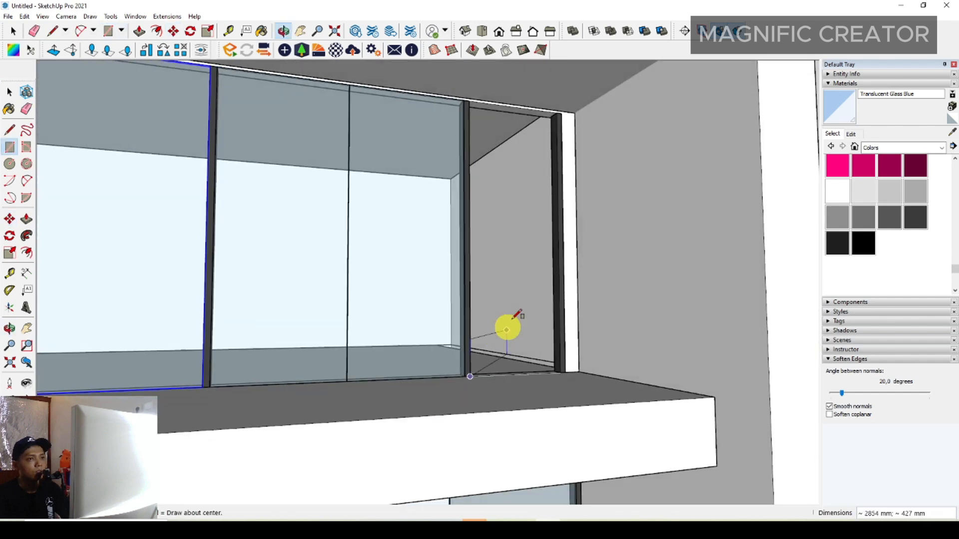
pyautogui.scroll(3, 548, 125)
pyautogui.click(550, 110)
# - Extrude the narrow right bay's pane to a thickness of about 34 mm
pyautogui.press('space')
pyautogui.scroll(-3, 528, 212)
pyautogui.moveTo(525, 215); pyautogui.dragTo(524, 295, button='middle')
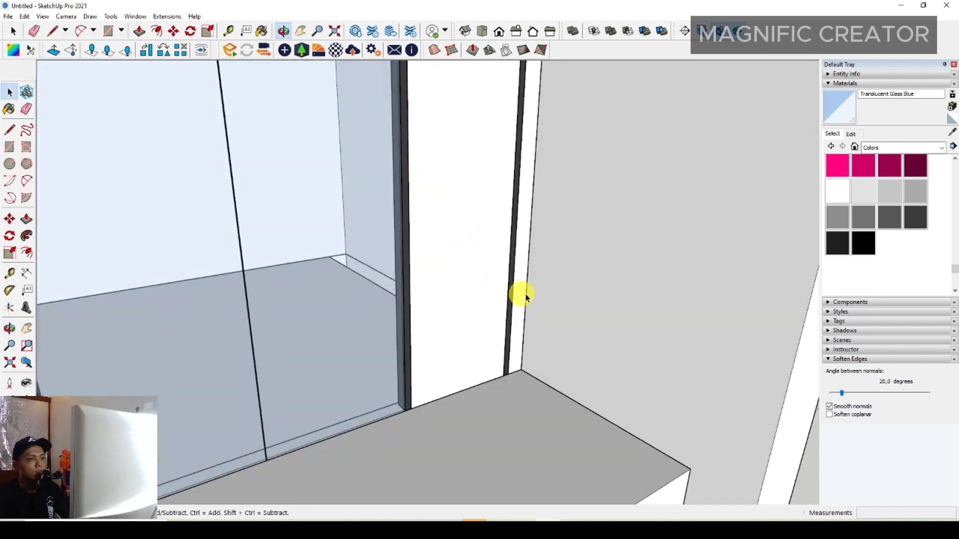
pyautogui.scroll(3, 499, 320)
pyautogui.click(471, 316)
pyautogui.press('p')
pyautogui.scroll(1, 486, 363)
pyautogui.click(485, 364)
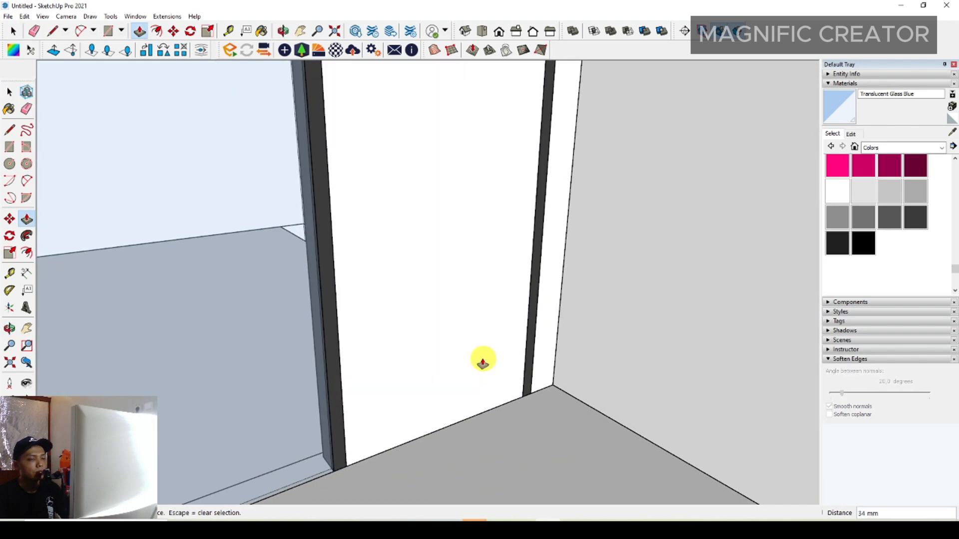
pyautogui.click(482, 363)
# - Make the narrow right bay's pane a group and paint it with Translucent Glass Blue
pyautogui.press('space')
pyautogui.tripleClick(492, 310)
pyautogui.rightClick(504, 311)
pyautogui.click(527, 397)
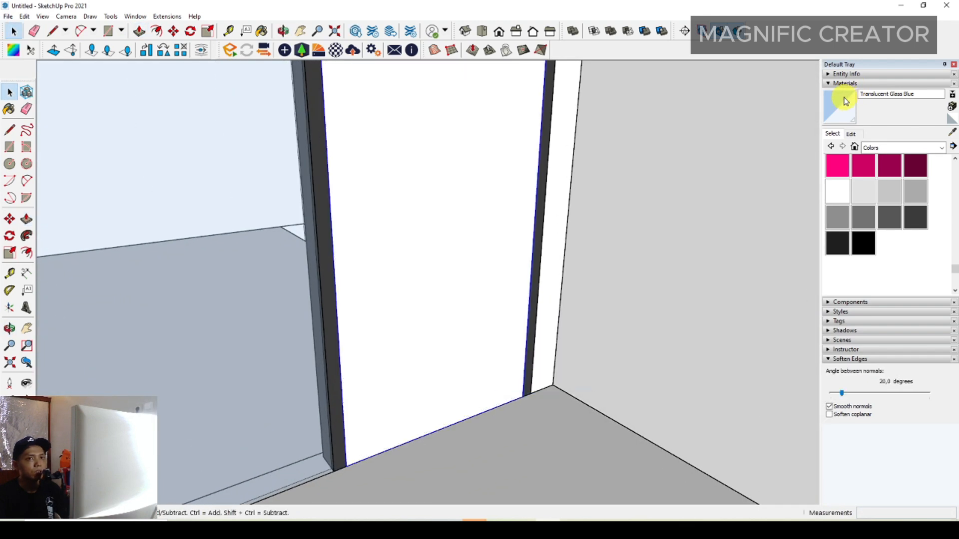
pyautogui.click(446, 229)
pyautogui.scroll(-10, 452, 260)
pyautogui.press('space')
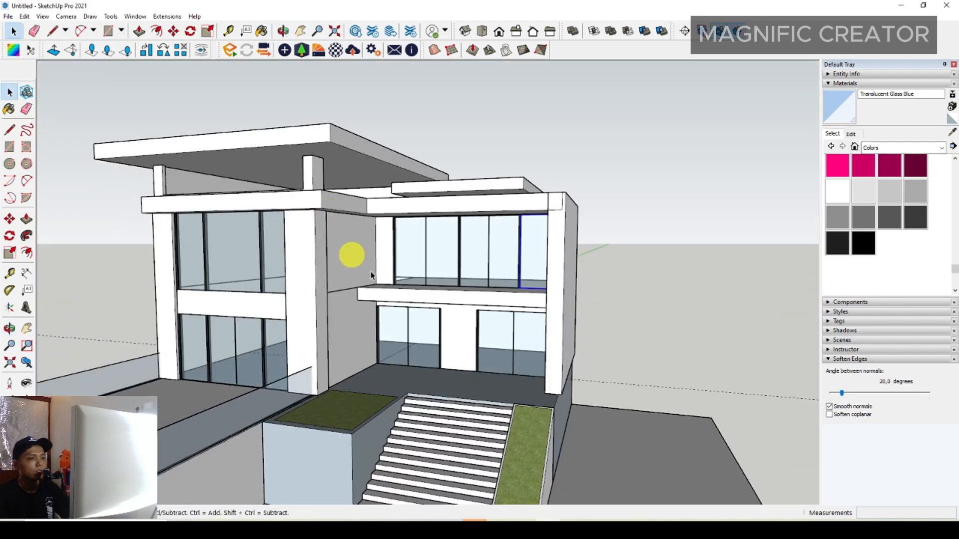
# - Draw a thin rectangular strip along the full length of the balcony floor, set slightly back from its front edge
pyautogui.scroll(8, 528, 434)
pyautogui.press('r')
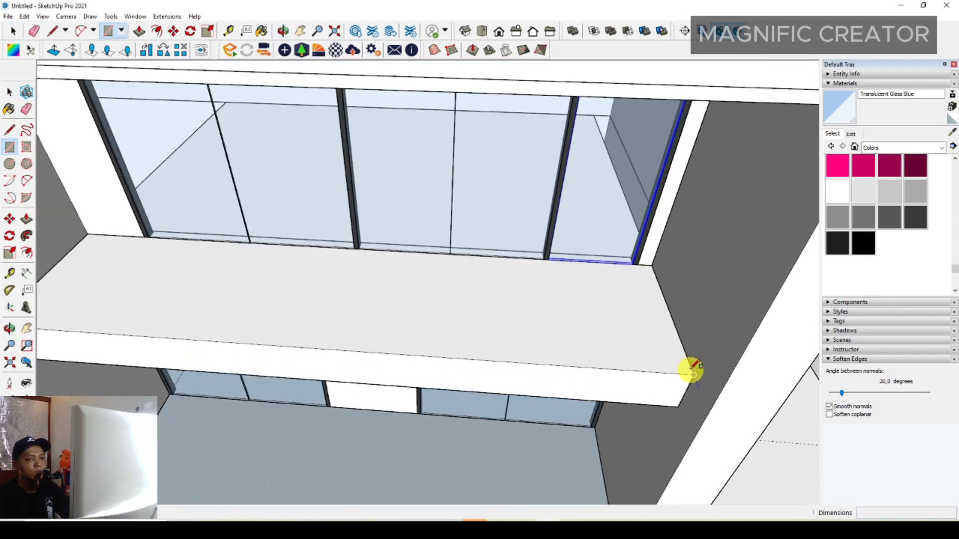
pyautogui.scroll(-3, 325, 328)
pyautogui.scroll(5, 235, 343)
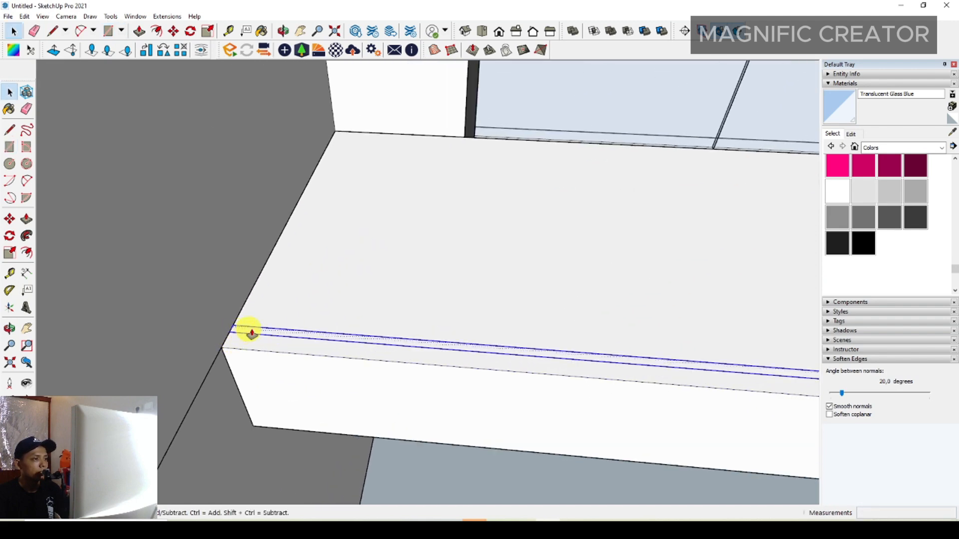
# - Extrude the balcony's front strip upward about 1236 mm to form a railing panel
pyautogui.press('p')
pyautogui.moveTo(262, 336); pyautogui.dragTo(221, 171, button='middle')
pyautogui.moveTo(220, 172); pyautogui.dragTo(223, 89)
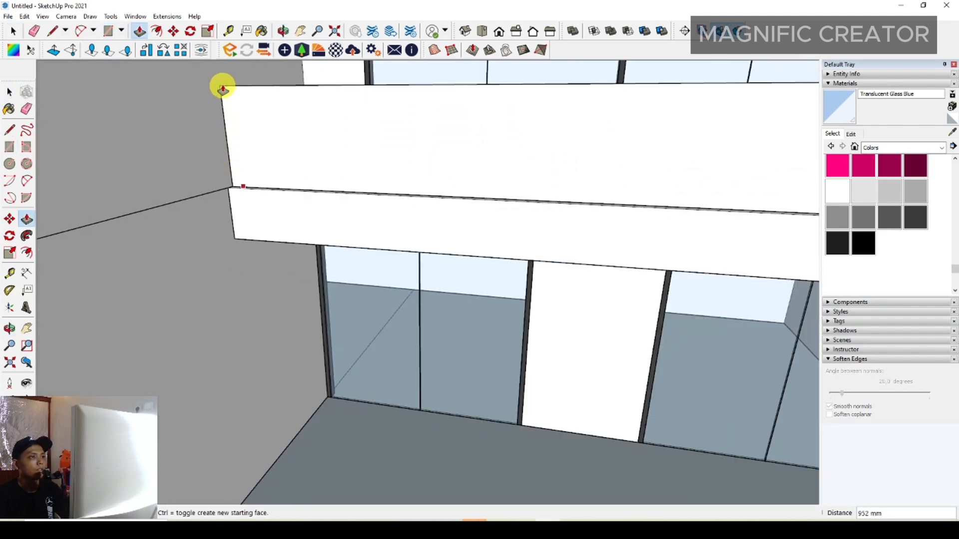
pyautogui.scroll(-3, 274, 208)
pyautogui.scroll(2, 260, 159)
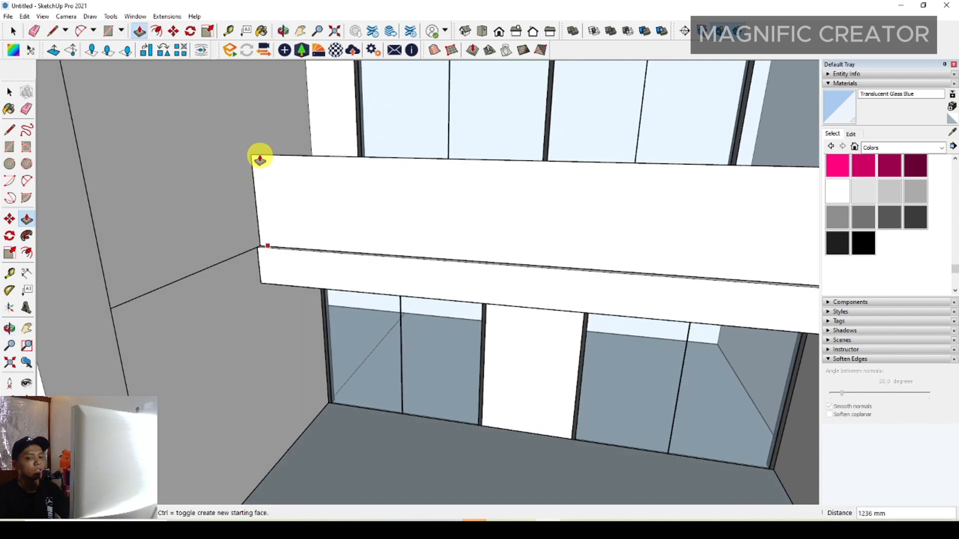
# - Make the balcony railing panel a group and paint it with Translucent Glass Blue
pyautogui.rightClick(411, 188)
pyautogui.click(451, 275)
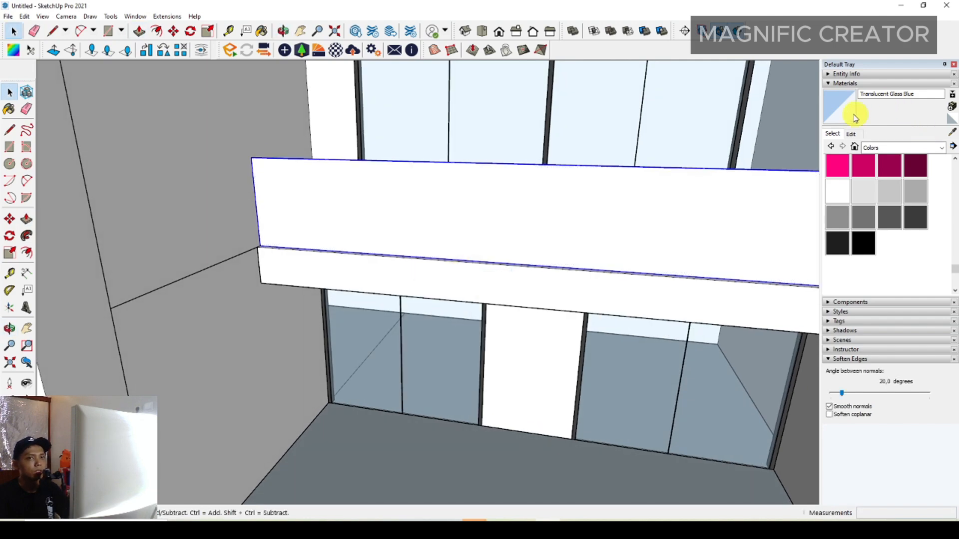
pyautogui.click(565, 210)
pyautogui.press('space')
pyautogui.scroll(-6, 578, 261)
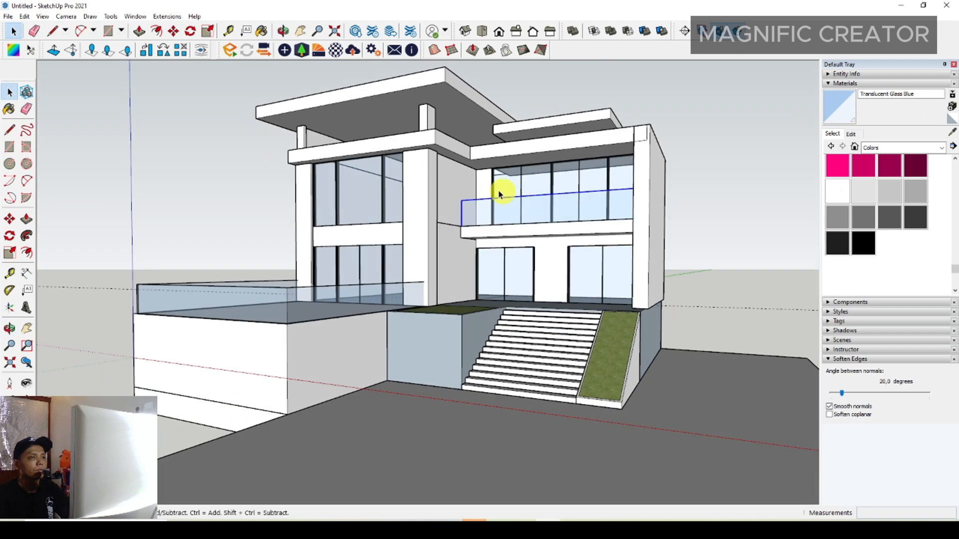
pyautogui.scroll(8, 500, 193)
pyautogui.moveTo(586, 316)
pyautogui.mouseDown(button='middle')
pyautogui.moveTo(271, 294)
pyautogui.moveTo(296, 285)
pyautogui.mouseUp(button='middle')
pyautogui.press('l')
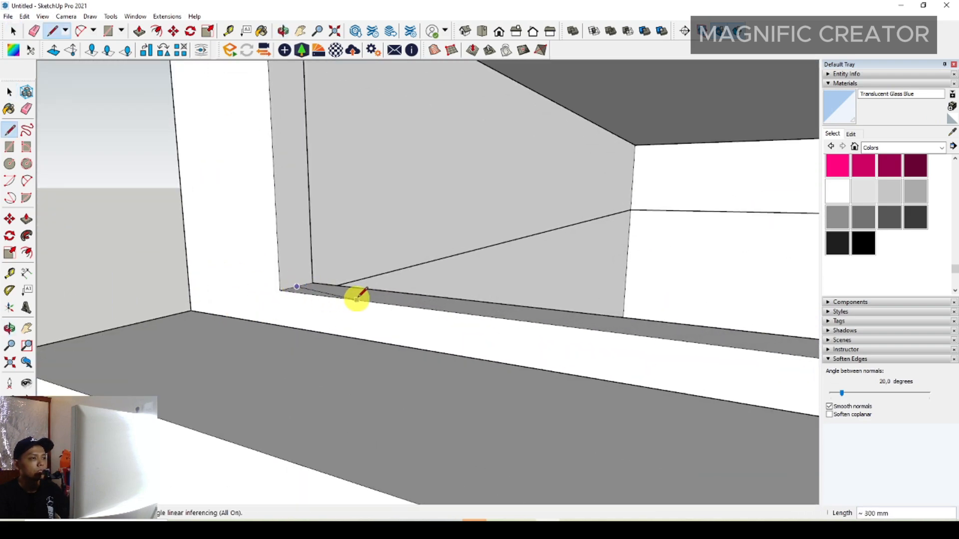
pyautogui.moveTo(367, 294)
pyautogui.mouseDown(button='middle')
pyautogui.moveTo(306, 280)
pyautogui.moveTo(241, 316)
pyautogui.moveTo(276, 336)
pyautogui.moveTo(428, 345)
pyautogui.mouseUp(button='middle')
pyautogui.scroll(3, 681, 206)
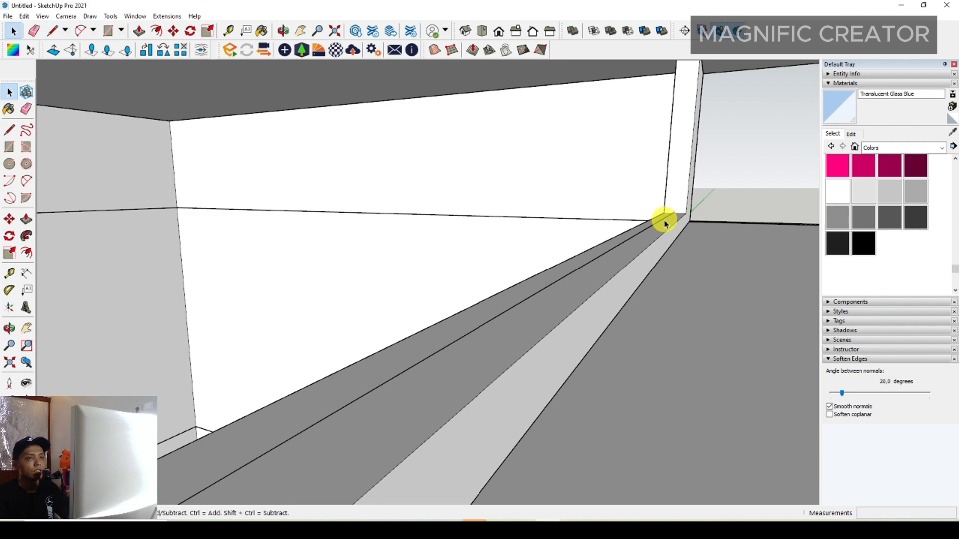
pyautogui.moveTo(670, 235); pyautogui.dragTo(160, 187, button='middle')
pyautogui.scroll(2, 665, 247)
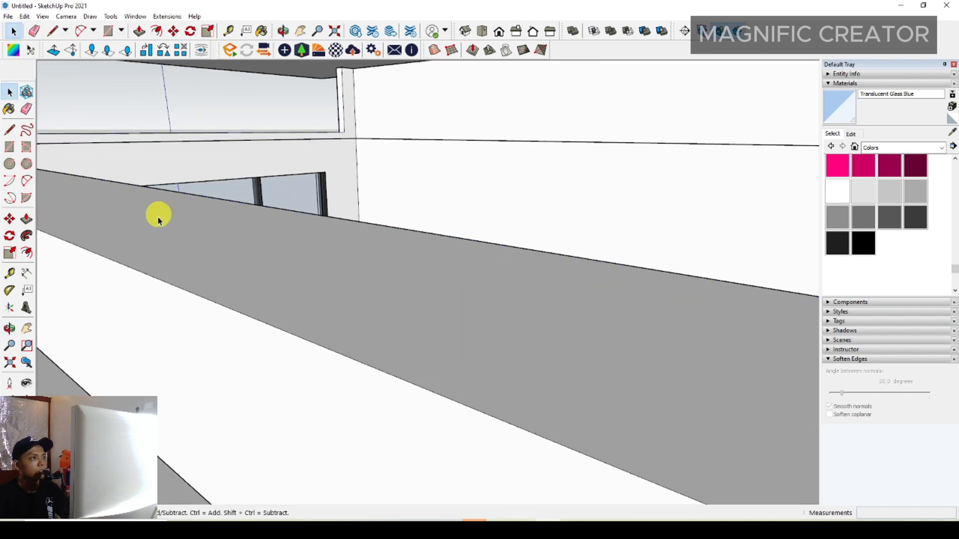
pyautogui.moveTo(158, 220); pyautogui.dragTo(633, 248, button='middle')
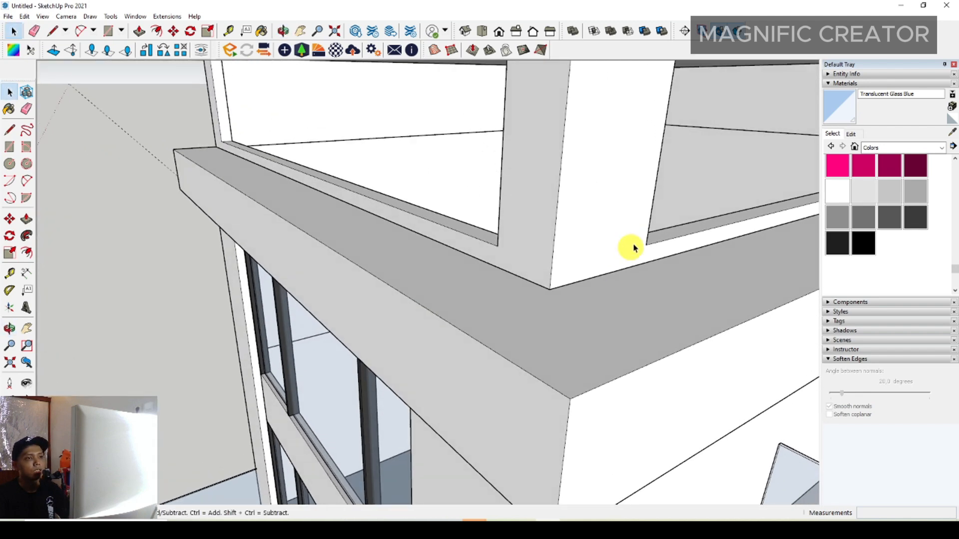
# - Push/Pull the side opening's sill under the main roof to align with the adjoining front opening's sill, moving it about 17 mm
pyautogui.scroll(3, 634, 248)
pyautogui.tripleClick(653, 237)
pyautogui.press('p')
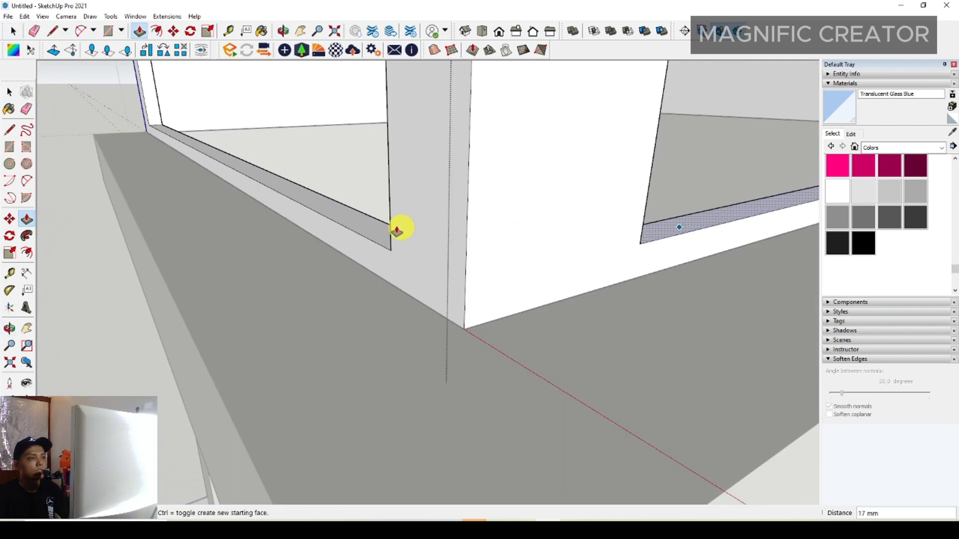
pyautogui.scroll(-2, 166, 148)
# - Draw an L-shaped line centred on both sills under the main roof, from the front opening's outer jamb around the corner to the side opening's far jamb
pyautogui.scroll(4, 158, 141)
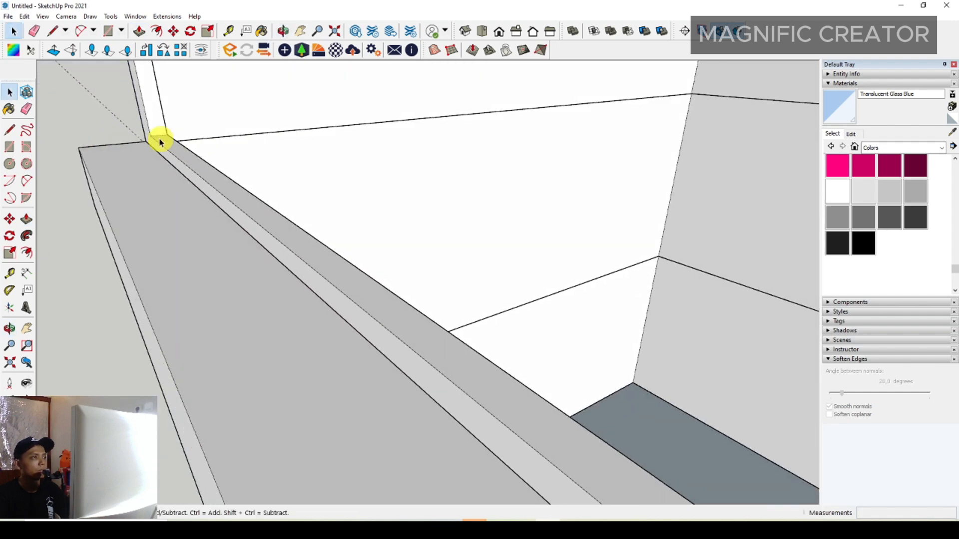
pyautogui.press('l')
pyautogui.scroll(-3, 181, 156)
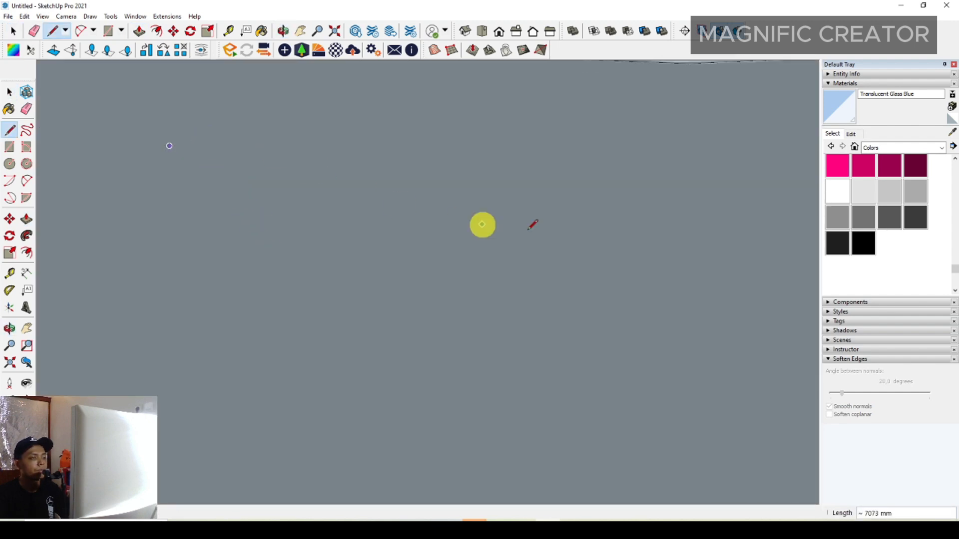
pyautogui.scroll(-6, 509, 252)
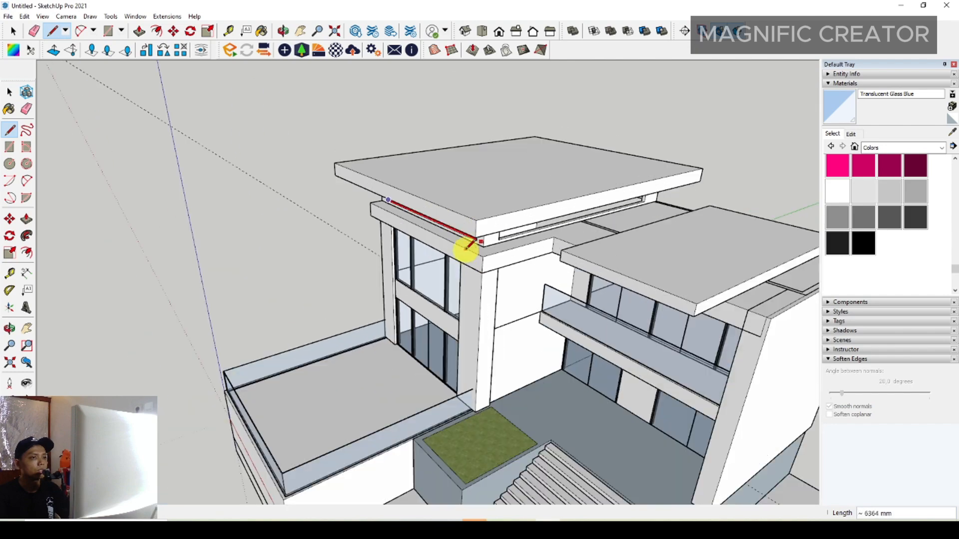
pyautogui.scroll(7, 482, 239)
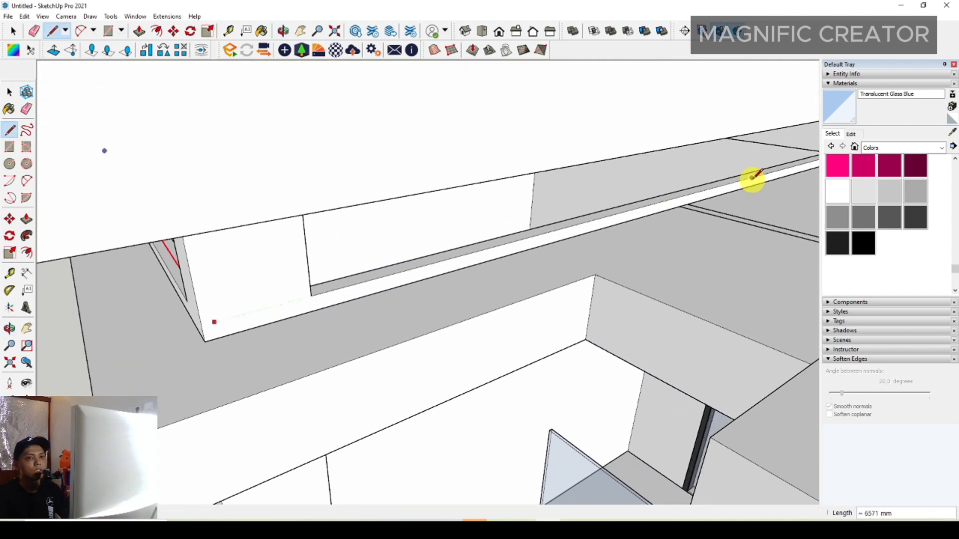
pyautogui.scroll(5, 513, 256)
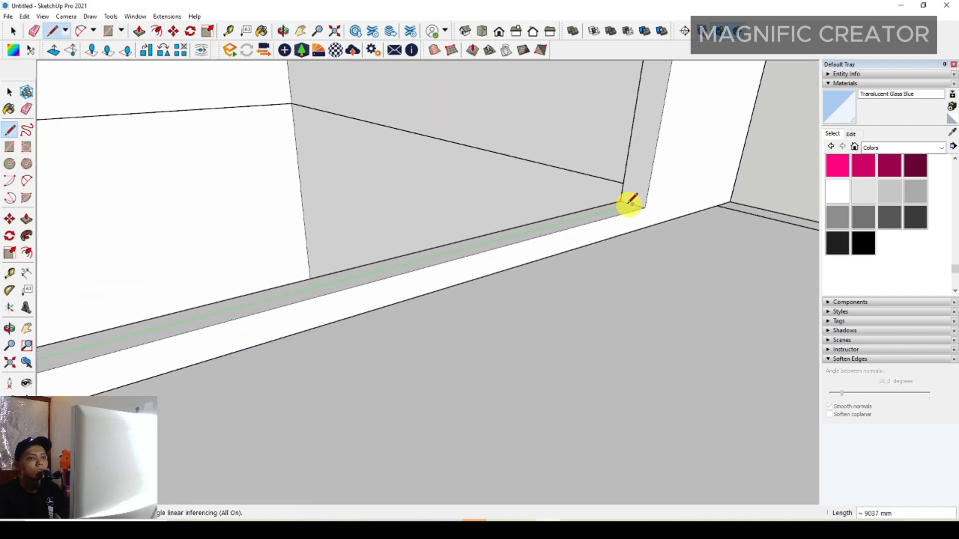
pyautogui.scroll(2, 624, 211)
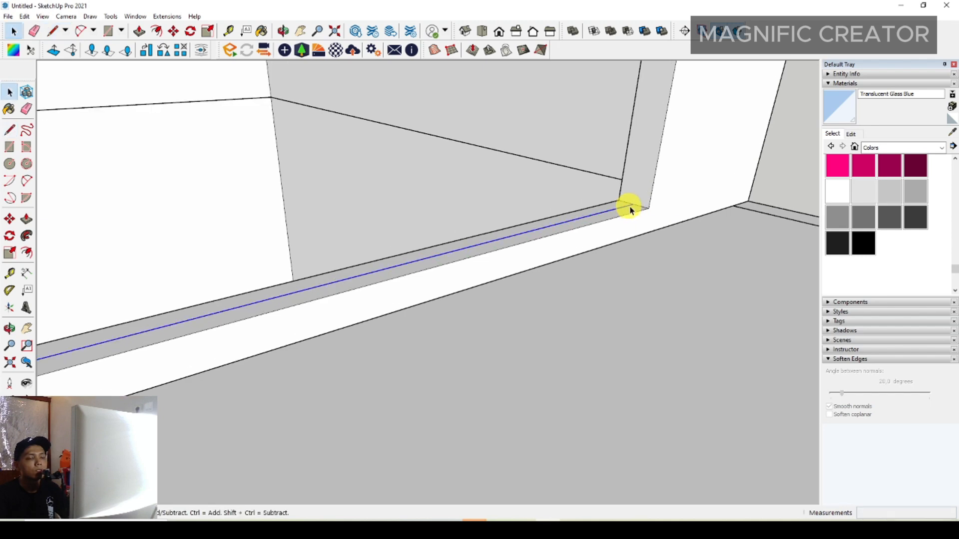
# - Offset the L-shaped sill line about 15 mm and close both ends to form a thin strip
pyautogui.press('f')
pyautogui.press('l')
pyautogui.scroll(3, 634, 209)
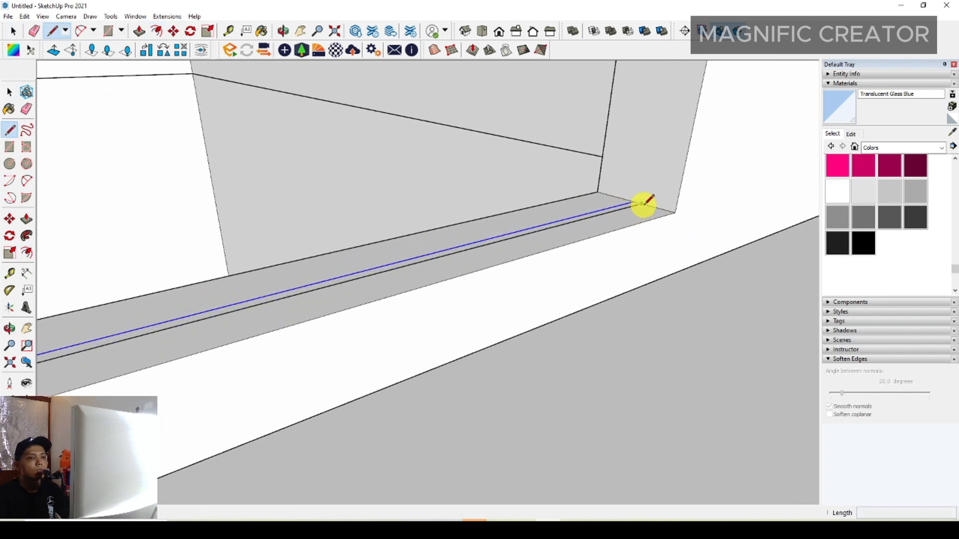
pyautogui.click(629, 199)
pyautogui.press('space')
pyautogui.scroll(-8, 704, 209)
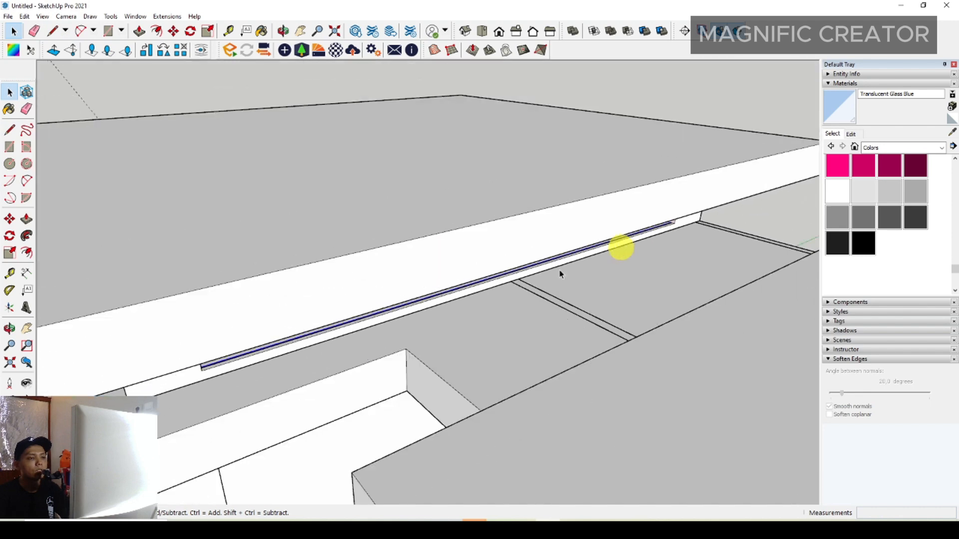
pyautogui.moveTo(561, 272); pyautogui.dragTo(753, 247, button='middle')
pyautogui.scroll(5, 312, 132)
pyautogui.scroll(5, 319, 123)
pyautogui.moveTo(336, 111); pyautogui.dragTo(378, 241, button='middle')
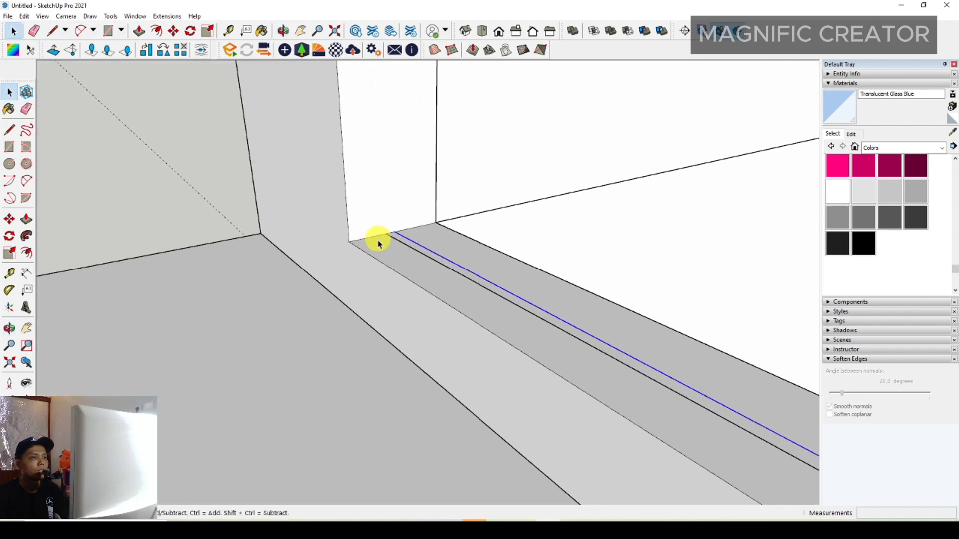
pyautogui.scroll(2, 380, 239)
pyautogui.press('l')
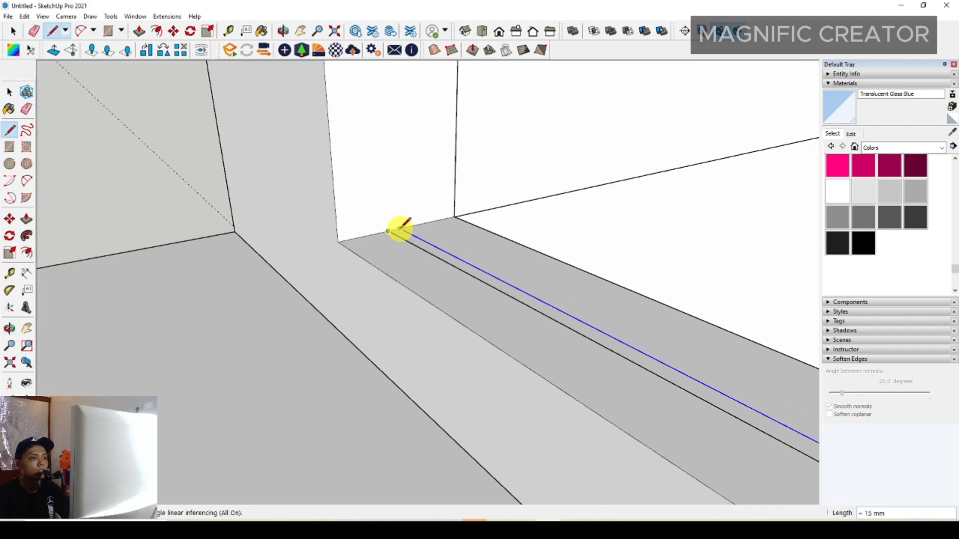
# - Extrude the L-shaped strip from the sills up to the head of the openings under the main roof
pyautogui.scroll(-3, 395, 144)
pyautogui.moveTo(395, 144); pyautogui.dragTo(451, 185, button='middle')
pyautogui.scroll(-3, 466, 197)
pyautogui.click(443, 117)
pyautogui.press('space')
# - Make the L-shaped pane under the main roof a group and paint it with Translucent Glass Blue
pyautogui.tripleClick(530, 151)
pyautogui.rightClick(531, 152)
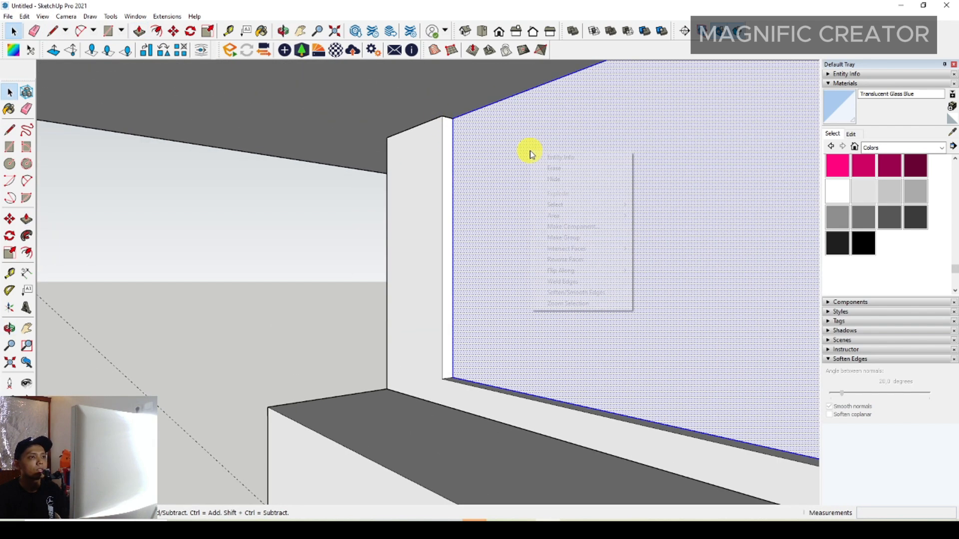
pyautogui.click(572, 238)
pyautogui.click(598, 194)
pyautogui.press('space')
pyautogui.scroll(-10, 493, 246)
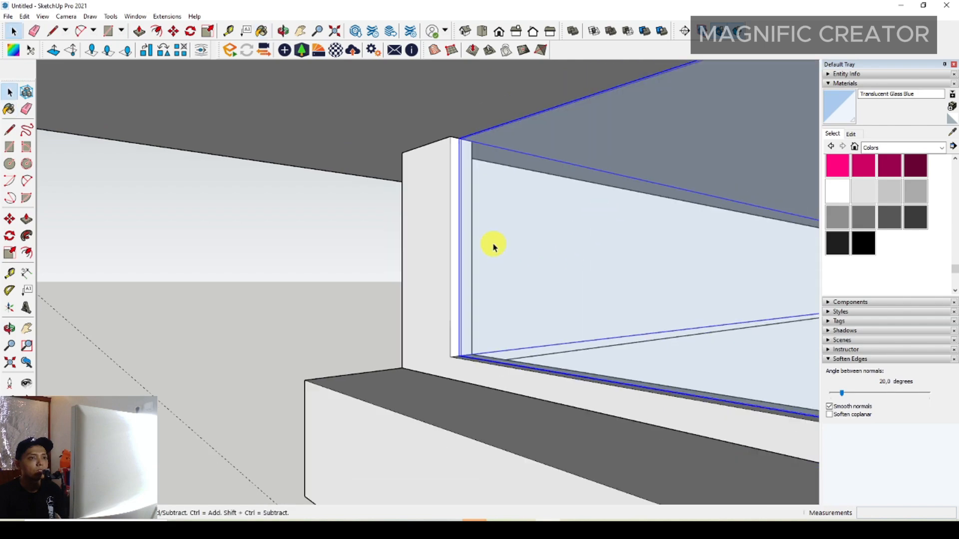
# - Draw a rectangle about 1541 mm wide on the wall between the two ground-floor entrance windows, from the floor to the balcony's underside
pyautogui.moveTo(550, 235); pyautogui.dragTo(642, 145, button='middle')
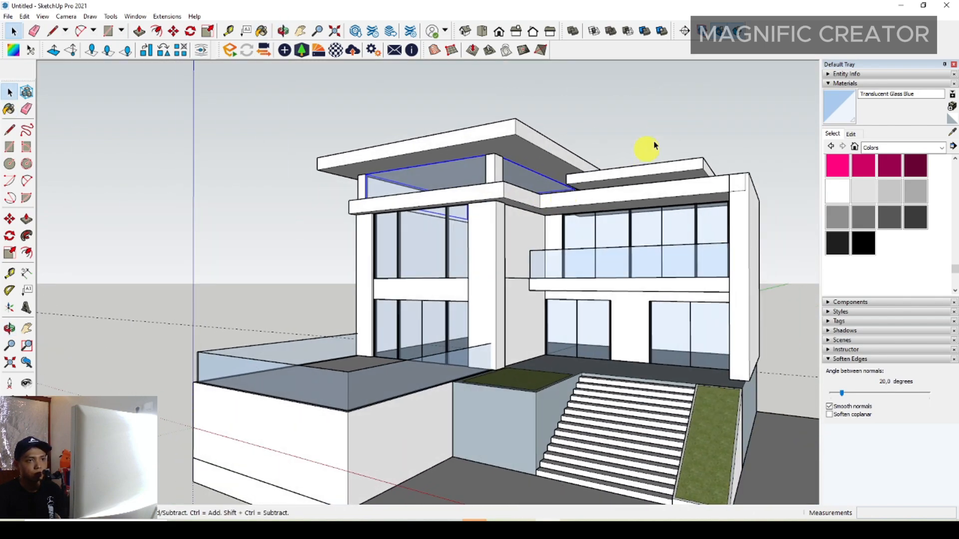
pyautogui.scroll(6, 621, 235)
pyautogui.scroll(-5, 482, 282)
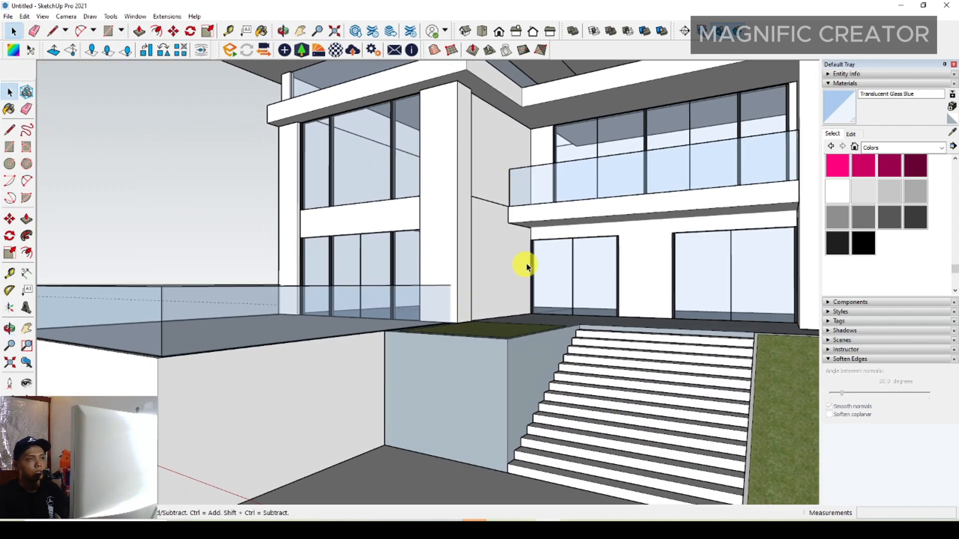
pyautogui.scroll(3, 498, 272)
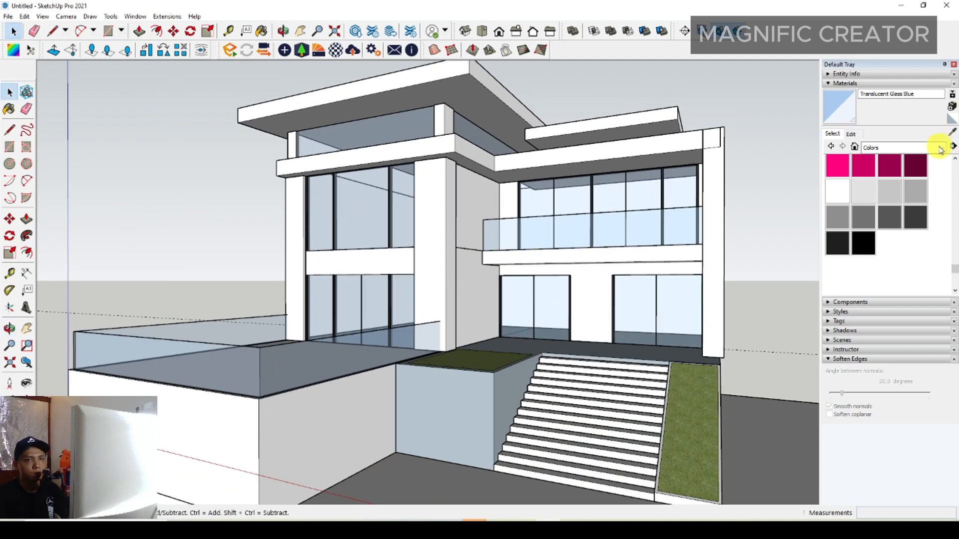
pyautogui.scroll(8, 586, 313)
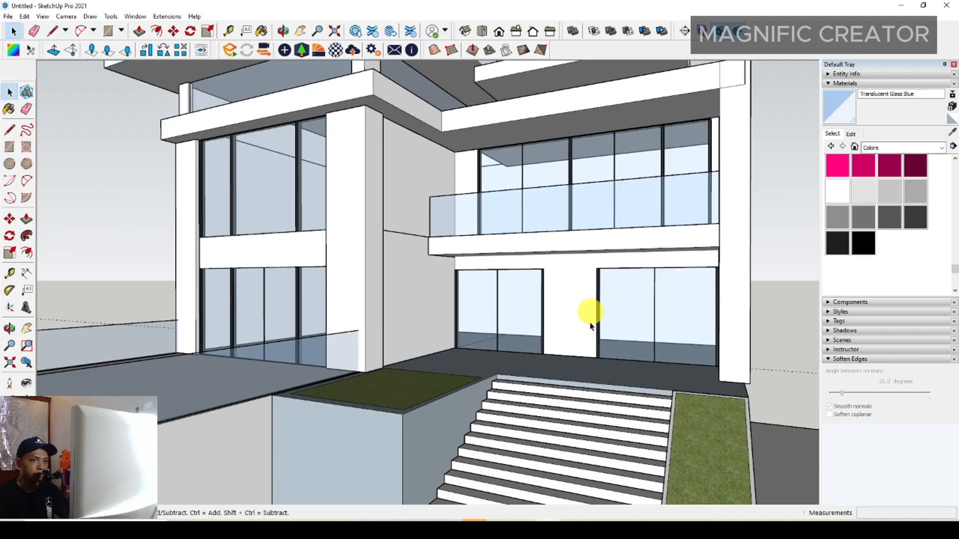
pyautogui.press('r')
pyautogui.scroll(-1, 483, 198)
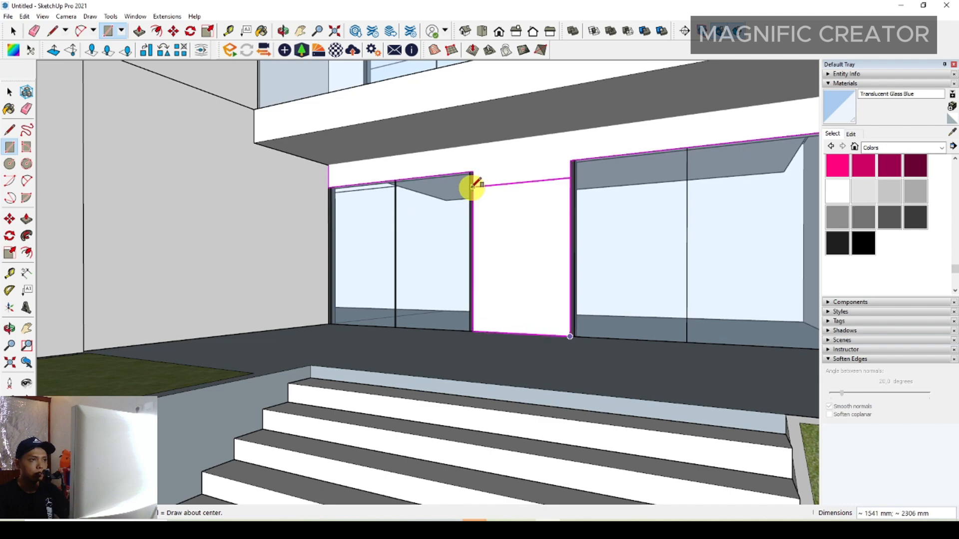
pyautogui.scroll(-2, 473, 185)
pyautogui.click(473, 162)
pyautogui.press('space')
# - Extrude the rectangle between the entrance windows slightly outward as a thin wall panel and make it a group
pyautogui.scroll(4, 516, 170)
pyautogui.doubleClick(522, 171)
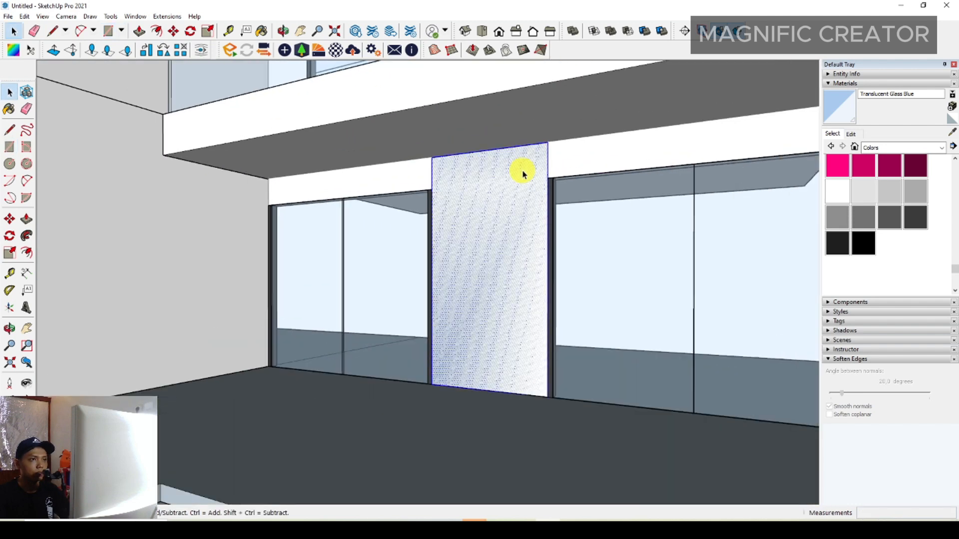
pyautogui.moveTo(529, 161); pyautogui.dragTo(526, 159)
pyautogui.rightClick(537, 153)
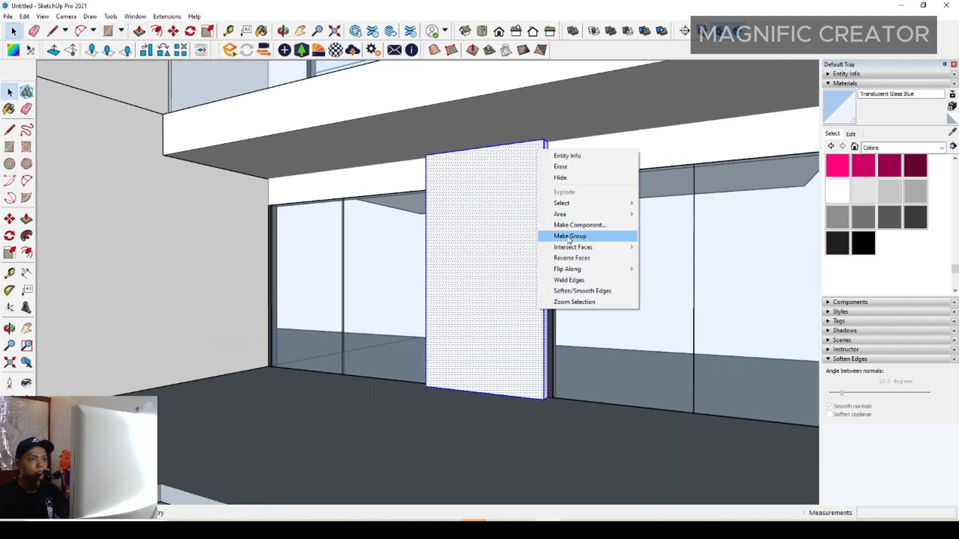
pyautogui.click(568, 238)
pyautogui.click(941, 148)
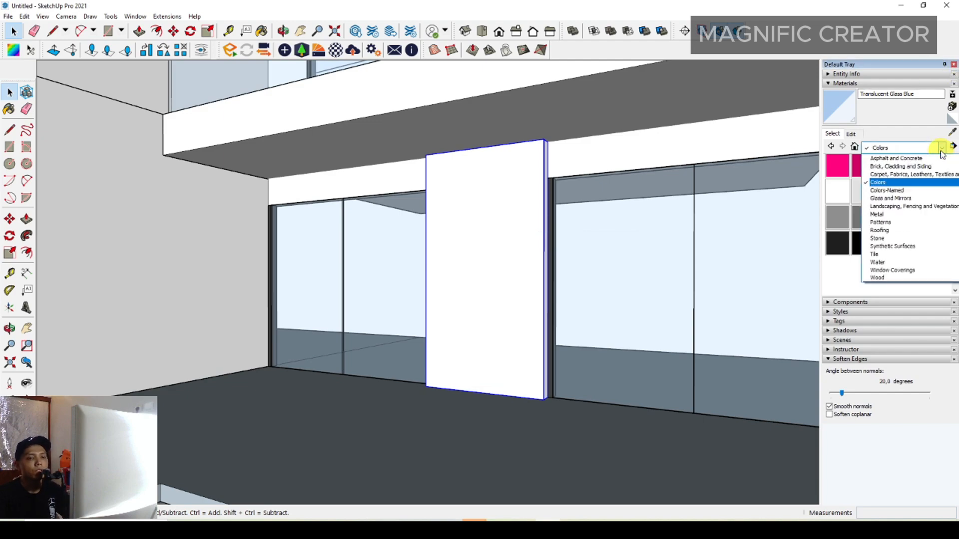
# - Draw a rectangle about 4485 mm wide on the terrace base's driveway-side wall and push it through 150 mm to cut a garage opening
pyautogui.moveTo(793, 228); pyautogui.dragTo(256, 361, button='middle')
pyautogui.tripleClick(256, 360)
pyautogui.press('r')
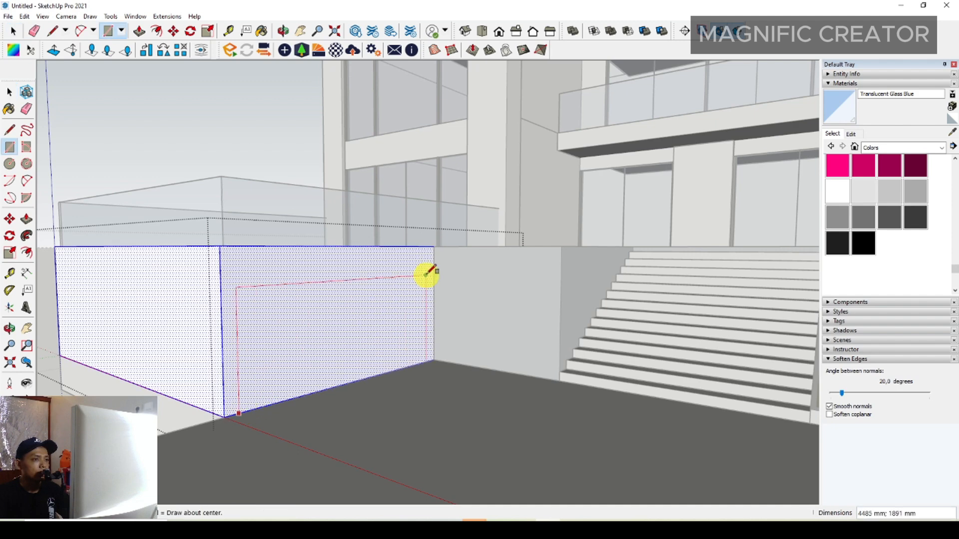
pyautogui.click(366, 321)
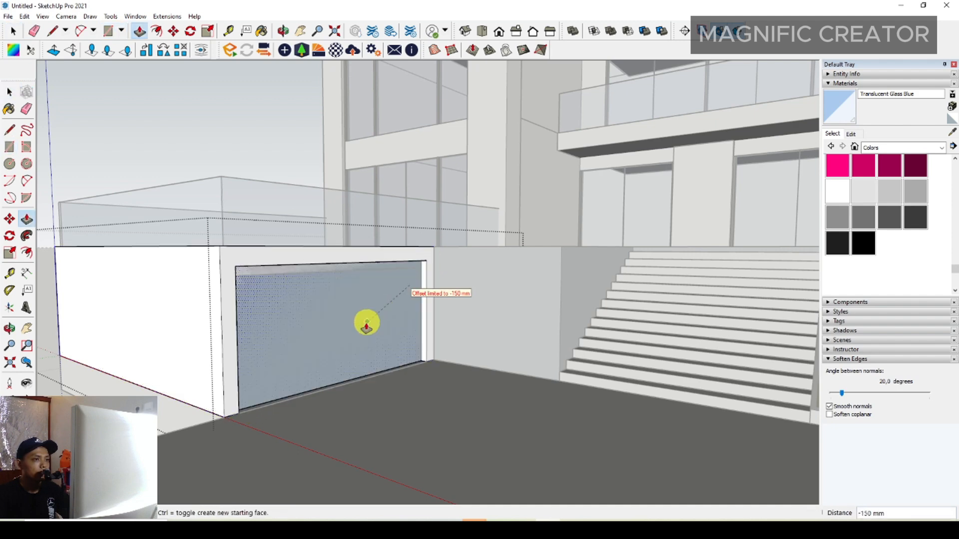
pyautogui.press('Delete')
pyautogui.scroll(-5, 349, 325)
# - Draw a rectangle filling the garage opening, from its lower inner corner to the opposite upper corner
pyautogui.scroll(10, 445, 381)
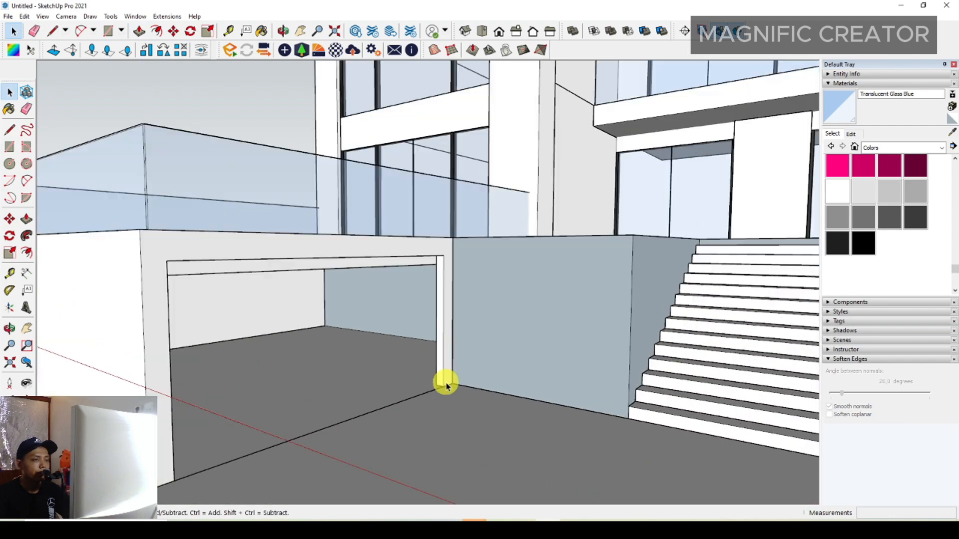
pyautogui.press('r')
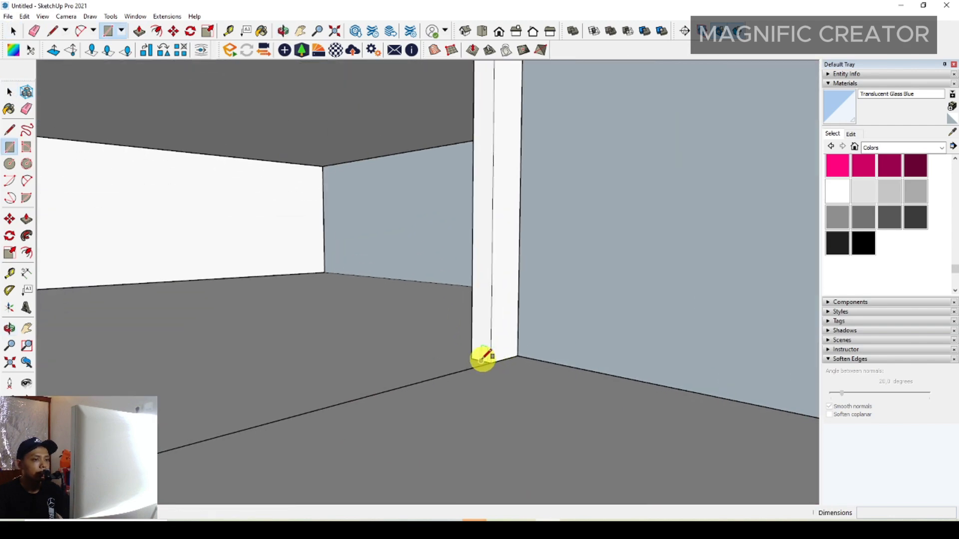
pyautogui.click(480, 361)
pyautogui.scroll(-4, 479, 345)
pyautogui.moveTo(478, 322); pyautogui.dragTo(434, 300, button='middle')
pyautogui.scroll(4, 202, 230)
pyautogui.moveTo(201, 229); pyautogui.dragTo(359, 229, button='middle')
pyautogui.moveTo(424, 220); pyautogui.dragTo(464, 218, button='middle')
pyautogui.scroll(1, 346, 171)
pyautogui.click(363, 169)
pyautogui.press('space')
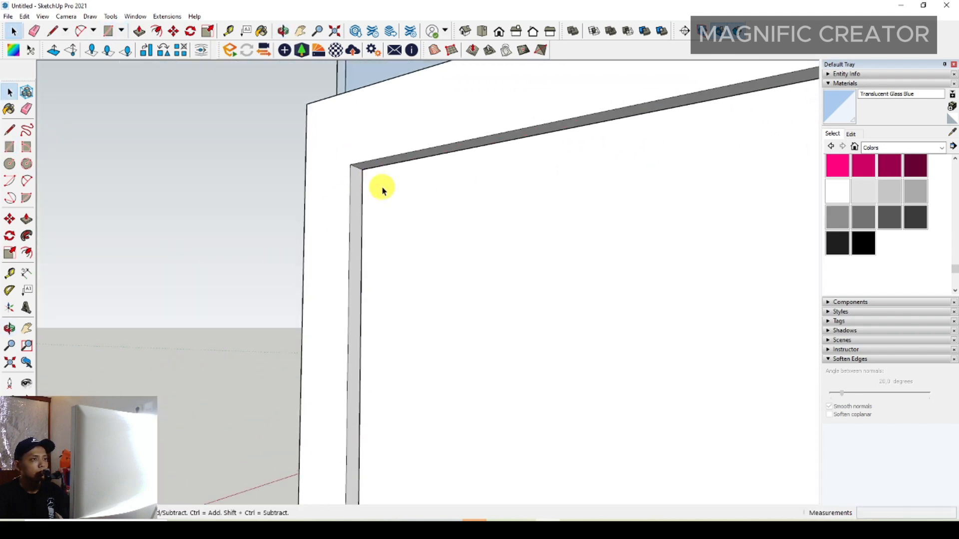
# - Extrude the rectangle in the garage opening slightly into a thin door panel and make it a group
pyautogui.press('p')
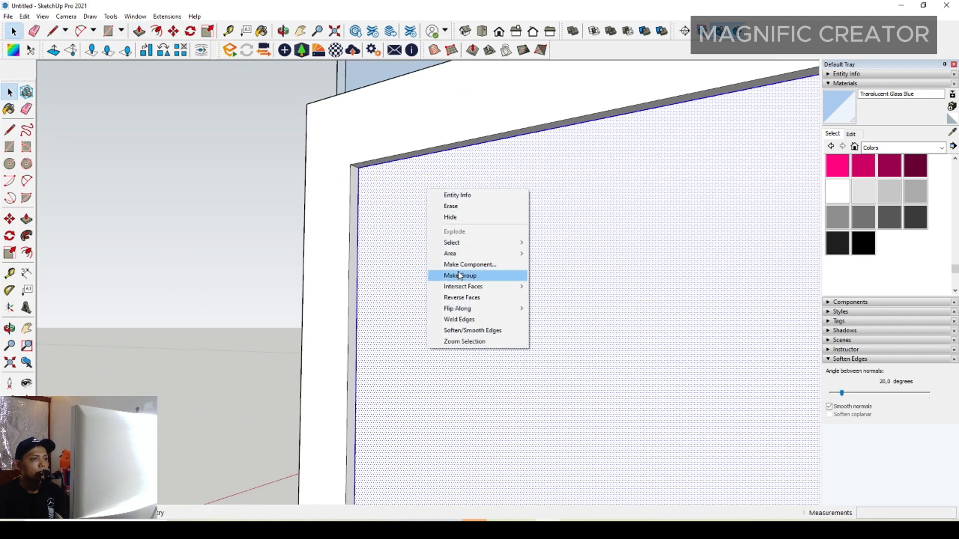
pyautogui.click(456, 274)
pyautogui.moveTo(435, 257); pyautogui.dragTo(504, 301, button='middle')
pyautogui.scroll(-3, 440, 293)
pyautogui.click(503, 302)
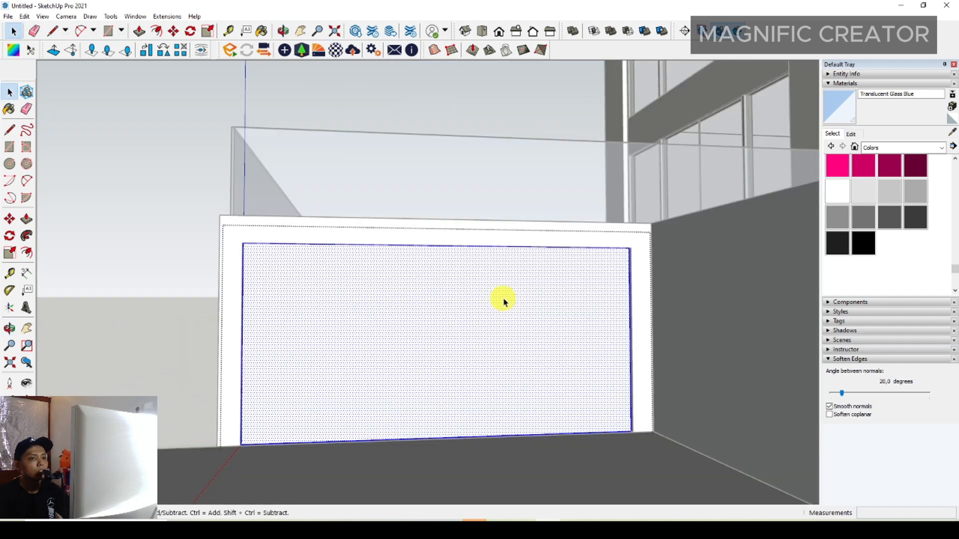
# - Lower the top of the garage door panel to leave a gap beneath the opening's upper edge
pyautogui.moveTo(378, 258); pyautogui.dragTo(687, 307)
pyautogui.press('p')
pyautogui.moveTo(629, 250); pyautogui.dragTo(631, 283)
pyautogui.press('space')
pyautogui.scroll(2, 613, 259)
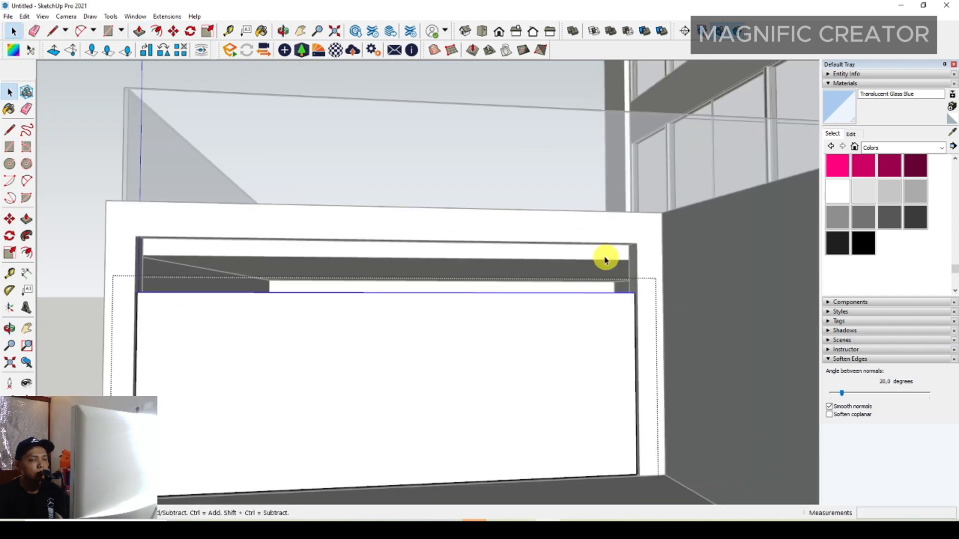
# - Push the upper inner face of the garage opening down to thicken the lintel to the terrace slab's underside
pyautogui.moveTo(606, 261); pyautogui.dragTo(649, 240, button='middle')
pyautogui.click(649, 237)
pyautogui.scroll(2, 649, 237)
pyautogui.doubleClick(648, 236)
pyautogui.tripleClick(647, 236)
pyautogui.scroll(3, 638, 241)
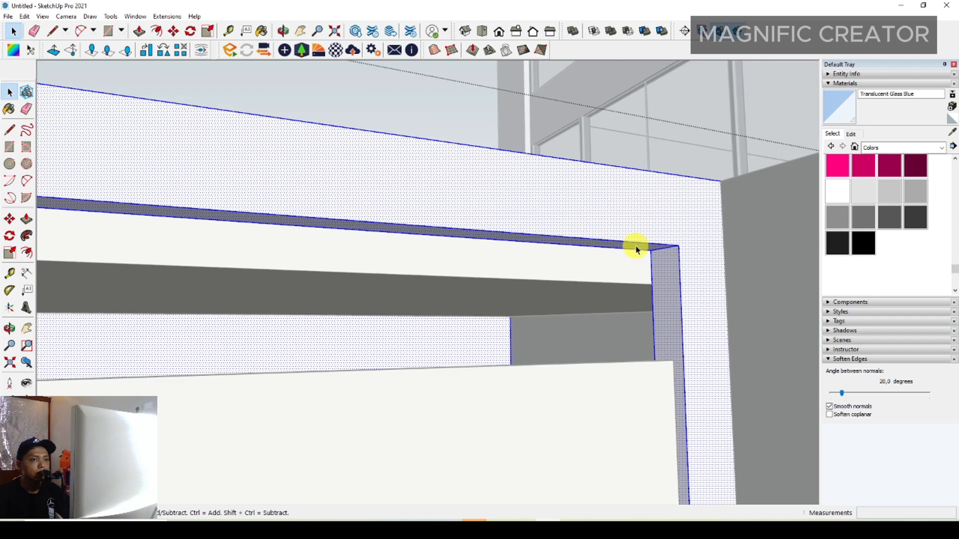
pyautogui.click(633, 247)
pyautogui.press('p')
pyautogui.moveTo(630, 250); pyautogui.dragTo(586, 283)
pyautogui.press('space')
pyautogui.scroll(-4, 586, 289)
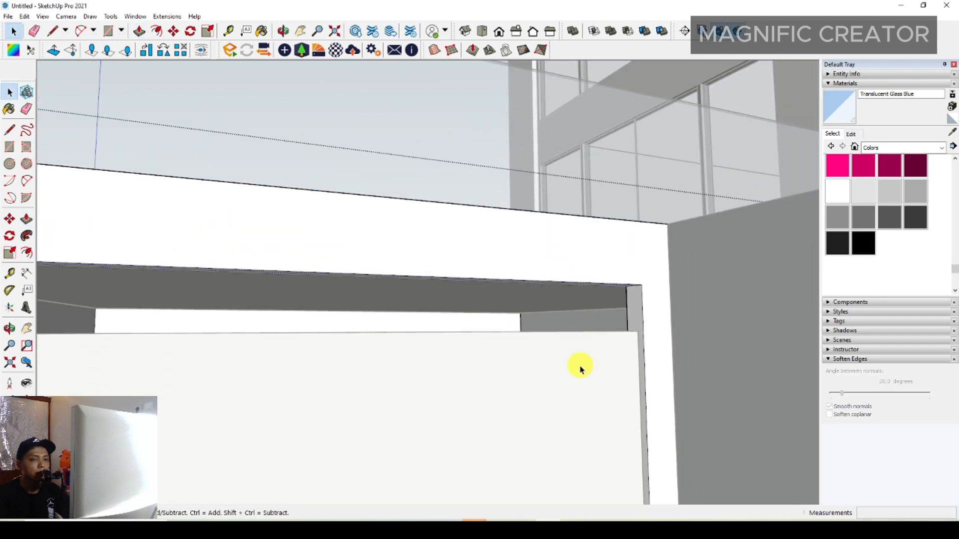
# - Raise the top of the garage door panel to meet the lowered lintel and finish editing the group
pyautogui.doubleClick(579, 368)
pyautogui.doubleClick(579, 368)
pyautogui.scroll(-3, 580, 368)
pyautogui.moveTo(580, 367); pyautogui.dragTo(599, 330, button='middle')
pyautogui.moveTo(158, 291); pyautogui.dragTo(731, 343)
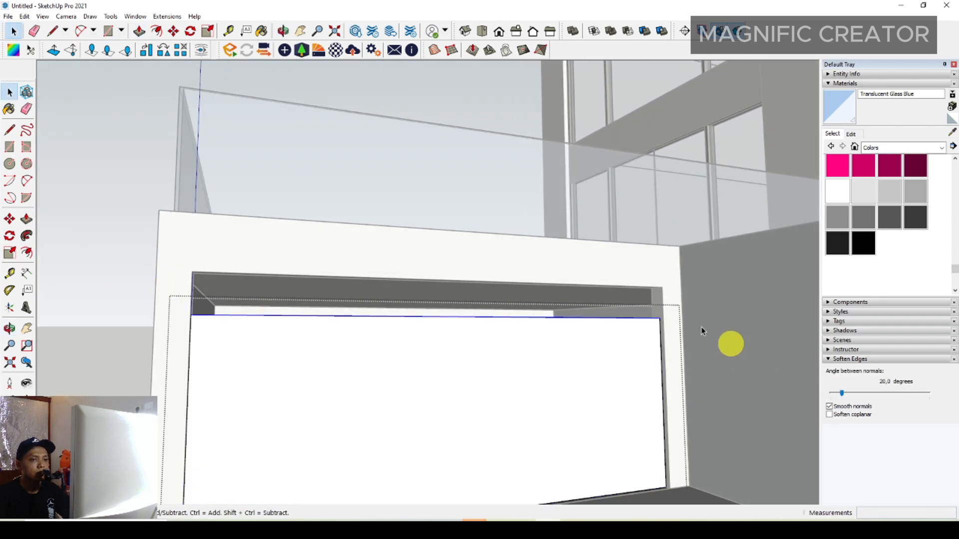
pyautogui.scroll(3, 657, 322)
pyautogui.press('p')
pyautogui.moveTo(654, 323); pyautogui.dragTo(659, 288)
pyautogui.scroll(-5, 651, 294)
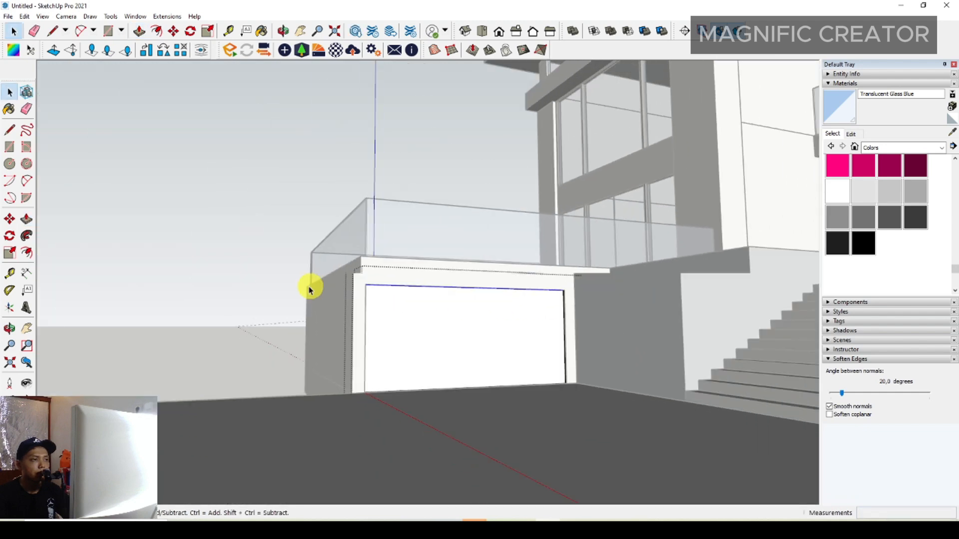
pyautogui.click(309, 289)
# - Paint the tall front columns with the light grey plaster-like material from Brick, Cladding and Siding
pyautogui.moveTo(309, 288); pyautogui.dragTo(489, 377, button='middle')
pyautogui.scroll(1, 528, 338)
pyautogui.scroll(-3, 514, 364)
pyautogui.moveTo(545, 349); pyautogui.dragTo(524, 298, button='middle')
pyautogui.scroll(-3, 544, 372)
pyautogui.scroll(2, 525, 330)
pyautogui.moveTo(528, 367); pyautogui.dragTo(619, 348, button='middle')
pyautogui.click(941, 149)
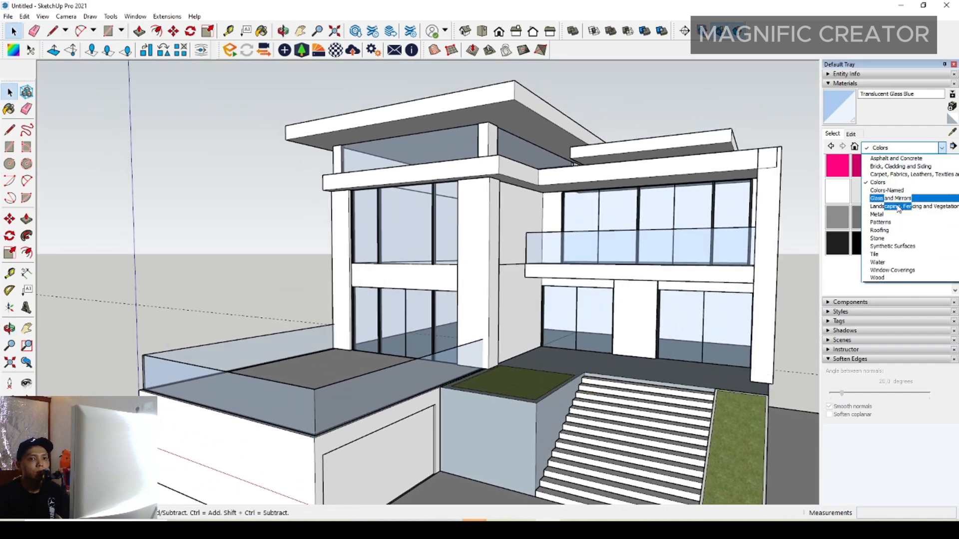
pyautogui.click(890, 190)
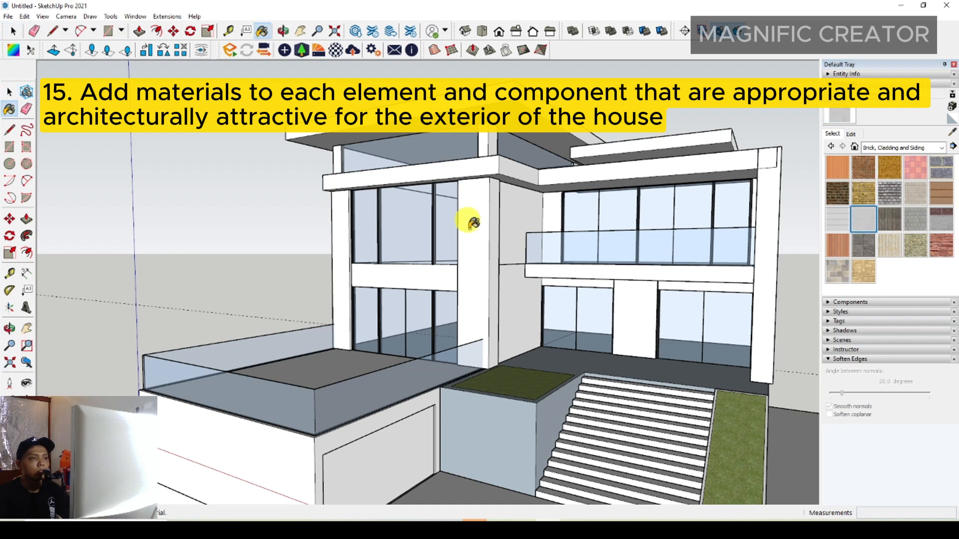
pyautogui.click(482, 235)
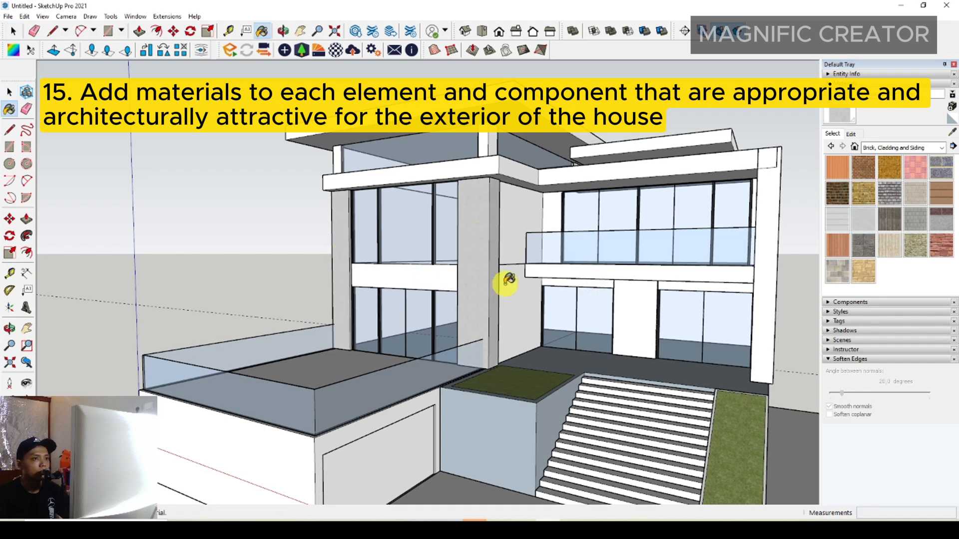
pyautogui.moveTo(509, 307); pyautogui.dragTo(512, 304, button='middle')
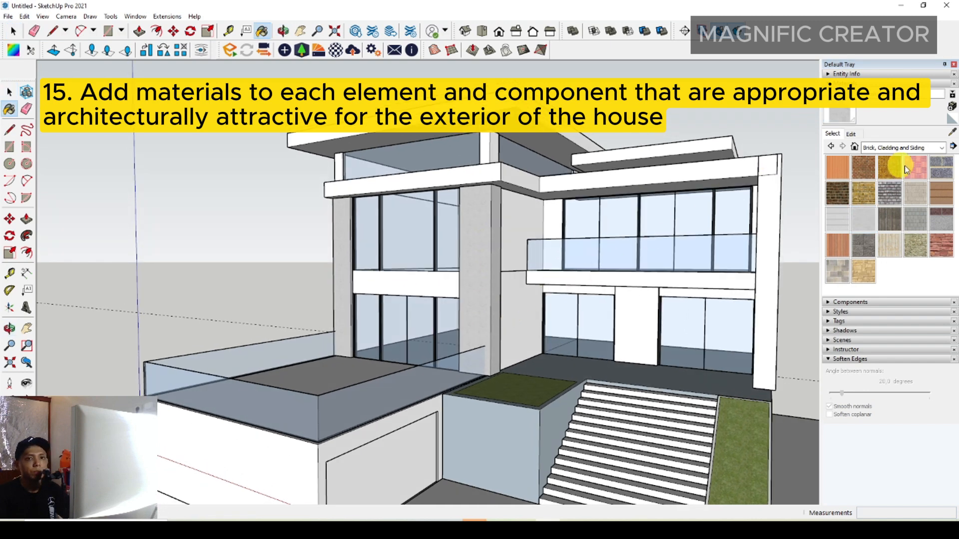
# - Paint both upper flat roofs and the roof slab below them with dark grey Color M07 from the Colors collection
pyautogui.click(943, 148)
pyautogui.click(876, 183)
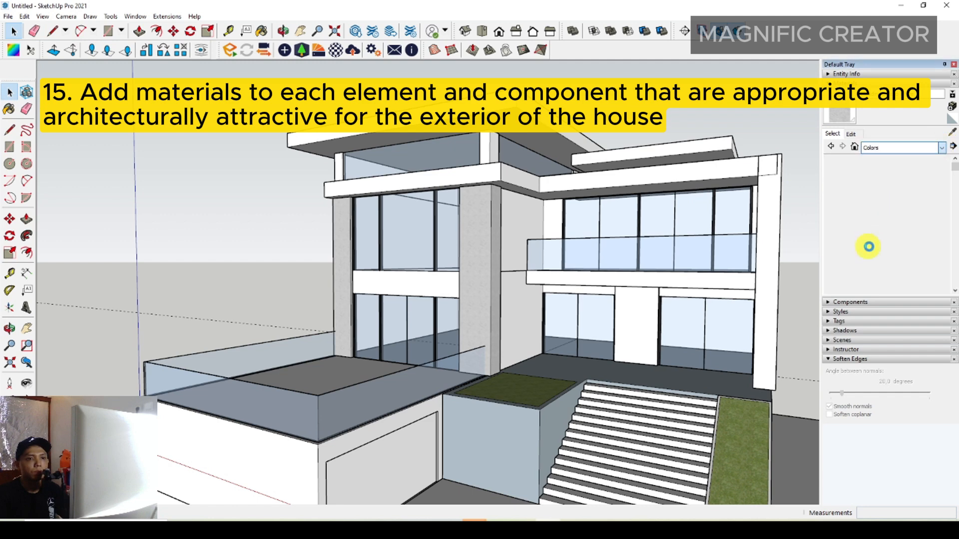
pyautogui.scroll(-2, 880, 261)
pyautogui.scroll(-10, 865, 245)
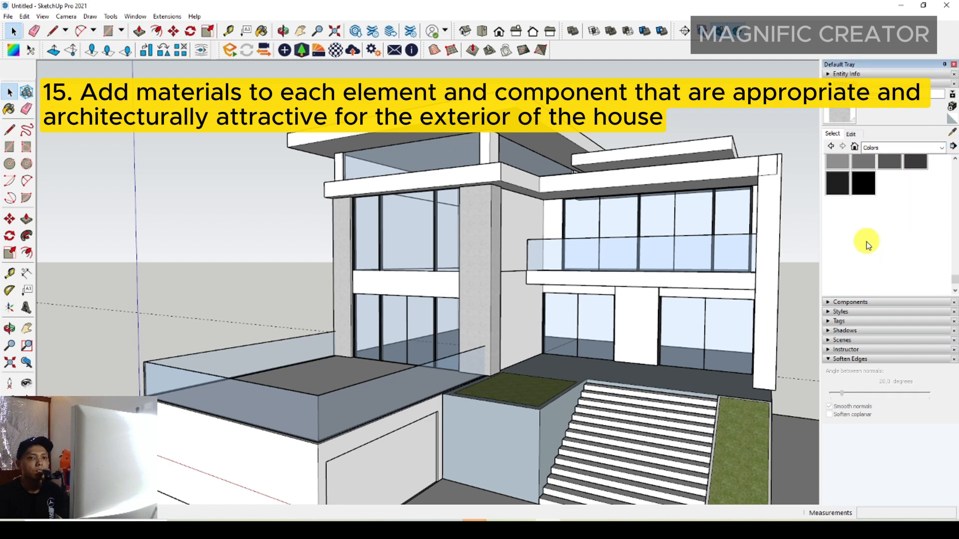
pyautogui.moveTo(538, 178); pyautogui.dragTo(511, 180, button='middle')
pyautogui.scroll(2, 511, 181)
pyautogui.click(535, 142)
pyautogui.click(609, 150)
pyautogui.scroll(-2, 508, 187)
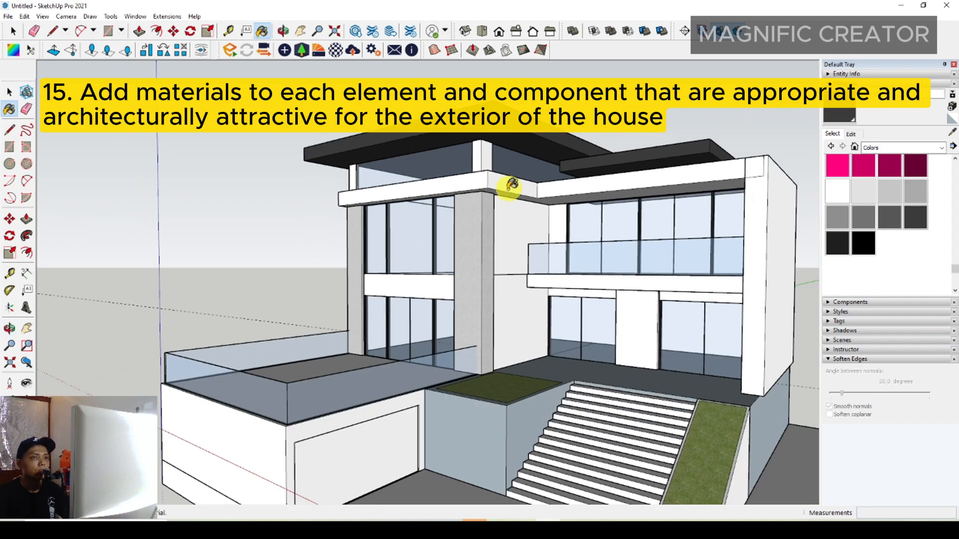
pyautogui.click(499, 188)
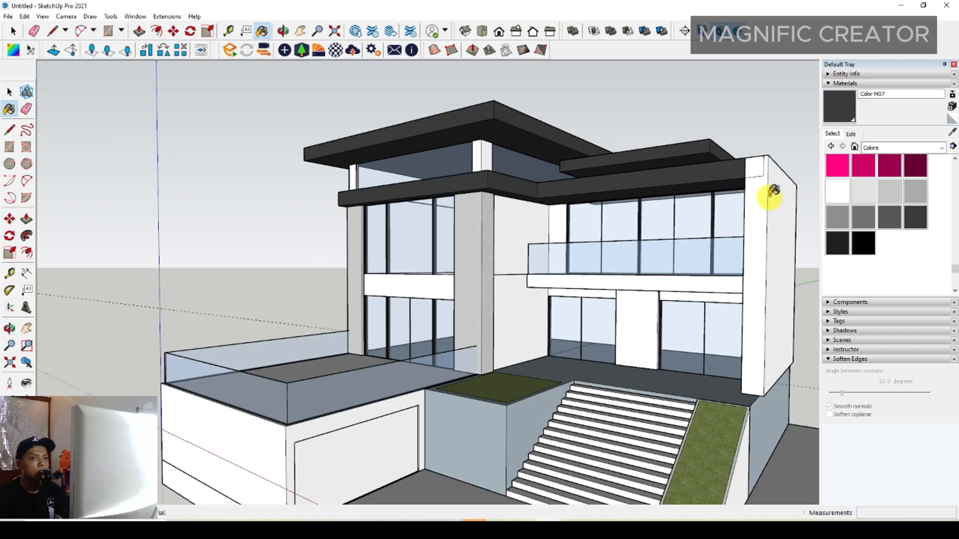
# - Extend the front face of the white end wall slightly outward so that it covers the roof slab's end
pyautogui.scroll(1, 753, 188)
pyautogui.scroll(-2, 754, 215)
pyautogui.doubleClick(719, 274)
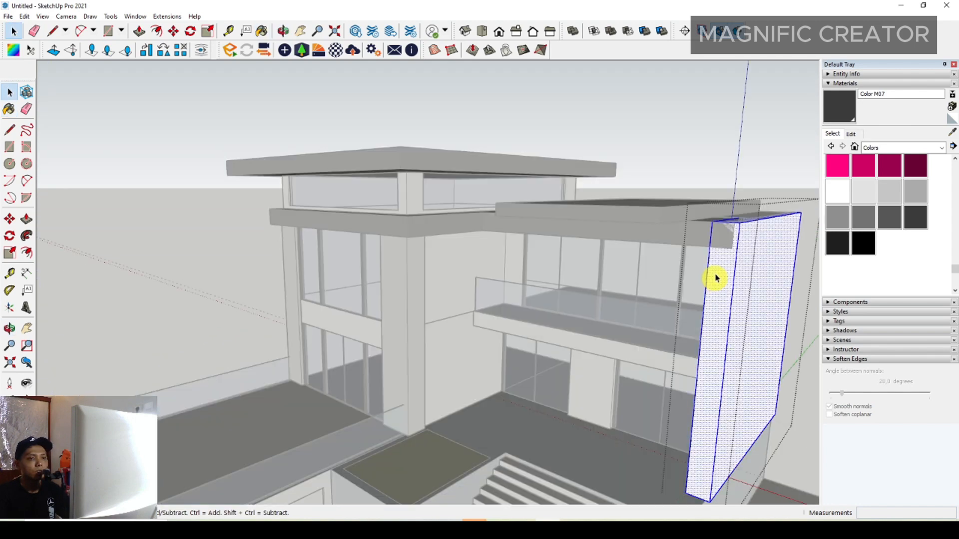
pyautogui.press('p')
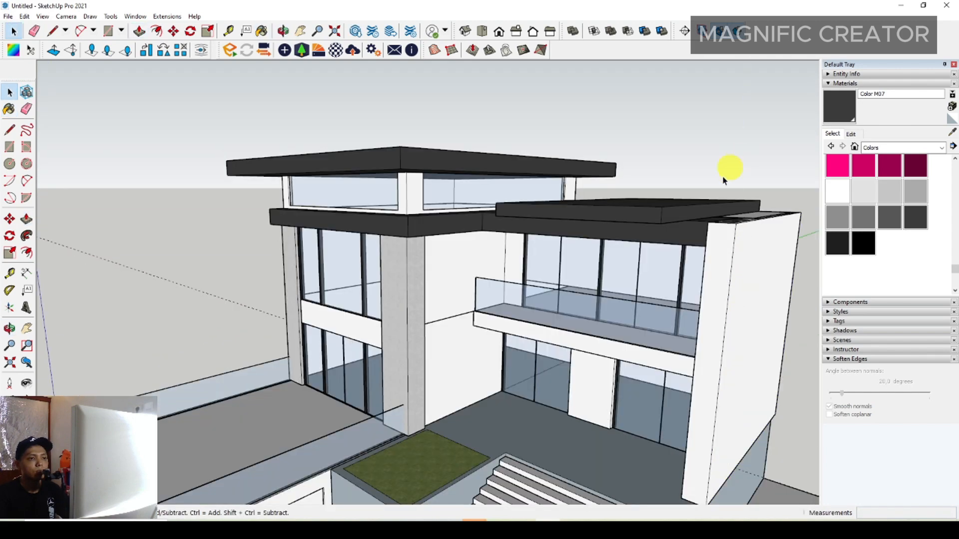
pyautogui.moveTo(728, 167); pyautogui.dragTo(591, 261, button='middle')
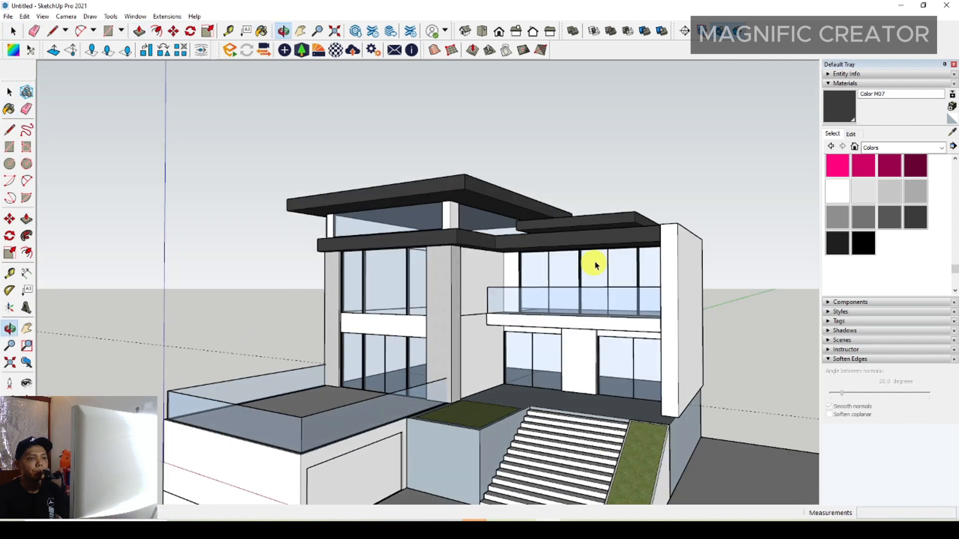
# - Draw a rectangle about 6412 mm high on the side wall beside the concrete column, from the floor to the roof's underside
pyautogui.scroll(3, 561, 317)
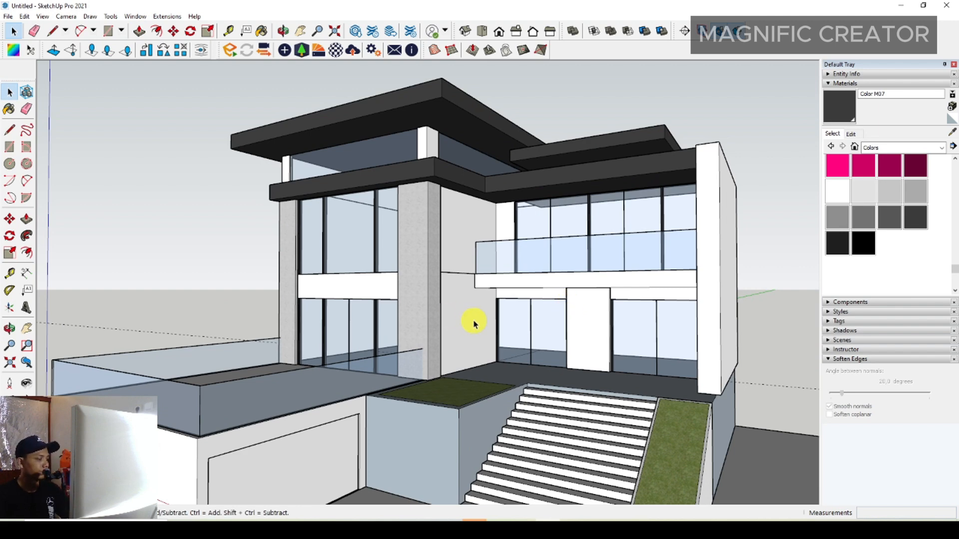
pyautogui.scroll(1, 463, 283)
pyautogui.moveTo(464, 284); pyautogui.dragTo(455, 312, button='middle')
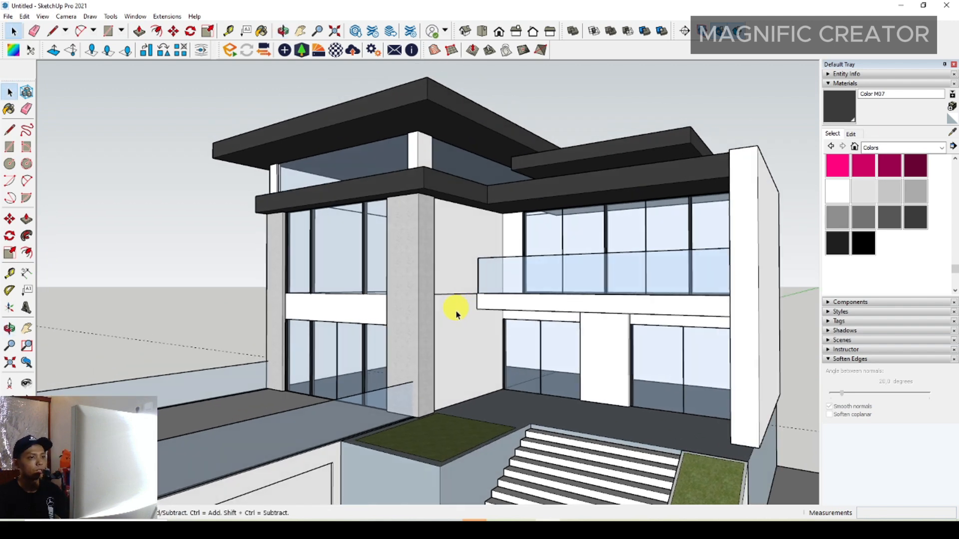
pyautogui.scroll(3, 462, 372)
pyautogui.moveTo(465, 385); pyautogui.dragTo(423, 380, button='middle')
pyautogui.scroll(5, 476, 398)
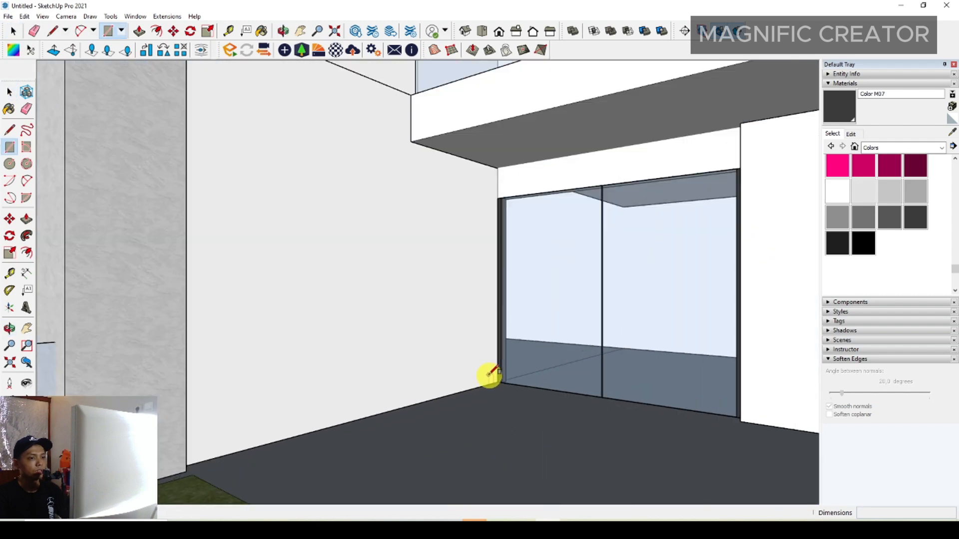
pyautogui.press('r')
pyautogui.scroll(-5, 464, 375)
pyautogui.moveTo(323, 264); pyautogui.dragTo(291, 243, button='middle')
pyautogui.scroll(2, 349, 198)
pyautogui.scroll(3, 279, 225)
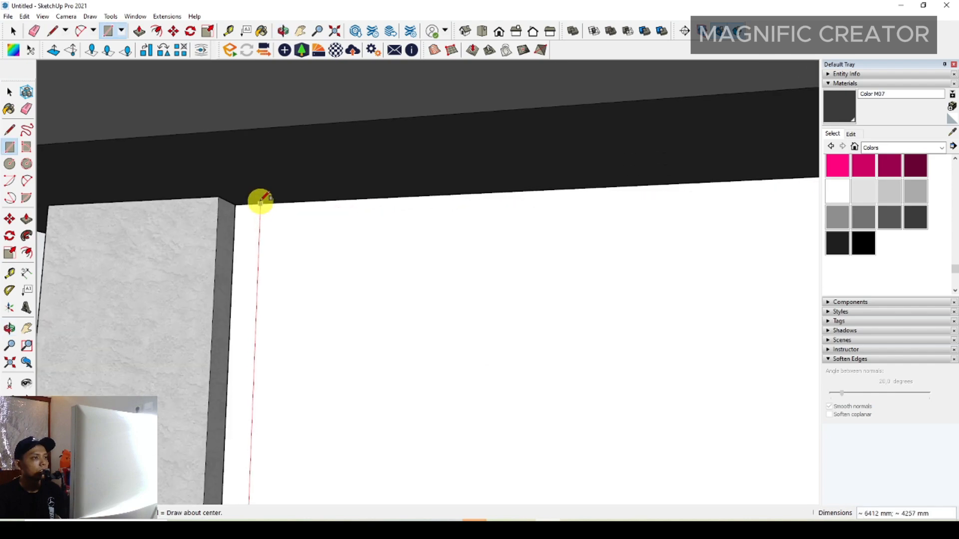
# - Extrude the side-wall rectangle slightly outward as a thin cladding panel and make it a group
pyautogui.press('p')
pyautogui.click(264, 210)
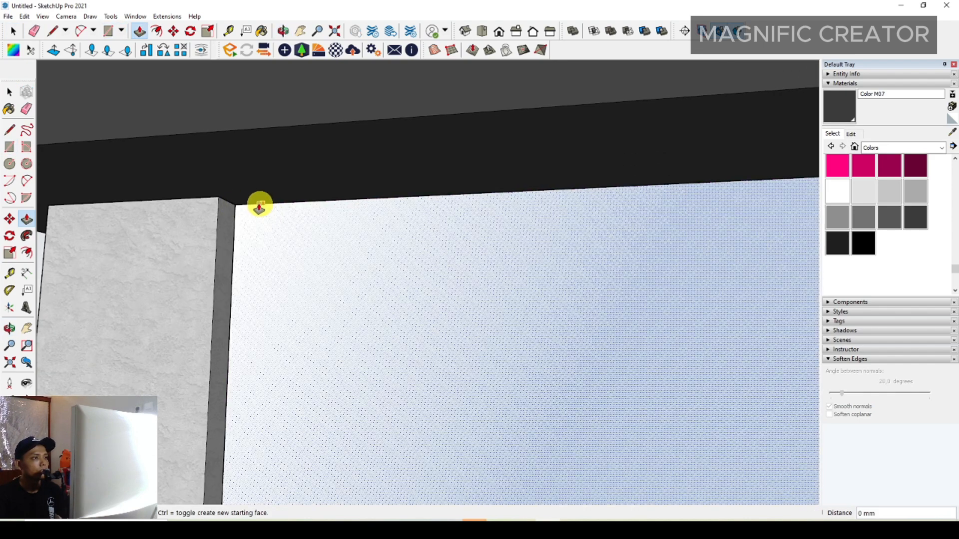
pyautogui.rightClick(307, 227)
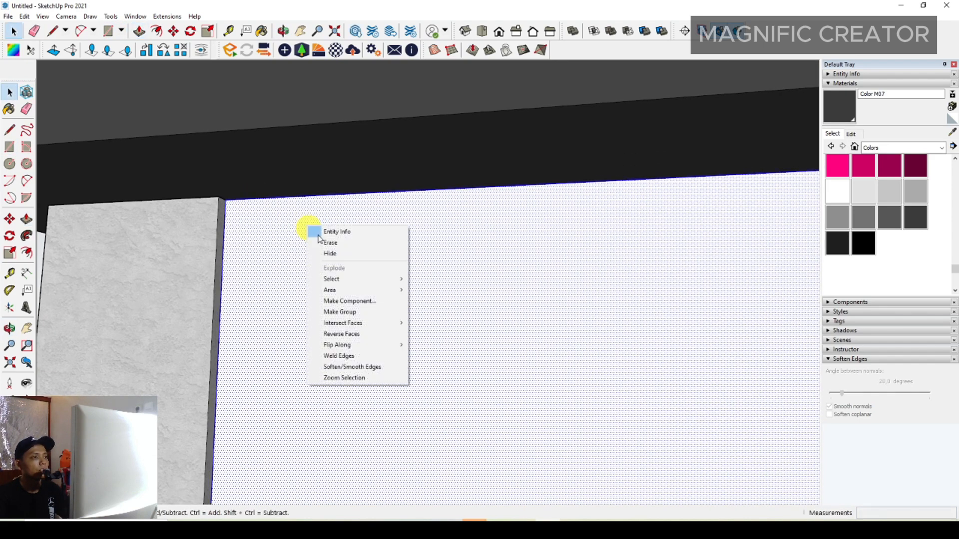
pyautogui.click(343, 312)
pyautogui.scroll(-3, 316, 281)
pyautogui.moveTo(317, 281); pyautogui.dragTo(464, 277, button='middle')
pyautogui.scroll(-3, 544, 268)
pyautogui.press('space')
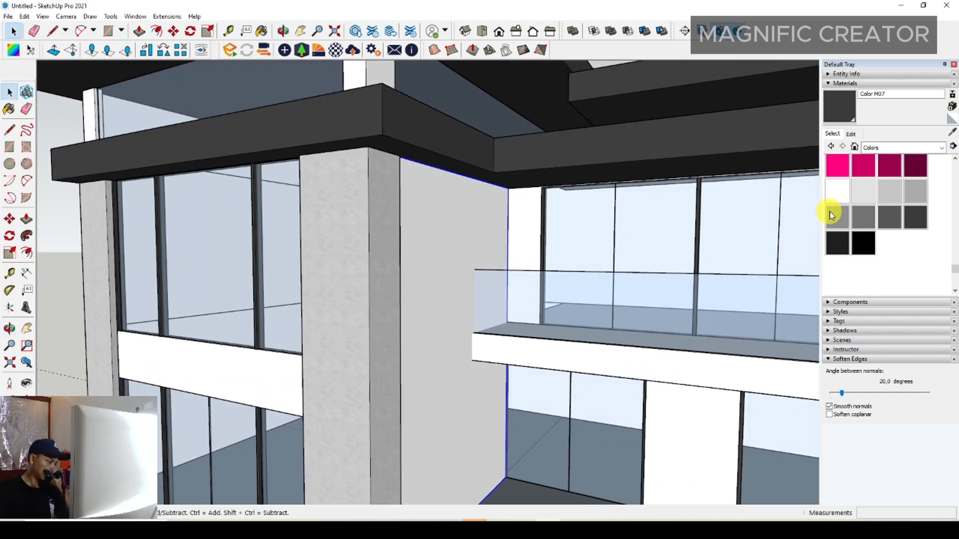
# - Paint the cladding panel beside the column with Beadboard from the Brick, Cladding and Siding collection
pyautogui.click(943, 147)
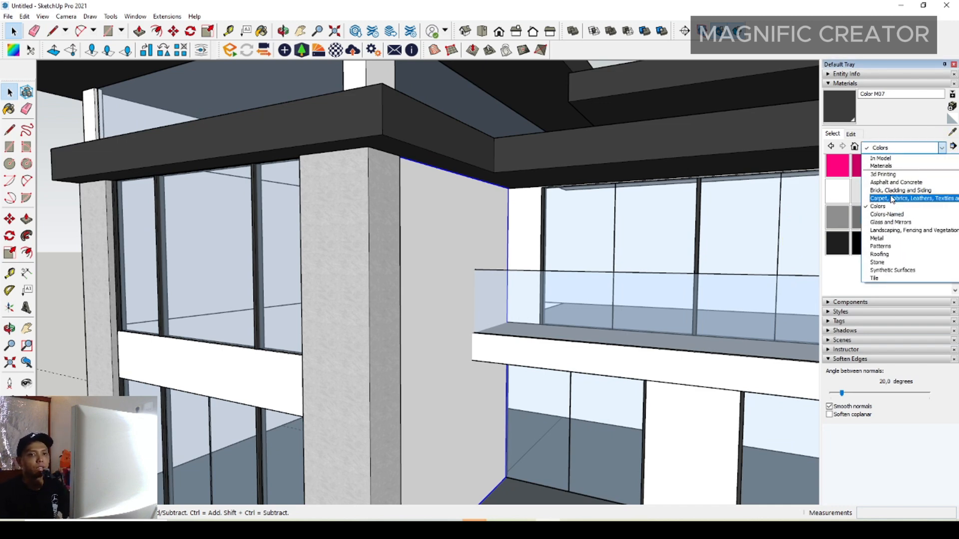
pyautogui.click(899, 191)
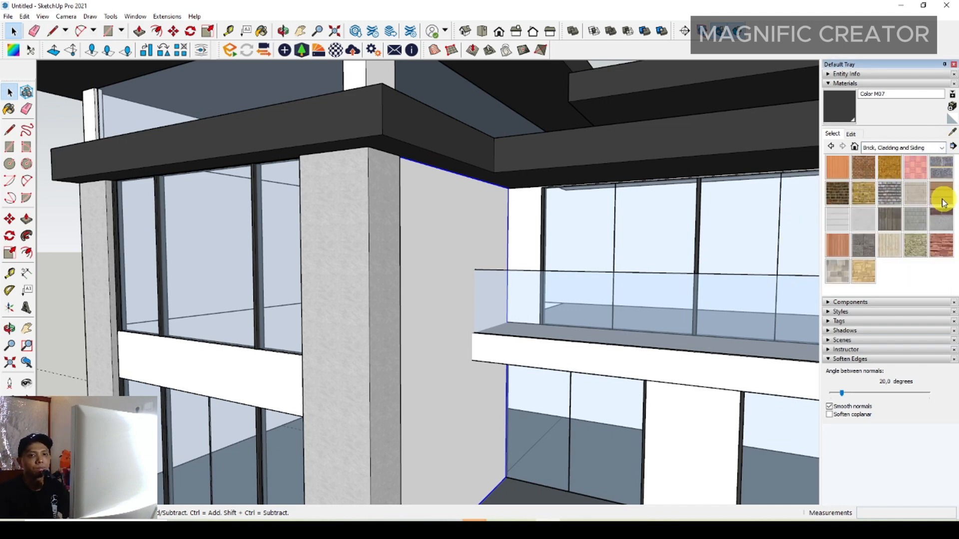
pyautogui.click(847, 169)
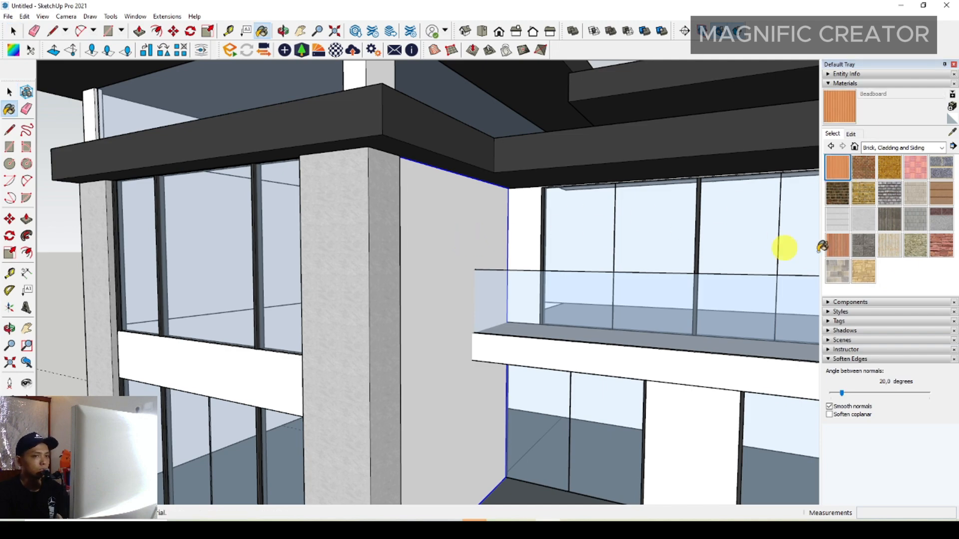
pyautogui.click(466, 231)
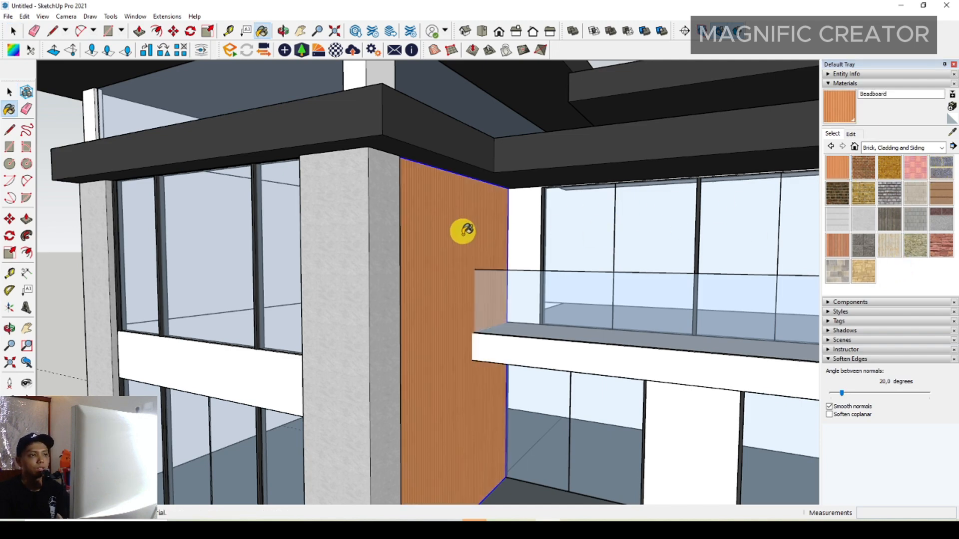
pyautogui.press('space')
# - Darken the Beadboard material's colour to a deep brown
pyautogui.scroll(-3, 467, 231)
pyautogui.moveTo(469, 238)
pyautogui.mouseDown(button='middle')
pyautogui.moveTo(493, 272)
pyautogui.moveTo(453, 232)
pyautogui.mouseUp(button='middle')
pyautogui.click(850, 134)
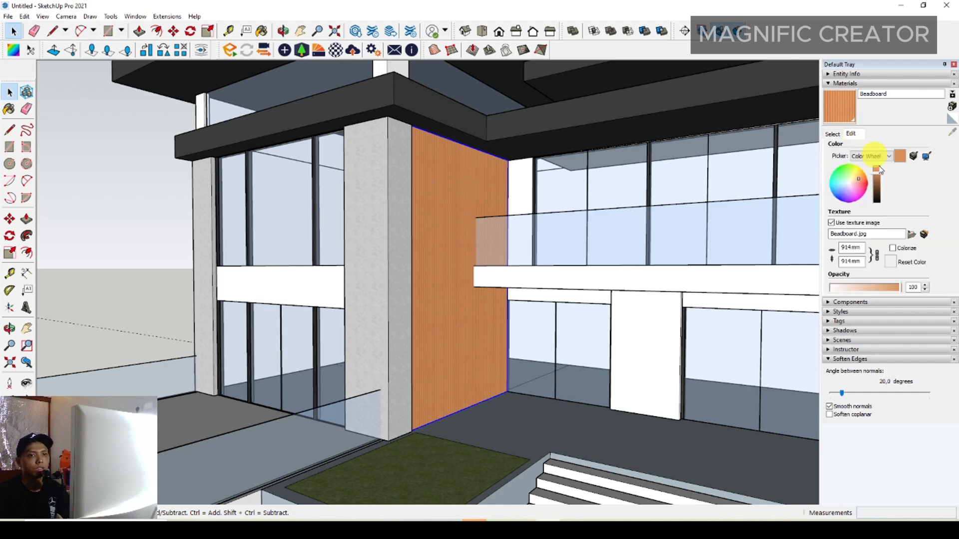
pyautogui.moveTo(882, 192); pyautogui.dragTo(879, 193)
pyautogui.scroll(-2, 419, 238)
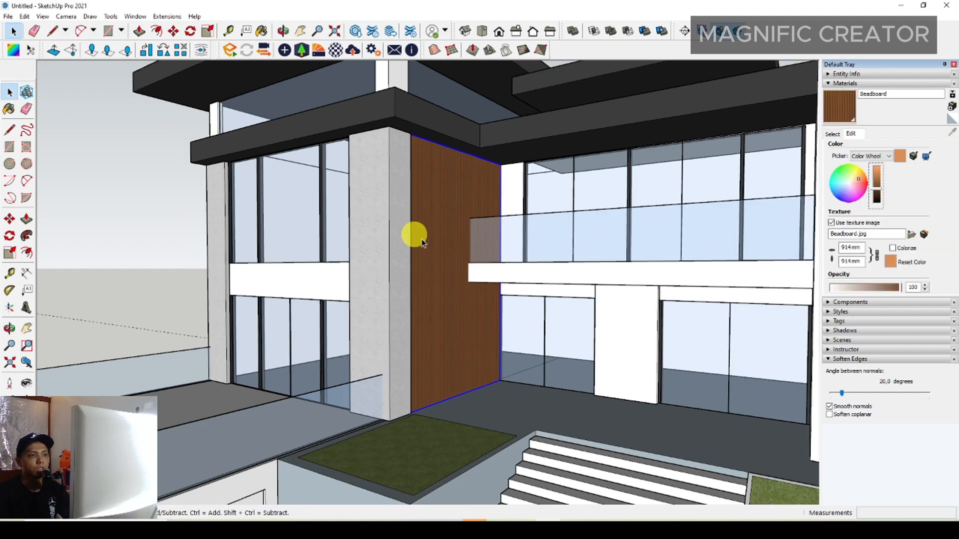
pyautogui.scroll(-5, 571, 246)
pyautogui.moveTo(590, 240); pyautogui.dragTo(569, 254, button='middle')
pyautogui.scroll(3, 574, 231)
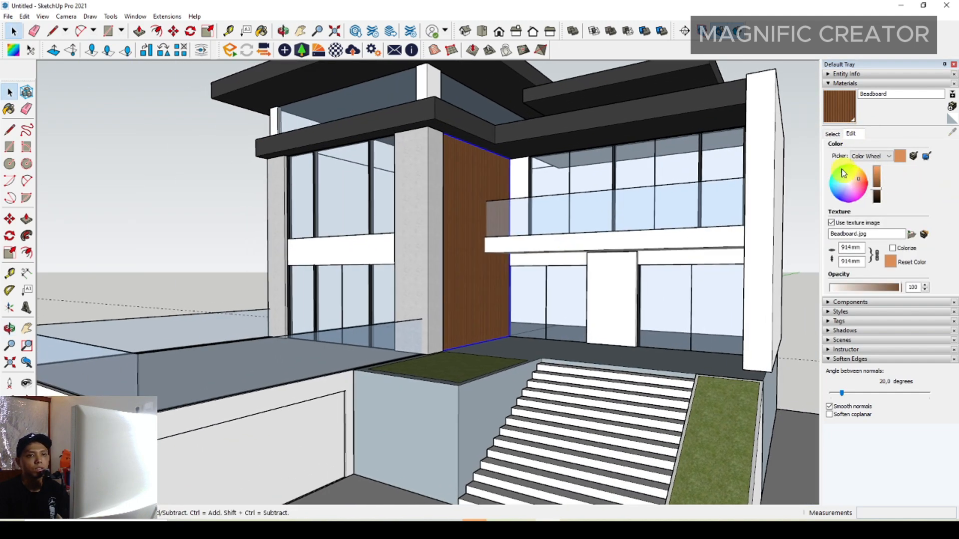
# - Paint the ground-floor entrance panel with Cladding Weathered from the Brick, Cladding and Siding collection
pyautogui.click(832, 135)
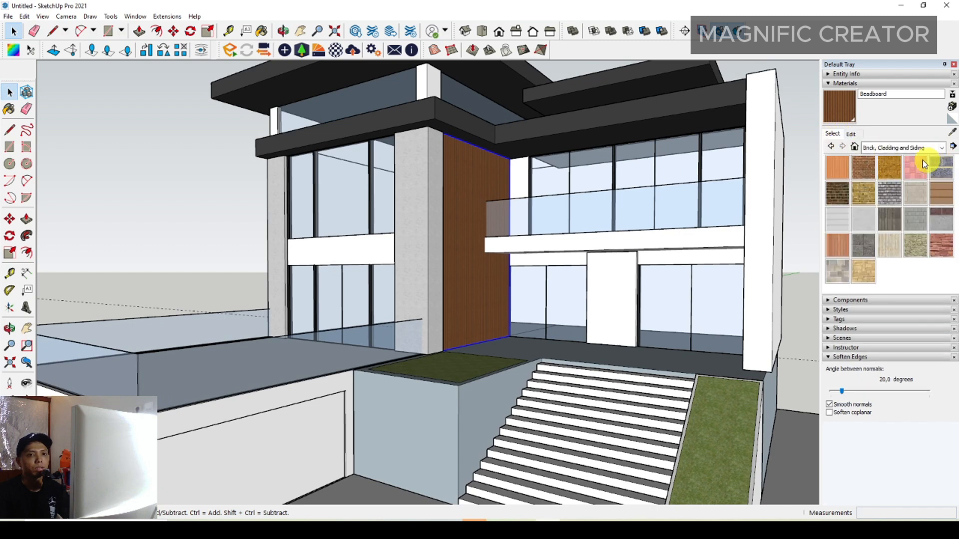
pyautogui.click(891, 222)
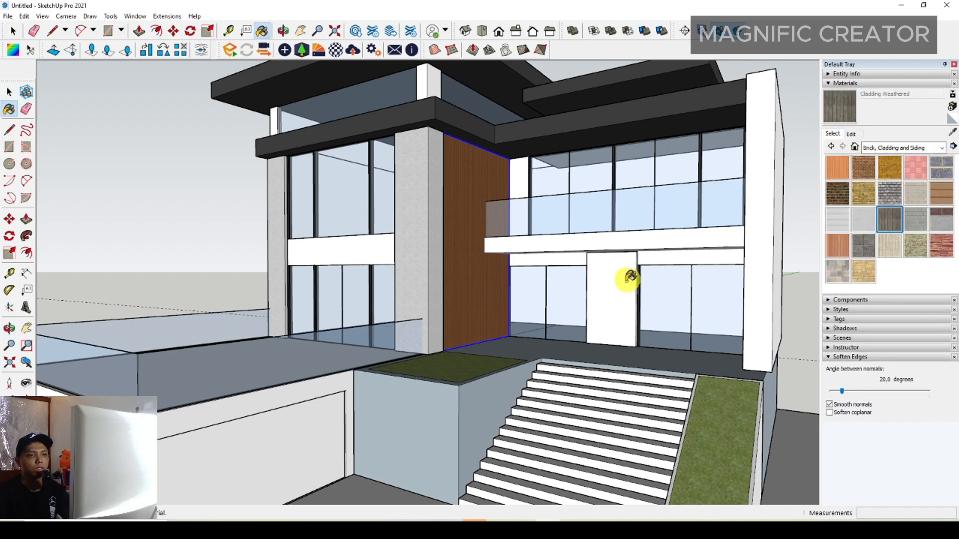
pyautogui.click(623, 281)
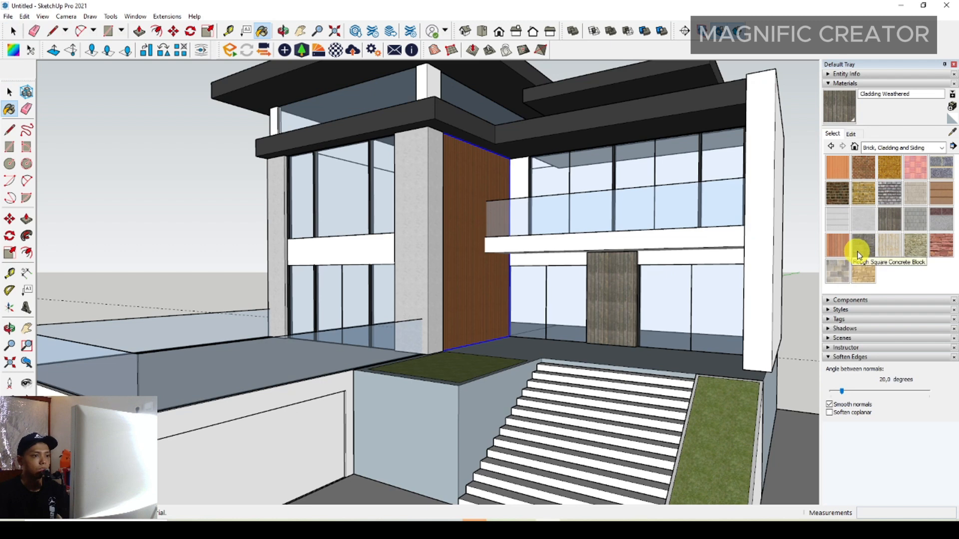
# - Paint the ground-floor entrance panel with Cinder Block
pyautogui.click(916, 193)
pyautogui.click(620, 290)
pyautogui.press('space')
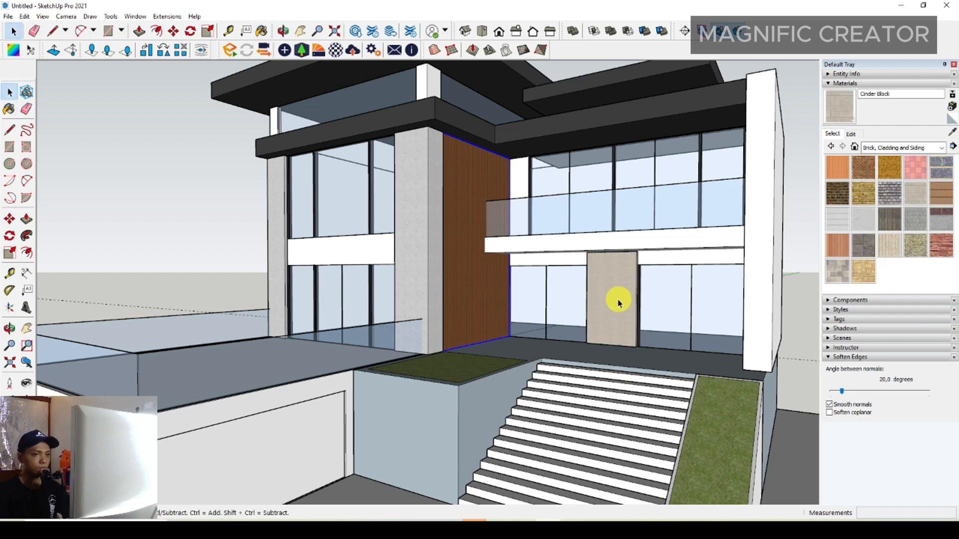
# - Sample Cladding Stucco White from the column beside the brown cladding and apply it to the tall wall at the facade's far end
pyautogui.moveTo(616, 299); pyautogui.dragTo(602, 306, button='middle')
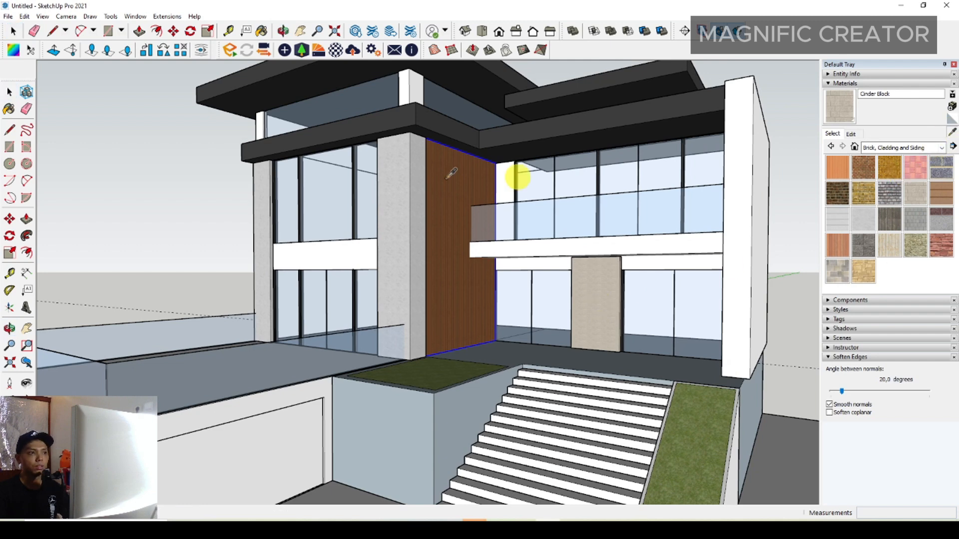
pyautogui.keyDown('alt'); pyautogui.click(411, 199); pyautogui.keyUp('alt')
pyautogui.click(747, 166)
pyautogui.press('space')
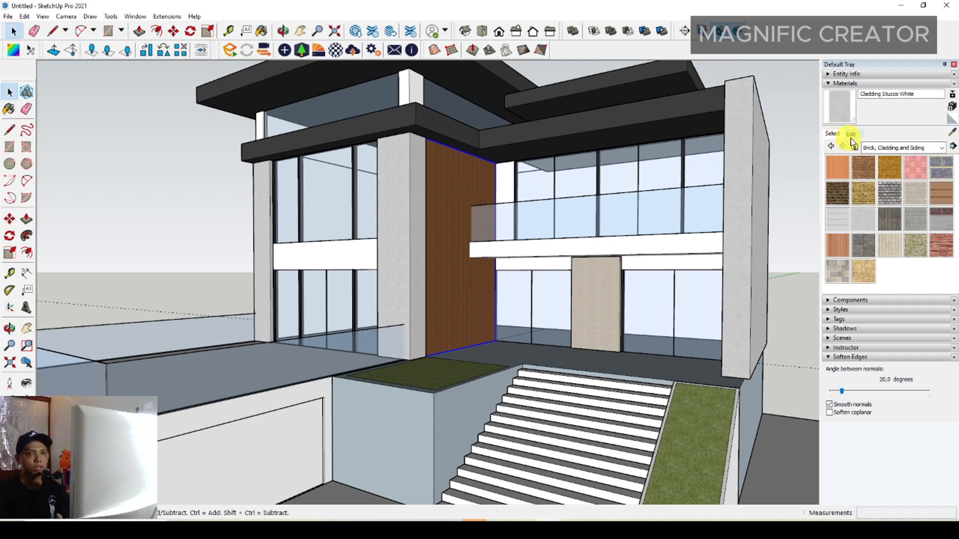
# - Darken the Cladding Stucco White material to a medium grey
pyautogui.click(850, 134)
pyautogui.click(878, 185)
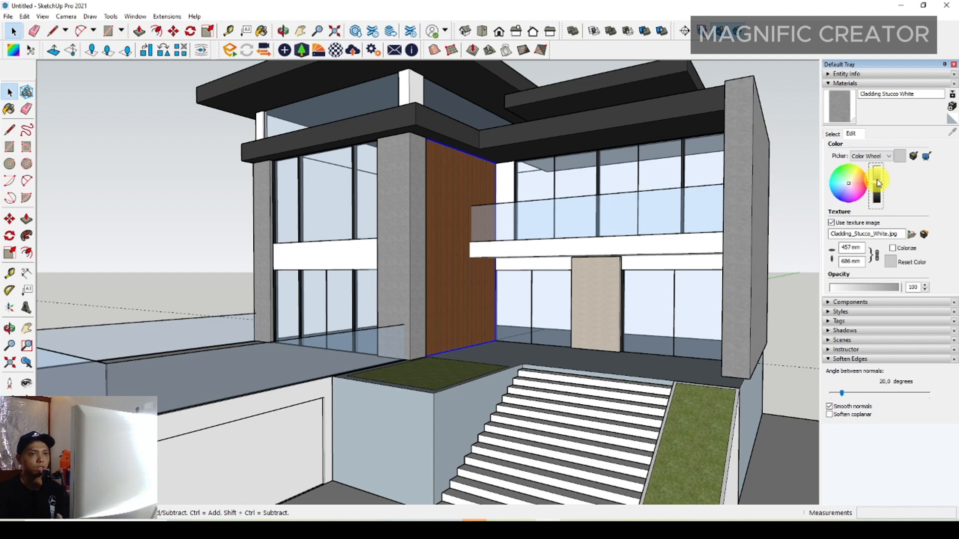
pyautogui.click(877, 179)
# - Paint the planter's retaining wall beside the stairs with Concrete Form 4x8 from the Asphalt and Concrete collection
pyautogui.scroll(-4, 425, 271)
pyautogui.moveTo(424, 271); pyautogui.dragTo(503, 223, button='middle')
pyautogui.scroll(3, 473, 254)
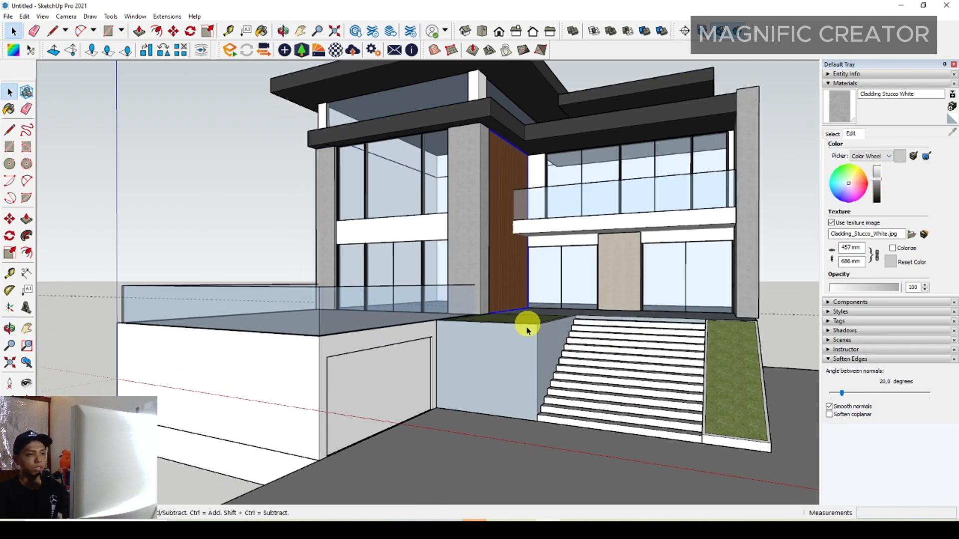
pyautogui.click(833, 134)
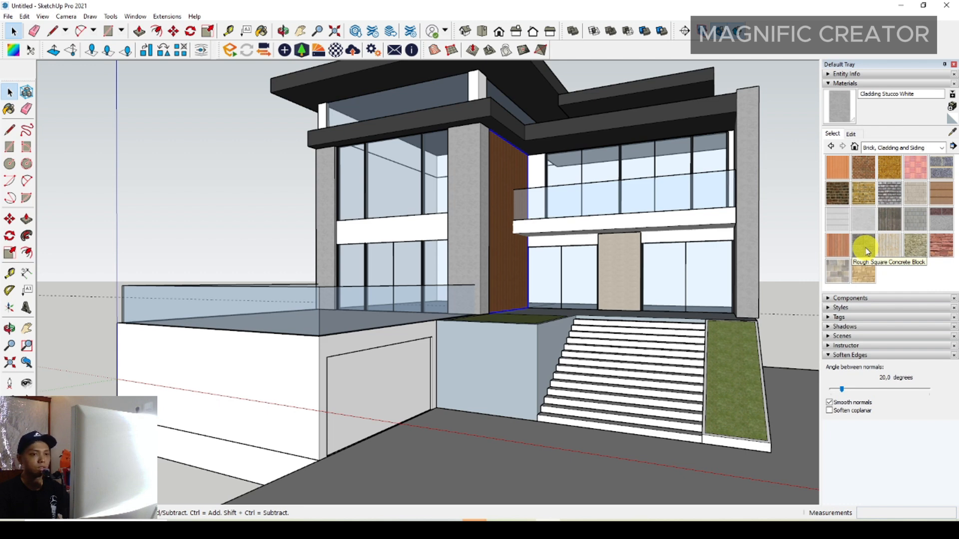
pyautogui.click(941, 148)
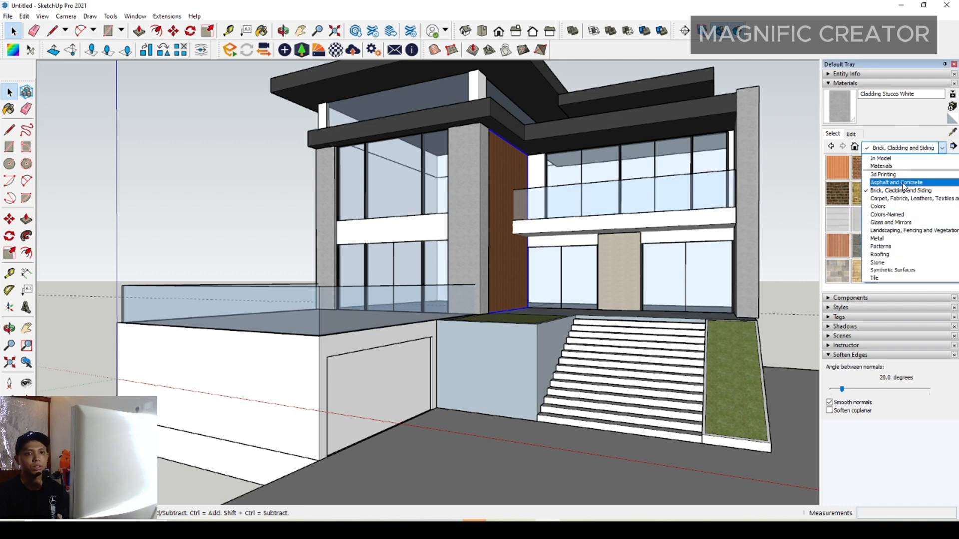
pyautogui.click(897, 188)
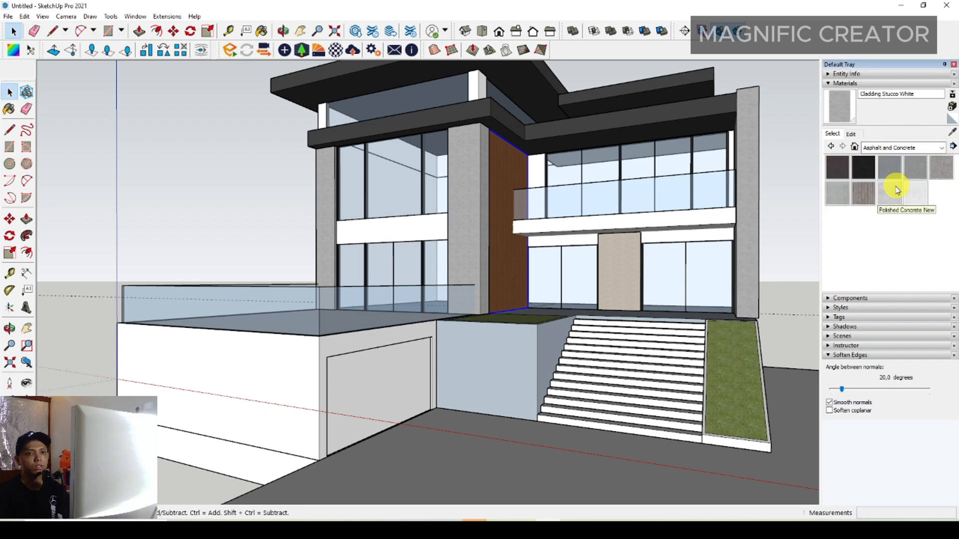
pyautogui.click(845, 194)
pyautogui.doubleClick(507, 353)
pyautogui.tripleClick(501, 349)
pyautogui.moveTo(501, 350); pyautogui.dragTo(501, 443, button='middle')
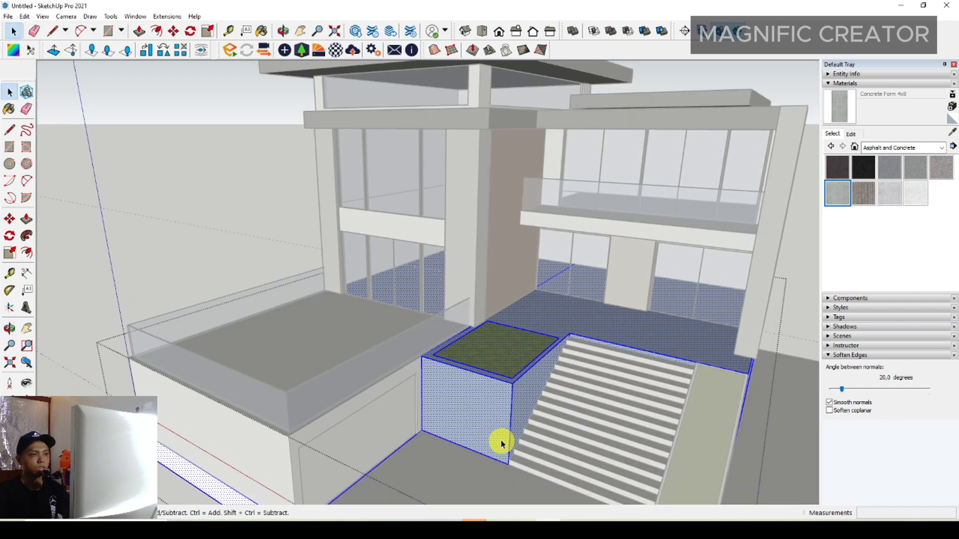
pyautogui.press('b')
pyautogui.click(490, 415)
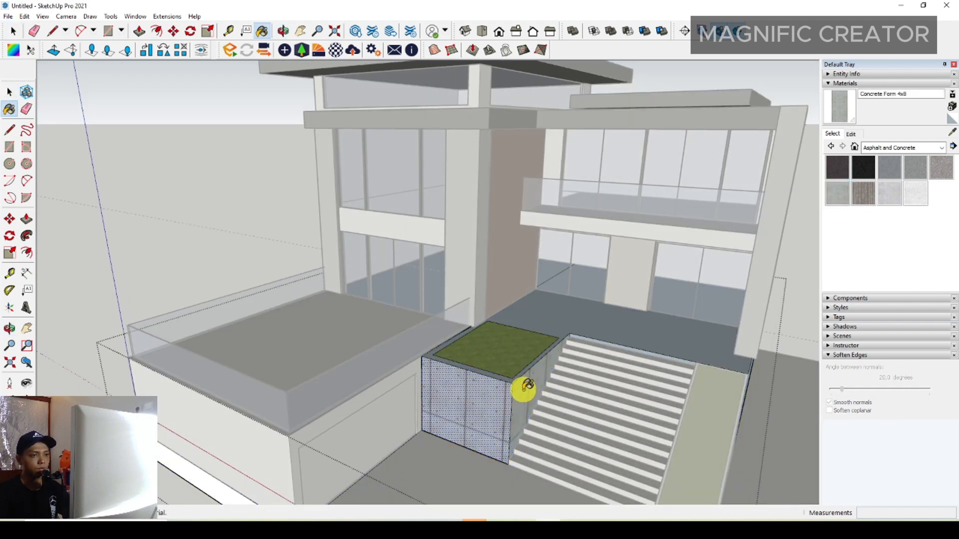
# - Draw a line along the garage's upper front edge, from the concrete planter wall to the outer corner
pyautogui.scroll(-5, 526, 387)
pyautogui.moveTo(557, 267); pyautogui.dragTo(610, 273, button='middle')
pyautogui.scroll(-3, 696, 280)
pyautogui.moveTo(696, 281); pyautogui.dragTo(549, 360, button='middle')
pyautogui.scroll(8, 549, 340)
pyautogui.scroll(-3, 550, 359)
pyautogui.moveTo(455, 364); pyautogui.dragTo(483, 368, button='middle')
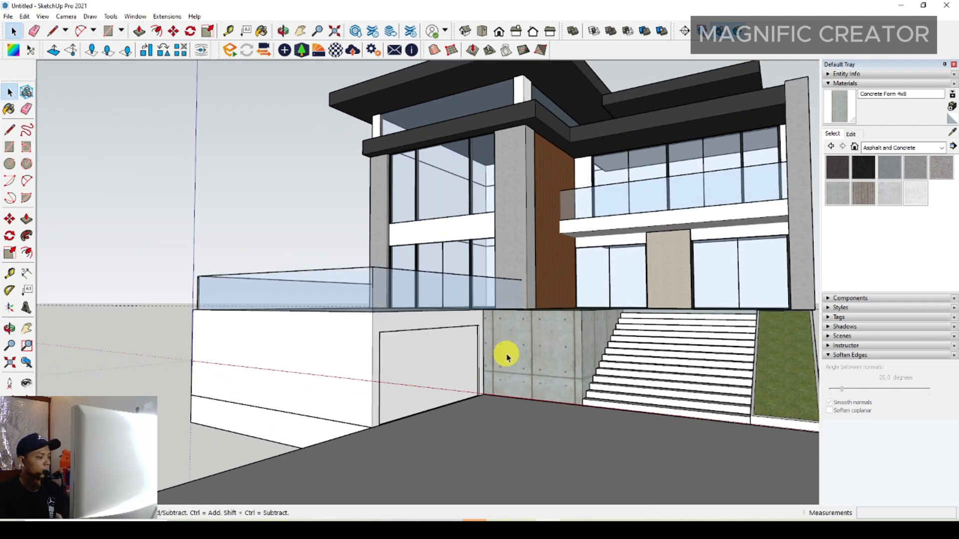
pyautogui.scroll(1, 520, 360)
pyautogui.scroll(4, 468, 325)
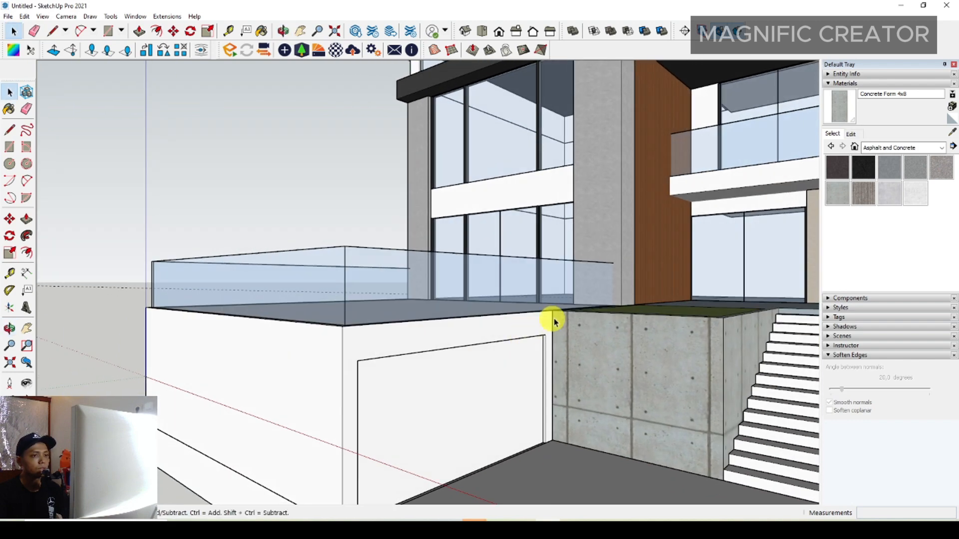
pyautogui.scroll(5, 552, 315)
pyautogui.press('l')
pyautogui.click(539, 356)
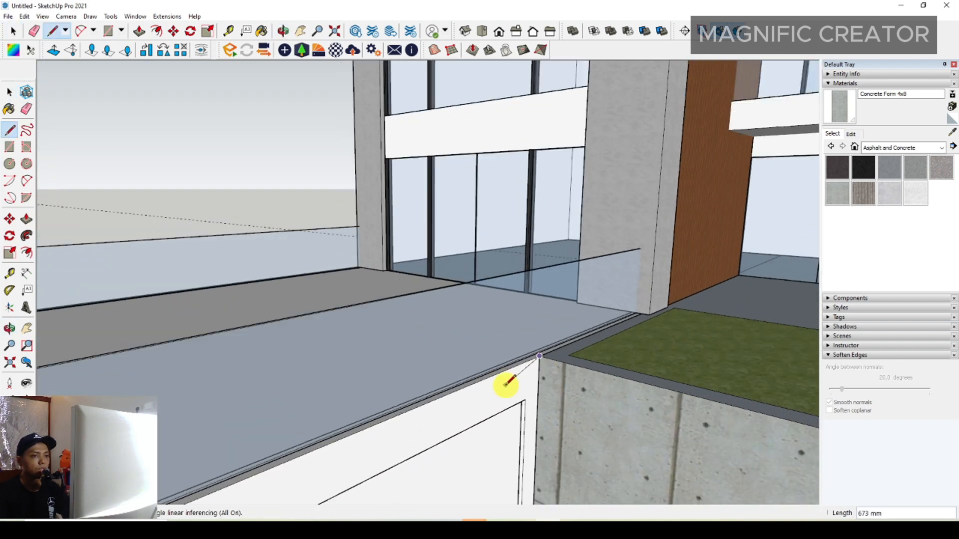
pyautogui.scroll(-3, 506, 384)
pyautogui.moveTo(390, 406); pyautogui.dragTo(406, 392, button='middle')
pyautogui.click(402, 392)
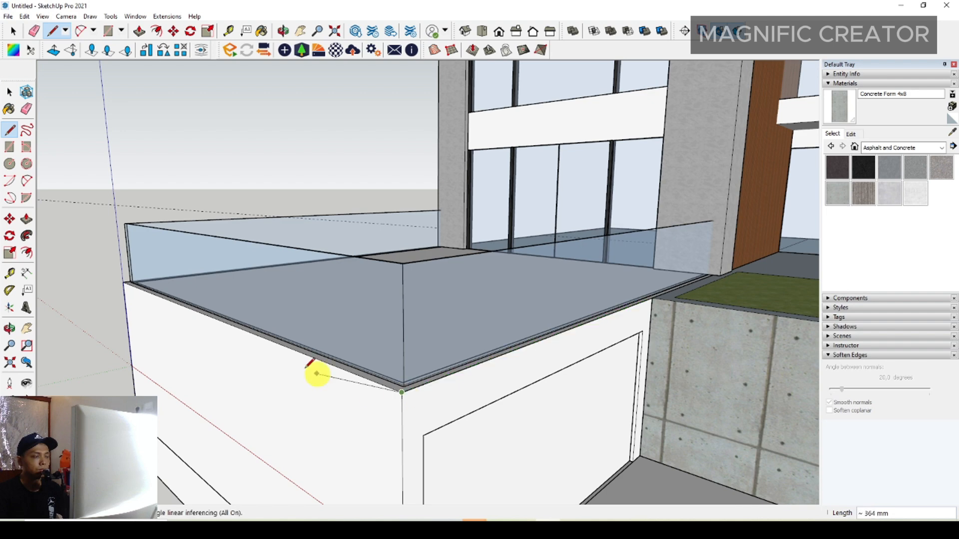
# - Draw a narrow upright rectangle at the garage's top corner by the planter wall, with a notch rectangle about 45 x 28 mm on its outer edge
pyautogui.press('r')
pyautogui.scroll(5, 649, 304)
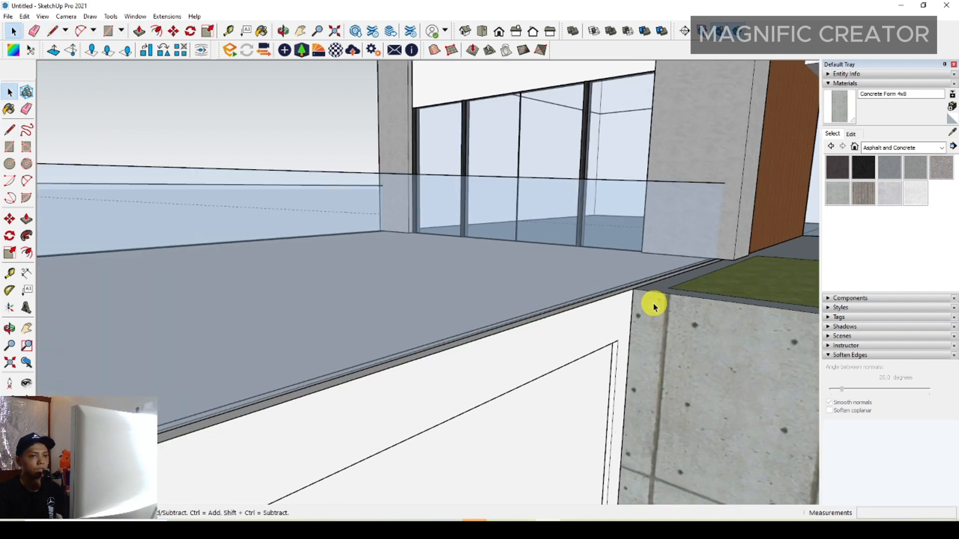
pyautogui.click(627, 283)
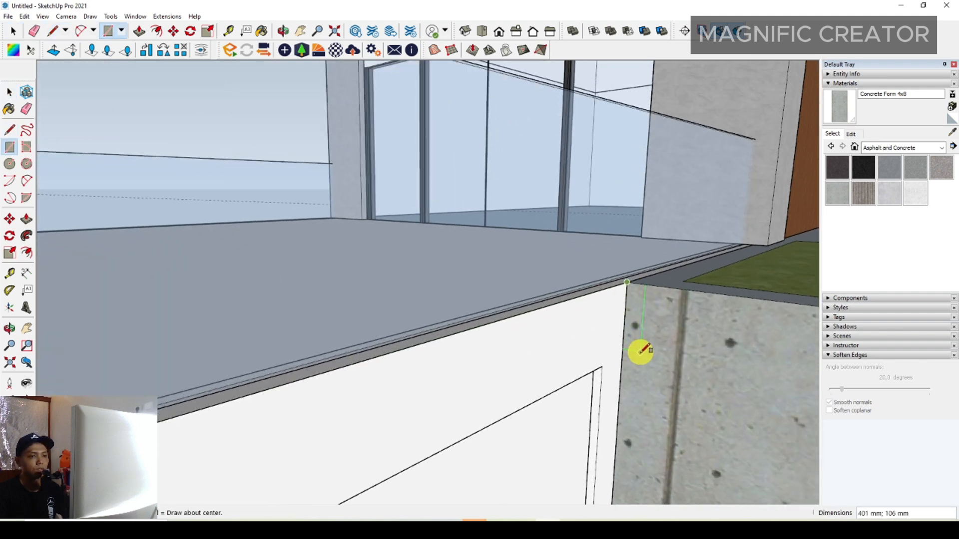
pyautogui.moveTo(642, 360)
pyautogui.mouseDown(button='middle')
pyautogui.moveTo(644, 310)
pyautogui.moveTo(635, 339)
pyautogui.mouseUp(button='middle')
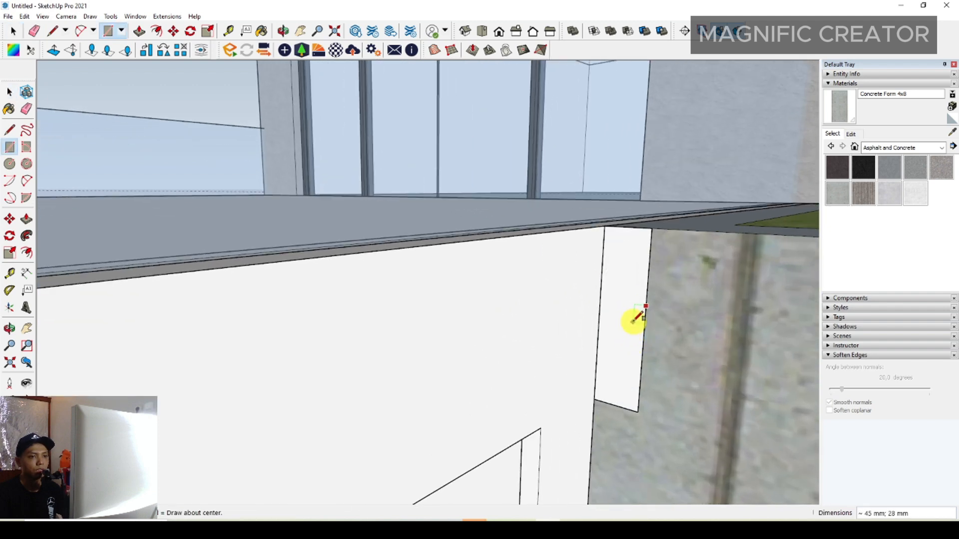
pyautogui.click(637, 316)
# - Erase the small notch rectangle's face and outer edge to leave a grooved trim profile
pyautogui.press('space')
pyautogui.rightClick(639, 317)
pyautogui.click(653, 325)
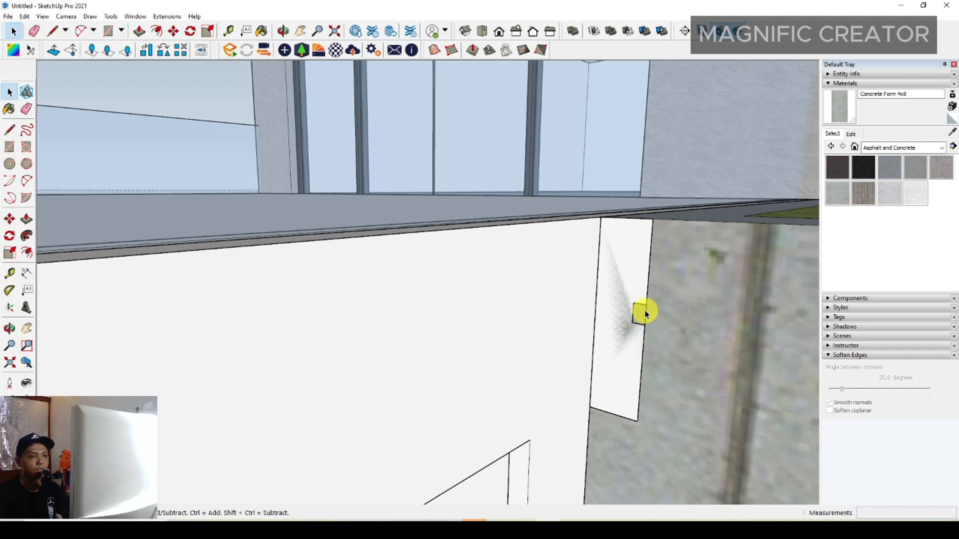
pyautogui.rightClick(645, 313)
pyautogui.click(659, 325)
# - Sweep the grooved profile along the garage roof's front and side edges with Follow Me
pyautogui.moveTo(662, 255); pyautogui.dragTo(540, 325, button='middle')
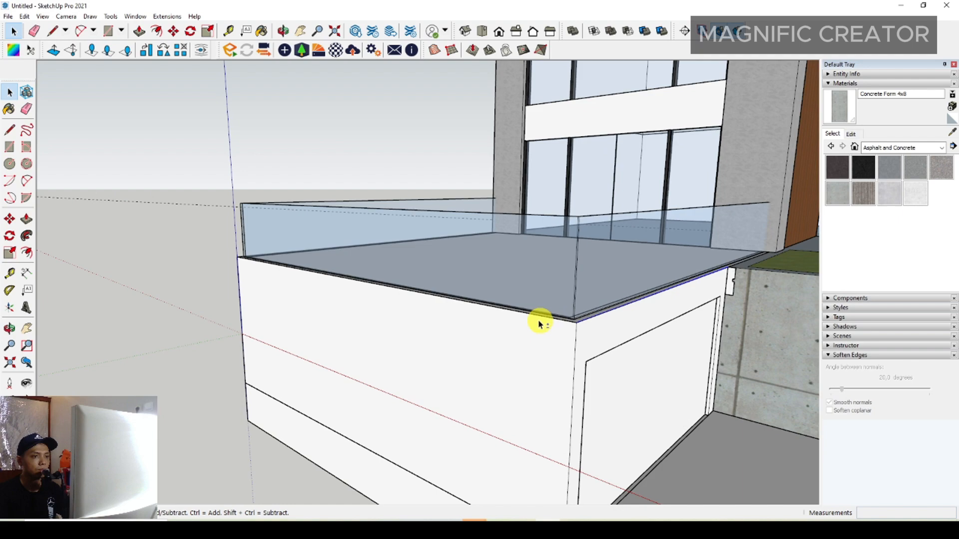
pyautogui.click(26, 235)
pyautogui.scroll(3, 739, 278)
pyautogui.click(738, 278)
pyautogui.scroll(-2, 519, 320)
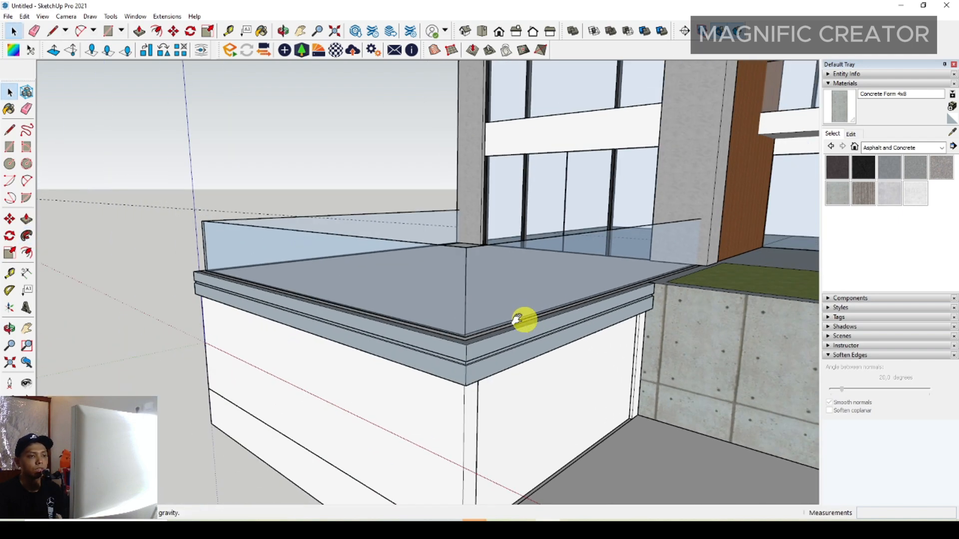
# - Make the whole garage roof trim a group
pyautogui.scroll(-2, 517, 320)
pyautogui.press('space')
pyautogui.tripleClick(466, 253)
pyautogui.rightClick(466, 253)
pyautogui.click(506, 345)
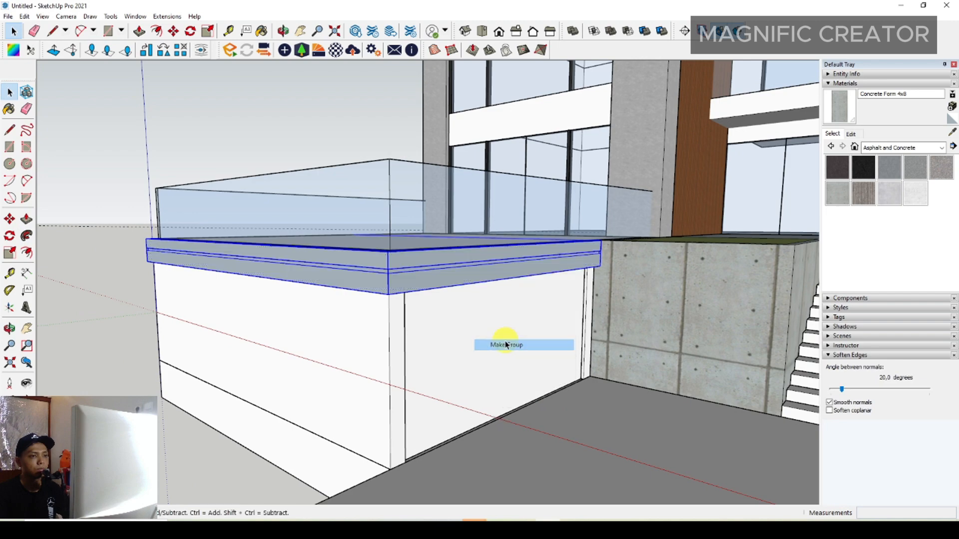
# - Sample the house roof's dark Color M07 and paint the garage roof trim with it
pyautogui.scroll(-2, 481, 300)
pyautogui.moveTo(624, 235)
pyautogui.mouseDown(button='middle')
pyautogui.moveTo(564, 246)
pyautogui.moveTo(556, 330)
pyautogui.mouseUp(button='middle')
pyautogui.scroll(2, 552, 136)
pyautogui.press('b')
pyautogui.keyDown('alt'); pyautogui.click(563, 88); pyautogui.keyUp('alt')
pyautogui.scroll(-2, 539, 117)
pyautogui.moveTo(479, 385)
pyautogui.mouseDown(button='middle')
pyautogui.moveTo(497, 301)
pyautogui.moveTo(437, 266)
pyautogui.mouseUp(button='middle')
pyautogui.scroll(2, 492, 302)
pyautogui.click(467, 298)
pyautogui.scroll(-1, 417, 312)
pyautogui.press('space')
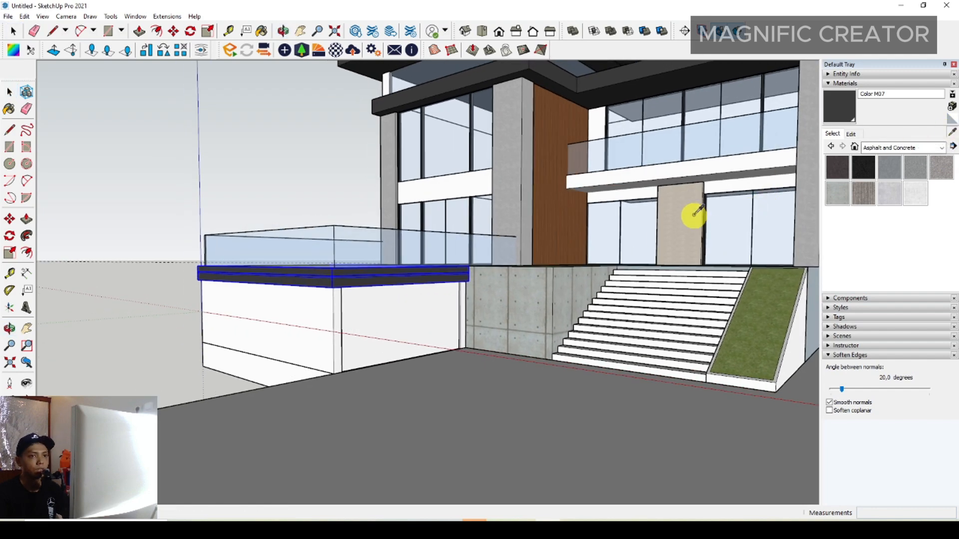
# - Sample Cinder Block from the entrance panel and paint the garage's long side wall with it
pyautogui.click(694, 215)
pyautogui.scroll(2, 340, 331)
pyautogui.press('space')
pyautogui.tripleClick(305, 307)
pyautogui.click(312, 333)
pyautogui.press('b')
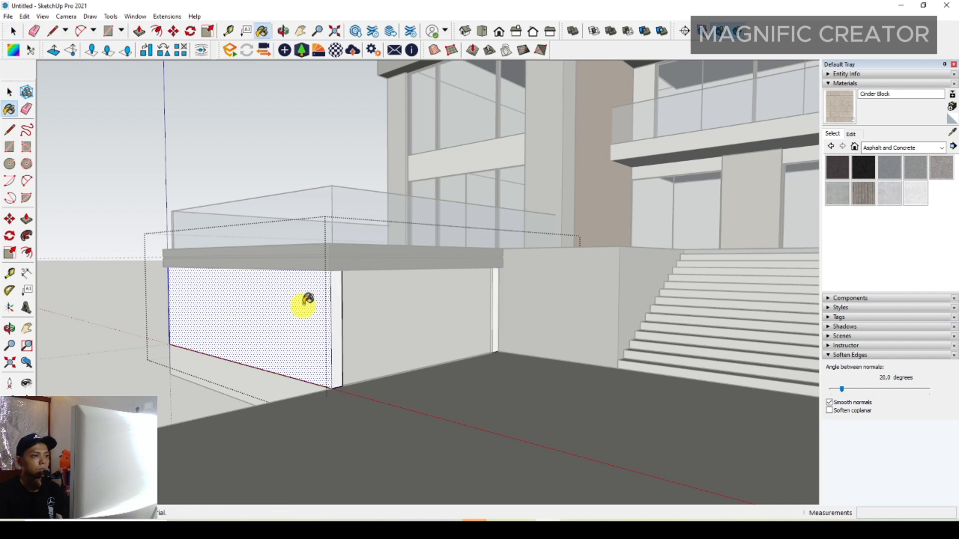
pyautogui.click(307, 300)
# - Apply Cinder Block to the narrow wall strips on both sides of the garage door
pyautogui.scroll(1, 330, 300)
pyautogui.click(520, 289)
pyautogui.scroll(3, 519, 289)
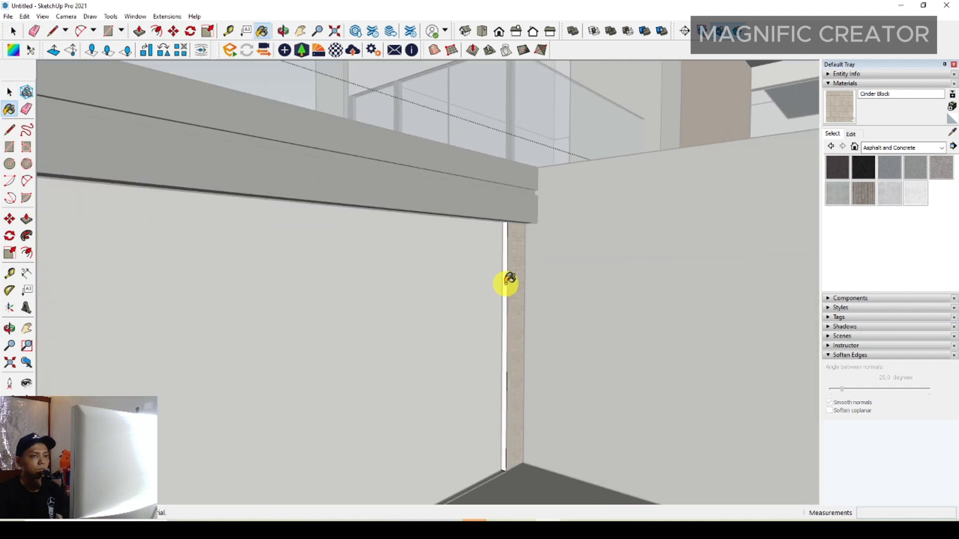
pyautogui.scroll(-4, 505, 280)
pyautogui.moveTo(328, 325); pyautogui.dragTo(271, 364, button='middle')
pyautogui.scroll(4, 193, 325)
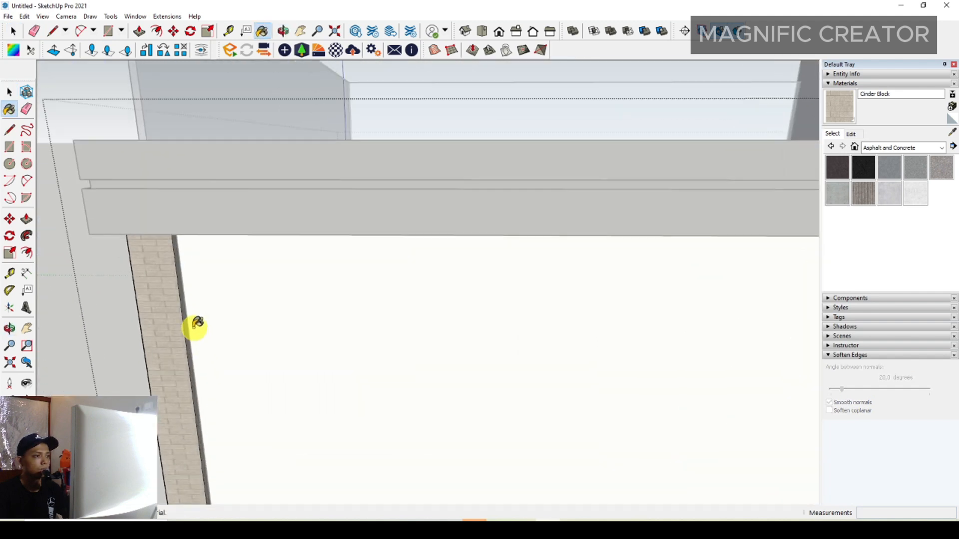
pyautogui.scroll(-5, 189, 318)
pyautogui.moveTo(368, 338); pyautogui.dragTo(534, 327, button='middle')
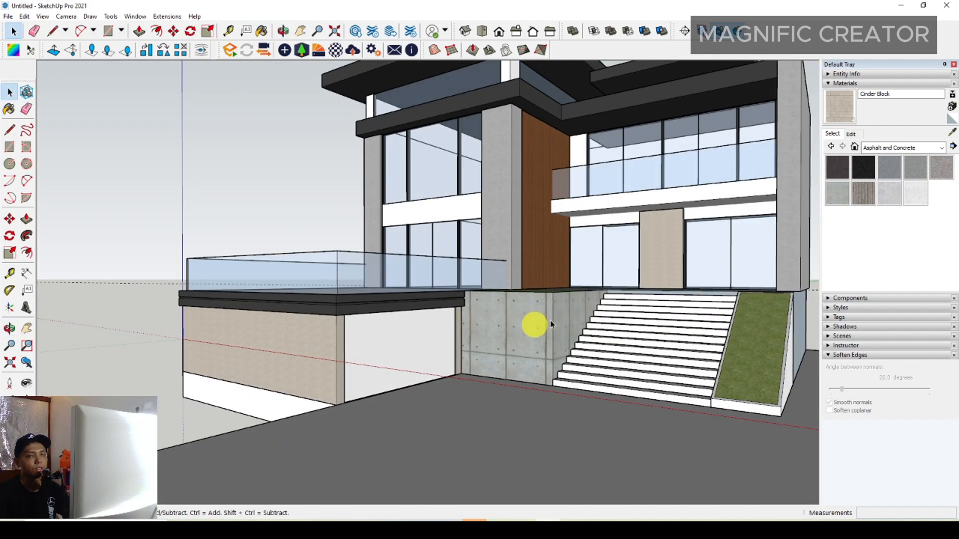
# - Paint the garage door with Cladding Siding White from the Brick, Cladding and Siding collection
pyautogui.click(942, 148)
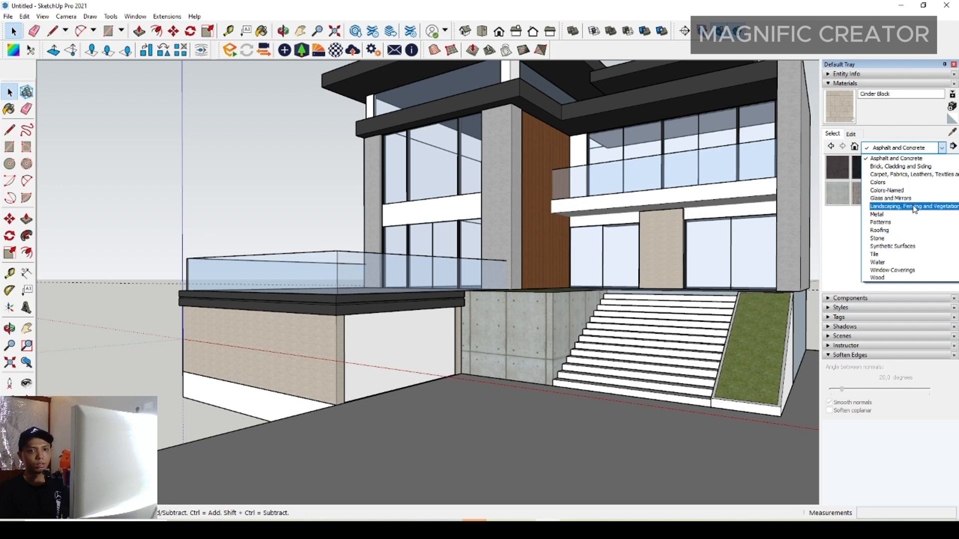
pyautogui.click(901, 166)
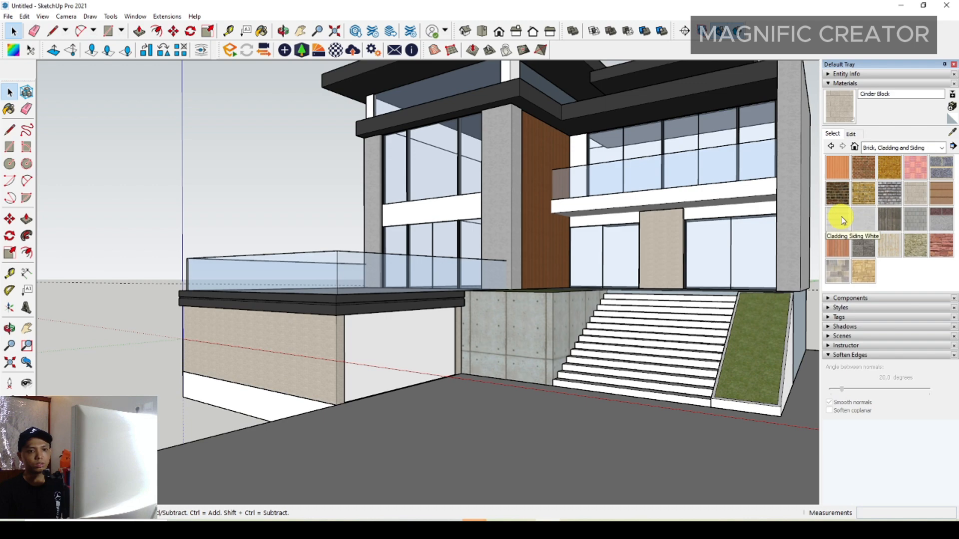
pyautogui.click(839, 218)
pyautogui.click(416, 328)
pyautogui.press('space')
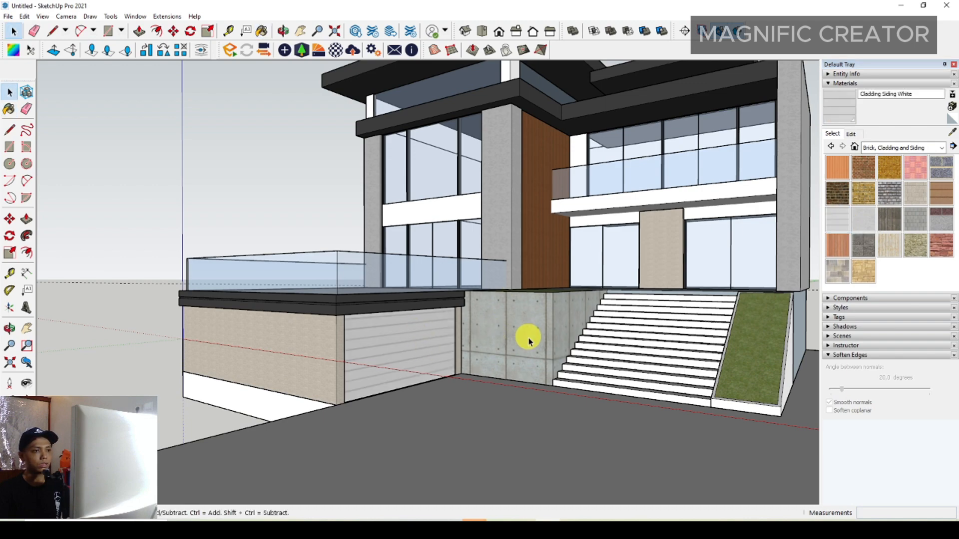
# - Darken the Cladding Siding White material on the garage door to a deep grey
pyautogui.moveTo(528, 337); pyautogui.dragTo(488, 358, button='middle')
pyautogui.click(851, 135)
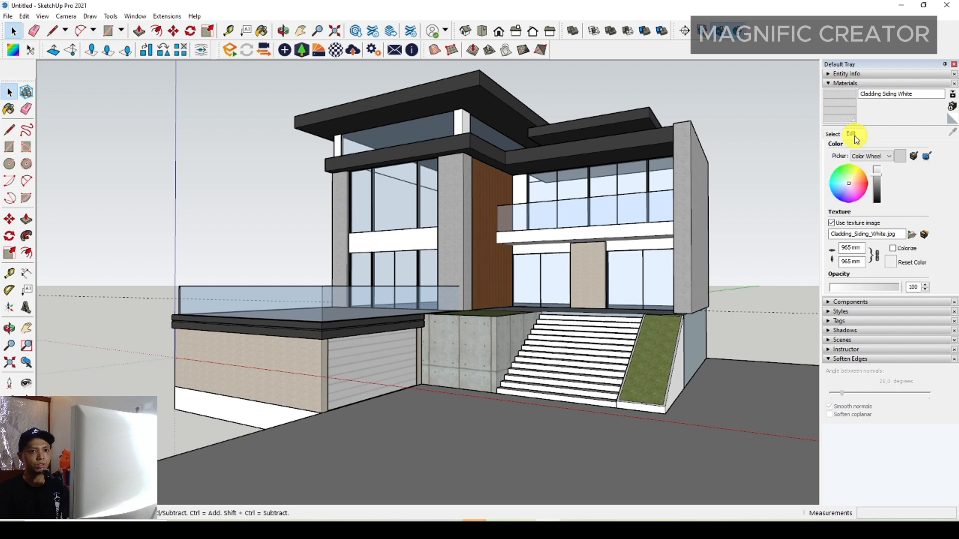
pyautogui.click(877, 187)
pyautogui.moveTo(879, 188); pyautogui.dragTo(880, 195)
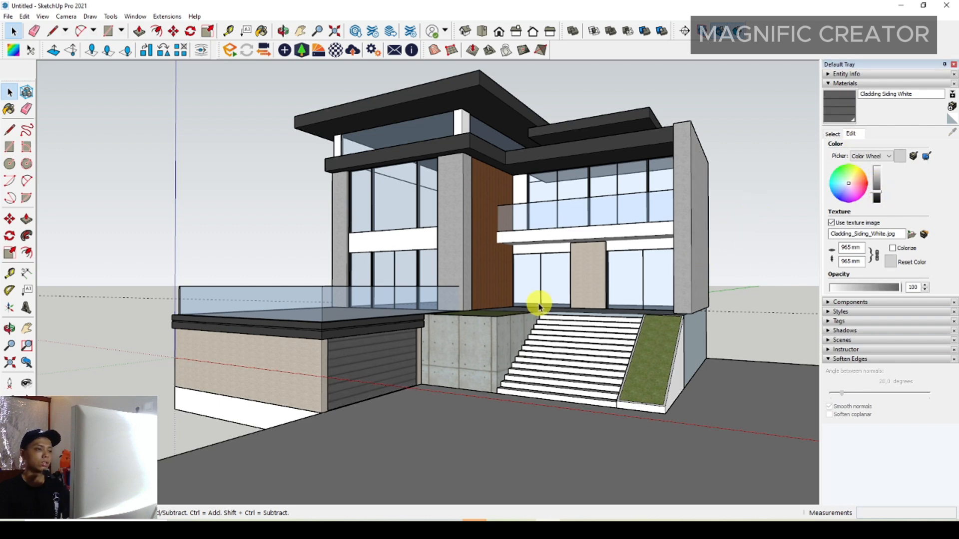
# - Open the driveway slab group, draw a rectangle on its side face near the garage and pull it out to extend the slab
pyautogui.moveTo(540, 306); pyautogui.dragTo(541, 413, button='middle')
pyautogui.click(541, 413)
pyautogui.press('r')
pyautogui.click(597, 433)
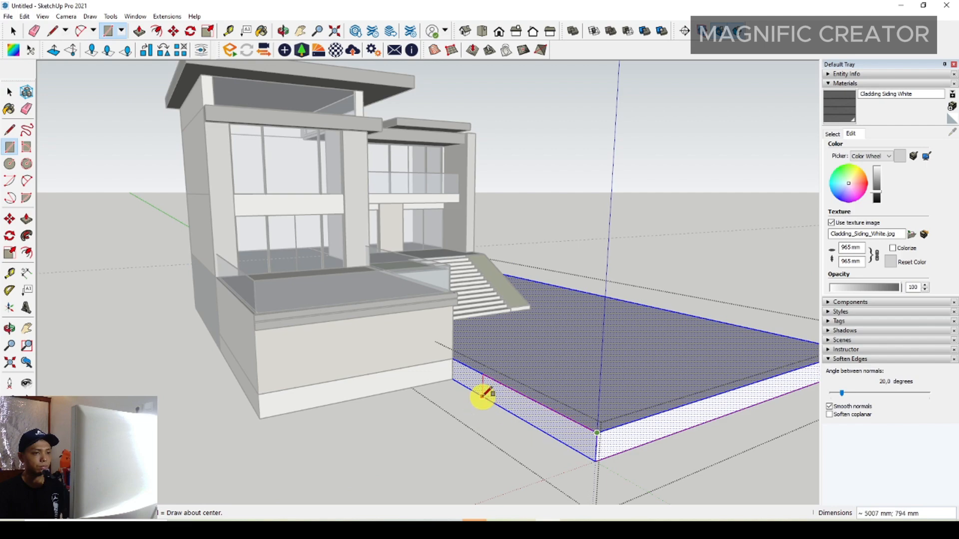
pyautogui.click(452, 372)
pyautogui.press('p')
pyautogui.moveTo(460, 370); pyautogui.dragTo(439, 360, button='middle')
pyautogui.press('space')
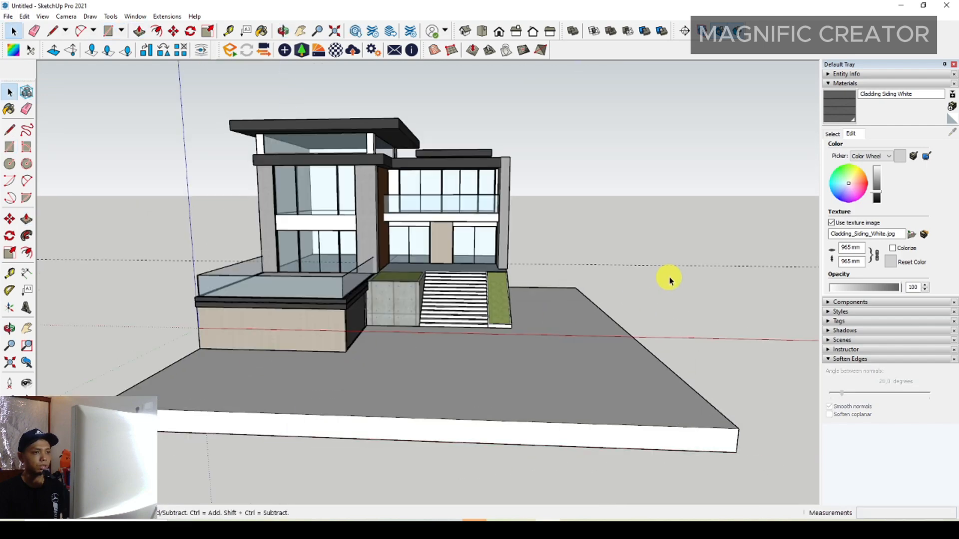
# - Draw a rectangle about 6.6 by 6.7 m on the ground beside the garage's long wall and pull it up about 1.4 m
pyautogui.scroll(5, 402, 321)
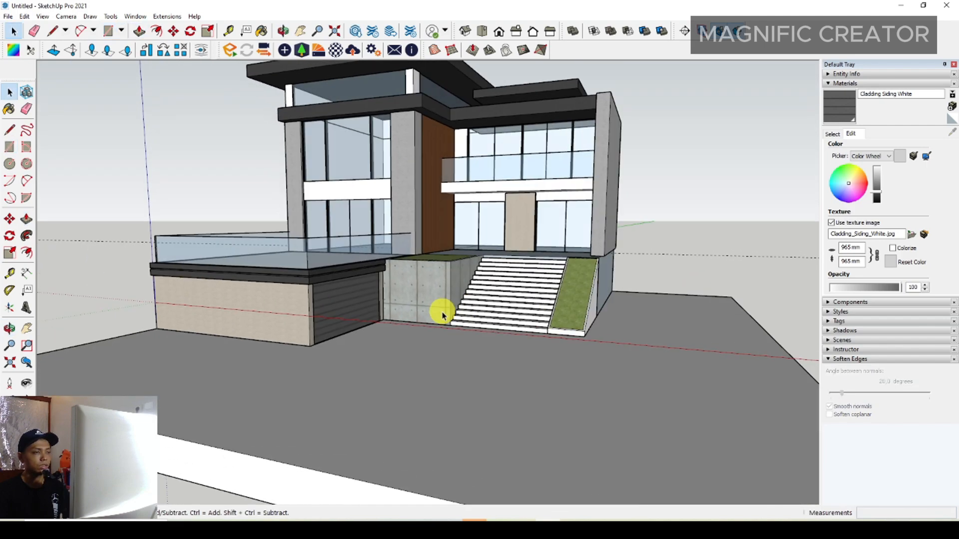
pyautogui.moveTo(436, 312); pyautogui.dragTo(462, 312, button='middle')
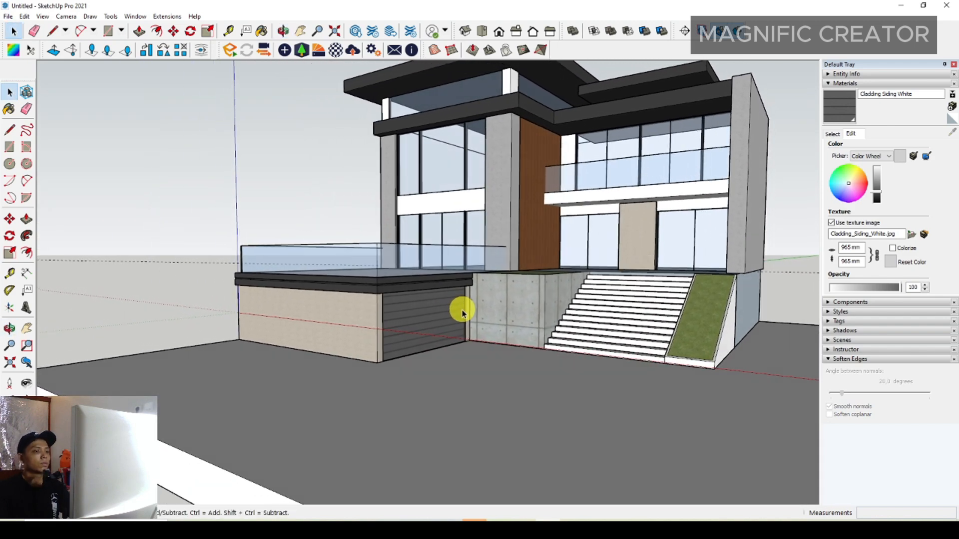
pyautogui.moveTo(404, 344); pyautogui.dragTo(400, 368, button='middle')
pyautogui.press('r')
pyautogui.click(432, 372)
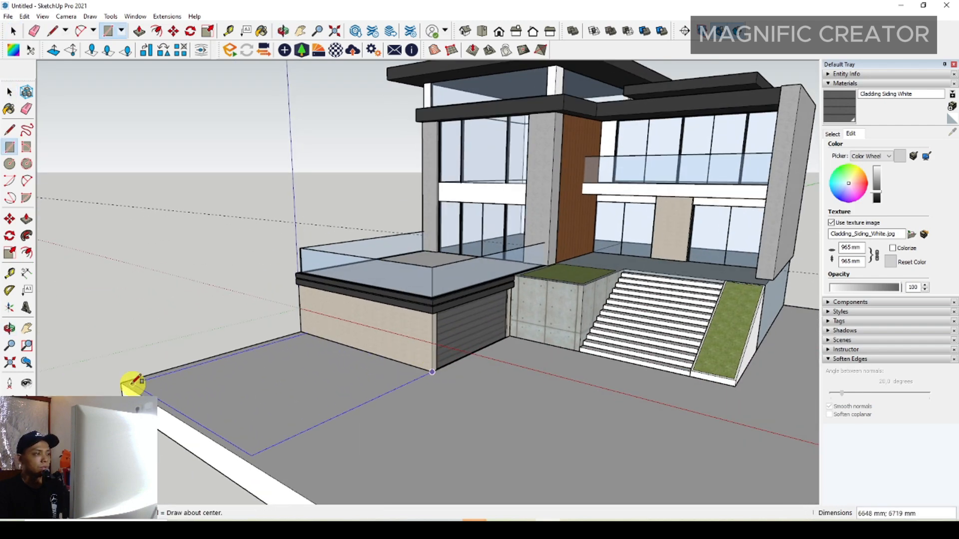
pyautogui.click(122, 382)
pyautogui.press('p')
pyautogui.click(313, 349)
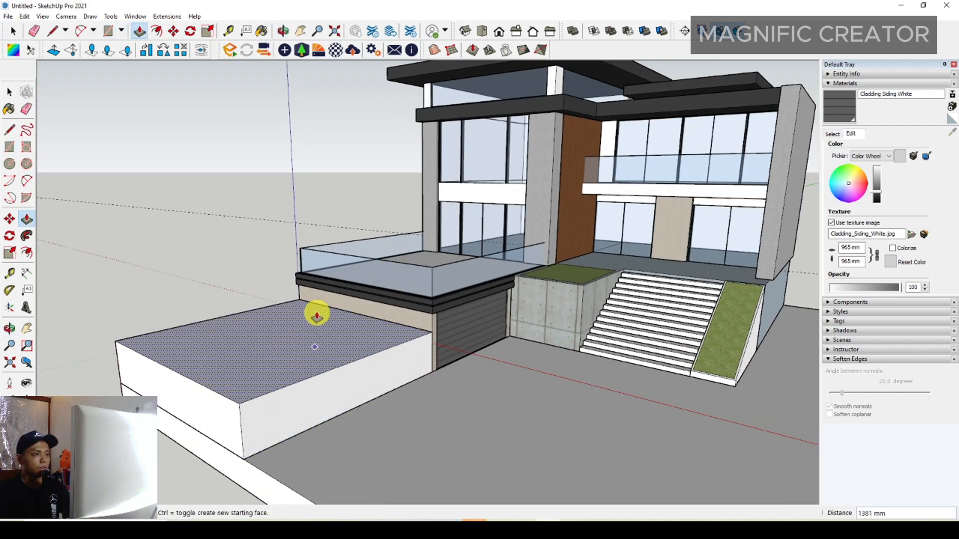
pyautogui.click(395, 333)
# - Lower the new block's front top edge almost to the driveway so its top slopes down along the garage wall
pyautogui.press('m')
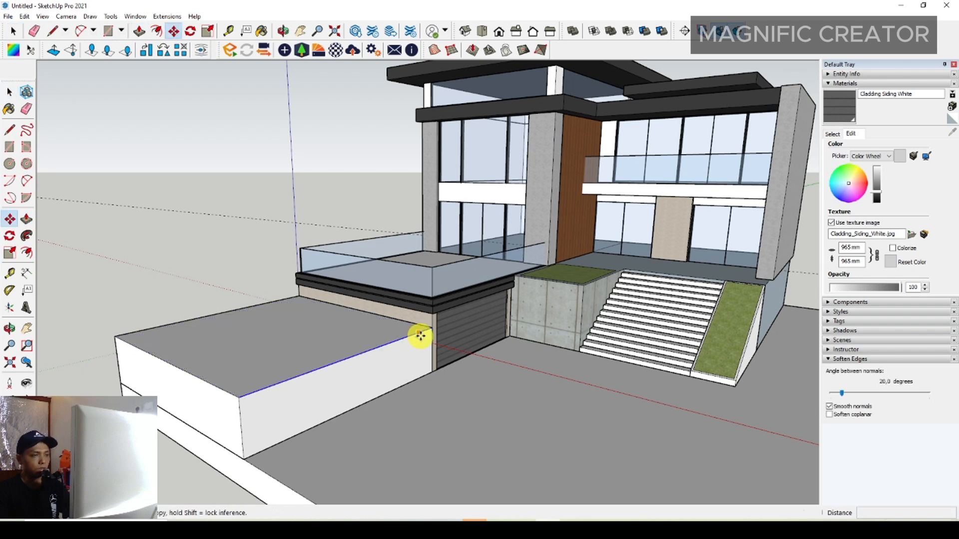
pyautogui.click(422, 368)
pyautogui.press('space')
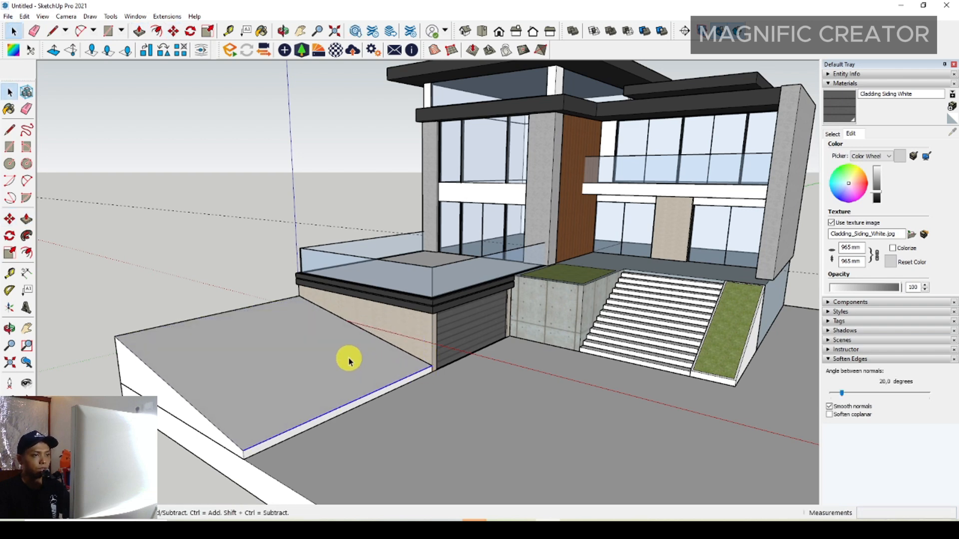
# - Offset the sloped top face inward about 0.3 m to form a border
pyautogui.scroll(2, 349, 352)
pyautogui.click(359, 345)
pyautogui.press('f')
pyautogui.click(360, 343)
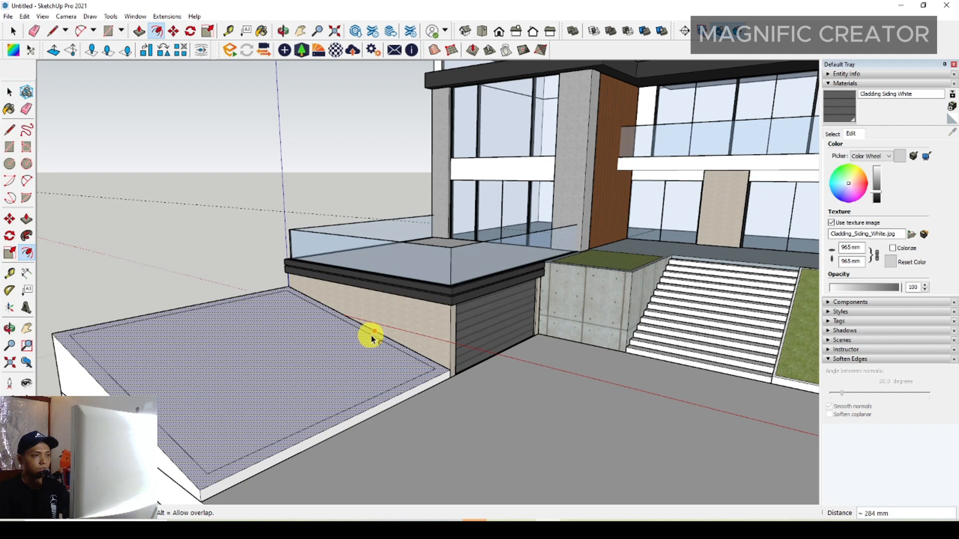
pyautogui.click(374, 339)
pyautogui.press('space')
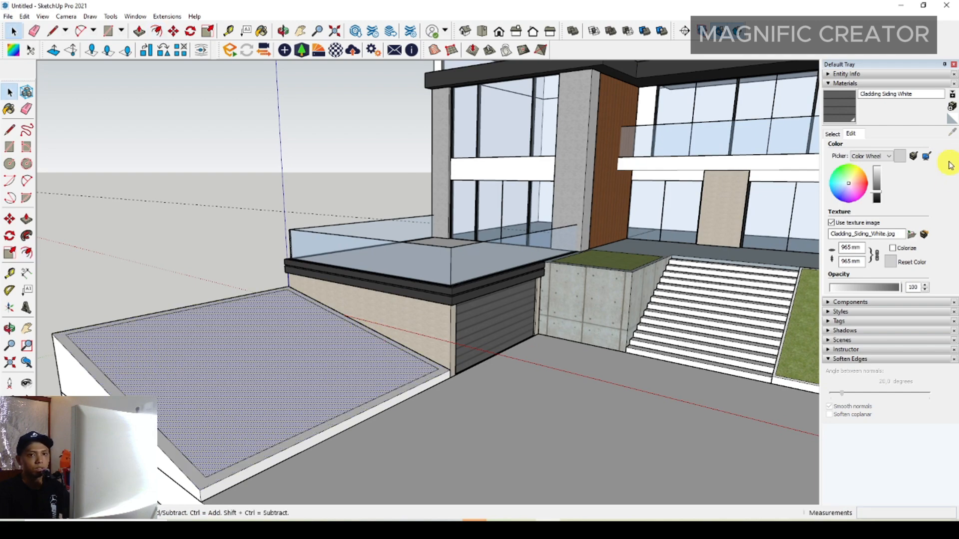
# - Sample Vegetation Grass from the slope beside the stairs and paint the inner face of the new sloped block with it
pyautogui.click(833, 133)
pyautogui.click(952, 132)
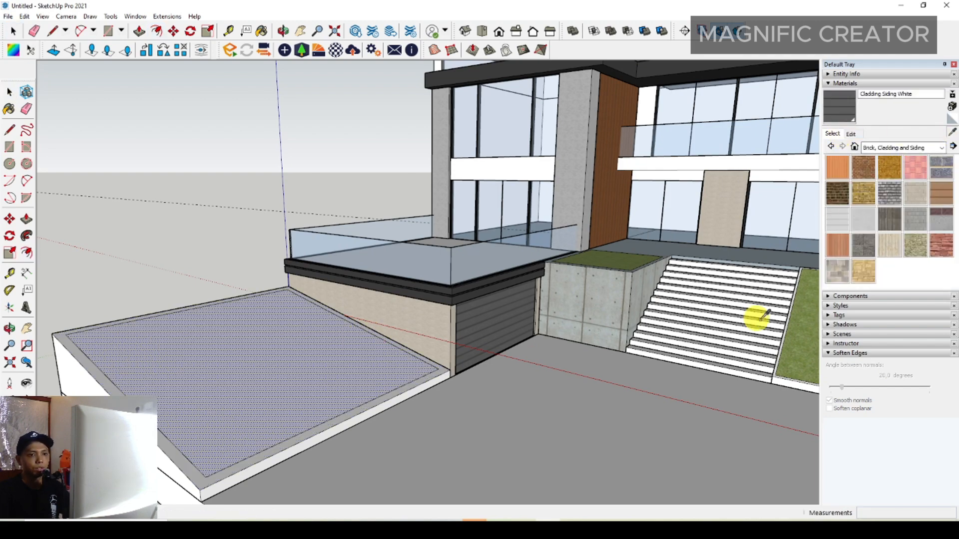
pyautogui.click(805, 334)
pyautogui.click(333, 358)
pyautogui.press('space')
# - Make the whole sloped grass block beside the garage a group
pyautogui.scroll(-2, 332, 355)
pyautogui.tripleClick(332, 355)
pyautogui.rightClick(332, 354)
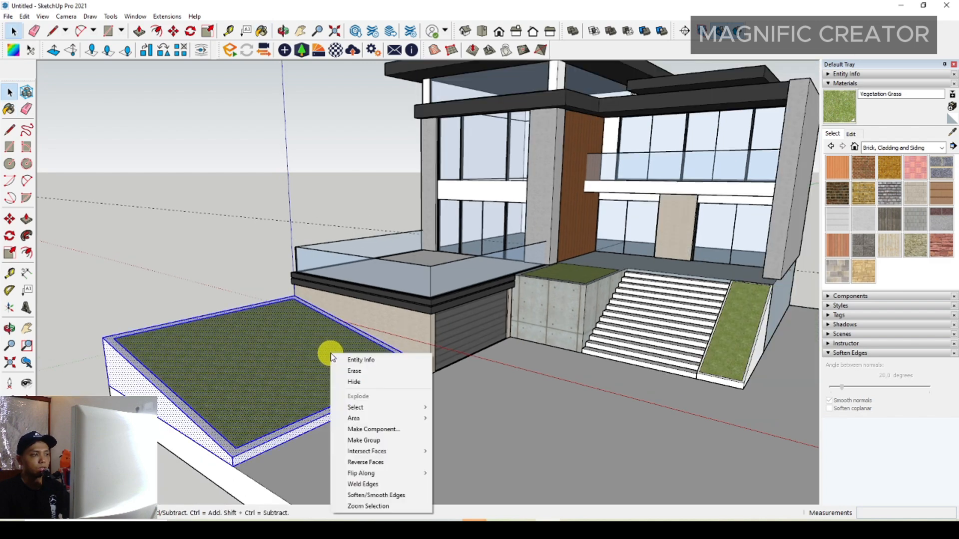
pyautogui.click(366, 440)
# - Open the house's base group and draw lines along the entrance glazing and the wood-clad wall to the grass planter
pyautogui.moveTo(366, 440); pyautogui.dragTo(608, 387, button='middle')
pyautogui.moveTo(621, 341); pyautogui.dragTo(566, 344, button='middle')
pyautogui.click(942, 146)
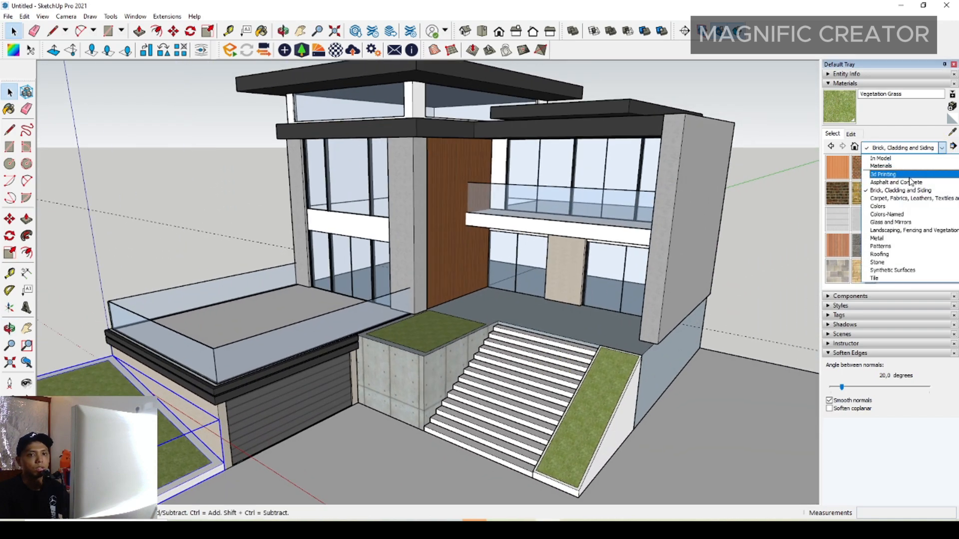
pyautogui.scroll(-1, 903, 212)
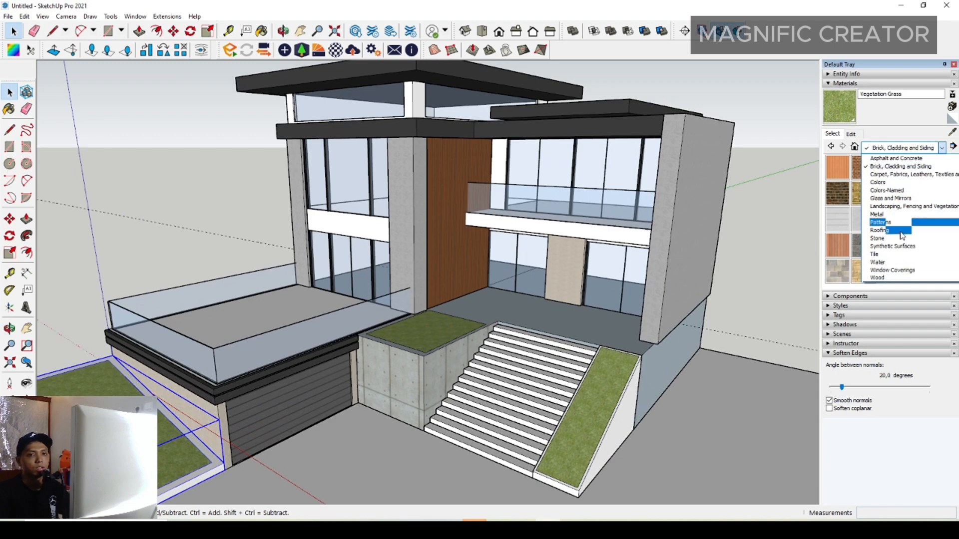
pyautogui.click(531, 315)
pyautogui.tripleClick(531, 315)
pyautogui.moveTo(530, 315); pyautogui.dragTo(597, 384, button='middle')
pyautogui.scroll(4, 411, 319)
pyautogui.press('l')
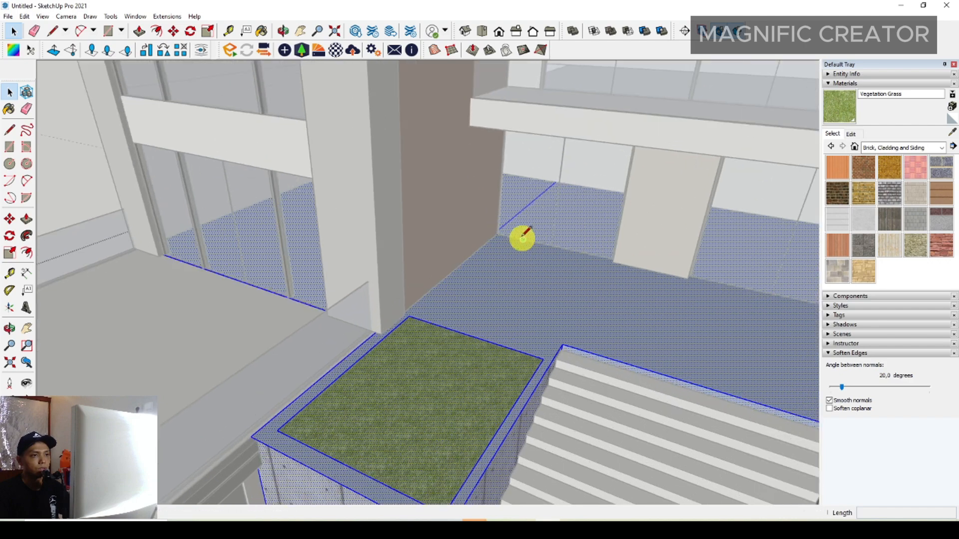
pyautogui.scroll(4, 644, 272)
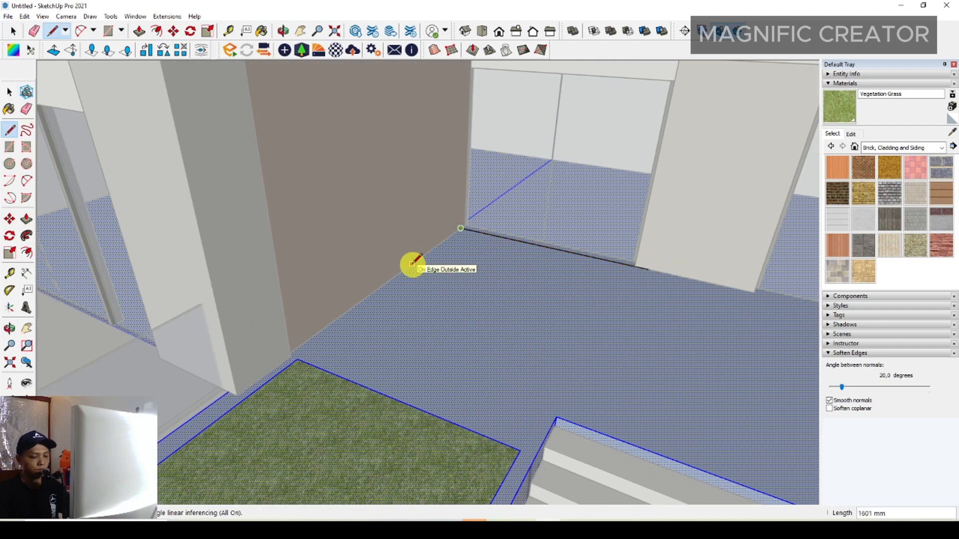
pyautogui.scroll(1, 413, 264)
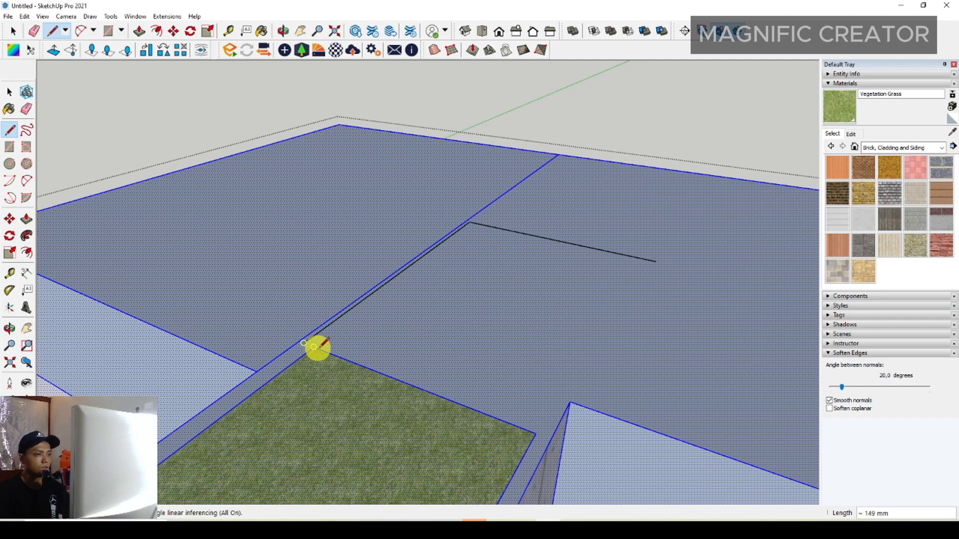
pyautogui.click(314, 346)
pyautogui.press('space')
# - Extend the line under the entrance glazing to the base's outer side edge and erase the excess line there
pyautogui.scroll(-3, 440, 294)
pyautogui.press('l')
pyautogui.click(591, 266)
pyautogui.scroll(-1, 668, 285)
pyautogui.moveTo(668, 284); pyautogui.dragTo(425, 240, button='middle')
pyautogui.click(676, 300)
pyautogui.press('e')
pyautogui.moveTo(649, 284); pyautogui.dragTo(627, 310)
pyautogui.press('space')
# - Draw a short line of about 139 mm from the grass planter's corner to the stair-side edge to close off the entrance terrace
pyautogui.scroll(-1, 394, 280)
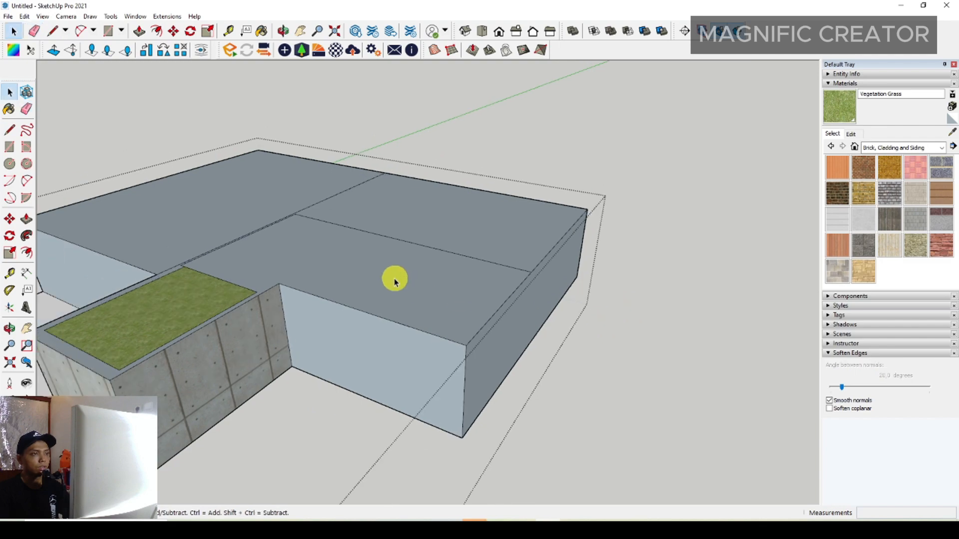
pyautogui.click(377, 277)
pyautogui.moveTo(377, 277)
pyautogui.mouseDown(button='middle')
pyautogui.moveTo(447, 278)
pyautogui.moveTo(482, 320)
pyautogui.mouseUp(button='middle')
pyautogui.scroll(2, 352, 216)
pyautogui.moveTo(352, 216); pyautogui.dragTo(519, 250, button='middle')
pyautogui.scroll(2, 369, 339)
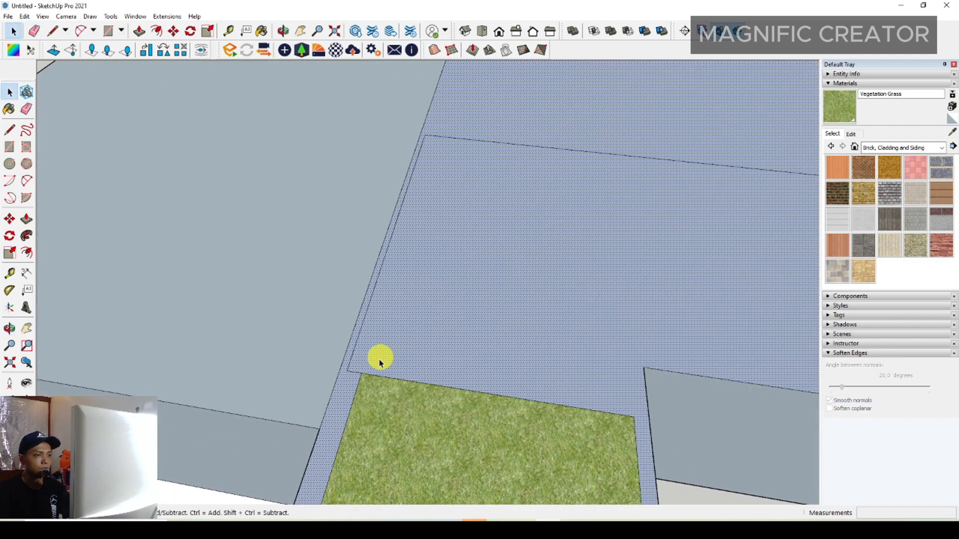
pyautogui.press('l')
pyautogui.press('space')
pyautogui.press('l')
pyautogui.click(633, 417)
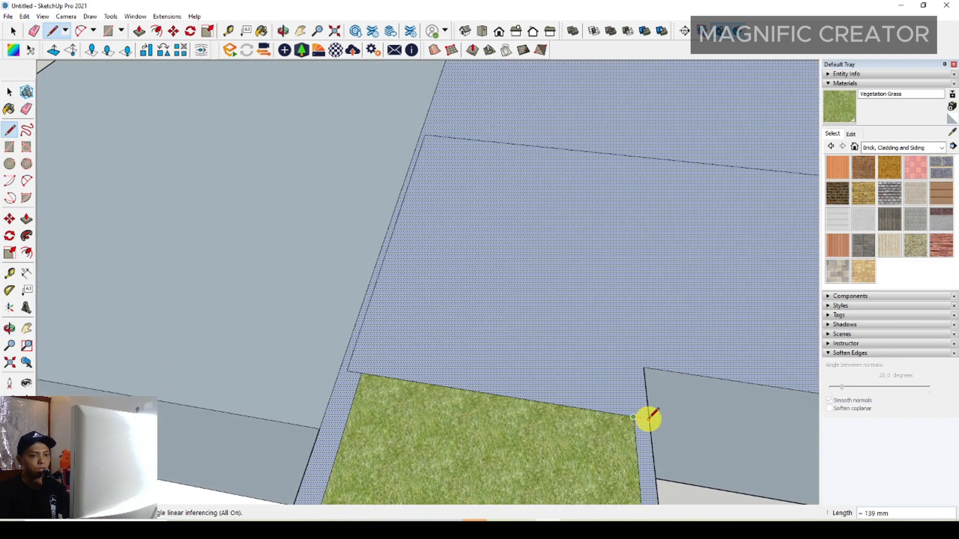
pyautogui.click(649, 419)
pyautogui.press('space')
# - Paint the entrance terrace floor with Granite Tile from the Tile collection
pyautogui.scroll(-1, 507, 342)
pyautogui.click(517, 327)
pyautogui.moveTo(669, 310); pyautogui.dragTo(754, 206, button='middle')
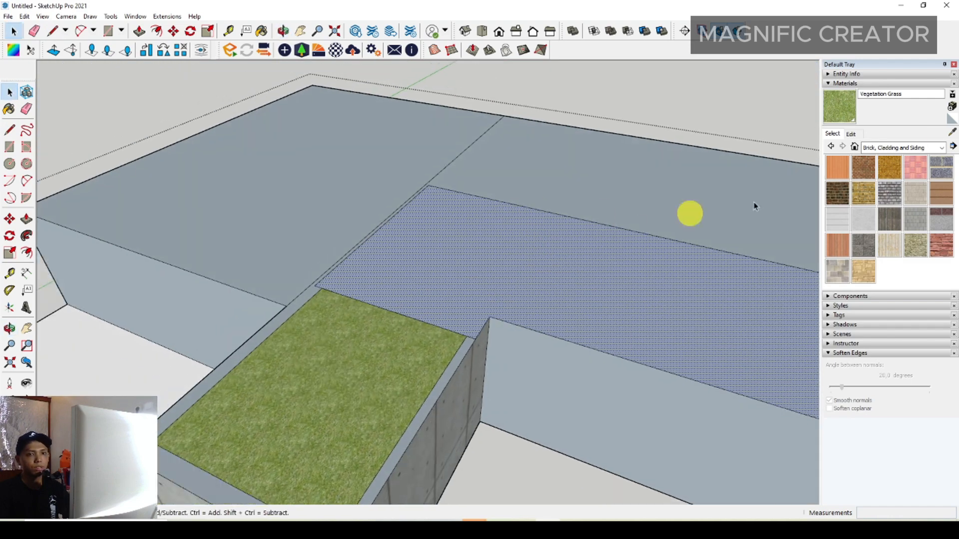
pyautogui.click(941, 148)
pyautogui.click(885, 256)
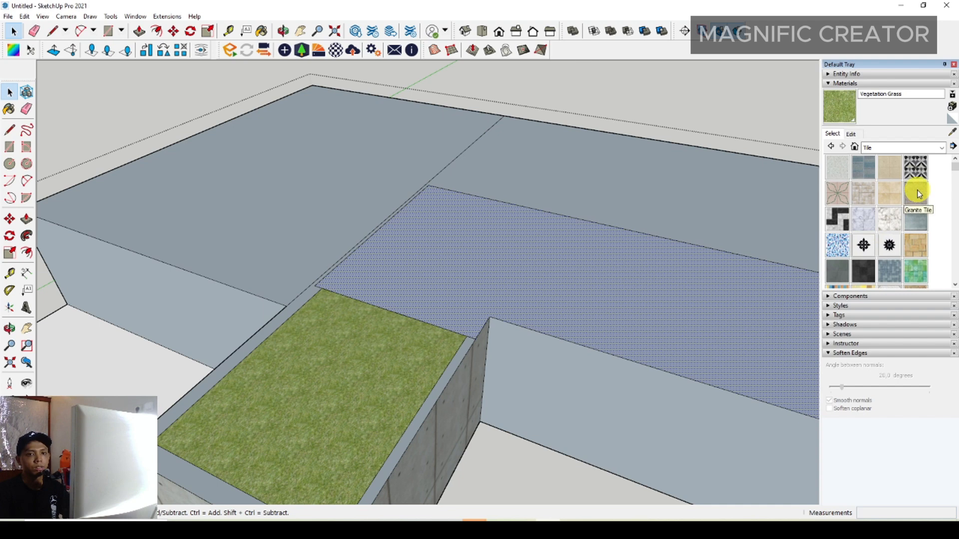
pyautogui.click(916, 193)
pyautogui.click(603, 287)
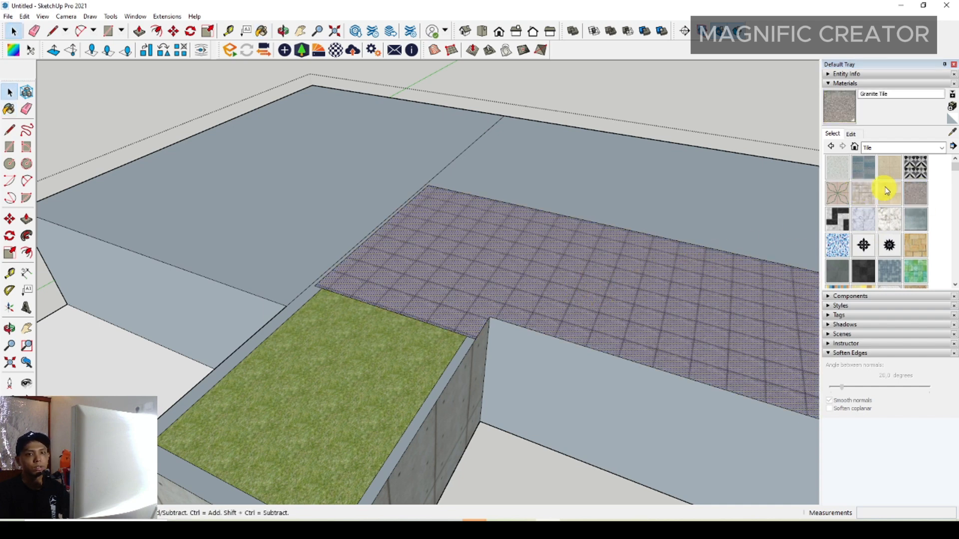
# - Paint the two remaining top faces of the house's base with Basic Tile
pyautogui.click(889, 170)
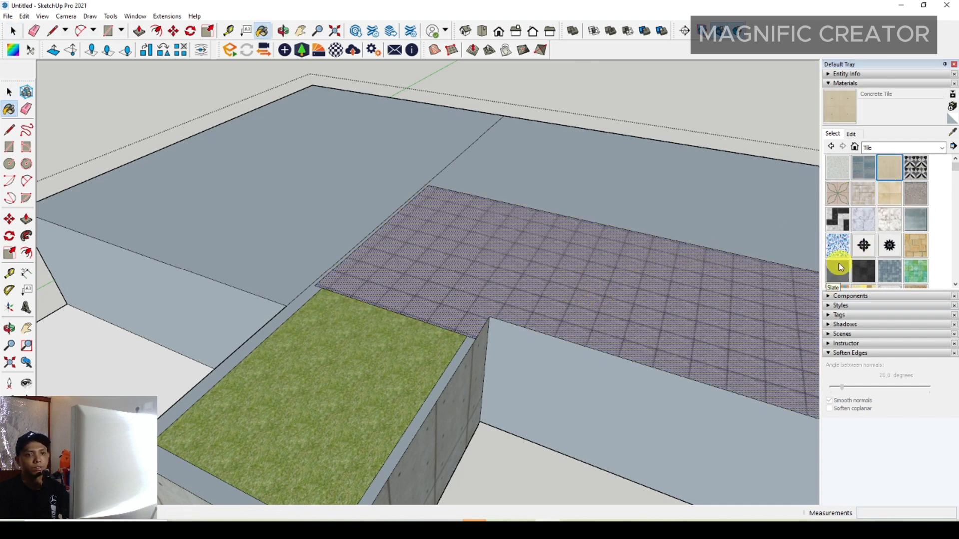
pyautogui.click(836, 167)
pyautogui.click(610, 197)
pyautogui.click(419, 156)
# - Leave the base group and choose the Wood Fence material from the Landscaping, Fencing and Vegetation collection
pyautogui.scroll(-5, 418, 156)
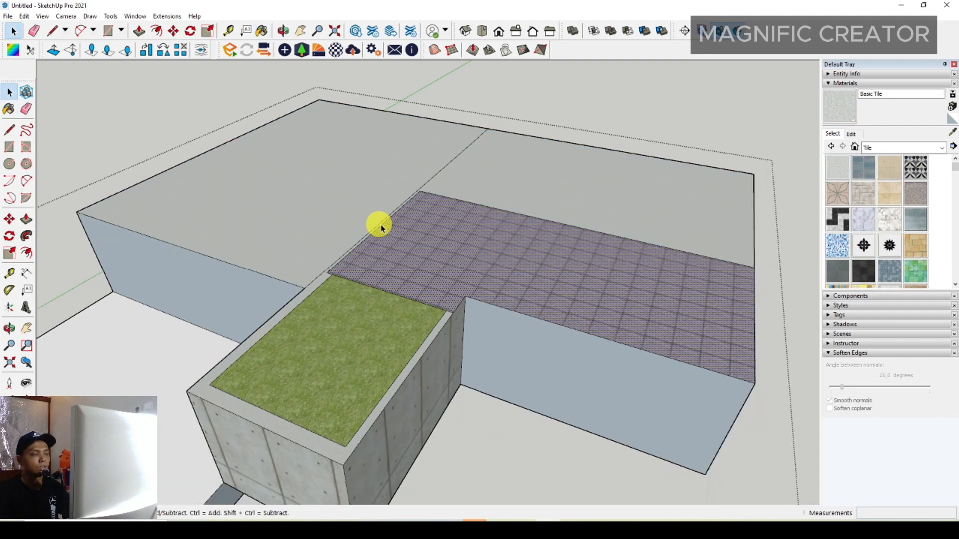
pyautogui.moveTo(379, 223); pyautogui.dragTo(471, 175, button='middle')
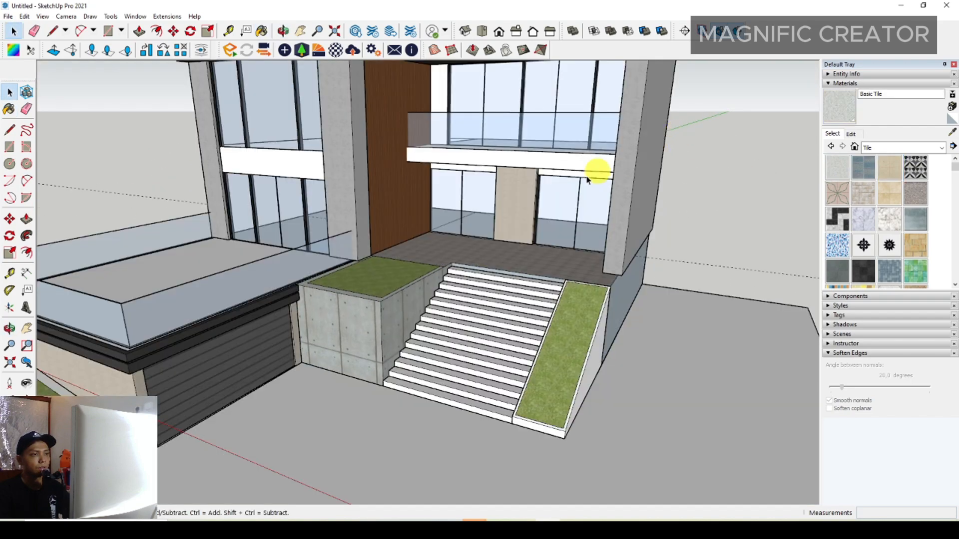
pyautogui.scroll(4, 504, 327)
pyautogui.moveTo(504, 327); pyautogui.dragTo(528, 227, button='middle')
pyautogui.scroll(-5, 544, 273)
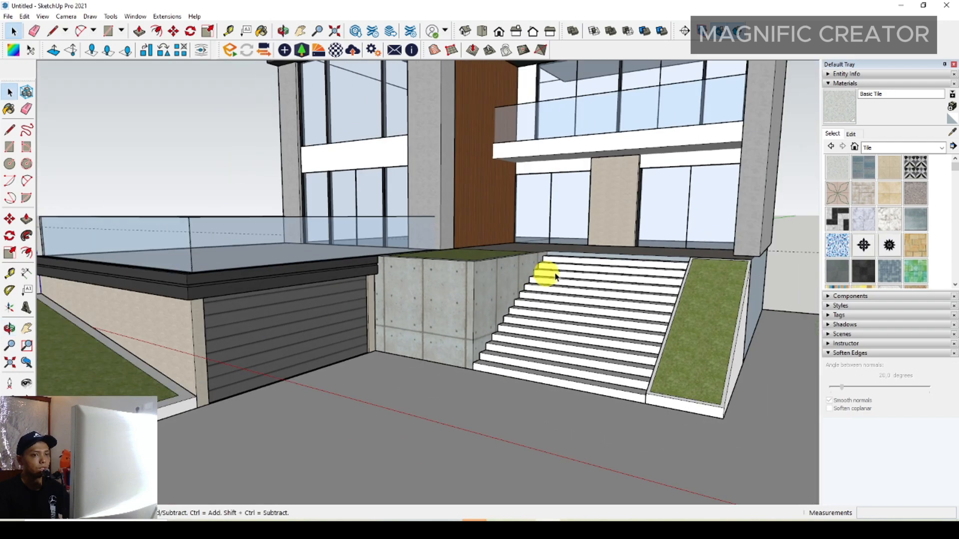
pyautogui.moveTo(546, 274); pyautogui.dragTo(574, 339, button='middle')
pyautogui.scroll(5, 534, 282)
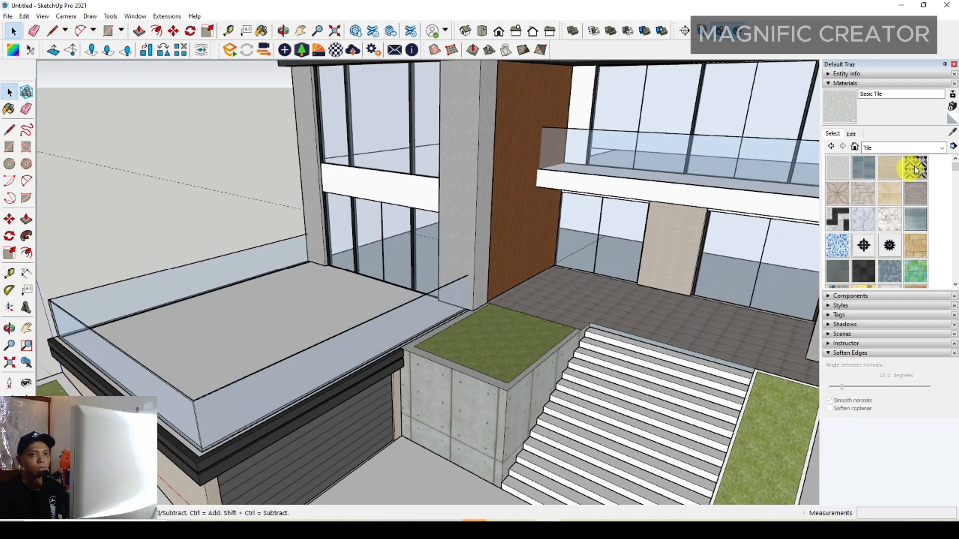
pyautogui.click(943, 148)
pyautogui.click(895, 207)
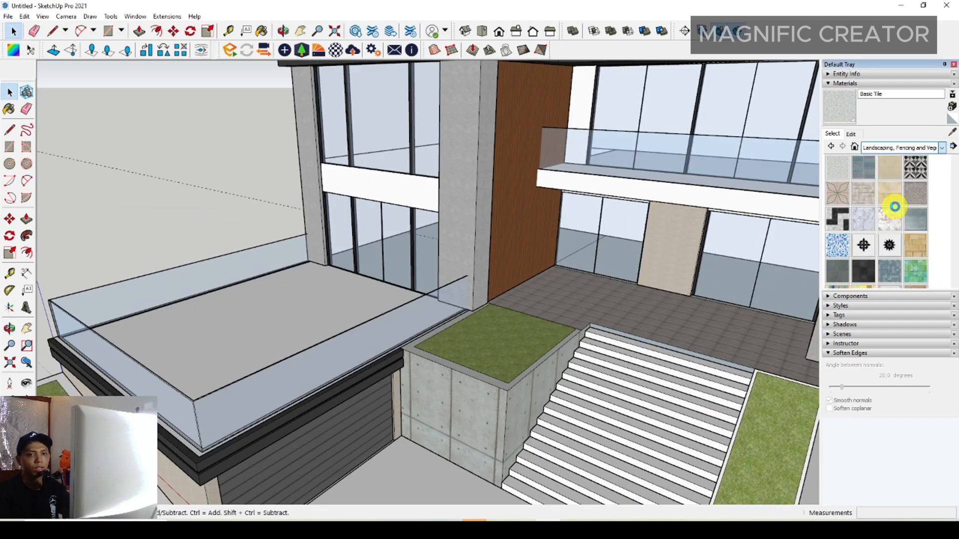
pyautogui.click(915, 261)
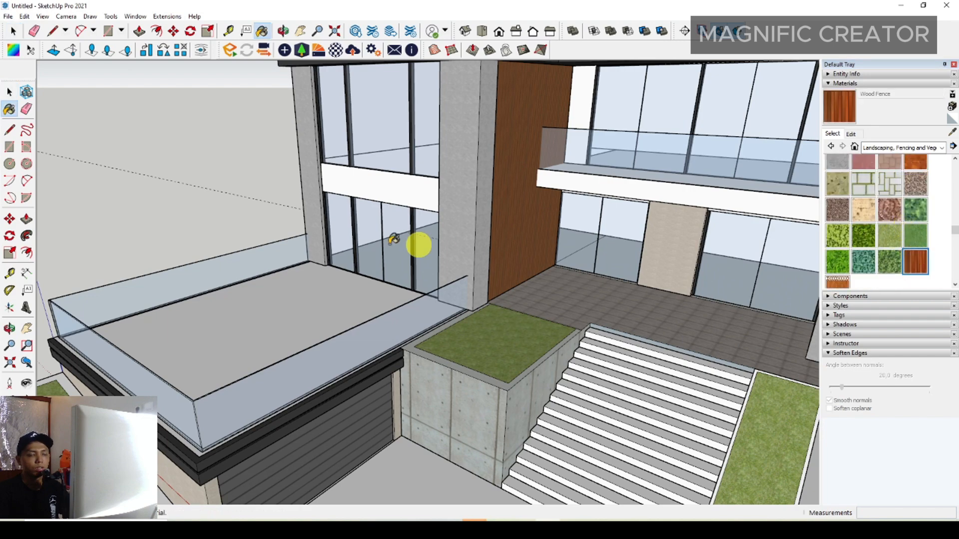
# - Open the garage roof slab's group, offset its top face inward and paint the deck with Wood Fence
pyautogui.moveTo(386, 244); pyautogui.dragTo(381, 322, button='middle')
pyautogui.press('space')
pyautogui.tripleClick(344, 321)
pyautogui.click(374, 300)
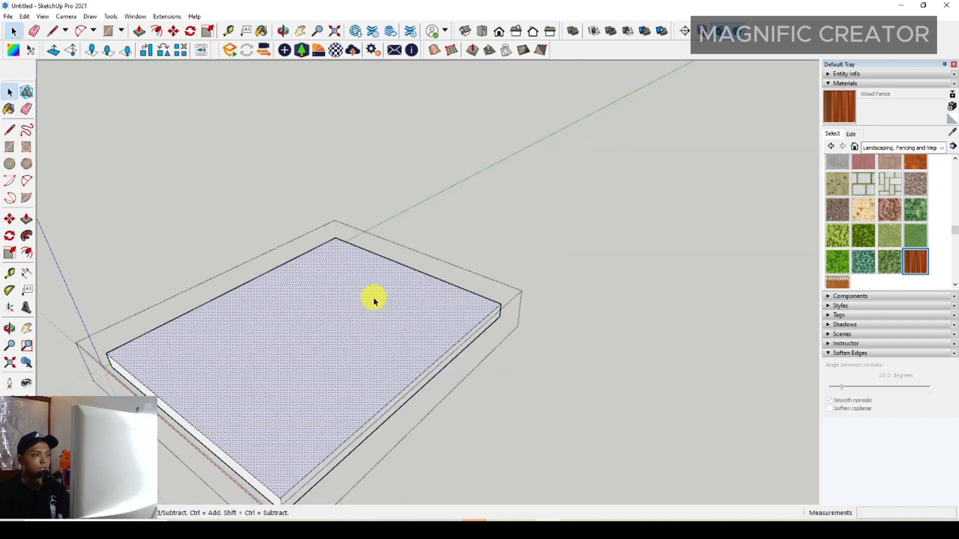
pyautogui.press('f')
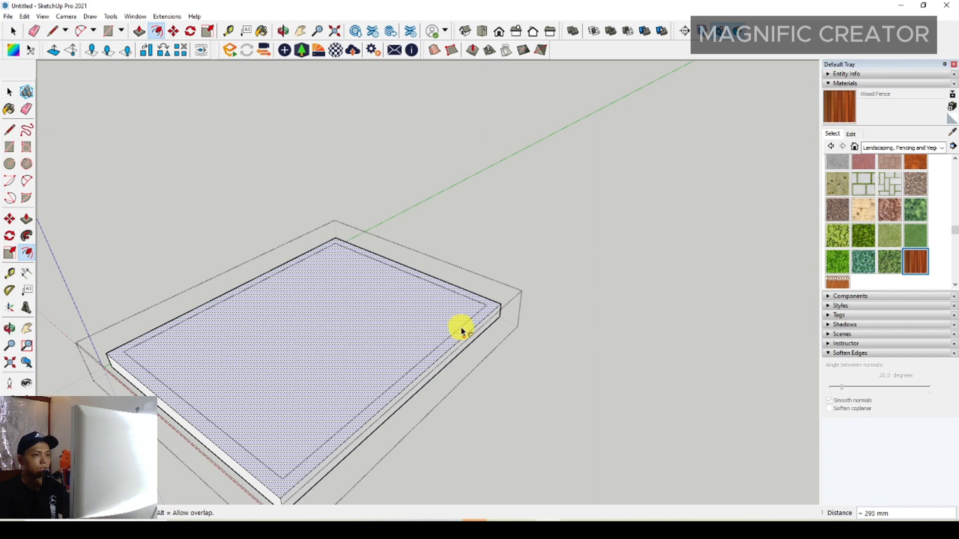
pyautogui.scroll(-3, 463, 332)
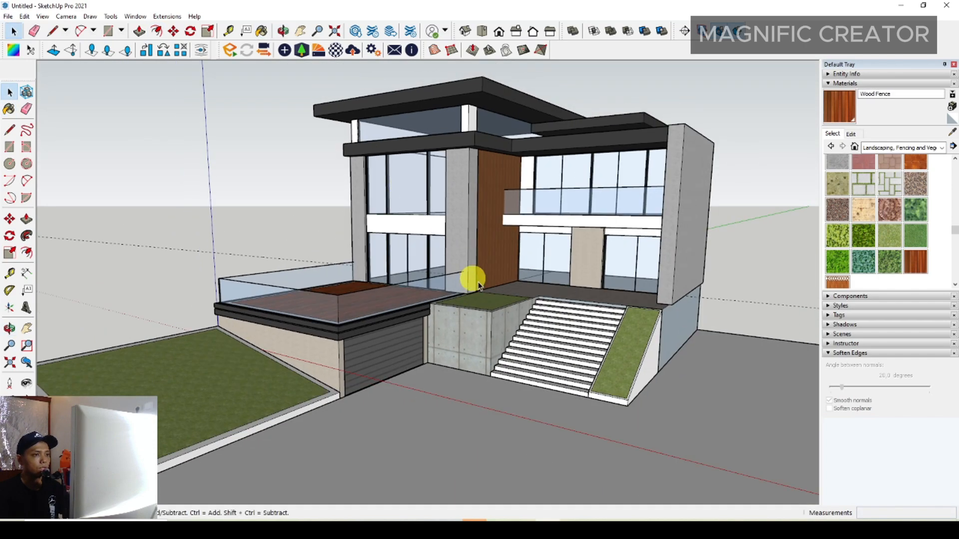
pyautogui.moveTo(474, 298); pyautogui.dragTo(560, 274, button='middle')
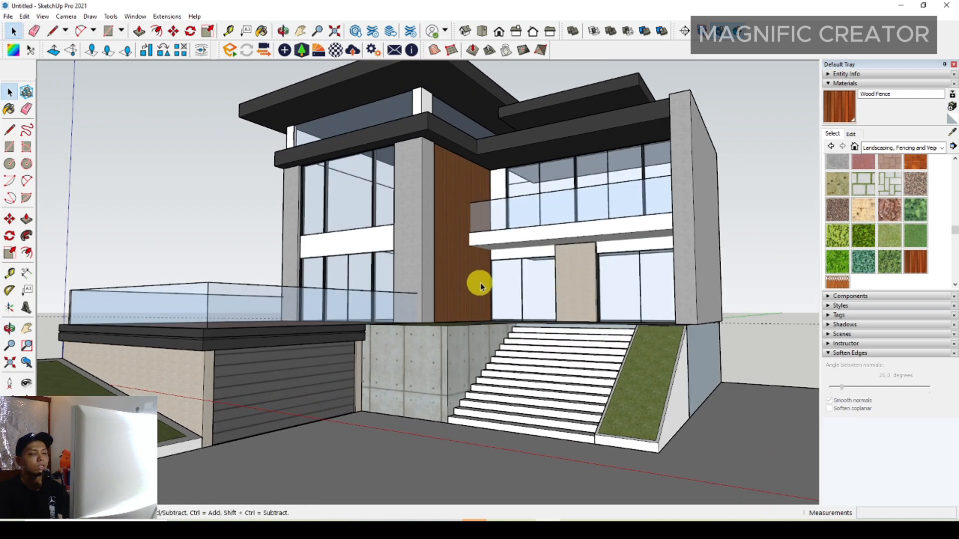
pyautogui.moveTo(479, 280); pyautogui.dragTo(724, 279, button='middle')
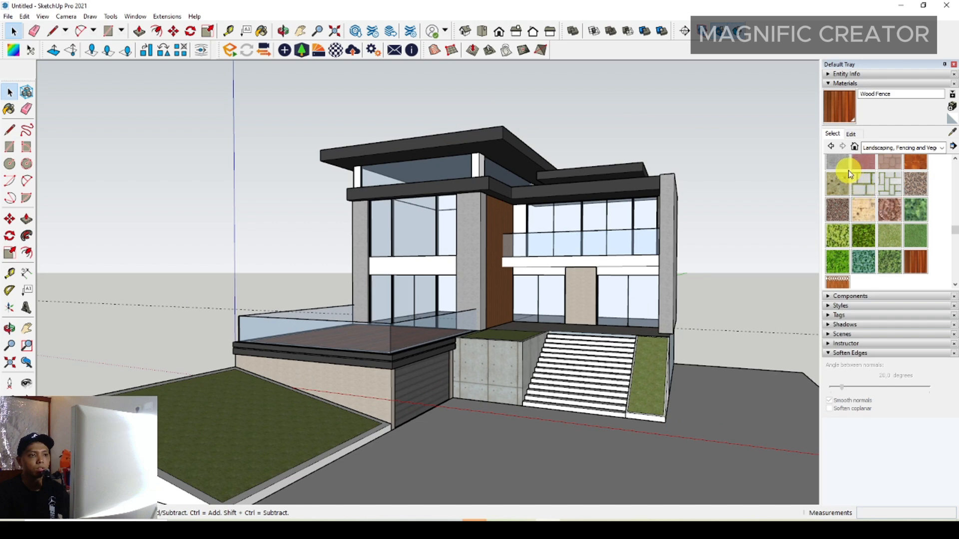
# - Open the Components Sampler collection in the component library
pyautogui.scroll(3, 621, 263)
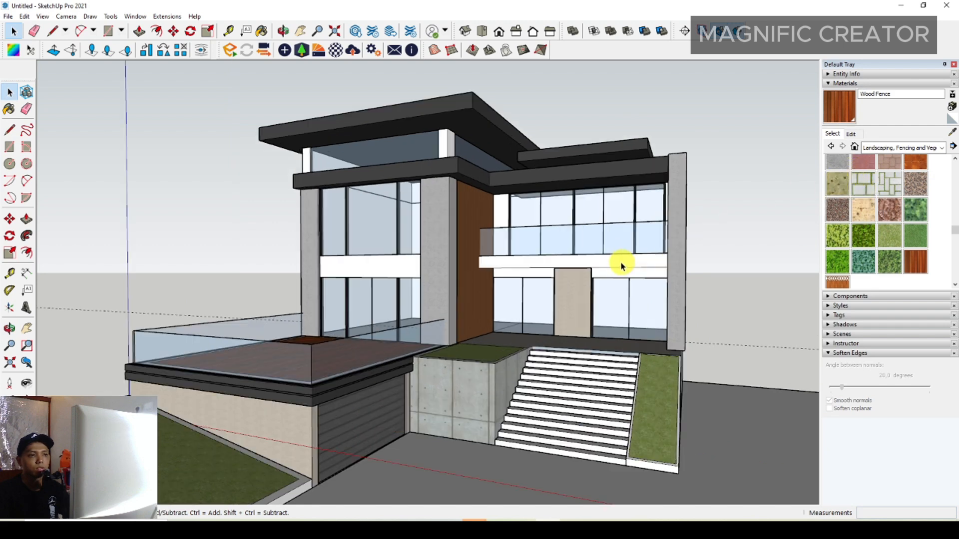
pyautogui.moveTo(620, 264); pyautogui.dragTo(558, 255, button='middle')
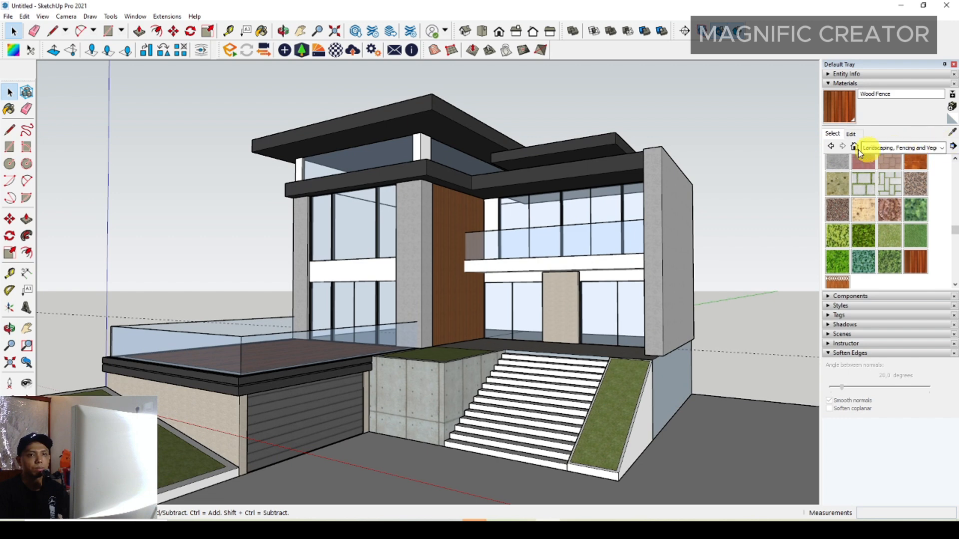
pyautogui.click(848, 297)
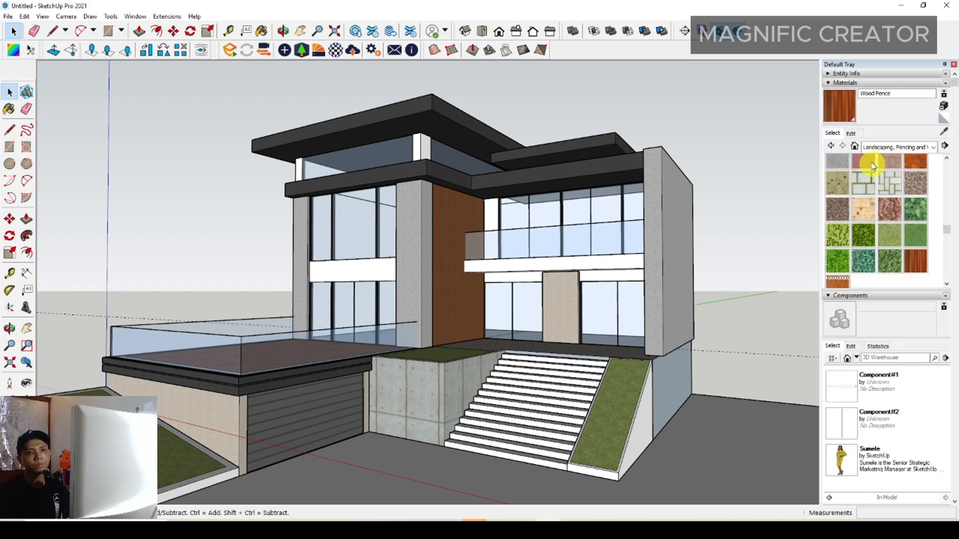
pyautogui.scroll(-3, 900, 384)
pyautogui.scroll(2, 881, 299)
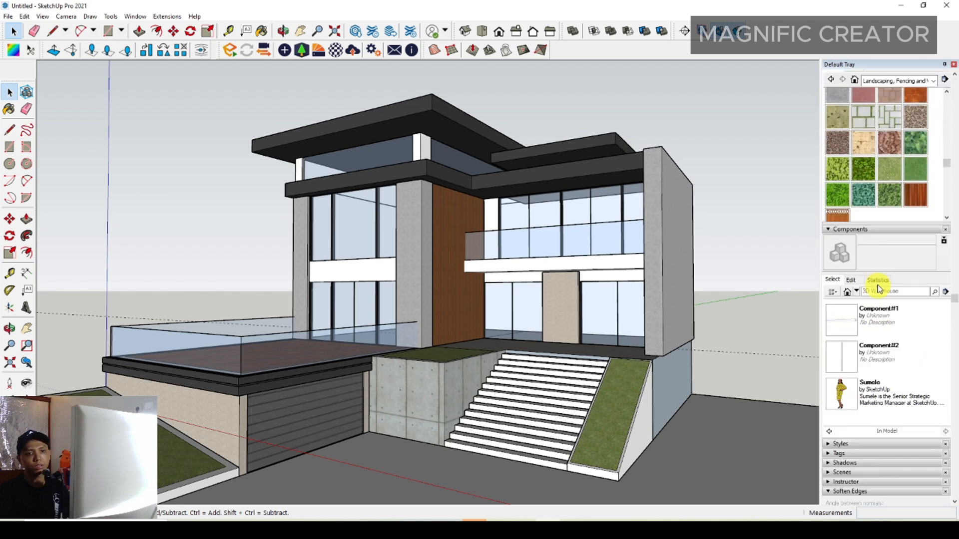
pyautogui.click(855, 292)
pyautogui.click(865, 313)
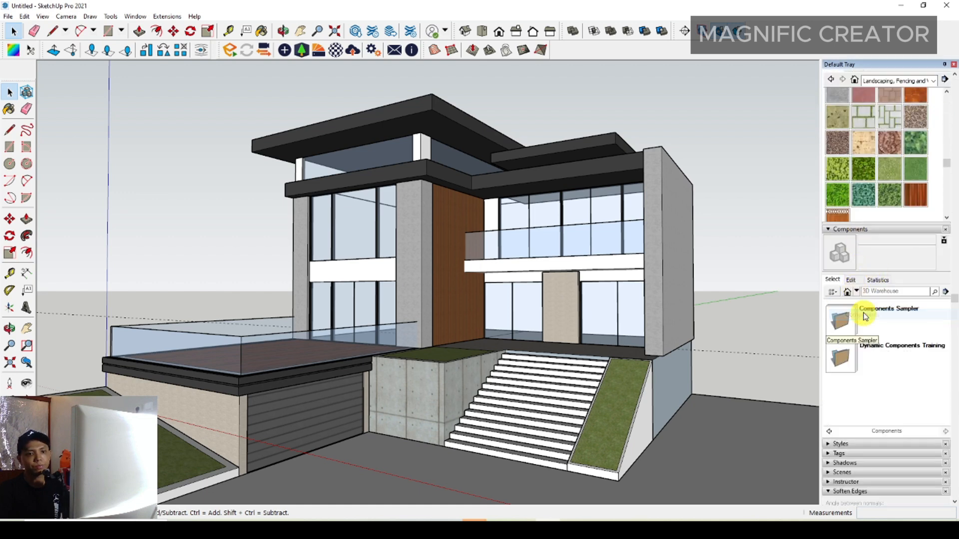
pyautogui.click(847, 320)
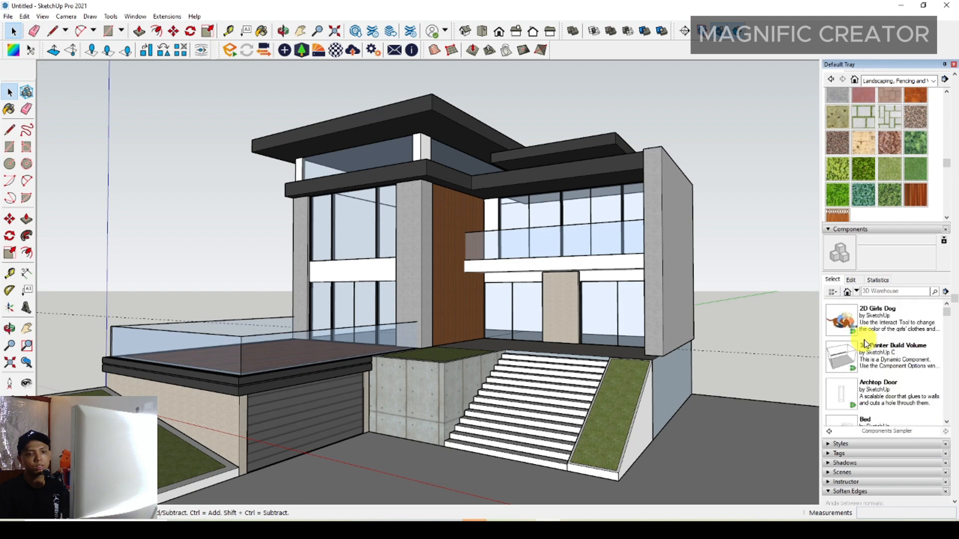
# - Insert the Tree 2D Deciduous component at the back of the sloped grass bank beside the garage
pyautogui.scroll(-10, 883, 372)
pyautogui.scroll(-3, 884, 376)
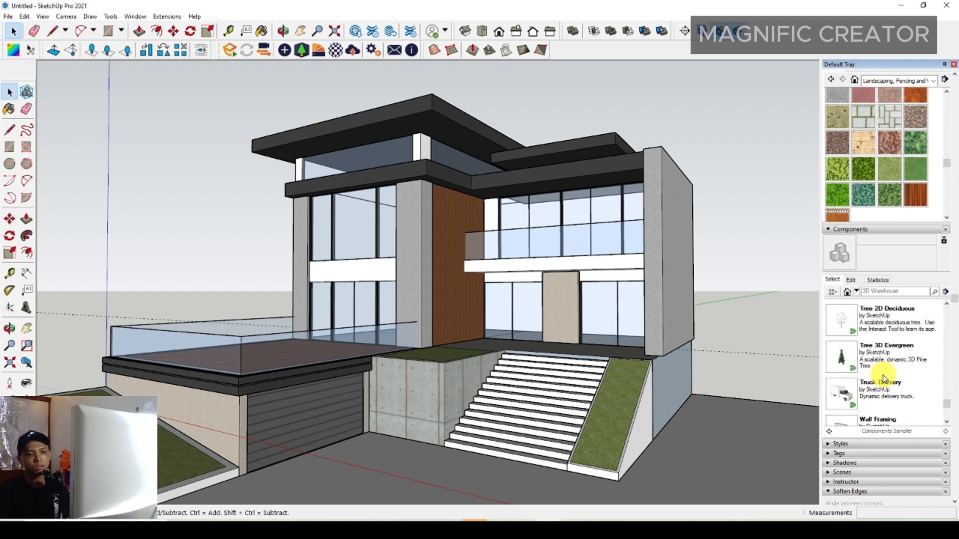
pyautogui.scroll(1, 884, 377)
pyautogui.scroll(-1, 884, 377)
pyautogui.scroll(1, 859, 375)
pyautogui.click(844, 363)
pyautogui.scroll(-2, 520, 359)
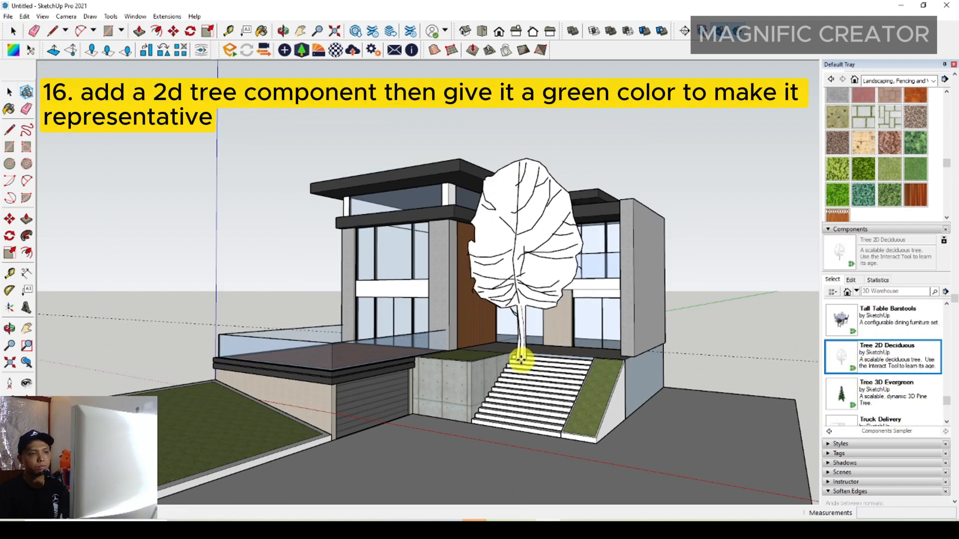
pyautogui.keyDown('shift'); pyautogui.moveTo(520, 360); pyautogui.dragTo(589, 330, button='middle'); pyautogui.keyUp('shift')
pyautogui.click(246, 363)
# - Scale the tree down vertically by a factor of about 0.24
pyautogui.scroll(-1, 264, 359)
pyautogui.press('s')
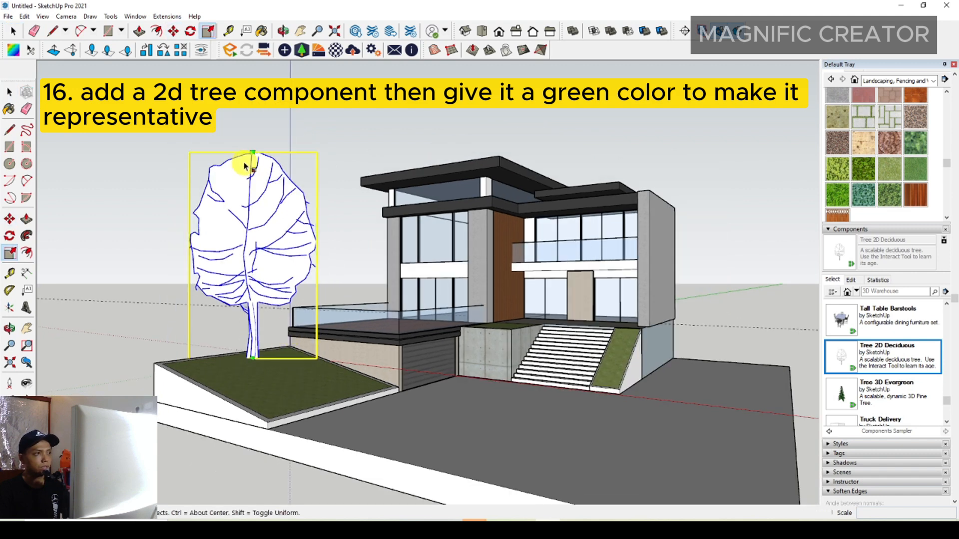
pyautogui.moveTo(254, 154); pyautogui.dragTo(258, 307)
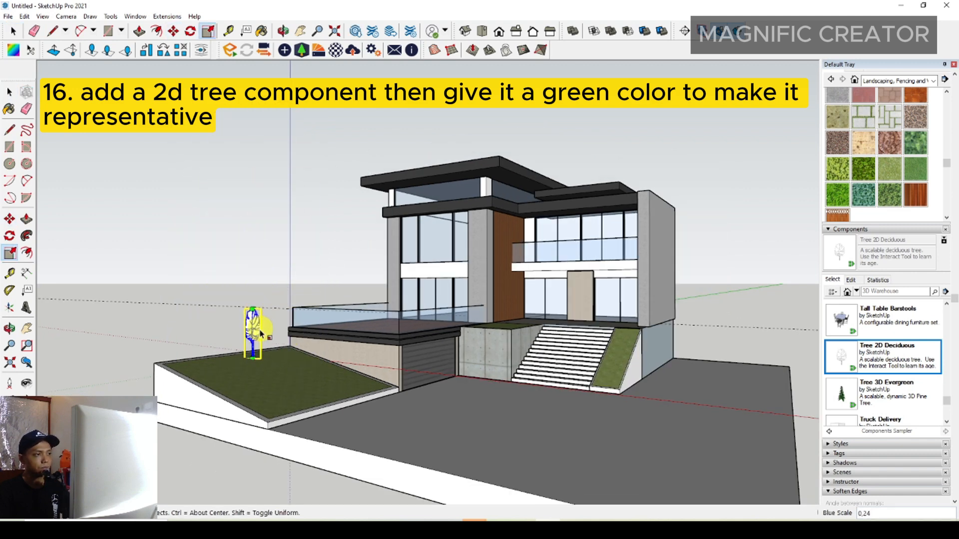
pyautogui.scroll(3, 259, 340)
pyautogui.press('space')
# - Paint the tree green with Color F07 from the Colors collection
pyautogui.click(933, 82)
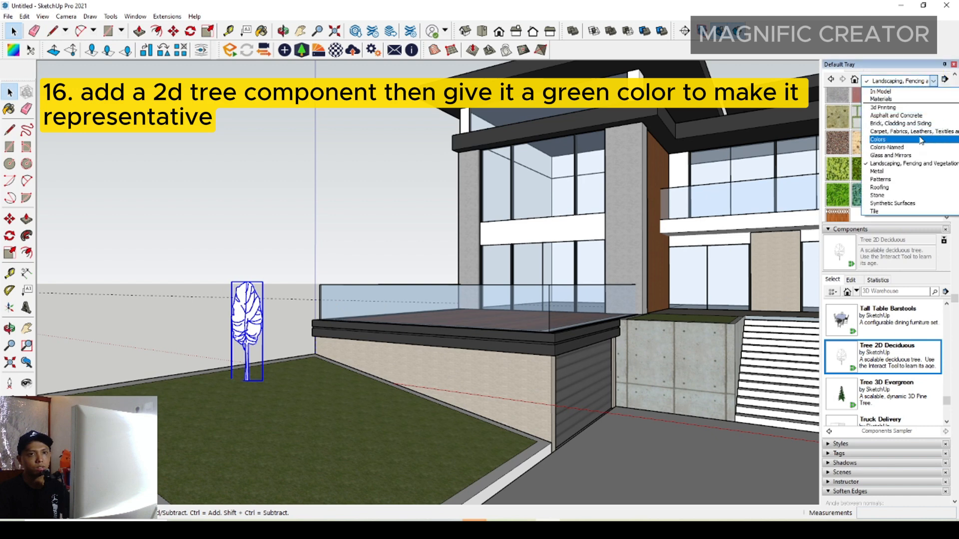
pyautogui.click(878, 139)
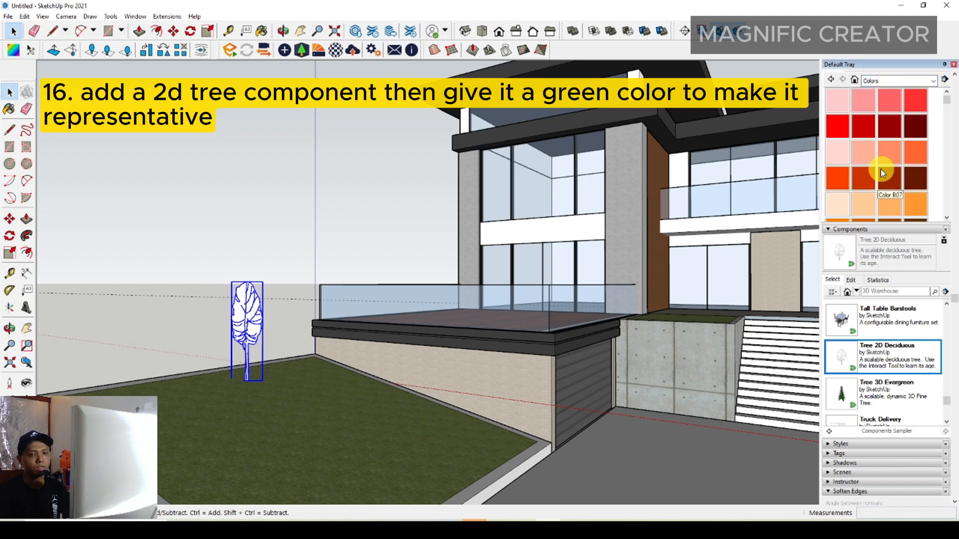
pyautogui.scroll(-8, 881, 170)
pyautogui.scroll(4, 888, 168)
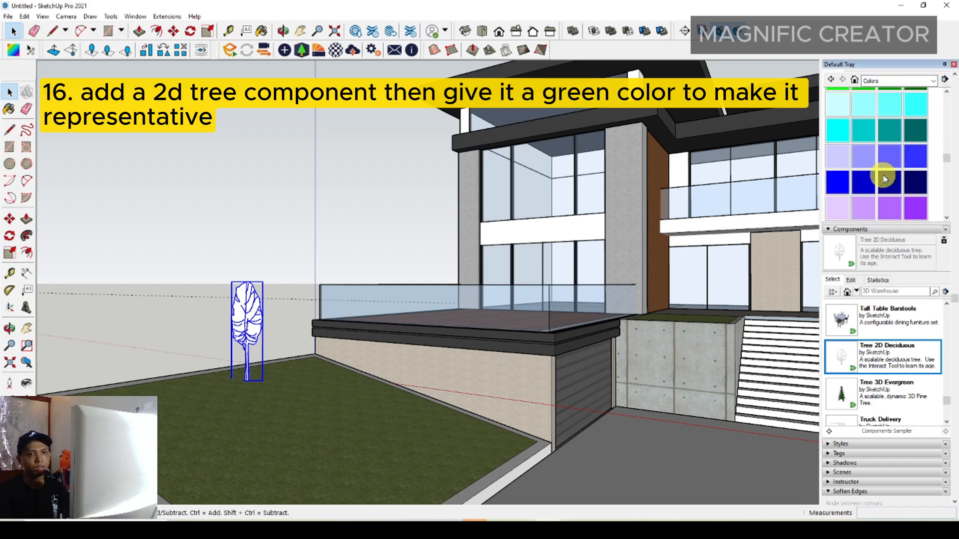
pyautogui.scroll(2, 890, 170)
pyautogui.click(893, 195)
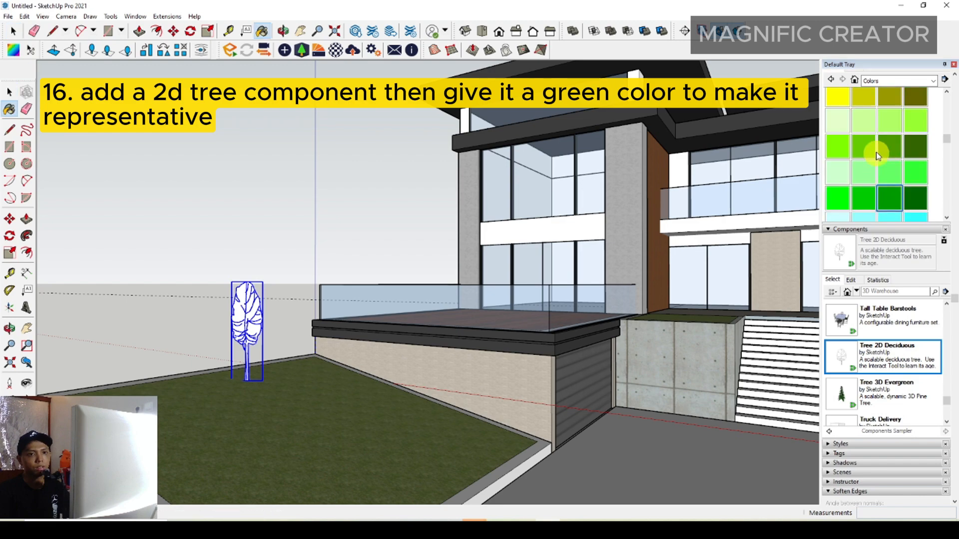
pyautogui.click(247, 307)
pyautogui.press('space')
# - Scale the green tree's height up by a factor of about 1.50
pyautogui.scroll(-3, 297, 317)
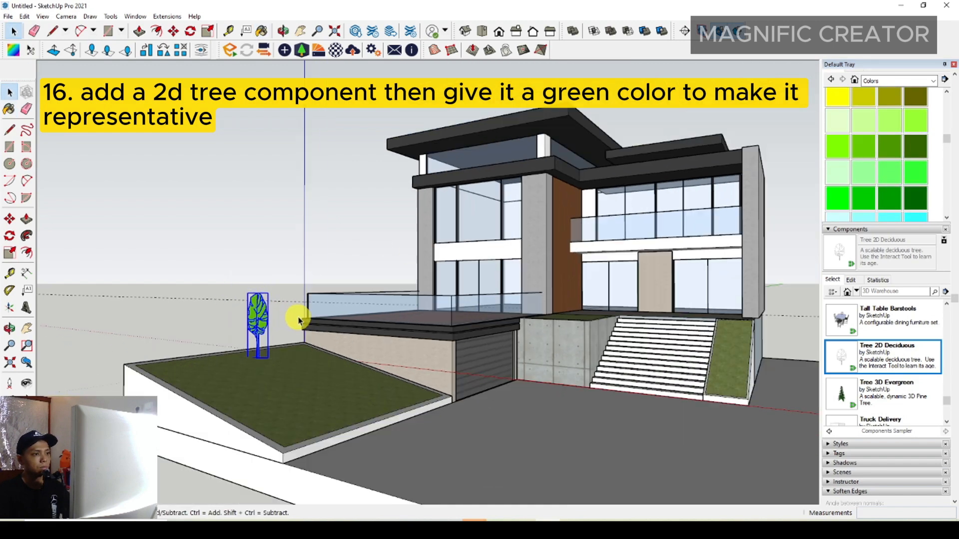
pyautogui.scroll(2, 289, 315)
pyautogui.scroll(2, 247, 307)
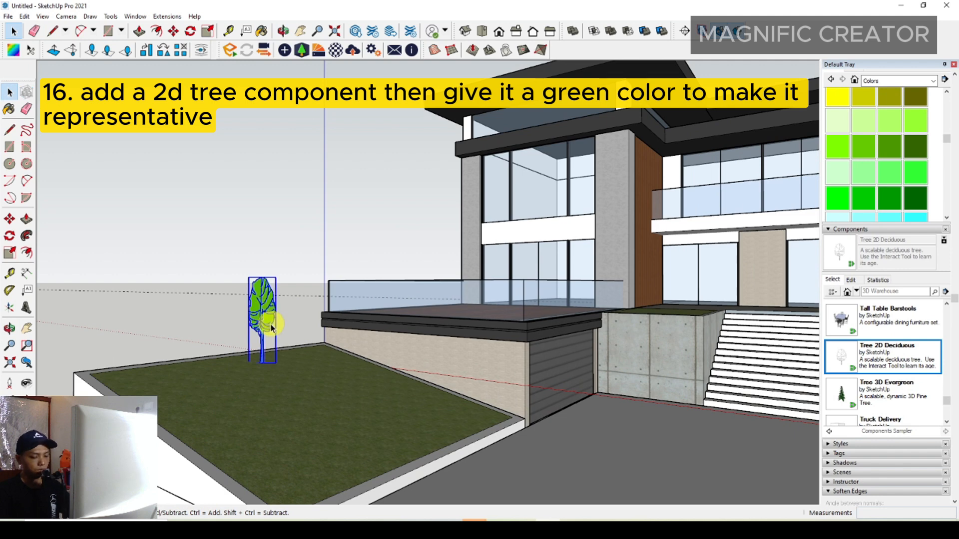
pyautogui.press('s')
pyautogui.moveTo(261, 276); pyautogui.dragTo(261, 233)
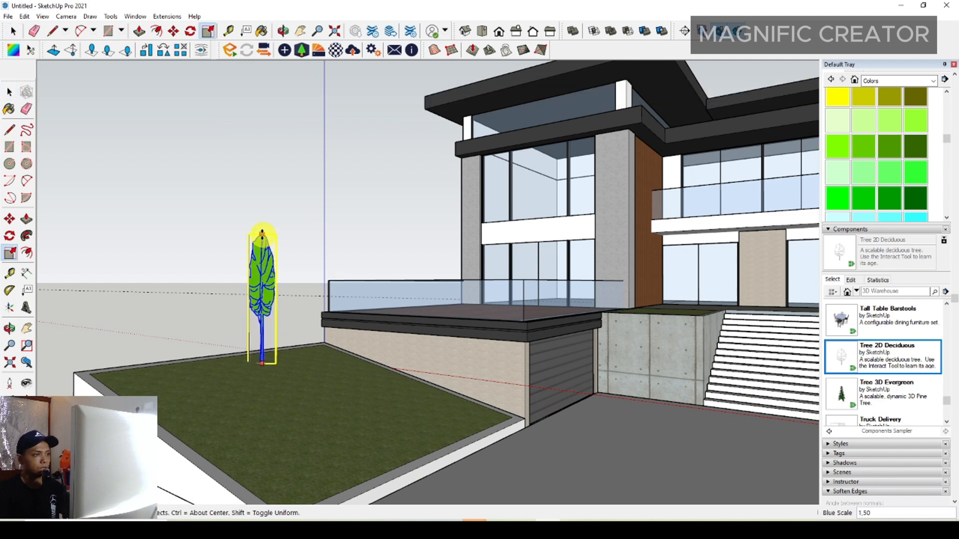
pyautogui.press('space')
# - Place two copies of the green tree at other spots on the sloped grass bank
pyautogui.press('m')
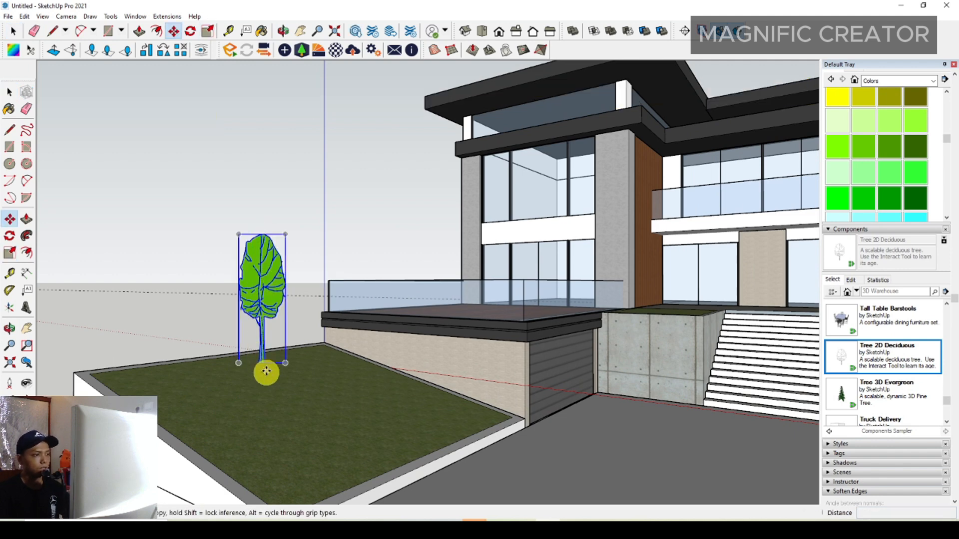
pyautogui.press('ctrl')
pyautogui.click(258, 368)
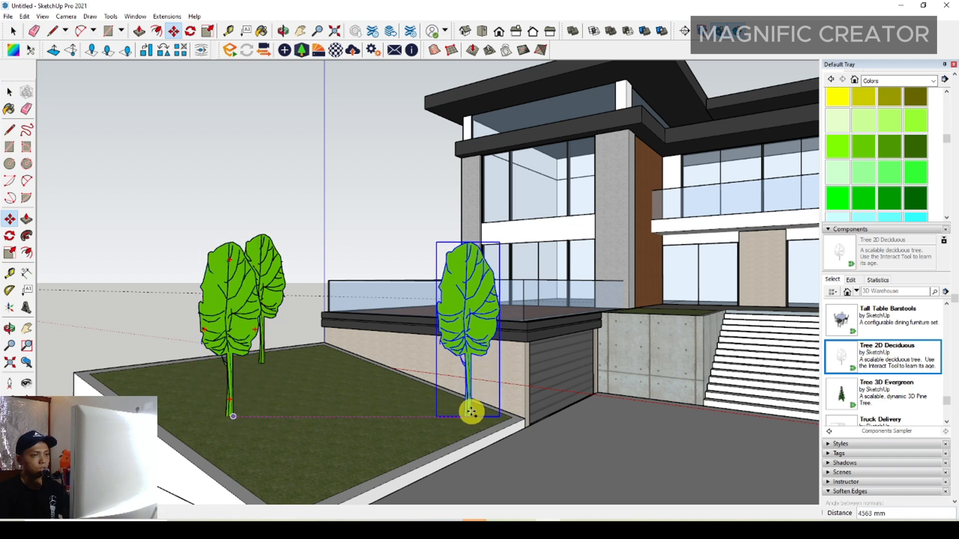
pyautogui.press('ctrl')
pyautogui.click(412, 399)
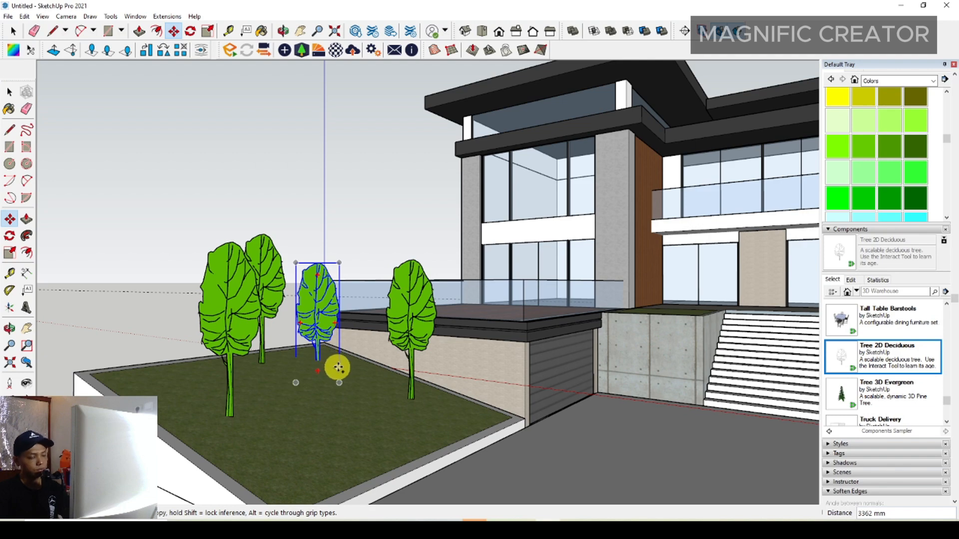
pyautogui.press('space')
pyautogui.scroll(-3, 400, 365)
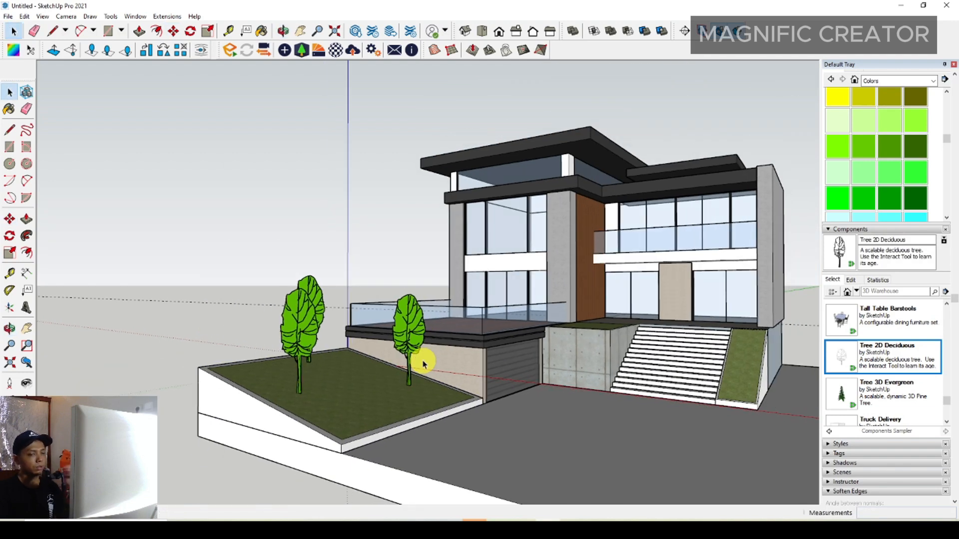
# - Copy the bank tree nearest the garage door onto the sloped grass strip beside the entrance stairs
pyautogui.click(412, 341)
pyautogui.scroll(5, 442, 385)
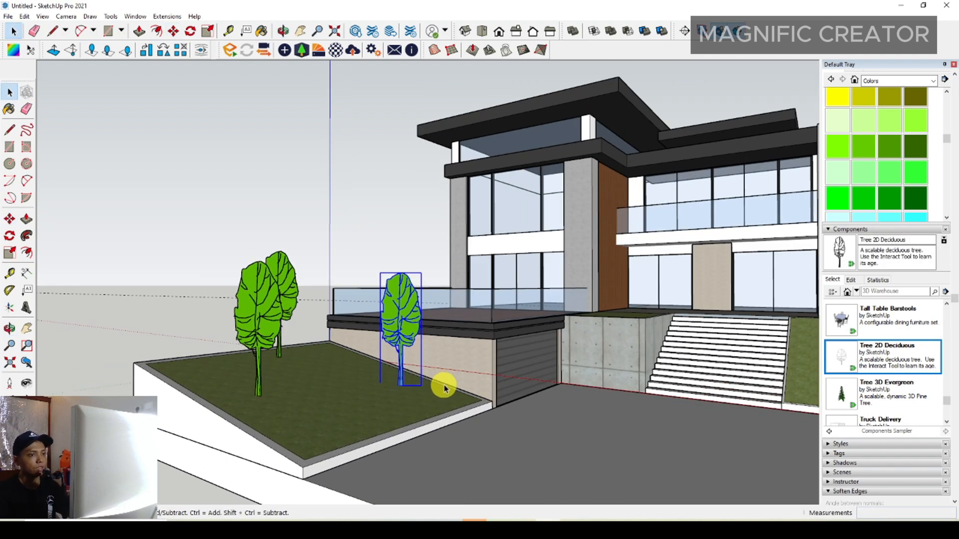
pyautogui.press('m')
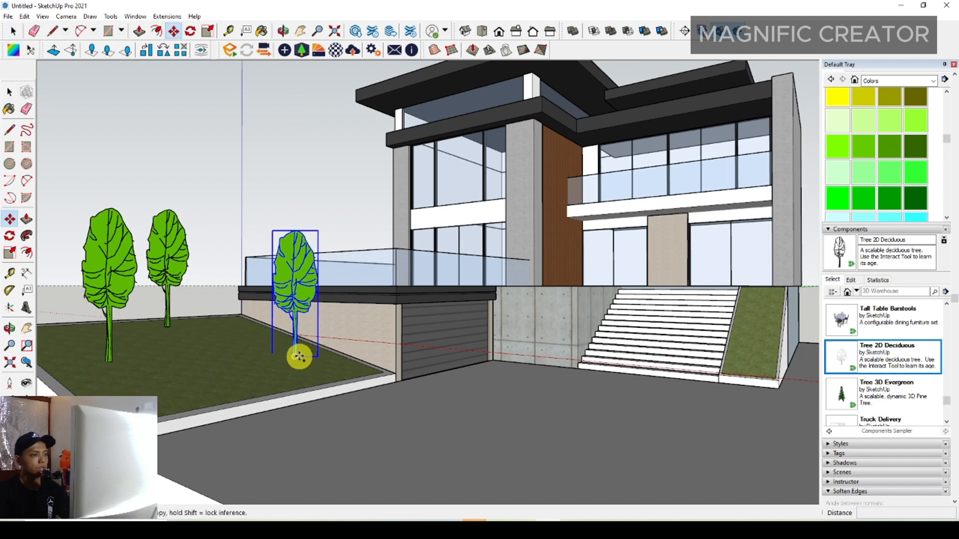
pyautogui.click(299, 356)
pyautogui.scroll(2, 772, 355)
pyautogui.click(758, 351)
pyautogui.press('space')
pyautogui.scroll(-4, 724, 347)
pyautogui.moveTo(702, 340); pyautogui.dragTo(599, 356, button='middle')
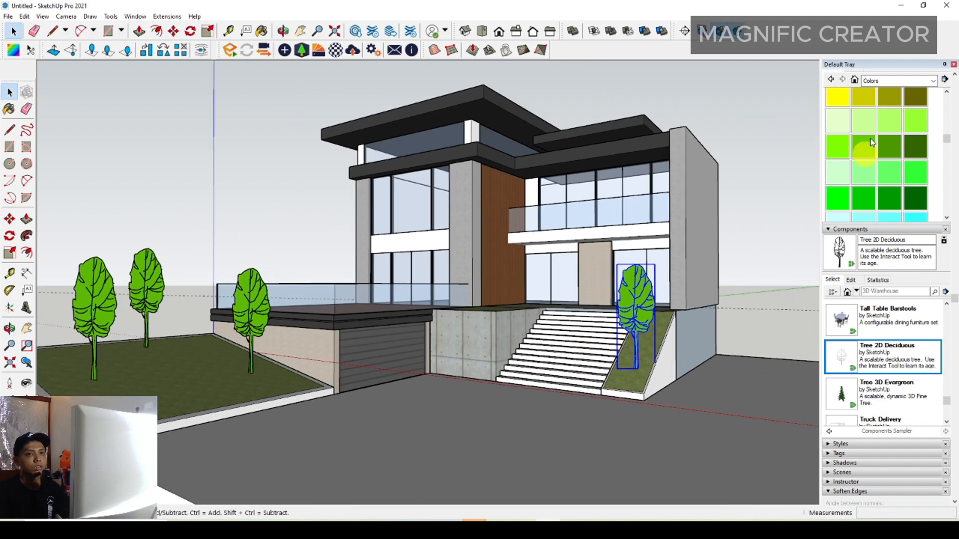
# - Paint the entrance stairs with Blacktop Old 02 from the Asphalt and Concrete collection
pyautogui.click(869, 143)
pyautogui.click(925, 153)
pyautogui.click(929, 147)
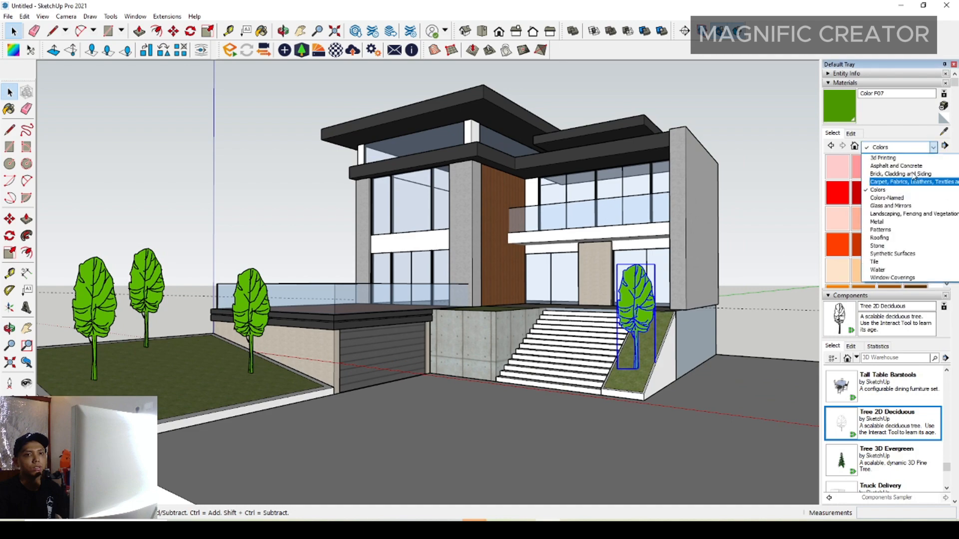
pyautogui.click(903, 184)
pyautogui.click(915, 170)
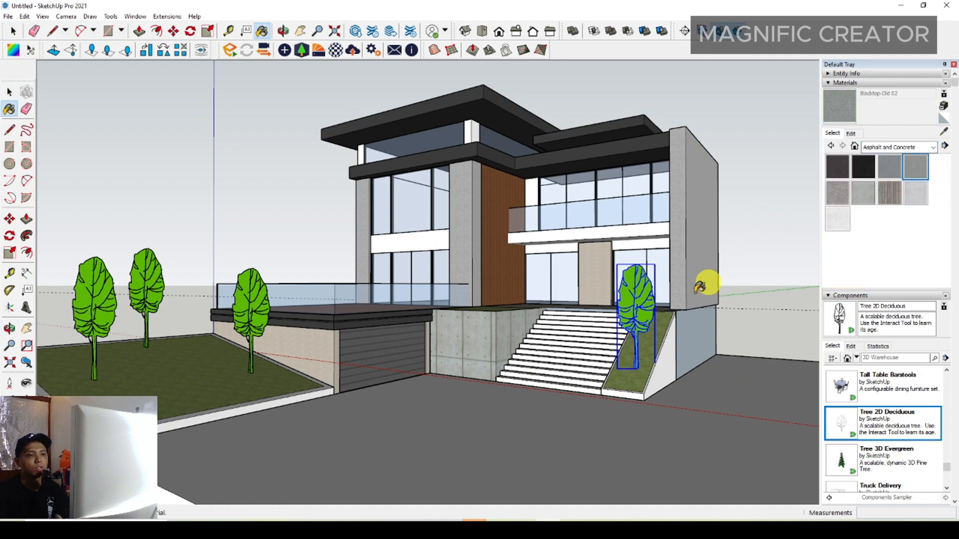
pyautogui.scroll(5, 589, 350)
pyautogui.click(532, 405)
pyautogui.press('space')
pyautogui.scroll(-3, 554, 357)
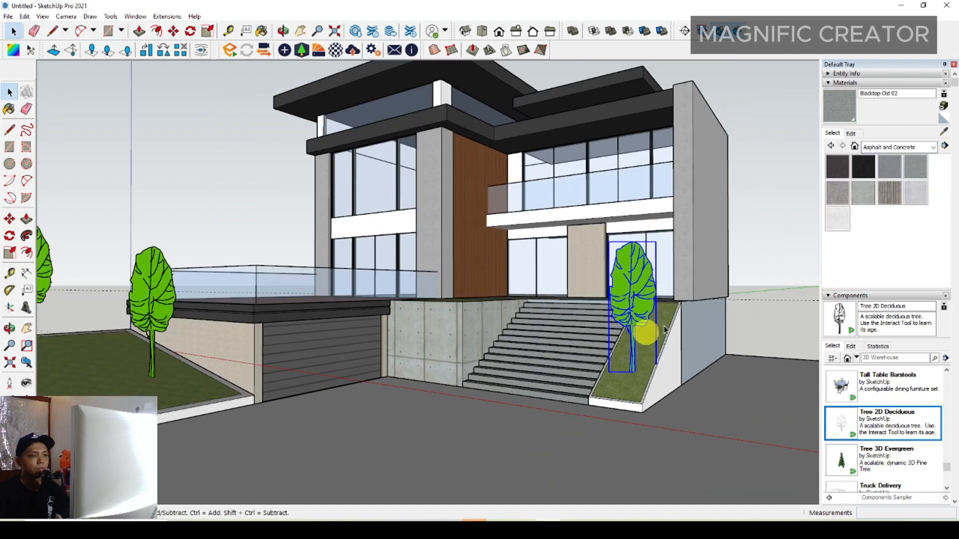
# - Examine the house front with its trees and painted stairs from several angles
pyautogui.scroll(-2, 559, 328)
pyautogui.moveTo(559, 327); pyautogui.dragTo(575, 330, button='middle')
pyautogui.scroll(2, 489, 330)
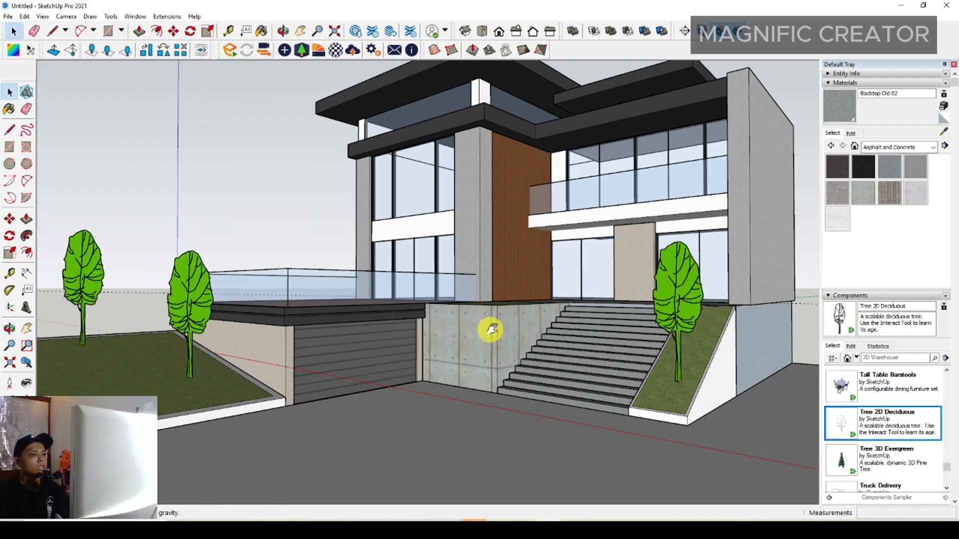
pyautogui.keyDown('shift'); pyautogui.moveTo(488, 329); pyautogui.dragTo(552, 321, button='middle'); pyautogui.keyUp('shift')
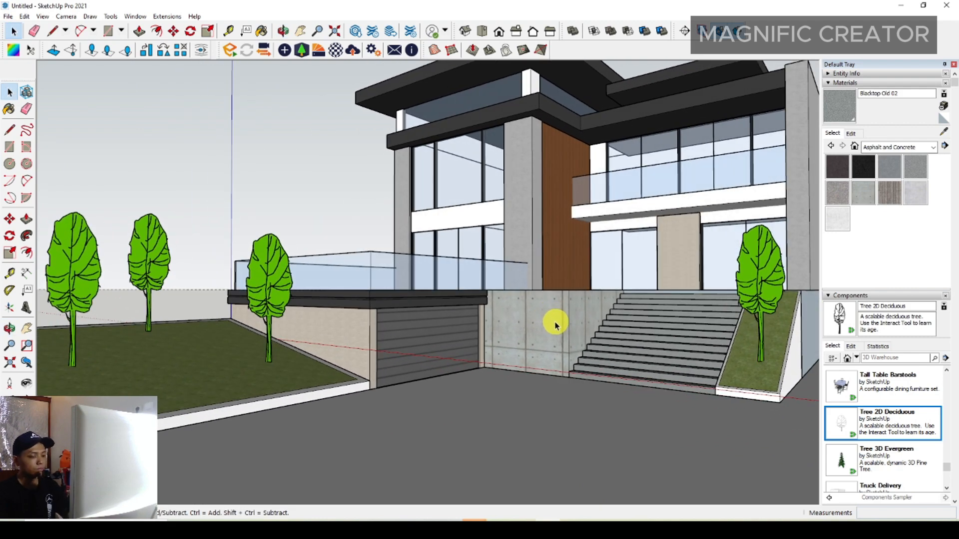
pyautogui.scroll(-3, 496, 275)
pyautogui.moveTo(457, 278); pyautogui.dragTo(651, 303, button='middle')
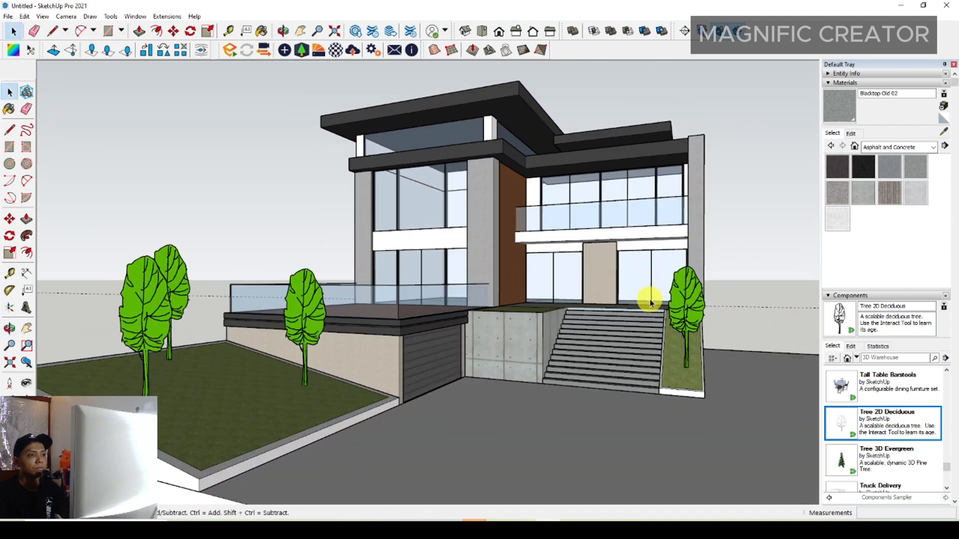
pyautogui.scroll(2, 516, 304)
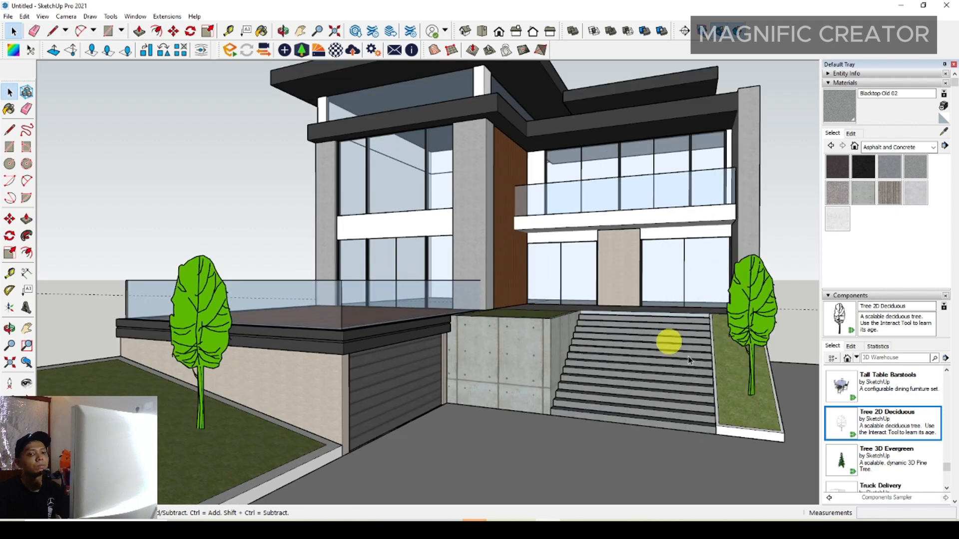
# - Insert the standing man in a green jacket from the Components Sampler on the garage roof deck
pyautogui.scroll(-4, 848, 424)
pyautogui.scroll(3, 867, 431)
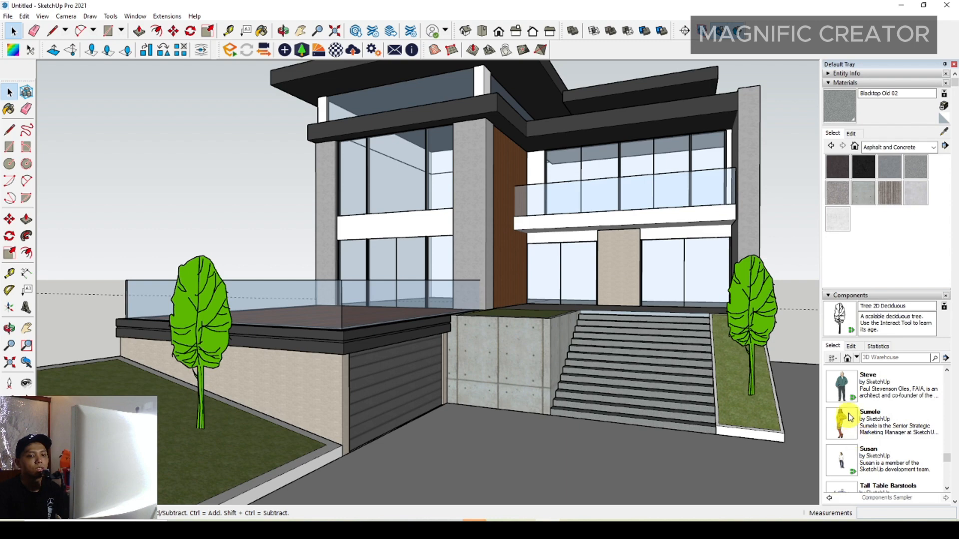
pyautogui.click(842, 387)
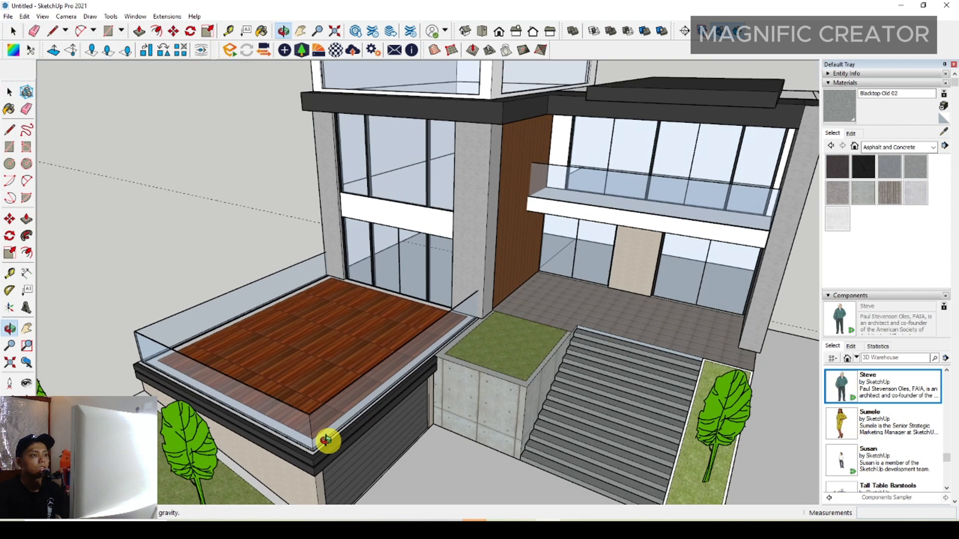
pyautogui.scroll(3, 340, 399)
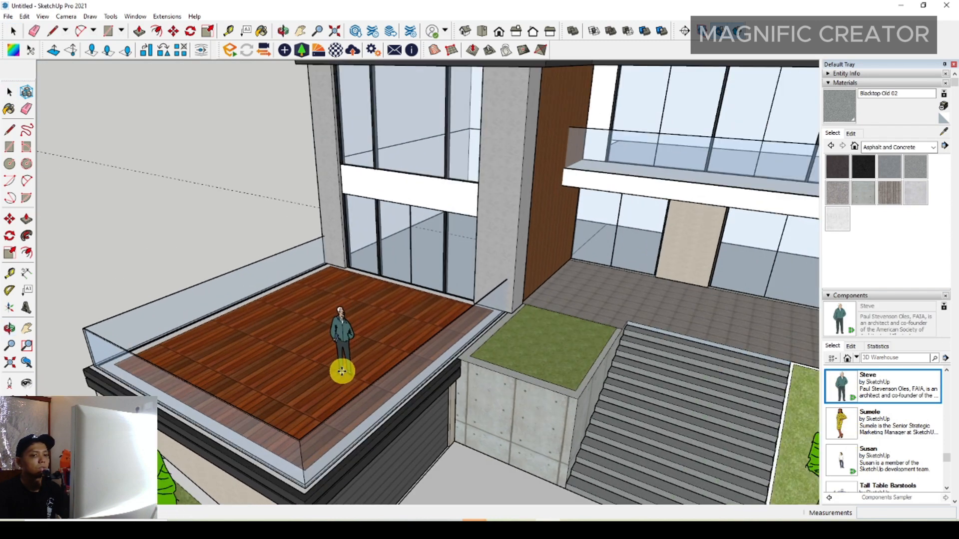
pyautogui.click(341, 371)
# - Insert the Silhouette Man Walking Bag and Silhouette Woman Walking Side components on the entrance terrace
pyautogui.scroll(-4, 873, 419)
pyautogui.scroll(3, 873, 430)
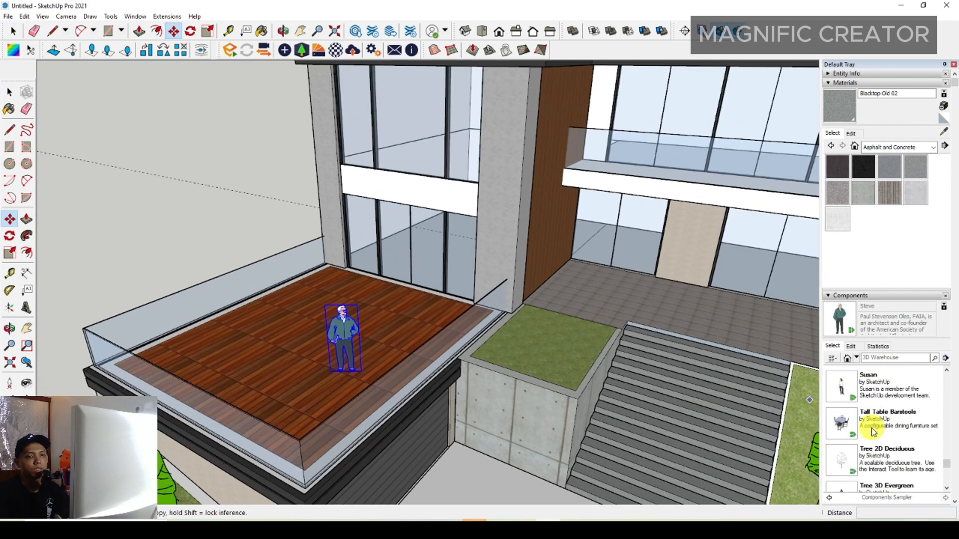
pyautogui.scroll(3, 873, 427)
pyautogui.click(874, 423)
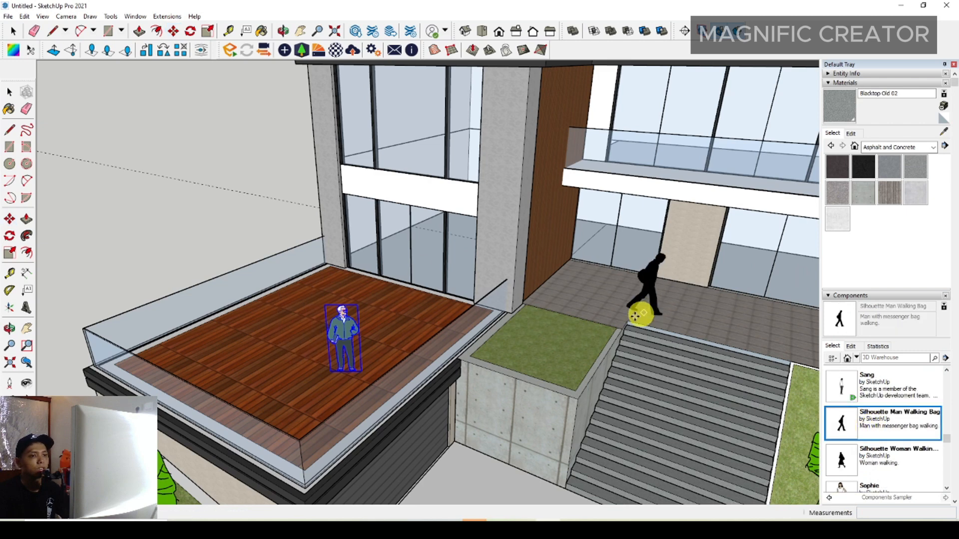
pyautogui.click(613, 303)
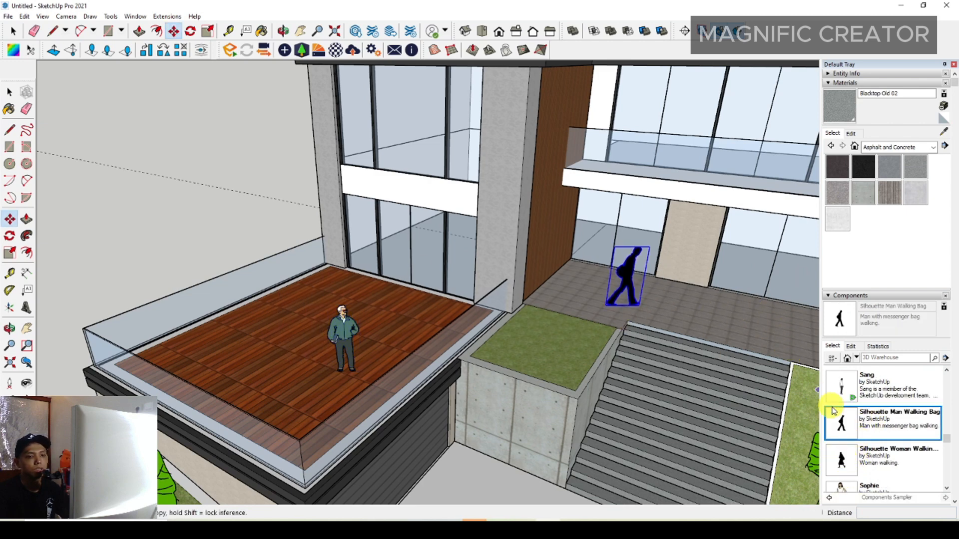
pyautogui.click(843, 460)
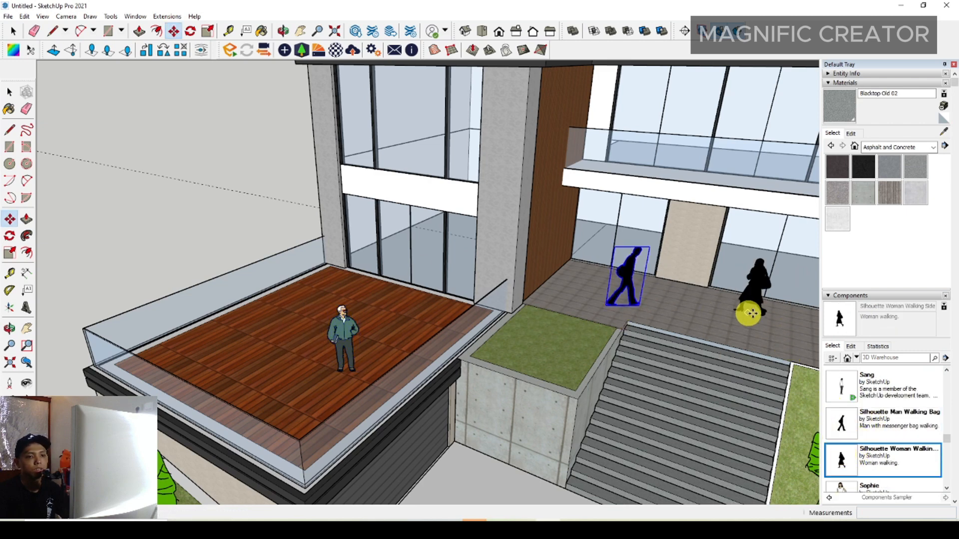
# - Insert a second Silhouette Man Walking Bag component on the garage roof deck
pyautogui.click(843, 434)
pyautogui.click(224, 375)
pyautogui.press('space')
pyautogui.scroll(-3, 387, 368)
pyautogui.moveTo(446, 367); pyautogui.dragTo(539, 279, button='middle')
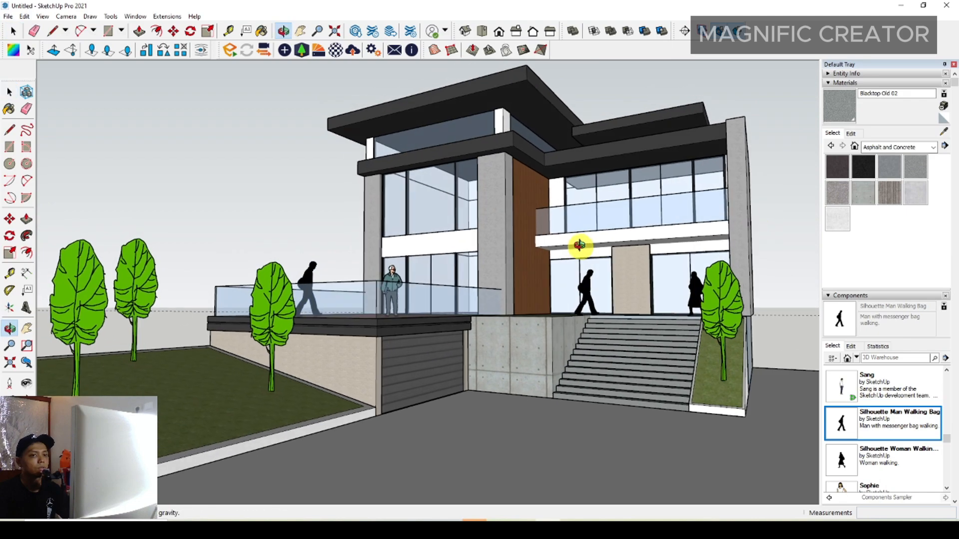